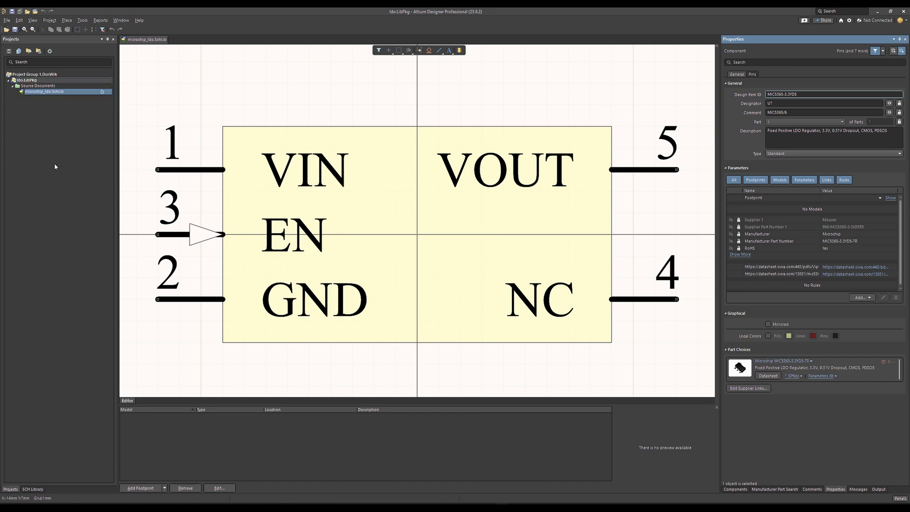
- Add a new PCB library document to the ldo.LibPkg project
right_click(23, 80)
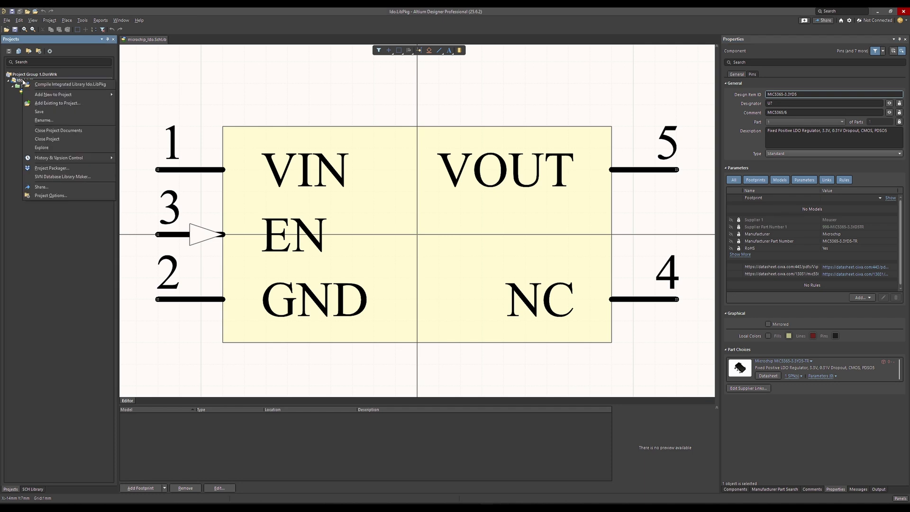
mouse_move(63, 95)
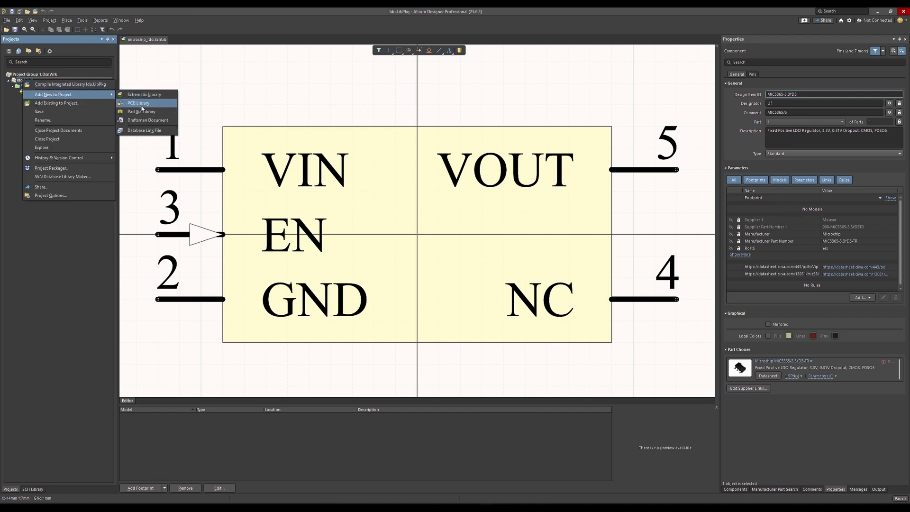
left_click(142, 103)
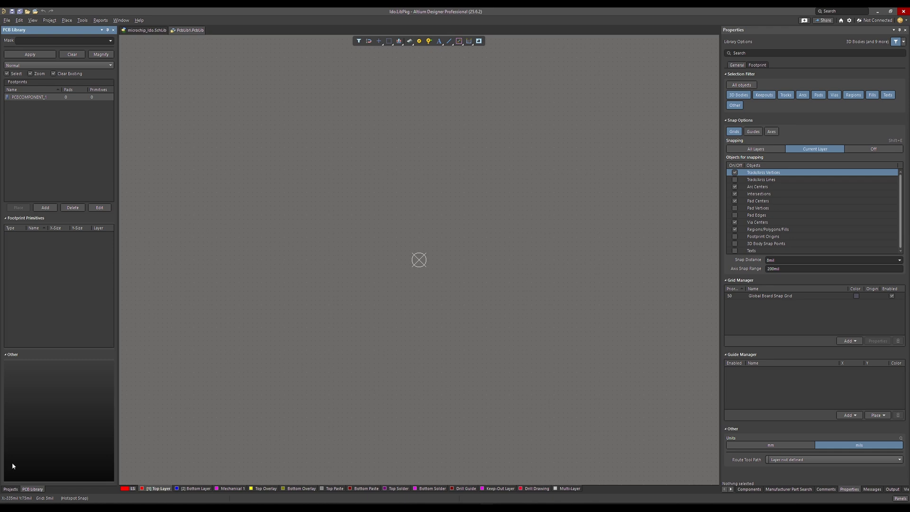
- Review the project's schematic library and new PCB library documents, and display the footprint list of PcbLib1.PcbLib
left_click(10, 488)
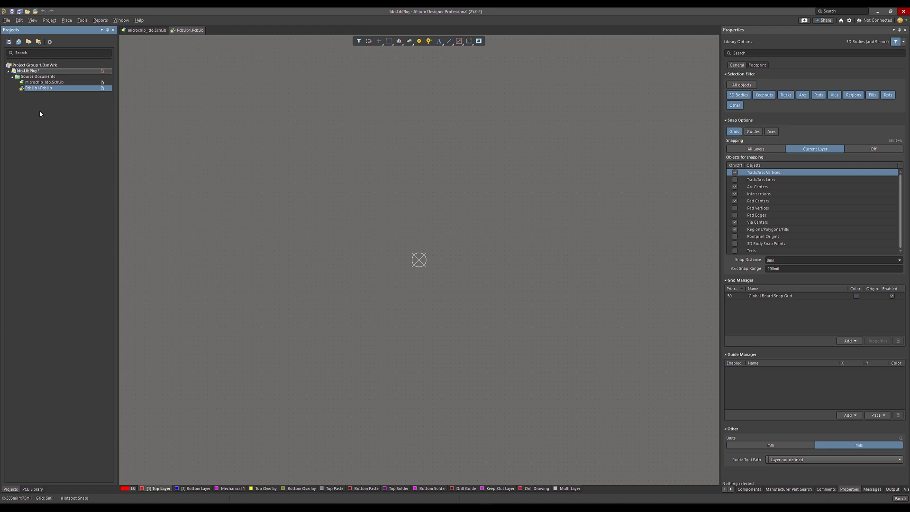
double_click(34, 83)
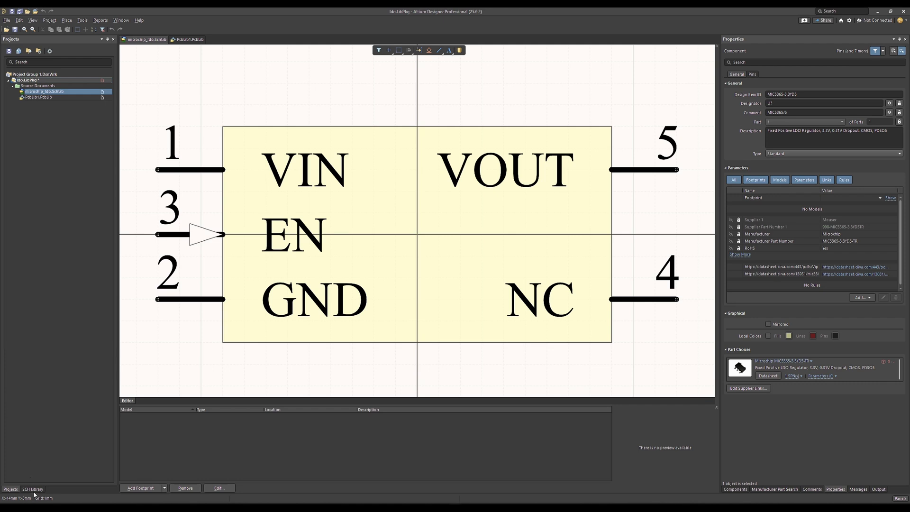
double_click(34, 98)
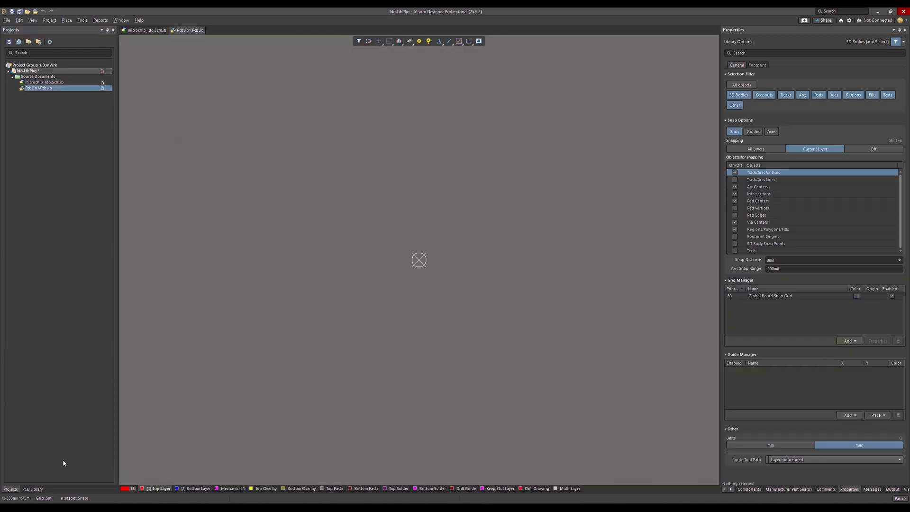
left_click(37, 492)
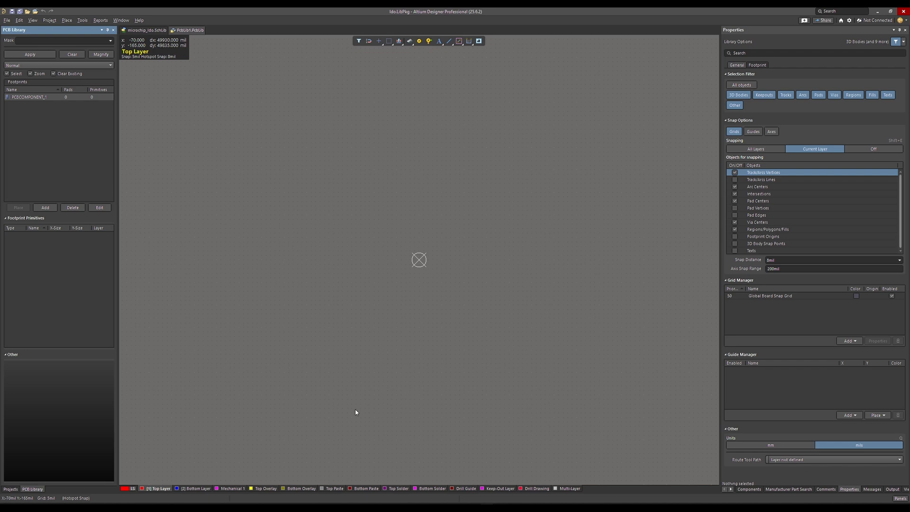
- Add a mechanical layer to the PCB library, named Mechanical 12 with layer type N/A
left_click(127, 488)
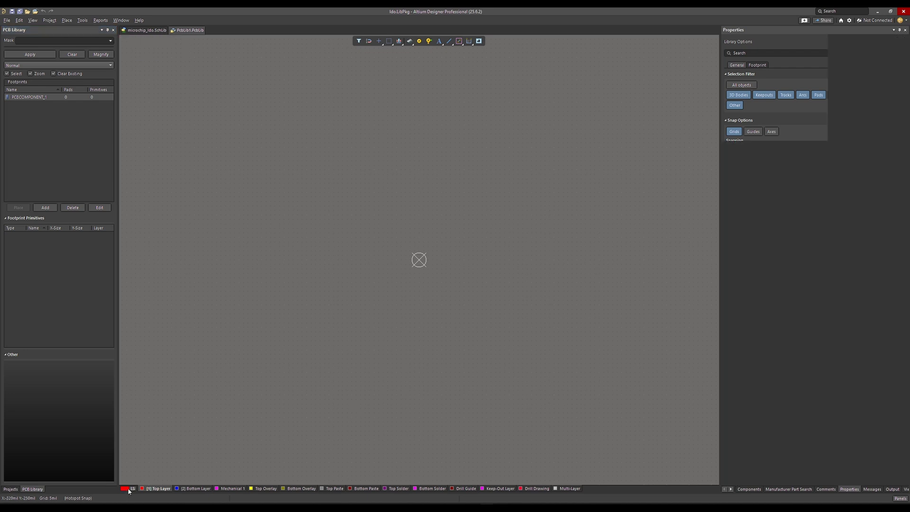
left_click(130, 489)
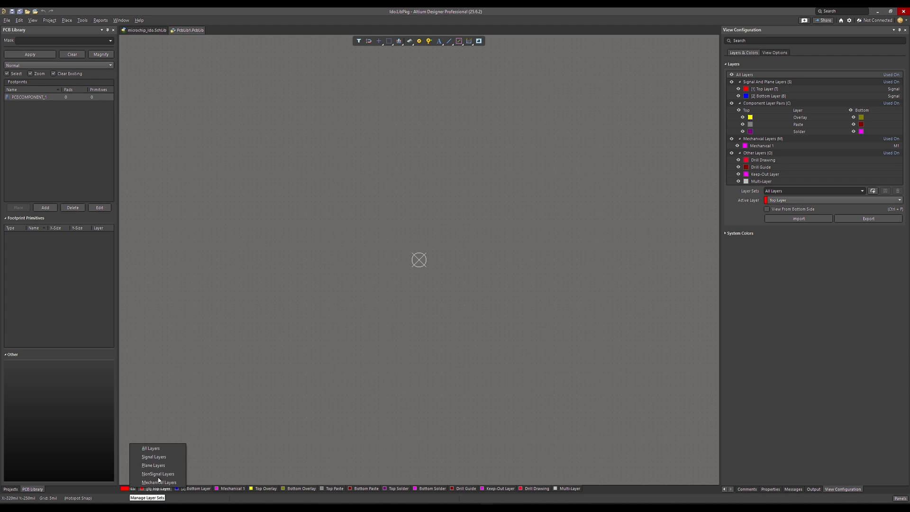
left_click(807, 151)
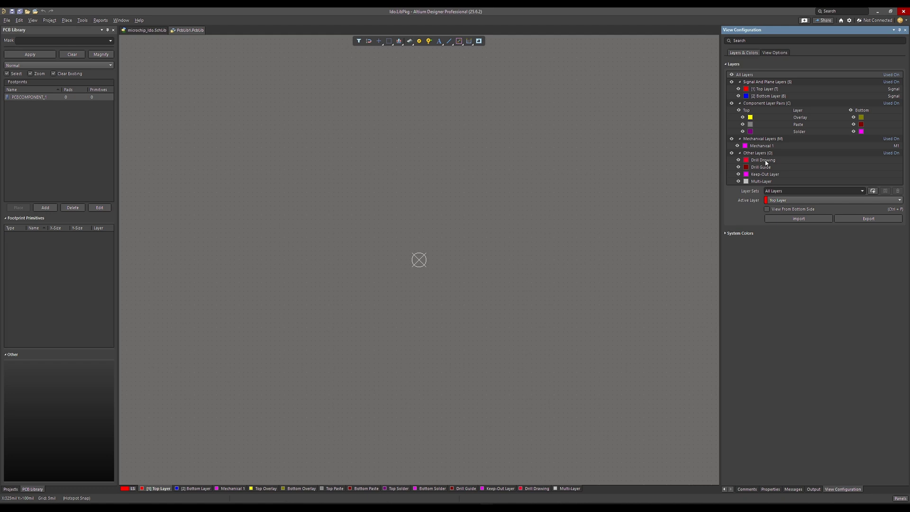
left_click(756, 140)
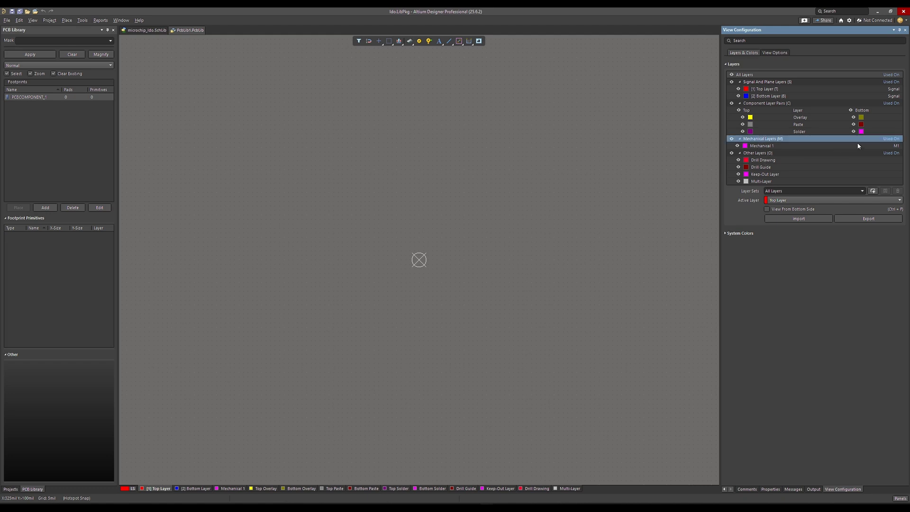
right_click(761, 140)
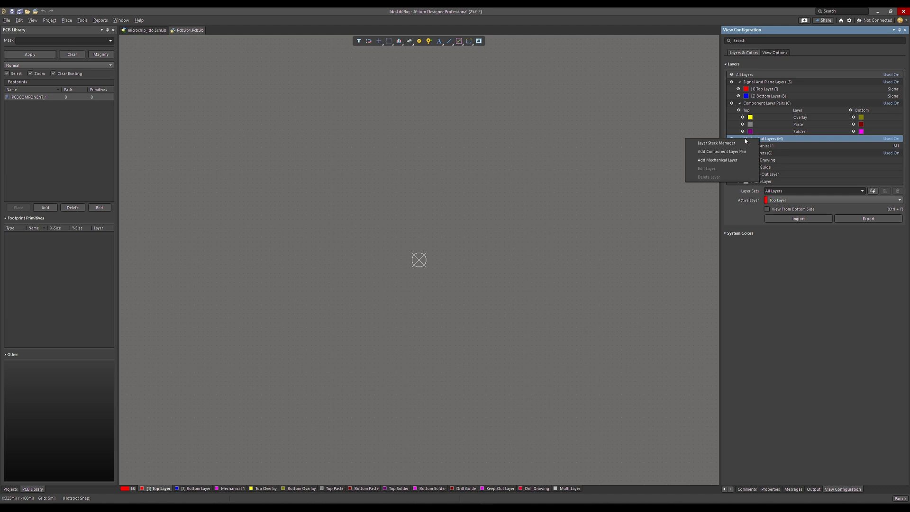
left_click(716, 161)
left_click(459, 244)
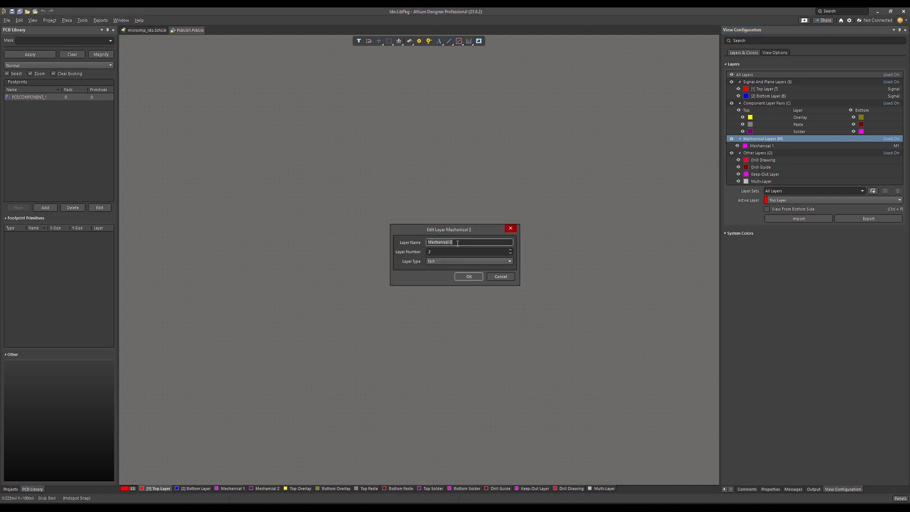
left_click(457, 243)
left_click(434, 262)
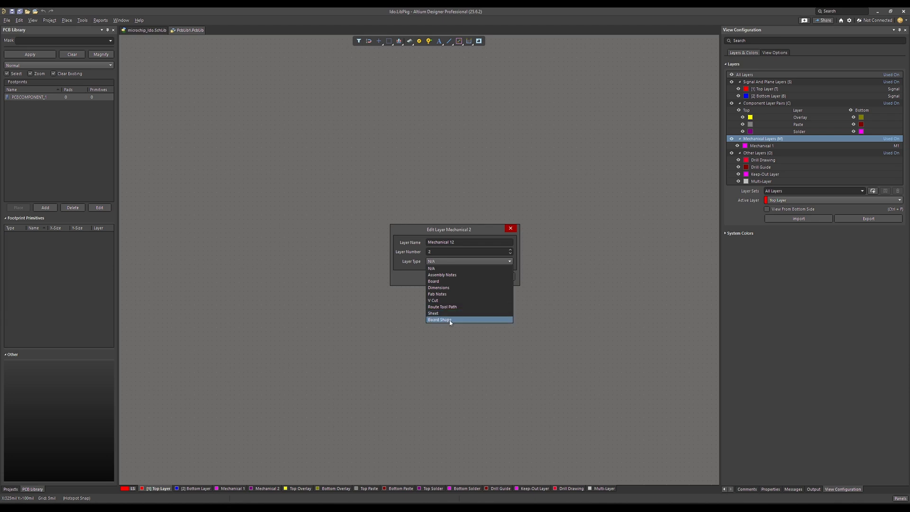
left_click(426, 268)
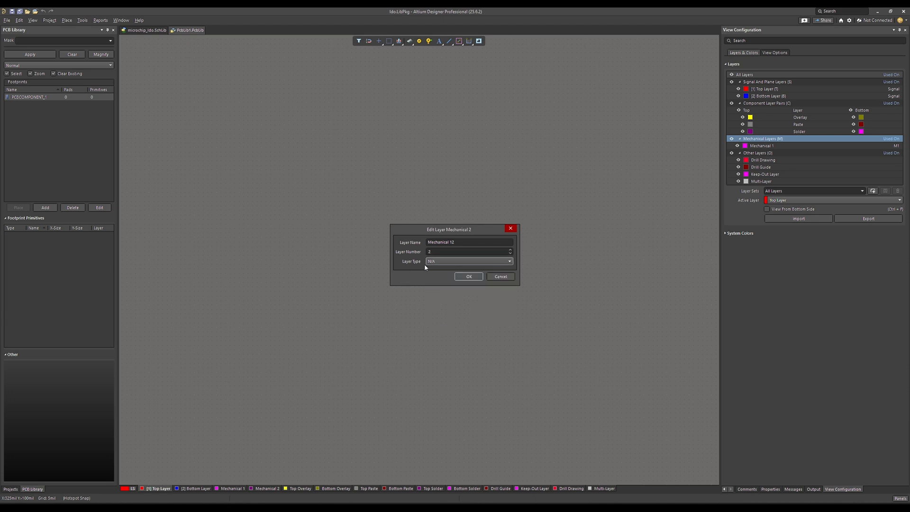
left_click(469, 277)
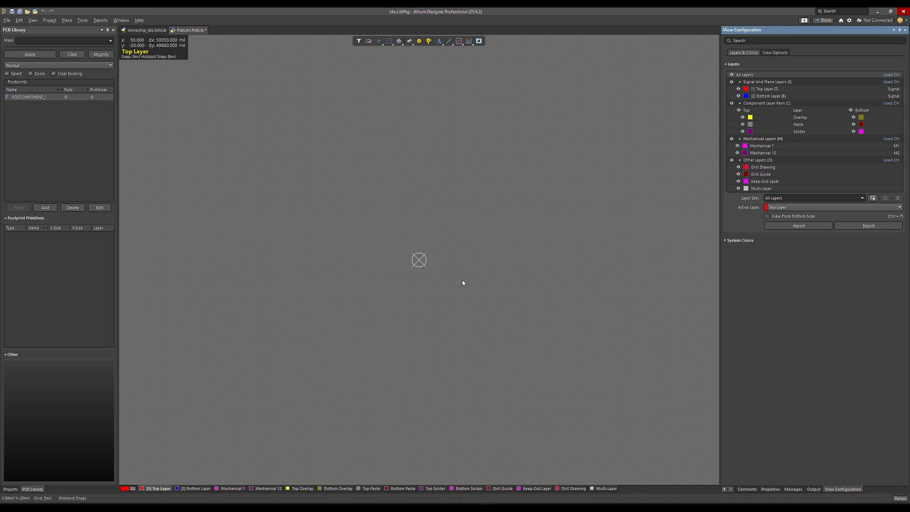
- Make Mechanical 12 the active layer and set the library units to mm
left_click(269, 488)
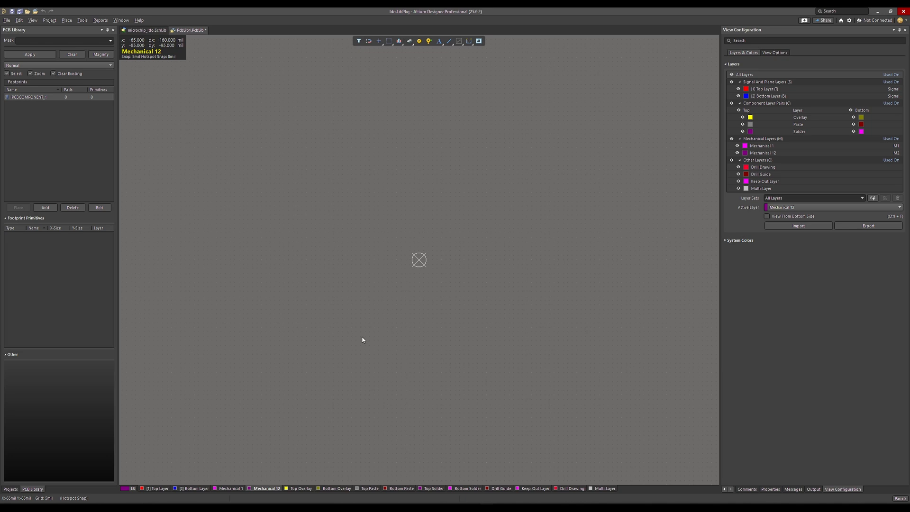
mouse_move(362, 337)
right_mouse_down()
mouse_move(398, 101)
mouse_move(313, 163)
mouse_move(319, 281)
mouse_move(348, 297)
right_mouse_up()
left_click(765, 490)
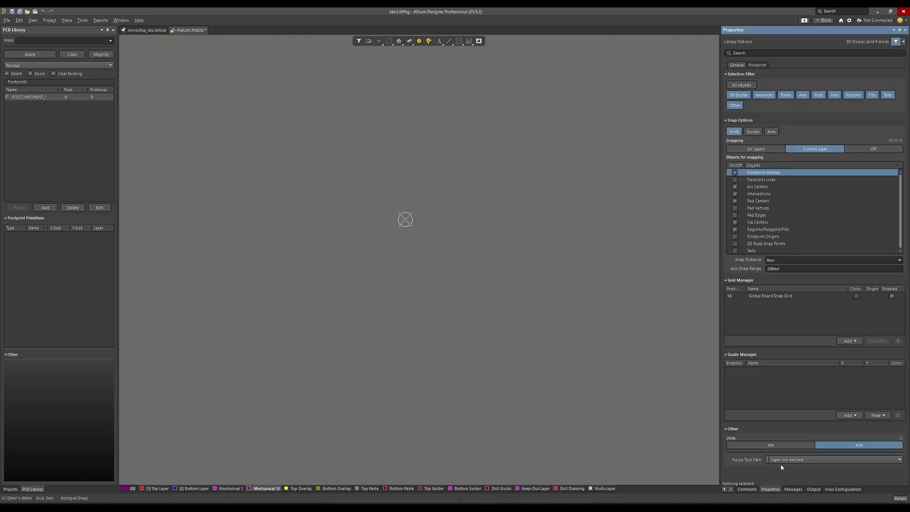
left_click(767, 445)
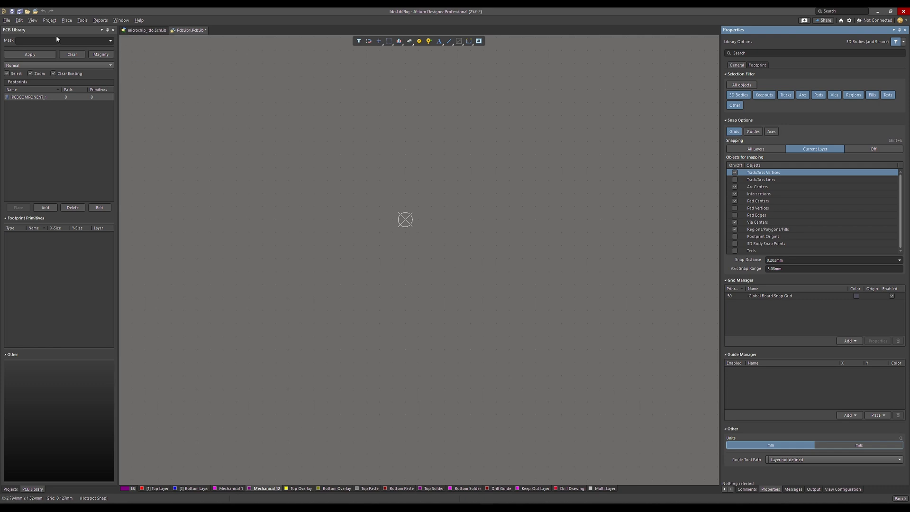
- Check the global snap grid setting and leave it without making a change
left_click(76, 20)
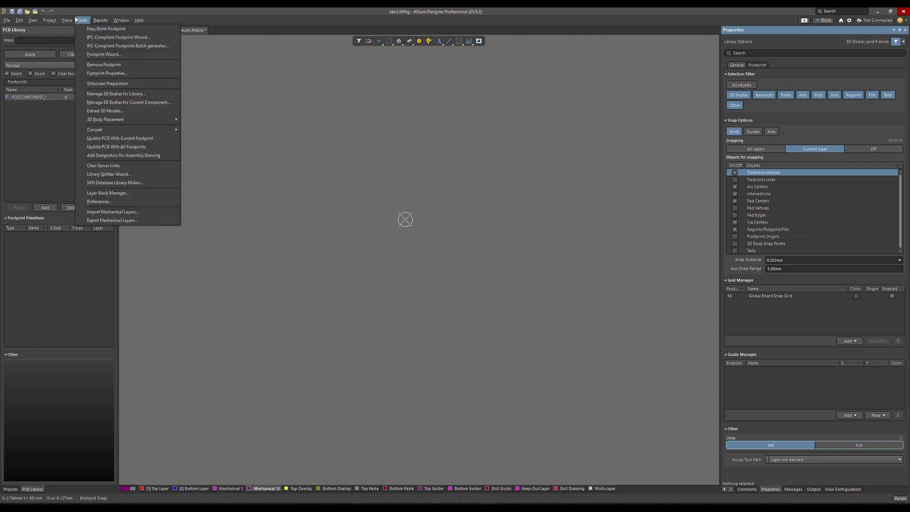
mouse_move(62, 19)
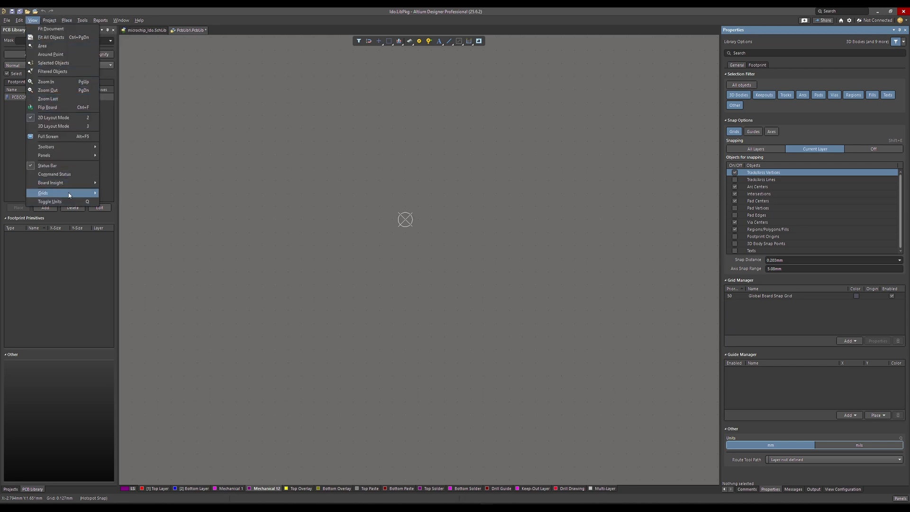
mouse_move(69, 192)
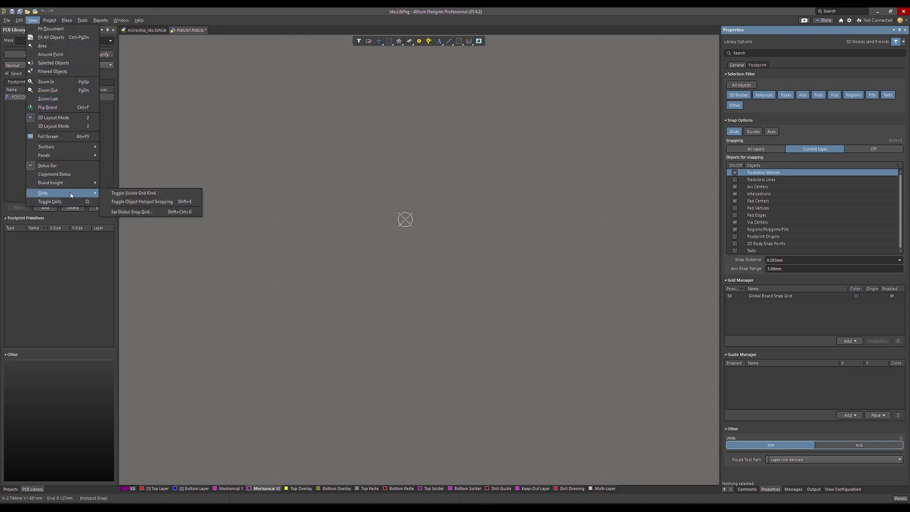
left_click(144, 212)
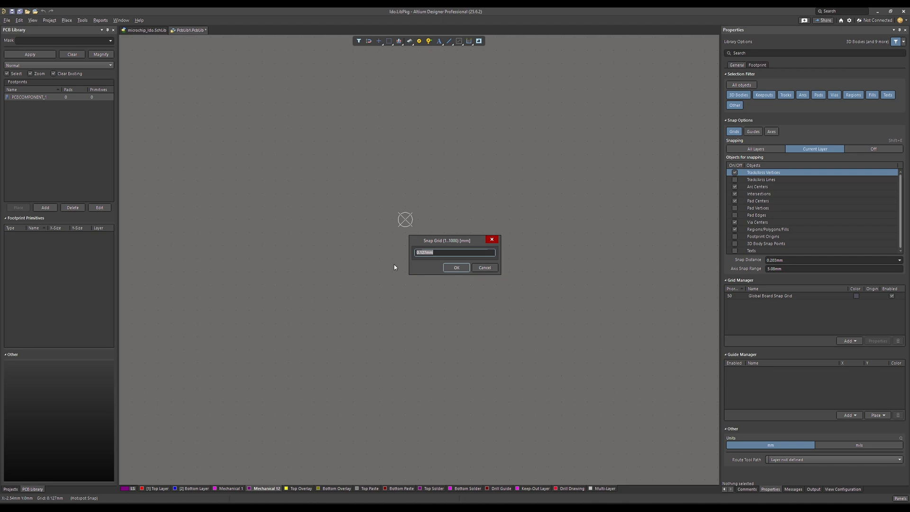
left_click(488, 269)
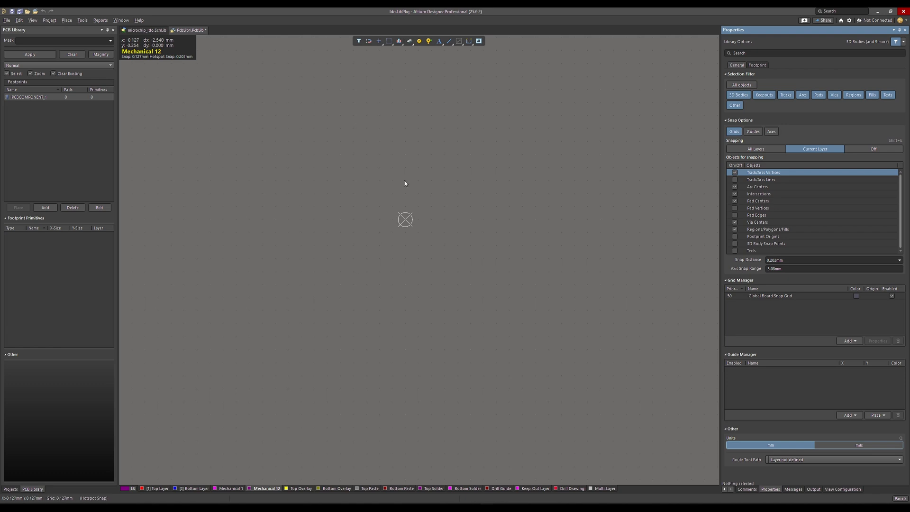
- Draw a vertical line about 2.03 mm long to the left of the origin on Mechanical 12, with line width 0.025 mm
left_click(449, 40)
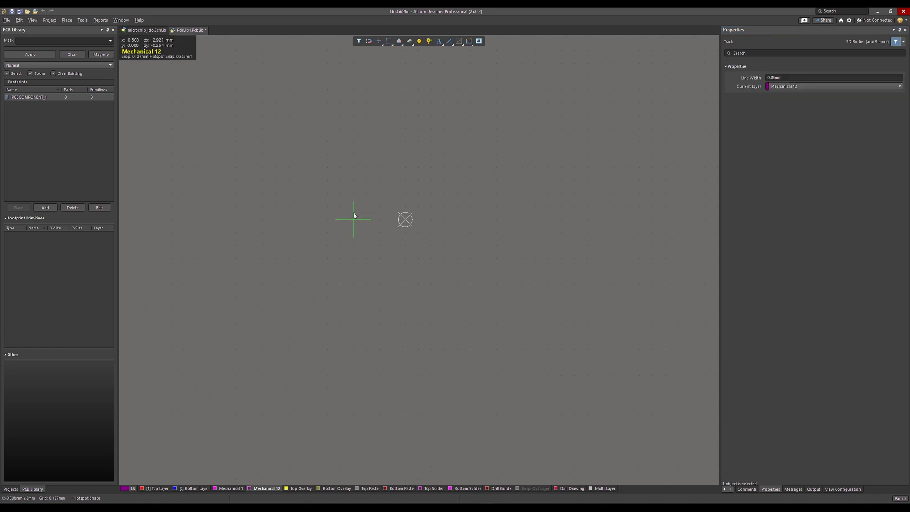
left_click(353, 128)
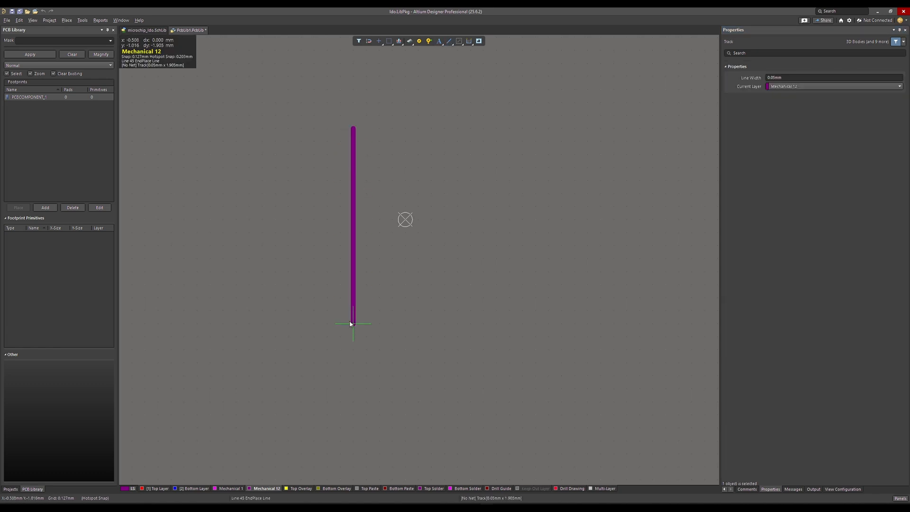
key("Tab")
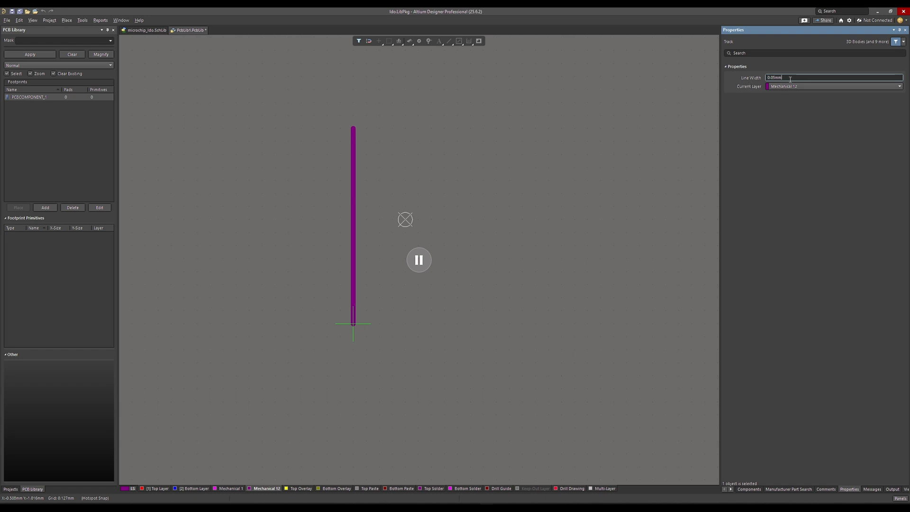
type("0.025")
key("Return")
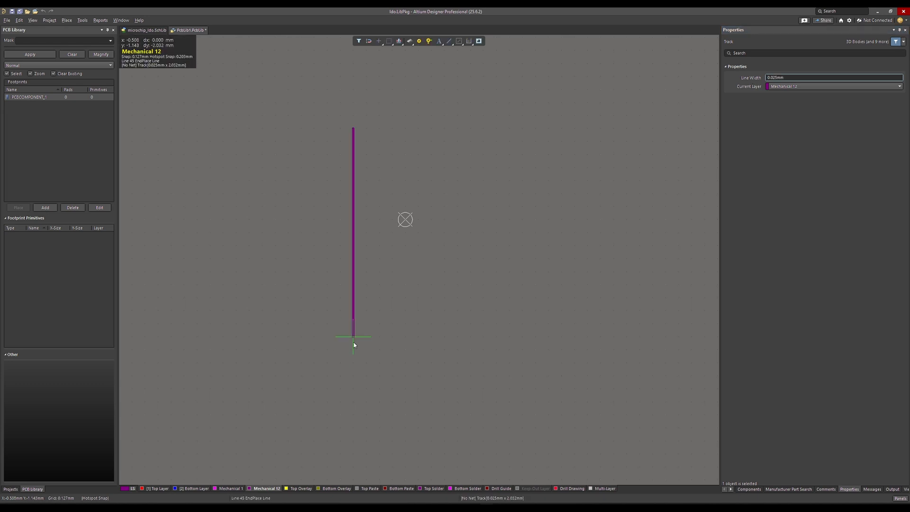
left_click(353, 337)
key("Escape")
- Draw a second vertical line about 2.03 mm long to the right of the origin, level with the first
left_click(496, 128)
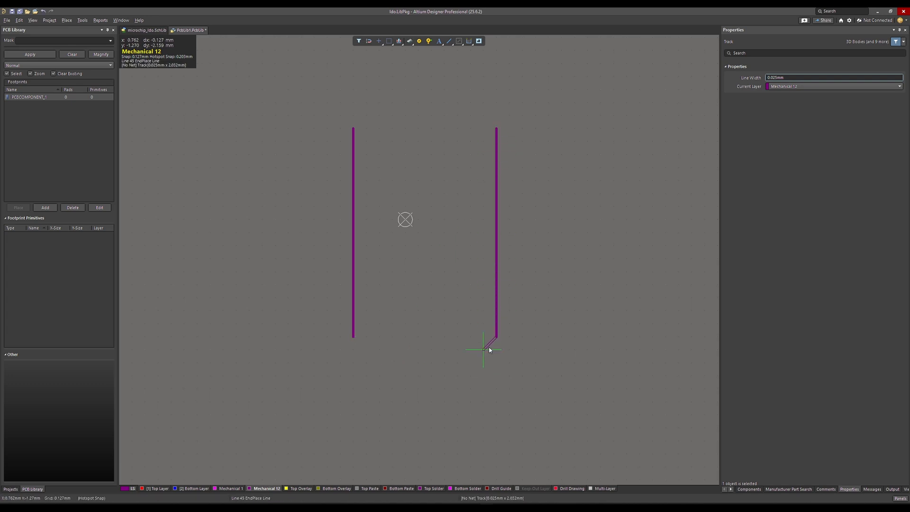
left_click(497, 337)
key("Escape")
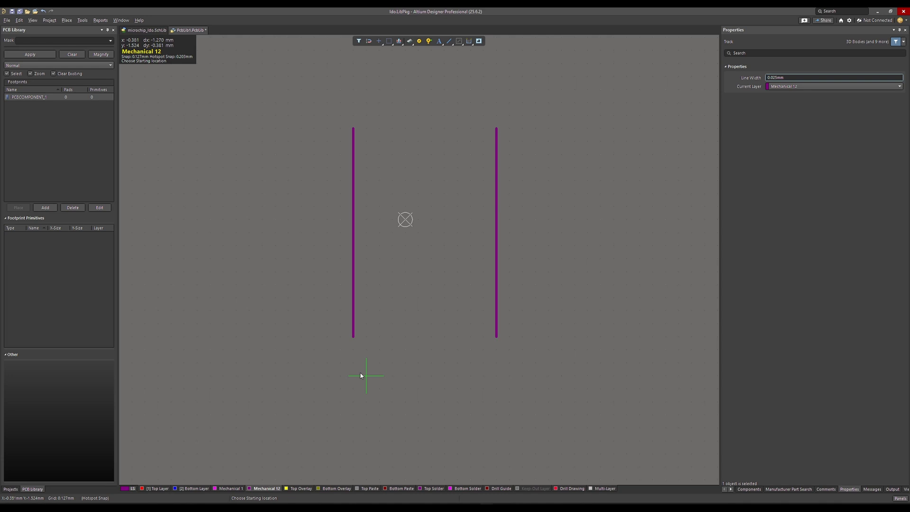
- Draw one horizontal line below and one above the two vertical lines, and finish line placement
left_click(313, 363)
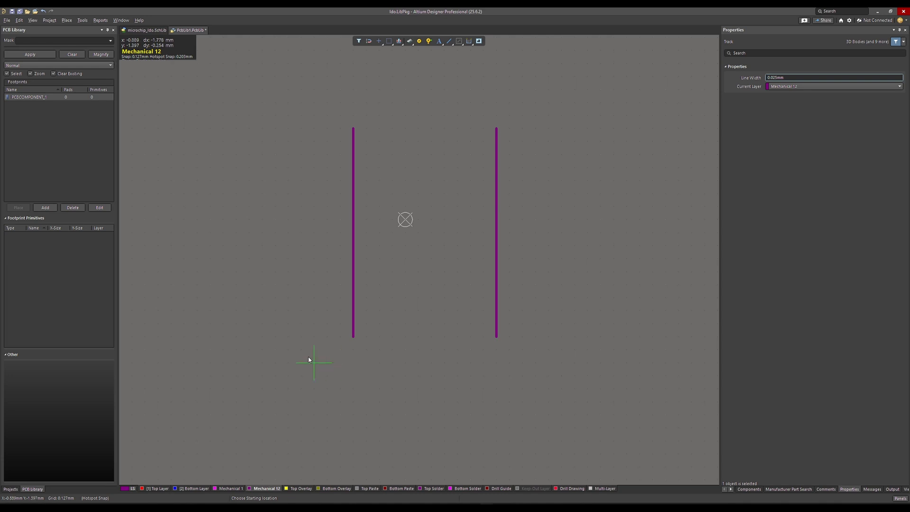
left_click(614, 363)
key("Escape")
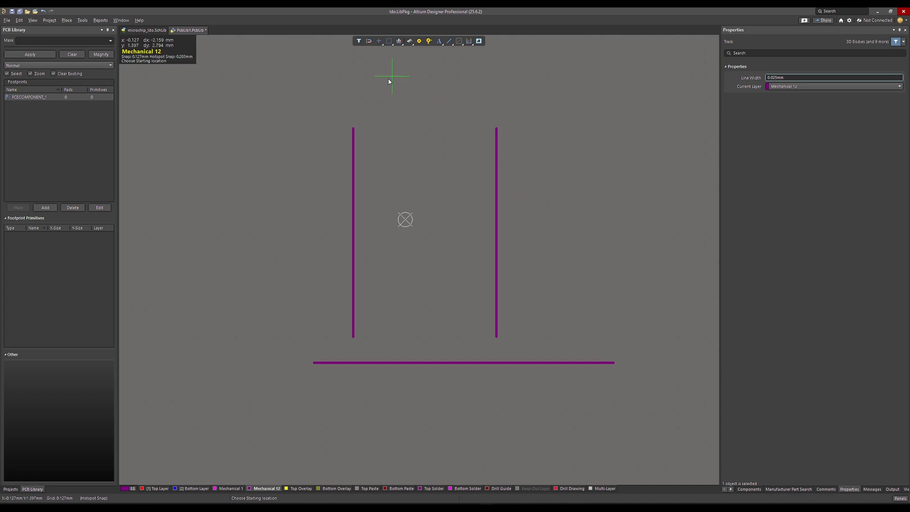
left_click(301, 89)
left_click(575, 89)
key("Escape")
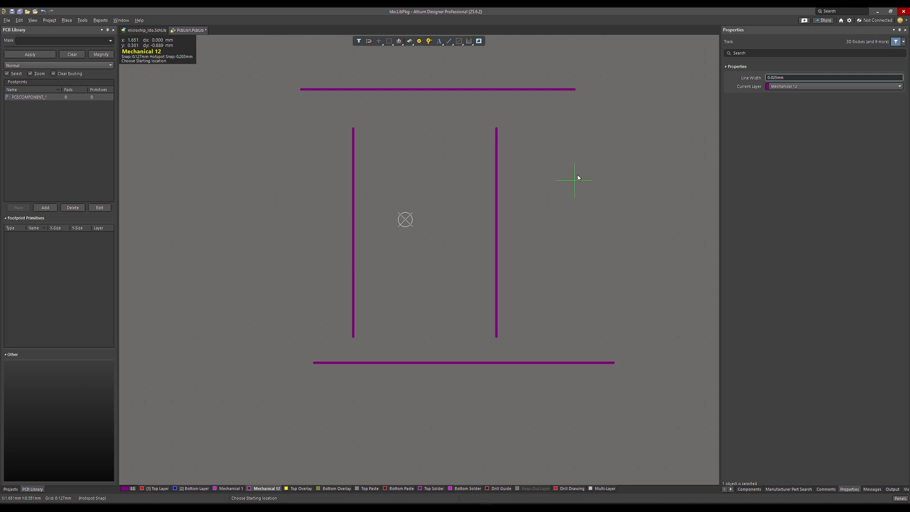
key("Escape")
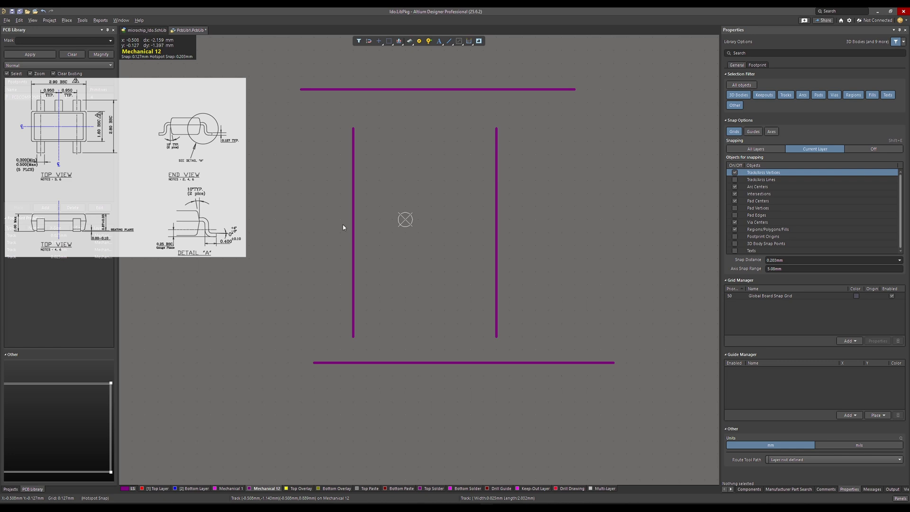
- Set the start and end X of the vertical line left of the origin to -0.95 mm
left_click(355, 220)
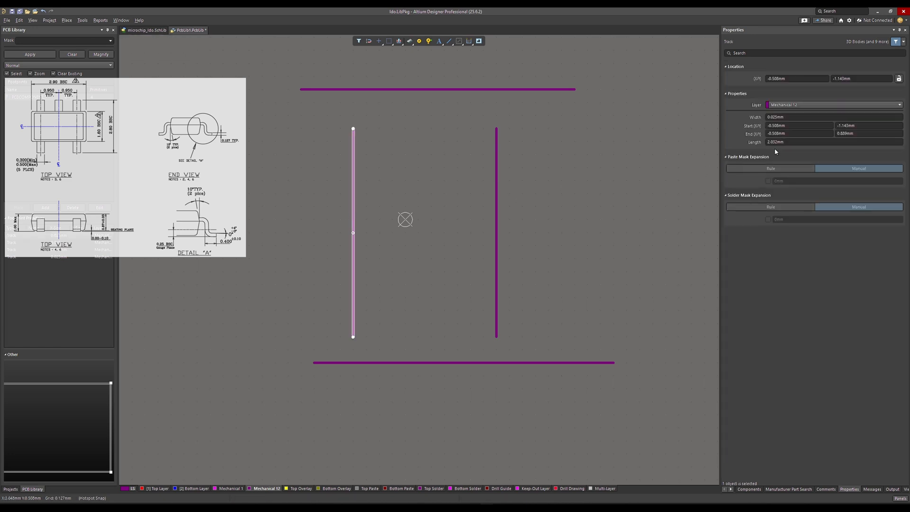
left_click(799, 126)
type("-")
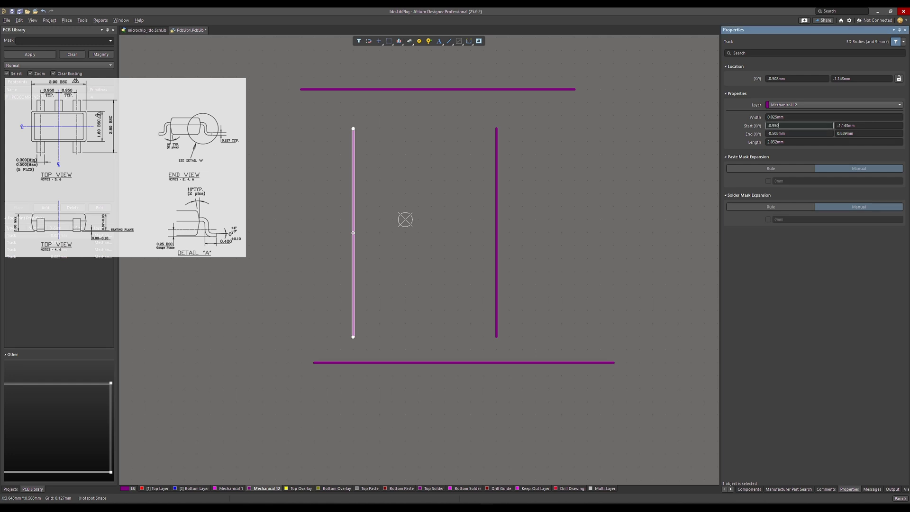
left_click(793, 134)
type("-0.95")
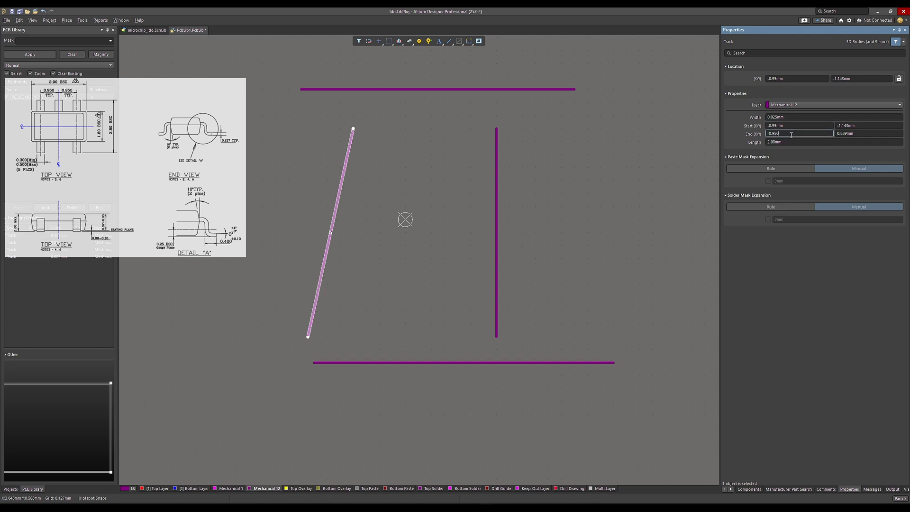
key("Return")
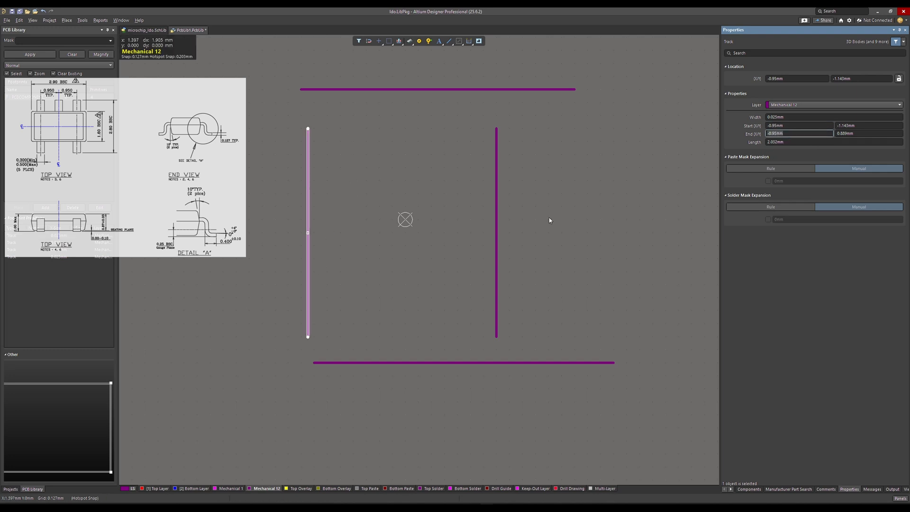
- Set the start and end X of the vertical line right of the origin to 0.95 mm, and deselect it
left_click(497, 231)
left_click(789, 129)
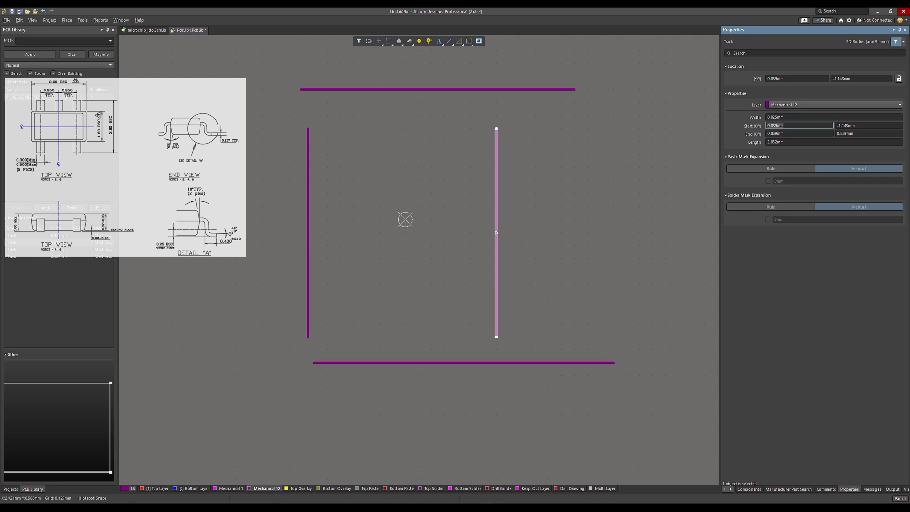
type("0.95")
key("Return")
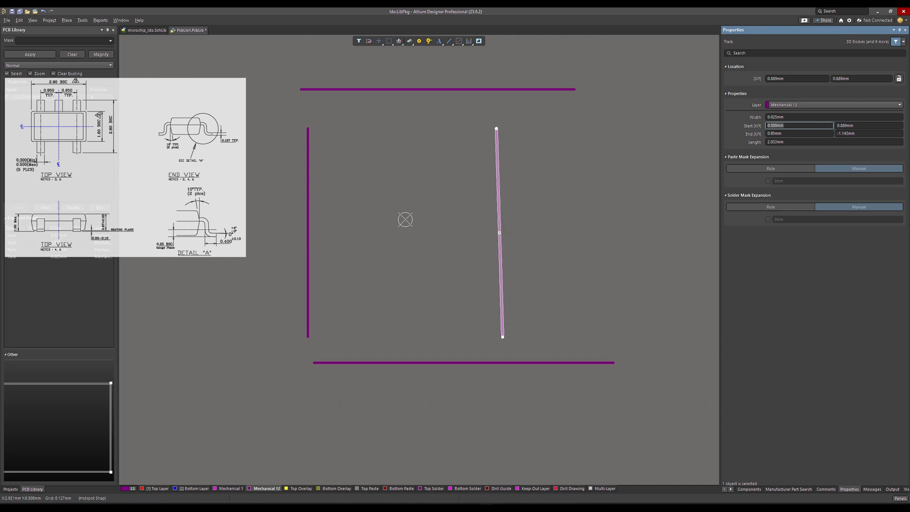
type("0.950")
key("Return")
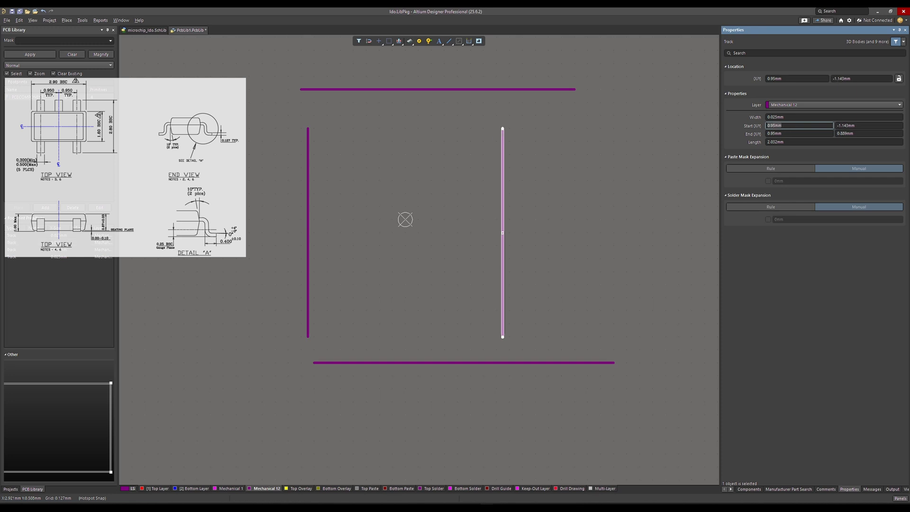
left_click(439, 201)
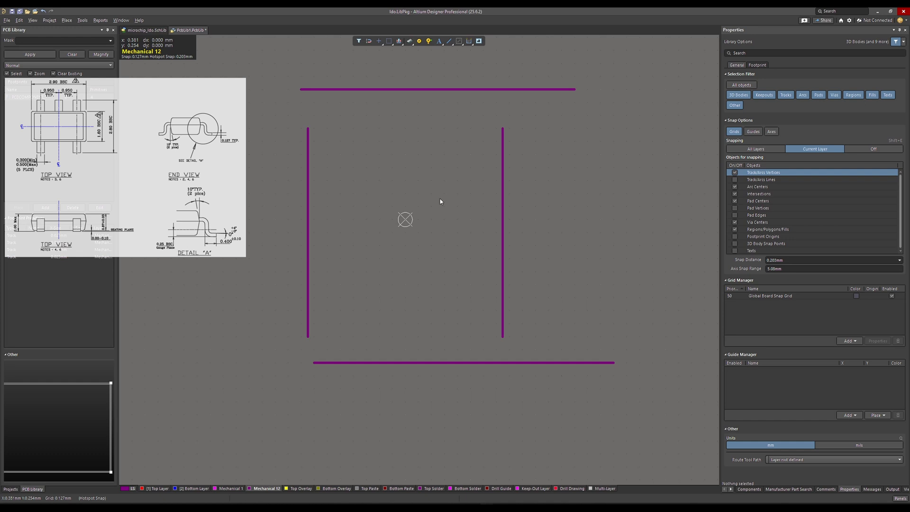
- Set the start and end Y of the upper horizontal line to 1.4 mm
left_click(408, 90)
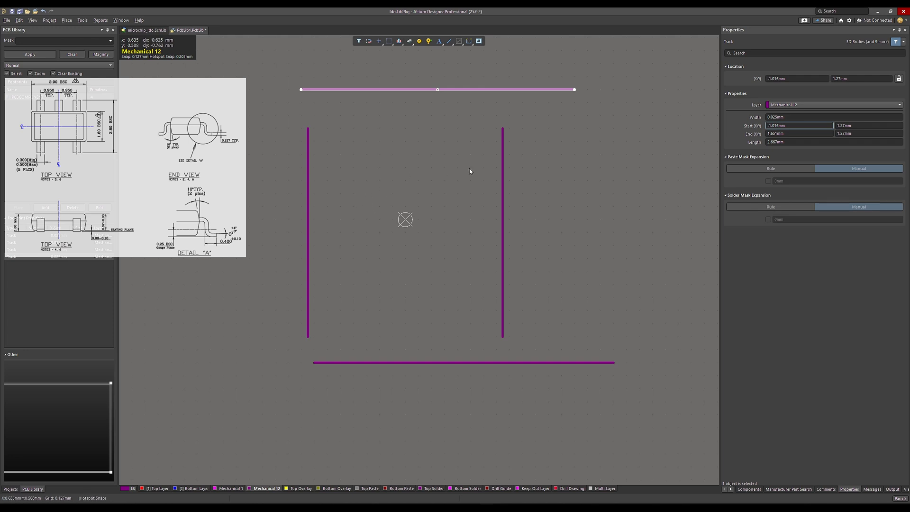
left_click(854, 125)
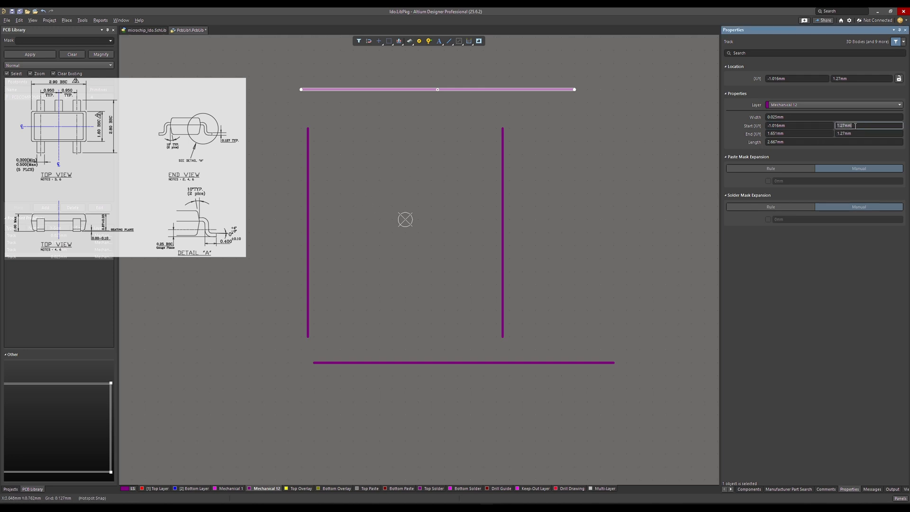
type("1.4")
left_click(861, 135)
type("1")
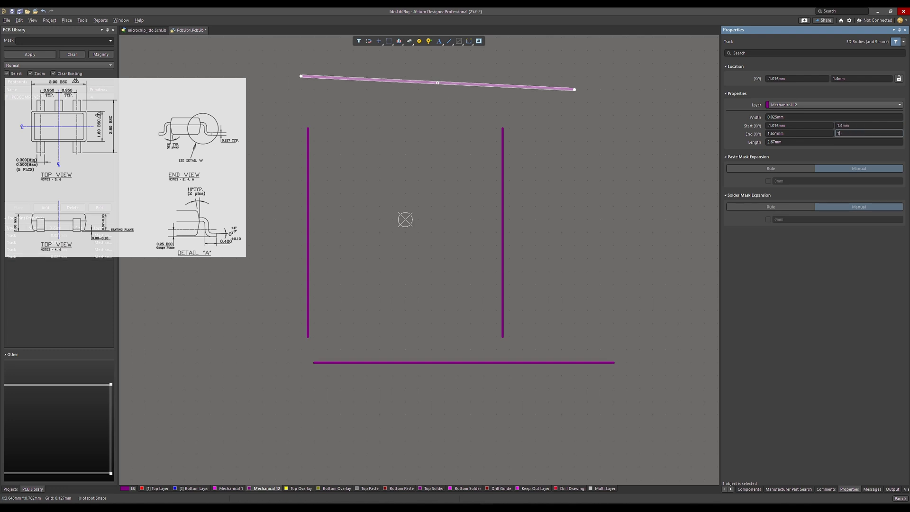
type(".4")
key("Return")
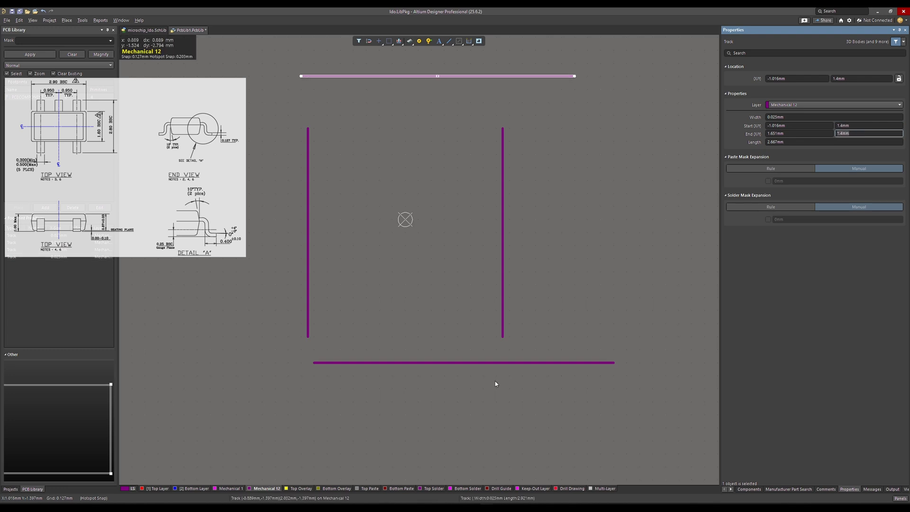
- Set the start and end Y of the lower horizontal line to -1.4 mm
left_click(439, 363)
left_click(863, 126)
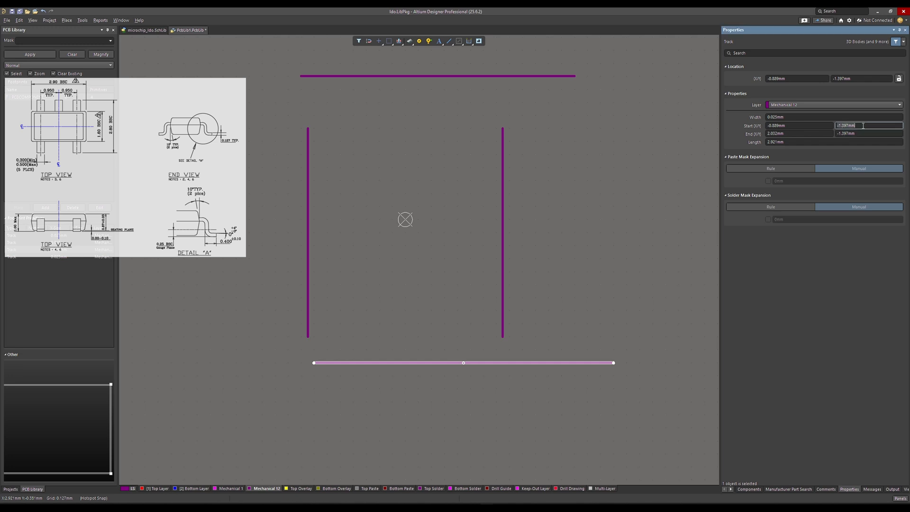
type("-1.4")
key("Return")
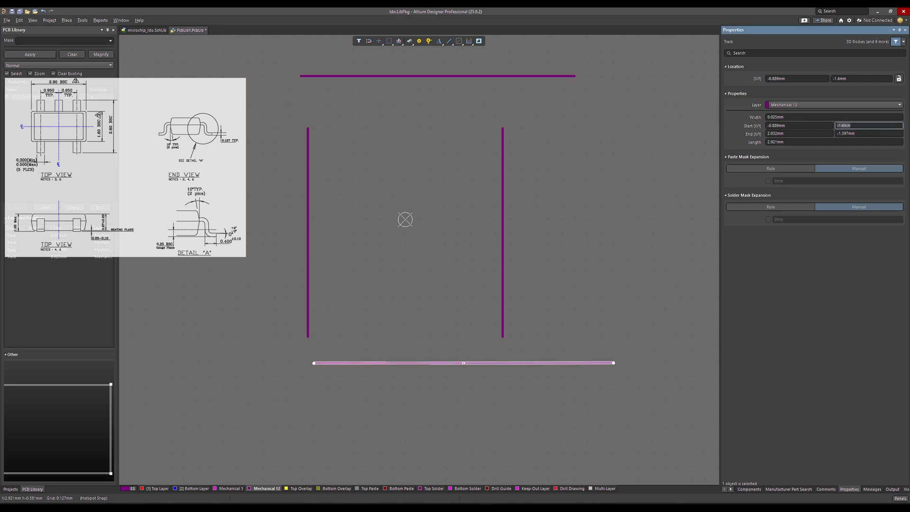
left_click(874, 134)
type("-")
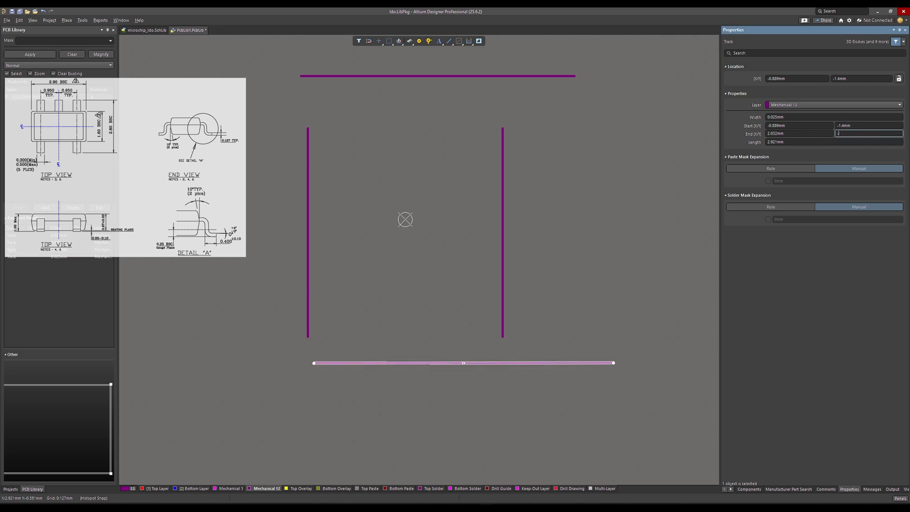
type("1.4")
key("Return")
- Extend the left vertical line by setting its start Y to -1.4 mm and end Y to 1.4 mm
left_click(308, 236)
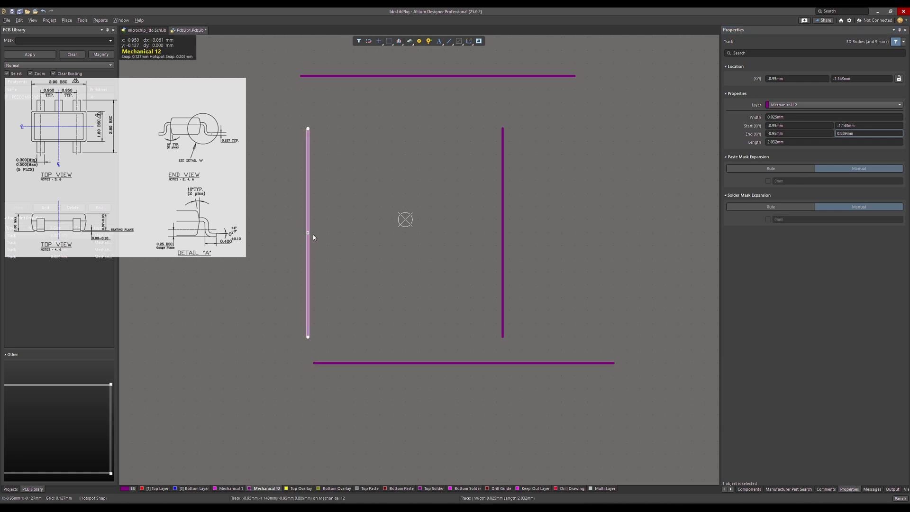
left_click(871, 126)
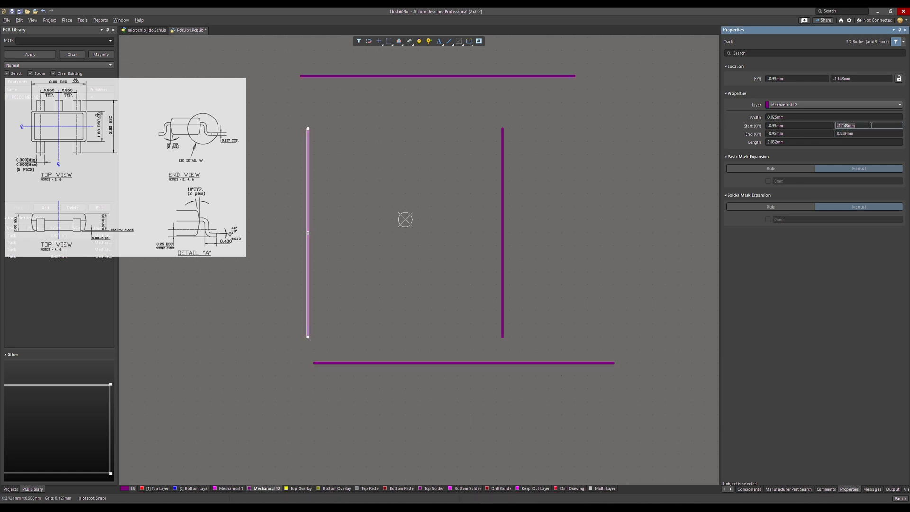
type("-1.4")
key("Return")
left_click(861, 134)
type("1.4")
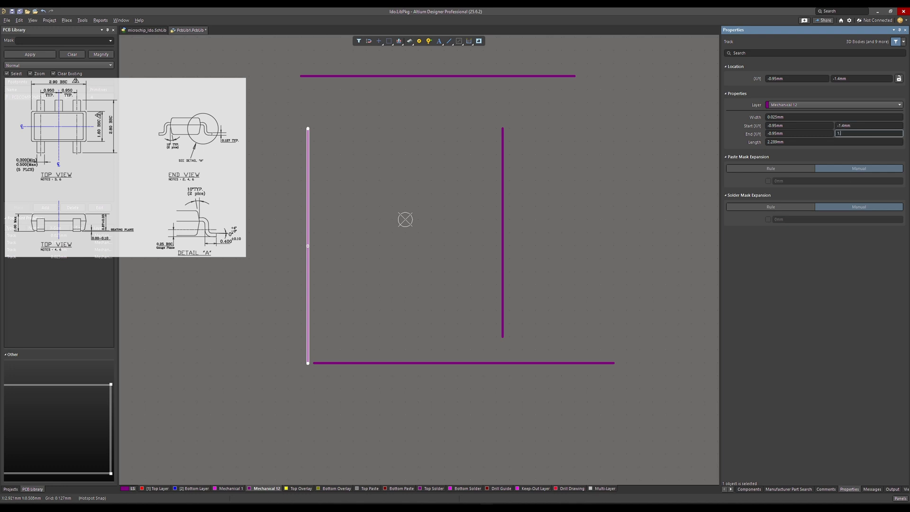
key("Return")
- Extend the right vertical line by setting its start Y to -1.4 mm and end Y to 1.4 mm
left_click(502, 183)
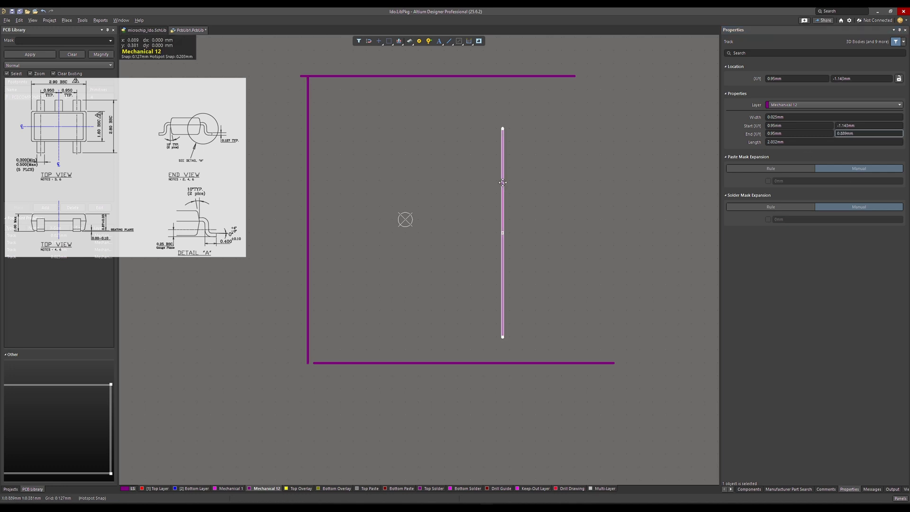
left_click(863, 125)
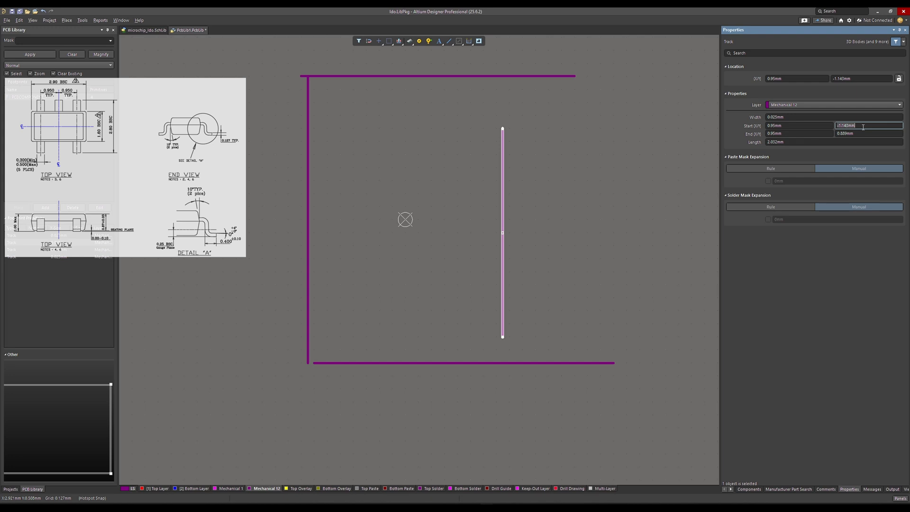
type("-1.4")
key("Return")
left_click(858, 133)
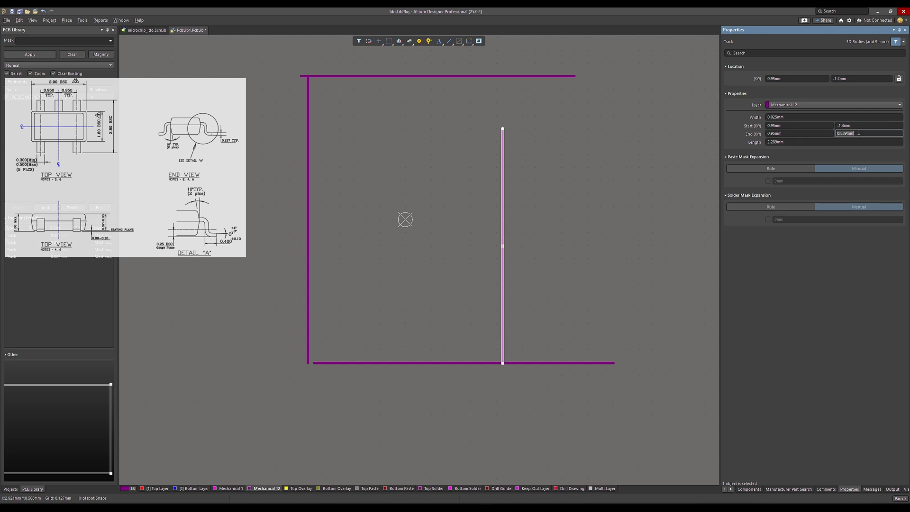
type("1.4")
key("Return")
- Fit the lower horizontal line between the verticals by setting its start X to -0.95 mm and end X to 0.95 mm
left_click(445, 363)
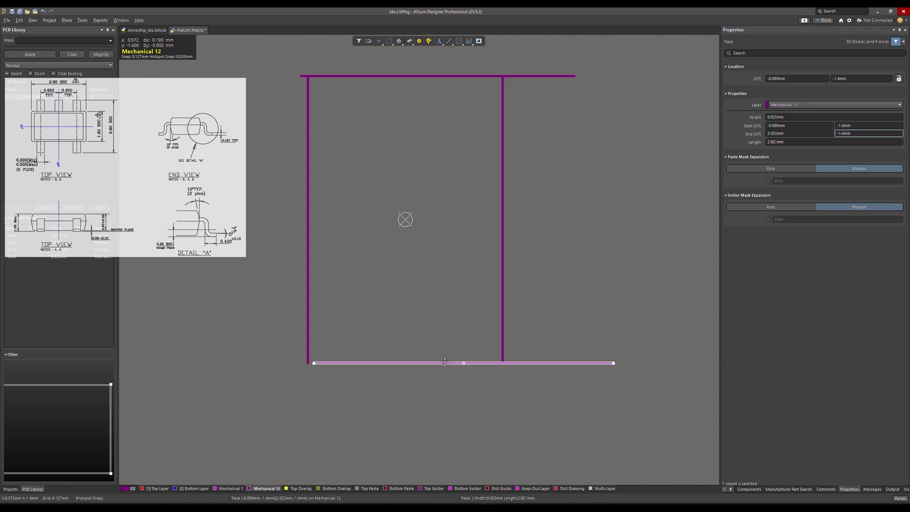
left_click(790, 126)
type("-0.9")
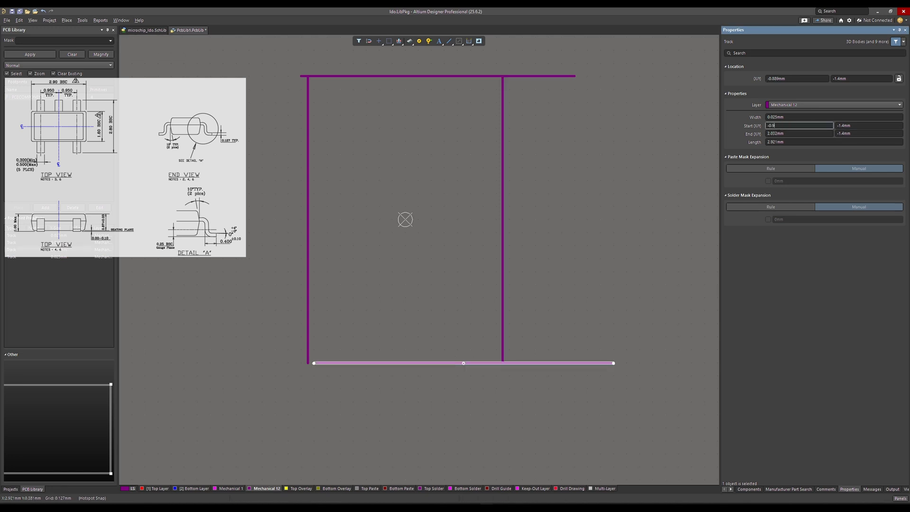
type("5")
left_click(799, 134)
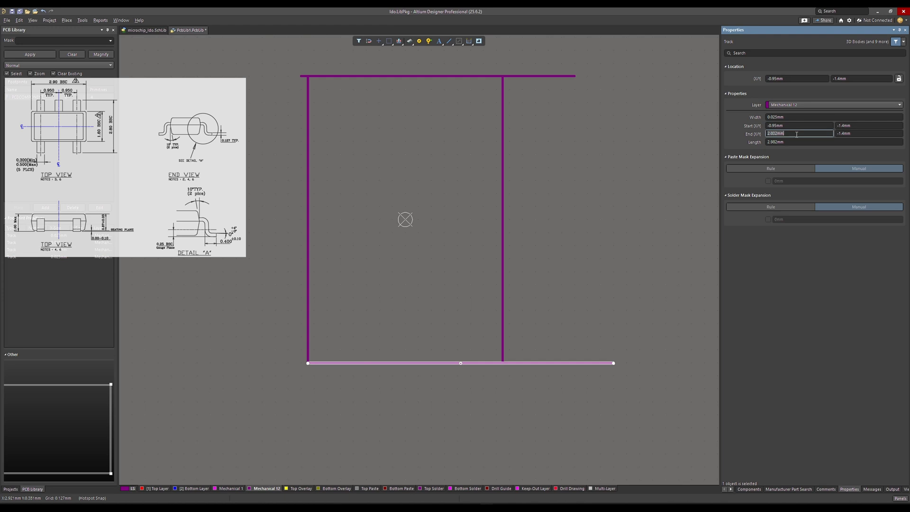
type("0.95")
key("Return")
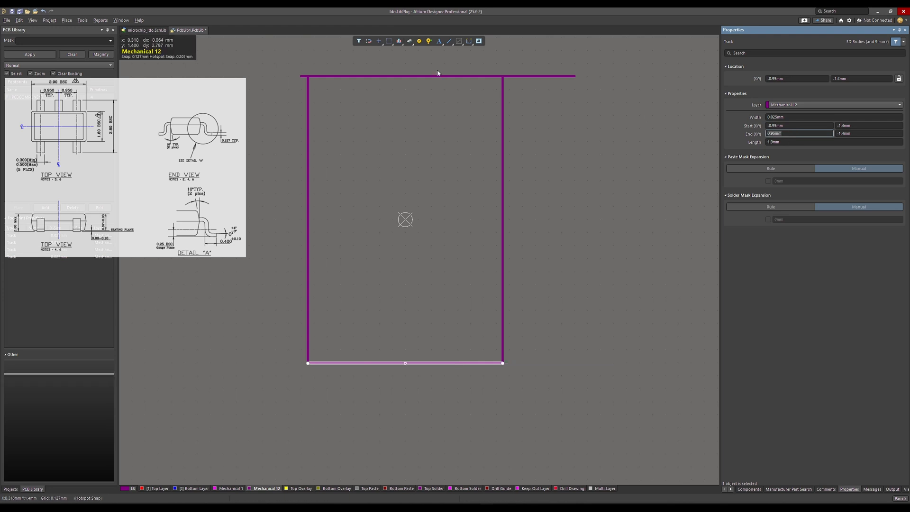
- Replace the overlong upper horizontal line with a new line joining the upper ends of the two vertical lines
left_click(405, 77)
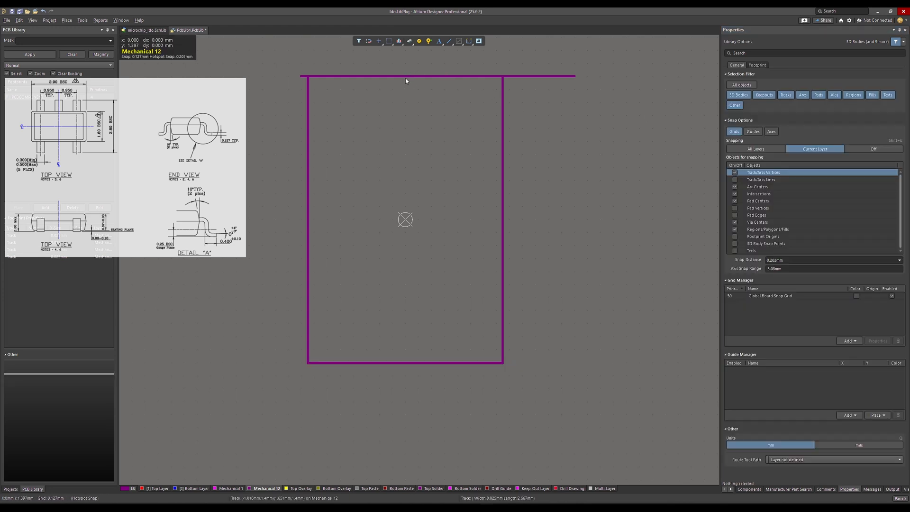
left_click(398, 76)
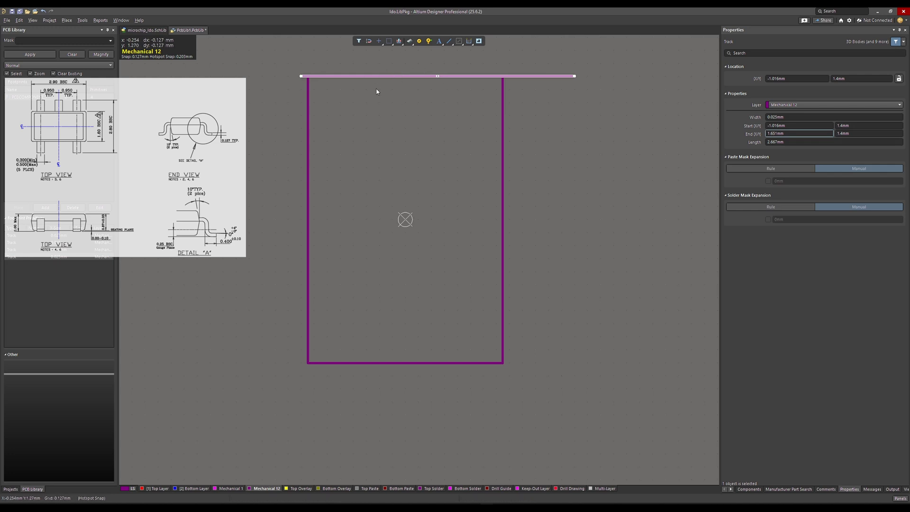
key("Delete")
left_click(449, 40)
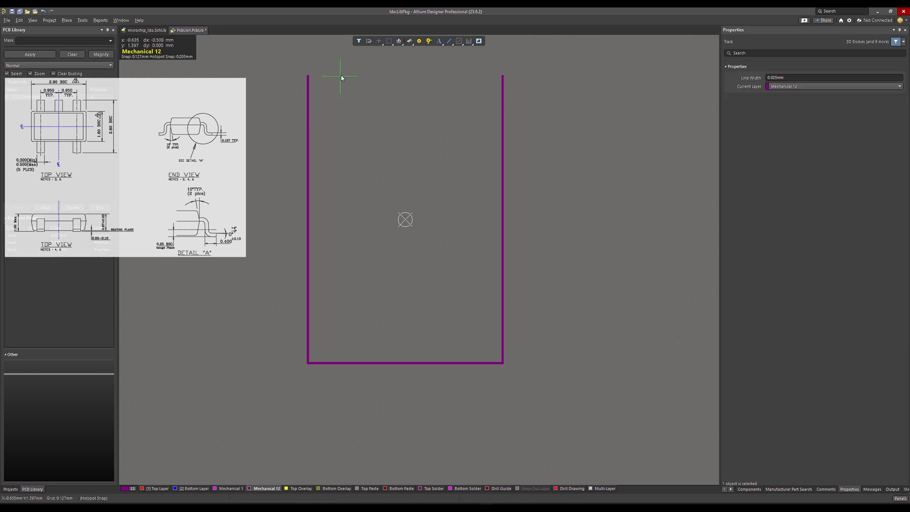
left_click(308, 76)
left_click(502, 77)
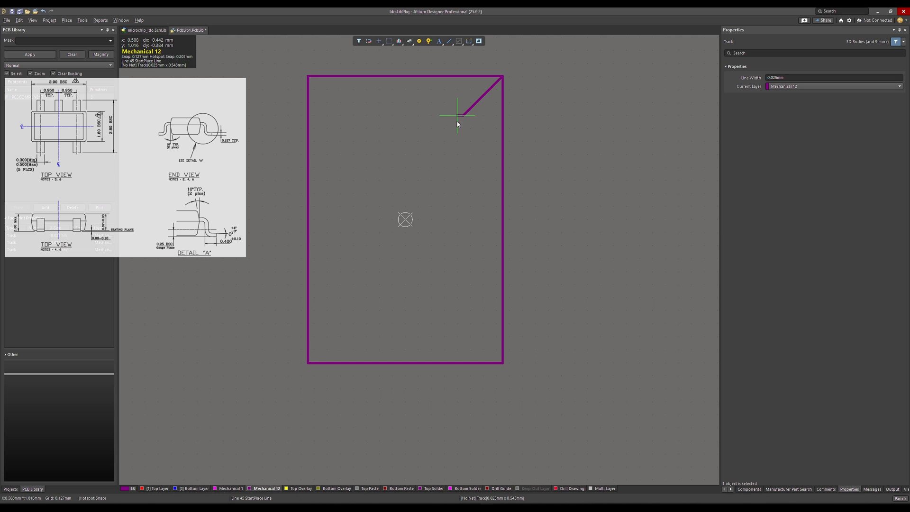
key("Escape")
key("Escape")
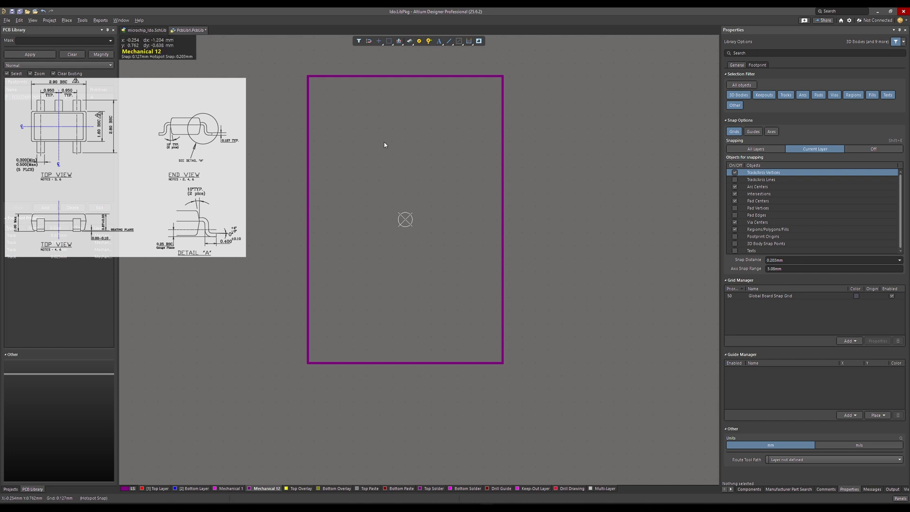
- Draw a vertical line about 1.02 mm long just outside the rectangle's right edge on Mechanical 12
scroll(383, 142, "down", 4)
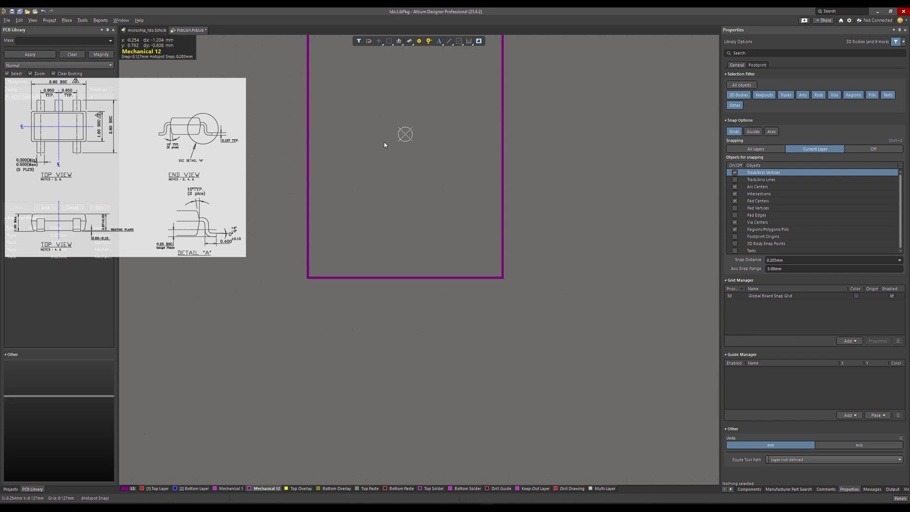
scroll(389, 229, "up", 3)
scroll(389, 229, "up", 1)
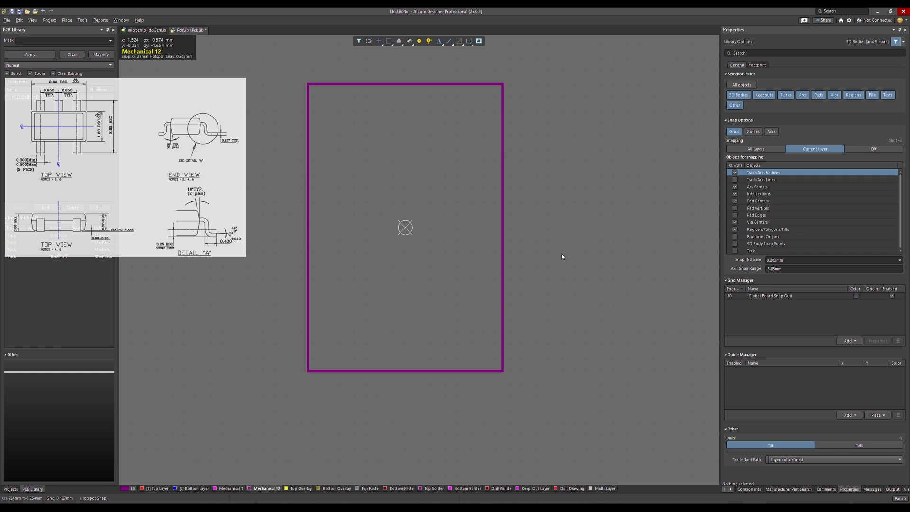
left_click(448, 40)
left_click(522, 161)
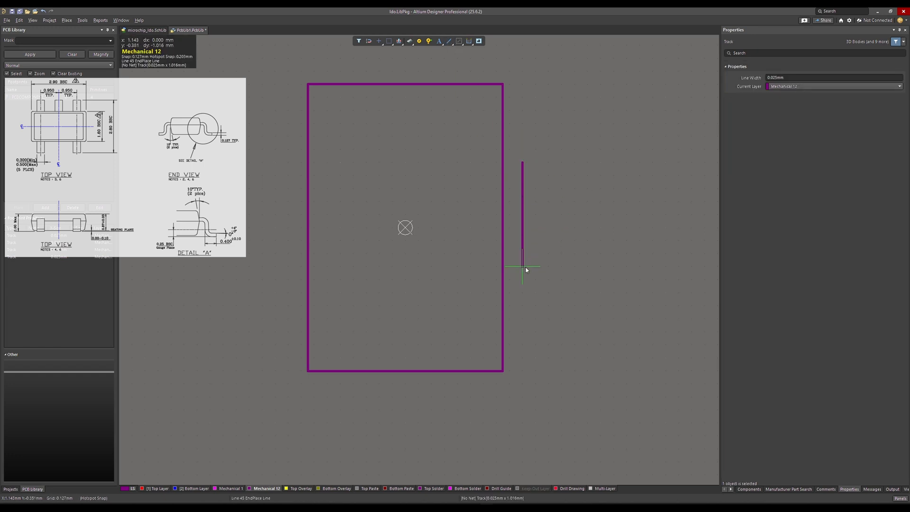
left_click(522, 267)
right_click(522, 268)
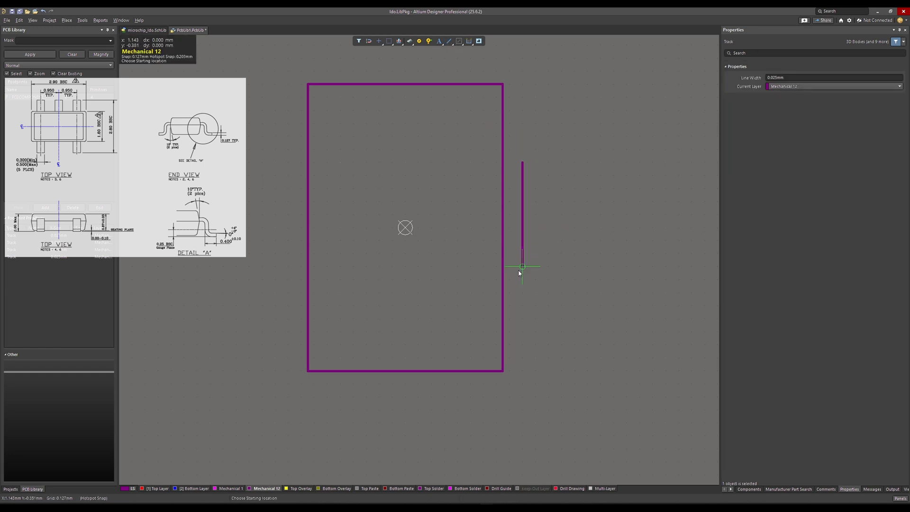
- Draw a vertical line just outside the rectangle's left edge, its upper end level with the right one, and finish line placement
left_click(275, 161)
left_click(275, 280)
right_click(275, 294)
right_click(278, 317)
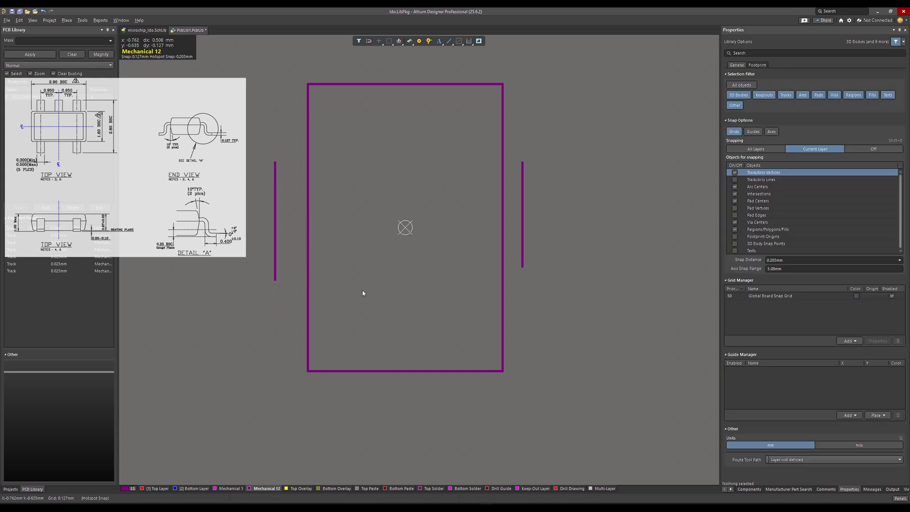
- Extend the vertical line outside the rectangle's right edge by setting its start Y to -0.8 mm and end Y to 0.8 mm
left_click(523, 211)
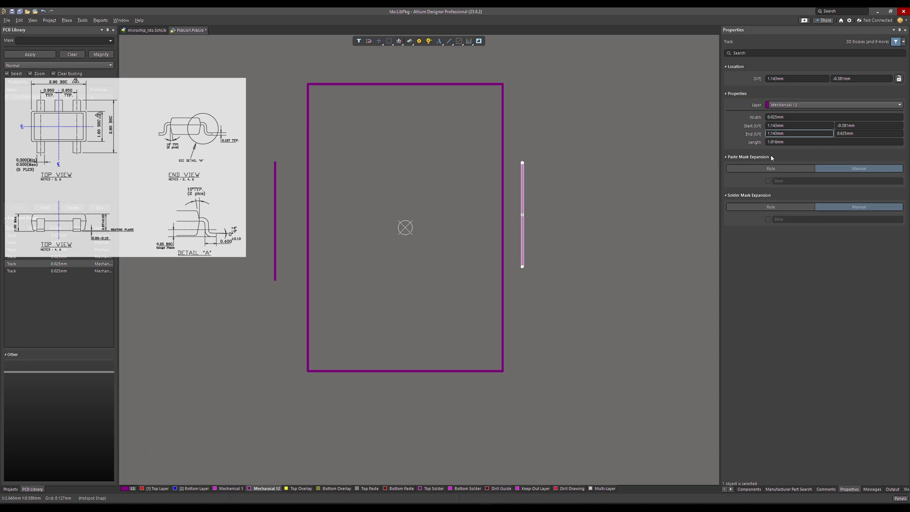
left_click(857, 124)
type("-")
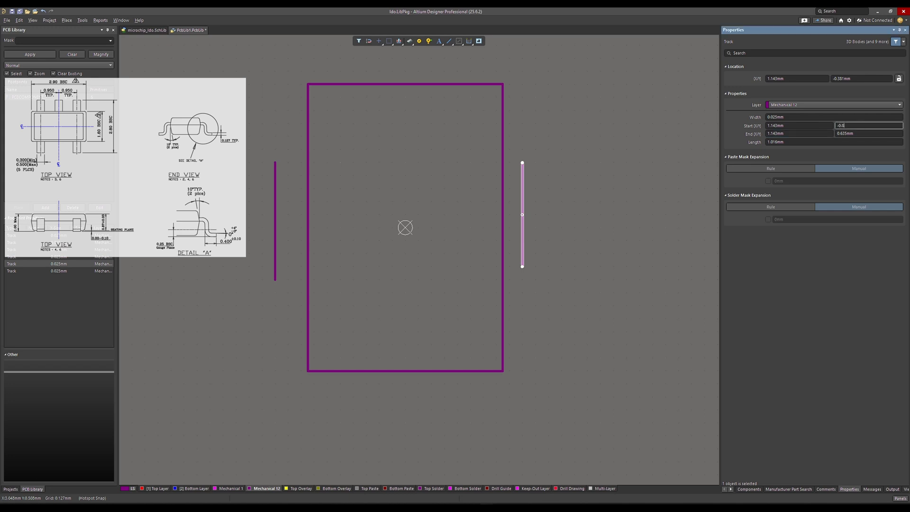
left_click(864, 133)
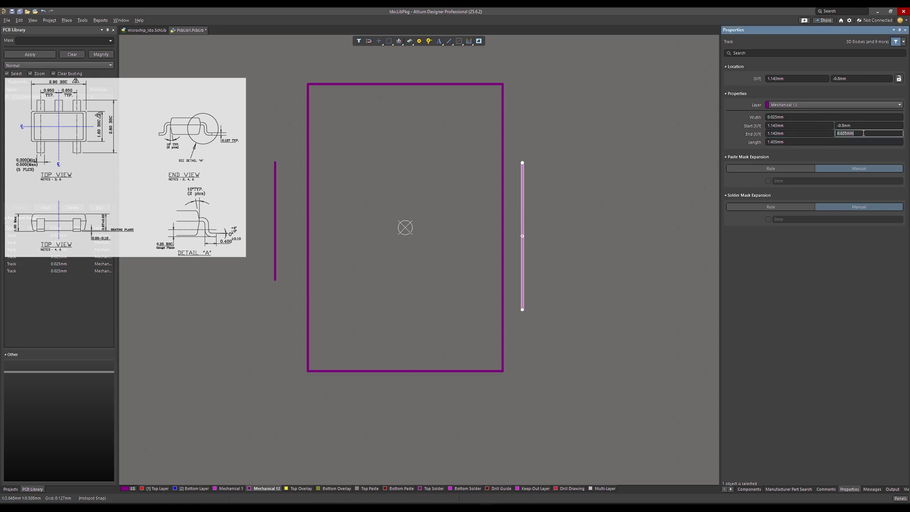
type("0.8")
key("Return")
- Set the left outer vertical line's start Y to -0.8 mm and end Y to 0.8 mm
left_click(275, 224)
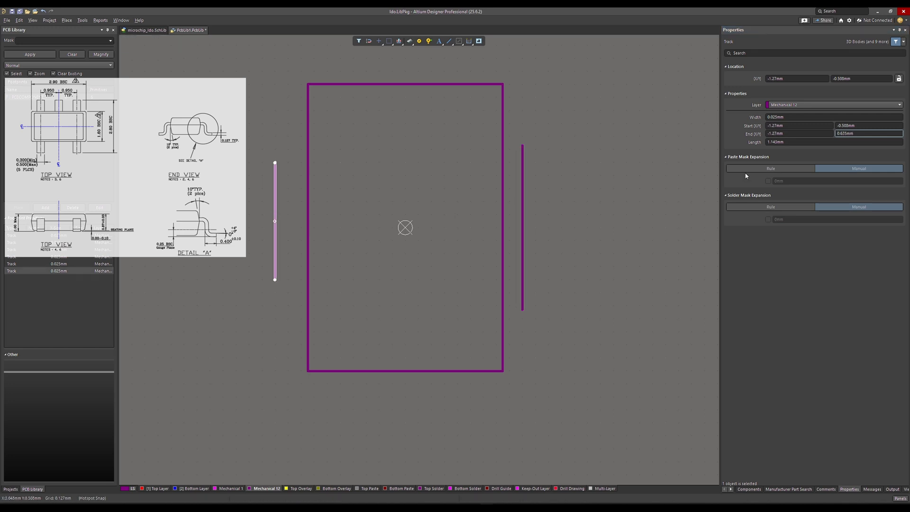
left_click(845, 126)
type("-0")
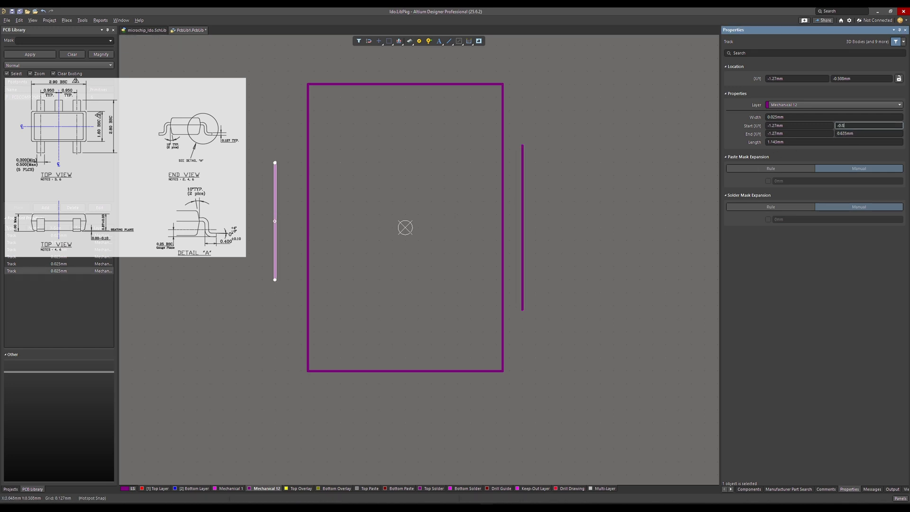
type(".8")
key("Return")
left_click(867, 133)
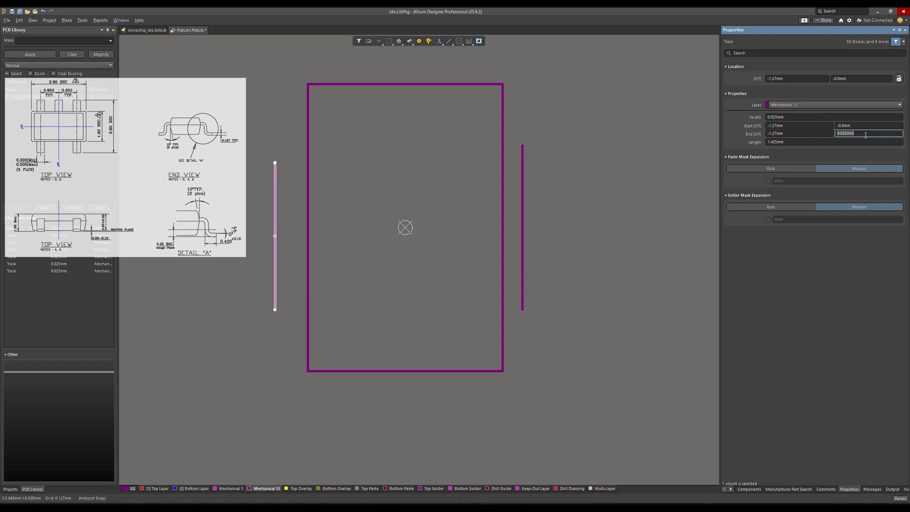
type("0.8")
key("Return")
- Place the left outer vertical line at X -1.45 mm by setting both its start and end X
left_click(785, 125)
type("-1.45")
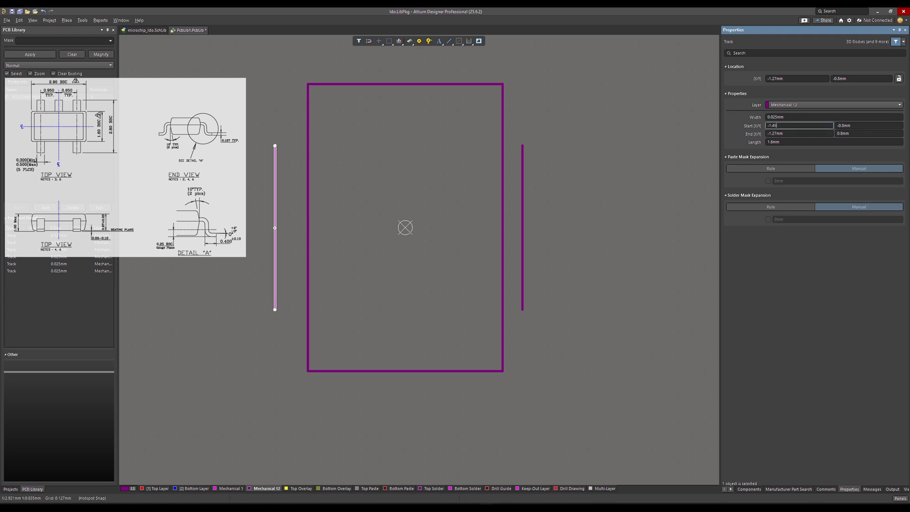
left_click(789, 133)
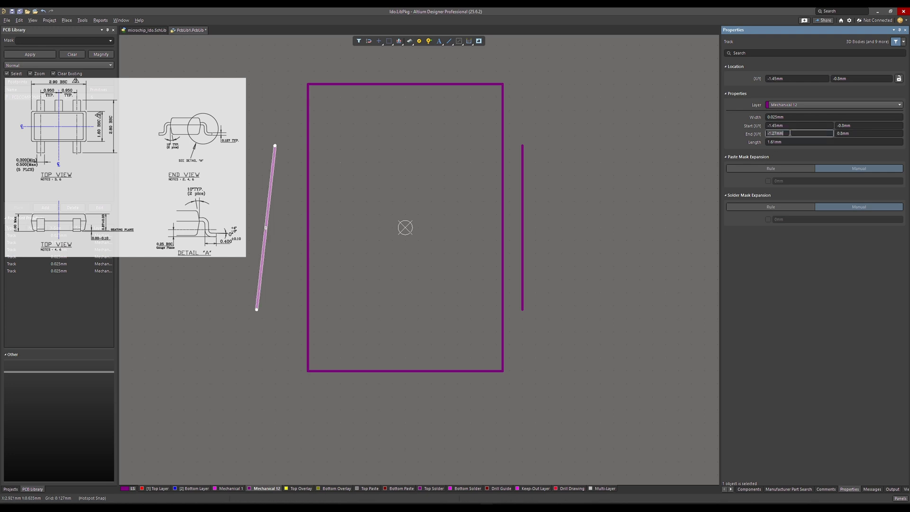
type("-1.45")
key("Return")
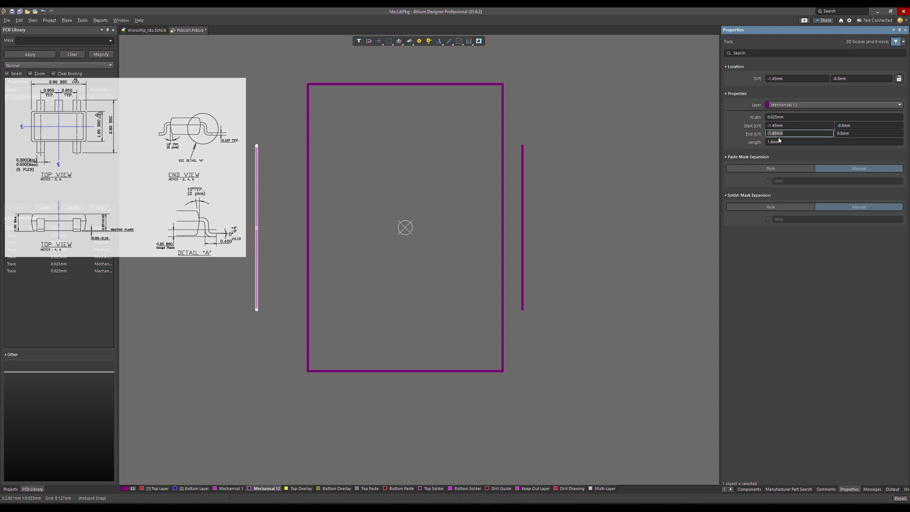
- Set the right outer vertical line's start and end X to 1.45 mm and deselect it
left_click(521, 198)
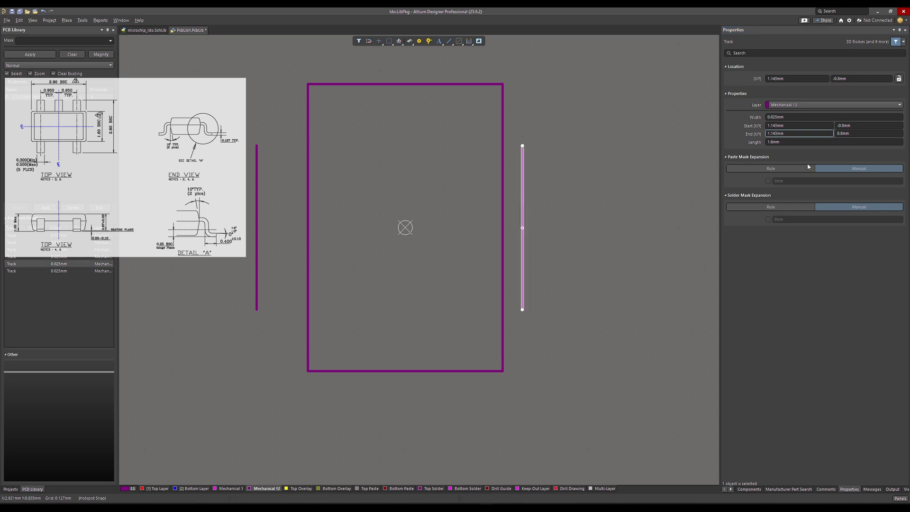
left_click(793, 126)
type("1.4")
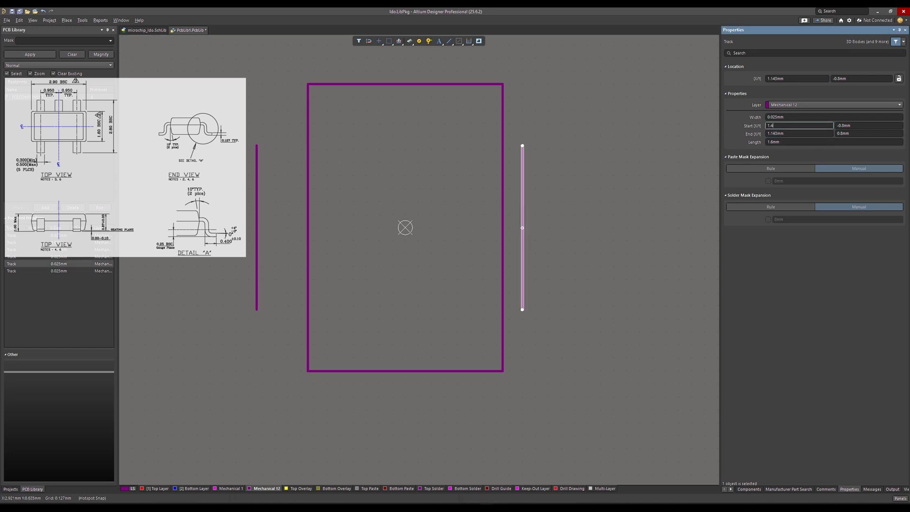
type("5")
key("Return")
type("1.45")
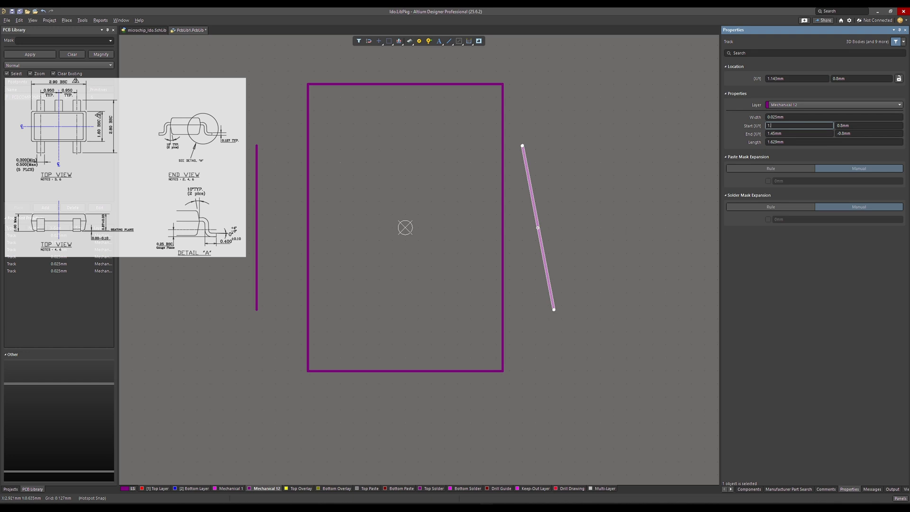
key("Return")
left_click(648, 182)
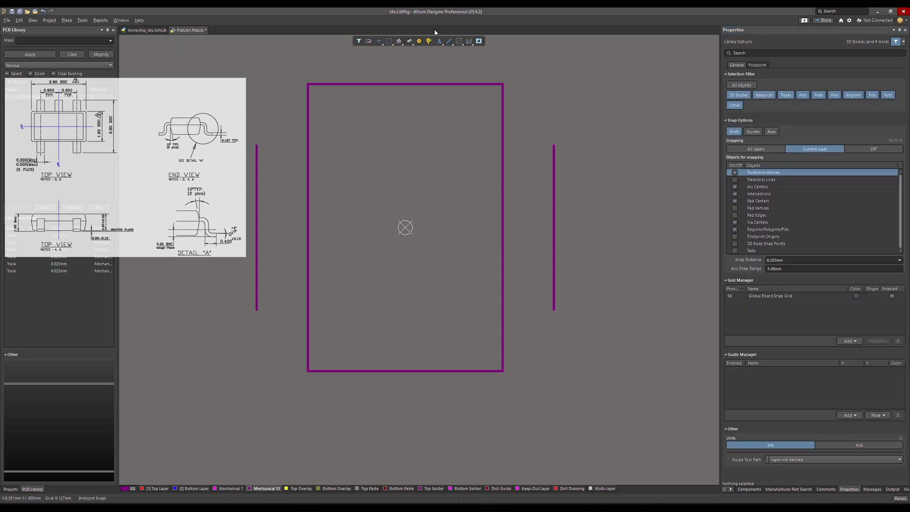
- Draw horizontal lines joining the upper ends and the lower ends of the two outer verticals, closing the body outline
left_click(449, 41)
left_click(267, 148)
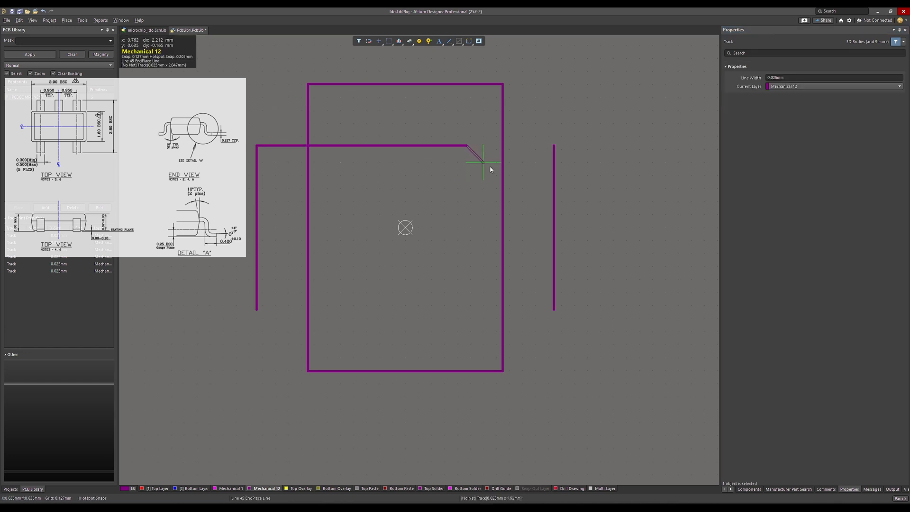
left_click(555, 147)
right_click(331, 303)
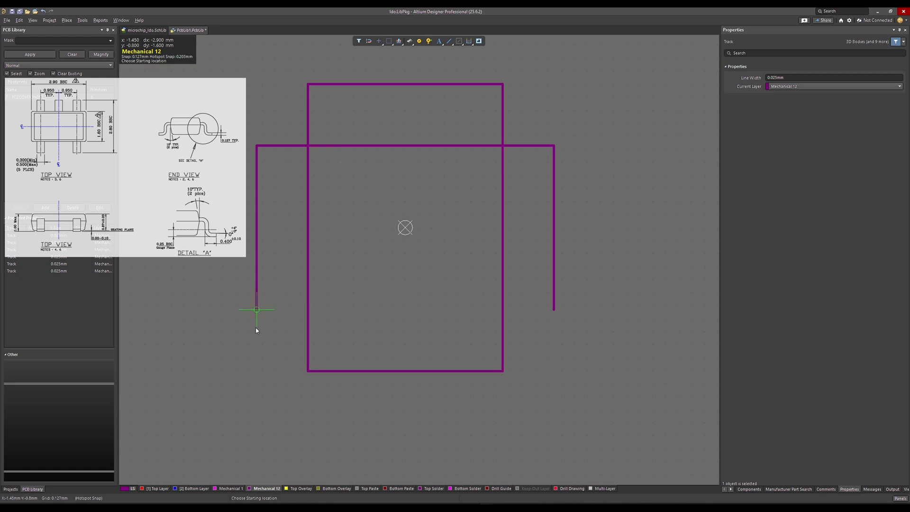
left_click(257, 309)
left_click(554, 309)
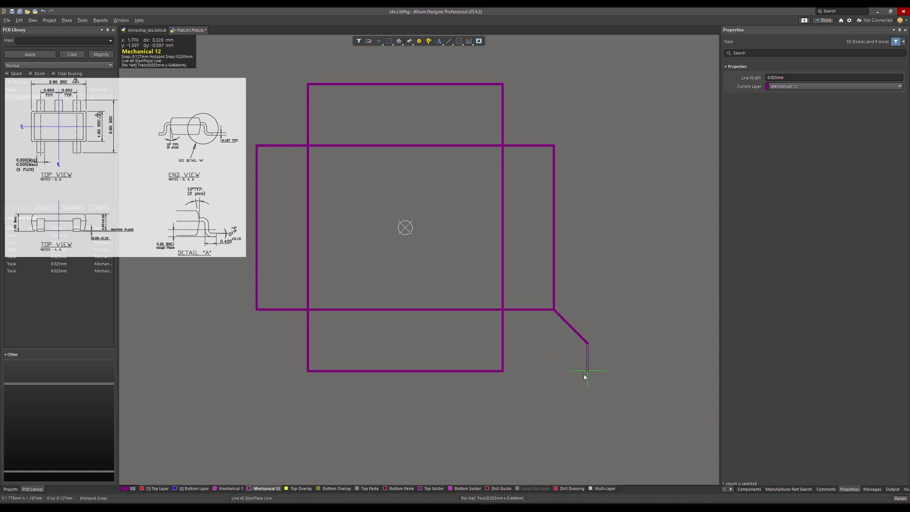
right_click(584, 376)
right_click(585, 377)
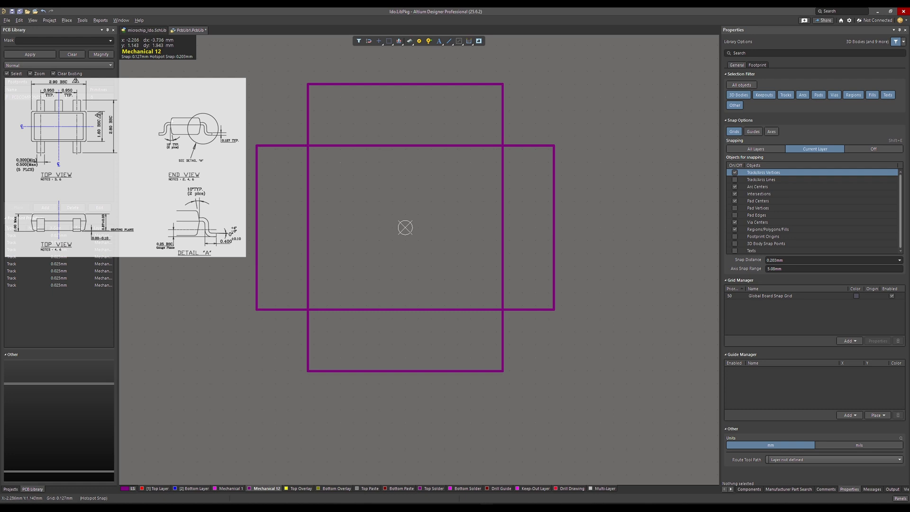
- Draw a vertical line about 0.38 mm up from the origin and a horizontal line about 0.25 mm rightward from its upper end
left_click(449, 42)
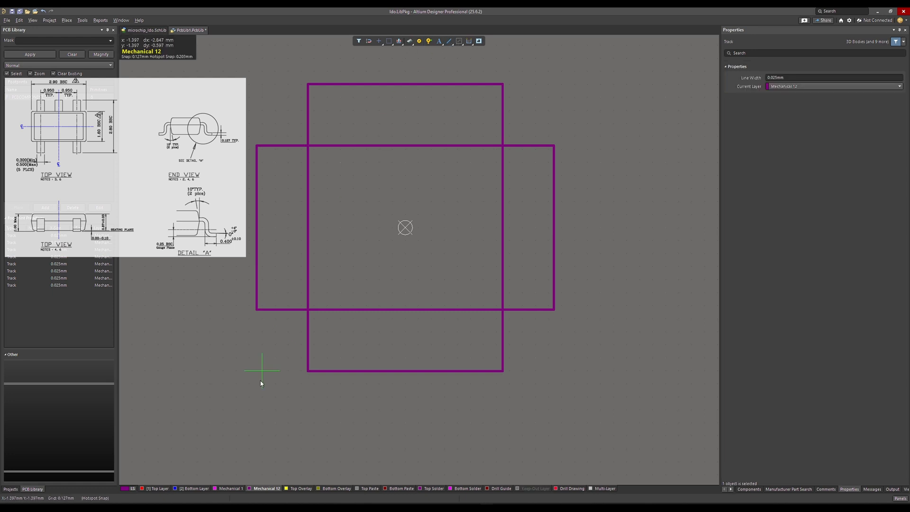
left_click(287, 370)
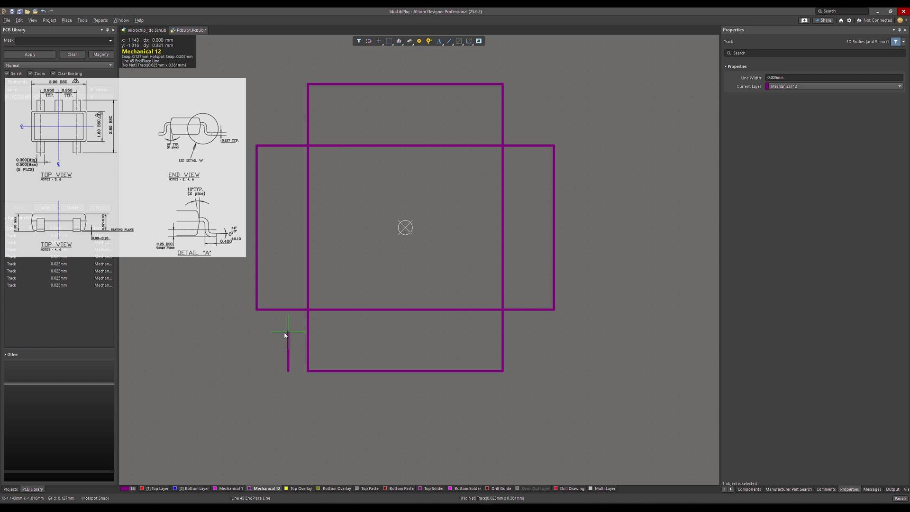
key("Escape")
left_click(405, 228)
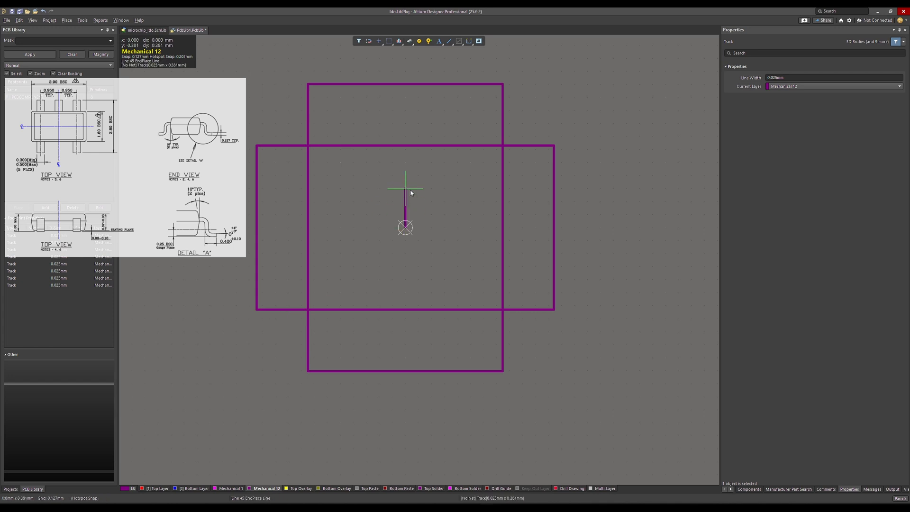
left_click(411, 191)
right_click(410, 191)
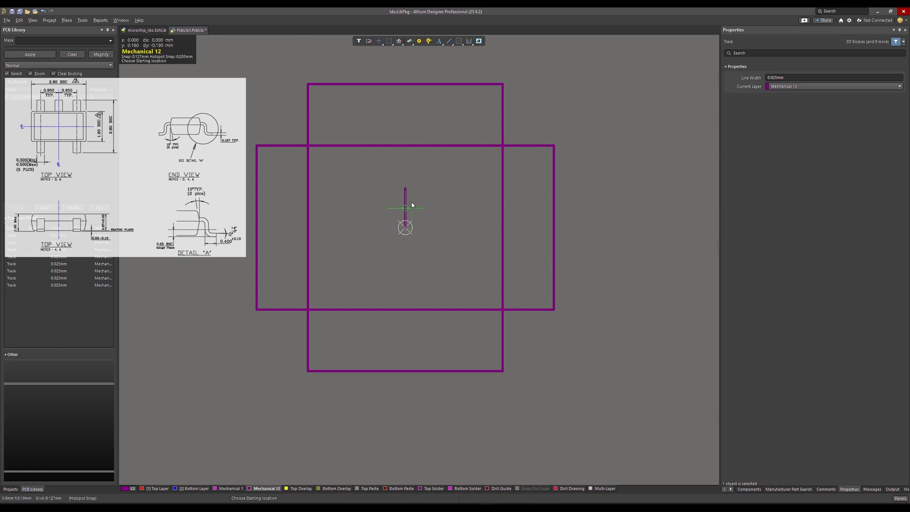
left_click(416, 197)
left_click(433, 195)
right_click(433, 195)
- Set the end Y of the short vertical line at the origin to 0.4 mm
left_click(405, 210)
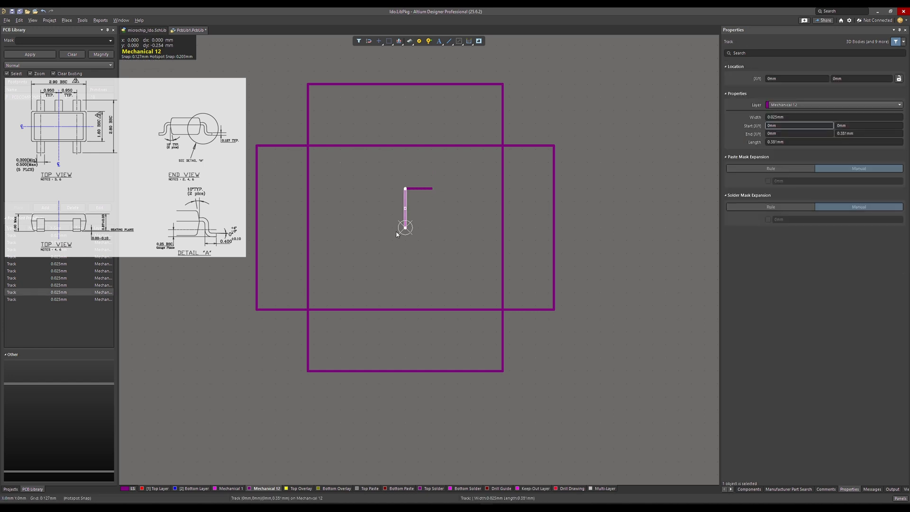
left_click(857, 133)
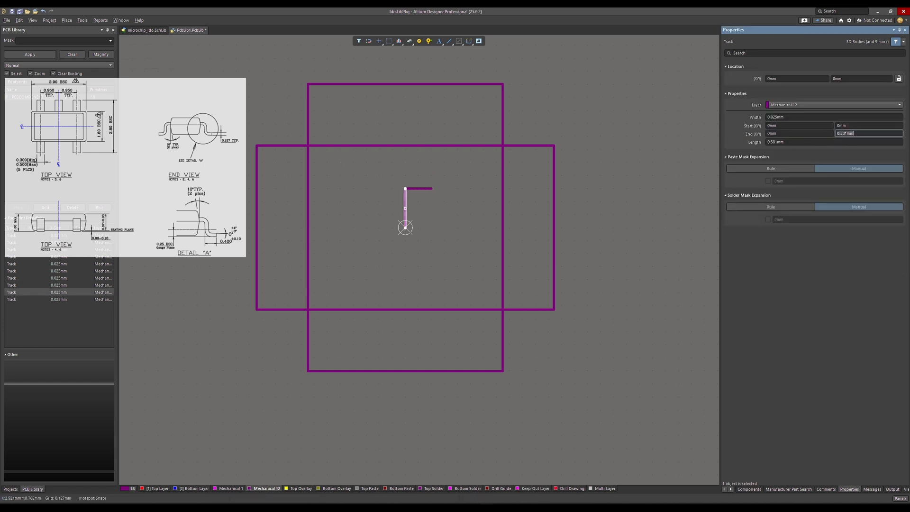
type("0.4")
key("Return")
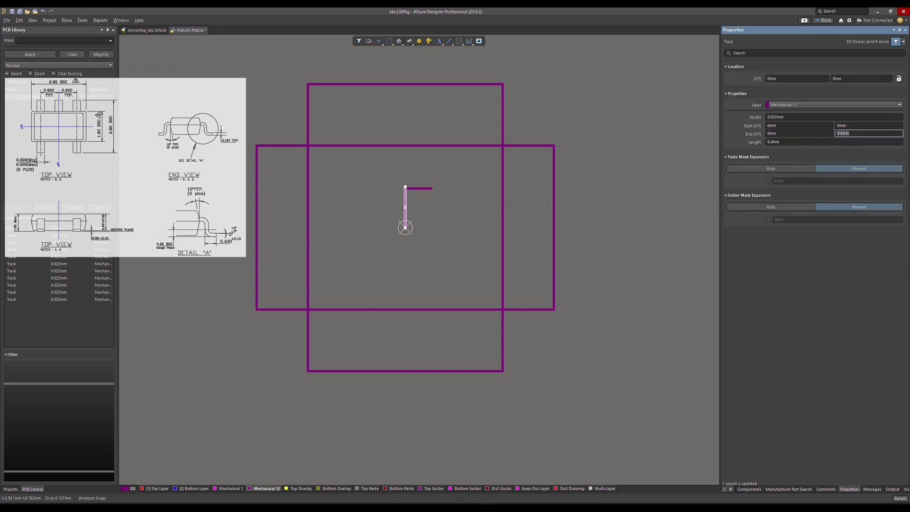
- Set the short horizontal line's start Y, end Y and end X to 0.4 mm each, and deselect it
left_click(412, 189)
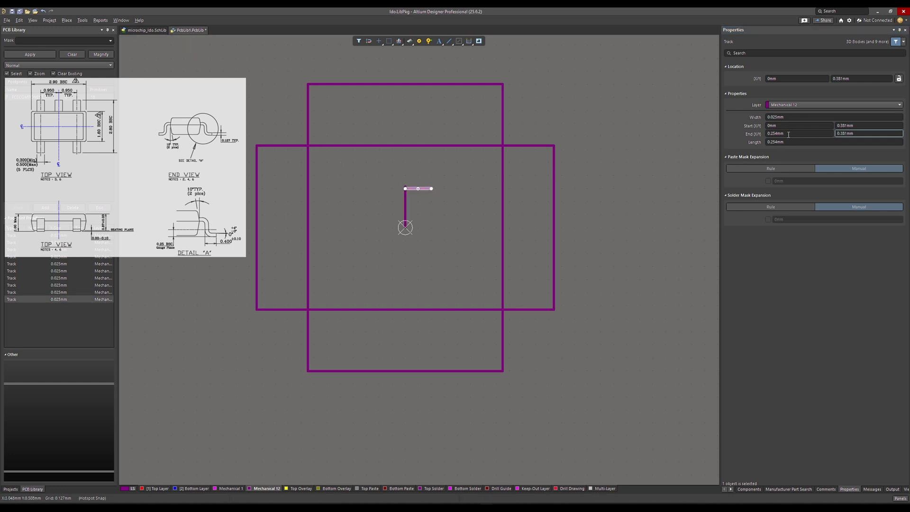
left_click(853, 125)
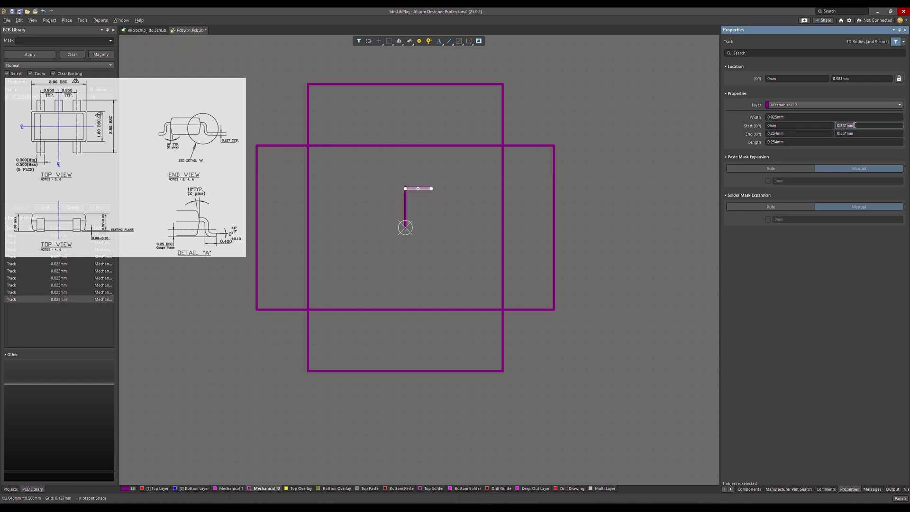
type("0.4")
key("Return")
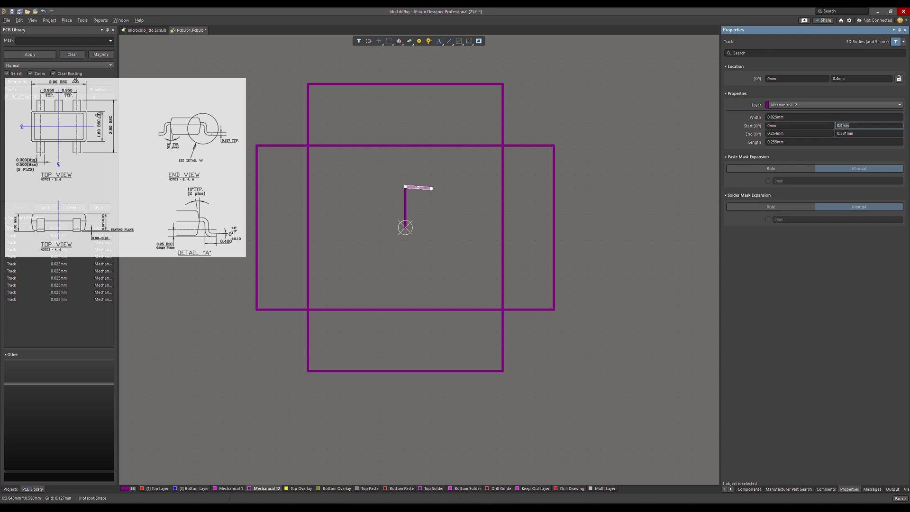
left_click(859, 133)
type("0.4")
key("Return")
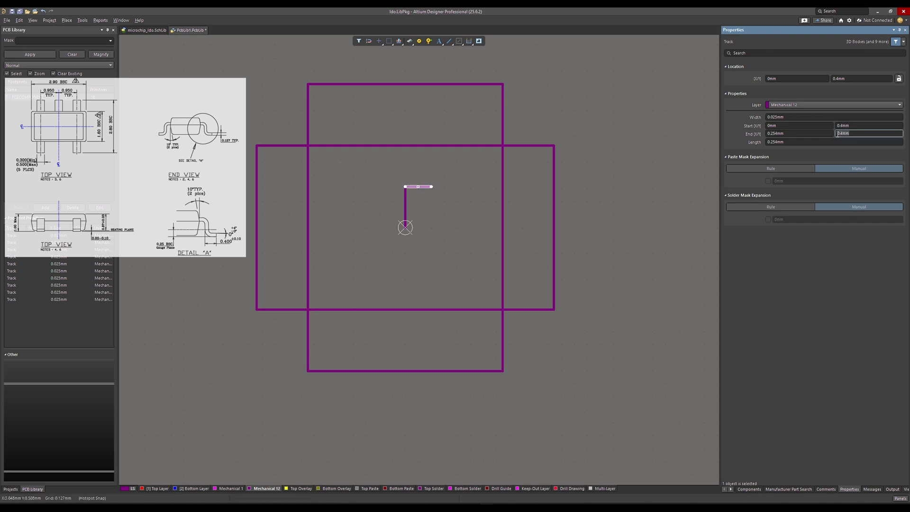
left_click(794, 132)
type("0")
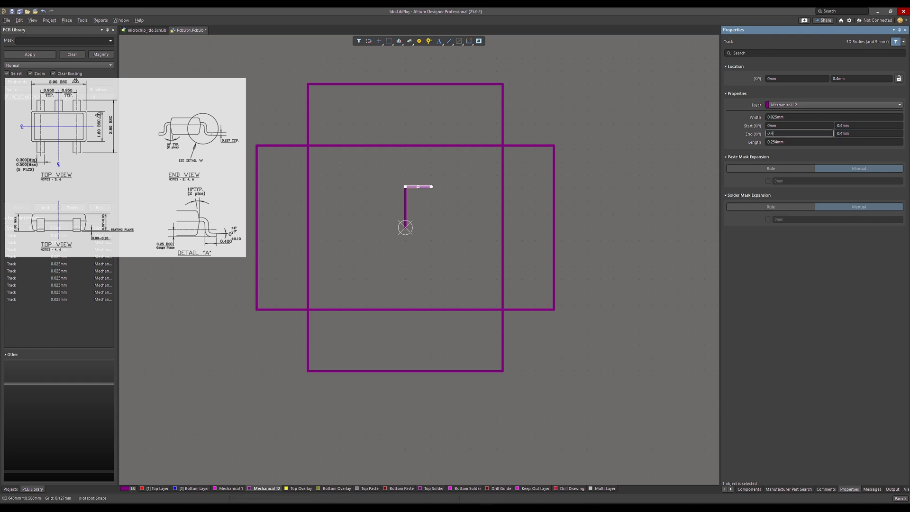
type(".4")
key("Return")
left_click(388, 223)
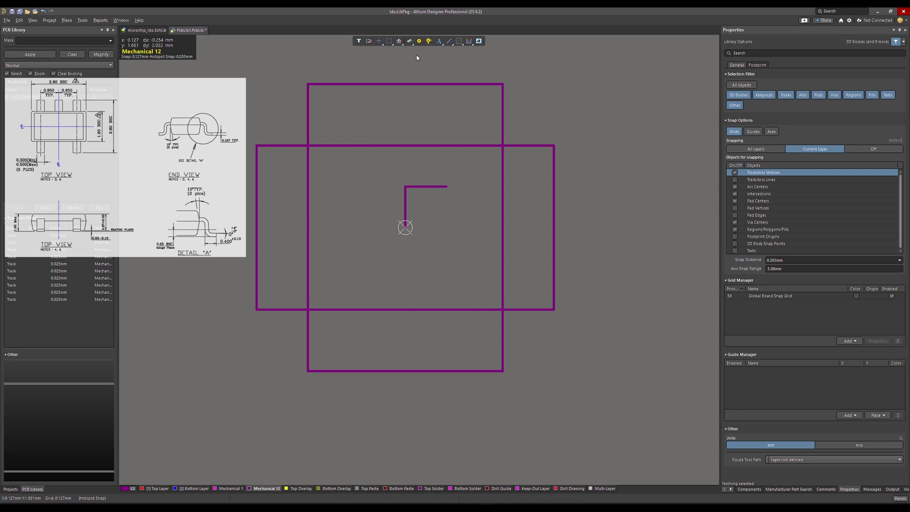
- Close the small square with a horizontal line from the origin and a vertical line up from its end, each about 0.38 mm long
left_click(449, 41)
left_click(405, 227)
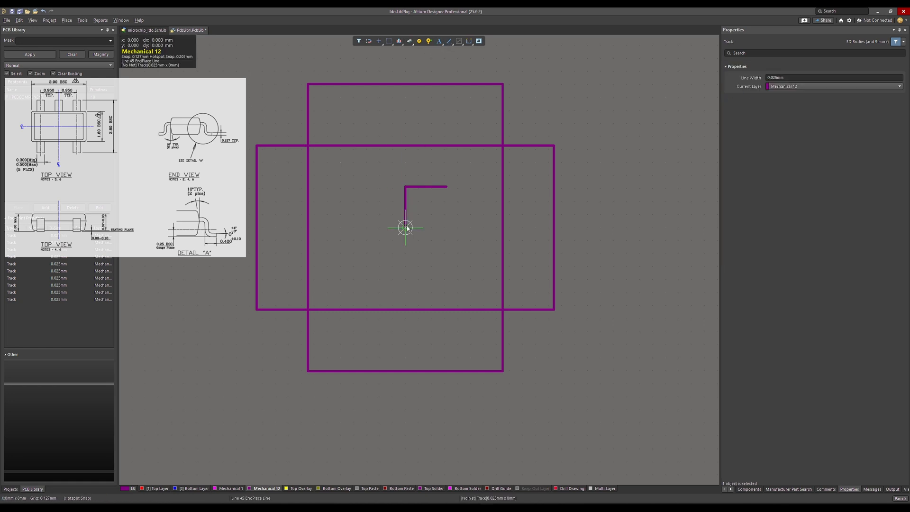
left_click(444, 230)
left_click(444, 229)
left_click(446, 189)
right_click(448, 189)
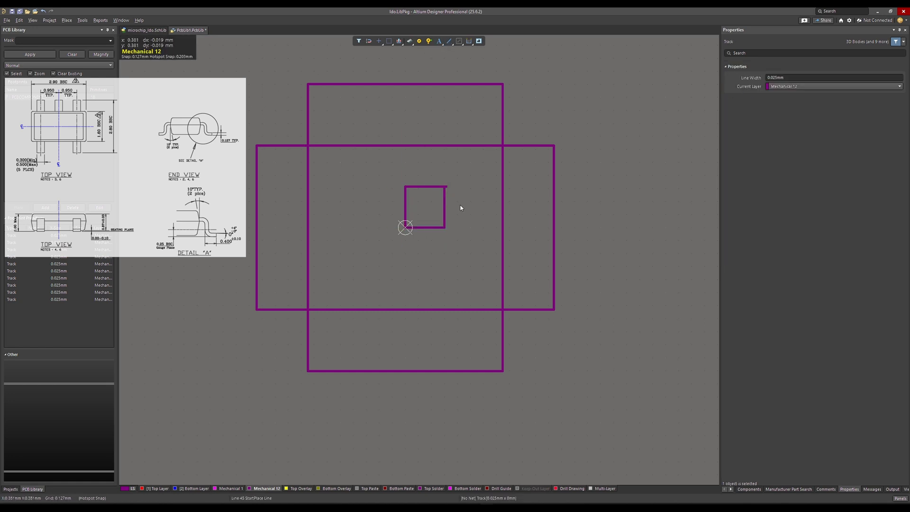
- Set the end Y, start X and end X of the small square's right vertical line to 0.4 mm each
left_click(444, 203)
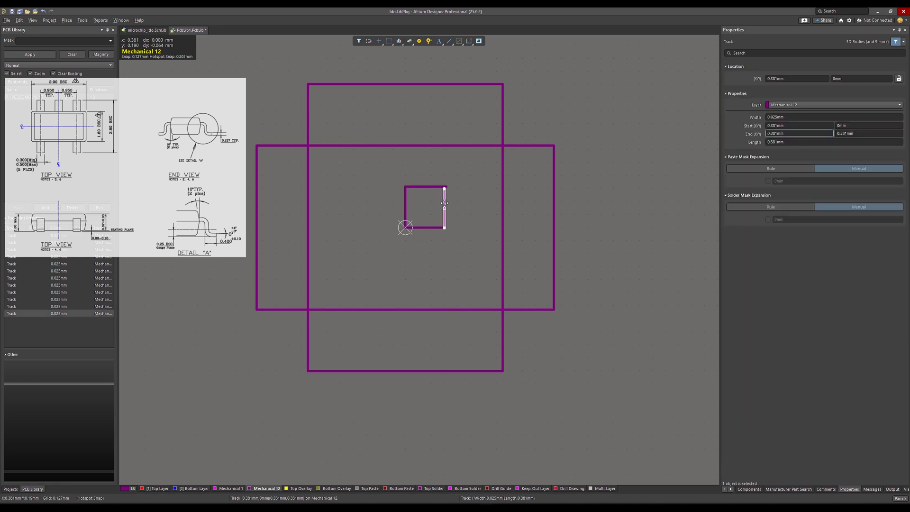
left_click(875, 134)
type("0.4")
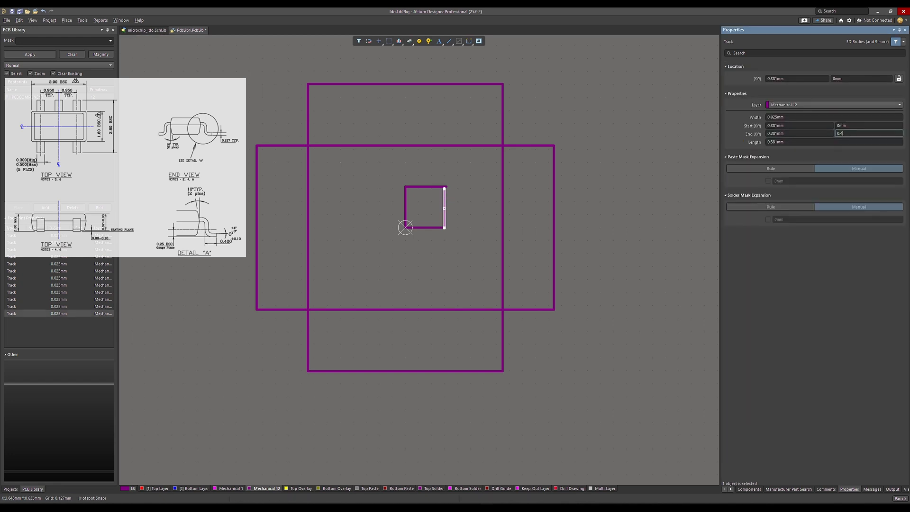
key("Return")
left_click(789, 126)
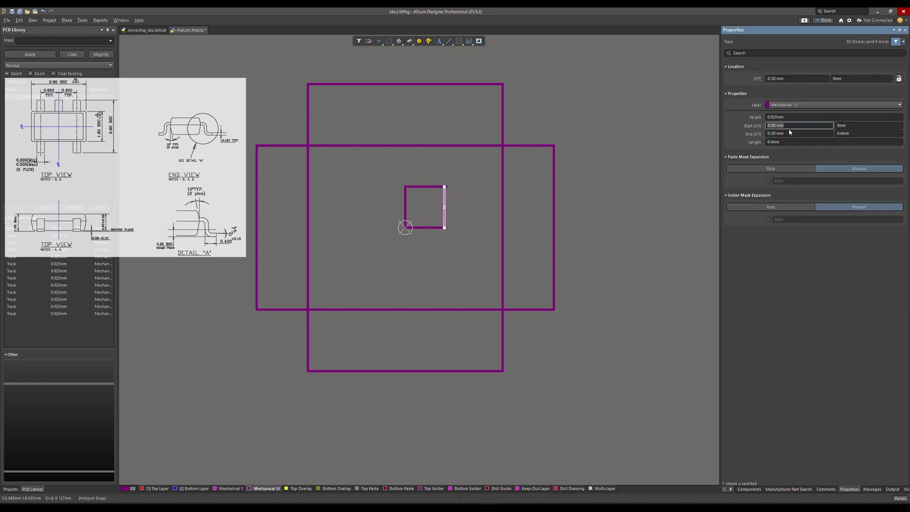
type("0.4")
key("Return")
type("0.4")
key("Return")
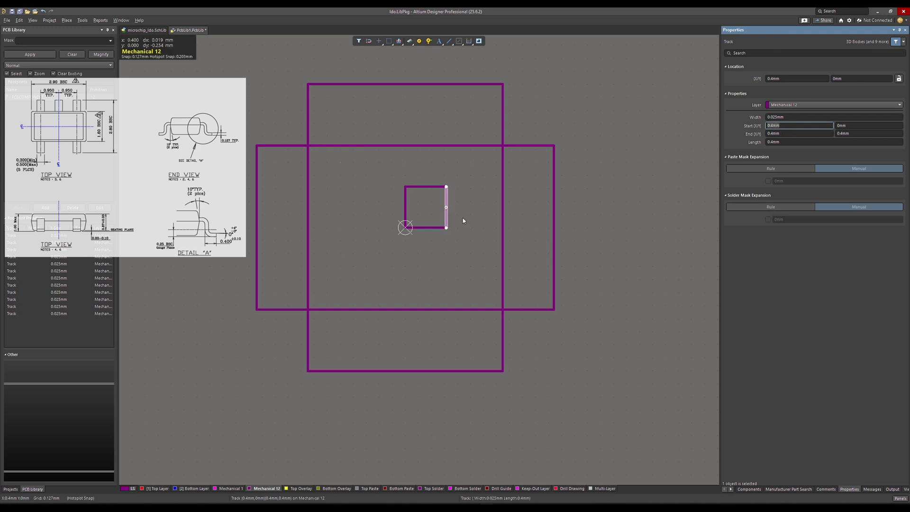
- Set the end X of the small square's lower line to 0.4 mm and check the other sides' coordinates
left_click(433, 228)
left_click(797, 134)
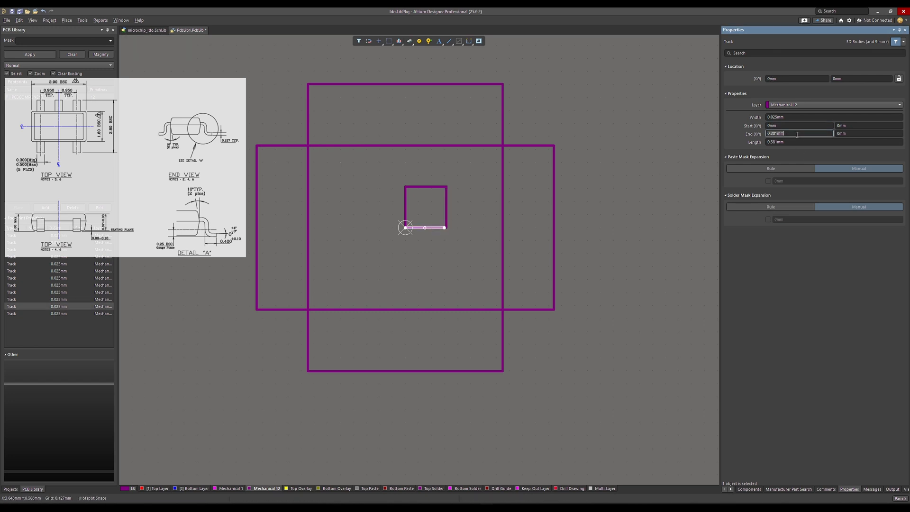
type("0.4")
key("Return")
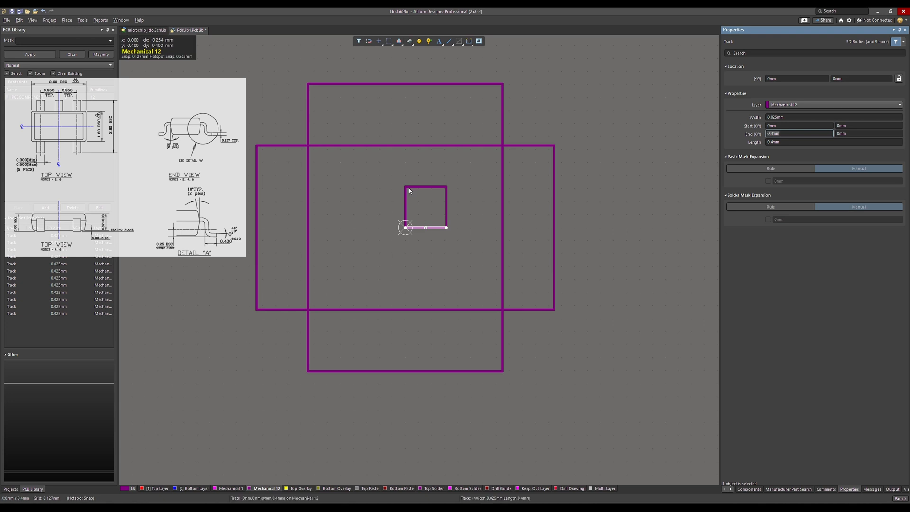
left_click(424, 186)
left_click(454, 207)
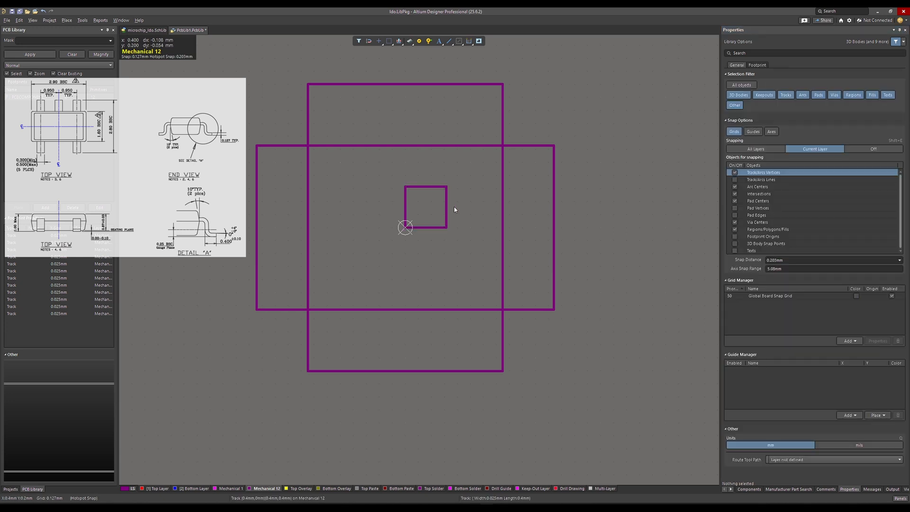
left_click(406, 210)
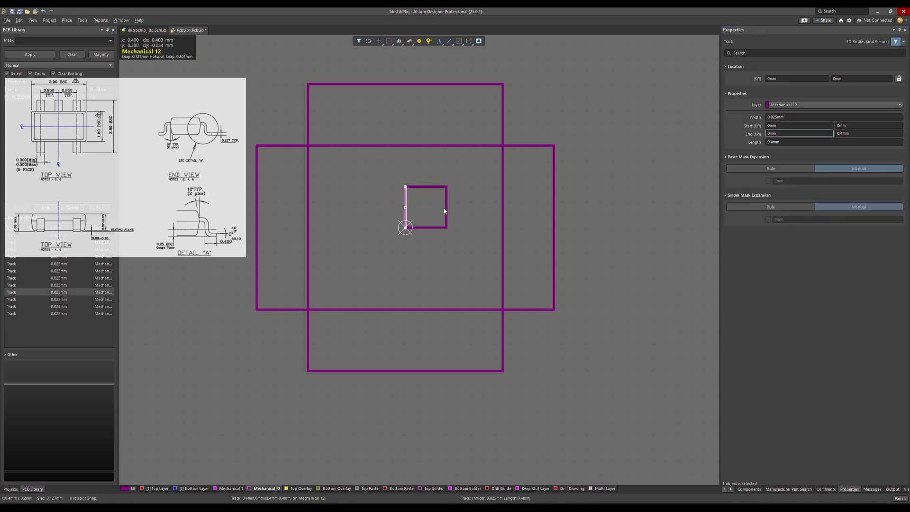
left_click(441, 214)
left_click(433, 227)
left_click(446, 206)
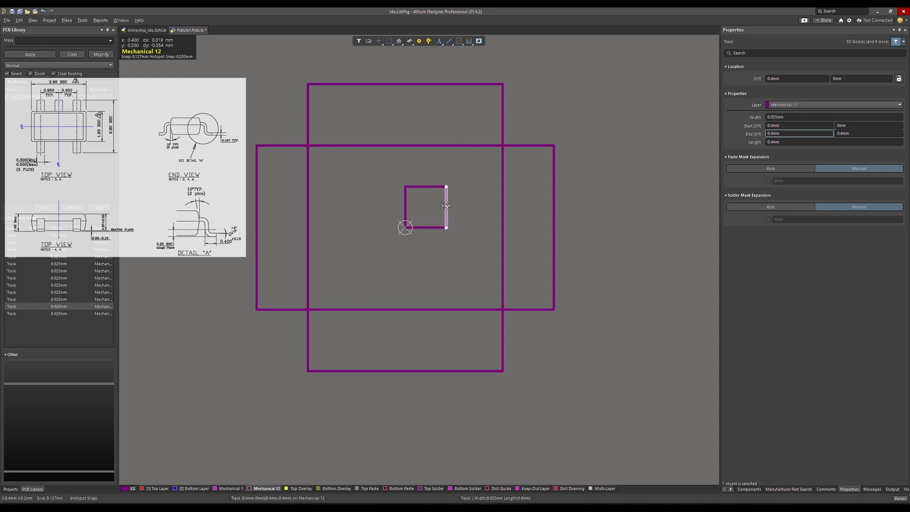
- Move the whole small square so its lower edge is centred on the guide rectangle's lower left corner at X -0.95, Y -1.4 mm
left_click(402, 175)
left_click_drag(389, 163, 463, 250)
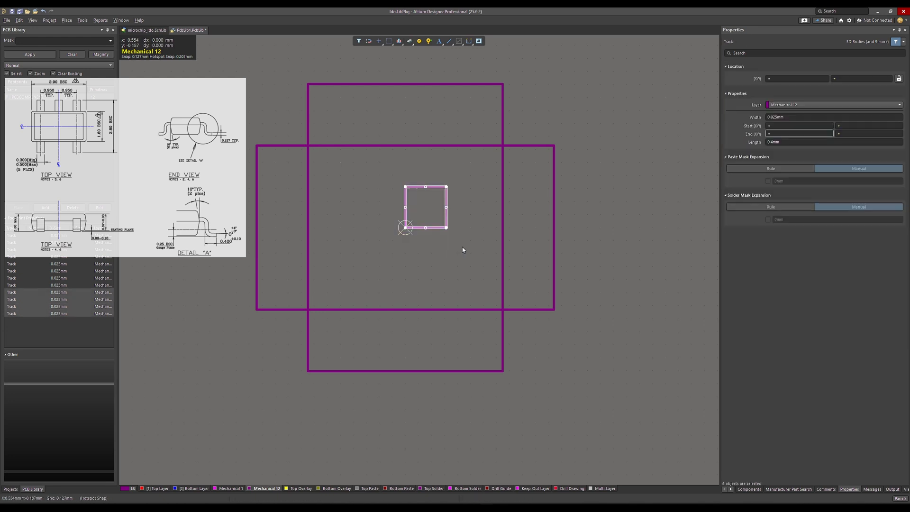
left_click_drag(419, 227, 325, 362)
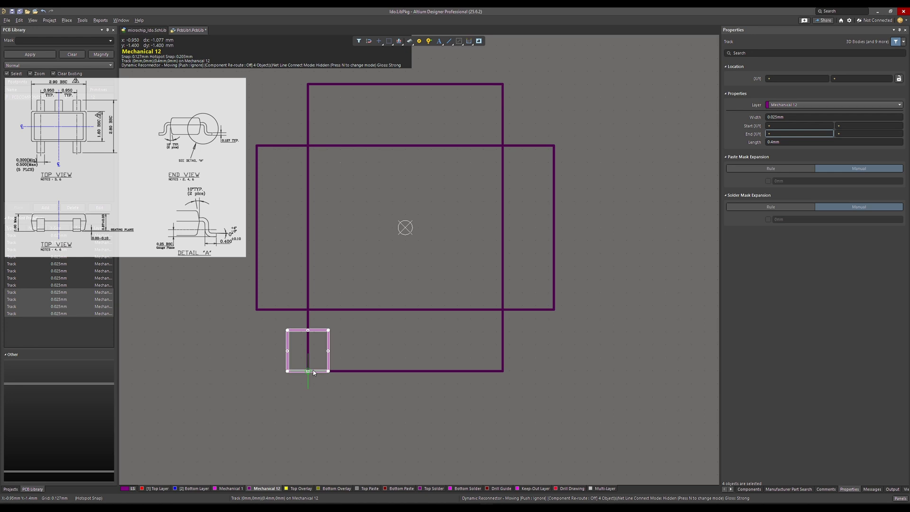
left_click_drag(313, 371, 313, 370)
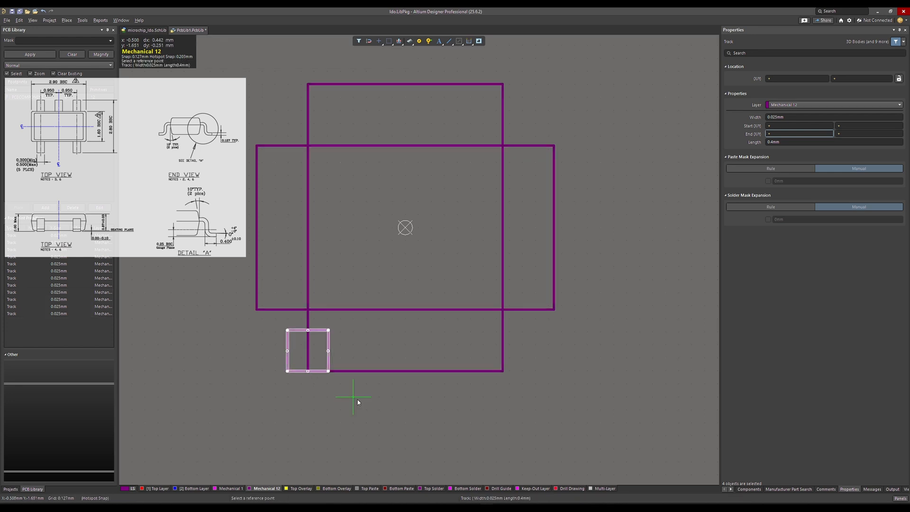
- Copy the small square onto the guide rectangle's lower right corner, with its lower edge centred on the corner
key("ctrl+v")
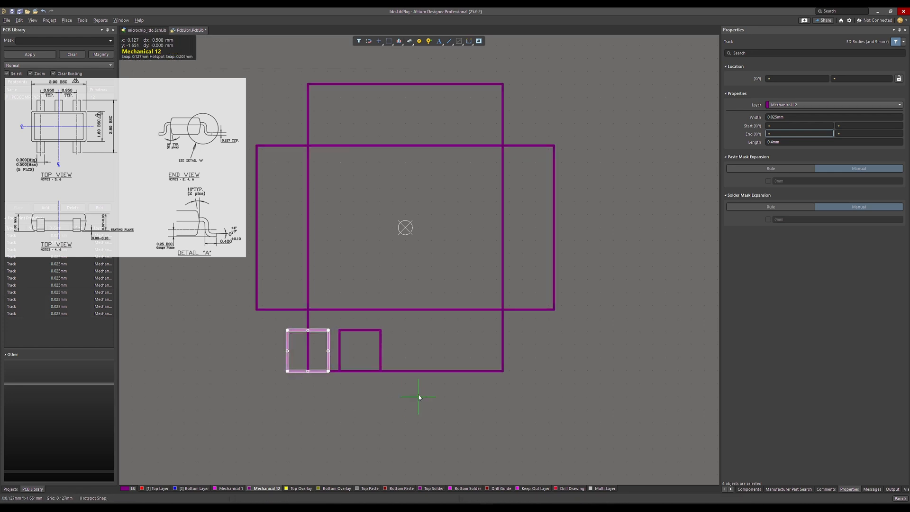
left_click(560, 395)
left_click(516, 410)
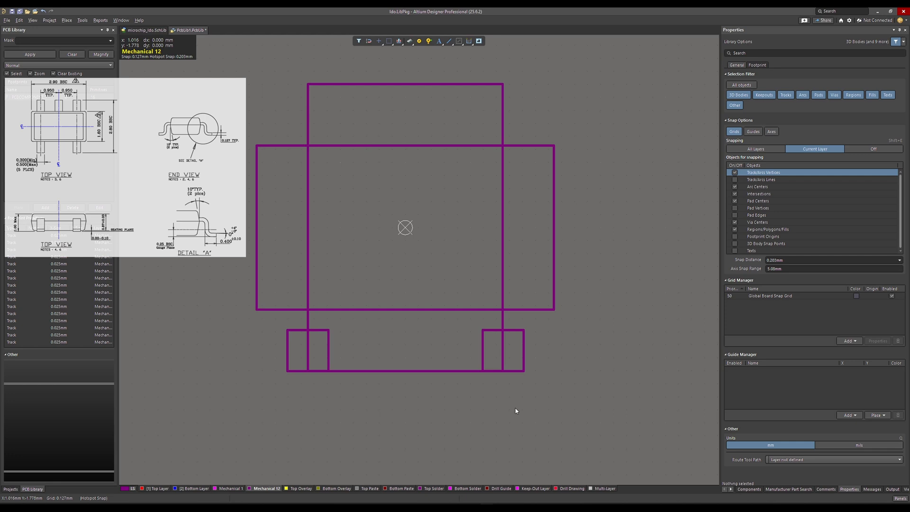
key("ctrl+v")
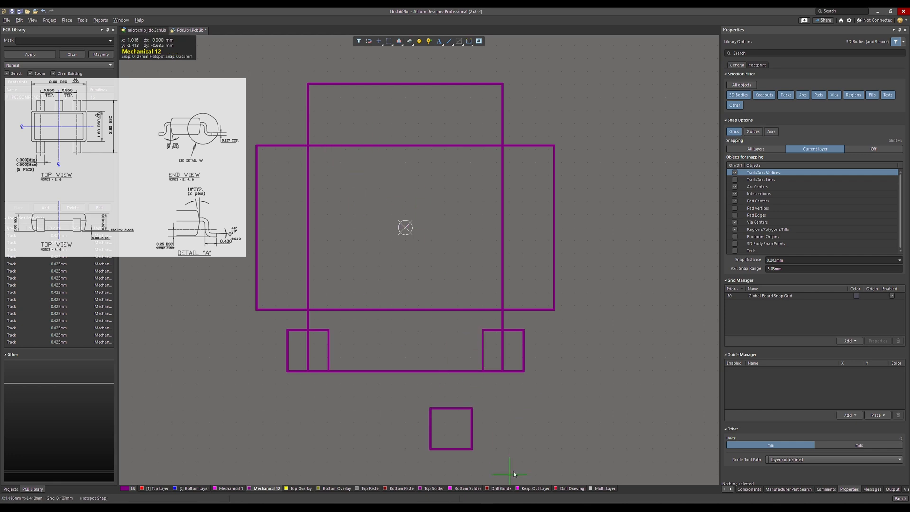
key("Escape")
- Copy the two lower lead squares, without the guide line between them, and paste the pair above the package body's upper edge
left_click_drag(274, 323, 566, 414)
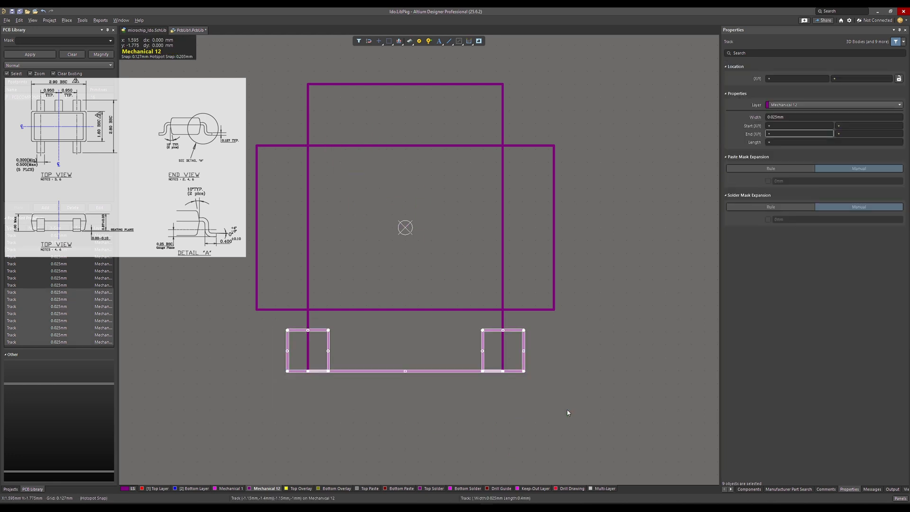
left_click(377, 371, "shift")
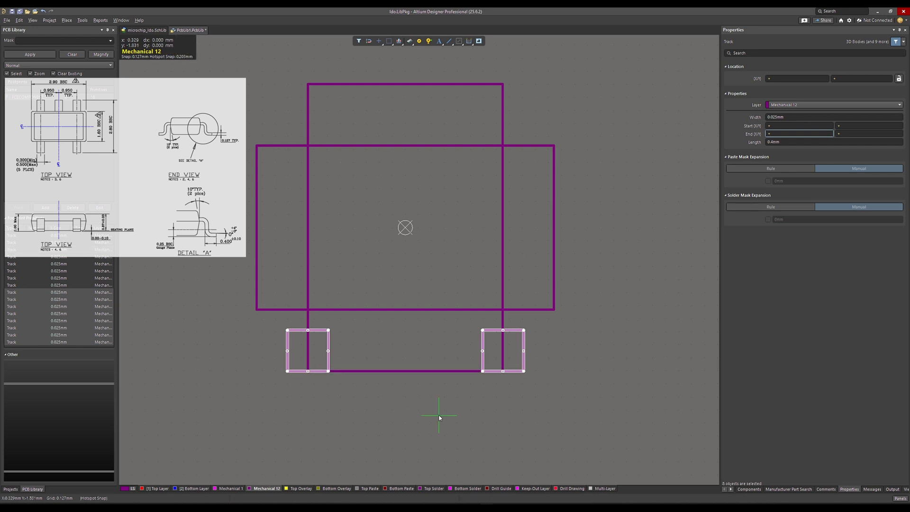
key("ctrl+v")
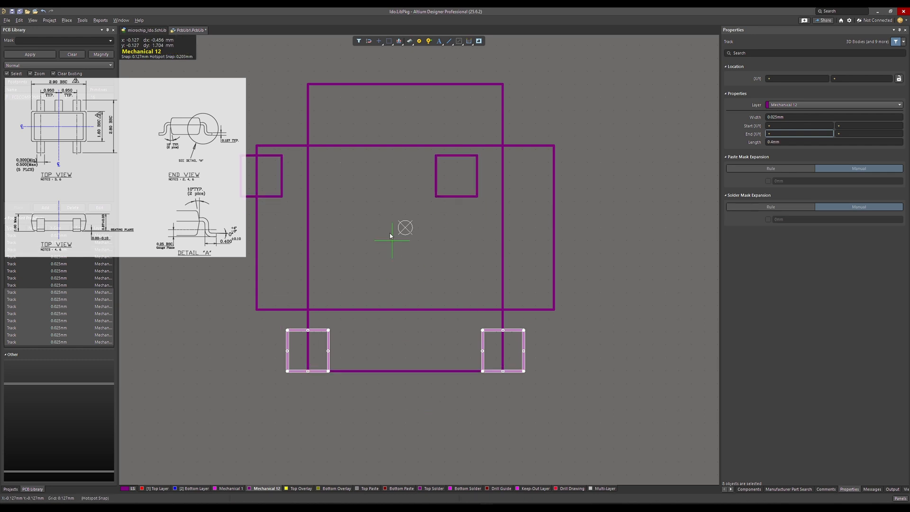
left_click(440, 189)
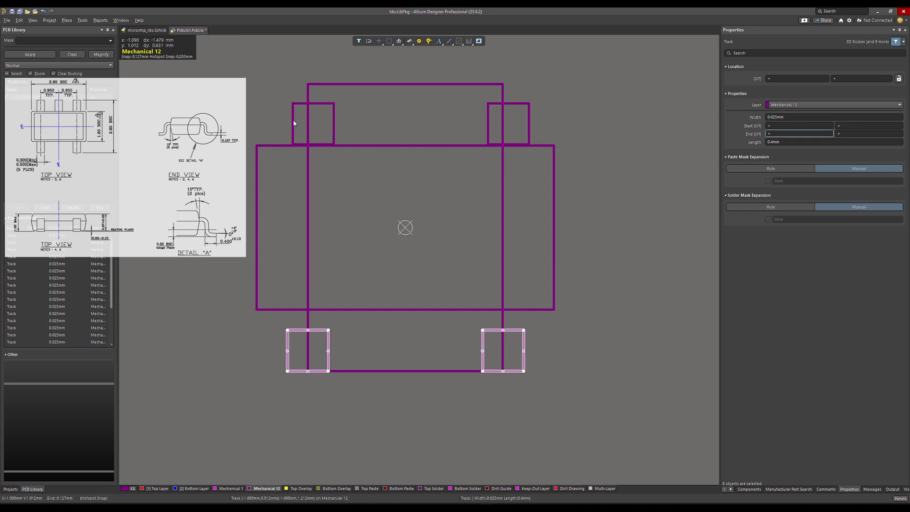
- Move the pasted pair of squares so they rest on the body's upper edge, centred on the two vertical guide lines
left_click_drag(282, 96, 556, 162)
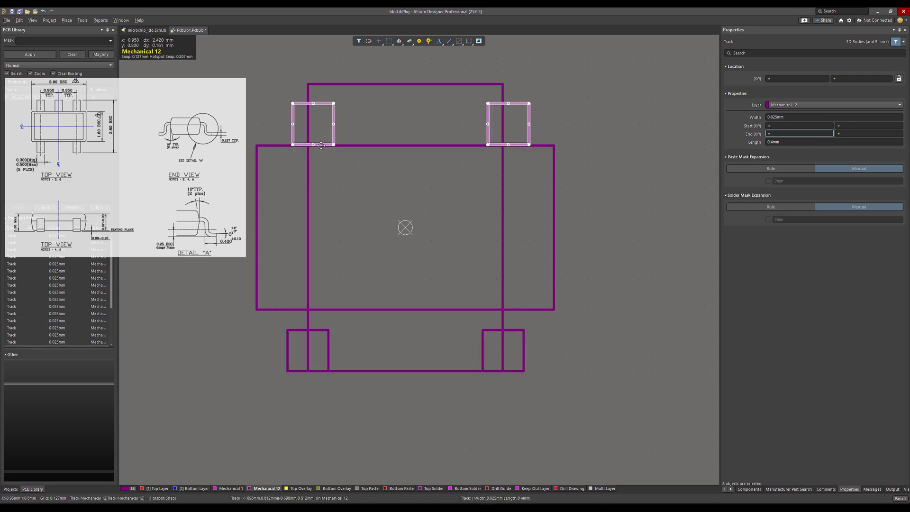
mouse_move(321, 146)
left_mouse_down()
mouse_move(290, 145)
mouse_move(308, 146)
left_mouse_up()
left_click(434, 430)
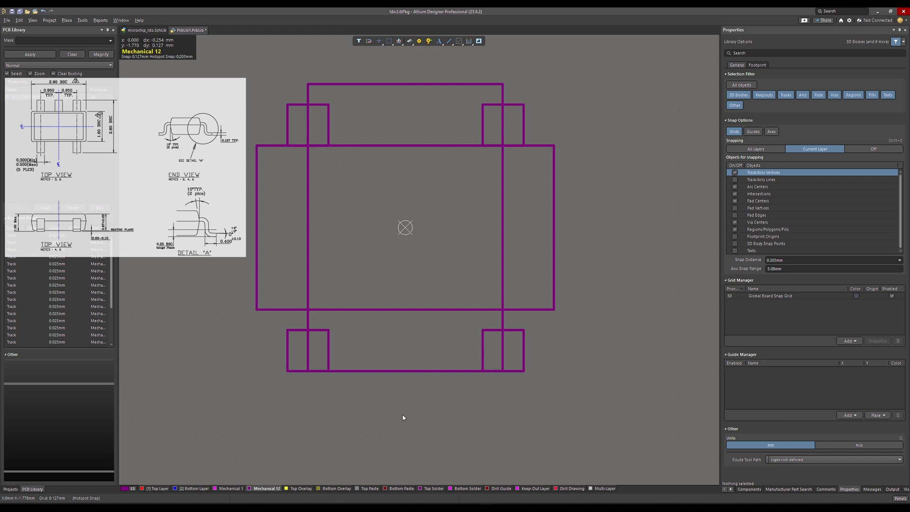
- Draw a vertical centre line about 1.65 mm long upward from the origin
left_click(449, 41)
left_click(406, 227)
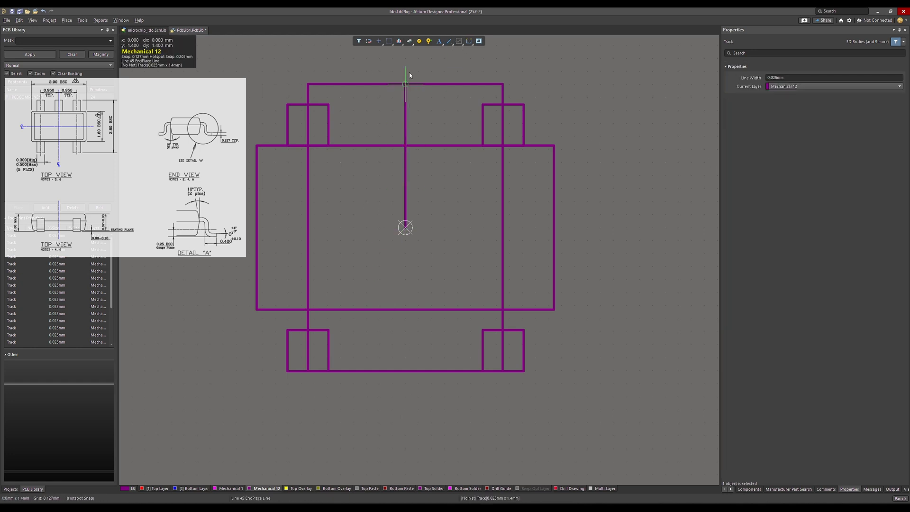
left_click(408, 59)
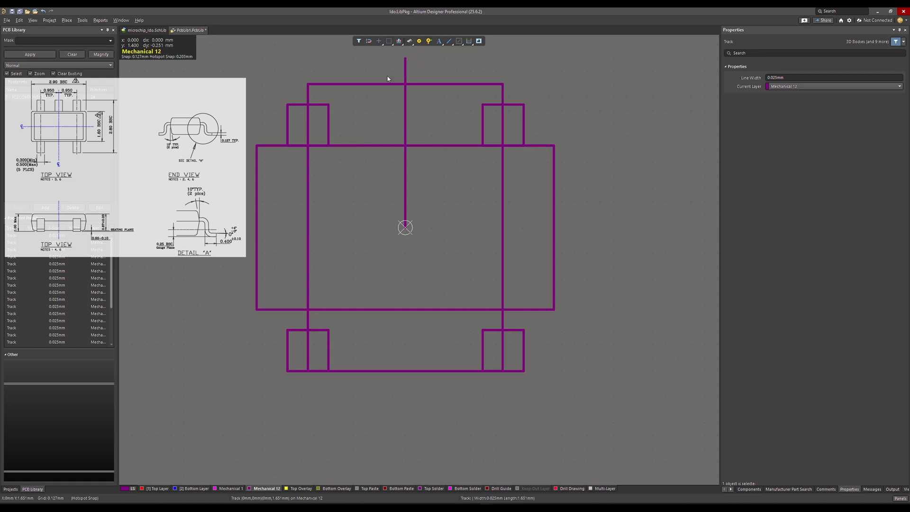
key("Escape")
- Copy the upper left lead square and paste it near the centre line above the body
left_click_drag(280, 92, 372, 189)
key("ctrl+c")
left_click(357, 191)
key("ctrl+v")
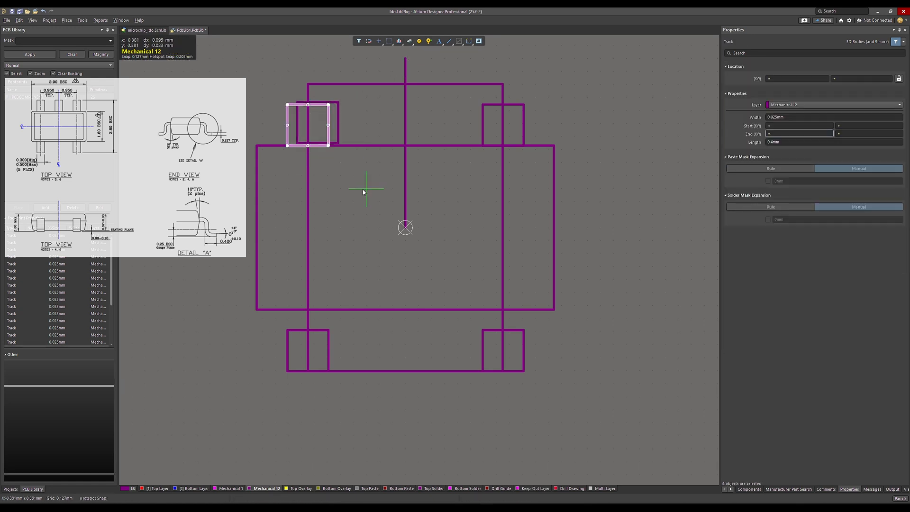
scroll(377, 192, "up", 5, "ctrl")
scroll(397, 198, "up", 4)
left_click(515, 365)
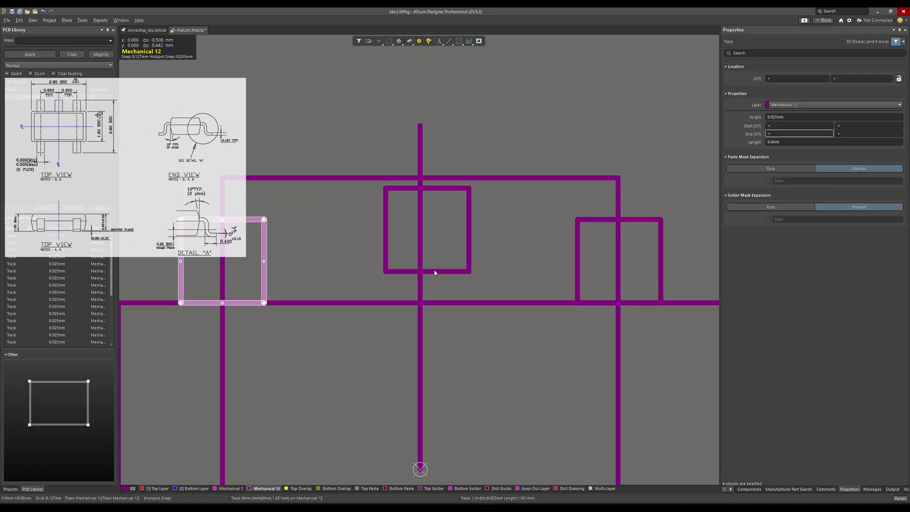
- Move the pasted square so its lower edge is centred where the centre line crosses the body's upper edge
left_click_drag(371, 186, 514, 296)
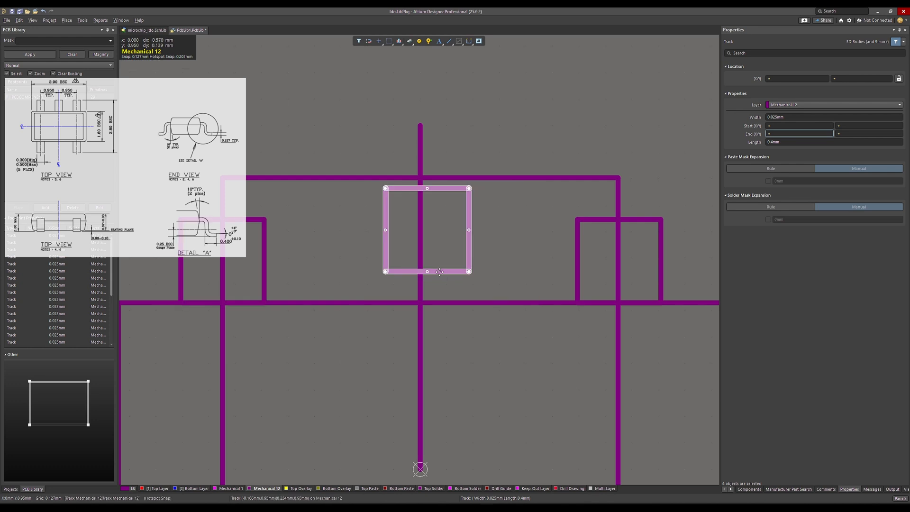
left_click_drag(427, 270, 406, 297)
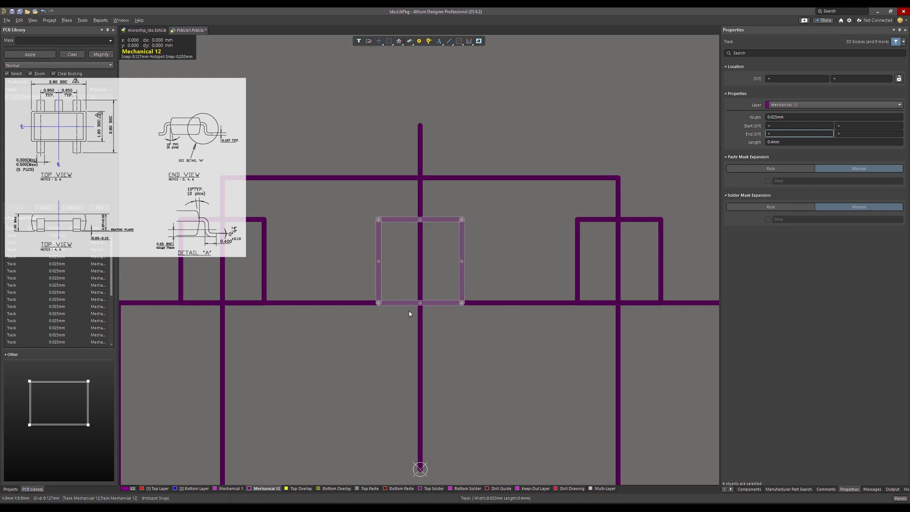
left_click(303, 351)
- Delete the vertical centre line running up from the origin
scroll(303, 352, "down", 1)
scroll(303, 352, "down", 1, "ctrl")
scroll(308, 332, "down", 3, "ctrl")
scroll(401, 238, "up", 4, "ctrl")
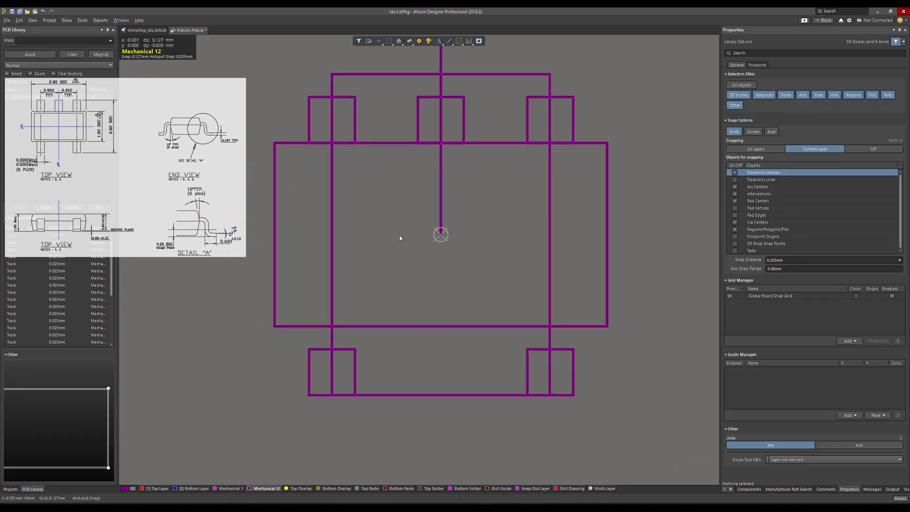
left_click(362, 195)
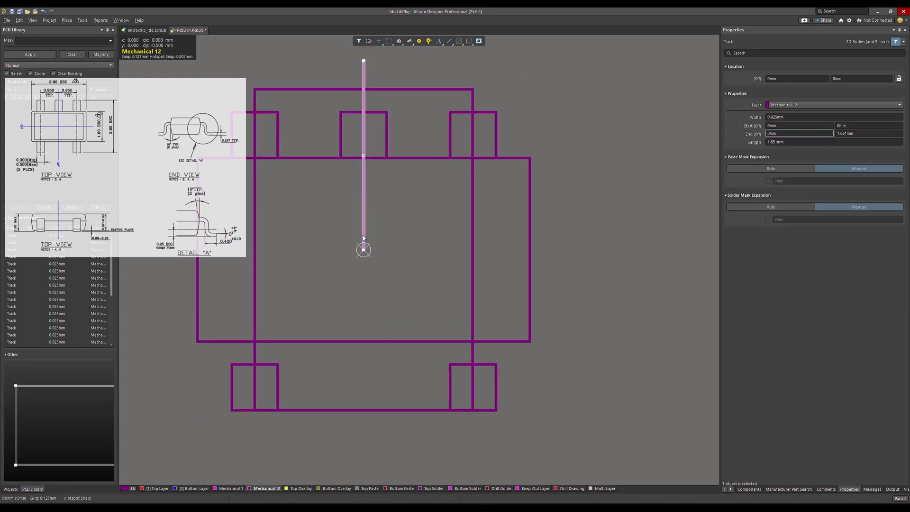
key("Delete")
- Delete the four lines of the guide rectangle that passes through the lead squares
left_click(254, 102)
key("Delete")
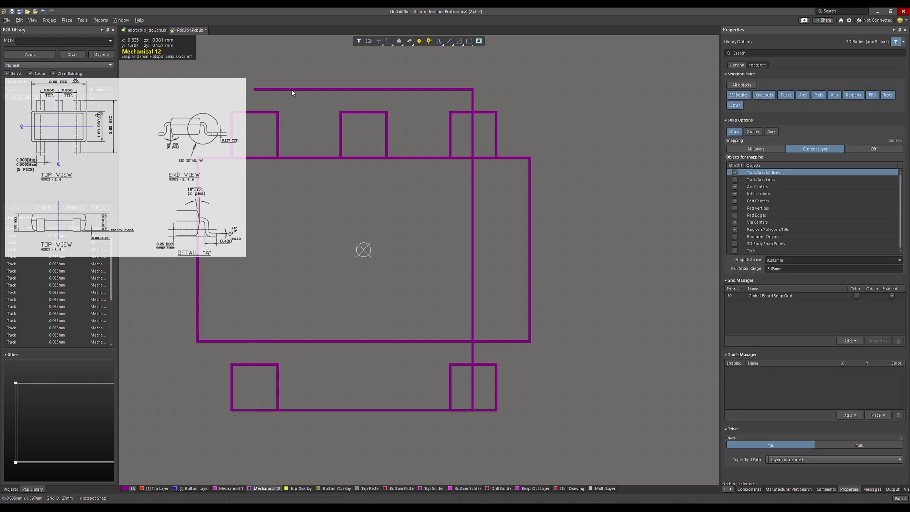
left_click(292, 93)
key("Delete")
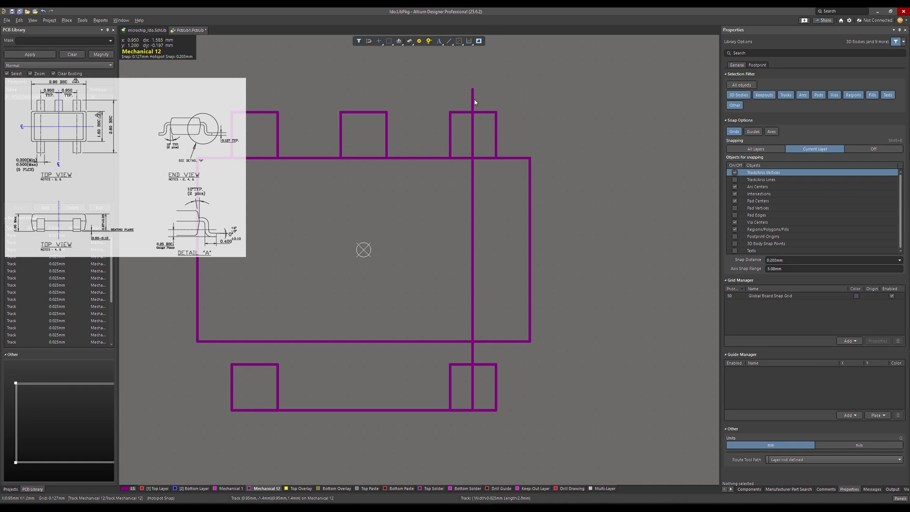
left_click(472, 100)
key("Delete")
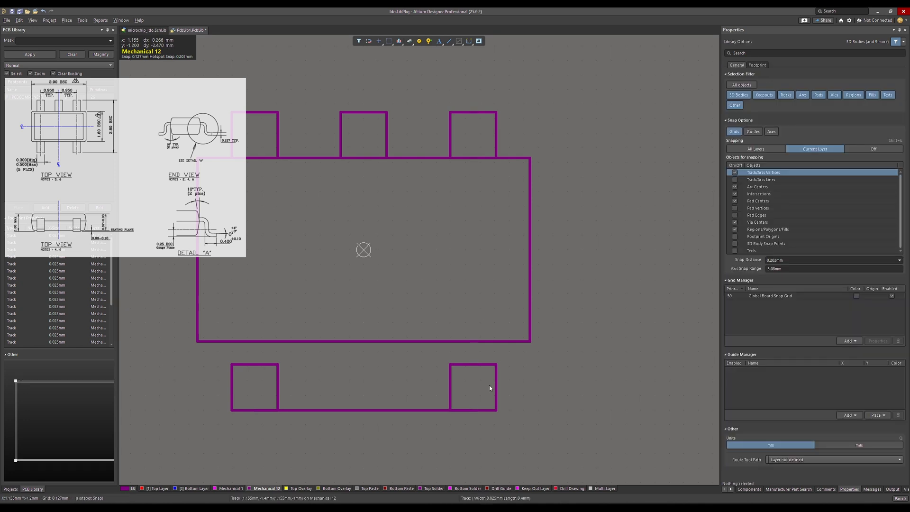
left_click(412, 411)
key("Delete")
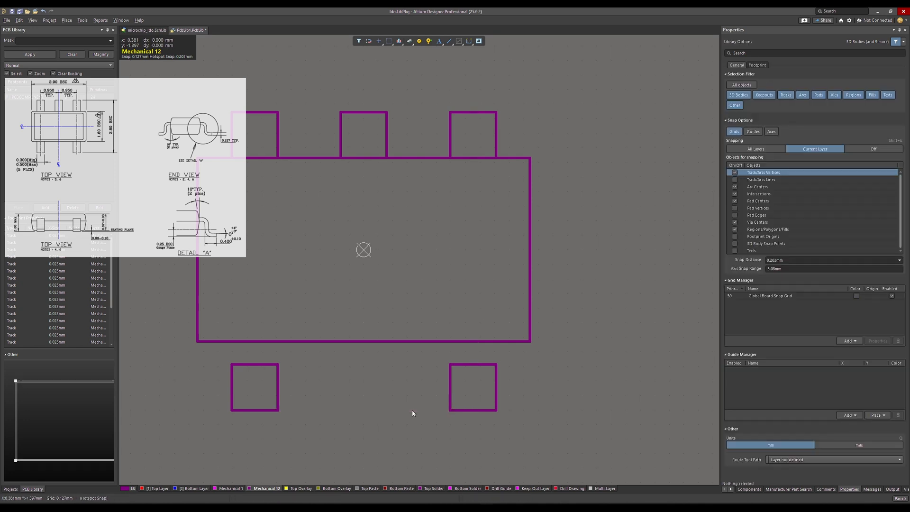
scroll(412, 413, "down", 3, "ctrl")
scroll(413, 414, "up", 5, "ctrl")
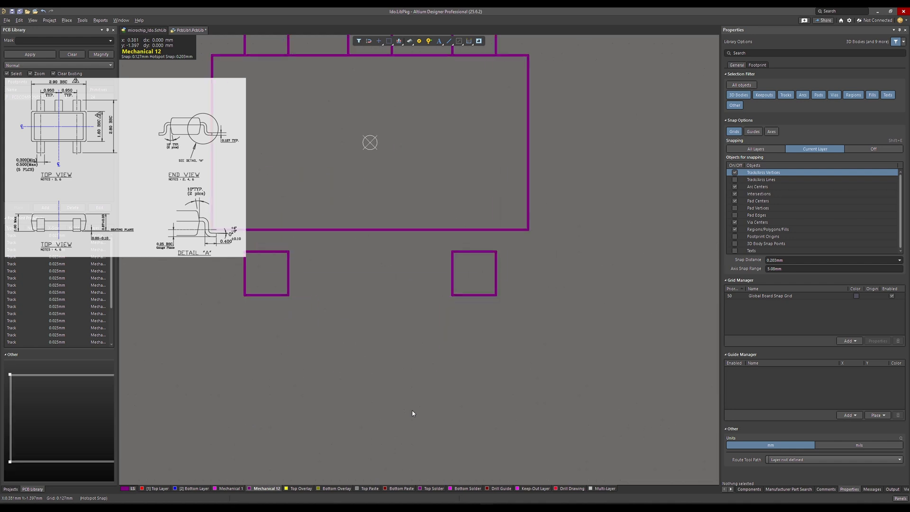
scroll(490, 146, "down", 1, "ctrl")
right_click_drag(472, 70, 492, 147)
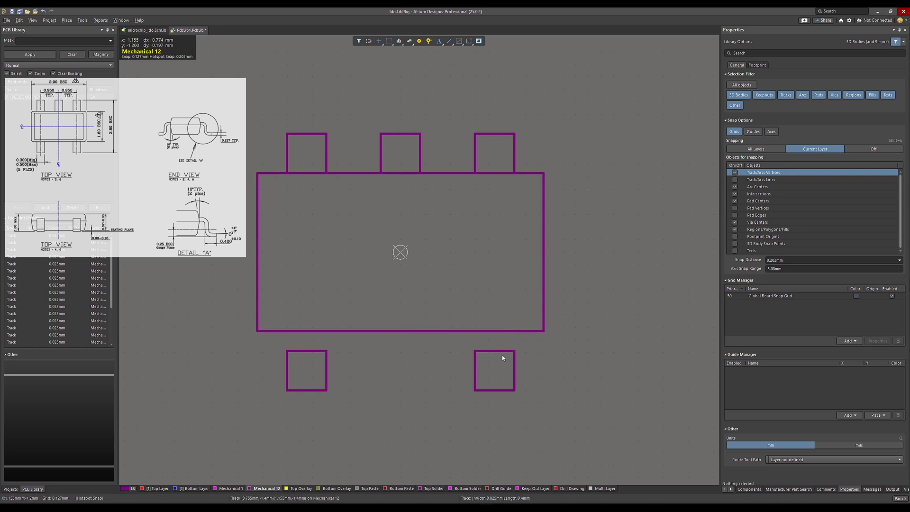
- Measure the package body outline from its upper left corner to its lower right corner
scroll(350, 338, "down", 1, "ctrl")
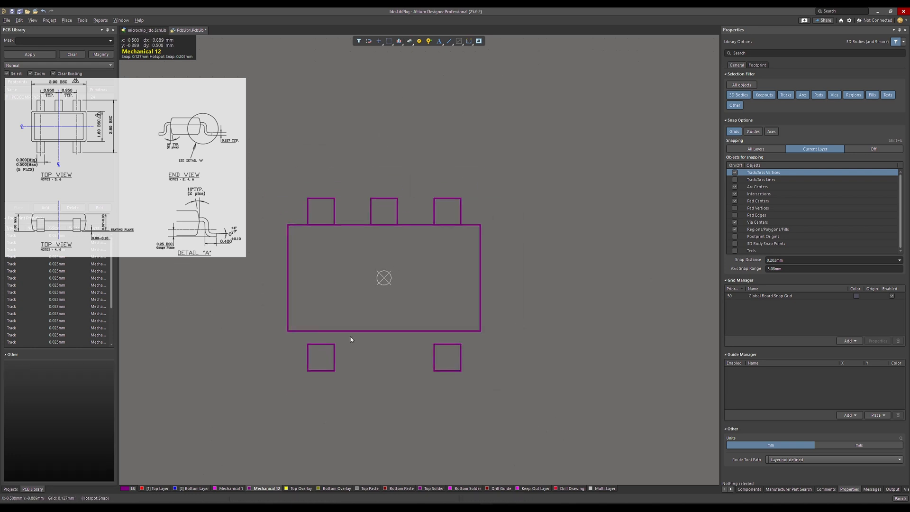
scroll(351, 339, "up", 1, "ctrl")
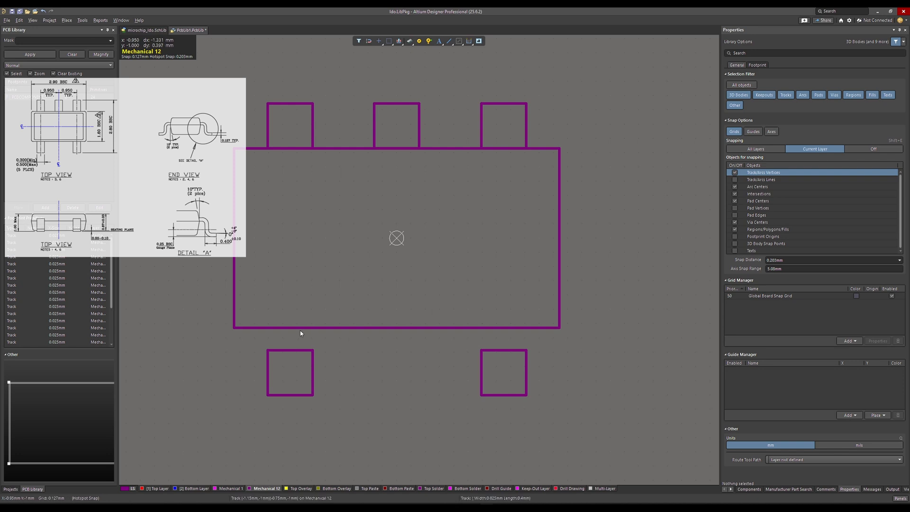
scroll(301, 331, "up", 1)
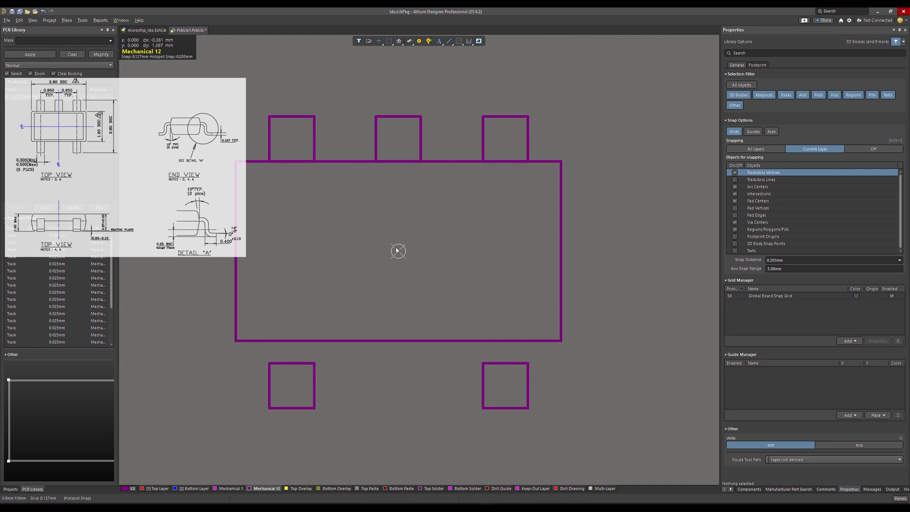
scroll(277, 397, "up", 1)
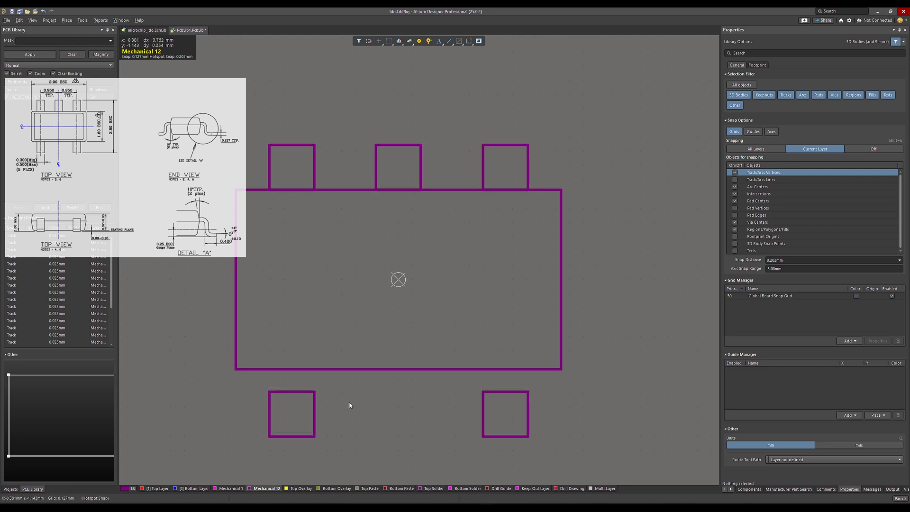
scroll(351, 402, "down", 1, "ctrl")
scroll(354, 396, "down", 1)
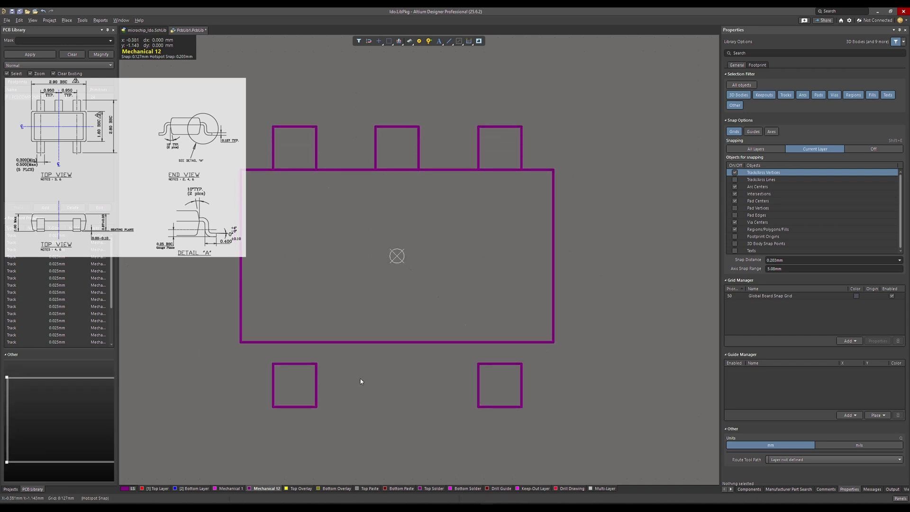
key("ctrl+m")
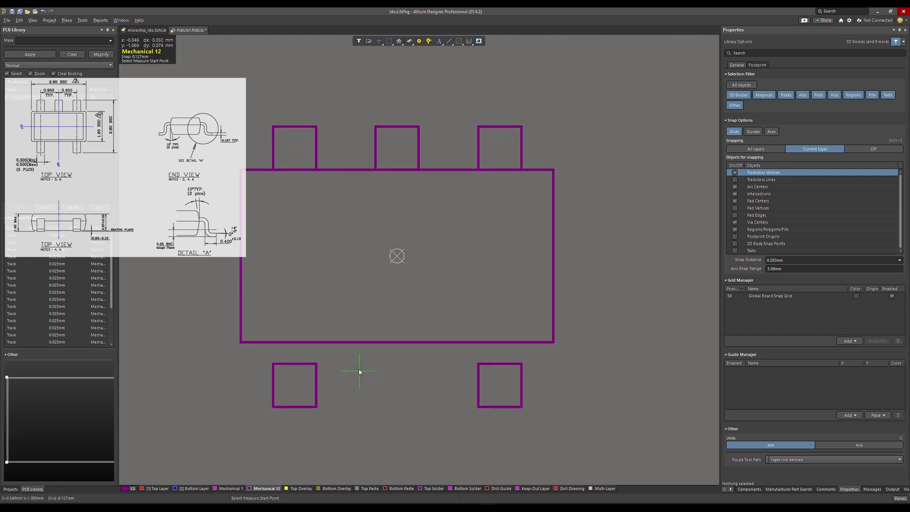
left_click(243, 169)
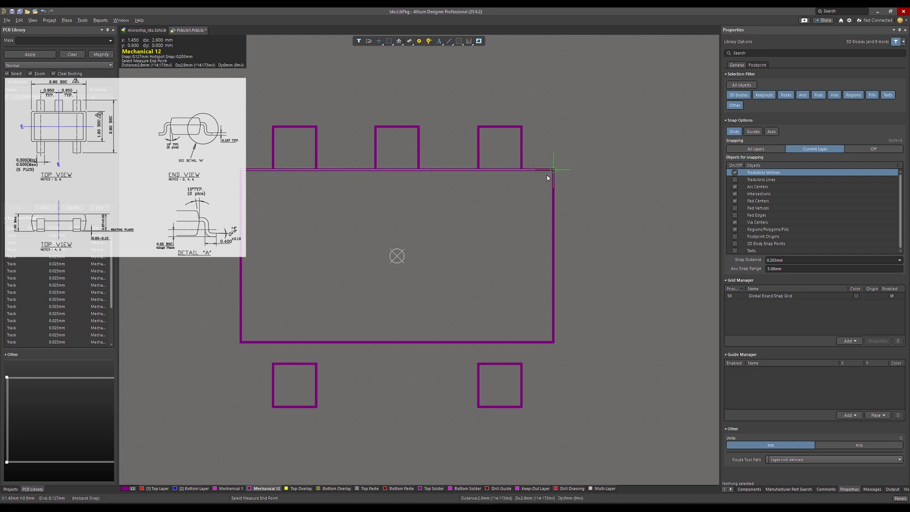
left_click(552, 341)
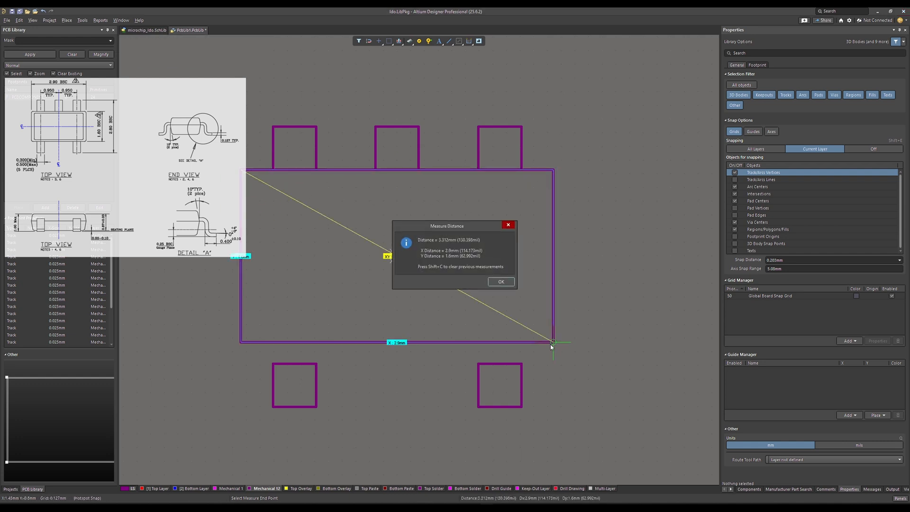
left_click(500, 282)
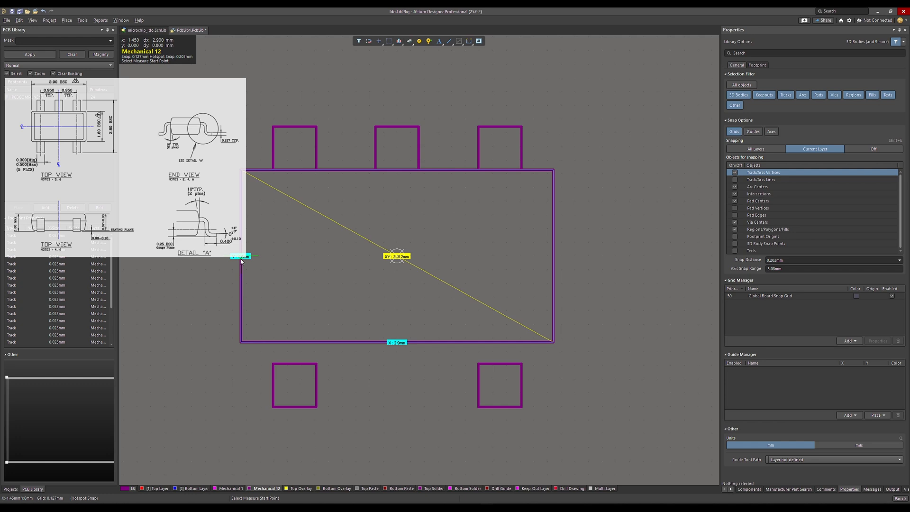
key("Escape")
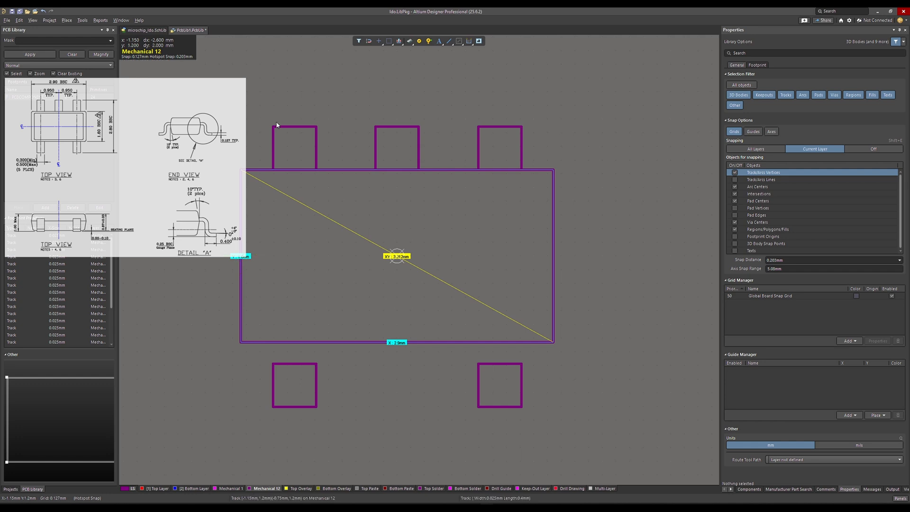
- Measure the upper middle lead square corner to corner and the overall span between the outer edges of the two left leads
key("ctrl+m")
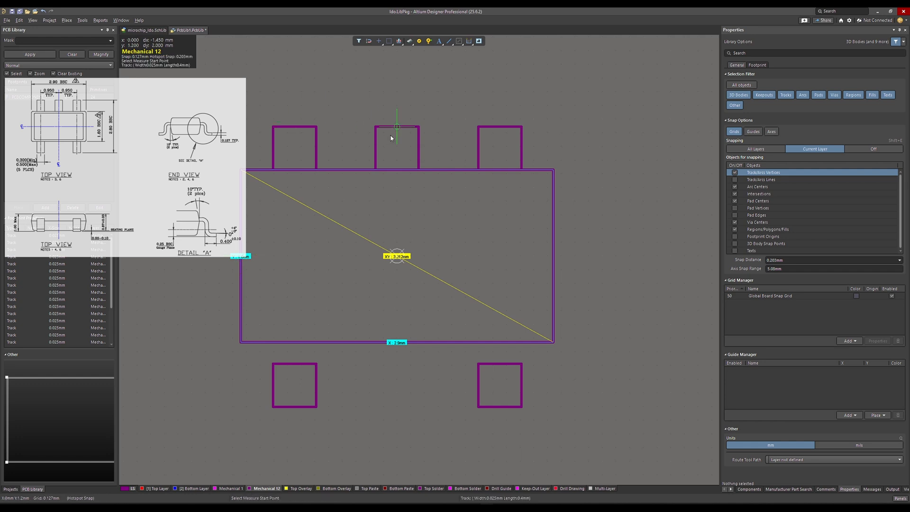
left_click(378, 136)
left_click(419, 175)
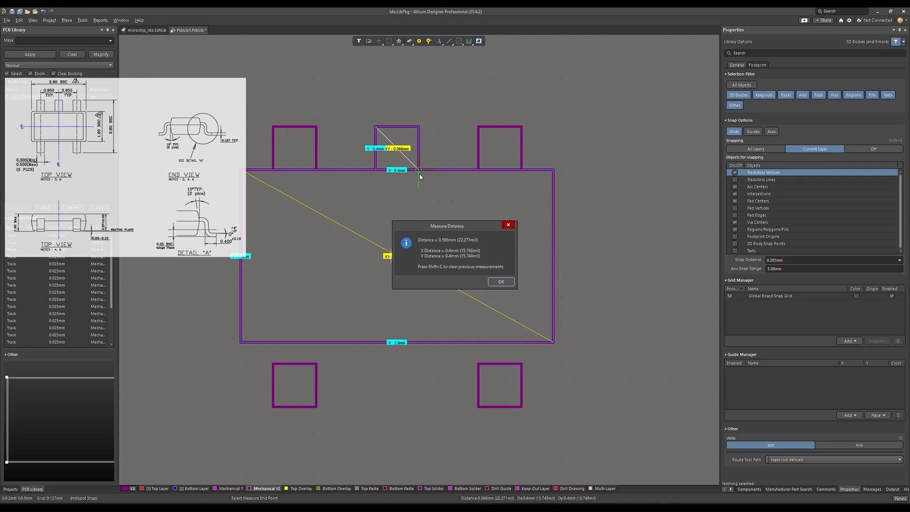
left_click(495, 284)
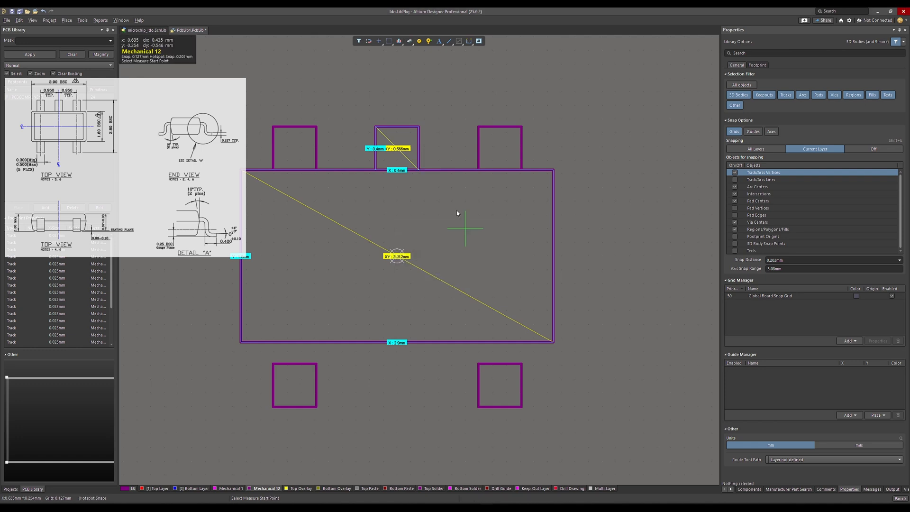
left_click(295, 405)
left_click(293, 128)
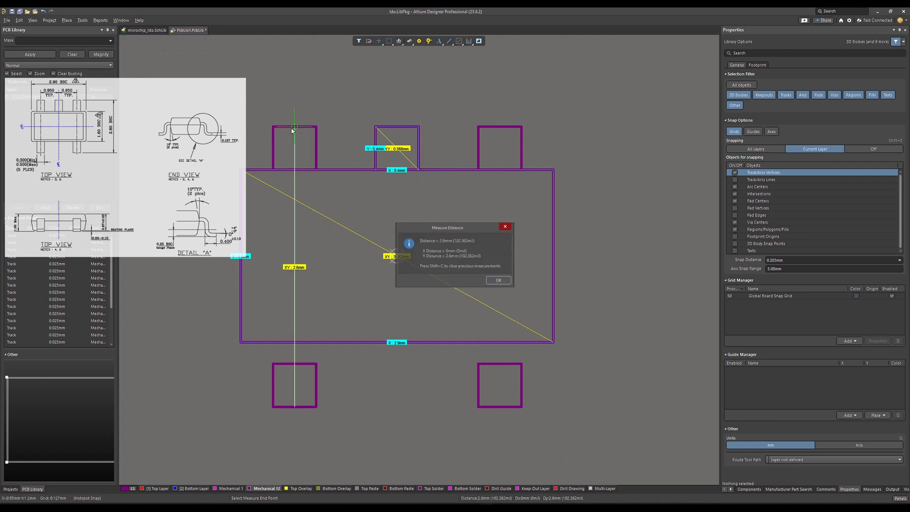
left_click(503, 282)
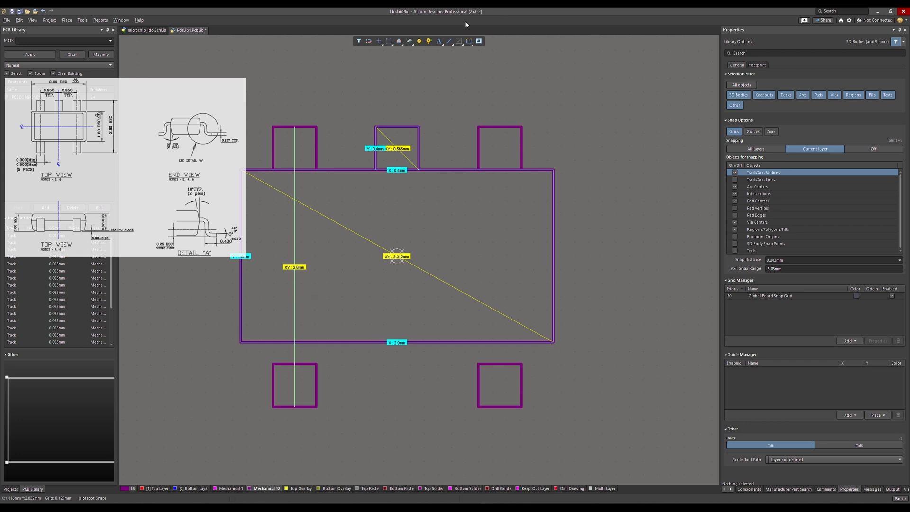
- Draw a vertical guide line about 2.64 mm long from the midpoint of the upper left lead's lower edge down past the lower left lead
left_click(448, 40)
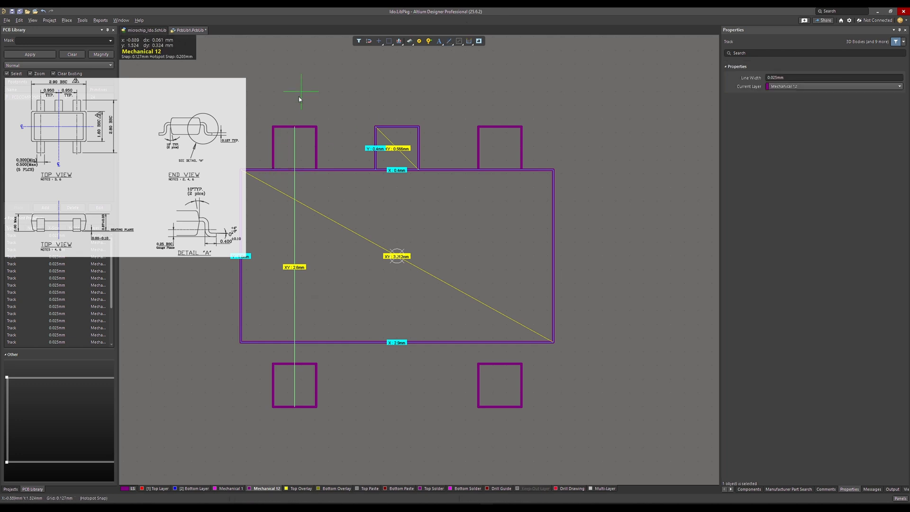
left_click(294, 169)
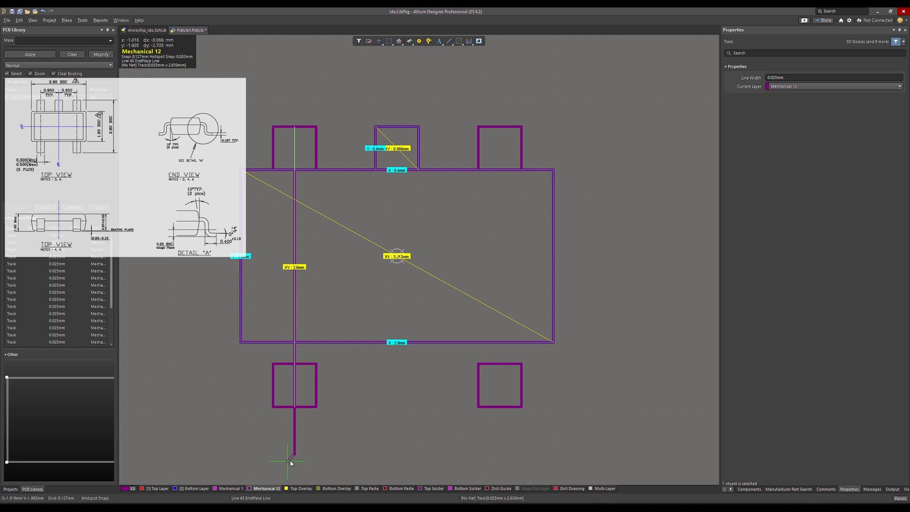
left_click(291, 459)
key("Escape")
key("Escape")
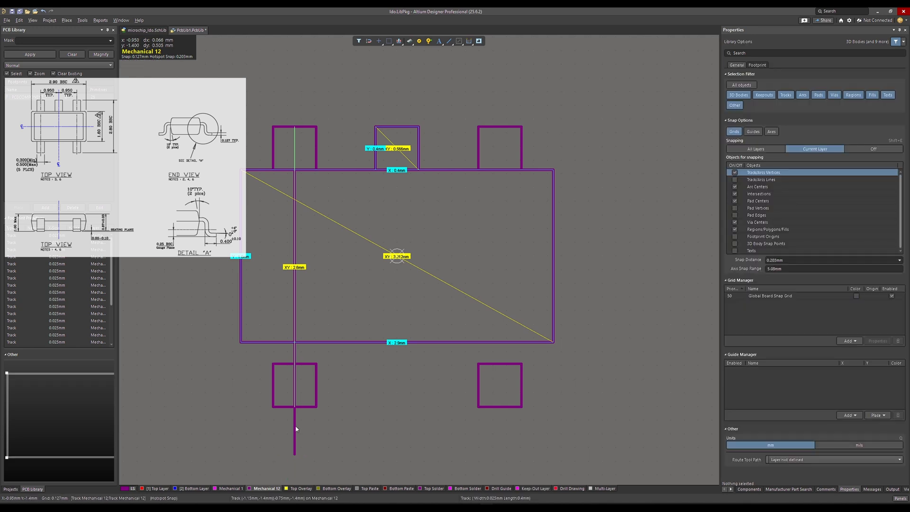
- Set the guide line's start Y to -1.4 mm and its end Y to 1.4 mm
left_click(295, 426)
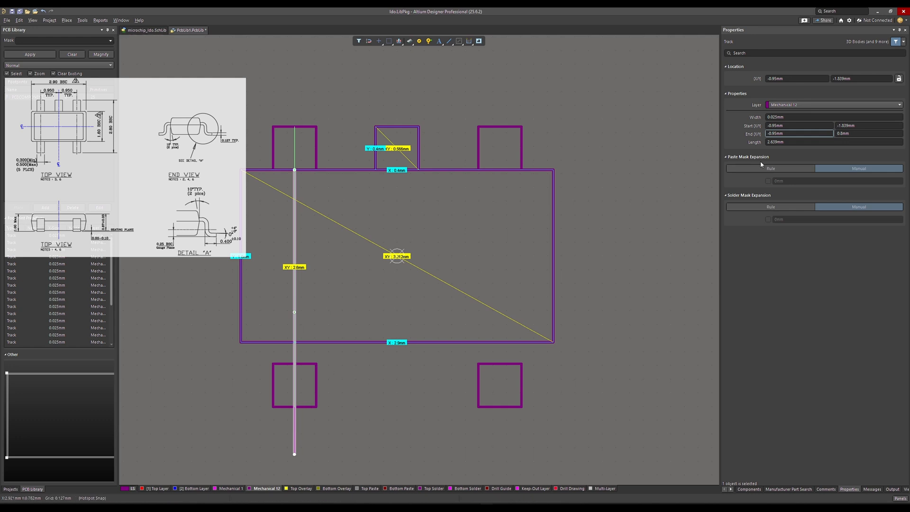
left_click(861, 125)
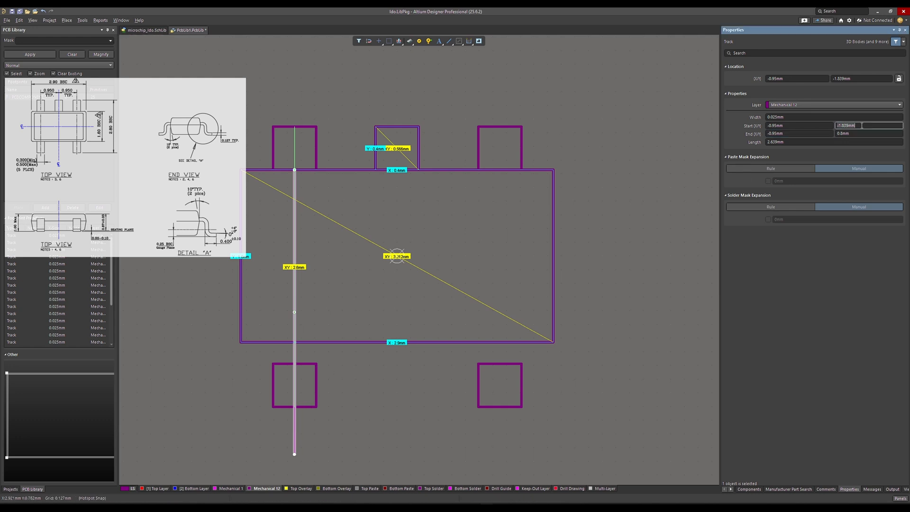
type("-1.4")
key("Return")
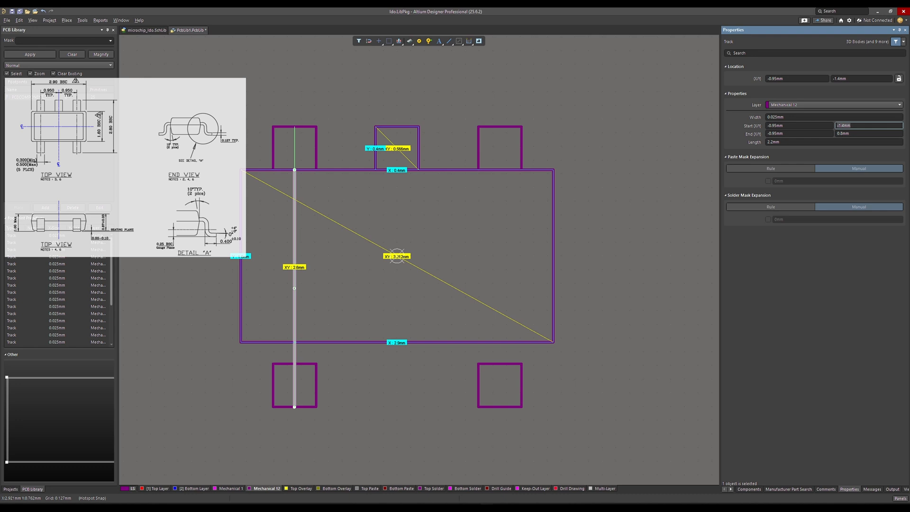
left_click(851, 134)
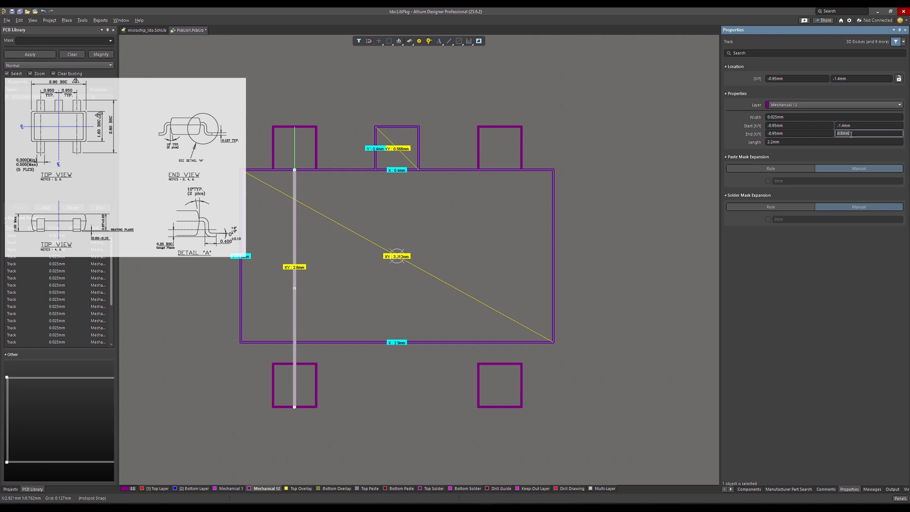
type("1.4")
key("Return")
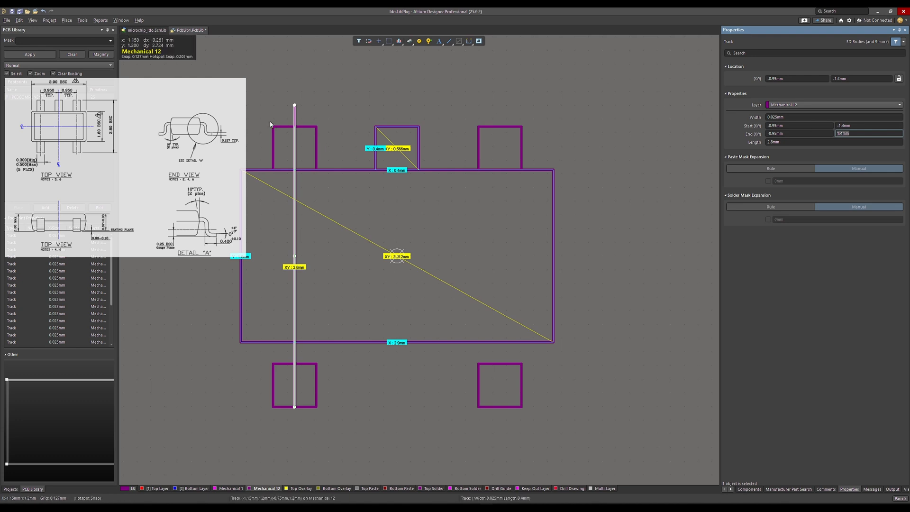
- Move the three upper lead squares up together until their top edges align with the guide line's upper end
left_click_drag(266, 120, 559, 186)
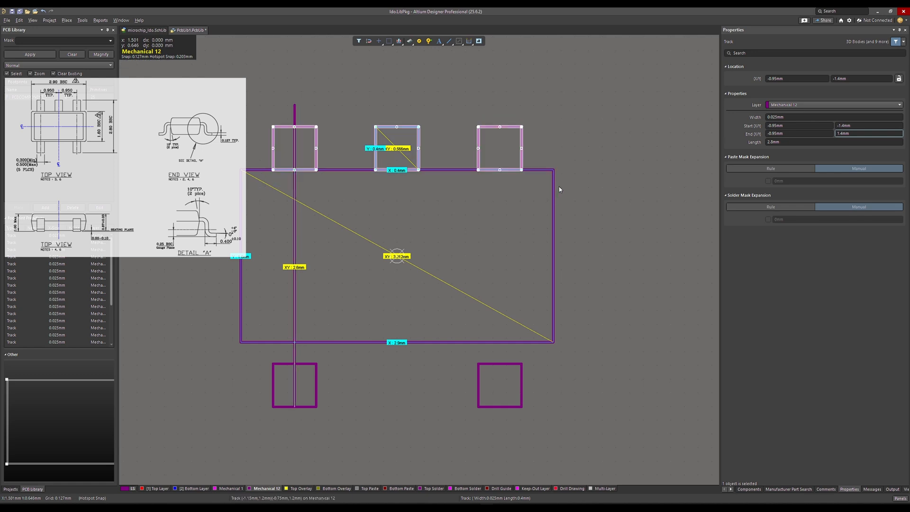
scroll(379, 168, "up", 4, "ctrl")
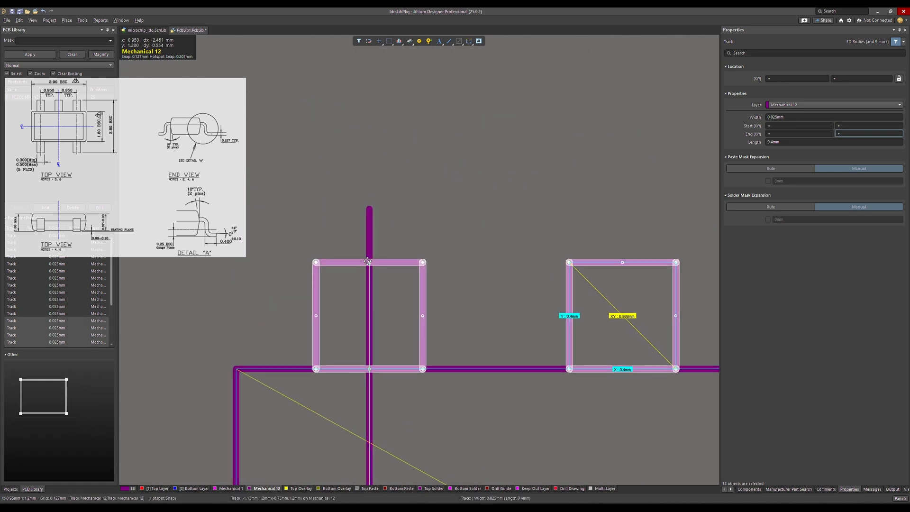
left_click_drag(369, 262, 369, 214)
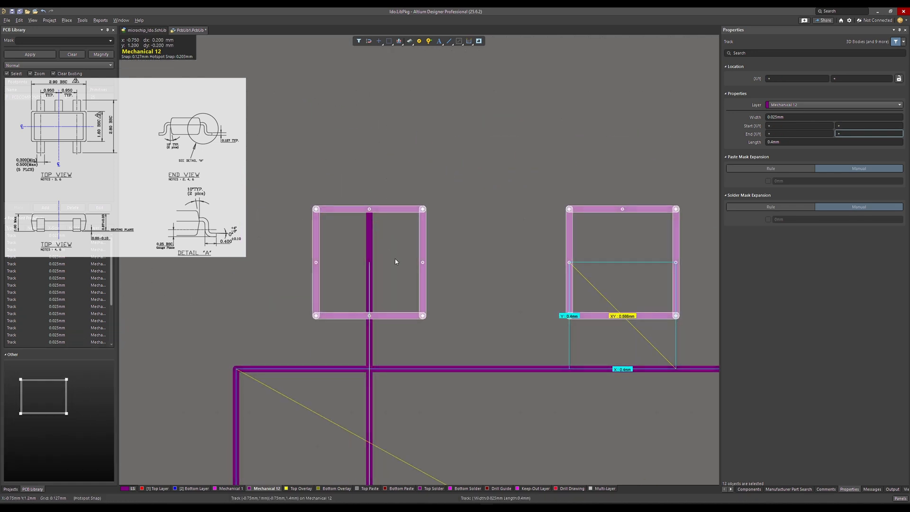
- Delete the vertical guide line through the left leads
scroll(397, 260, "down", 4, "ctrl")
scroll(423, 283, "up", 2, "ctrl")
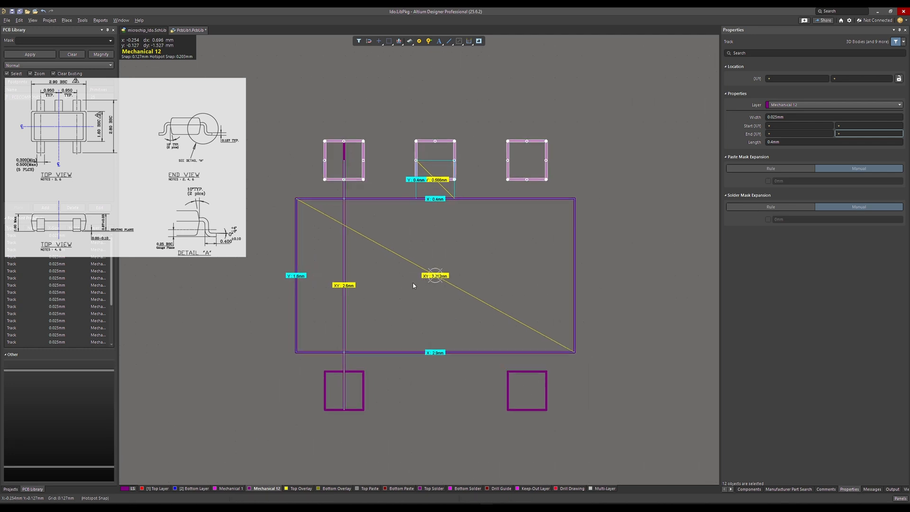
left_click(340, 208)
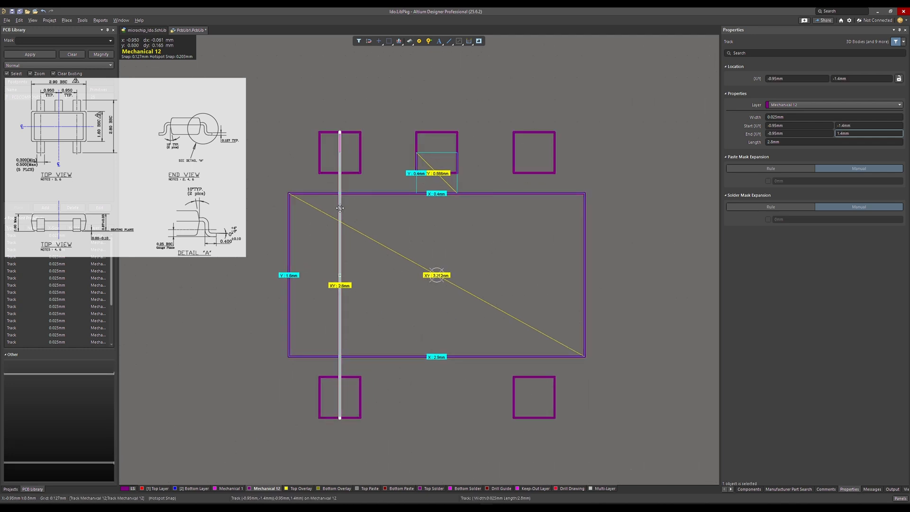
key("Delete")
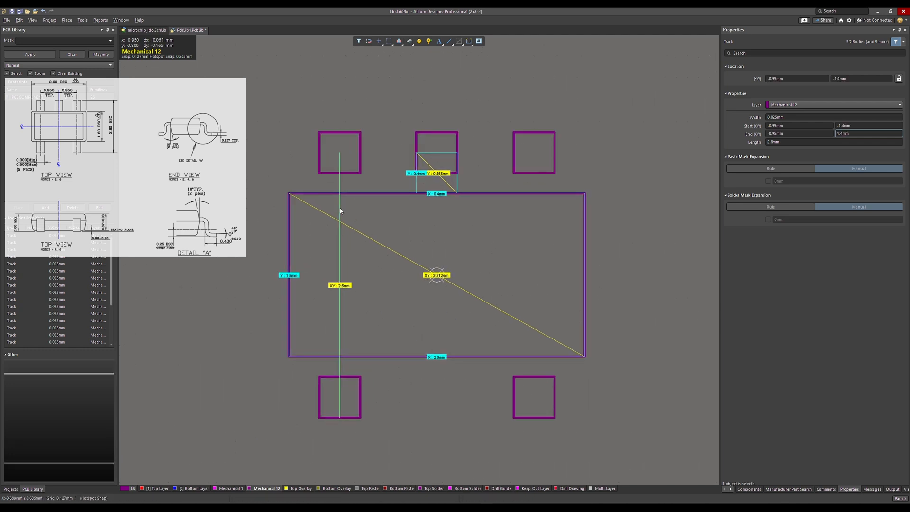
- Clear the earlier measurements and measure the body outline again from corner to corner
scroll(340, 209, "up", 5, "ctrl")
scroll(359, 244, "down", 2, "ctrl")
scroll(358, 244, "down", 1, "ctrl")
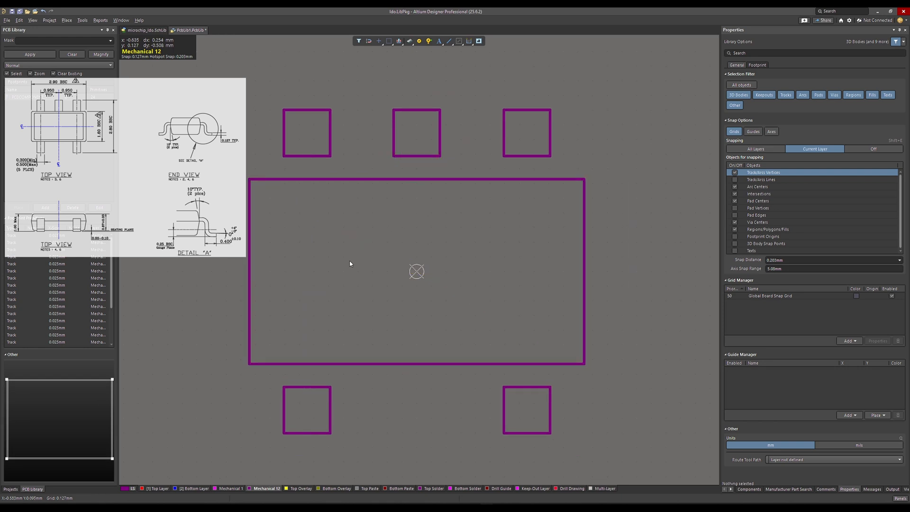
key("ctrl+m")
left_click(249, 179)
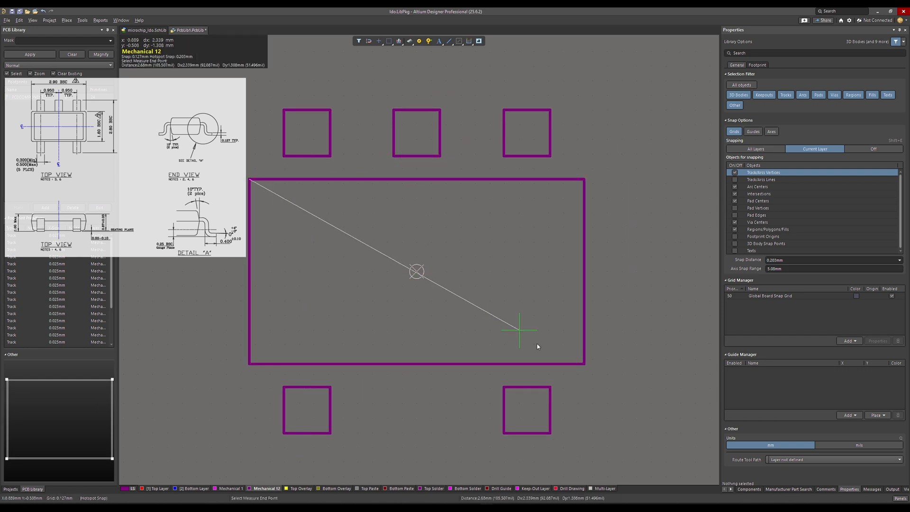
left_click(588, 365)
left_click(502, 282)
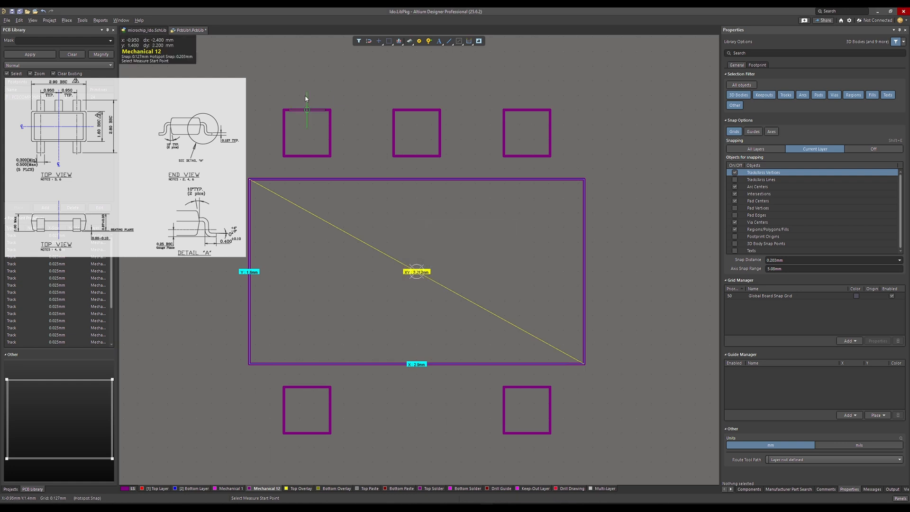
- Measure the upper middle lead square corner to corner, and the vertical span between the outer edges of the two left leads
left_click(394, 111)
left_click(440, 155)
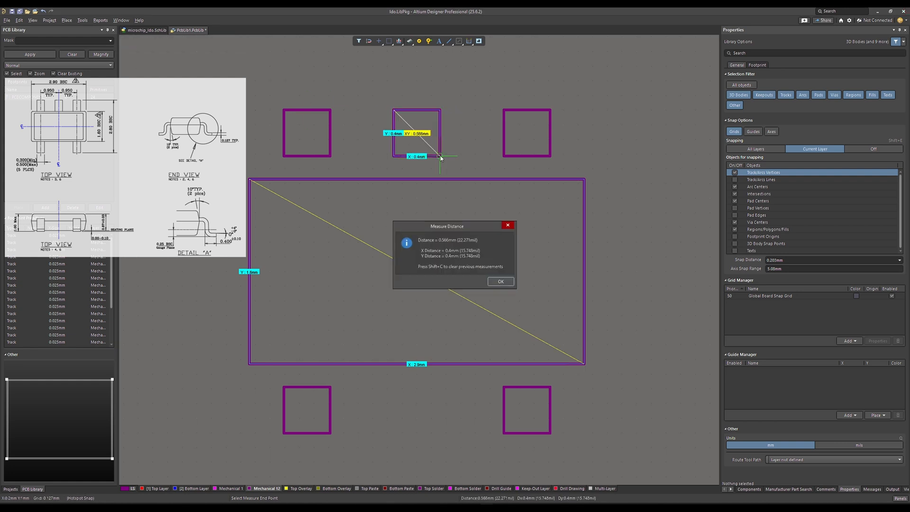
left_click(506, 283)
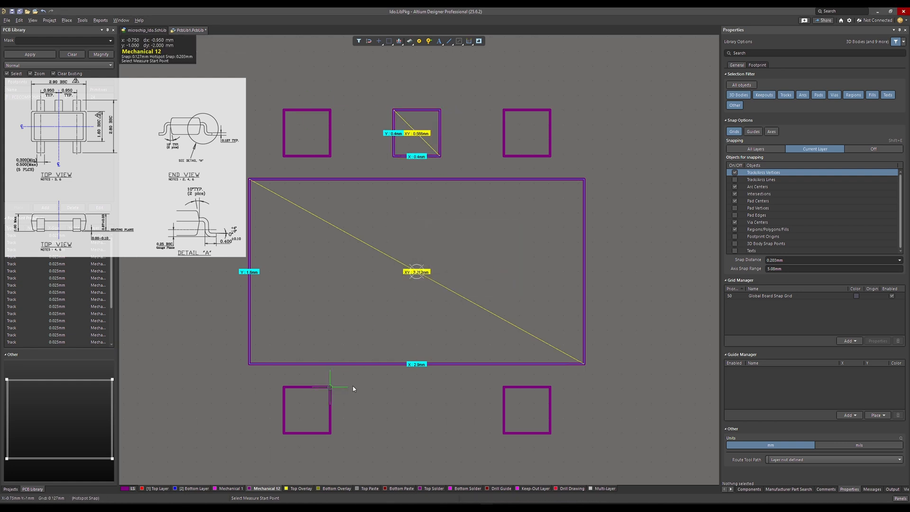
left_click(311, 435)
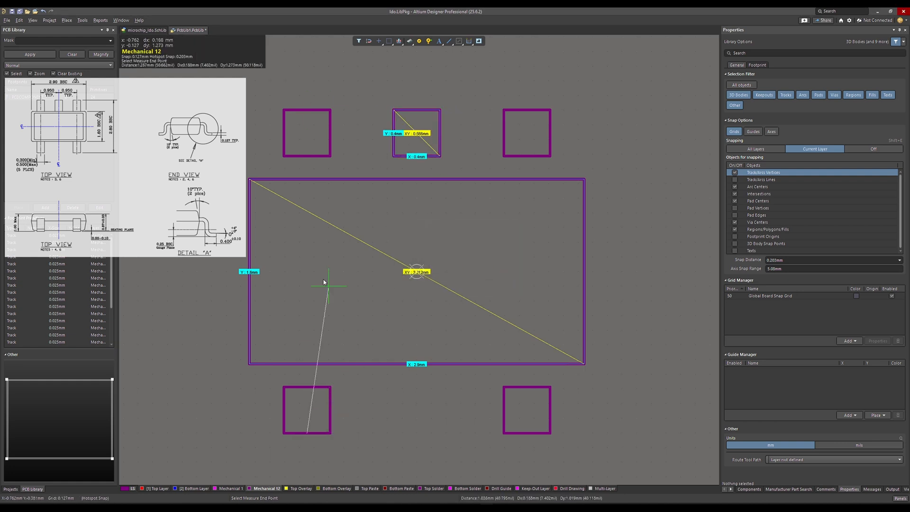
left_click(310, 111)
left_click(500, 282)
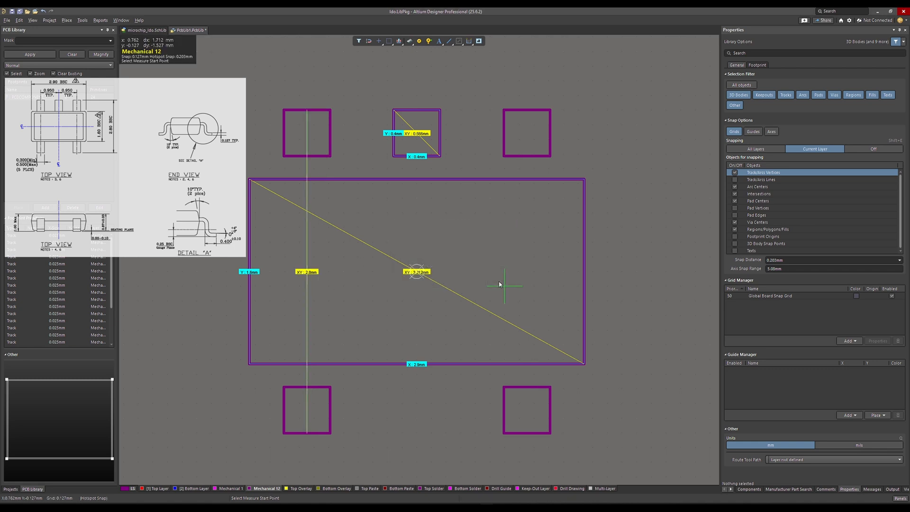
scroll(499, 285, "down", 1)
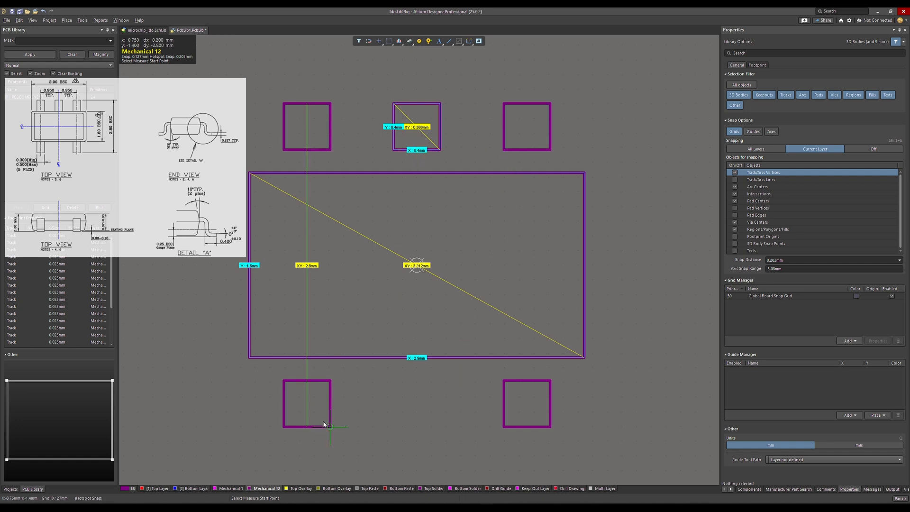
- Measure from the upper middle lead to the upper right lead, and the pitch between the upper left and middle leads
left_click(440, 150)
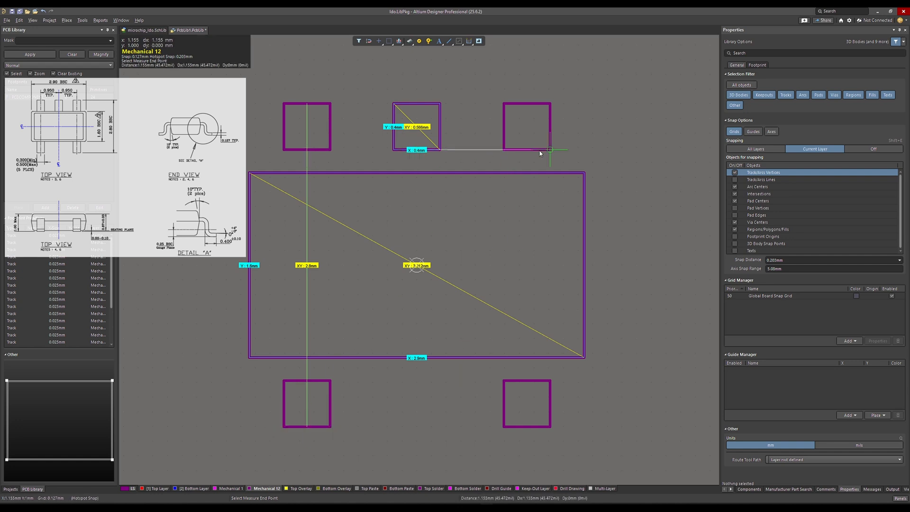
left_click(527, 150)
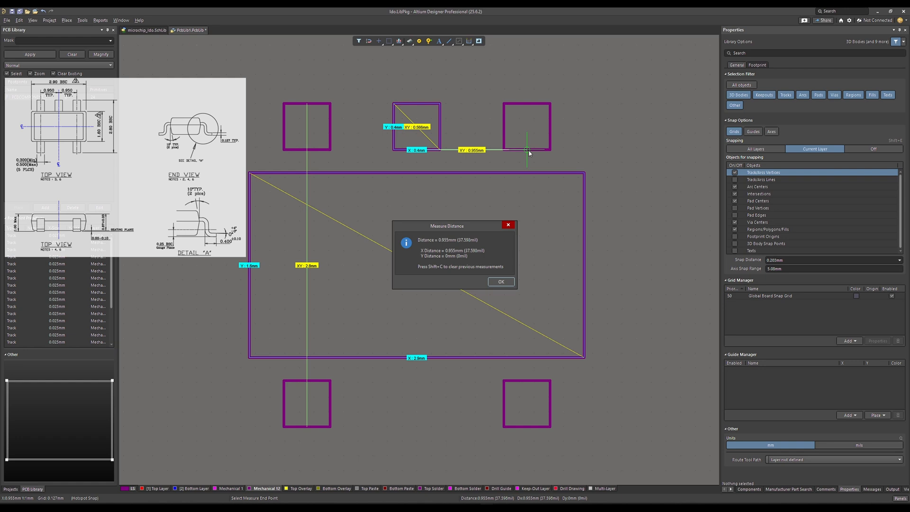
left_click(495, 281)
left_click(331, 150)
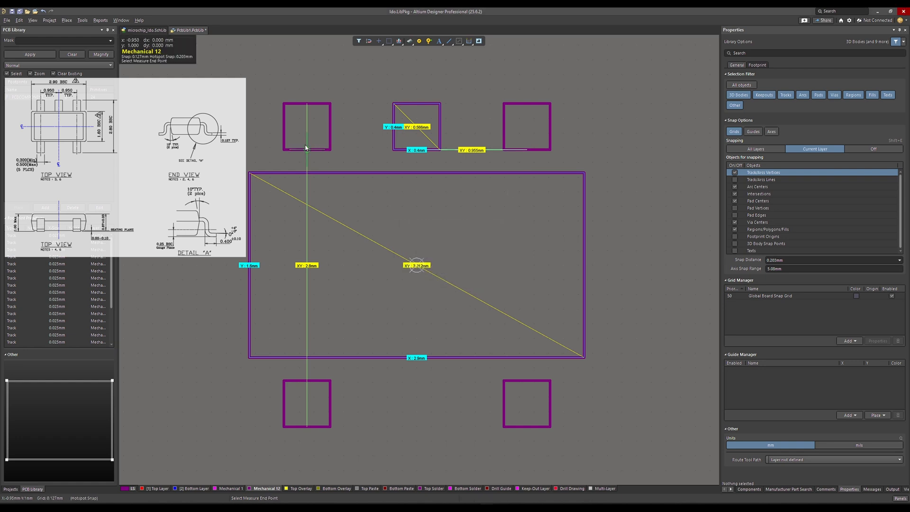
left_click(416, 149)
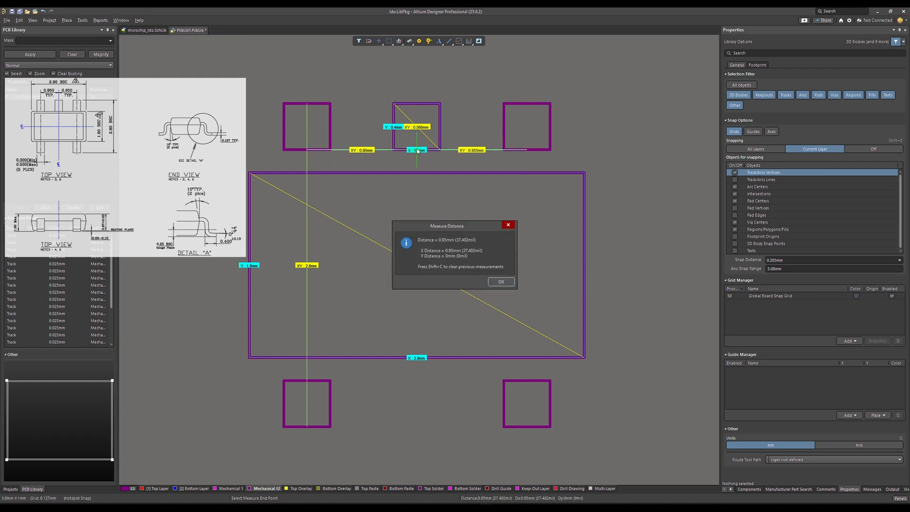
left_click(500, 282)
- Clear the measurements and remeasure the pitch between the bottom-edge midpoints of the upper middle and upper right leads
scroll(473, 228, "up", 5, "ctrl")
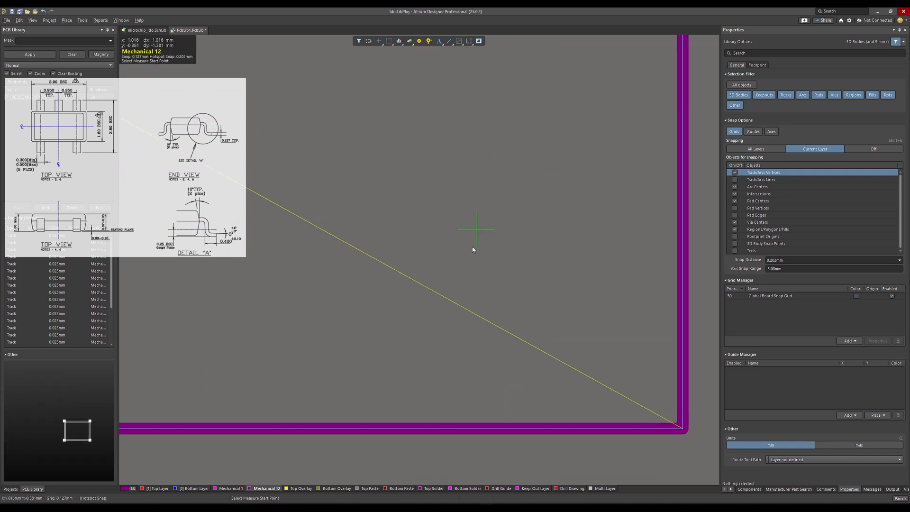
scroll(472, 246, "down", 5, "ctrl")
scroll(441, 267, "up", 4, "ctrl")
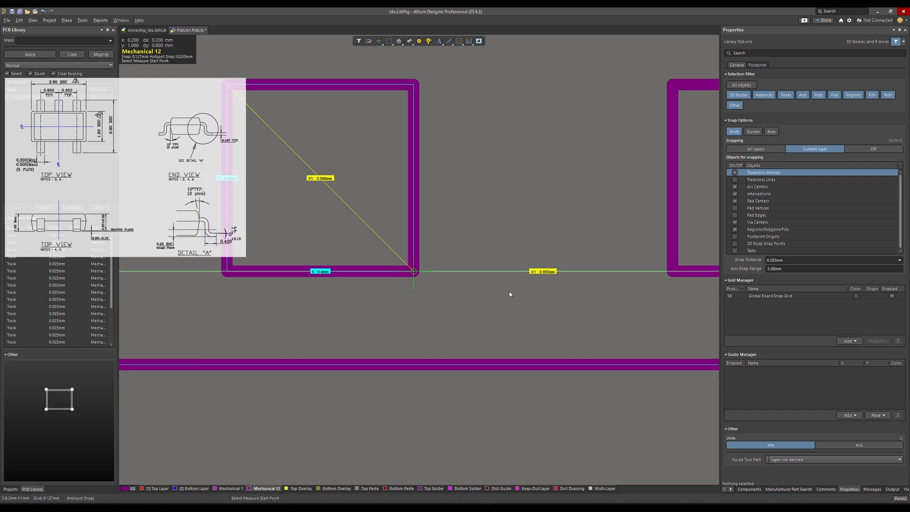
scroll(509, 290, "down", 4, "ctrl")
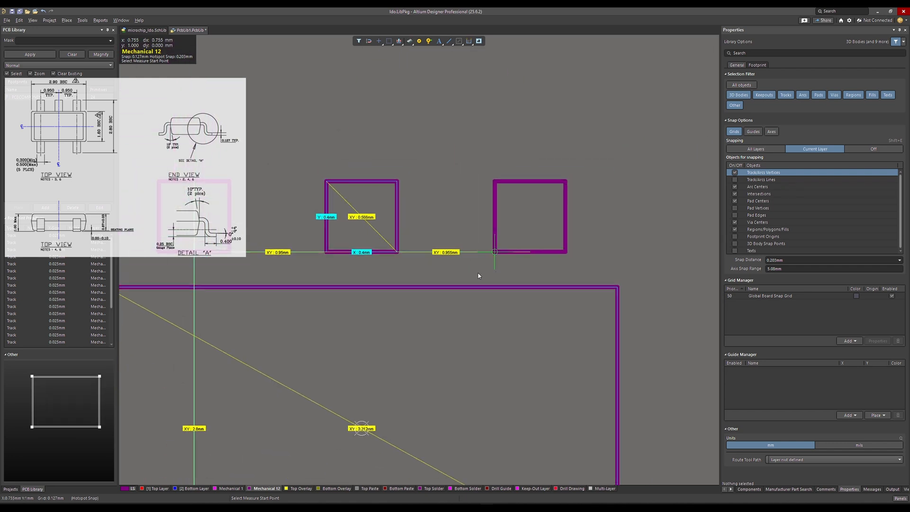
scroll(453, 275, "up", 3, "ctrl")
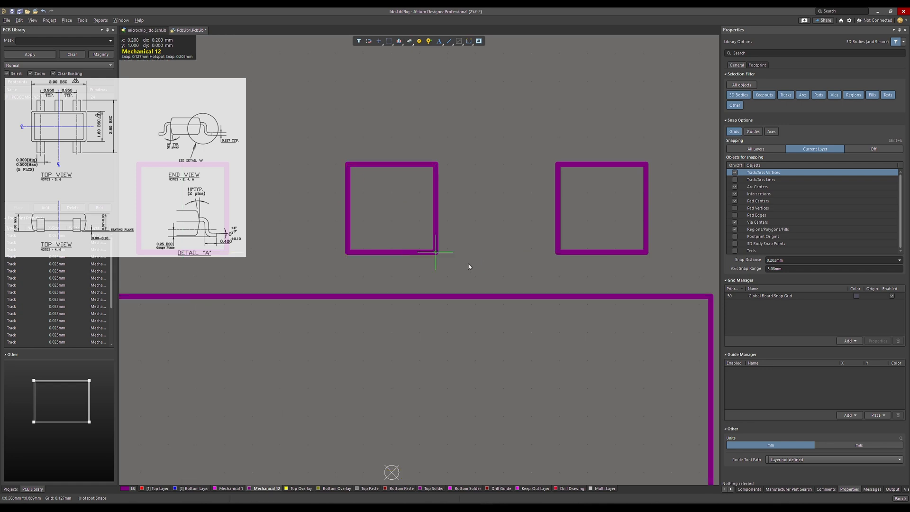
left_click(392, 252)
left_click(598, 260)
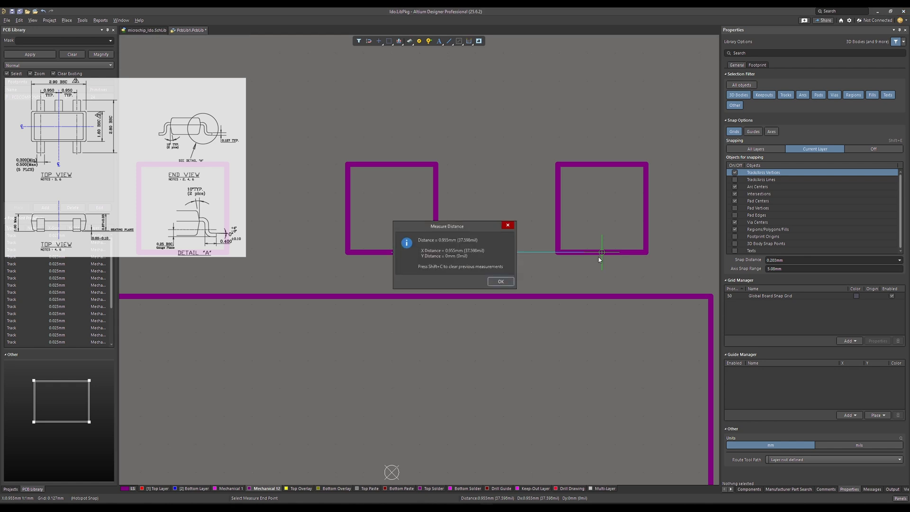
left_click(498, 280)
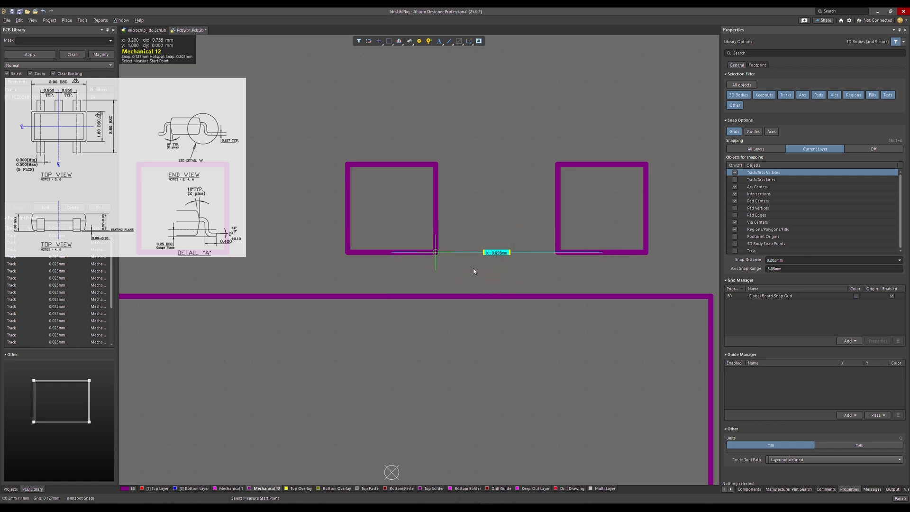
key("Escape")
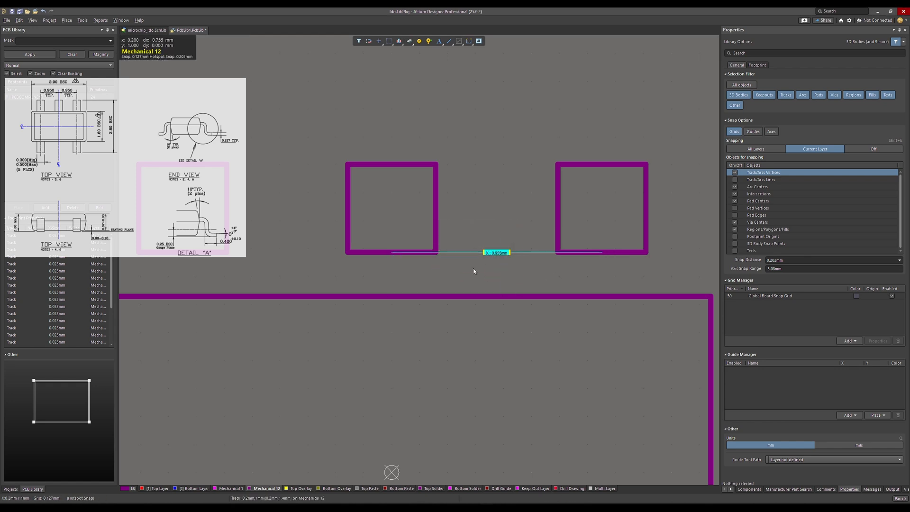
- Check the bottom-edge coordinates of the upper middle and upper left leads, and copy the left lead's start X value
scroll(473, 271, "down", 2, "ctrl")
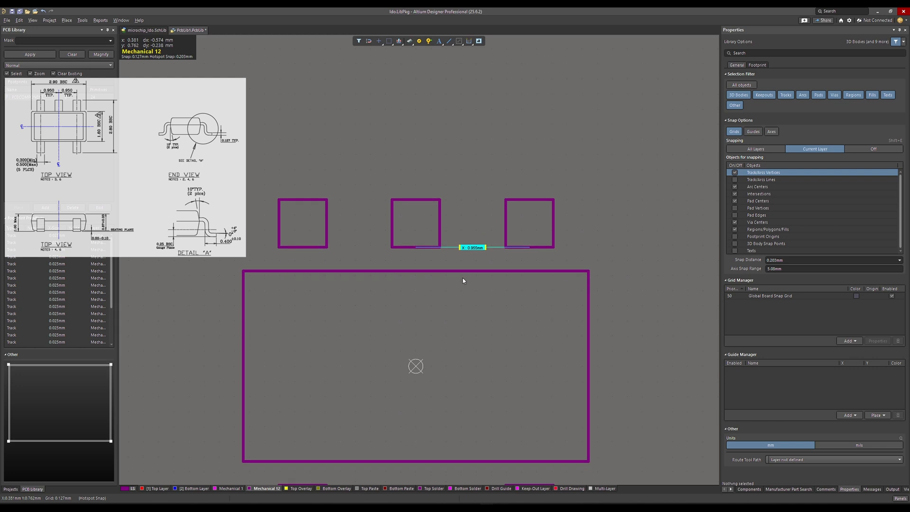
scroll(445, 288, "down", 1, "ctrl")
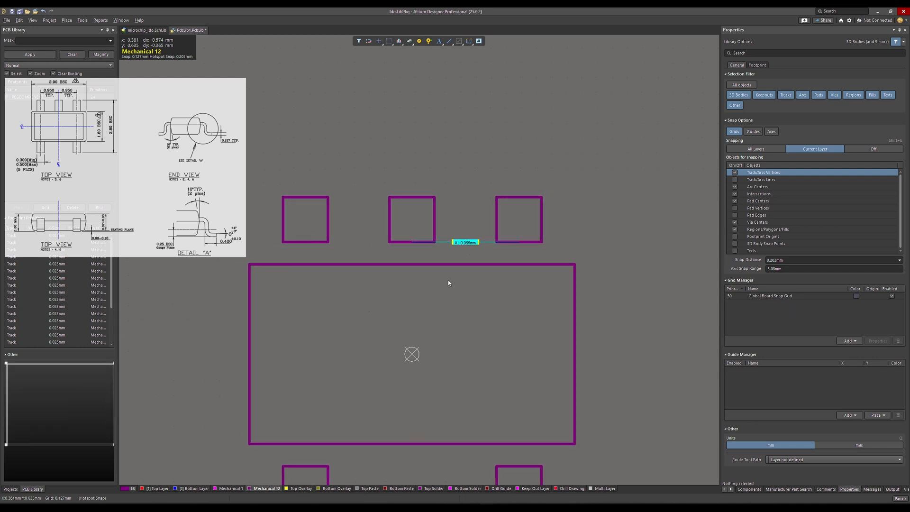
left_click(401, 241)
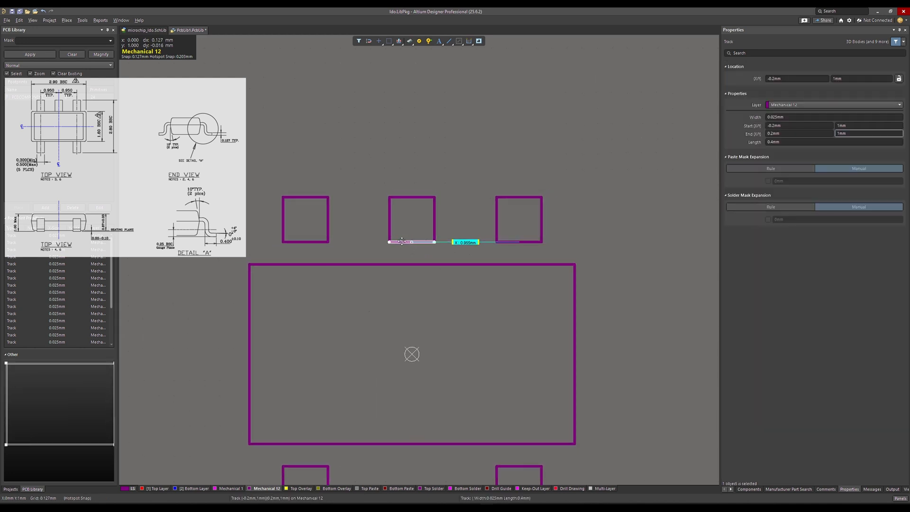
left_click_drag(401, 242, 306, 242)
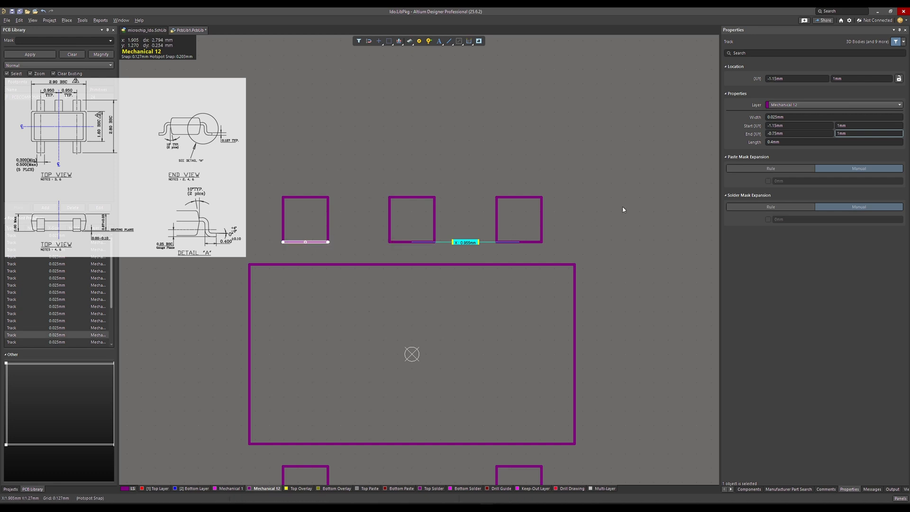
left_click(768, 126)
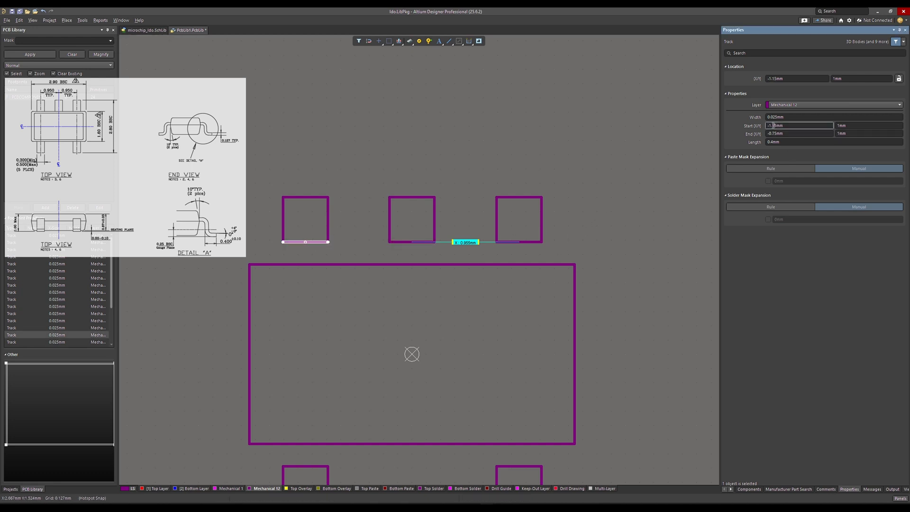
left_click_drag(769, 126, 786, 125)
key("ctrl+c")
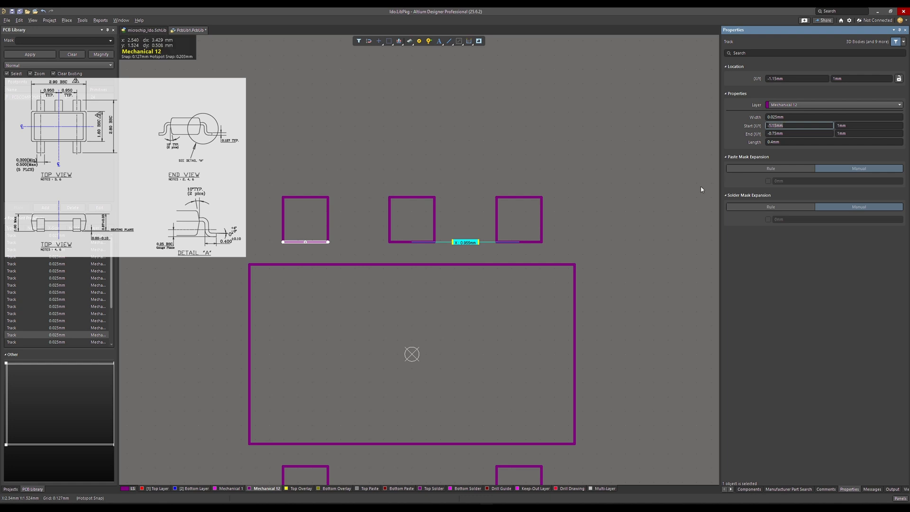
- Set the end X of the upper right lead's bottom edge to 1.15 mm, mirroring the upper left lead's start X
left_click(518, 243)
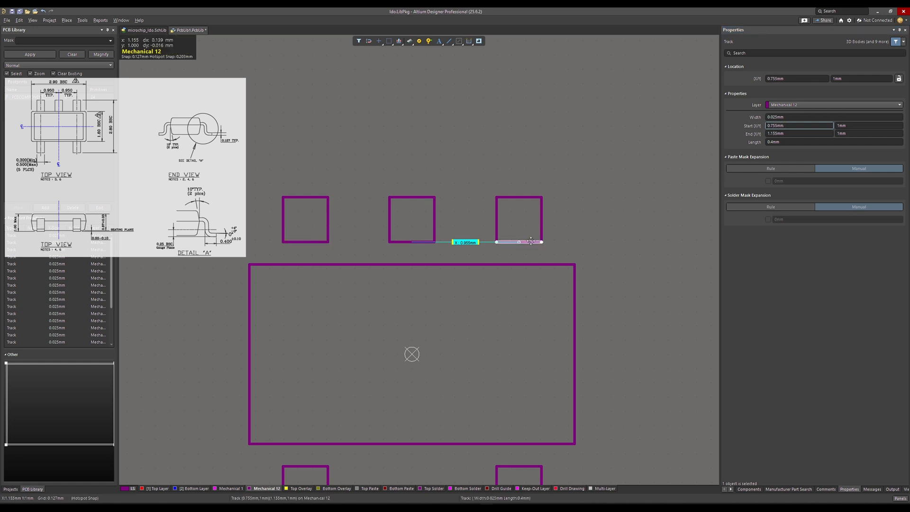
left_click(788, 133)
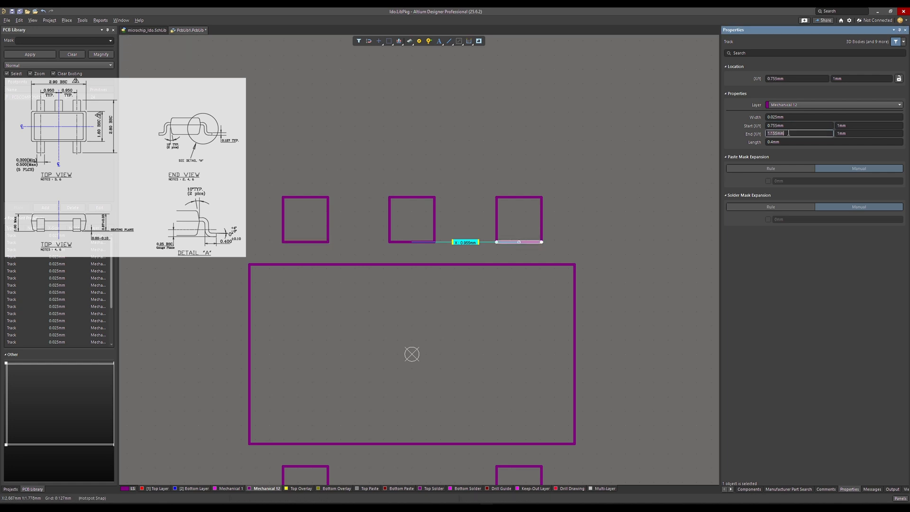
left_click(311, 242)
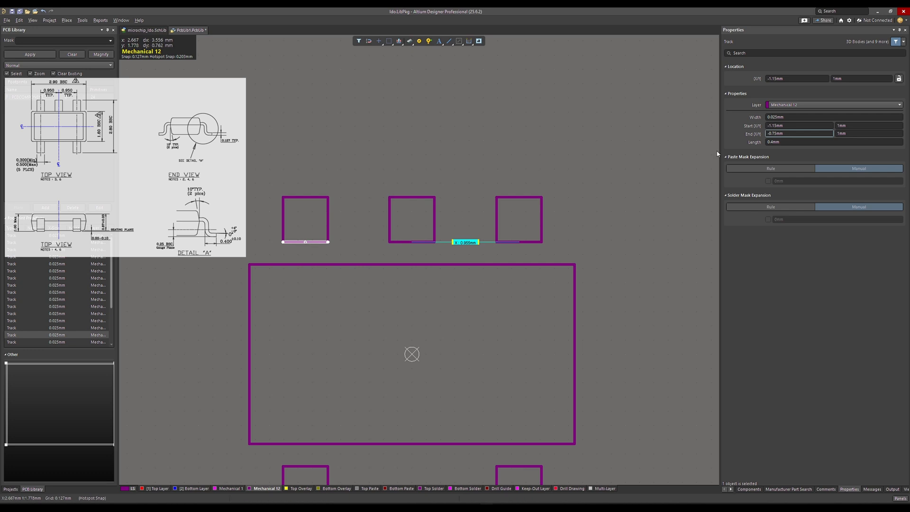
left_click(530, 242)
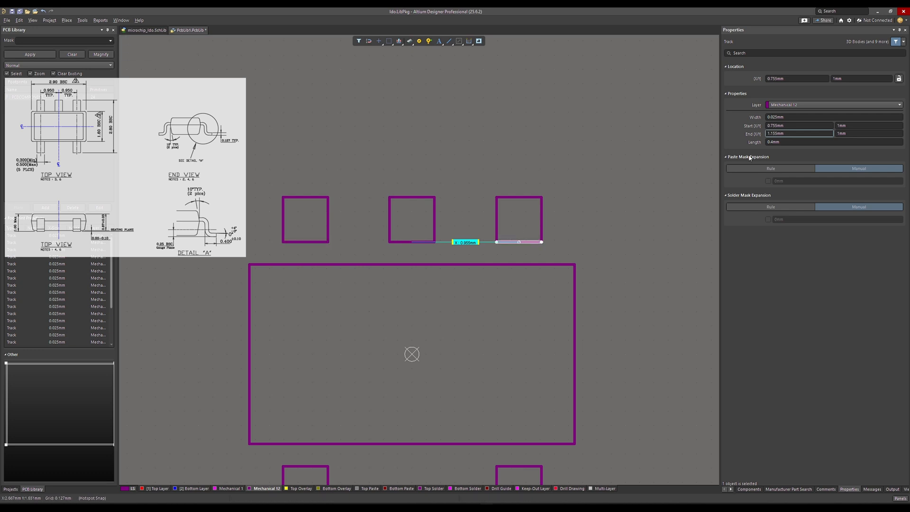
left_click(791, 133)
key("ctrl+v")
key("Return")
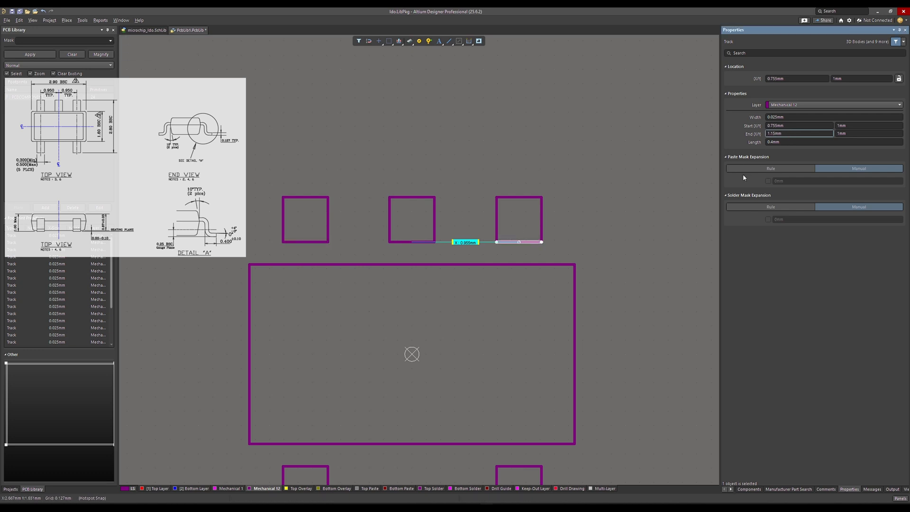
- Set the start X of the upper right lead's bottom edge to 0.75 mm, matching the upper left lead's inner corner
left_click(300, 242)
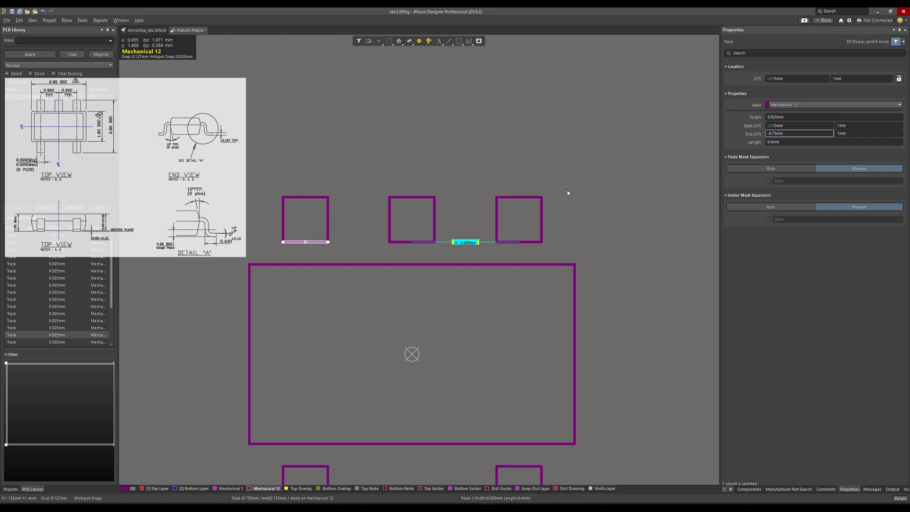
left_click(531, 242)
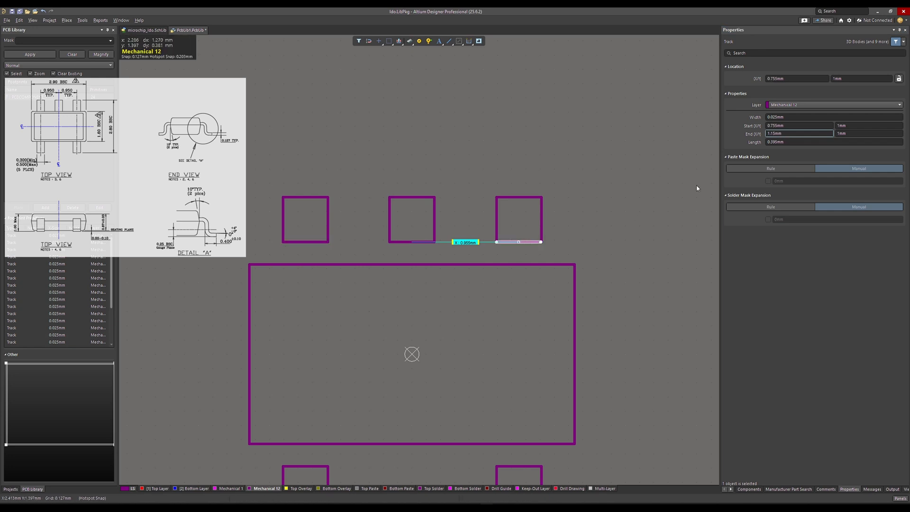
left_click(798, 125)
type("0.7")
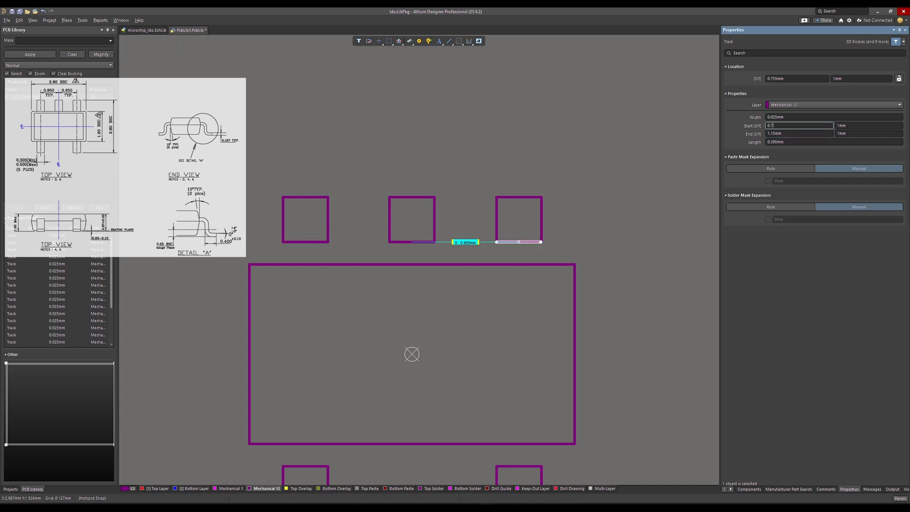
type("5")
key("Return")
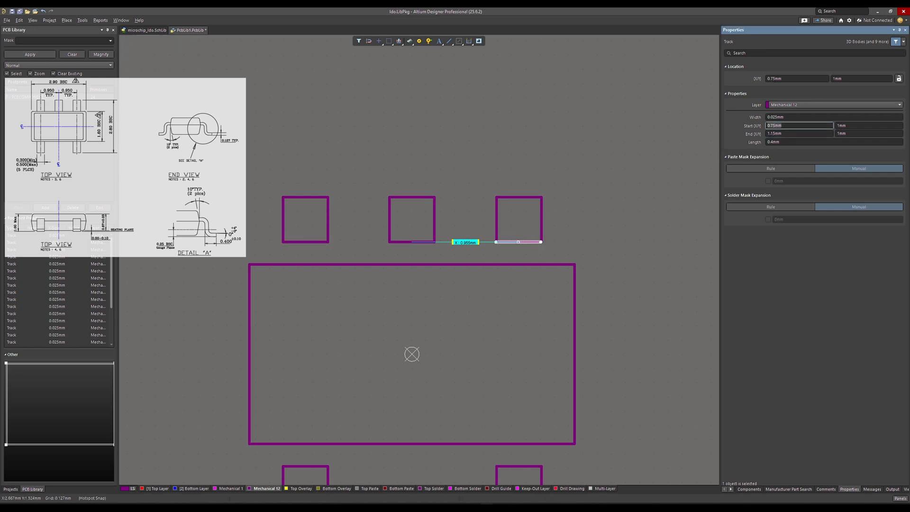
- Set the upper right lead's top edge to start X 0.75 mm and end X 1.15 mm
left_click(509, 197)
left_click(778, 133)
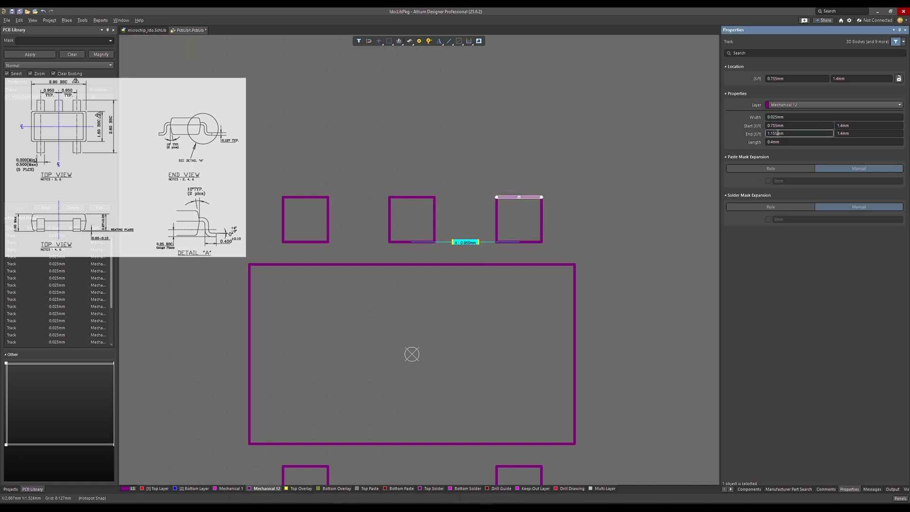
left_click(777, 125)
key("BackSpace")
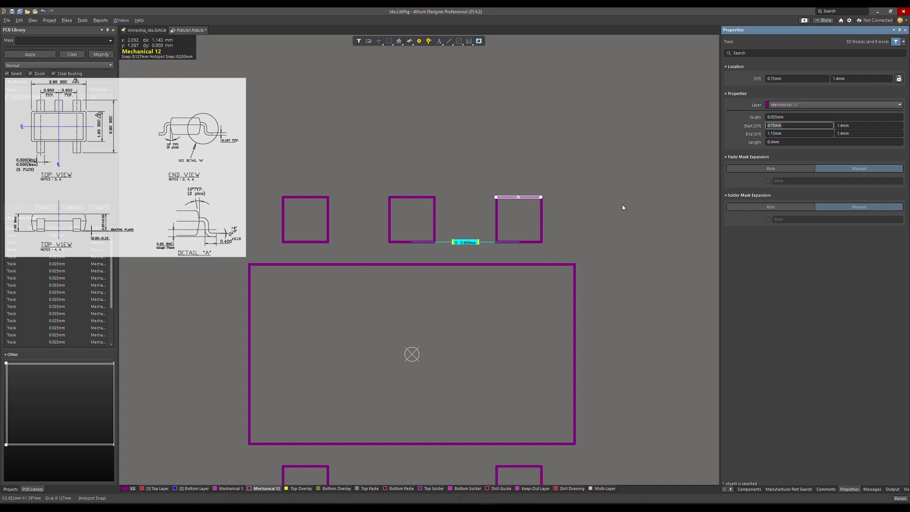
- Set both the start X and end X of the upper right lead's left edge to 0.75 mm
left_click(497, 218)
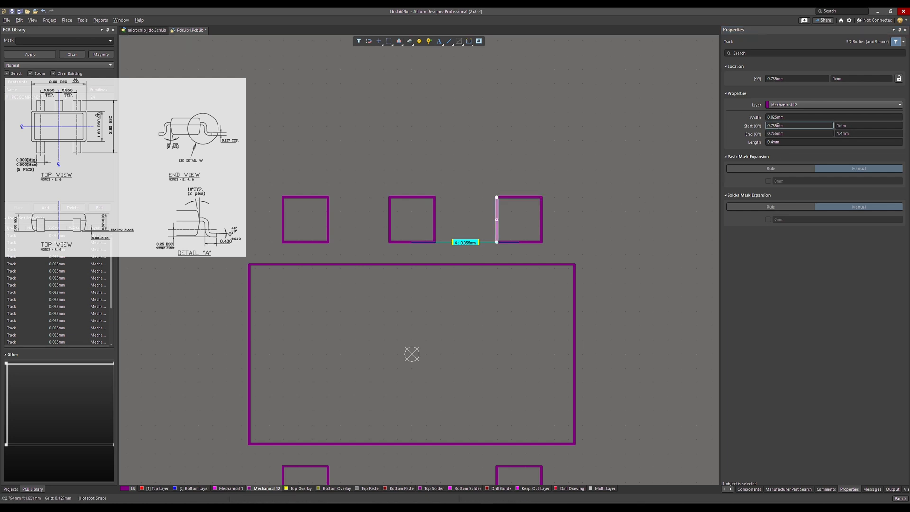
left_click(776, 125)
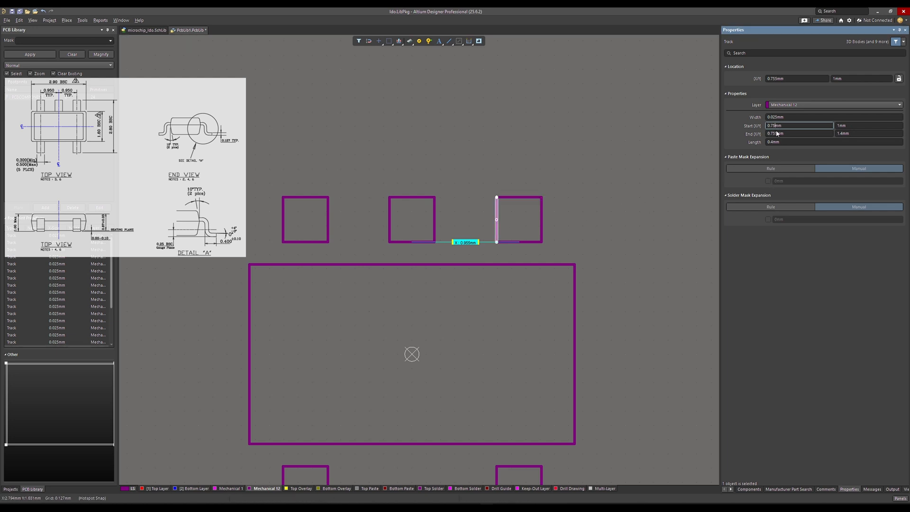
key("Tab")
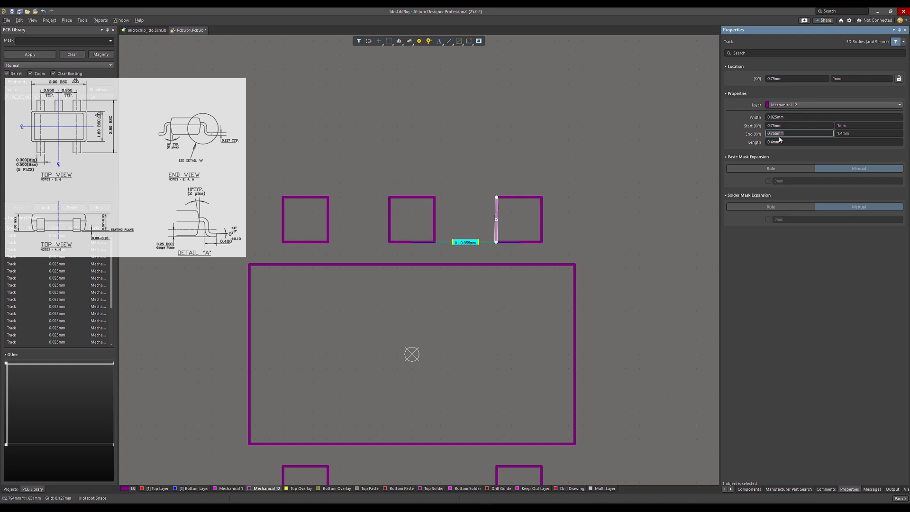
left_click(777, 134)
key("BackSpace")
key("Return")
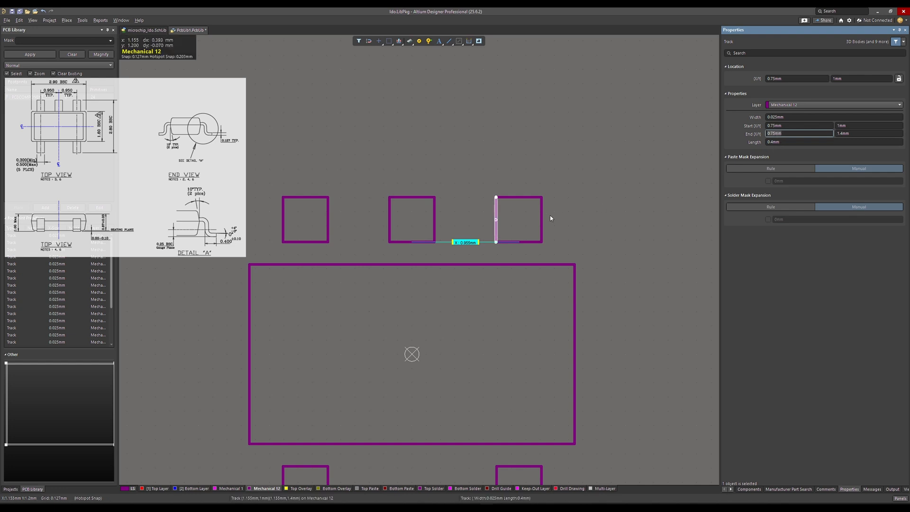
- Set both the start X and end X of the upper right lead's right edge to 1.15 mm
left_click(542, 219)
left_click(776, 126)
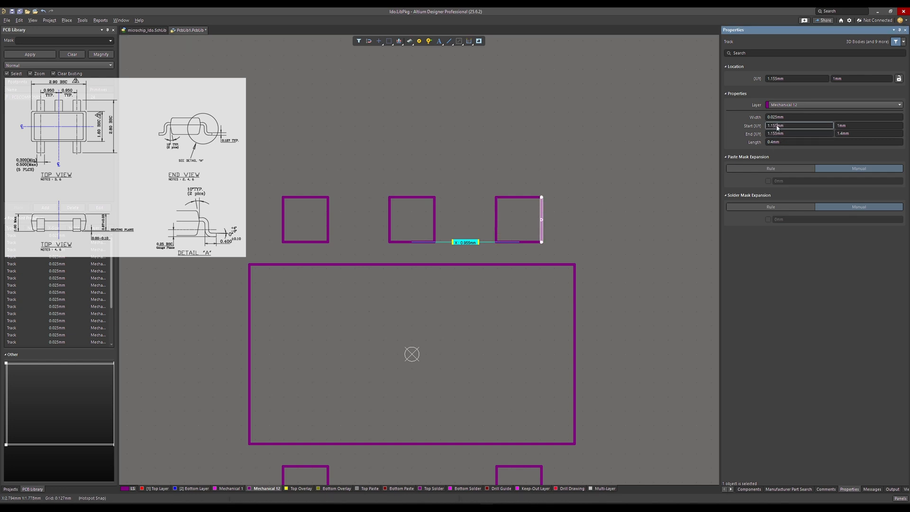
key("BackSpace")
key("Tab")
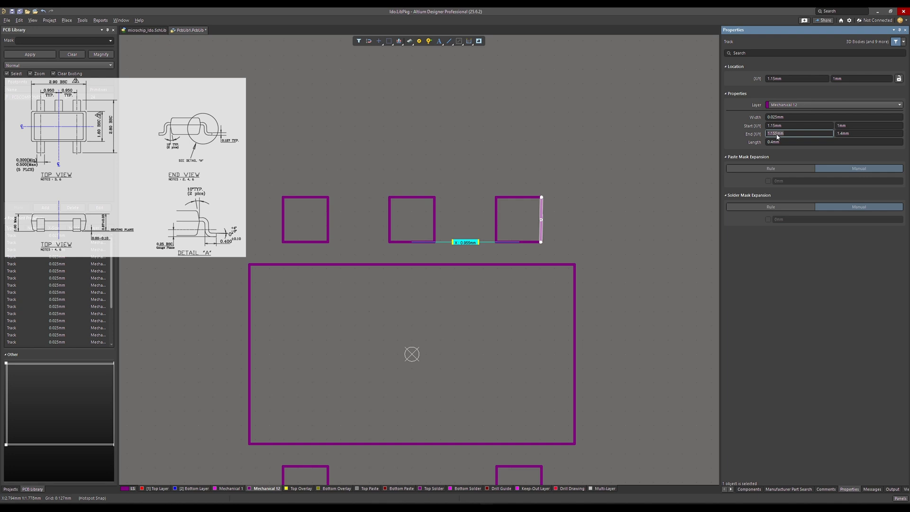
left_click(776, 135)
key("Return")
left_click(646, 209)
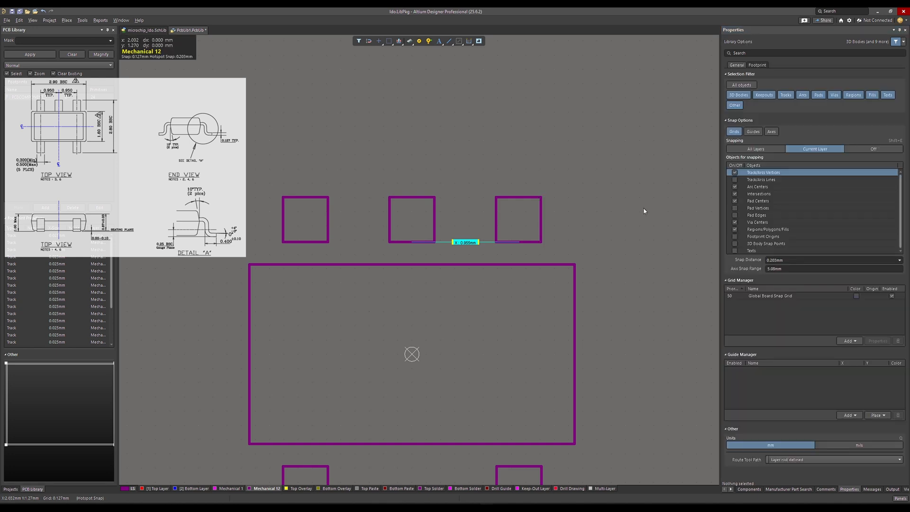
- Set the lower right lead's bottom edge to start X 0.75 mm and end X 1.15 mm
scroll(623, 254, "down", 3)
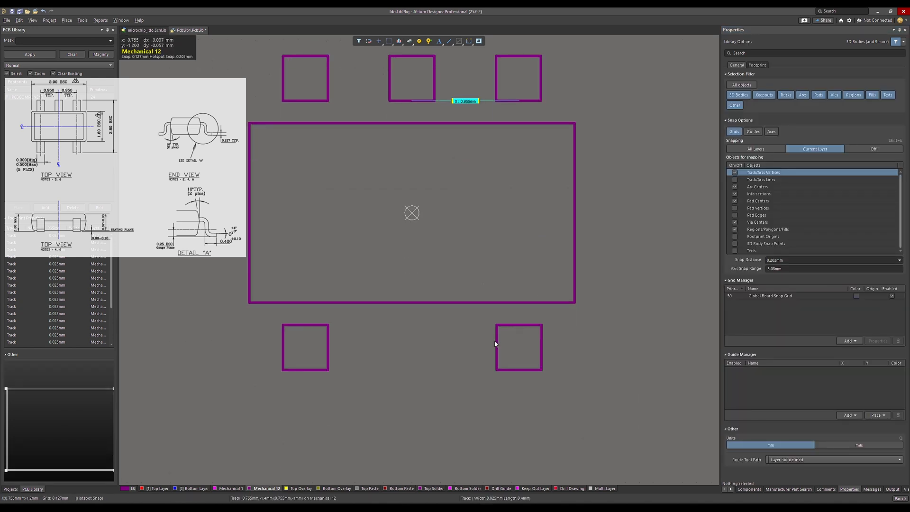
left_click(514, 371)
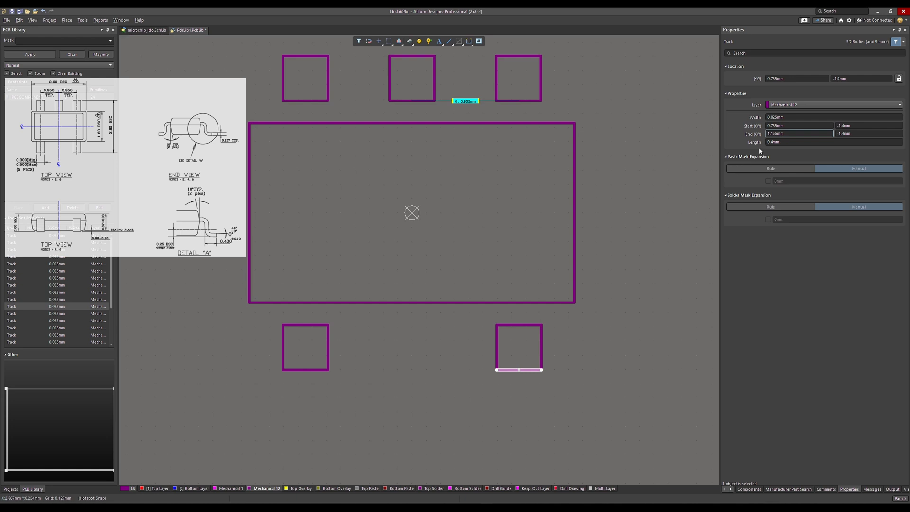
left_click(776, 133)
key("BackSpace")
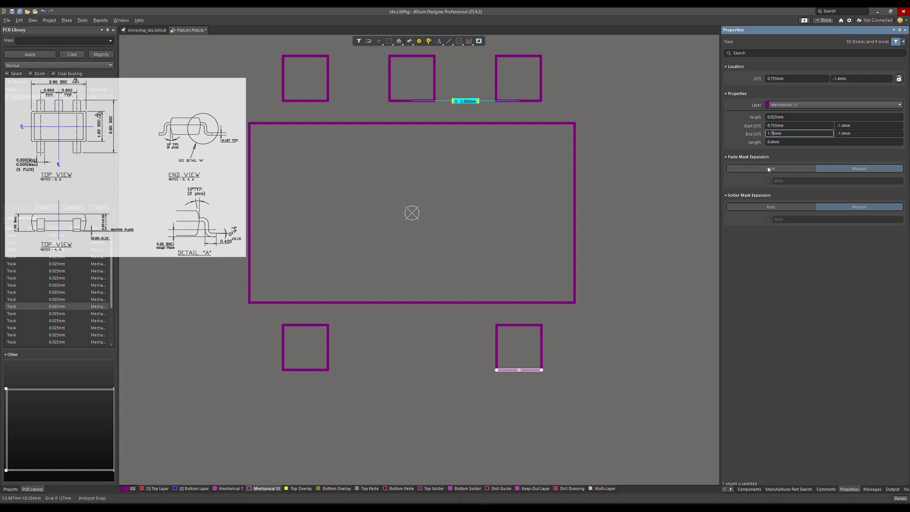
key("Return")
left_click(776, 125)
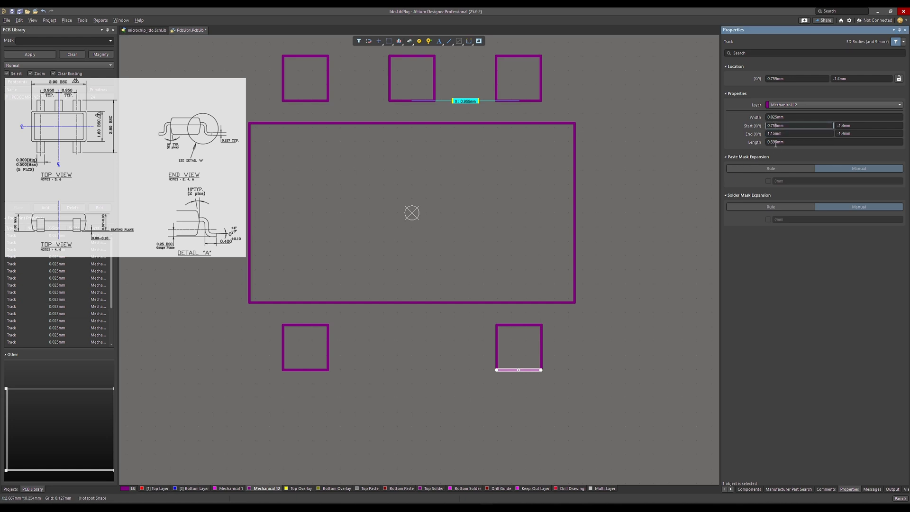
- Set the lower right lead's top edge to start X 0.75 mm and end X 1.15 mm
left_click(519, 325)
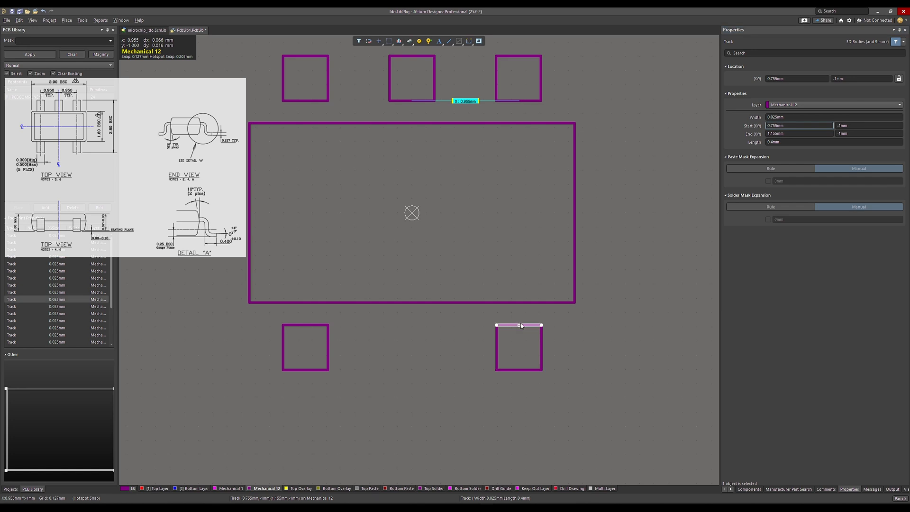
left_click(775, 126)
key("BackSpace")
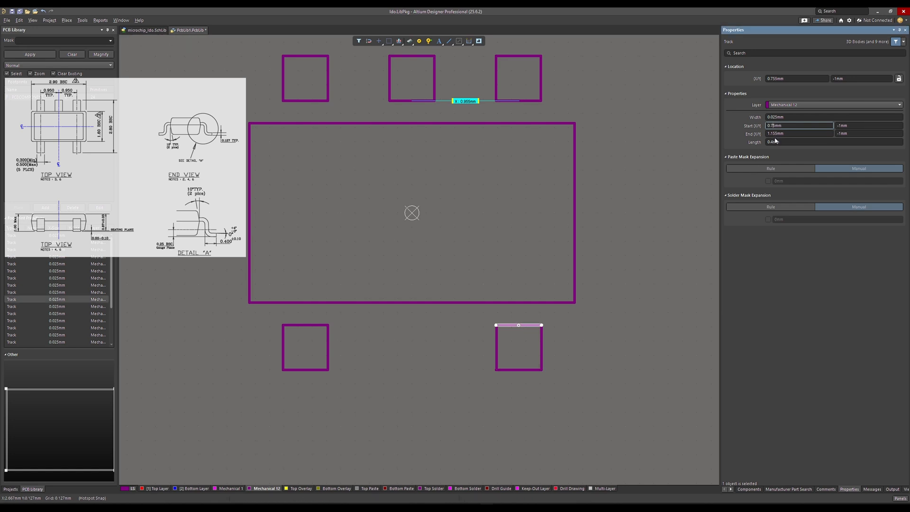
key("Return")
left_click(776, 134)
key("BackSpace")
key("Return")
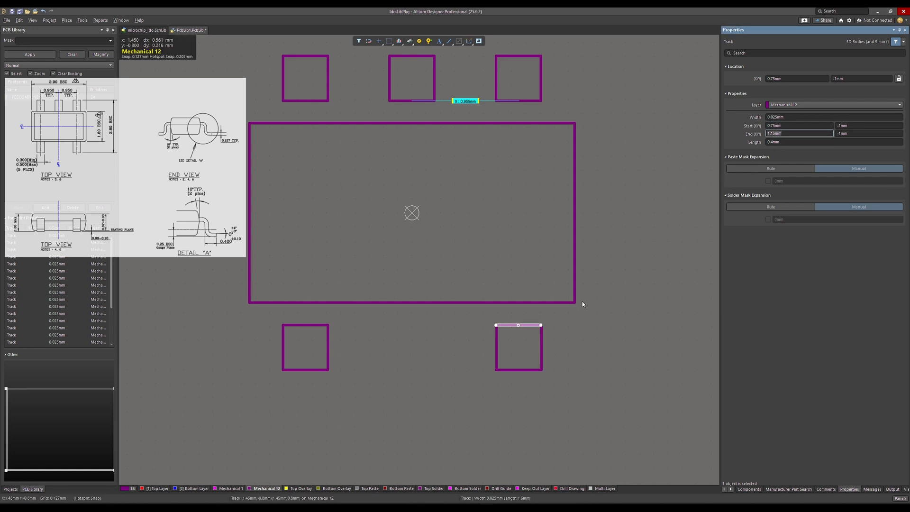
- Set both the start X and end X of the lower right lead's right edge to 1.15 mm
left_click(542, 344)
left_click(778, 133)
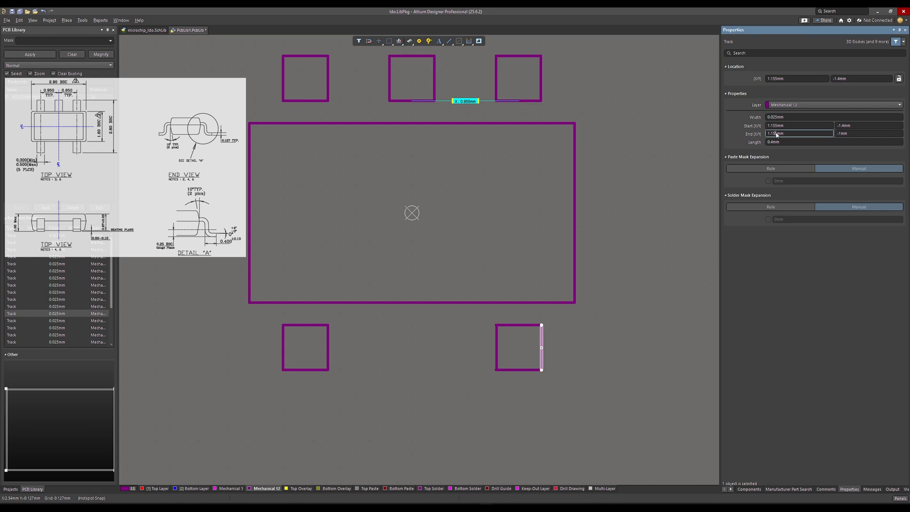
key("BackSpace")
key("Return")
left_click(775, 134)
key("BackSpace")
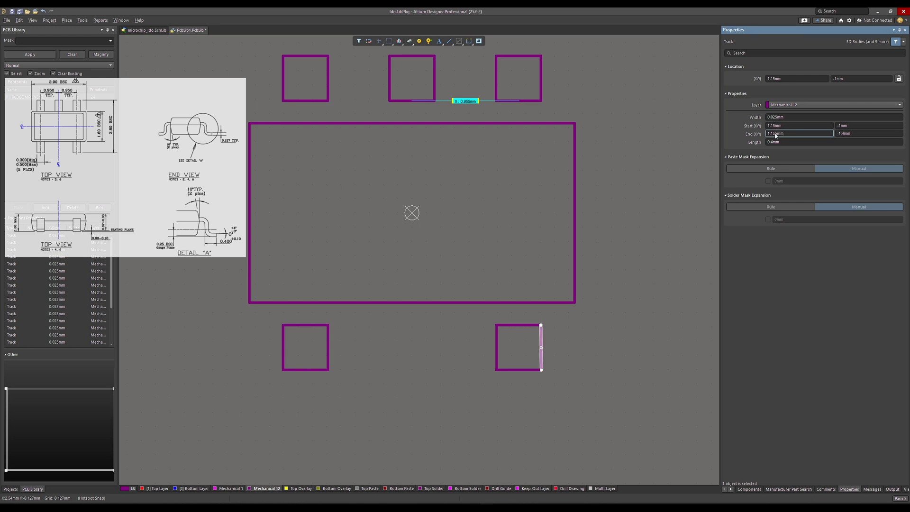
key("Return")
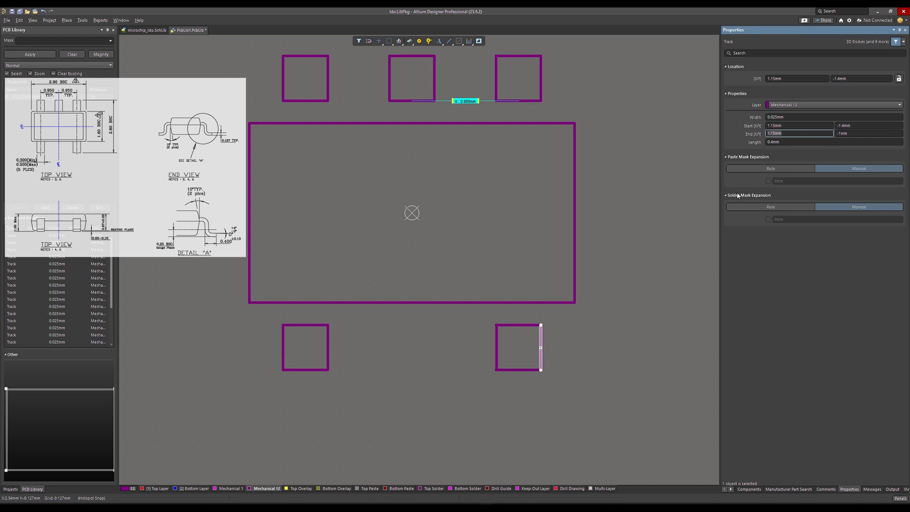
- Set both X coordinates of the lower right lead's left edge to 0.75 mm and recheck the lead's right edge
left_click(504, 325)
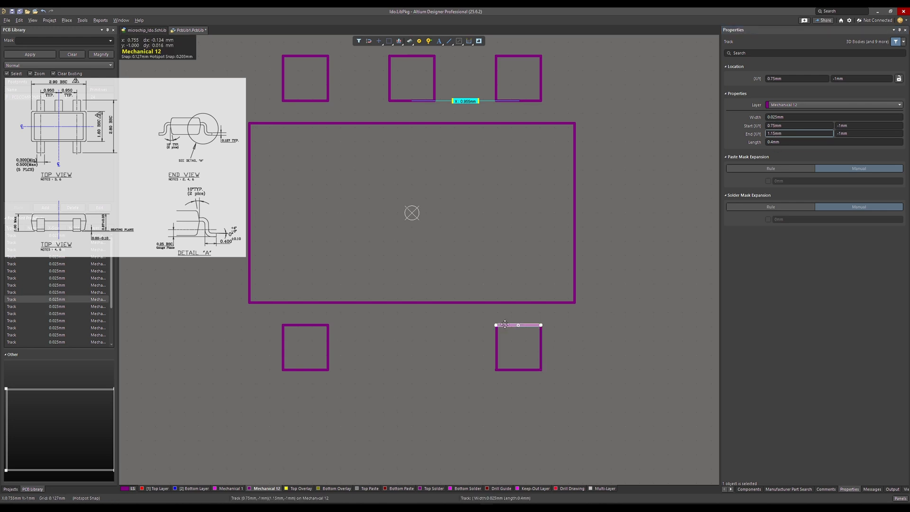
left_click(496, 348)
left_click(498, 343)
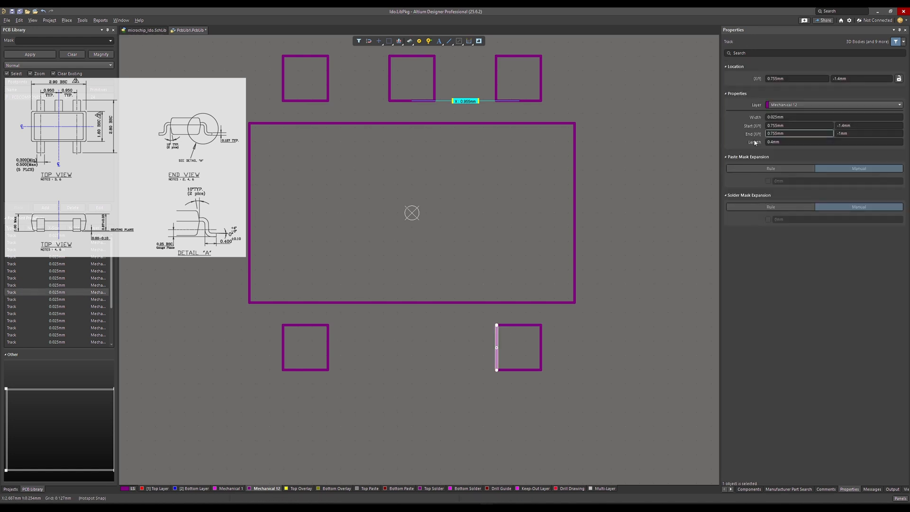
left_click(775, 126)
key("BackSpace")
key("Return")
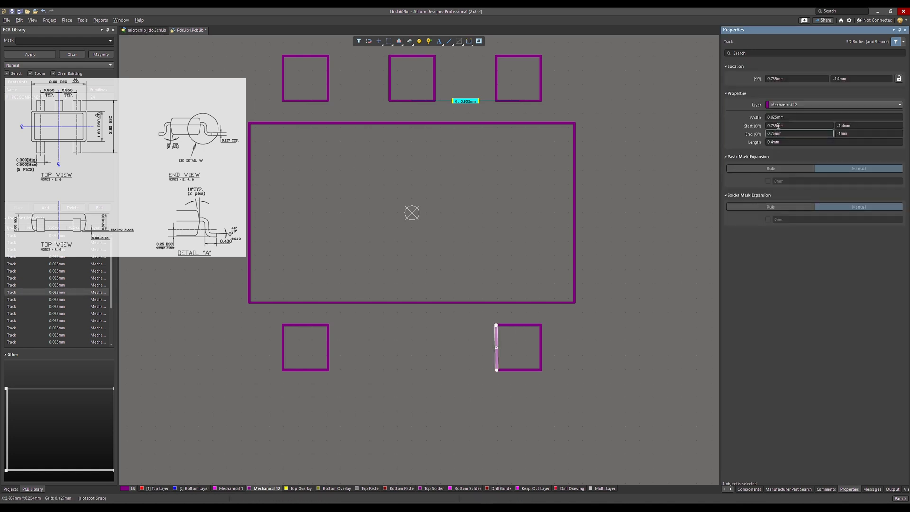
type("0.75")
key("Return")
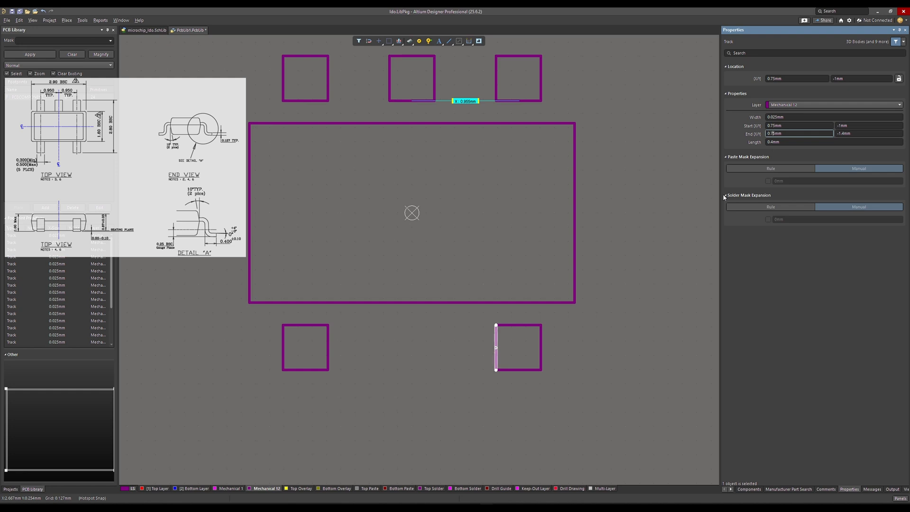
left_click(542, 348)
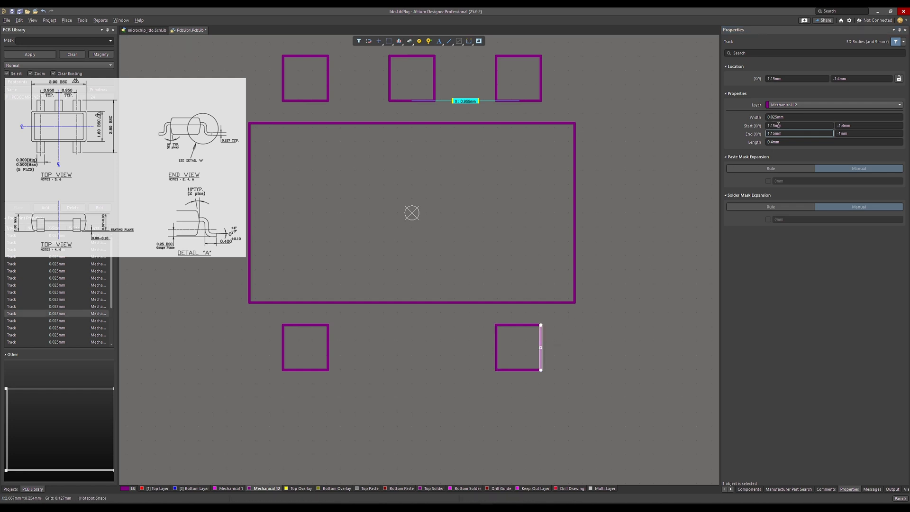
left_click(563, 362)
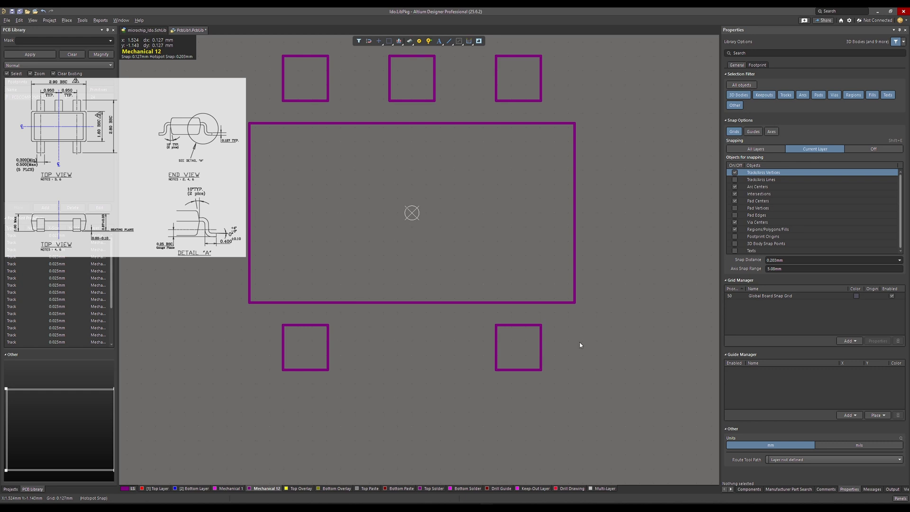
- Measure the pitch from the upper middle lead to the upper right and upper left leads, between their bottom-edge midpoints
scroll(592, 334, "up", 1)
scroll(593, 334, "down", 1, "ctrl")
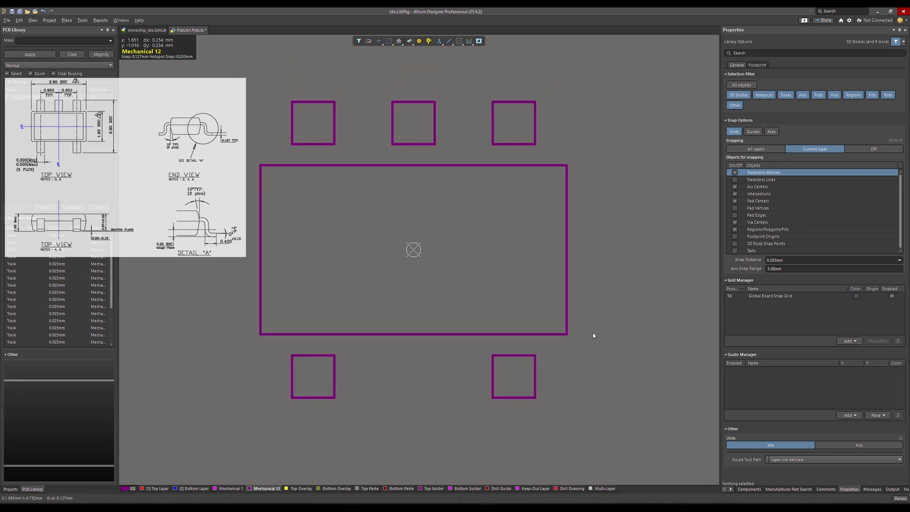
key("ctrl+m")
left_click(418, 144)
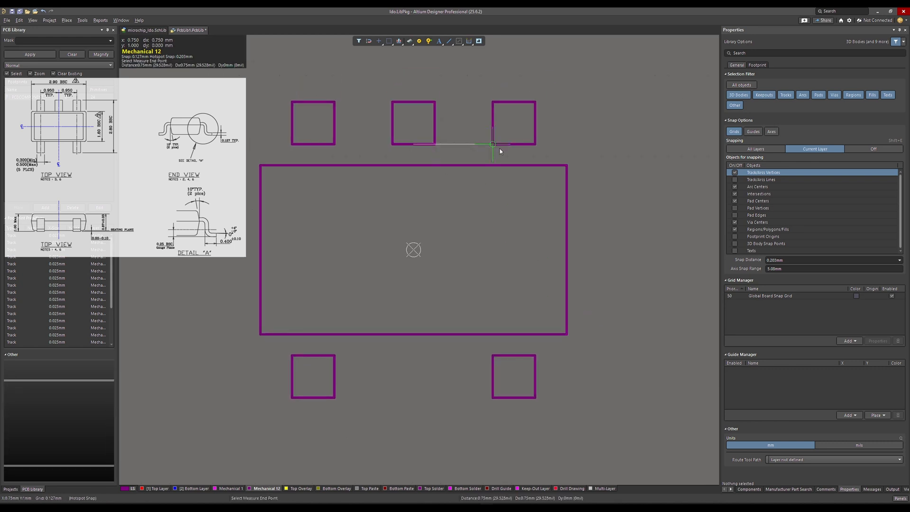
left_click(514, 145)
left_click(501, 281)
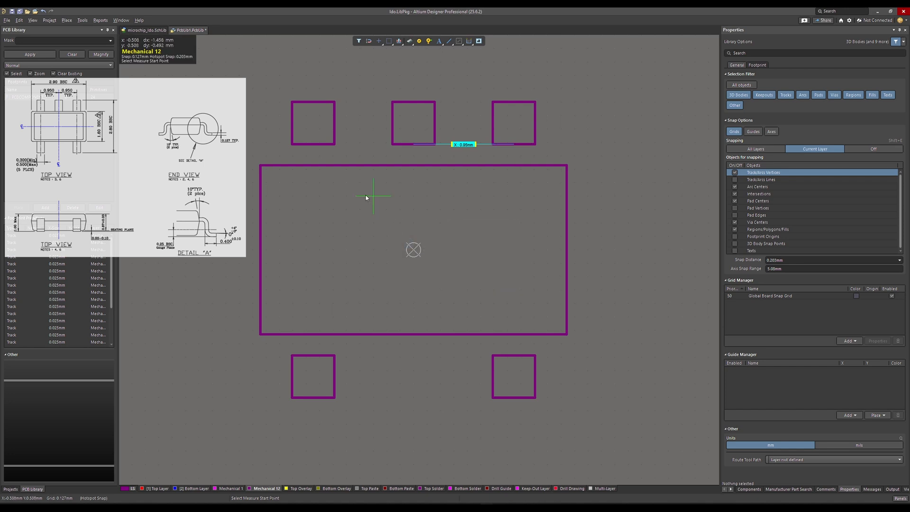
left_click(313, 144)
left_click(414, 144)
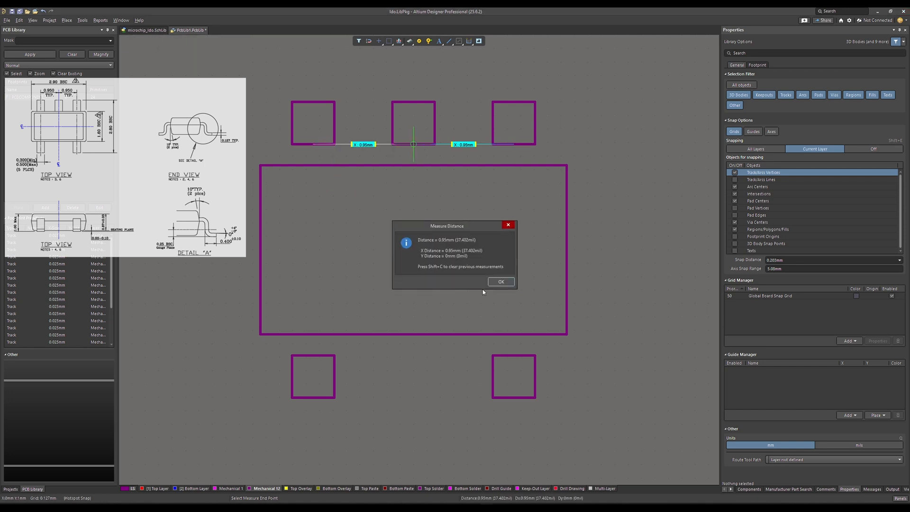
key("Return")
- Measure the body outline and the lower right lead diagonally from upper left to lower right corner
left_click(260, 165)
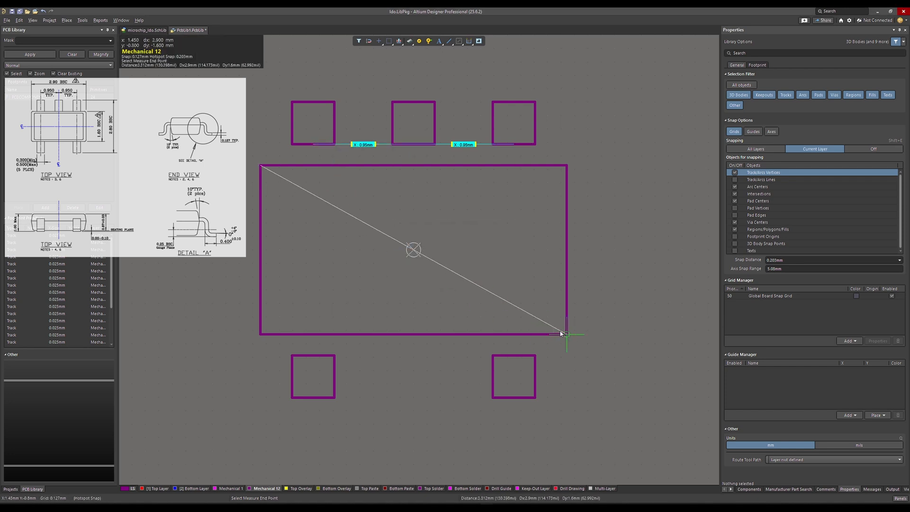
left_click(567, 334)
left_click(502, 281)
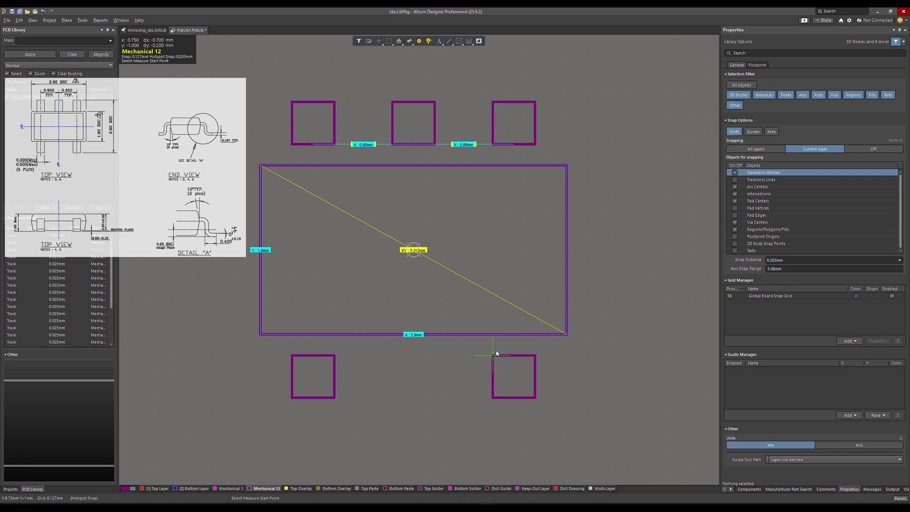
left_click(493, 355)
left_click(534, 397)
left_click(501, 282)
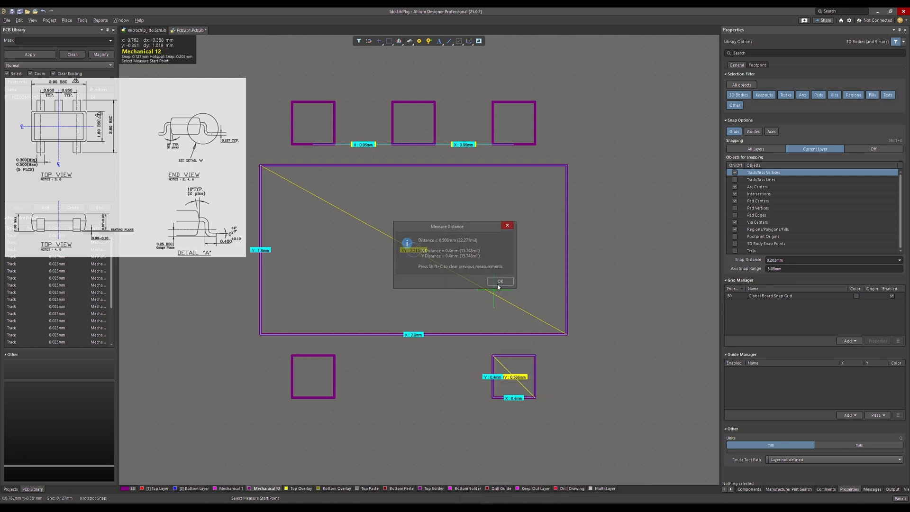
- Measure the overall lead span from the lower left lead's bottom edge to the upper left lead's top edge
left_click(313, 397)
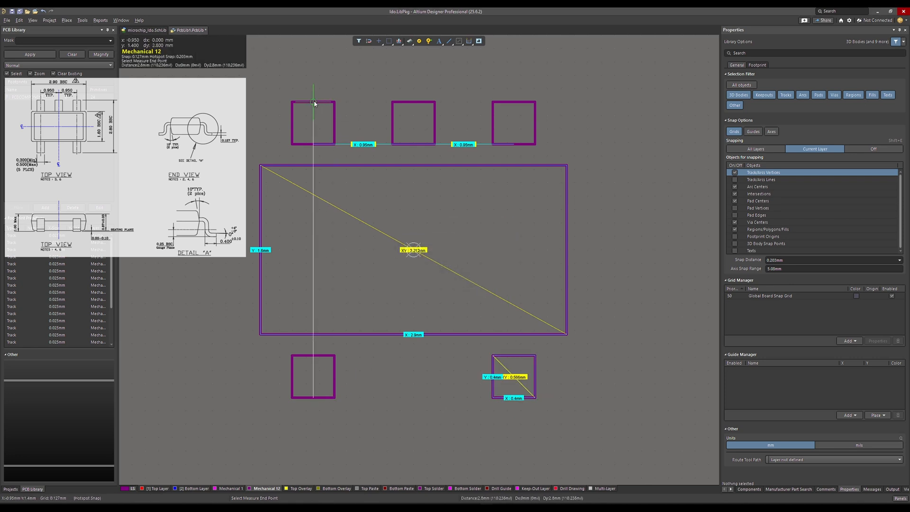
left_click(313, 102)
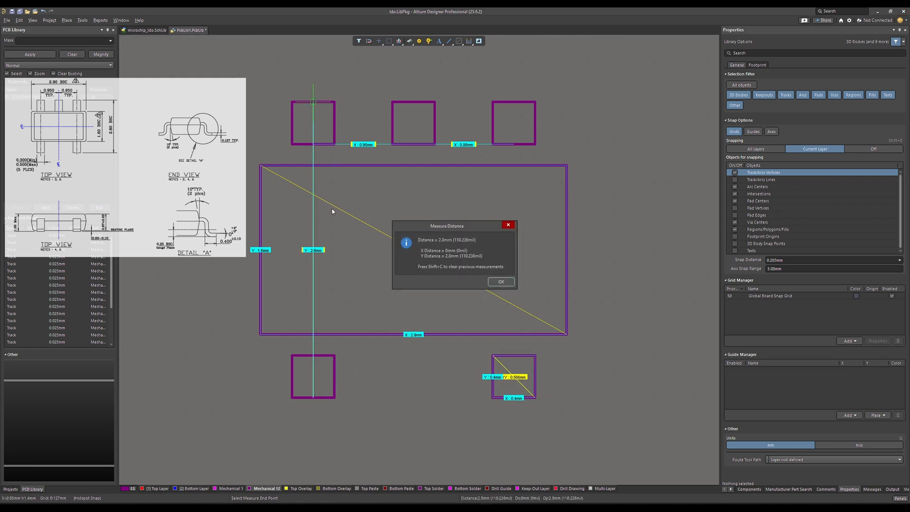
left_click(501, 282)
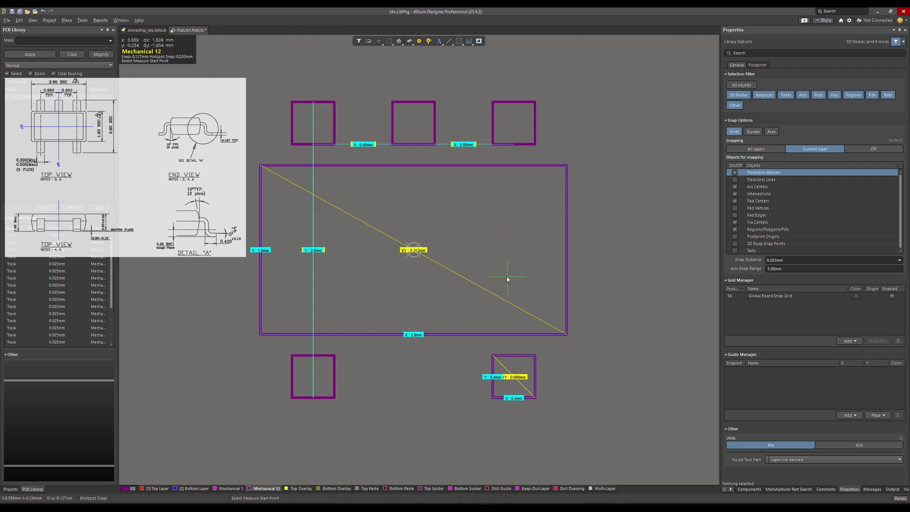
scroll(421, 317, "up", 2, "ctrl")
scroll(431, 311, "down", 3, "ctrl")
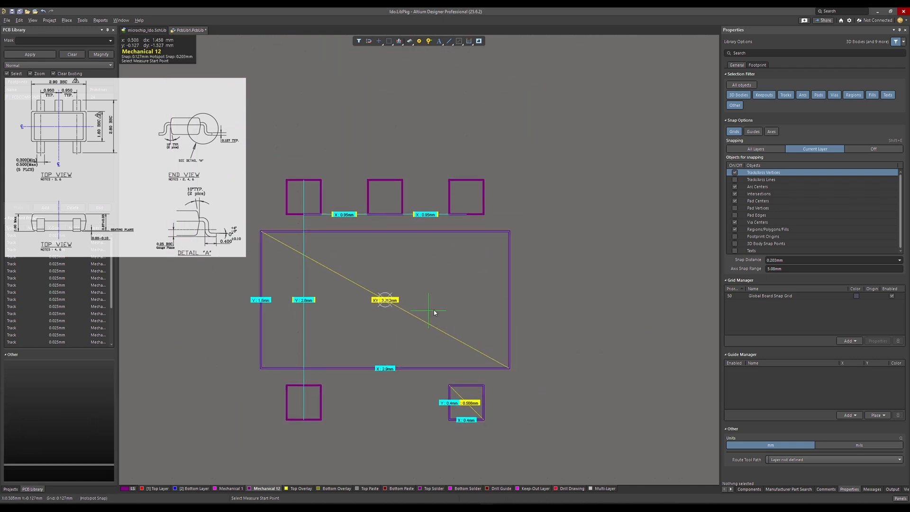
scroll(427, 309, "up", 2, "ctrl")
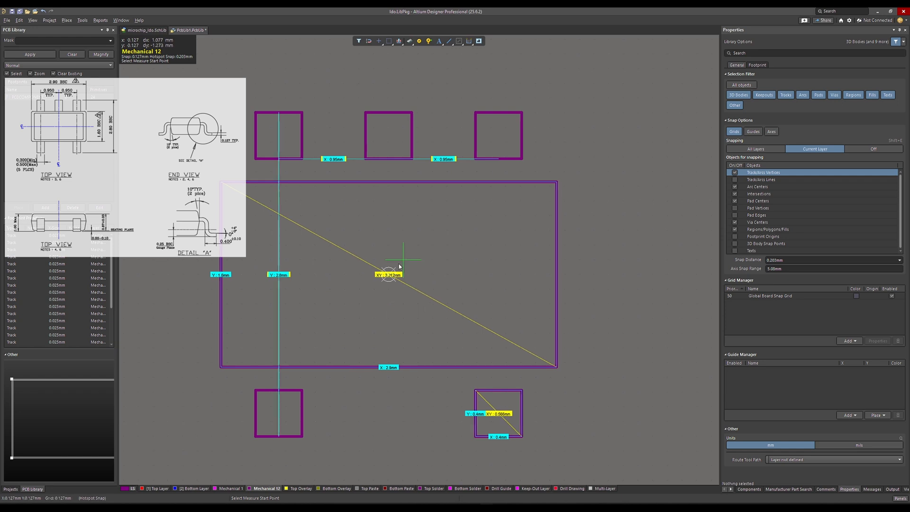
- End the measuring command and clear all distance measurements from the footprint drawing
right_click_drag(393, 264, 399, 263)
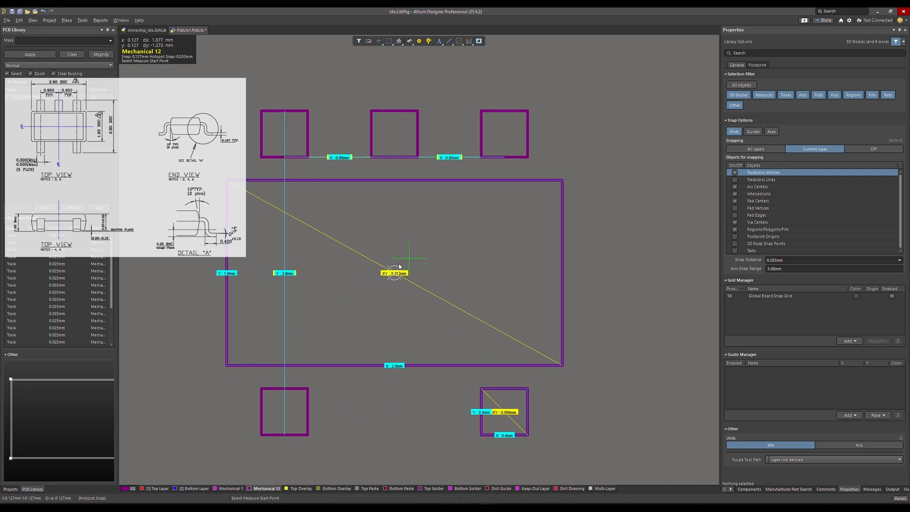
key("Escape")
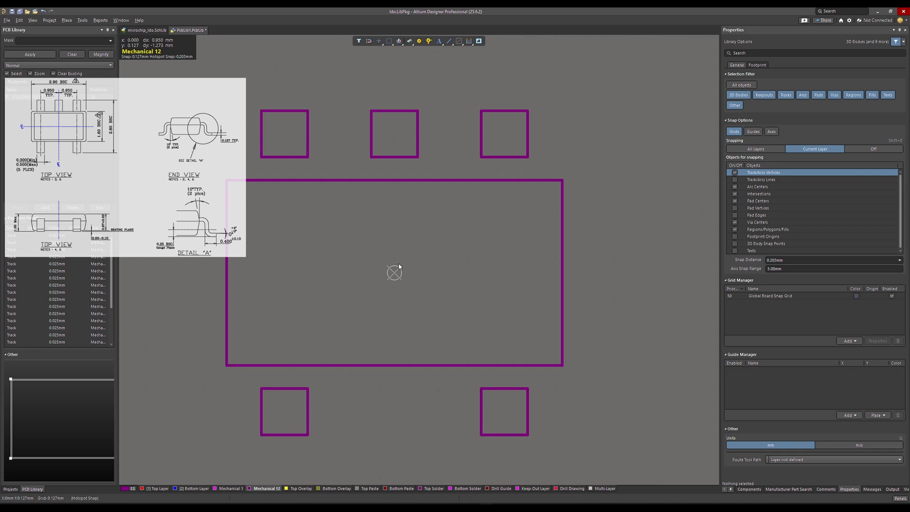
scroll(425, 238, "down", 1)
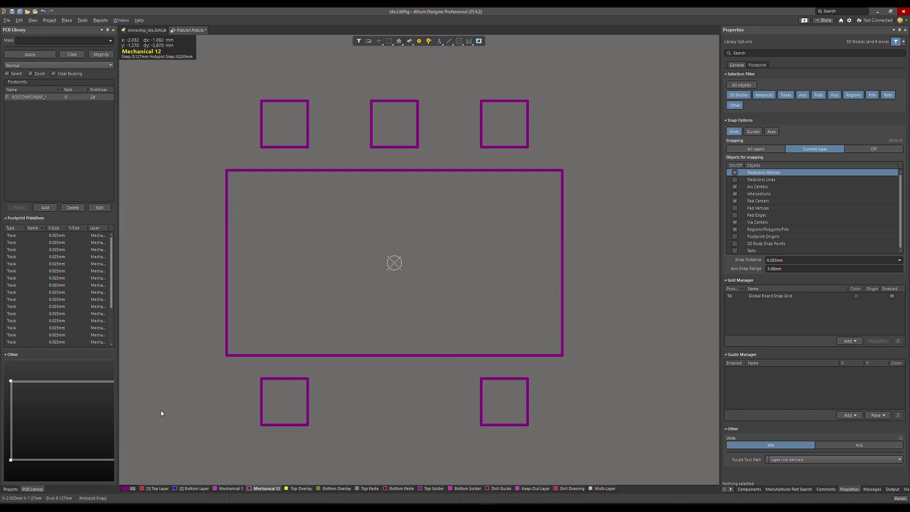
- Start placing a pad on the Top Layer with an X size of 0.66 mm and a Y size of 1 mm
left_click(159, 489)
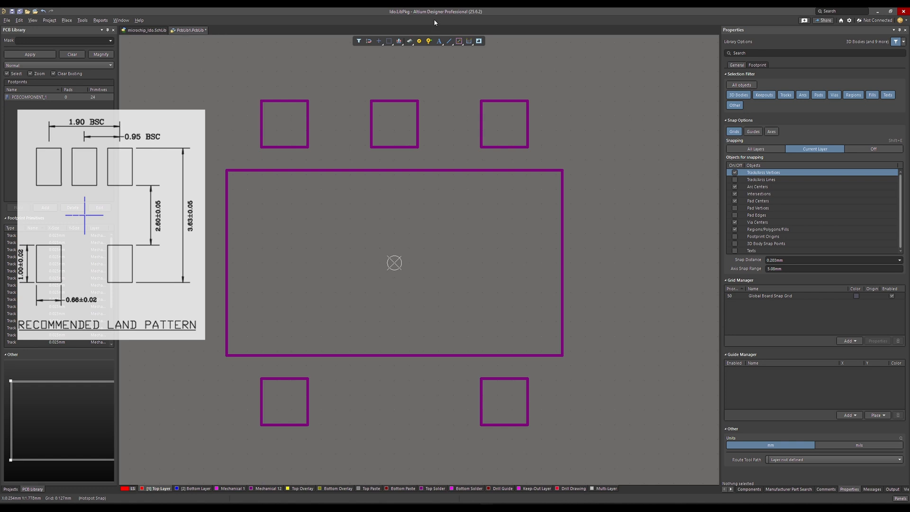
left_click(418, 43)
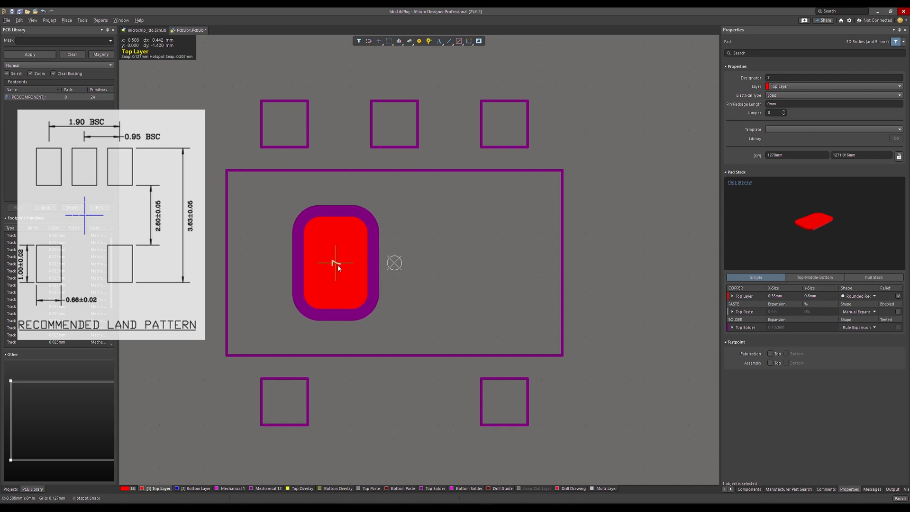
key("Tab")
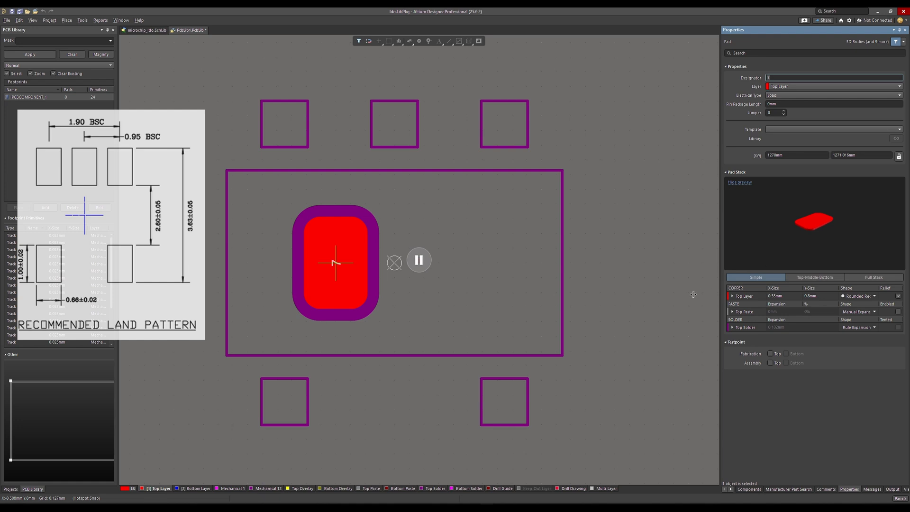
left_click(788, 294)
type("0.66")
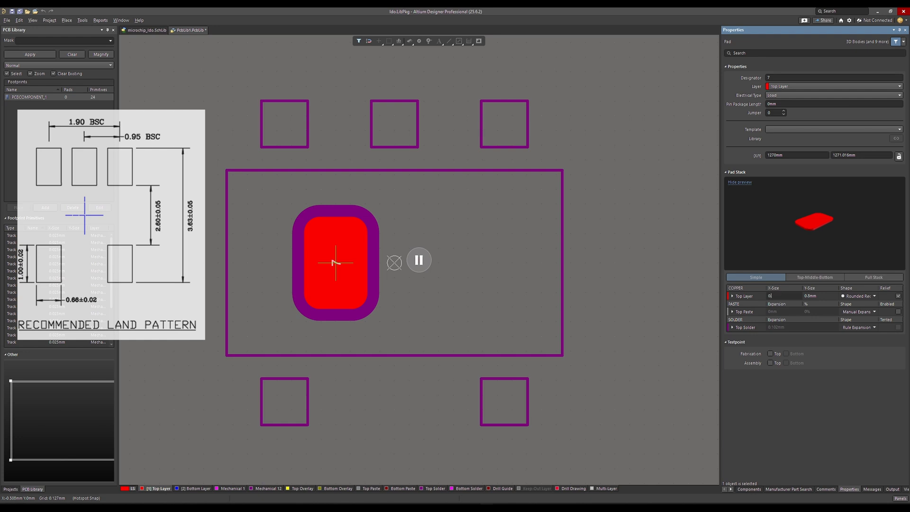
left_click(820, 296)
type("1")
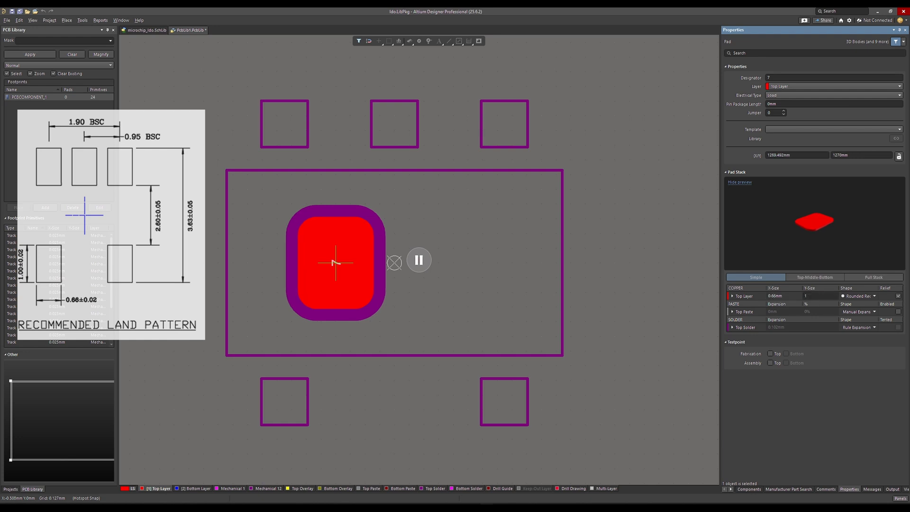
- Give the pad a Rounded Rectangle shape and designator 1, and resume placement
left_click(873, 297)
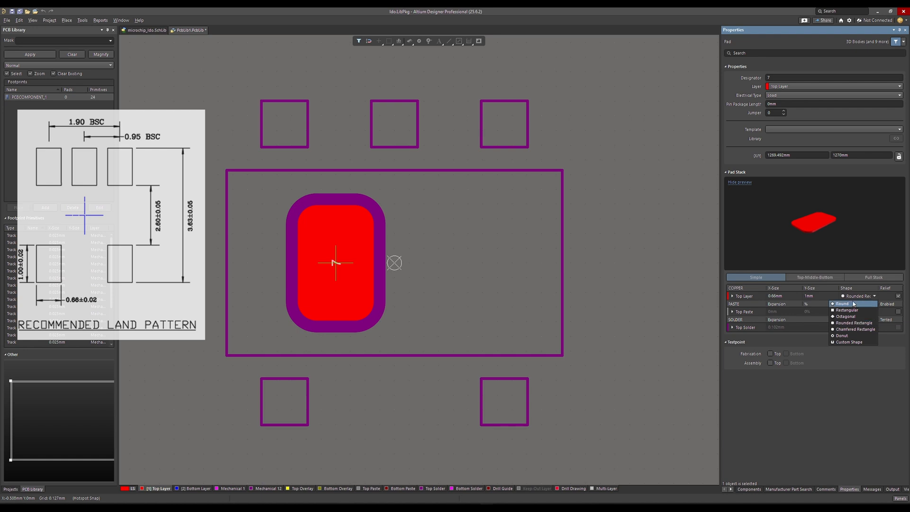
left_click(862, 325)
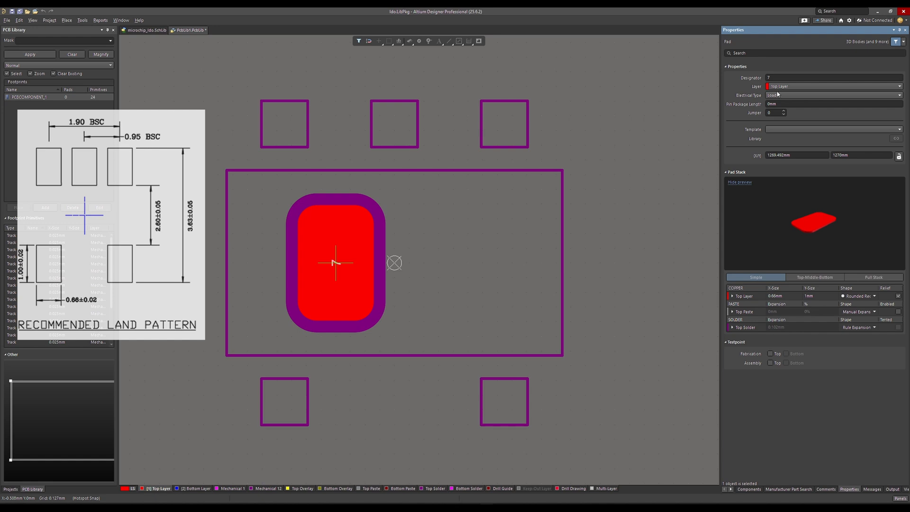
left_click(773, 77)
left_click(419, 261)
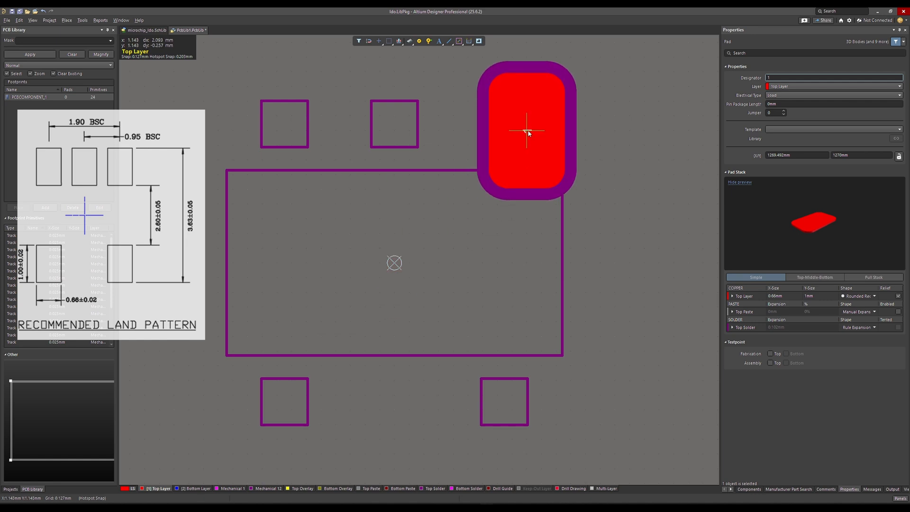
- Place pads 1, 2 and 3 roughly over the upper leads from right to left, and pads 4 and 5 over the lower left and lower right leads
scroll(511, 130, "up", 1)
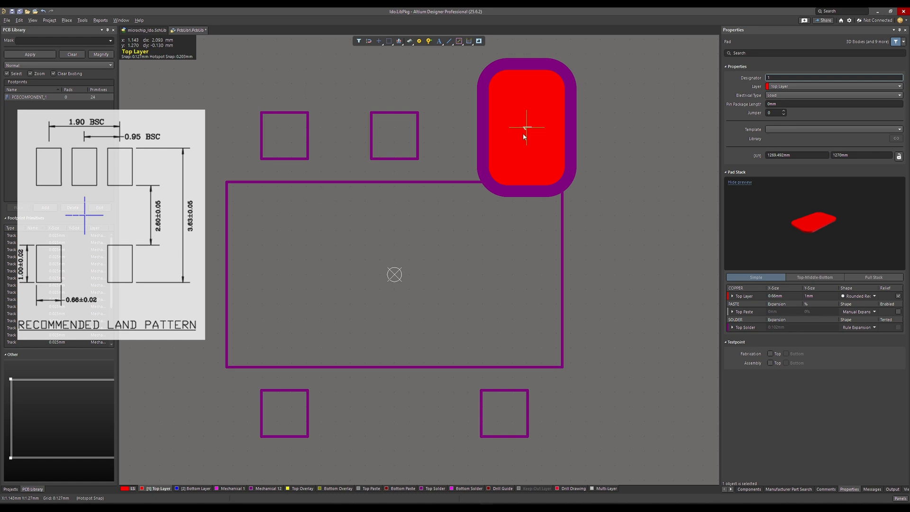
left_click(523, 120)
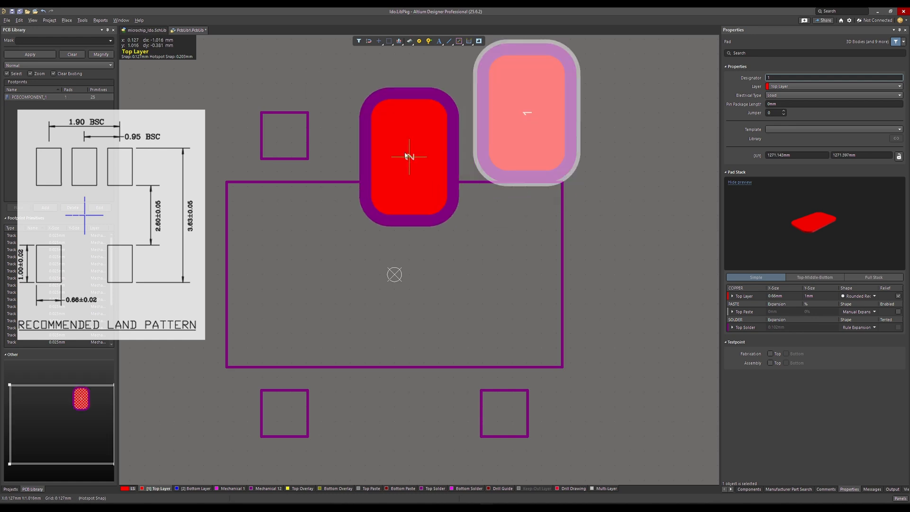
left_click(395, 156)
left_click(277, 157)
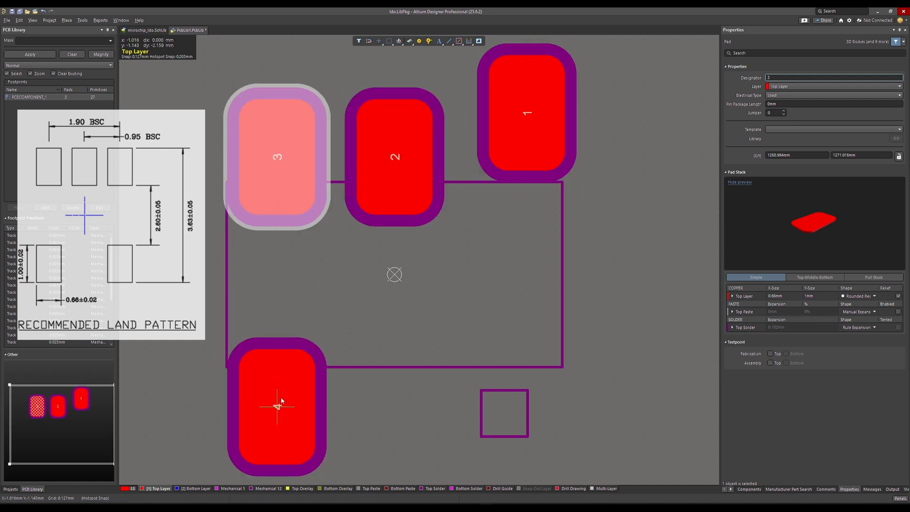
left_click(277, 421)
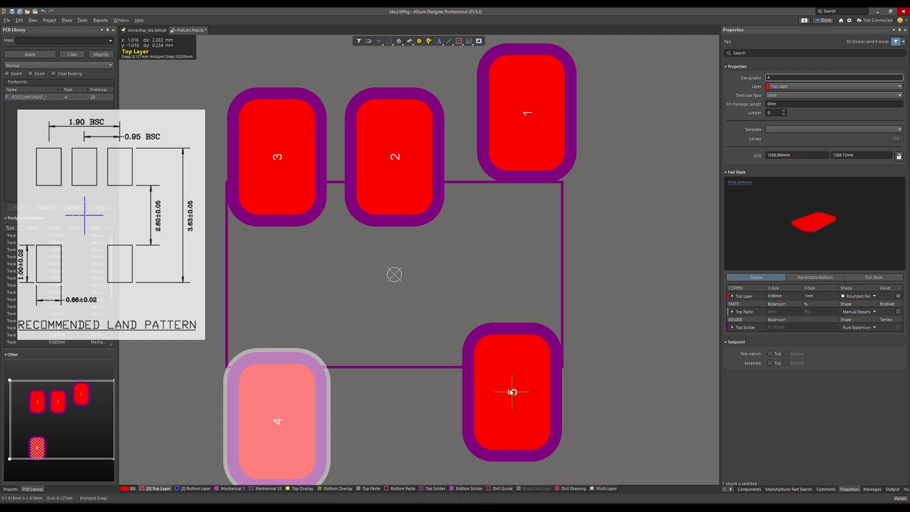
left_click(512, 391)
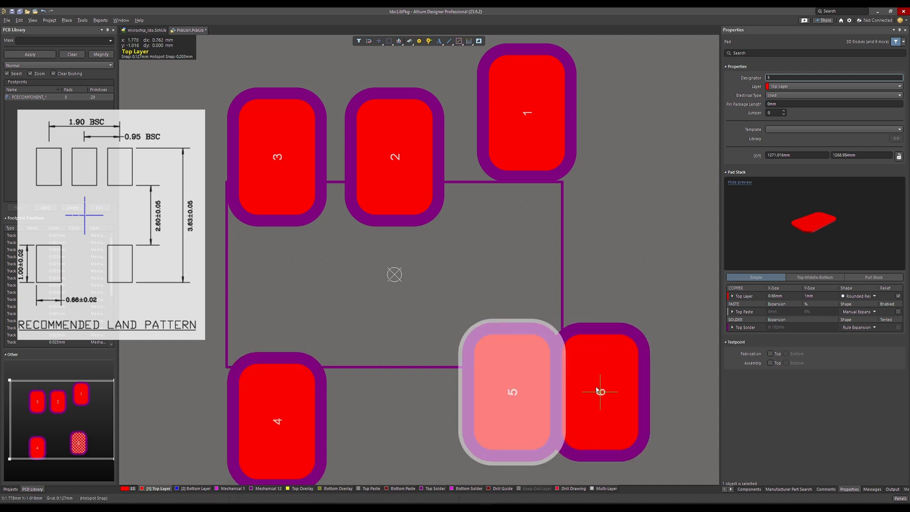
right_click(596, 387)
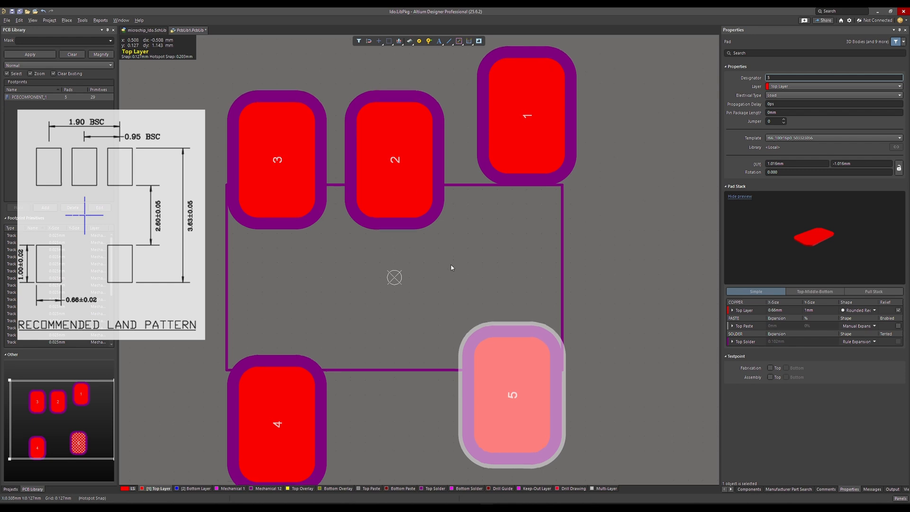
- Set the X coordinate of pad 3 to -0.95 mm
scroll(418, 372, "up", 1)
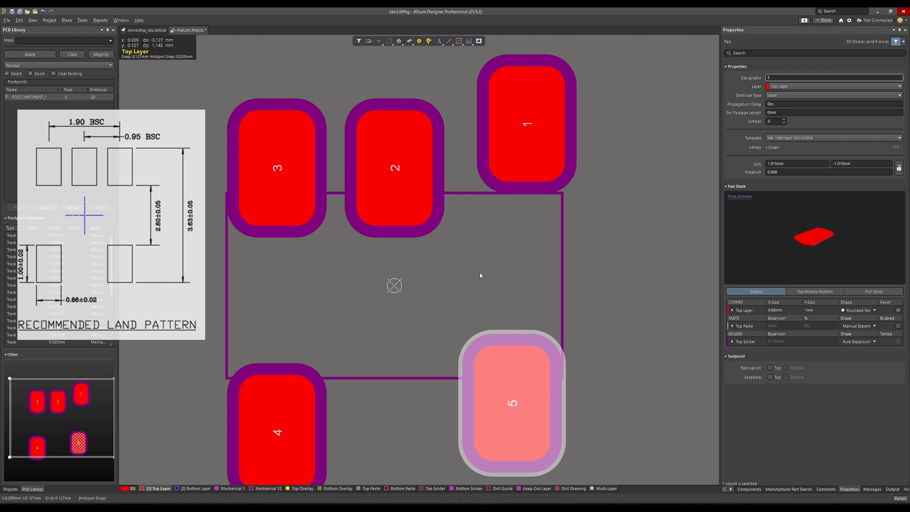
left_click(415, 192)
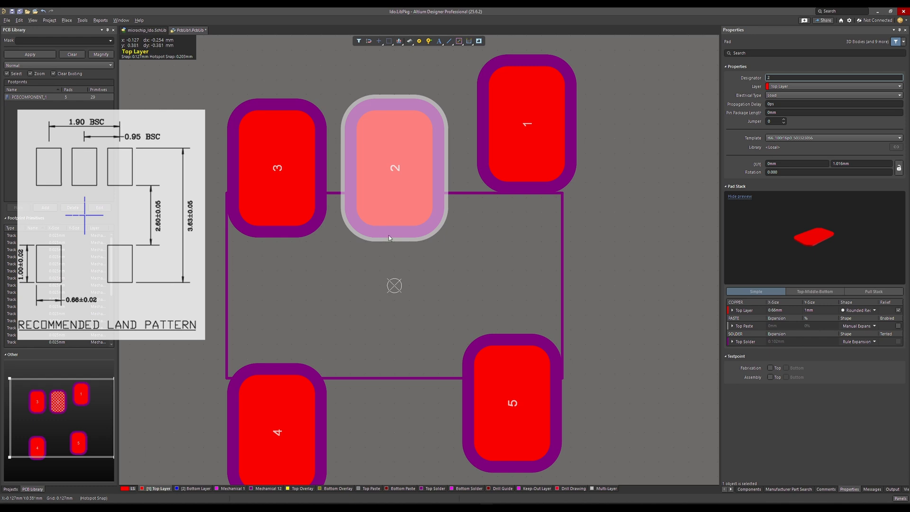
left_click(507, 149)
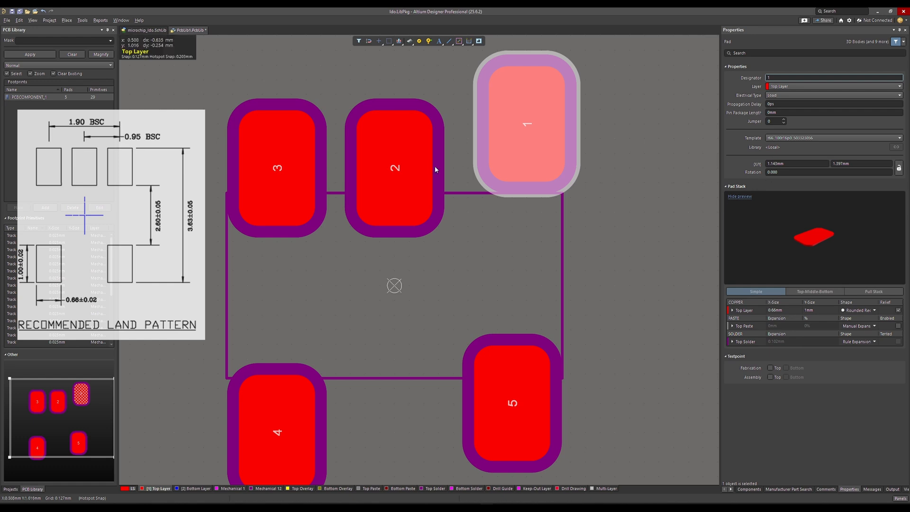
left_click(291, 171)
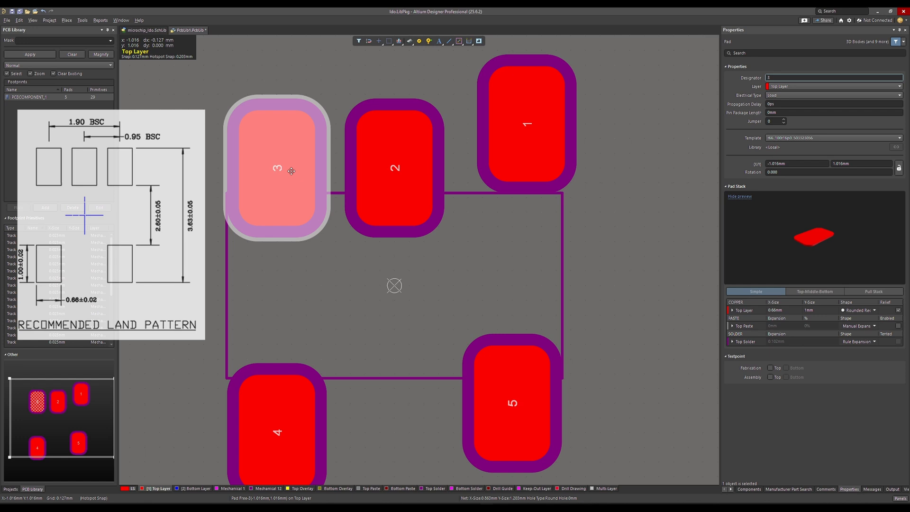
left_click(785, 164)
type("-0.95")
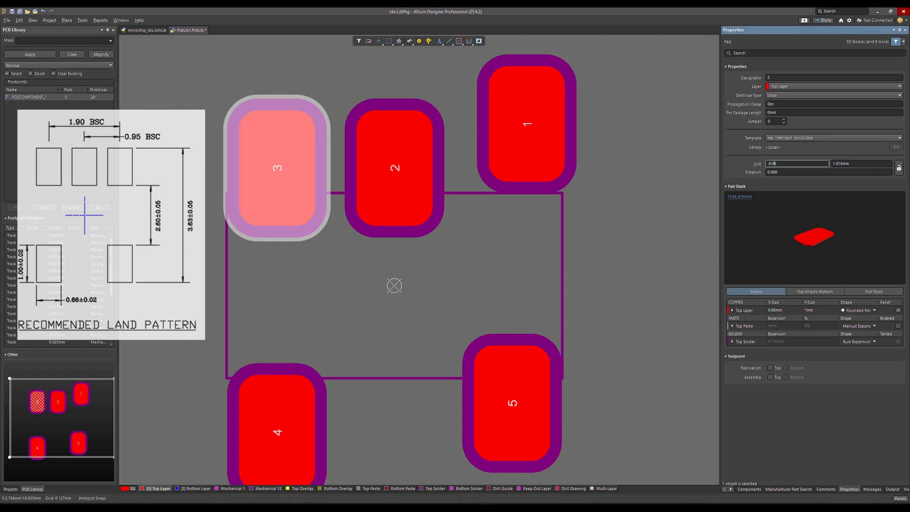
key("Return")
- Set the X coordinate of pad 1 to 0.95 mm
left_click(541, 158)
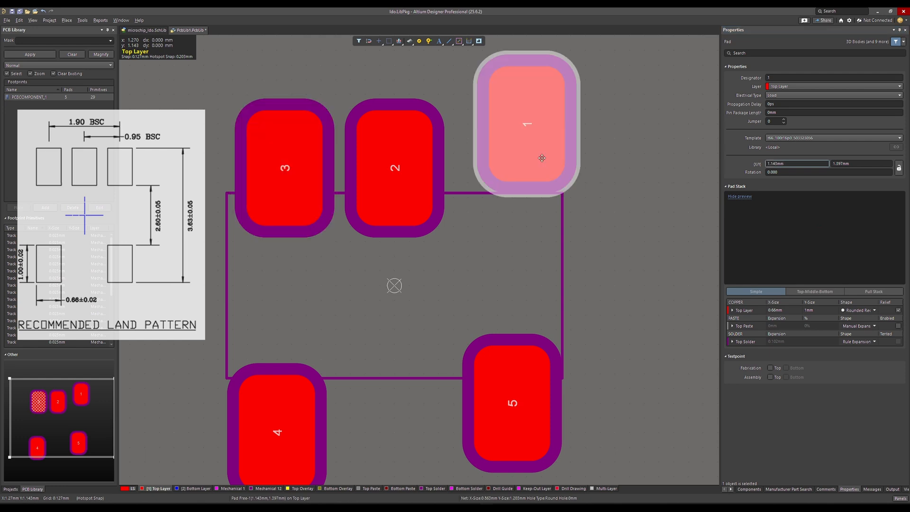
left_click(792, 163)
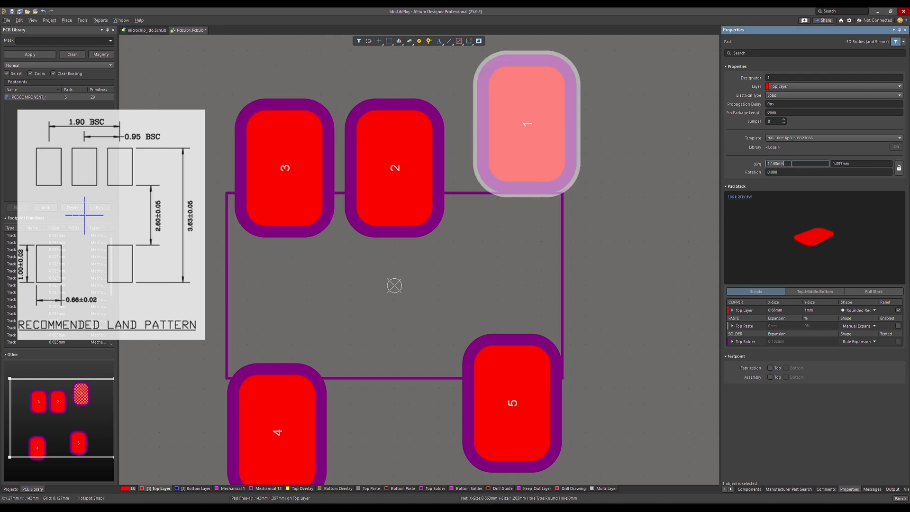
type("0.95")
key("Return")
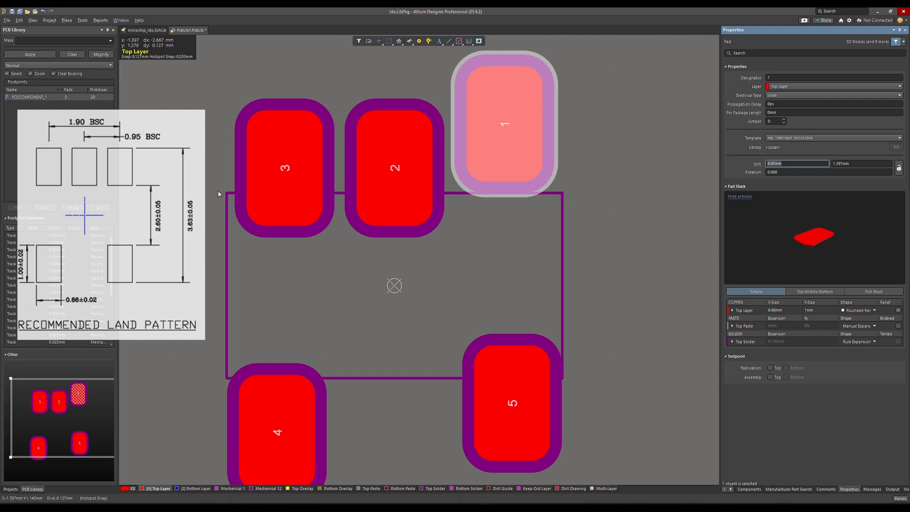
left_click_drag(211, 72, 342, 441)
left_click(342, 441)
scroll(344, 366, "up", 2)
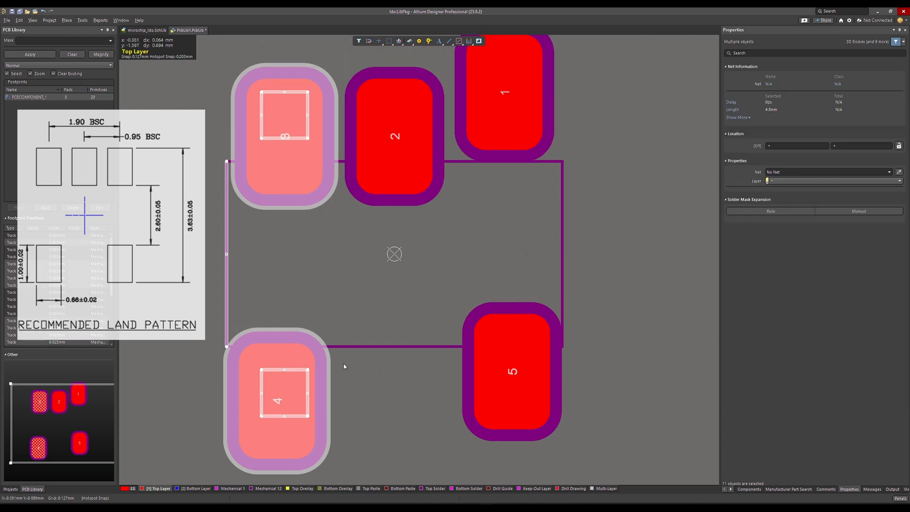
left_click(309, 287)
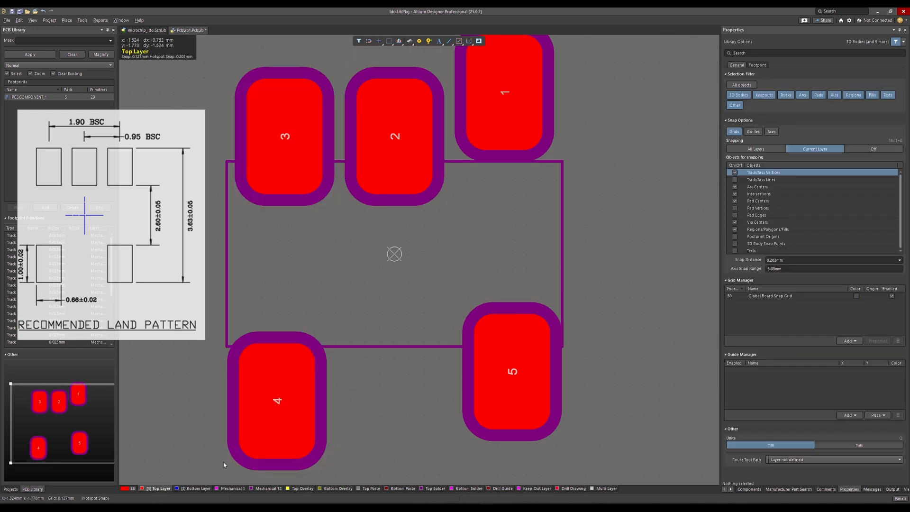
- Align pad 4 vertically under pad 3 using Align Right, and check pad 4's coordinates
left_click(259, 422)
left_click(307, 139, "shift")
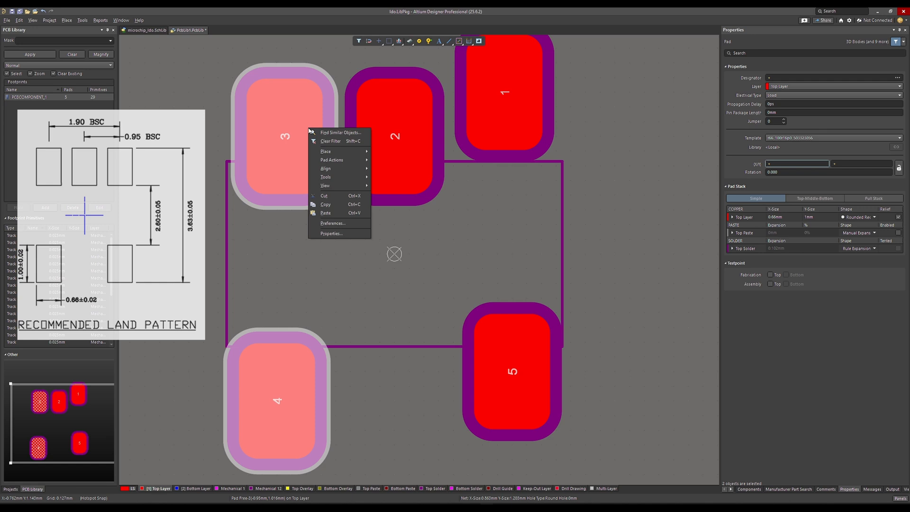
mouse_move(332, 170)
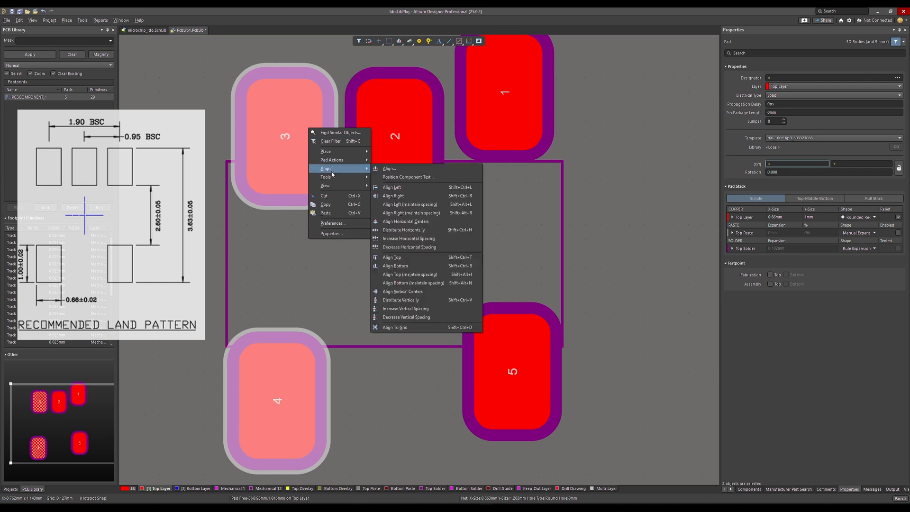
left_click(402, 199)
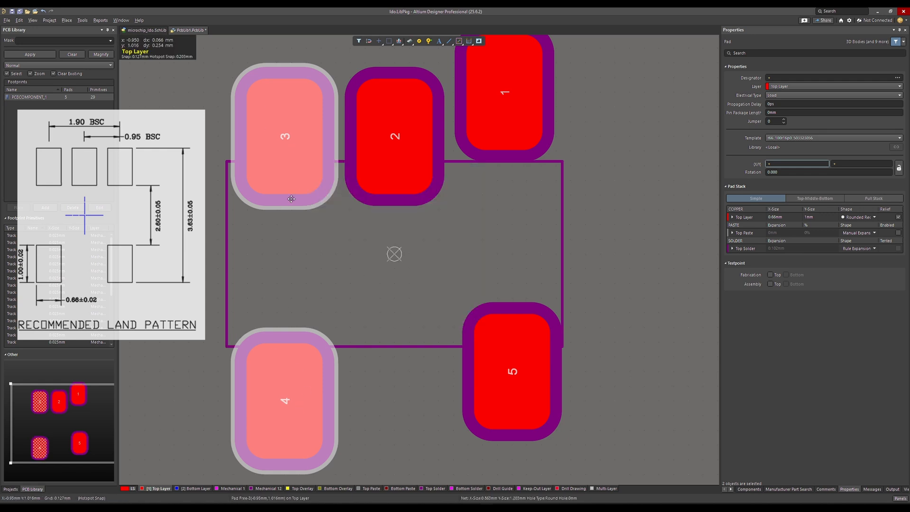
left_click(402, 406)
left_click(282, 404)
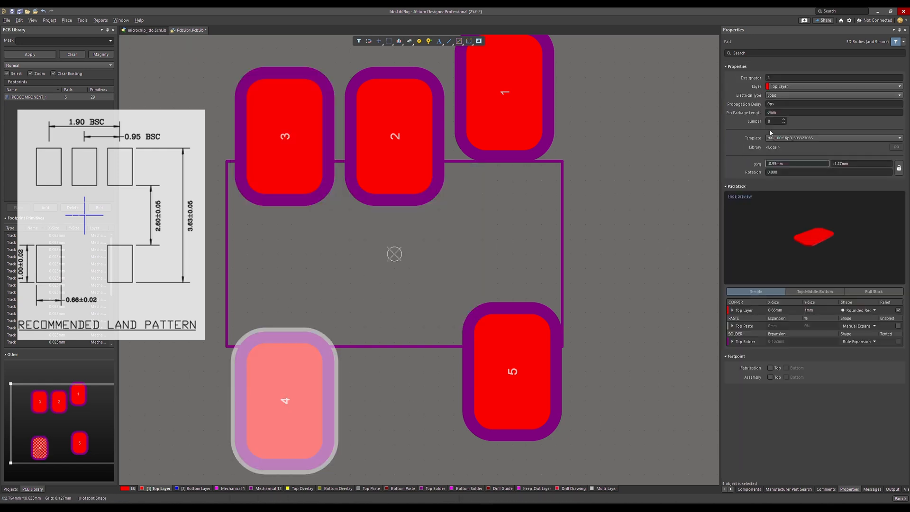
left_click(682, 200)
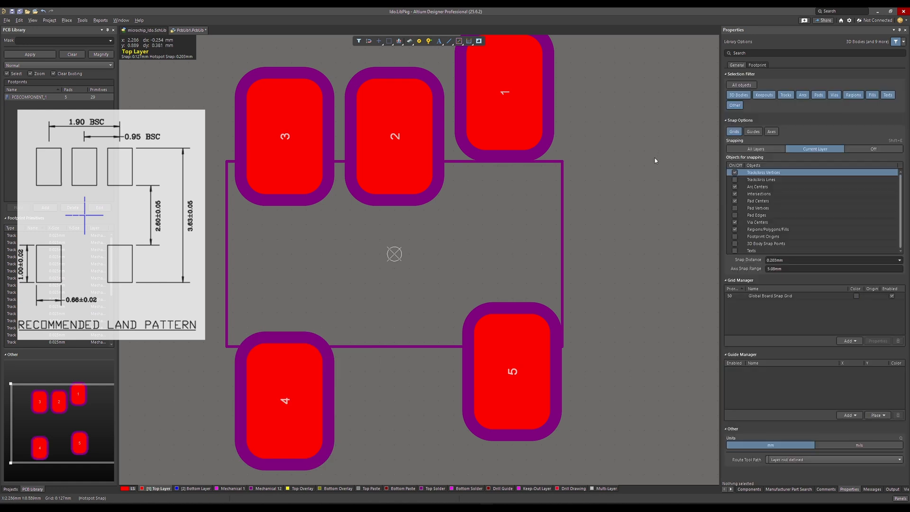
- Align pad 5 vertically under pad 1 using Align Left
scroll(653, 161, "up", 2)
left_click(524, 149)
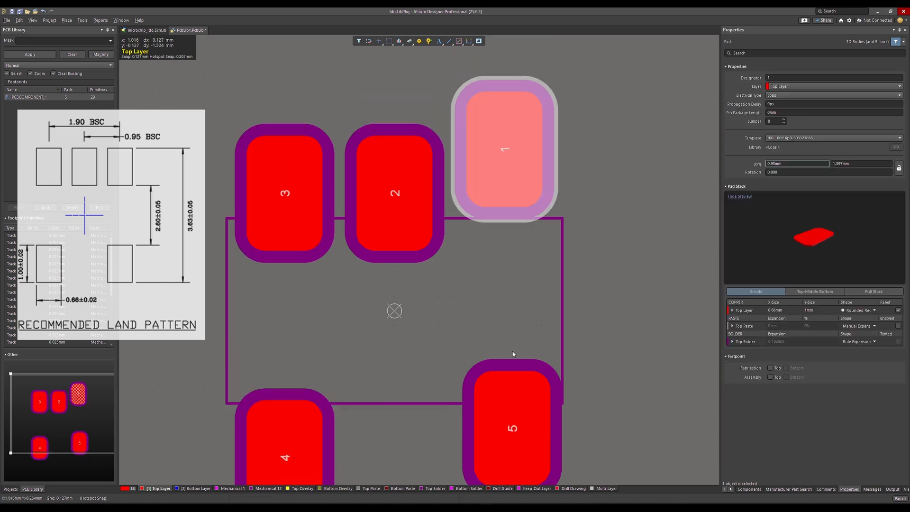
left_click(514, 448, "shift")
right_click(511, 161)
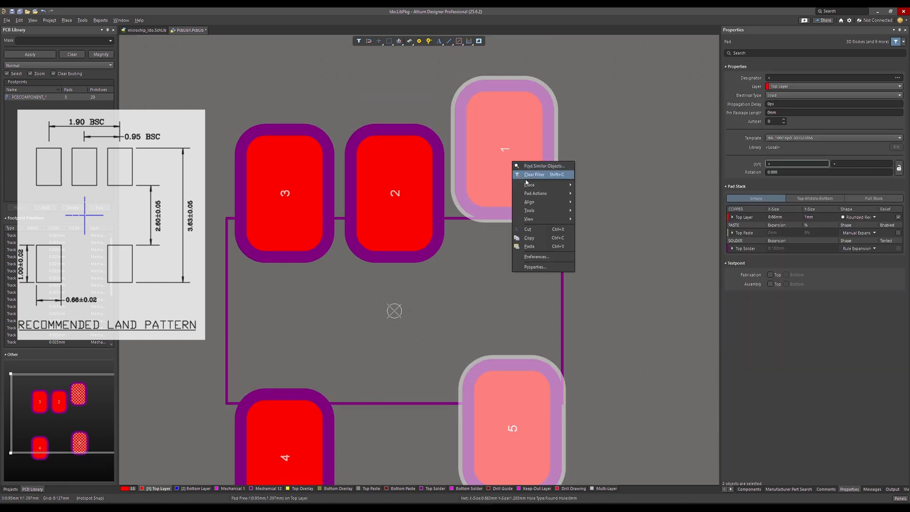
mouse_move(535, 204)
left_click(611, 221)
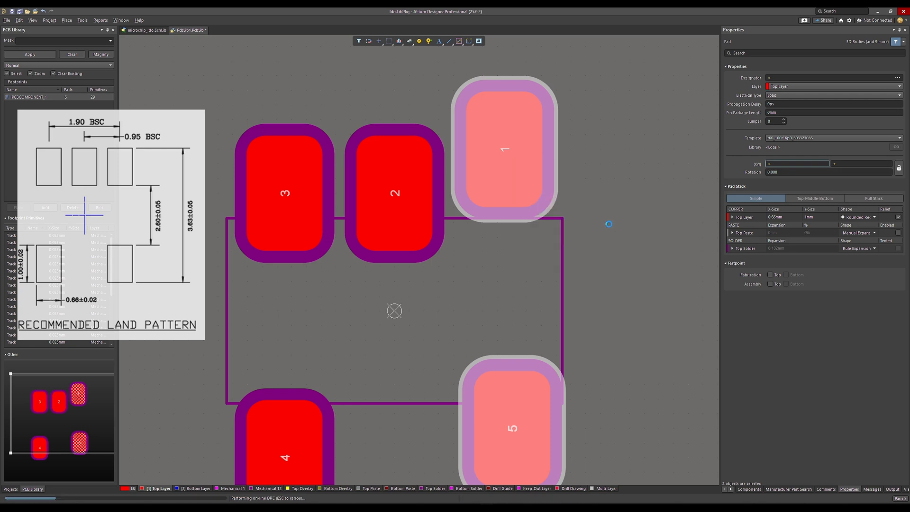
- Check the coordinates of pad 5
left_click(638, 312)
left_click(544, 433)
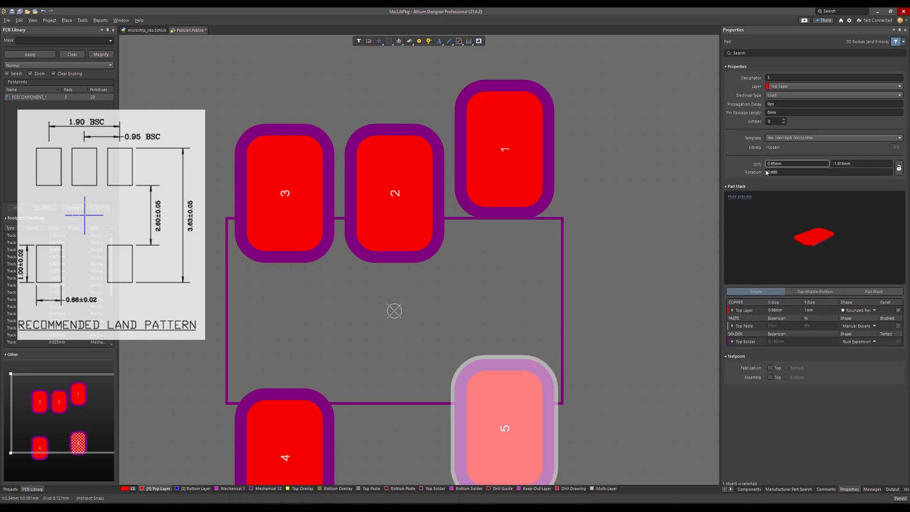
left_click(605, 289)
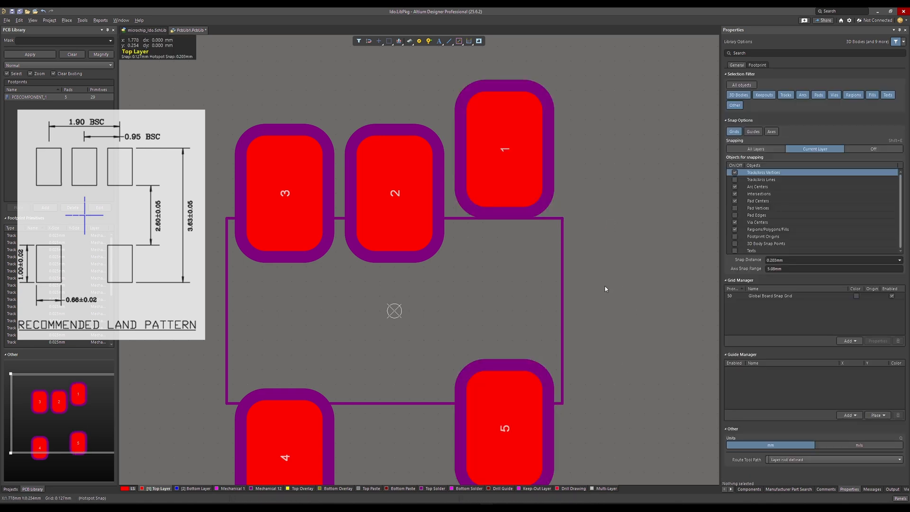
- Make Mechanical 12 the active layer and set the Y coordinate of pad 1 to 1.8 mm
scroll(605, 288, "down", 1)
scroll(605, 289, "down", 1)
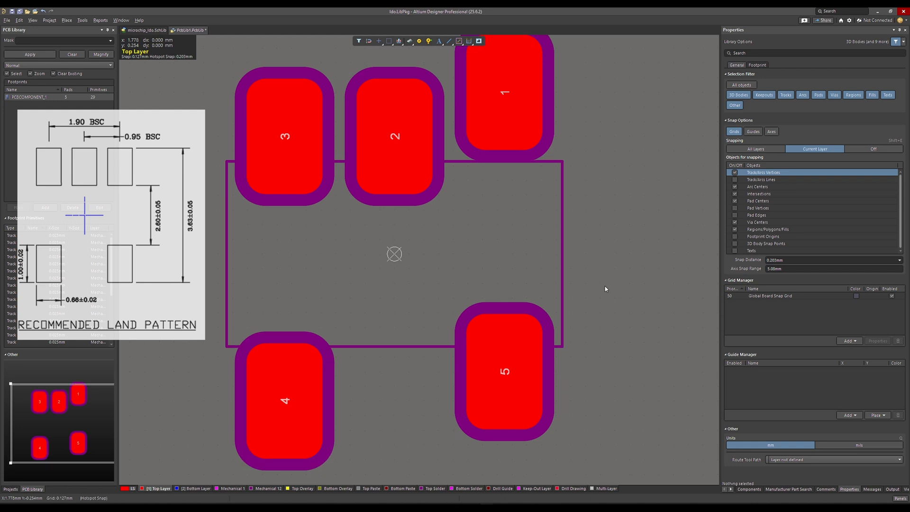
scroll(605, 289, "up", 1)
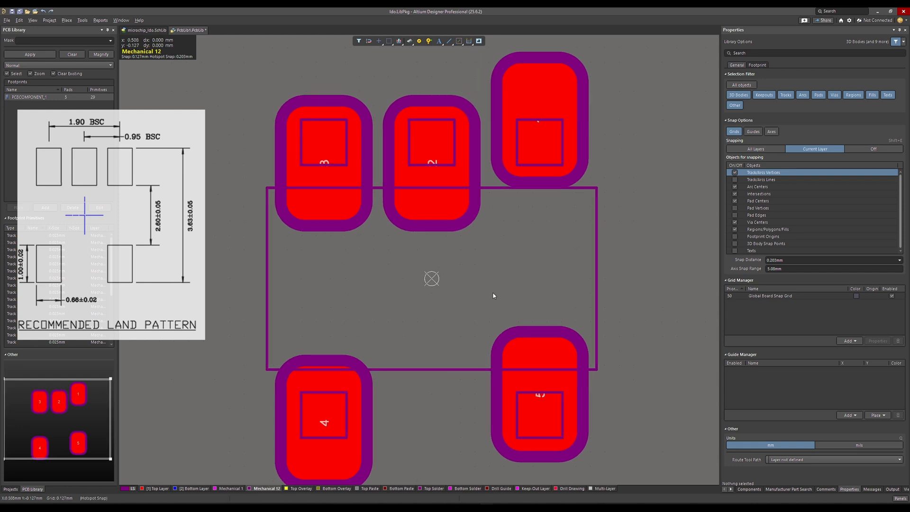
scroll(492, 295, "up", 2, "ctrl")
scroll(493, 295, "down", 2, "ctrl")
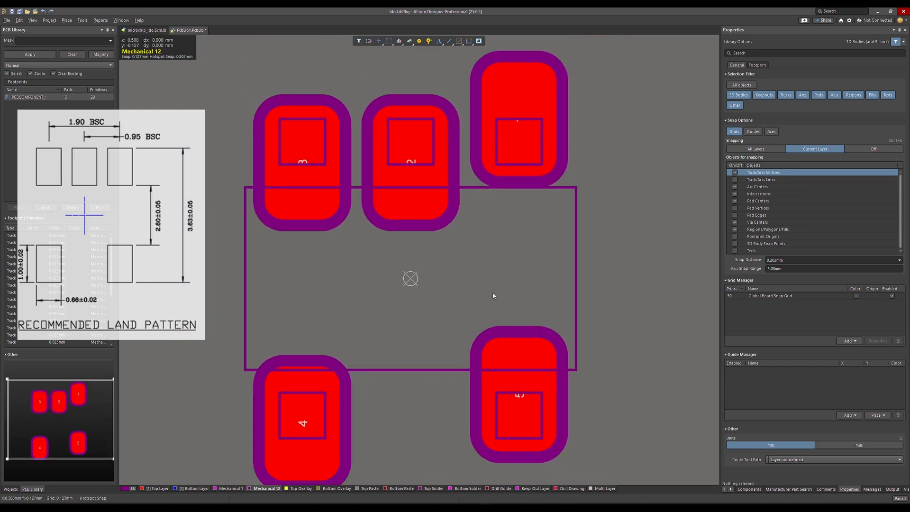
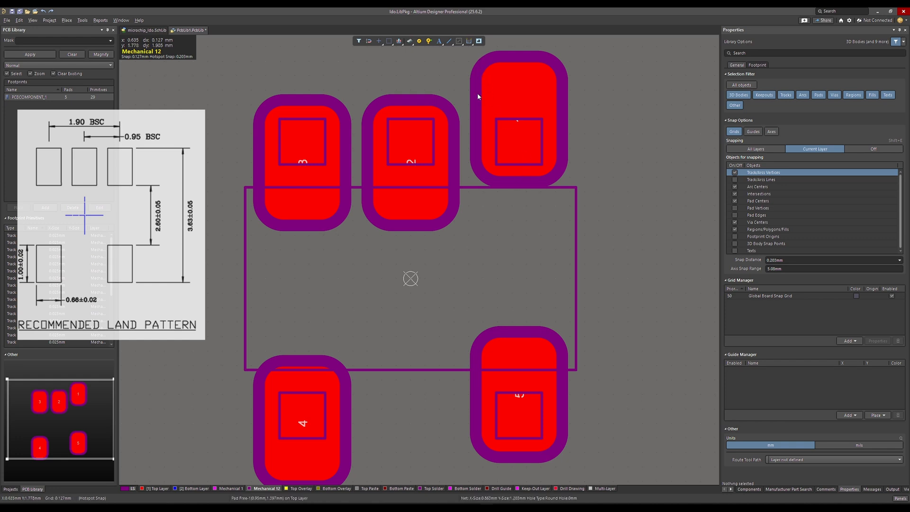
left_click(486, 179)
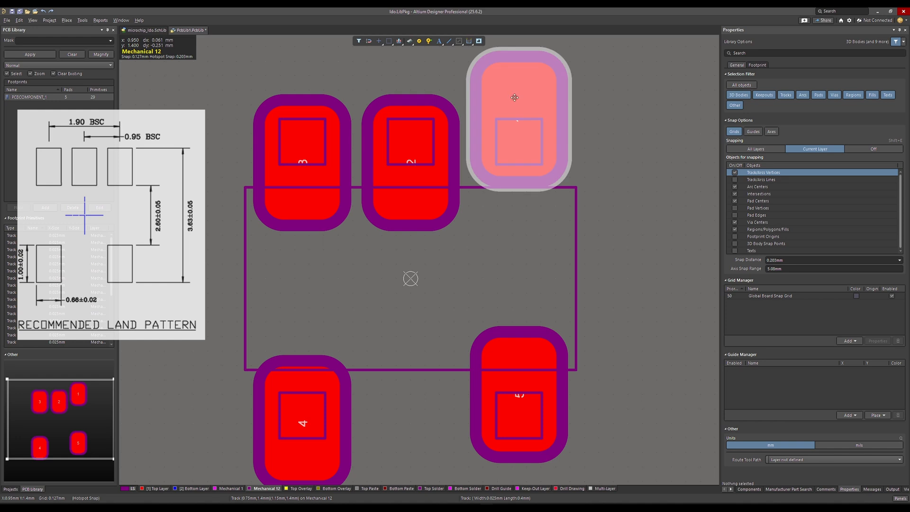
left_click(855, 164)
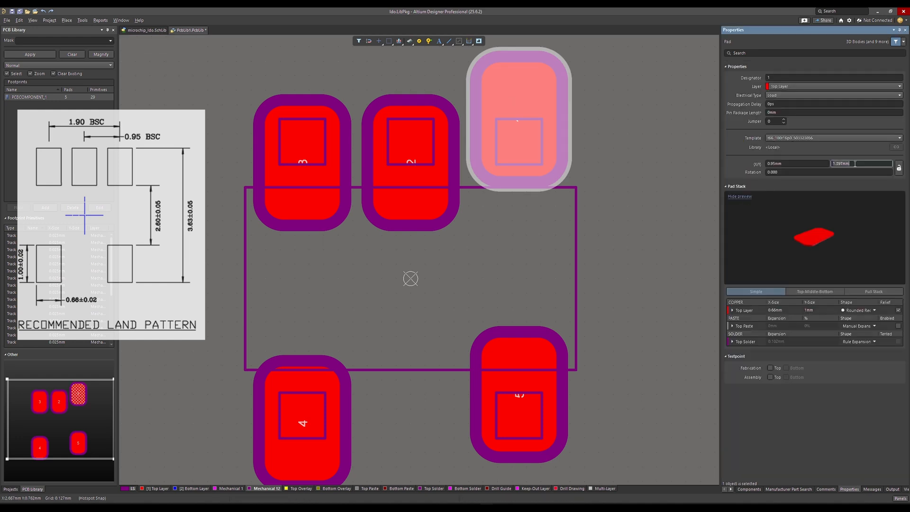
type("1.8")
key("Return")
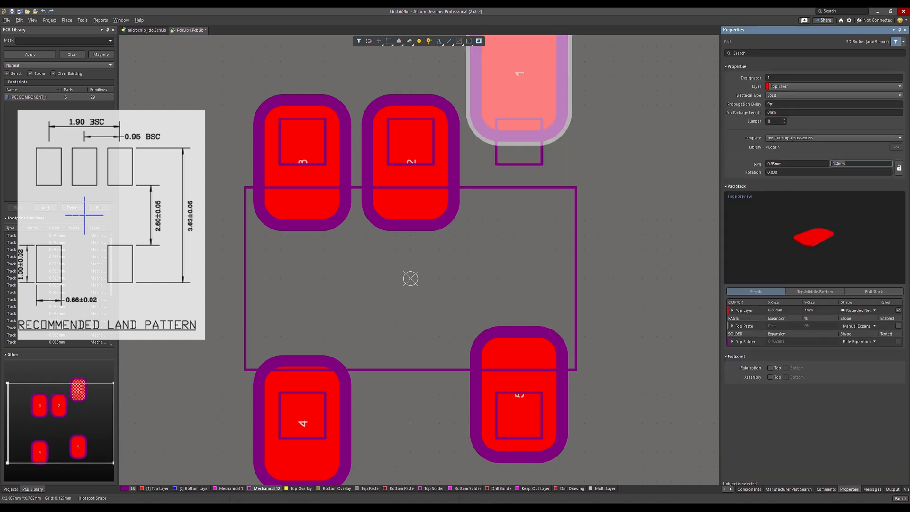
left_click(611, 158)
scroll(500, 187, "up", 3)
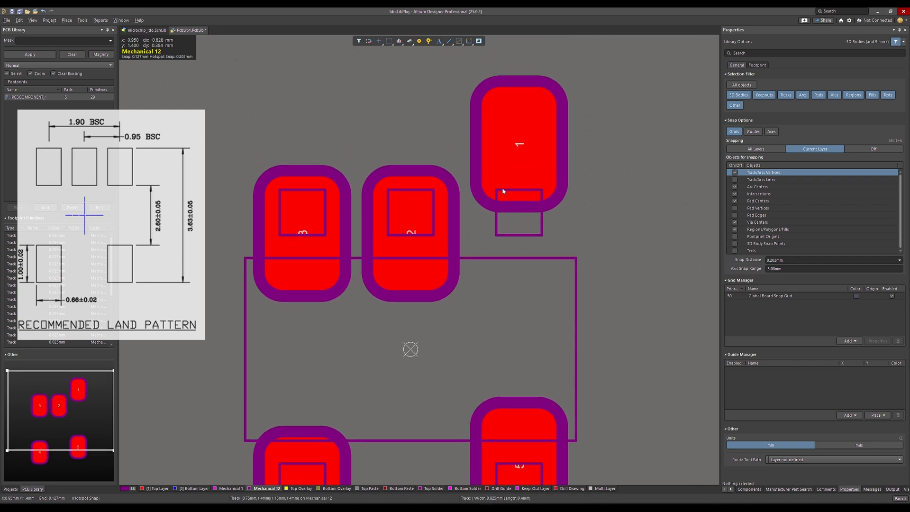
- Draw a vertical Mechanical 12 line about 2.97 mm long from the bottom-edge midpoint of pad 1's terminal outline down past pad 5, and select it
scroll(509, 205, "down", 1)
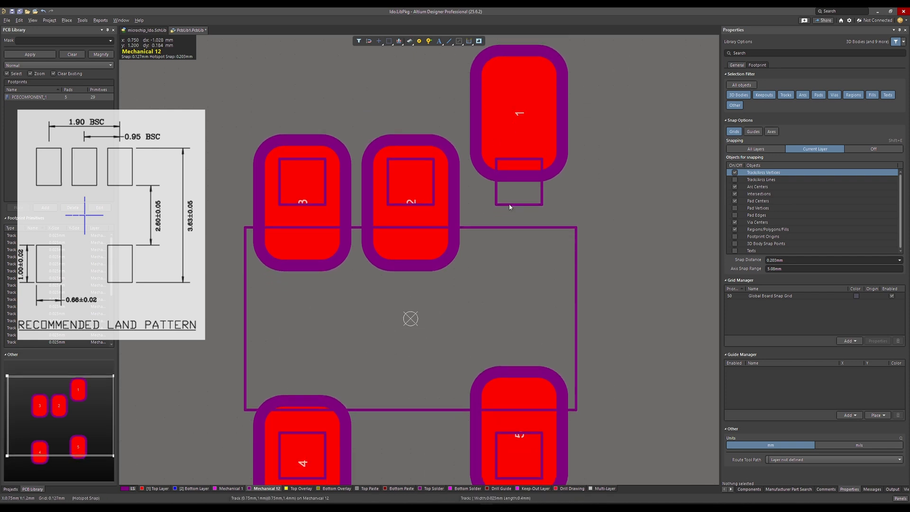
scroll(510, 207, "down", 1, "ctrl")
scroll(513, 217, "left", 2, "shift")
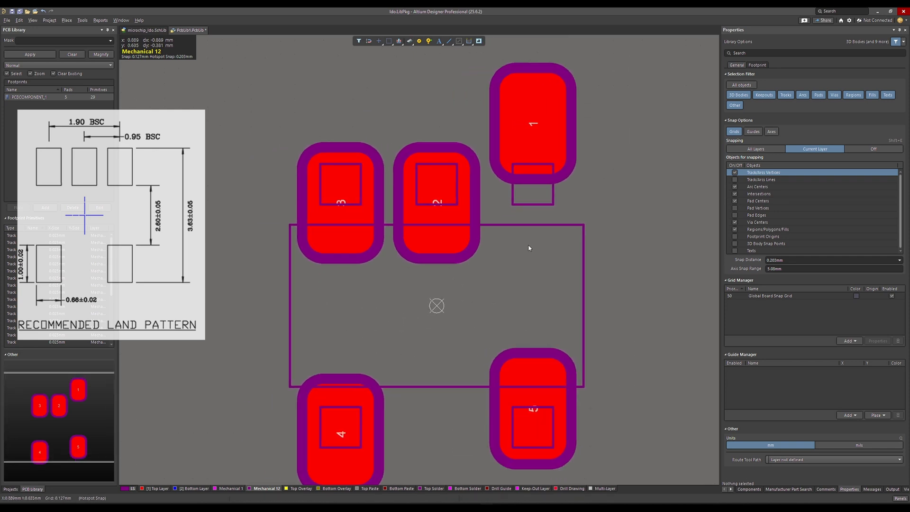
scroll(529, 247, "up", 1, "ctrl")
scroll(529, 247, "down", 1, "ctrl")
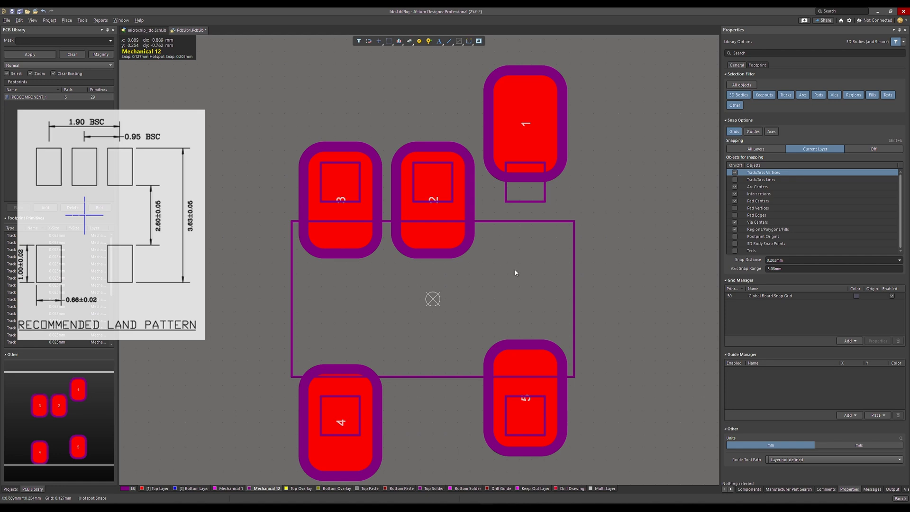
scroll(514, 271, "right", 2, "shift")
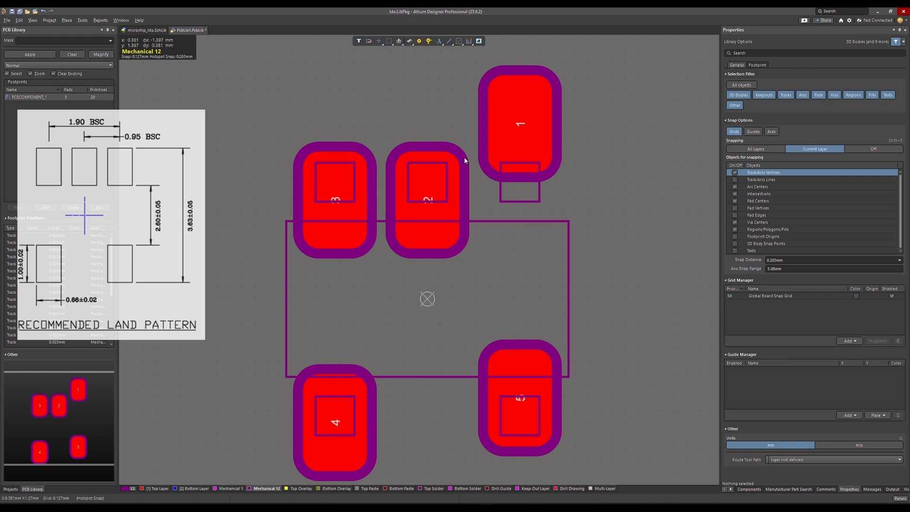
left_click(449, 41)
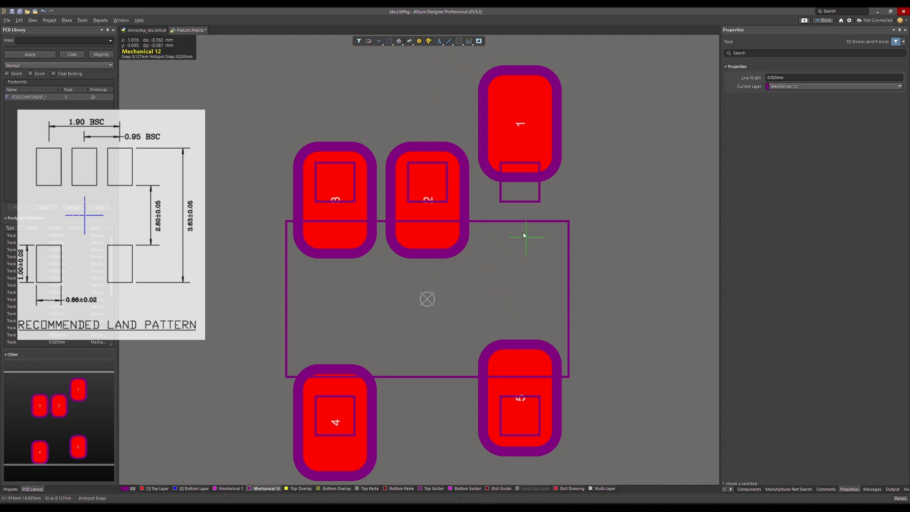
left_click(518, 202)
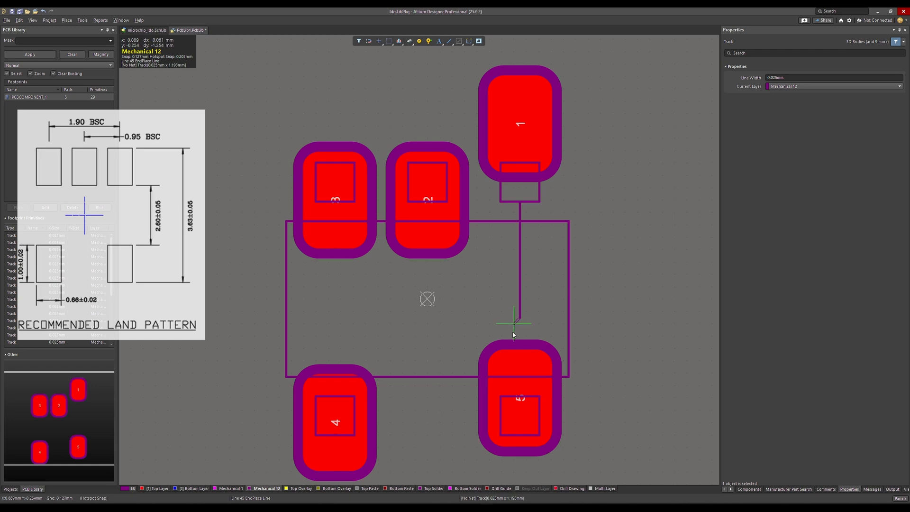
scroll(516, 432, "down", 2)
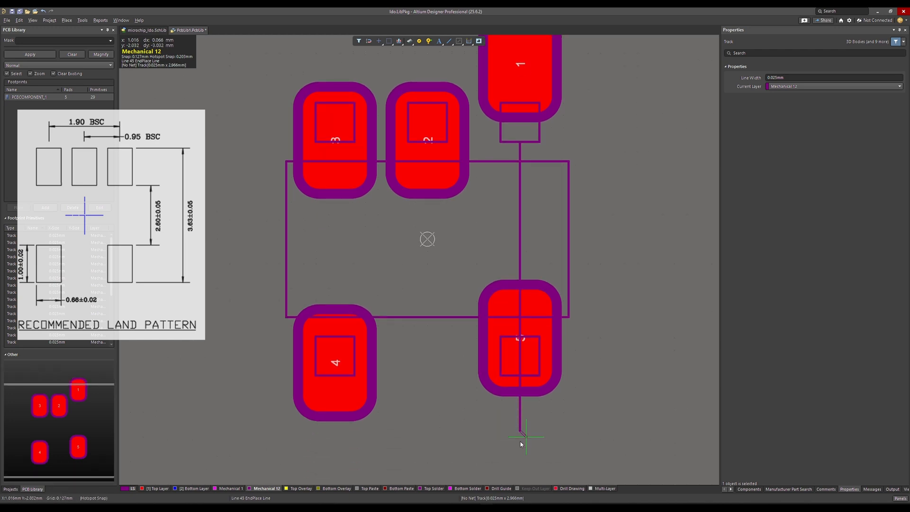
left_click(517, 442)
key("Escape")
key("Escape")
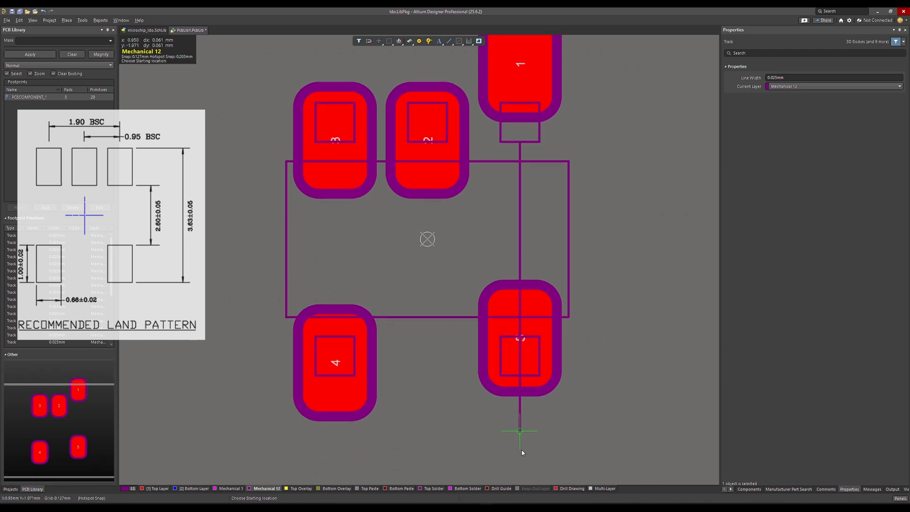
left_click(519, 229)
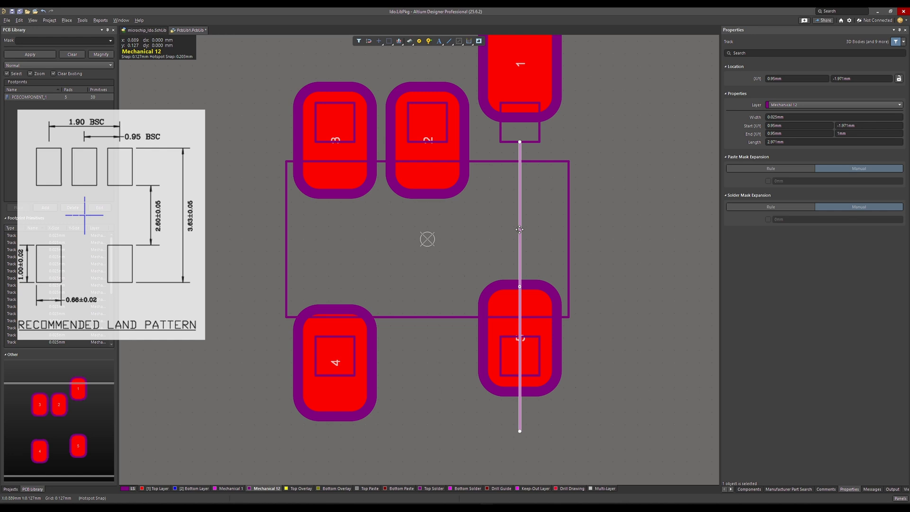
- Set the start Y of the vertical line between pads 1 and 5 to -1.815 mm and its end Y to 1.815 mm
left_click(857, 126)
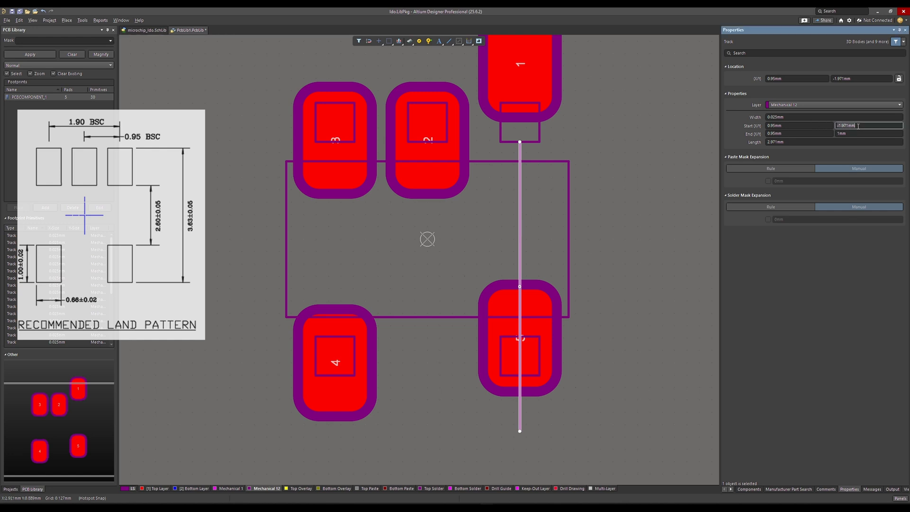
type("-1.815")
key("Return")
left_click(861, 134)
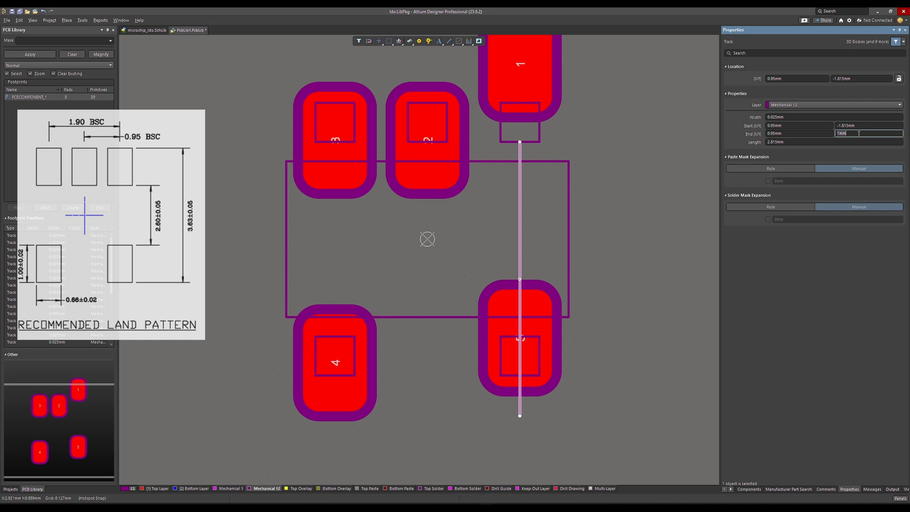
type("1.815")
key("Return")
left_click(558, 396)
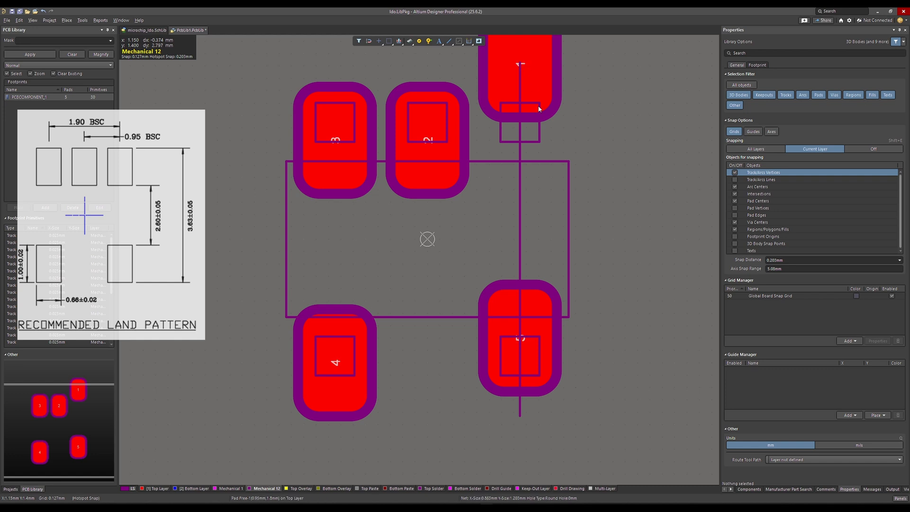
- Draw a second vertical line about 1.016 mm long on Mechanical 12, at about X 1.143 mm inside the body outline's edge
scroll(611, 351, "up", 1)
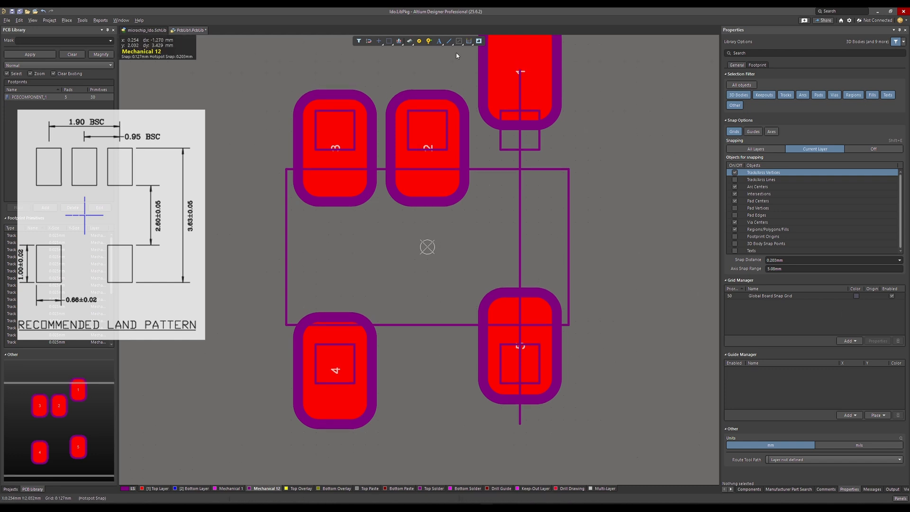
left_click(569, 215)
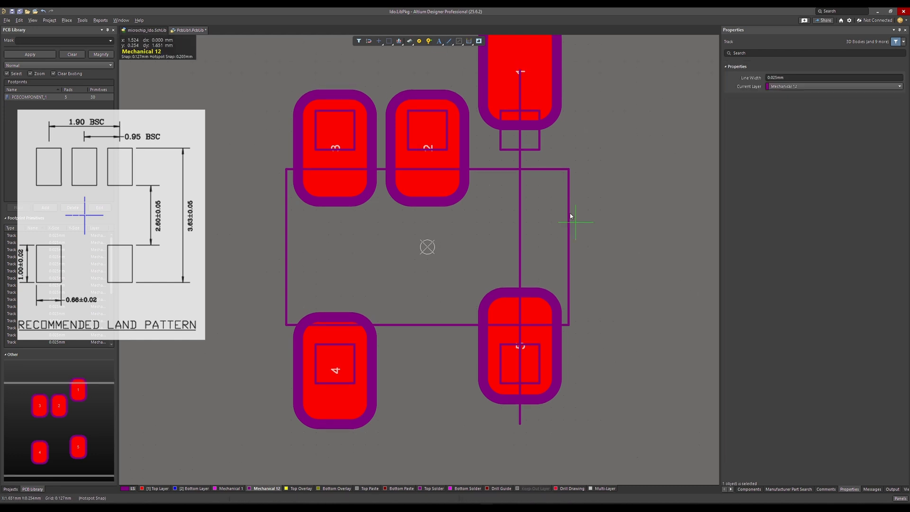
left_click(538, 184)
left_click(538, 280)
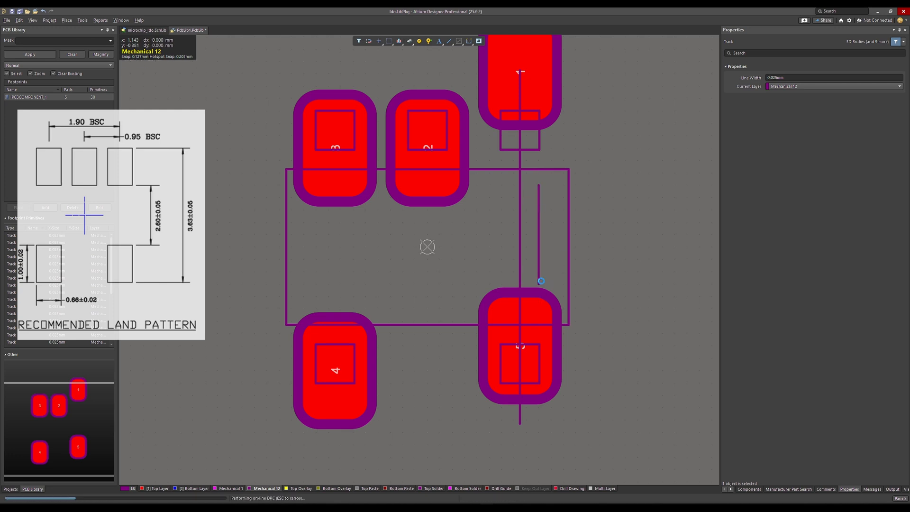
key("Escape")
- Set the new short vertical line's start Y to -1.3 mm and its end Y to 1.3 mm
left_click(539, 235)
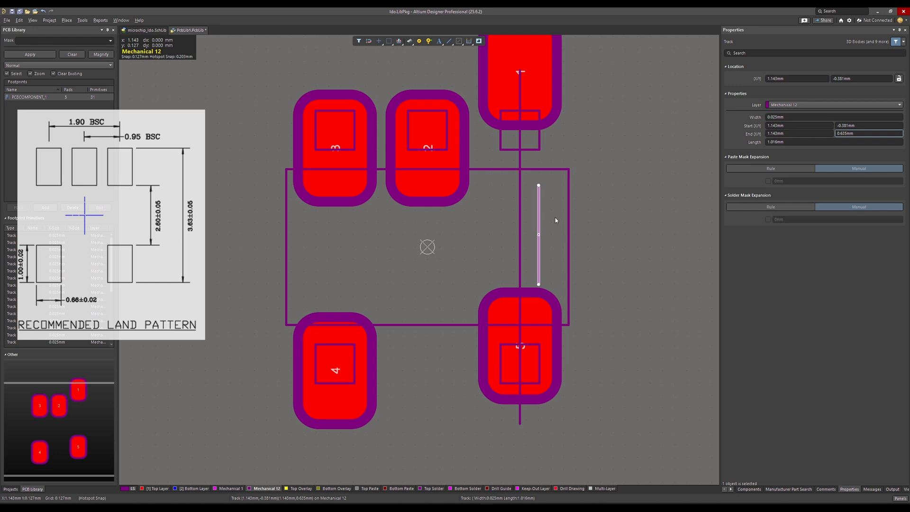
left_click(858, 126)
type("-")
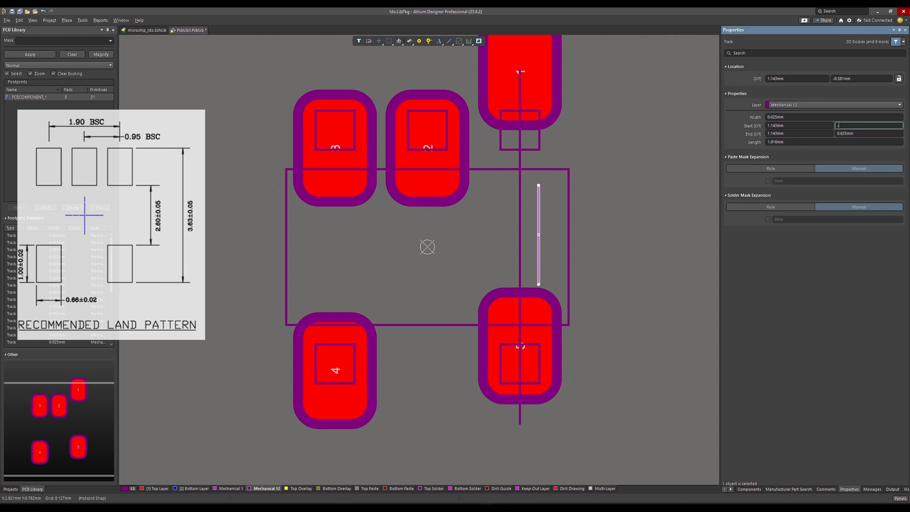
type("1.3")
key("Return")
left_click(859, 133)
type("1")
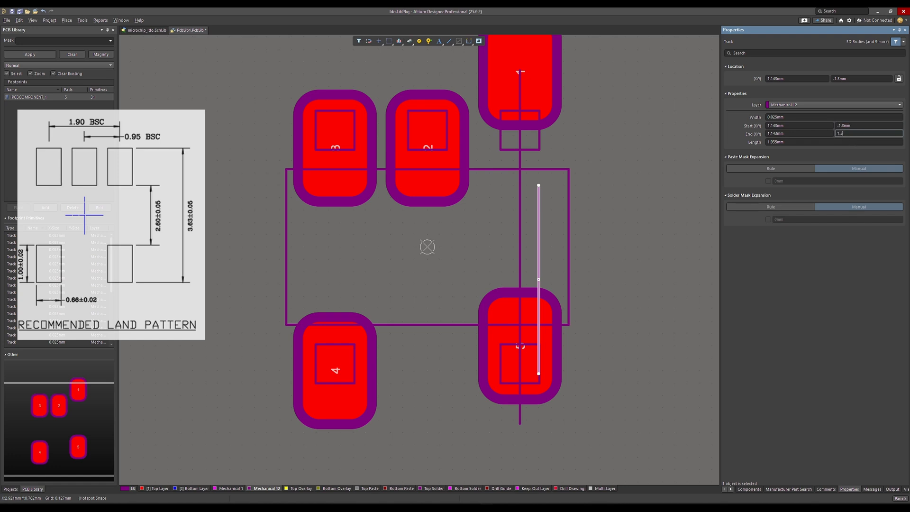
key("Return")
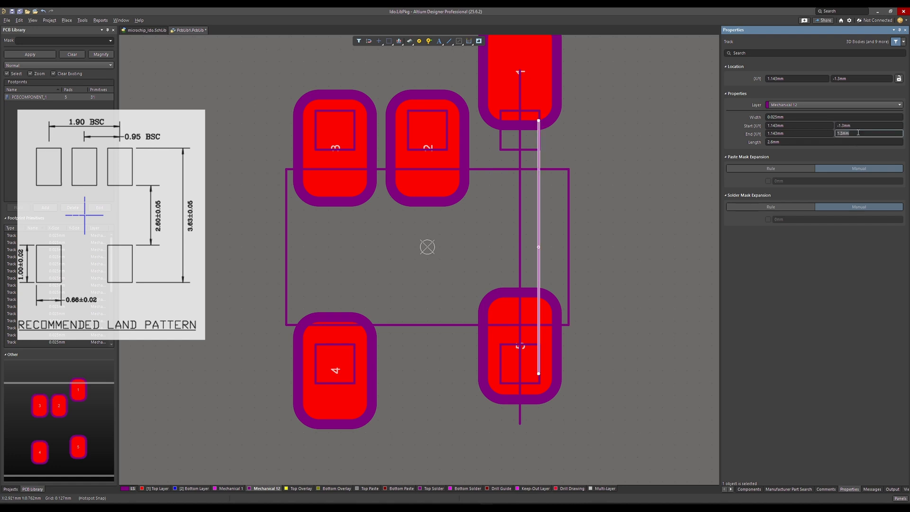
left_click(611, 163)
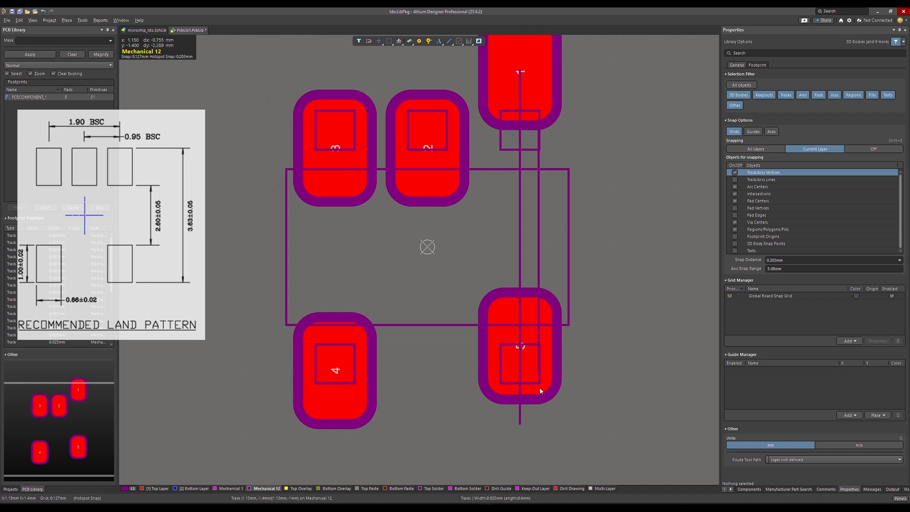
- Move the 2.6 mm vertical line outward to X 1.27 mm and shift pad 5 toward pad 4, clear of both lines
scroll(539, 387, "down", 2)
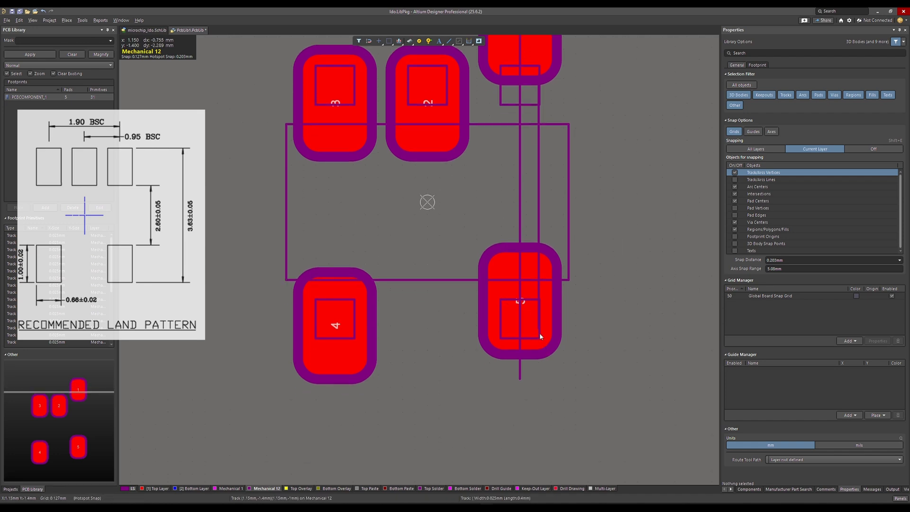
scroll(536, 180, "up", 2)
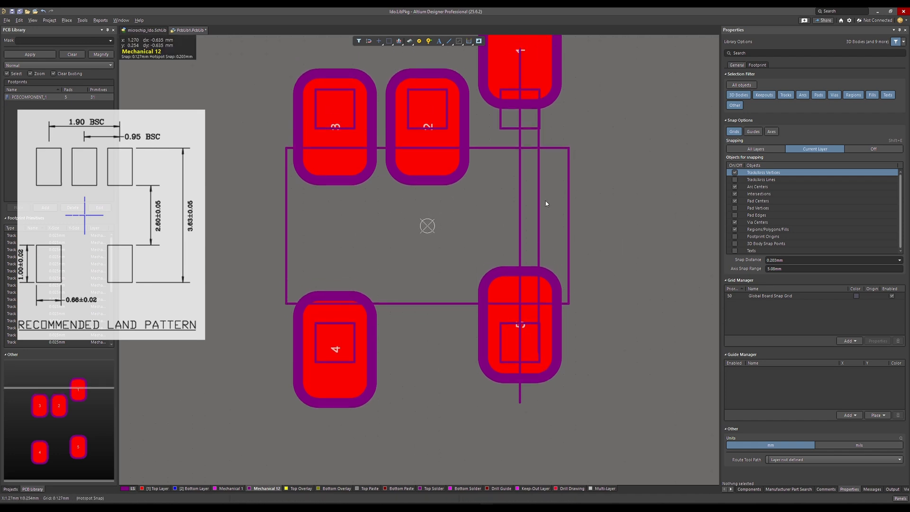
left_click(540, 227)
left_click_drag(542, 228, 551, 229)
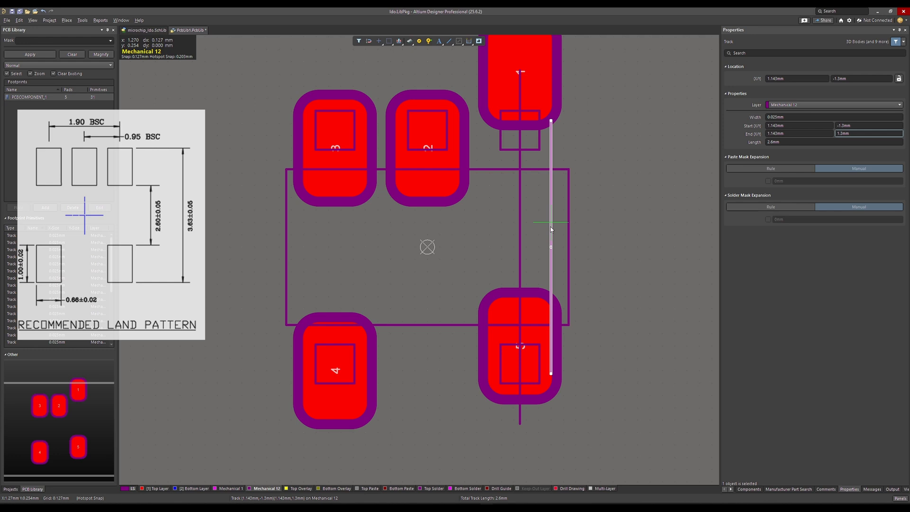
left_click(574, 129)
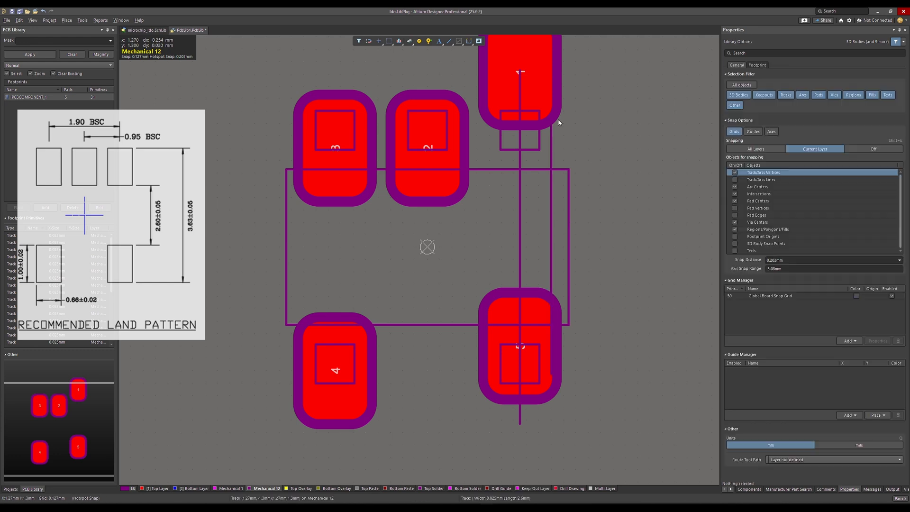
left_click_drag(503, 386, 439, 390)
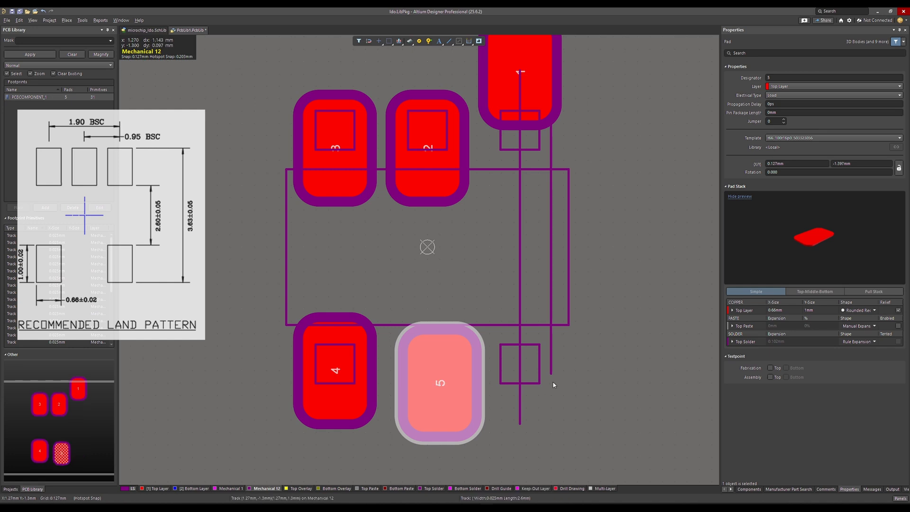
left_click(545, 335)
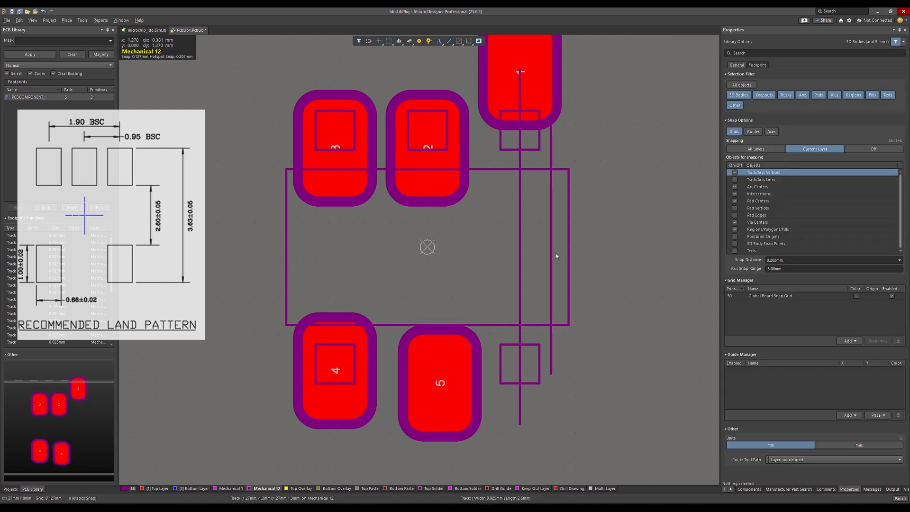
- Measure the outer vertical line from its upper end to its lower end
left_click(551, 256)
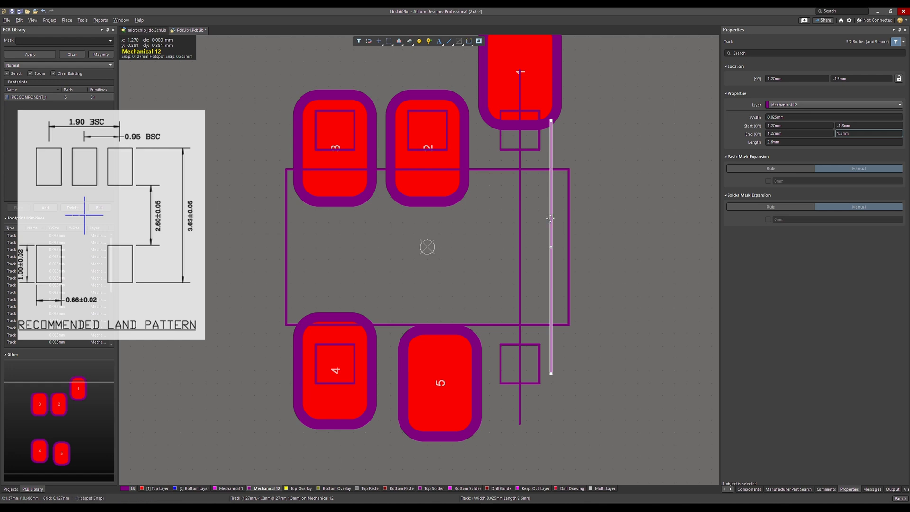
key("ctrl+m")
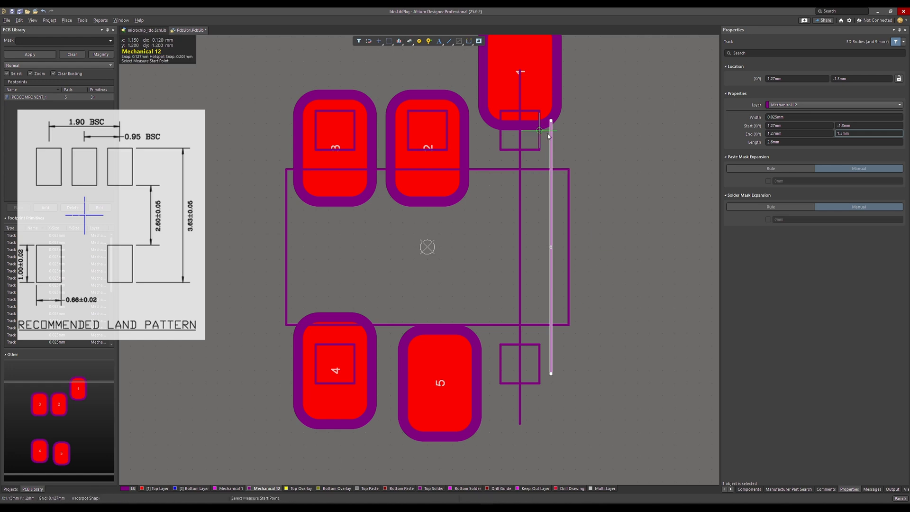
left_click(551, 123)
left_click(555, 384)
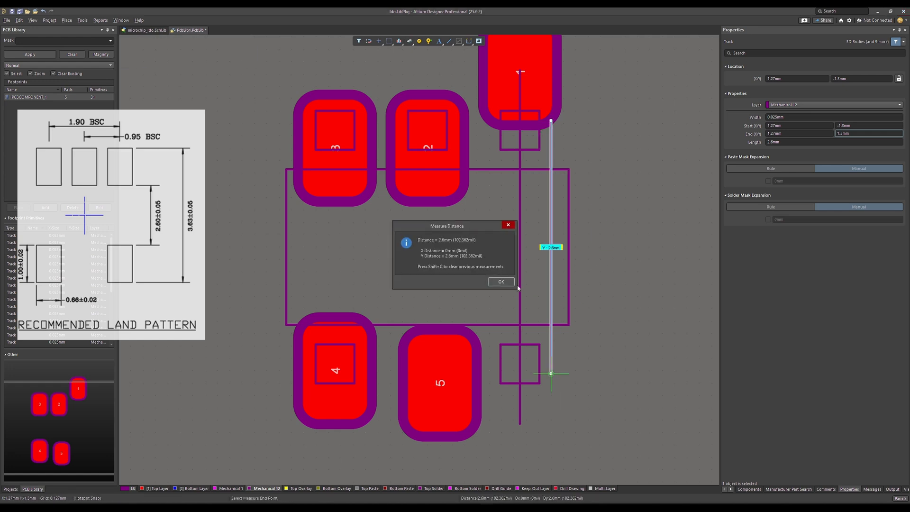
left_click(503, 285)
right_click(503, 285)
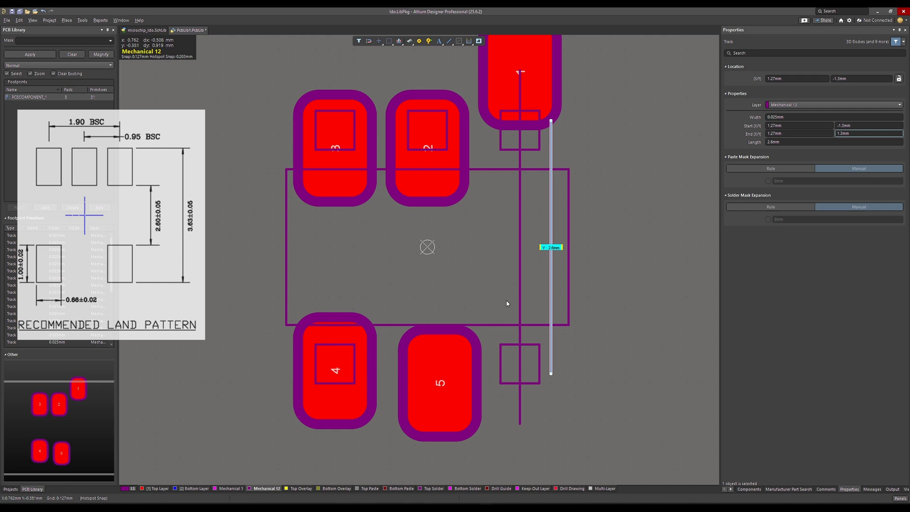
- Measure the longer vertical line at X 0.95 mm from end to end
left_click(565, 422)
left_click(520, 415)
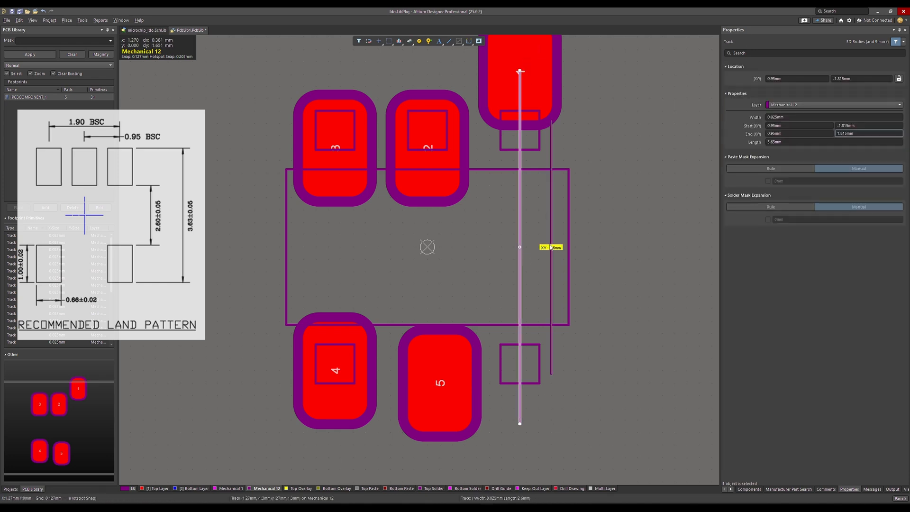
key("ctrl+m")
left_click(520, 71)
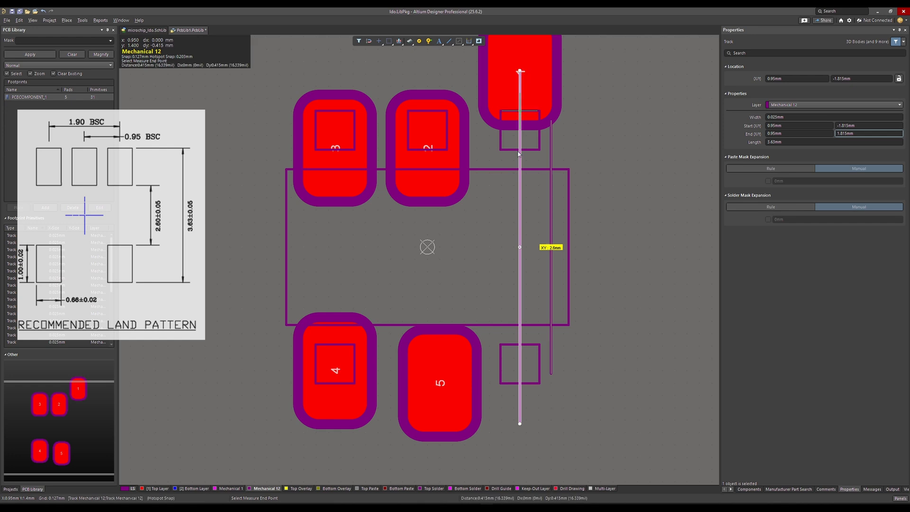
left_click(519, 415)
left_click(497, 282)
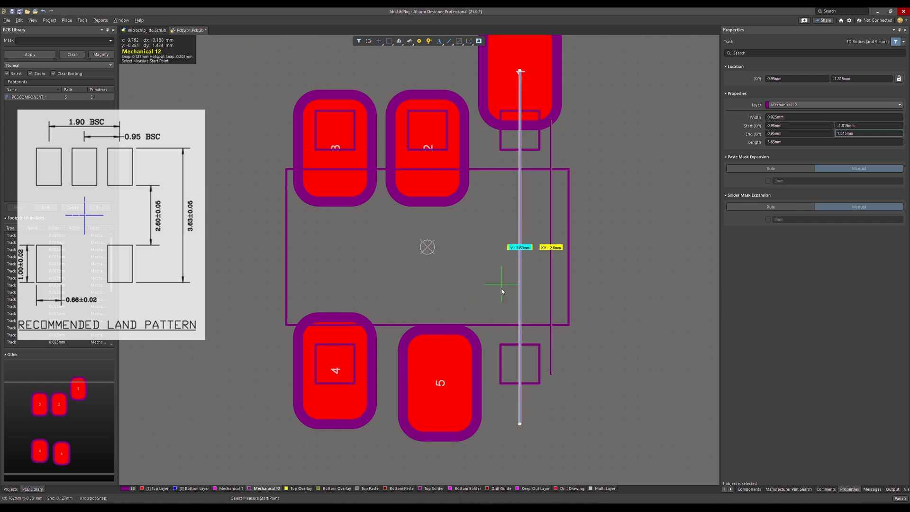
key("Escape")
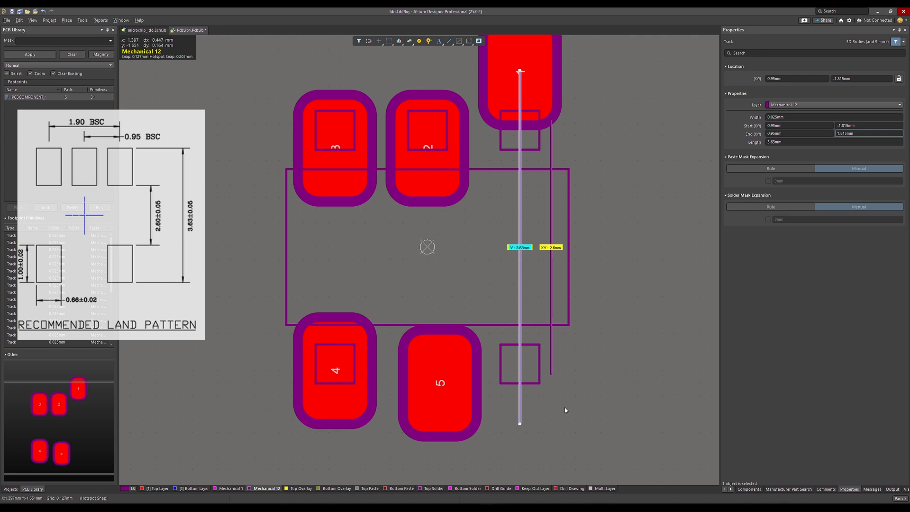
- Move pad 5 to about X 1.29 mm, Y -1.79 mm so its inner copper edge meets the outer line's lower end
left_click_drag(440, 386, 553, 421)
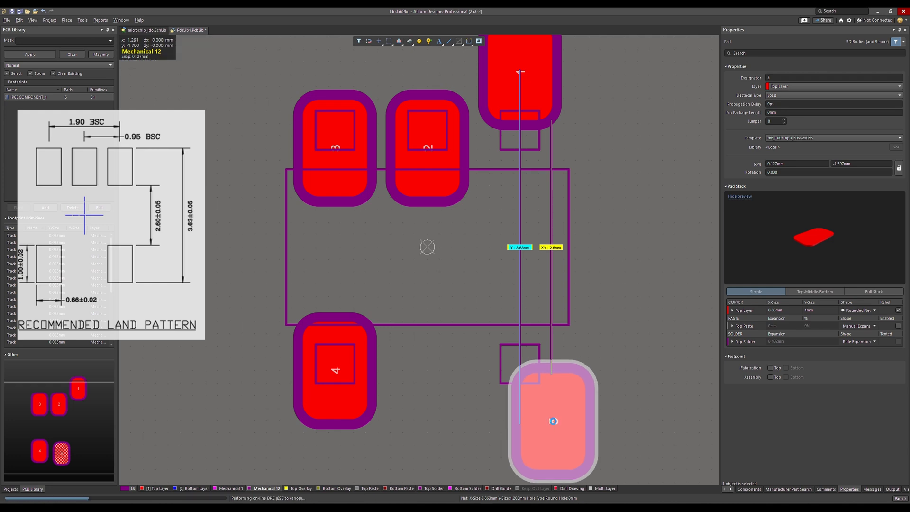
left_click(609, 357)
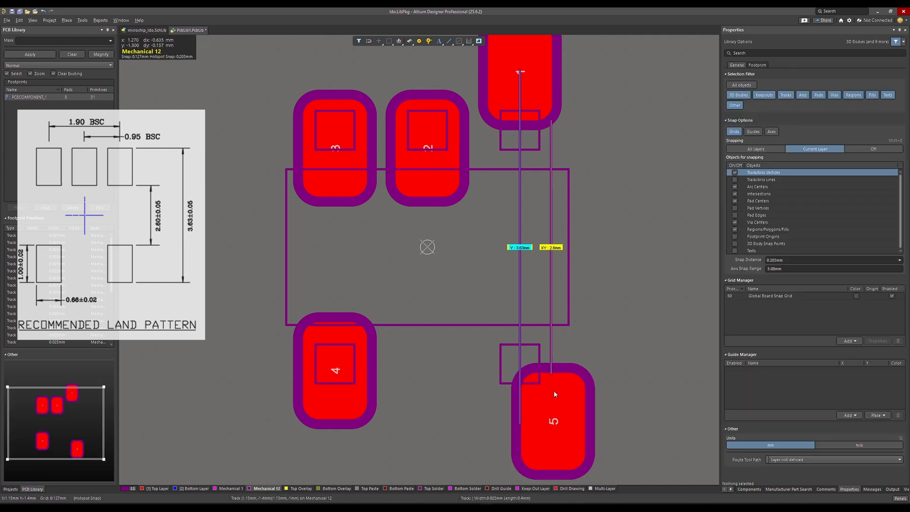
scroll(570, 263, "up", 3, "ctrl")
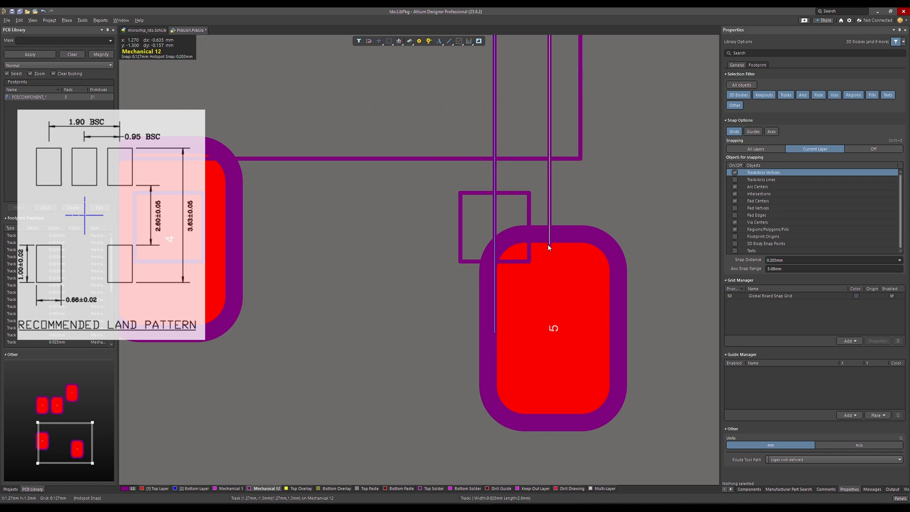
scroll(549, 265, "up", 1)
scroll(552, 291, "up", 4, "ctrl")
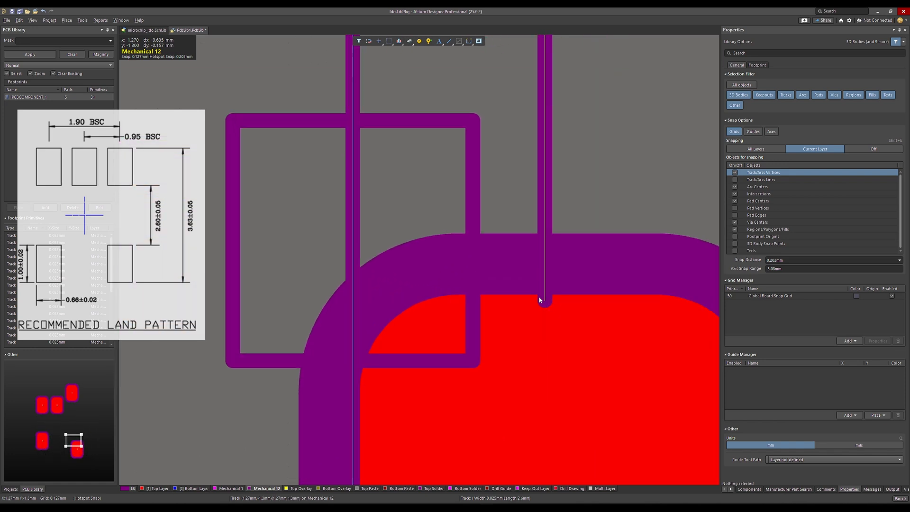
- Move pad 1 to about X 1.28 mm, Y 1.81 mm so its inner copper edge meets the outer line's upper end
scroll(541, 298, "down", 3, "ctrl")
scroll(473, 266, "up", 2)
scroll(463, 286, "up", 4, "ctrl")
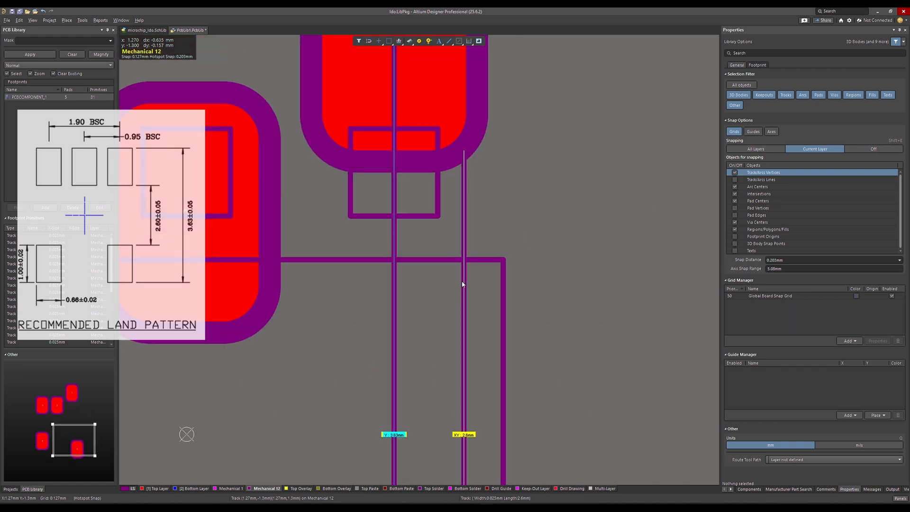
scroll(463, 284, "up", 1)
left_click(443, 162)
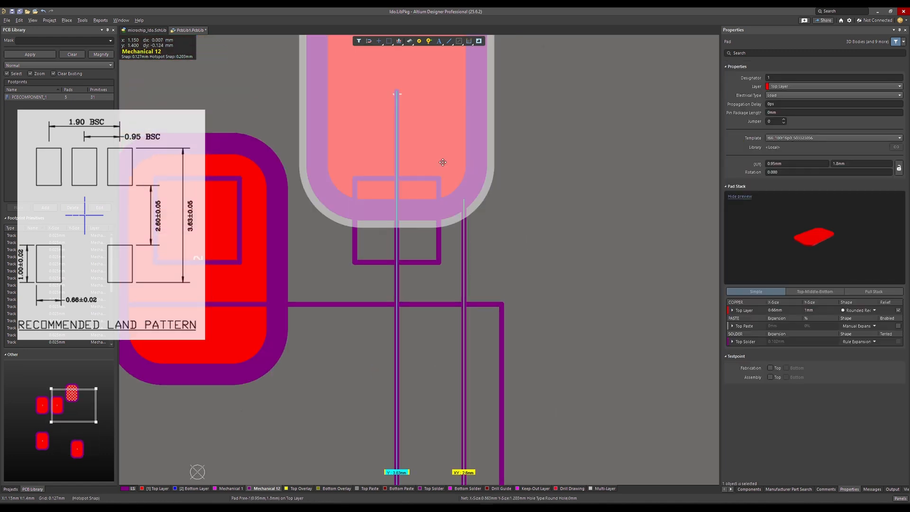
left_click_drag(437, 152, 465, 93)
left_click(536, 276)
scroll(493, 384, "down", 3)
scroll(463, 361, "down", 2, "ctrl")
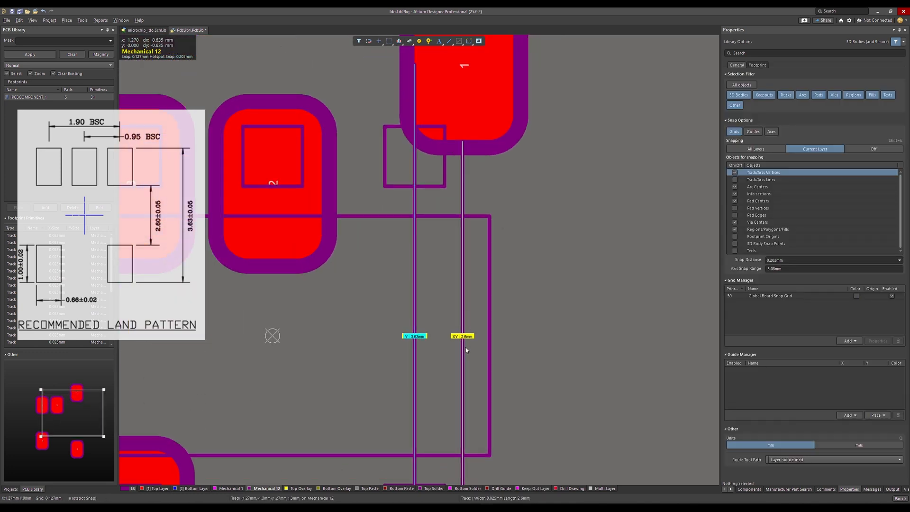
scroll(466, 350, "down", 2, "ctrl")
scroll(440, 363, "down", 3)
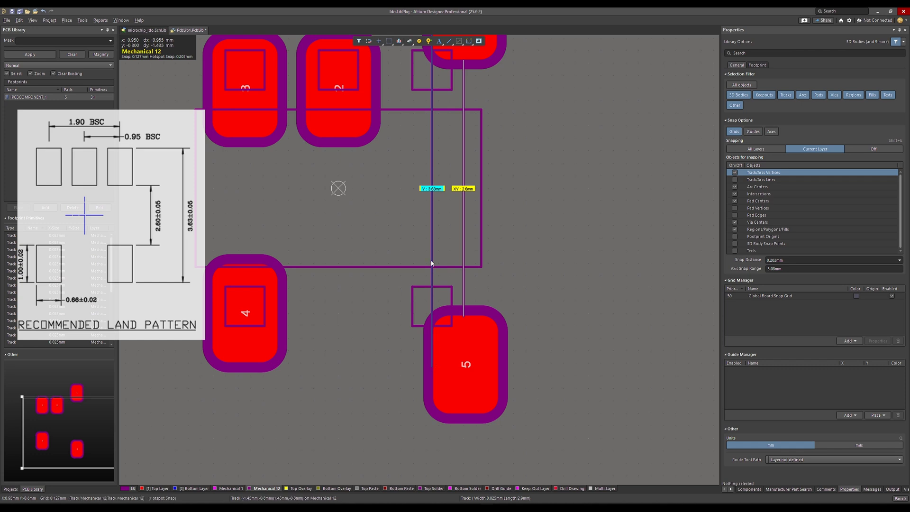
scroll(432, 142, "up", 3)
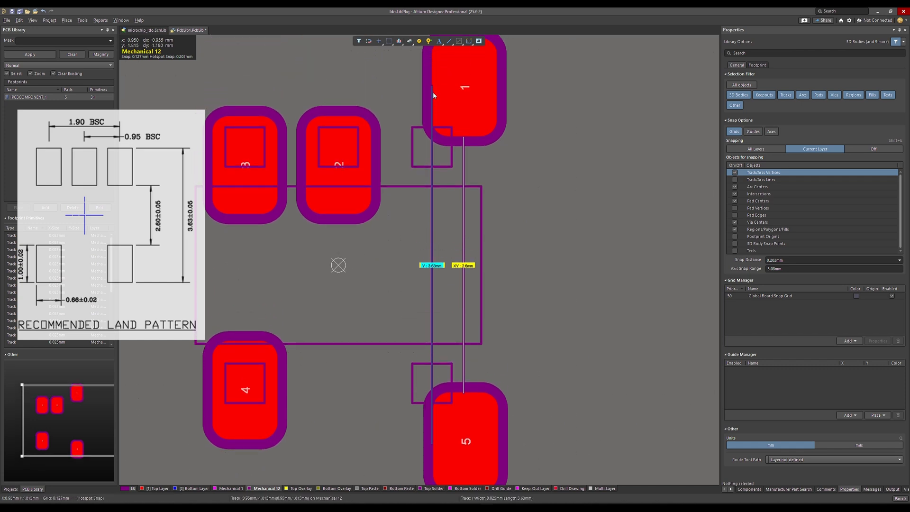
scroll(432, 332, "up", 3)
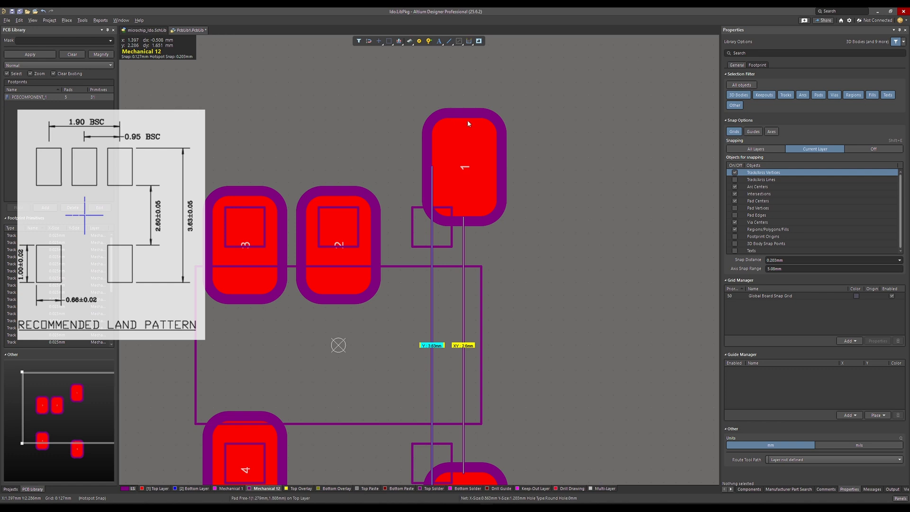
- Undo the moves of pads 1 and 5 and the drawing of the outer 2.60 mm vertical line
scroll(429, 370, "down", 6)
scroll(428, 379, "down", 1)
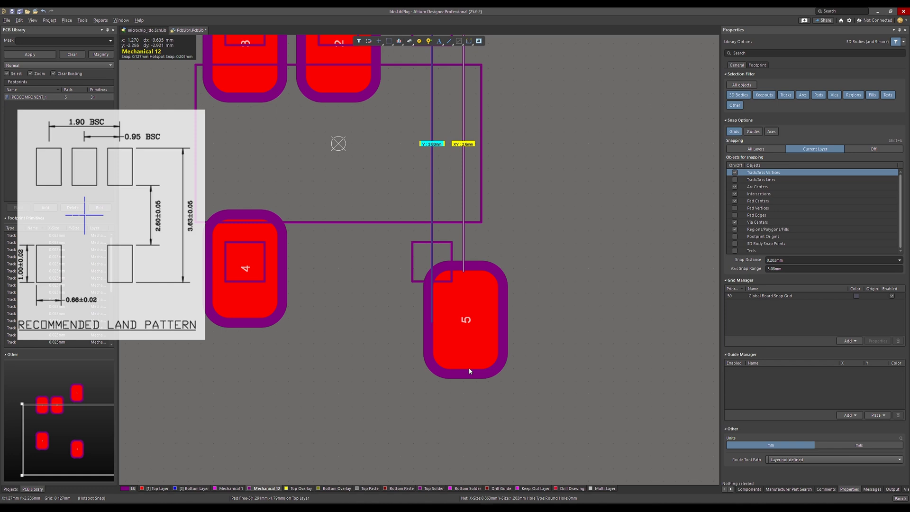
scroll(451, 202, "up", 2)
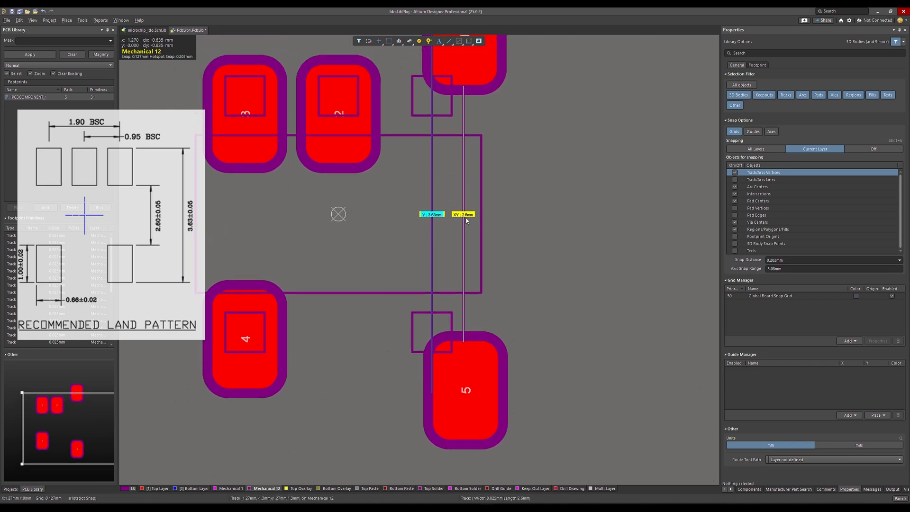
scroll(425, 163, "up", 2)
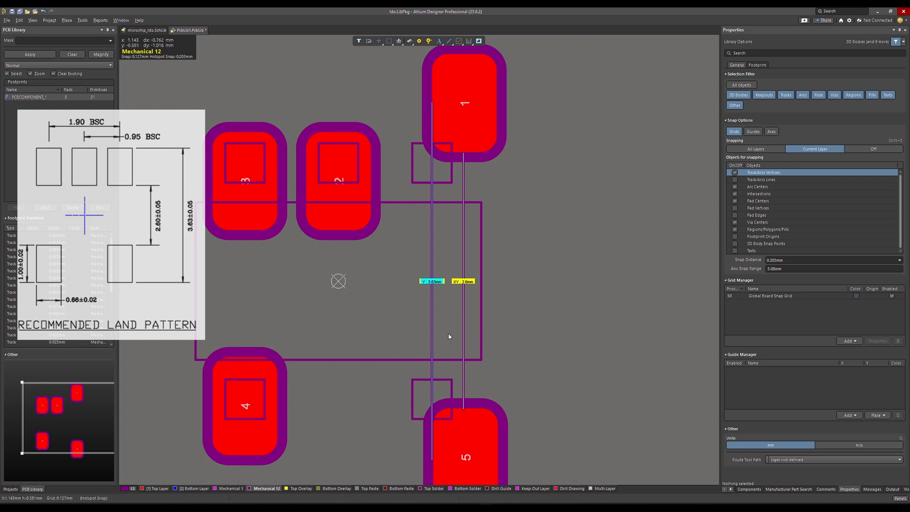
left_click(463, 295)
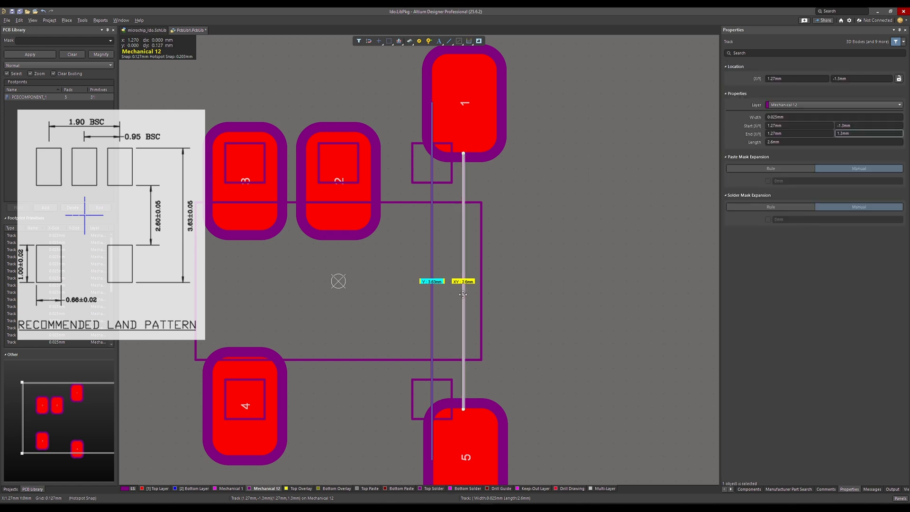
key("ctrl+z")
key("ctrl+z")
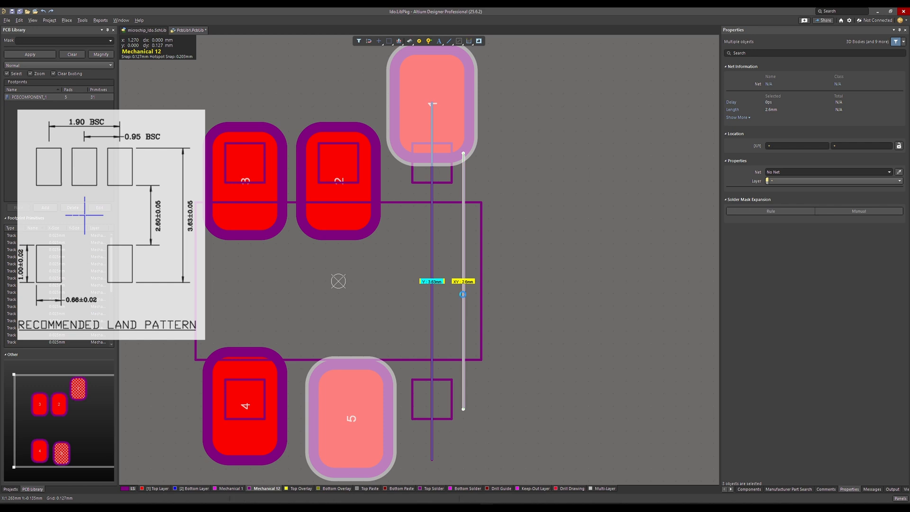
key("ctrl+z")
key("ctrl+z")
key("ctrl+z")
key("ctrl+z")
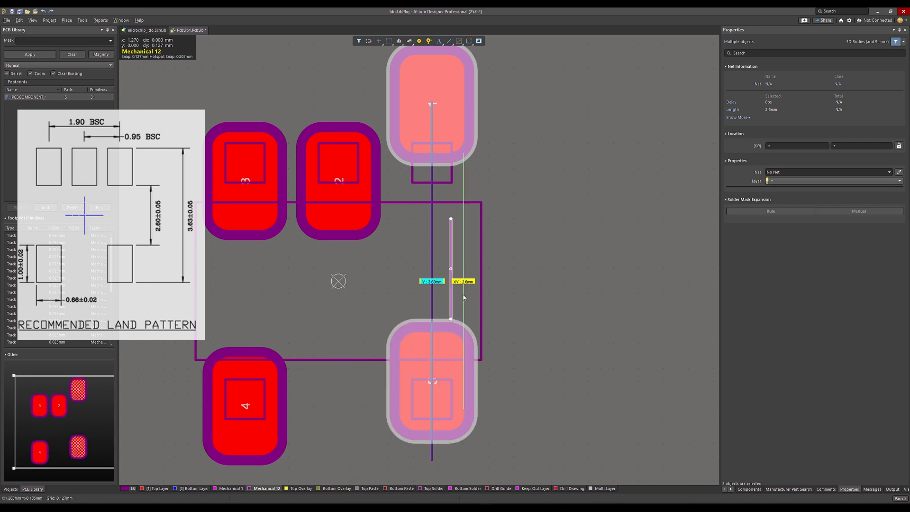
key("ctrl+z")
left_click(514, 309)
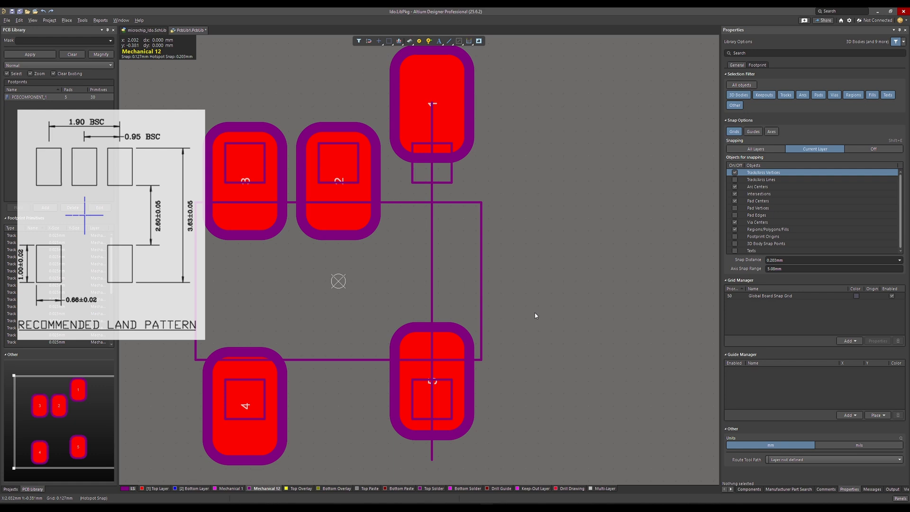
- Check the end coordinates of the 3.63 mm vertical line and set pad 5's Y position to -1.315 mm
left_click(432, 258)
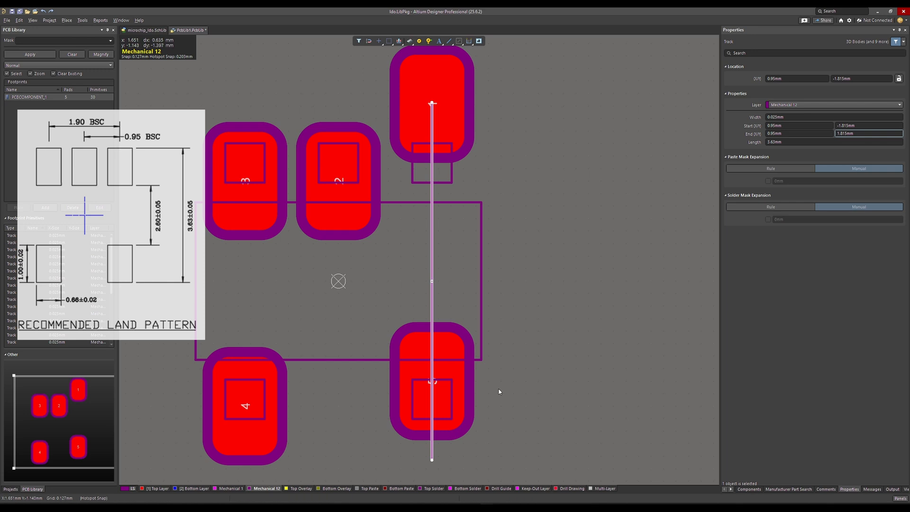
left_click(431, 269)
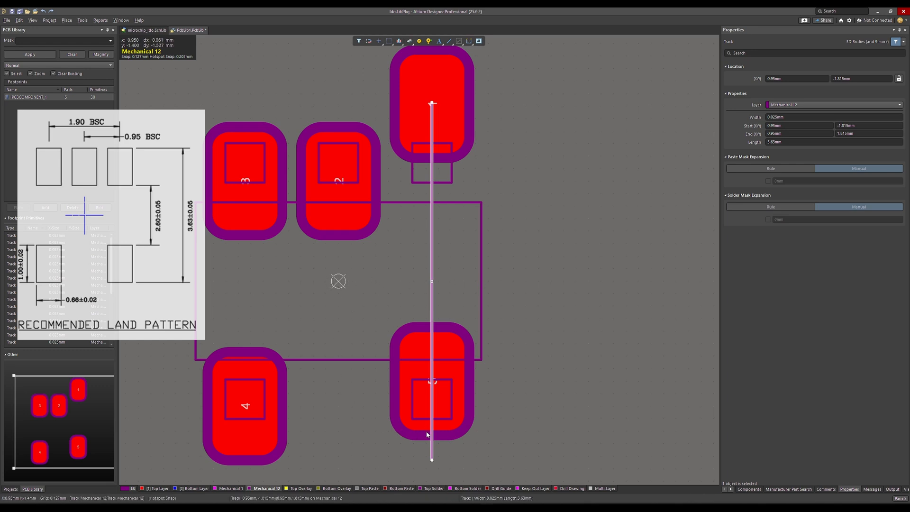
left_click(404, 381)
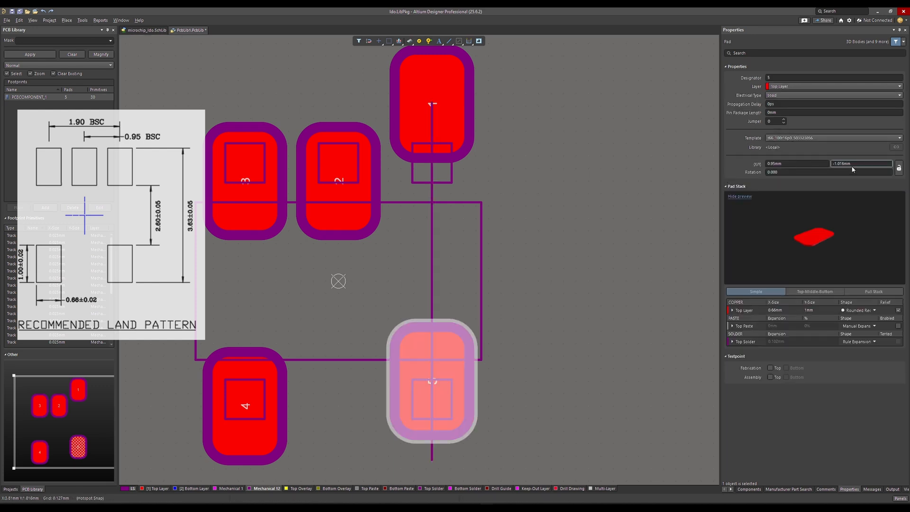
left_click(857, 164)
type("-")
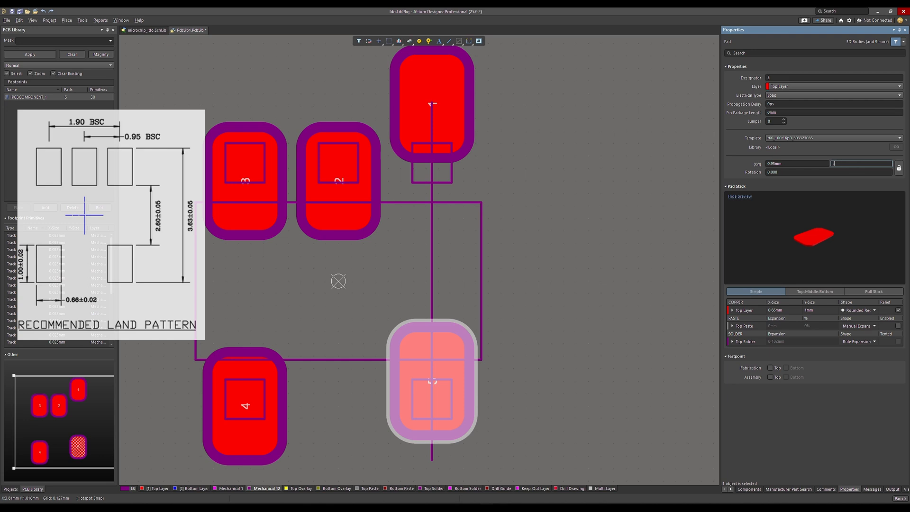
type("1.315")
key("Return")
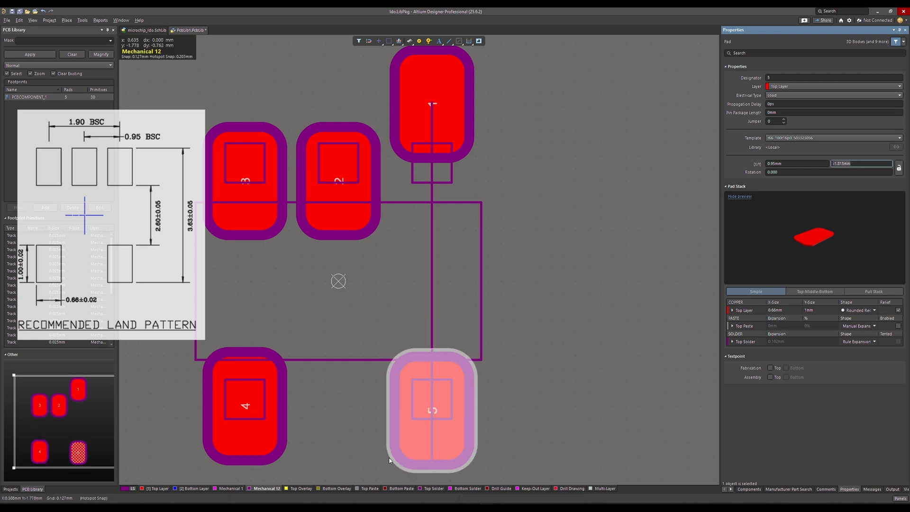
left_click(294, 442)
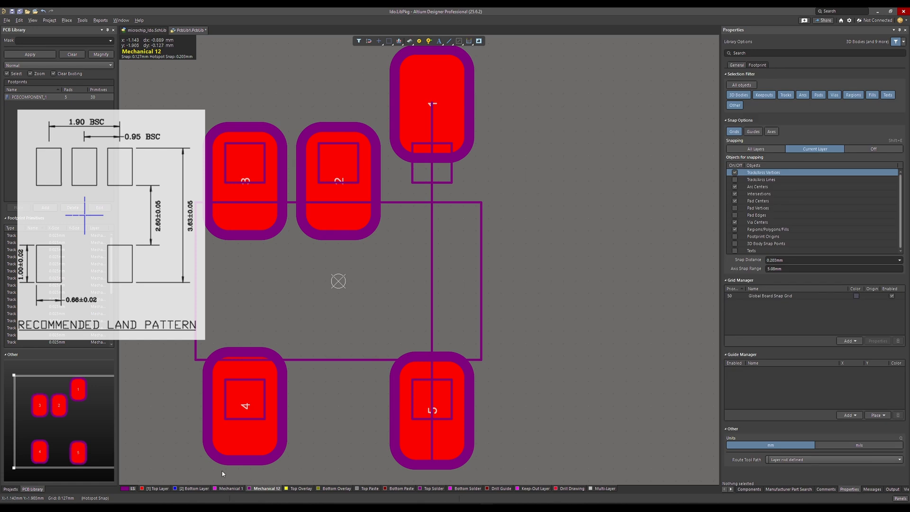
- Make Top Layer the active layer for working on the lower pads 4 and 5
scroll(223, 472, "down", 2, "ctrl")
scroll(222, 472, "up", 4, "ctrl")
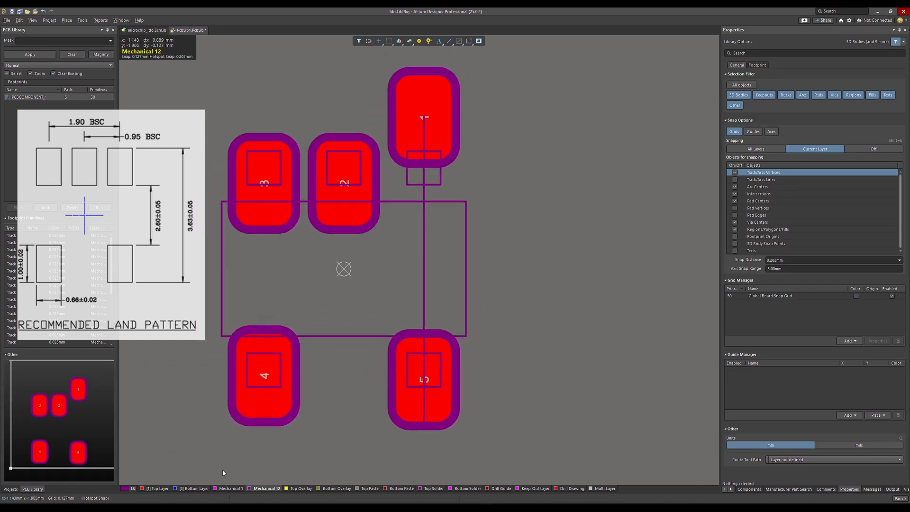
left_click_drag(227, 459, 637, 251)
left_click(366, 419)
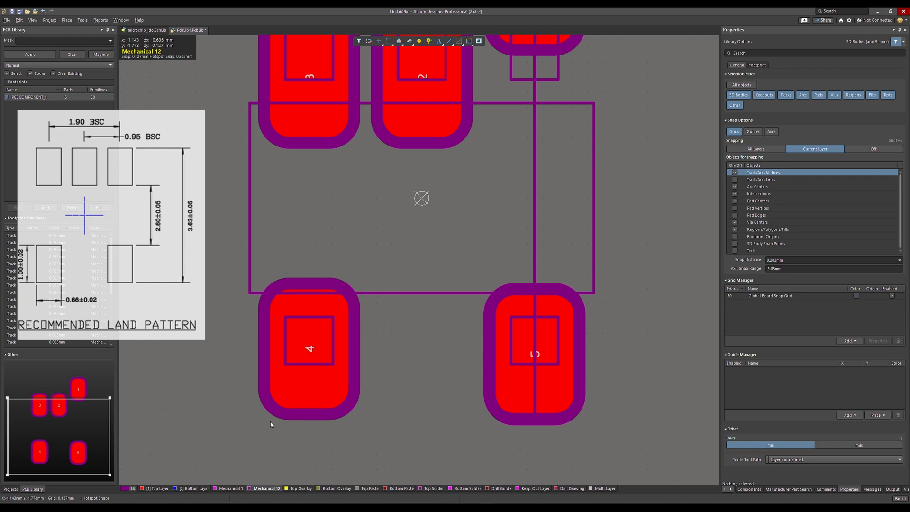
left_click(167, 486)
- Align pads 4 and 5 along their bottom edges so pad 4 matches pad 5's height
left_click_drag(241, 421, 638, 249)
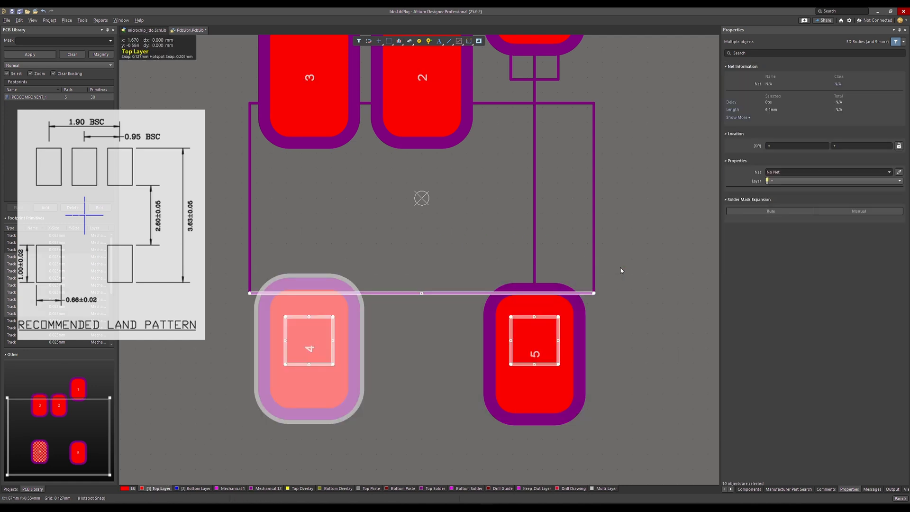
left_click(437, 380)
left_click(297, 393)
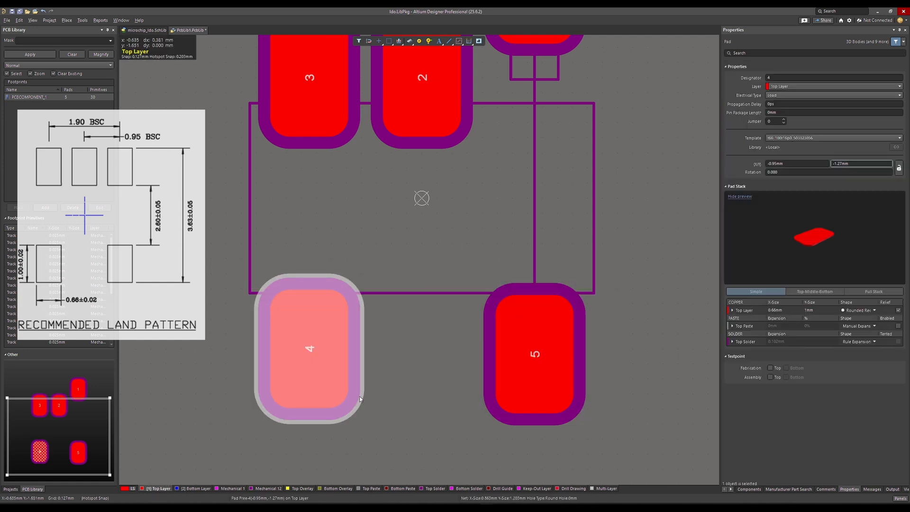
left_click(528, 391, "shift")
right_click(528, 391)
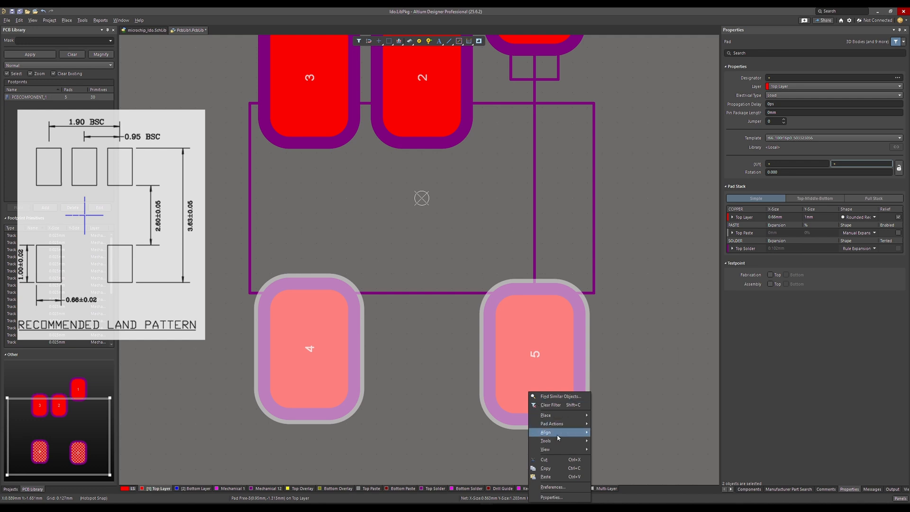
mouse_move(559, 439)
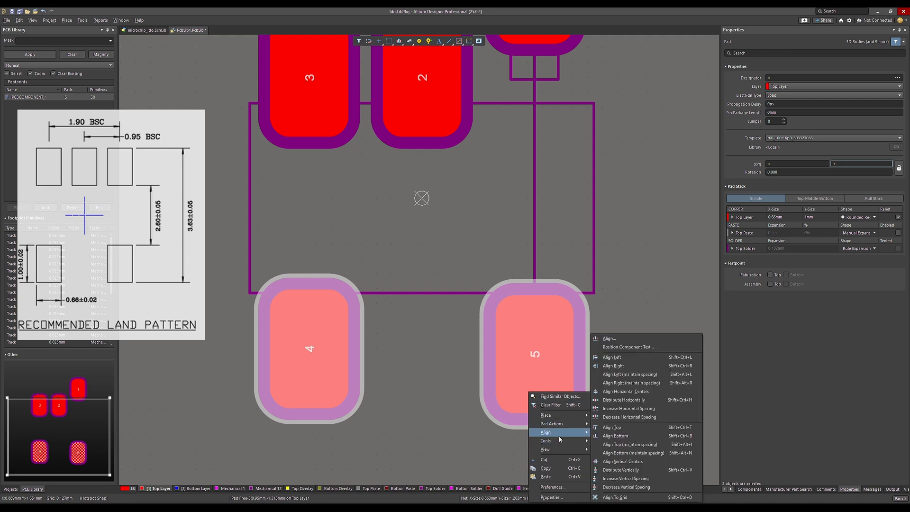
left_click(612, 435)
left_click(611, 432)
left_click(332, 394)
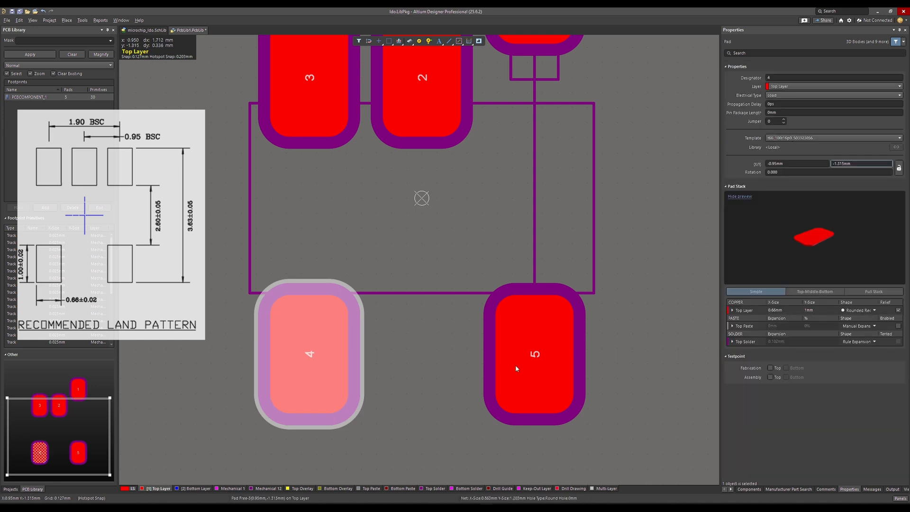
- Set pad 1's Y position to 1.315 mm
scroll(515, 366, "up", 6)
scroll(578, 345, "down", 2, "ctrl")
scroll(559, 189, "up", 2, "ctrl")
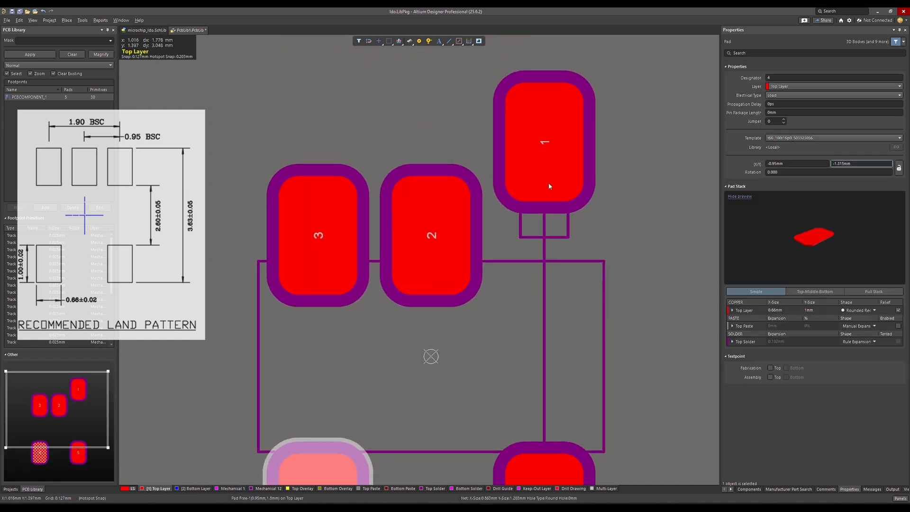
left_click(547, 182)
left_click(857, 163)
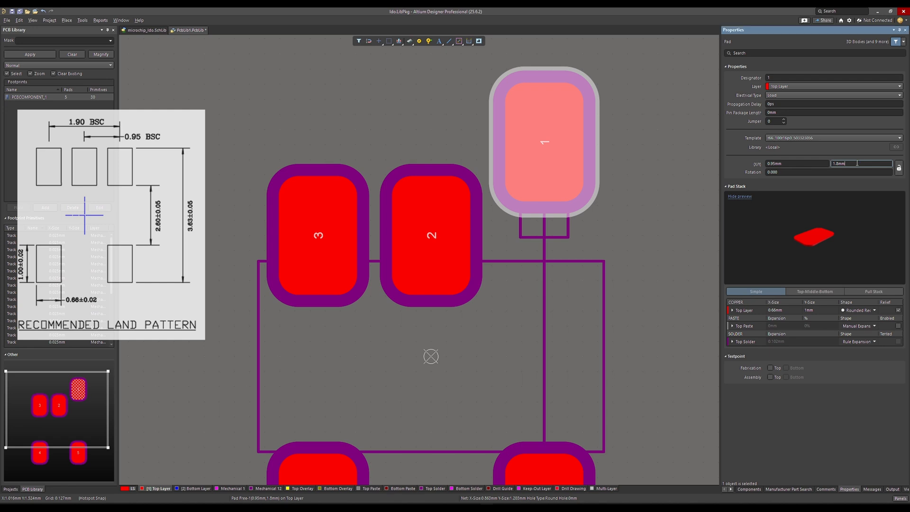
type("1.315")
key("Return")
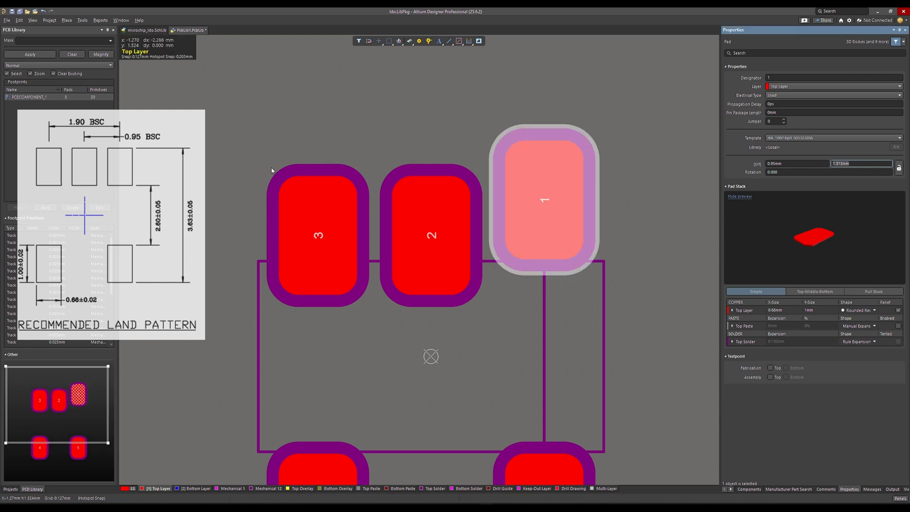
- Align pads 3, 2 and 1 along their top edges so they form one level row
left_click(334, 214, "shift")
left_click(427, 209, "shift")
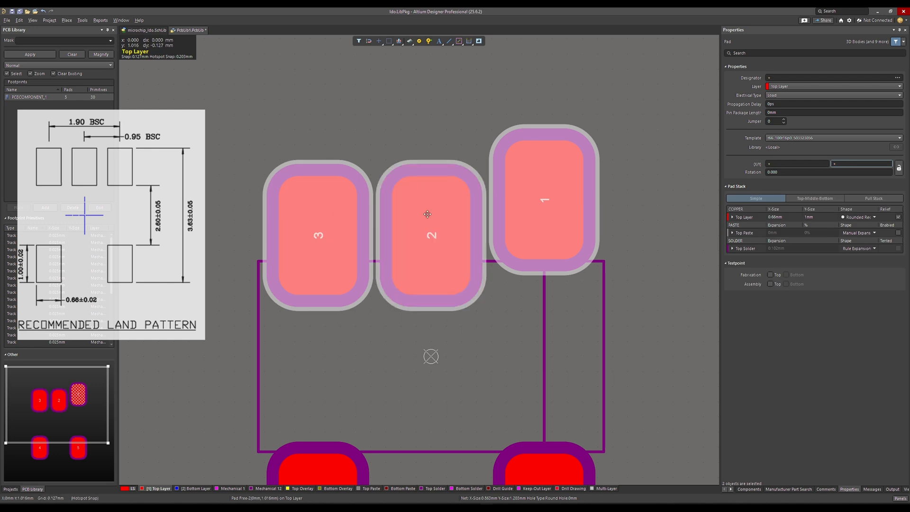
right_click(525, 177)
mouse_move(550, 218)
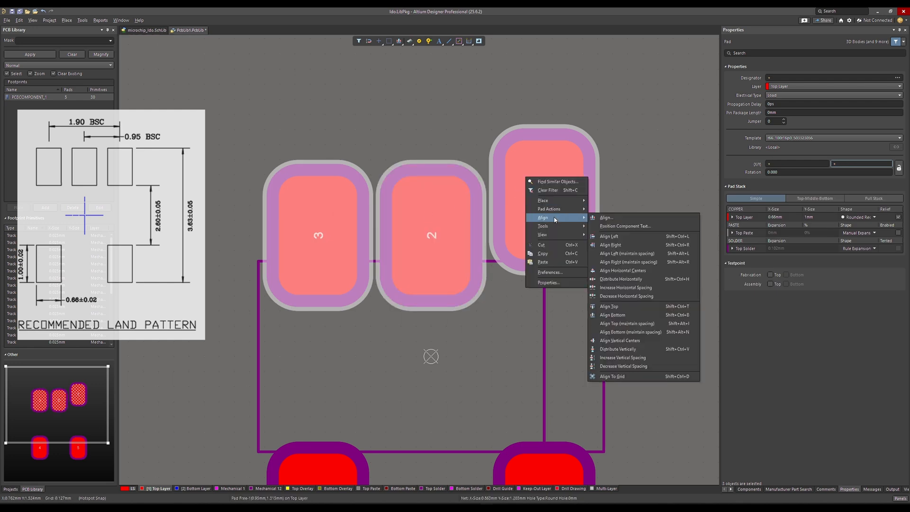
left_click(617, 307)
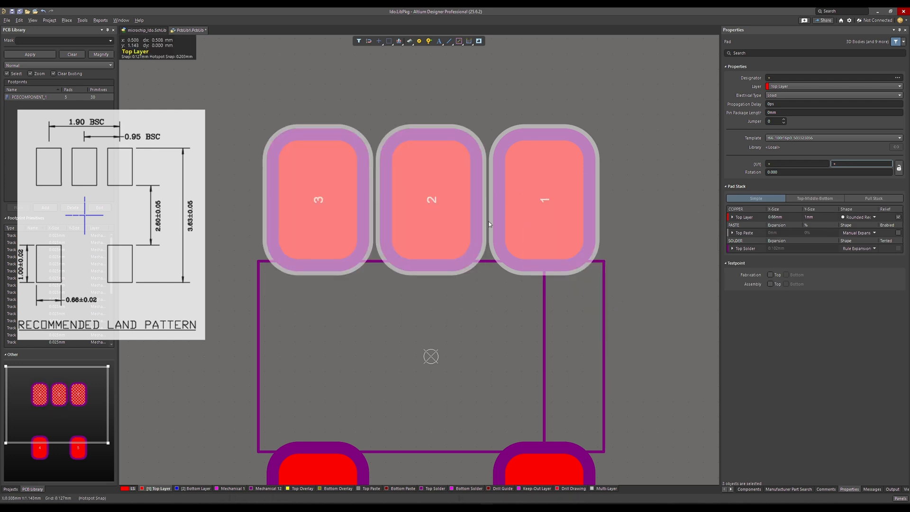
left_click(446, 221)
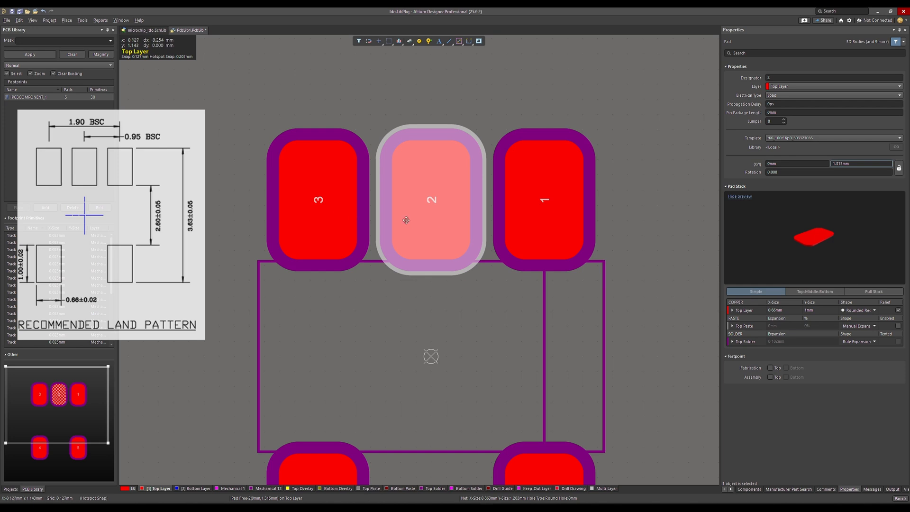
left_click(318, 204)
left_click(656, 297)
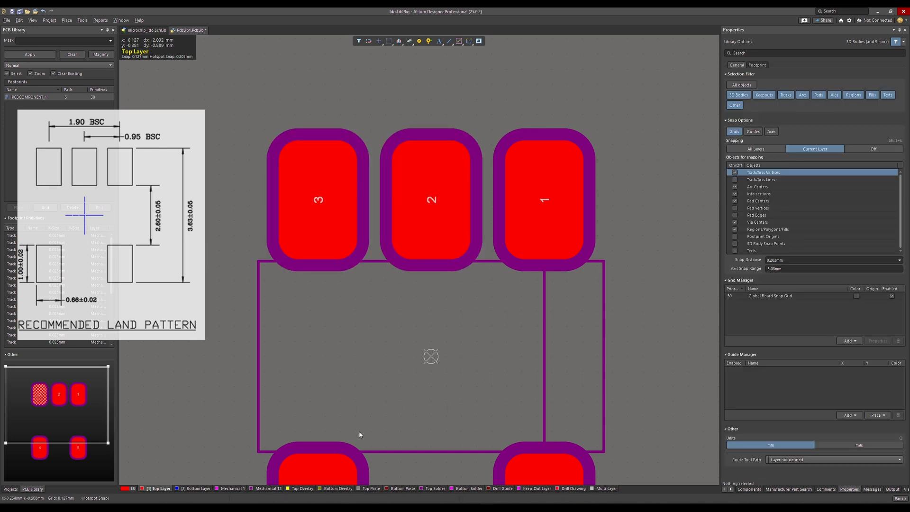
- Check the pad positions against the Mechanical 12 outlines, and return to Top Layer
left_click(268, 488)
scroll(542, 387, "down", 1, "ctrl")
scroll(542, 386, "down", 2, "ctrl")
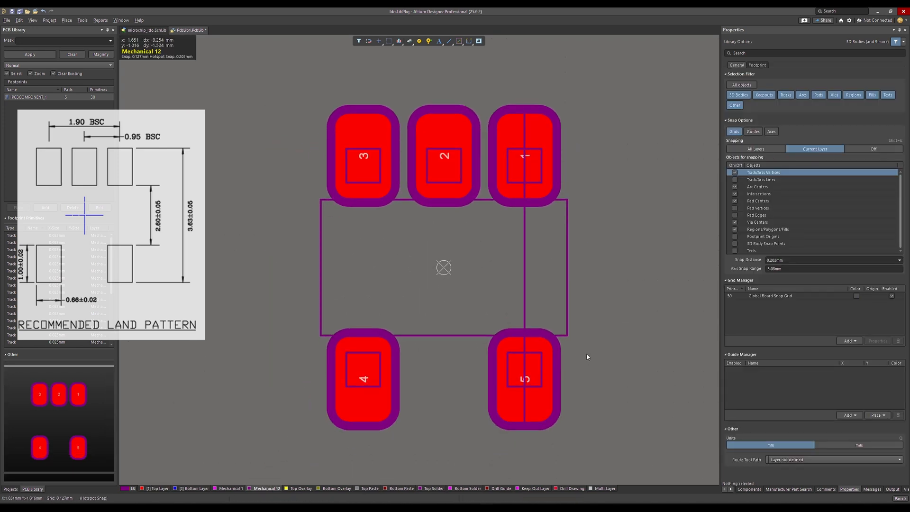
scroll(587, 356, "up", 2, "ctrl")
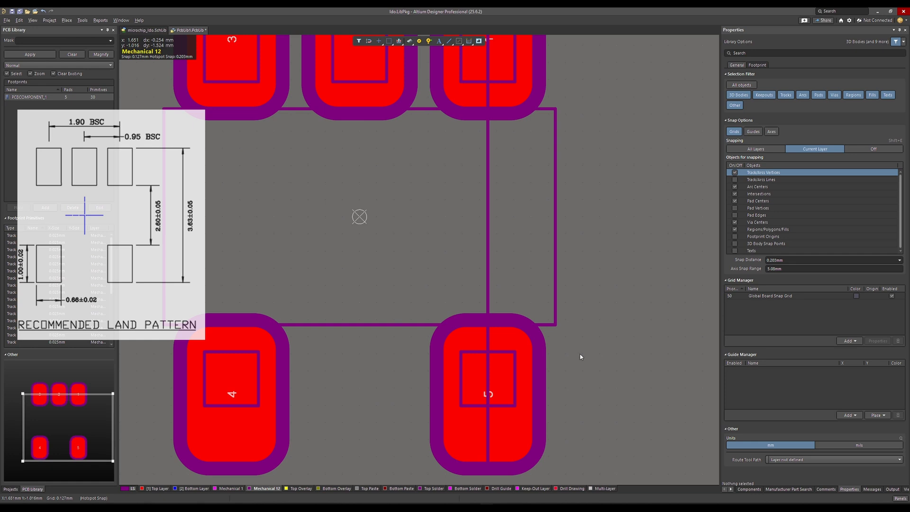
left_click(158, 488)
scroll(540, 360, "down", 2, "ctrl")
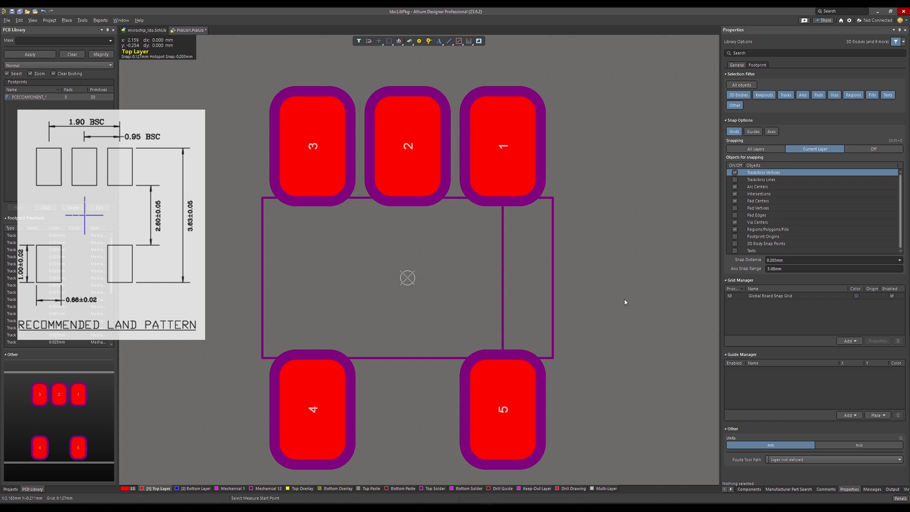
- Measure the vertical distance from pad 5's center to pad 1's center, and clear the measurement
key("ctrl+m")
left_click(502, 409)
left_click(502, 140)
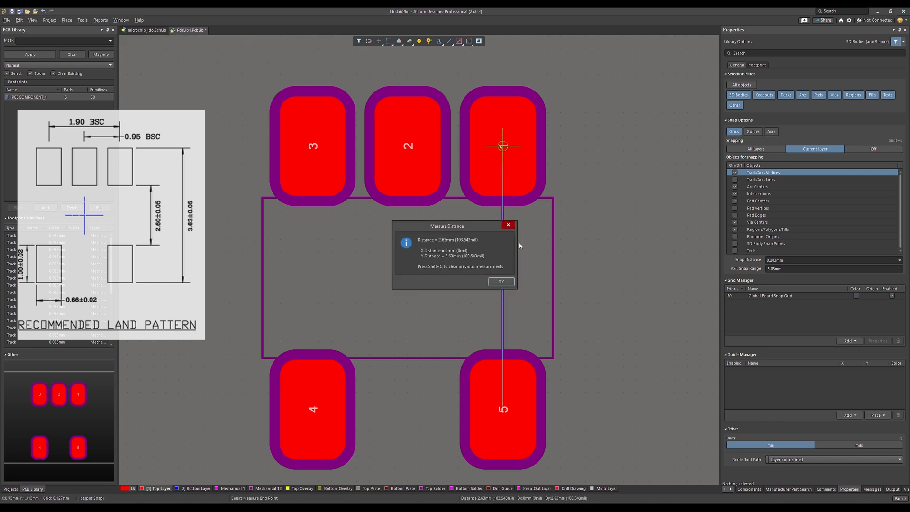
left_click(503, 282)
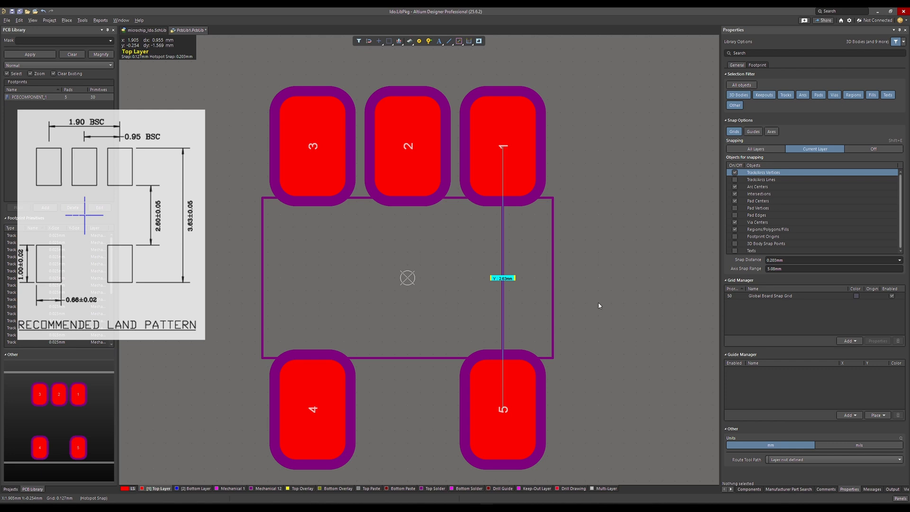
scroll(599, 306, "right", 1, "shift")
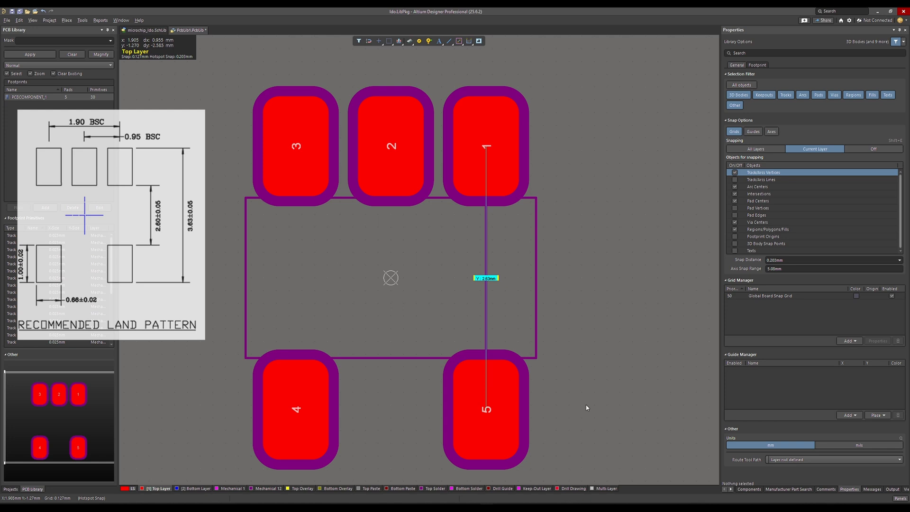
key("shift+c")
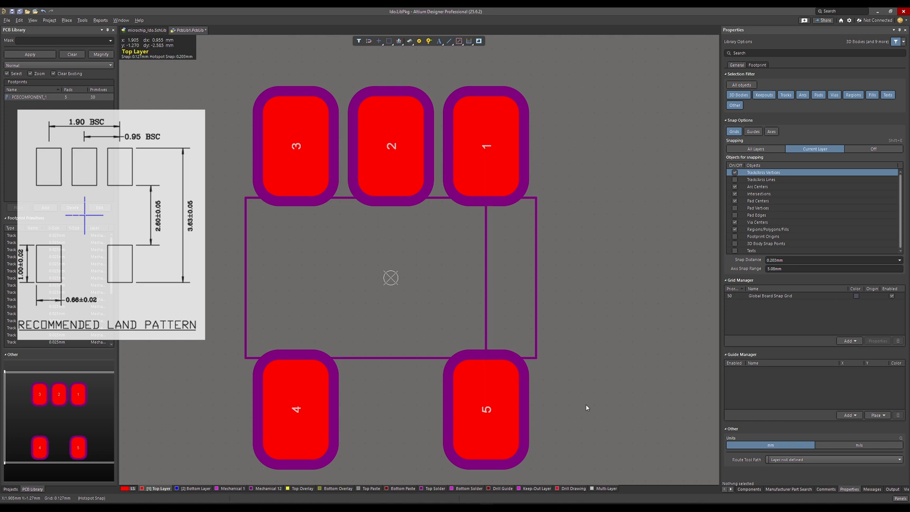
- On Mechanical 12, examine whether the vertical reference line's ends meet the outer edges of pads 5 and 1
left_click(263, 488)
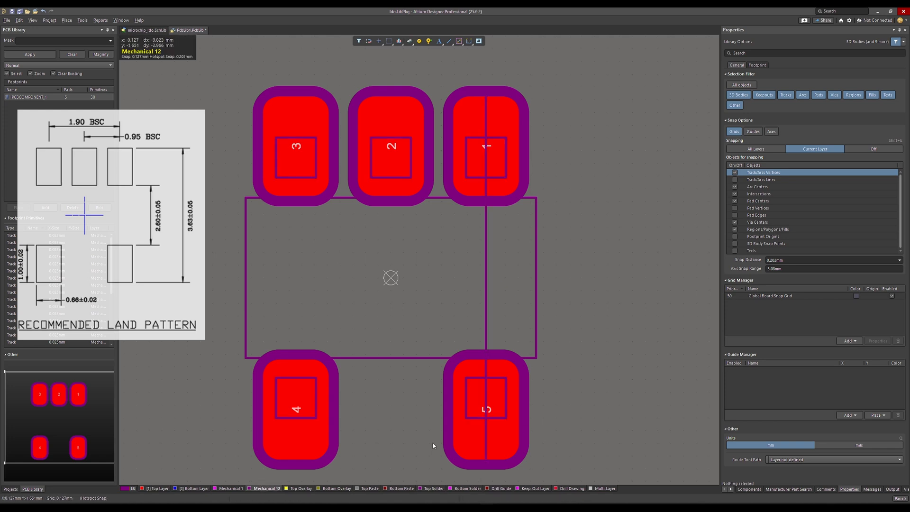
left_click(576, 394)
left_click(486, 240)
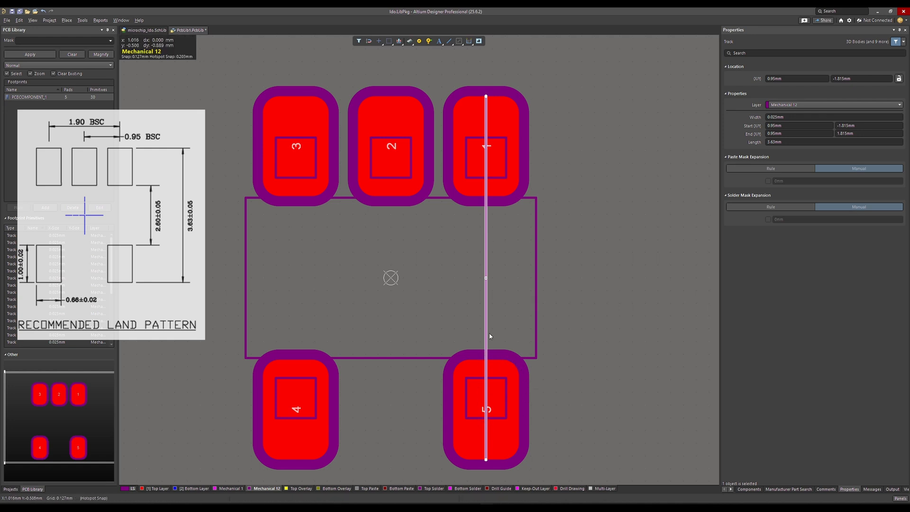
scroll(502, 317, "up", 5, "ctrl")
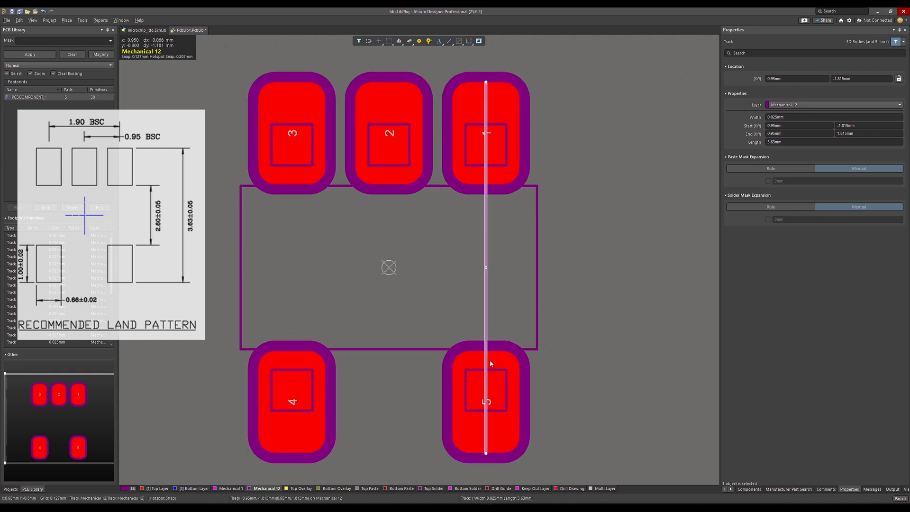
left_click(529, 379)
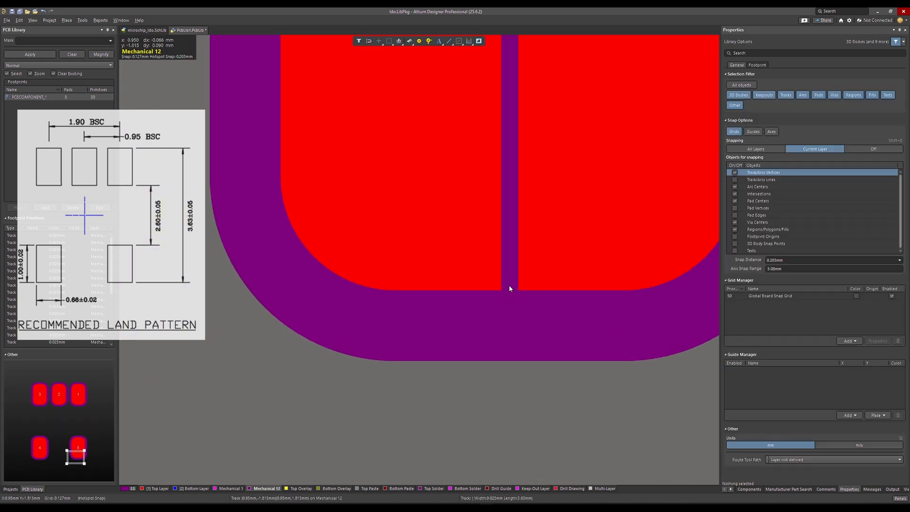
left_click(507, 291)
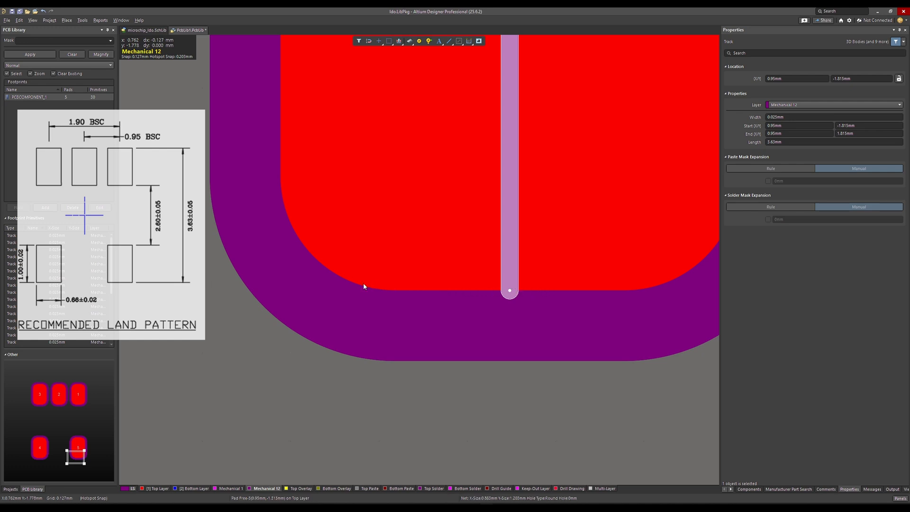
scroll(542, 291, "up", 8)
scroll(524, 331, "down", 3, "ctrl")
scroll(525, 331, "up", 6)
scroll(517, 332, "down", 2, "ctrl")
scroll(469, 337, "up", 5, "ctrl")
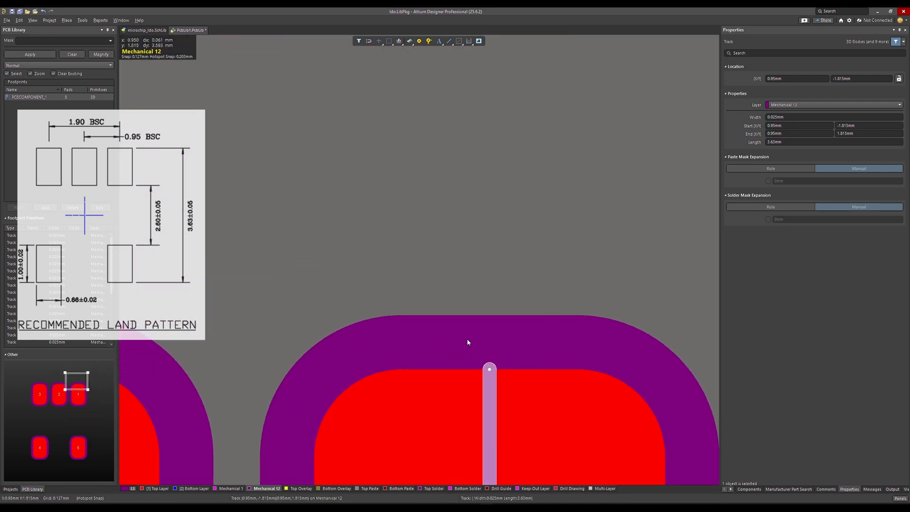
scroll(504, 388, "down", 6, "ctrl")
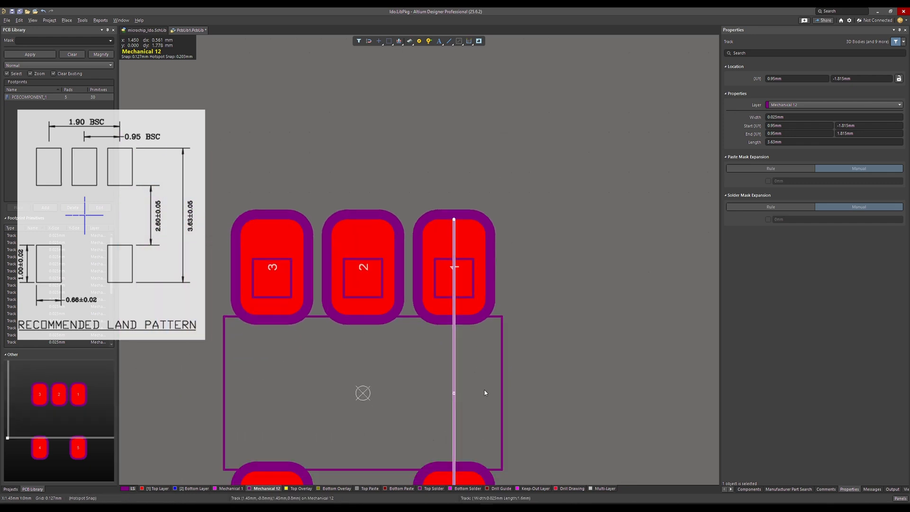
- Delete the vertical reference line running through pads 1 and 5 from Mechanical 12, and return to Top Layer
scroll(470, 306, "down", 3)
key("Delete")
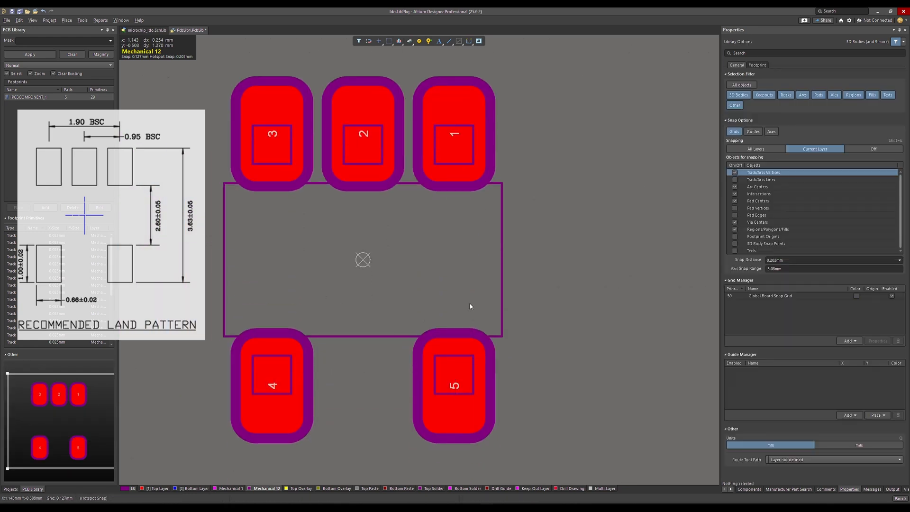
scroll(470, 306, "left", 2)
scroll(443, 299, "down", 1, "ctrl")
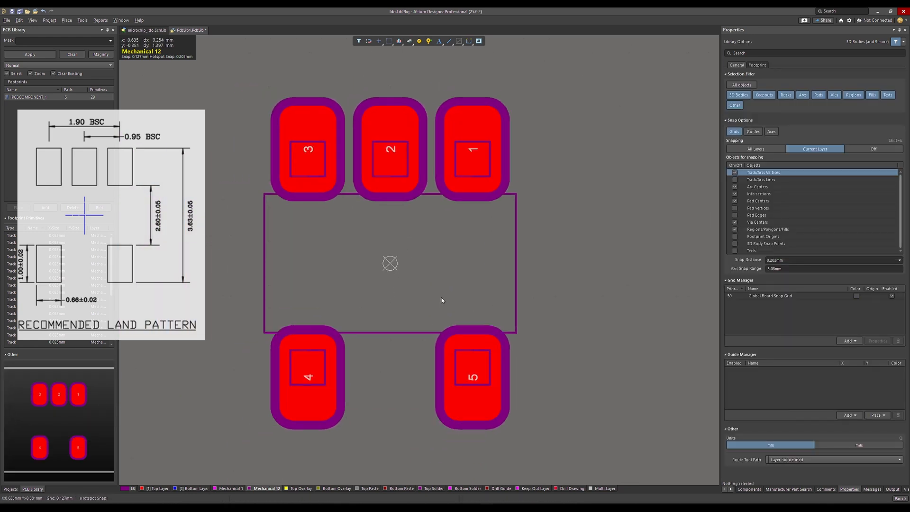
scroll(399, 370, "up", 2, "ctrl")
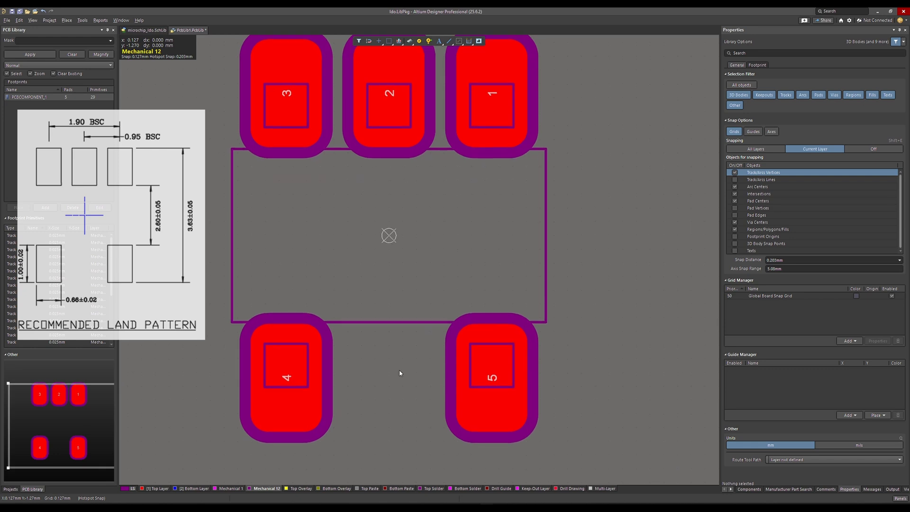
scroll(399, 371, "up", 1)
scroll(512, 158, "down", 2, "ctrl")
scroll(285, 223, "up", 1)
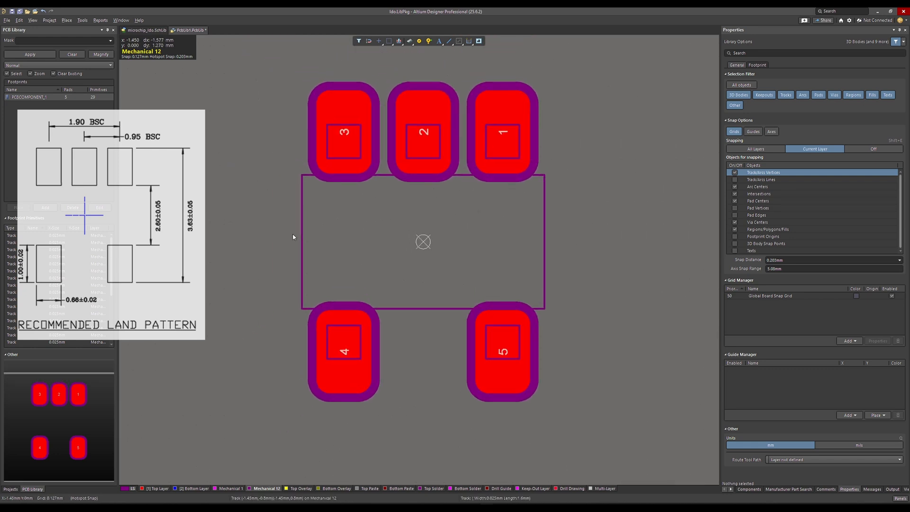
scroll(303, 240, "up", 2, "ctrl")
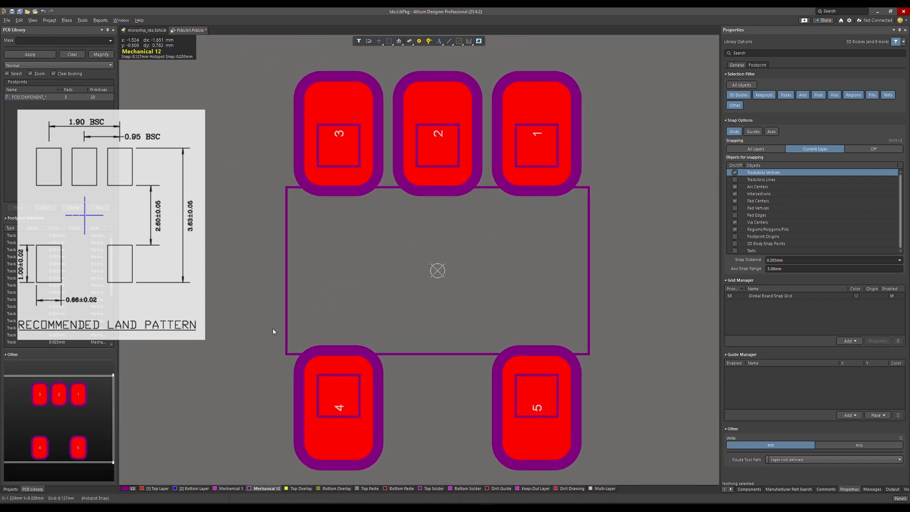
left_click(268, 488)
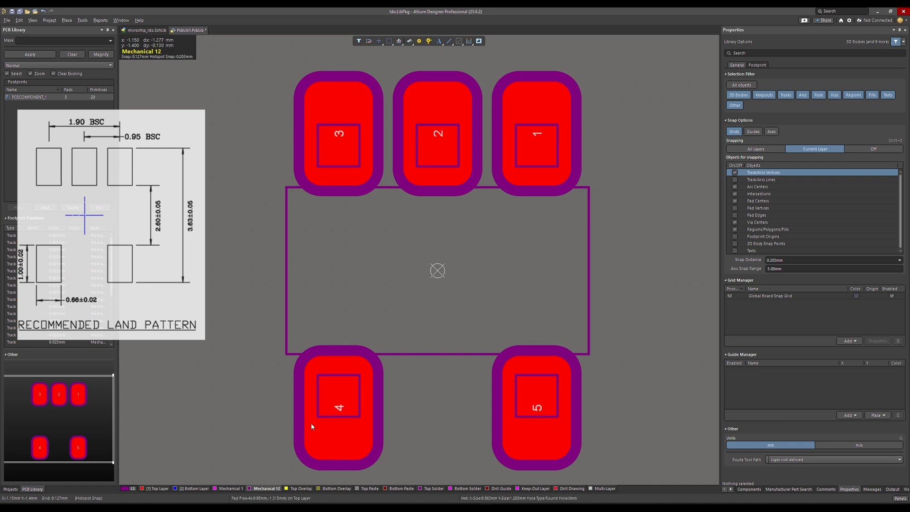
left_click(155, 489)
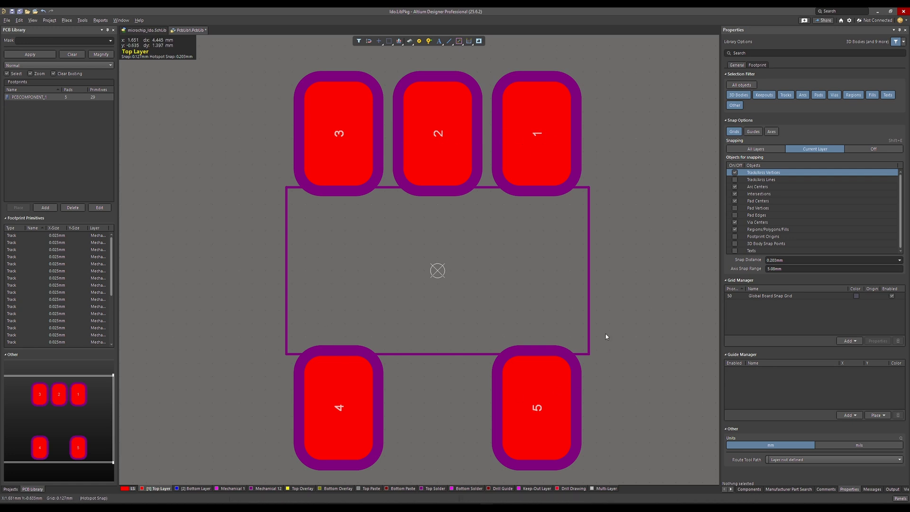
- Make Top Overlay the active layer for the silkscreen drawing
scroll(482, 317, "down", 1, "ctrl")
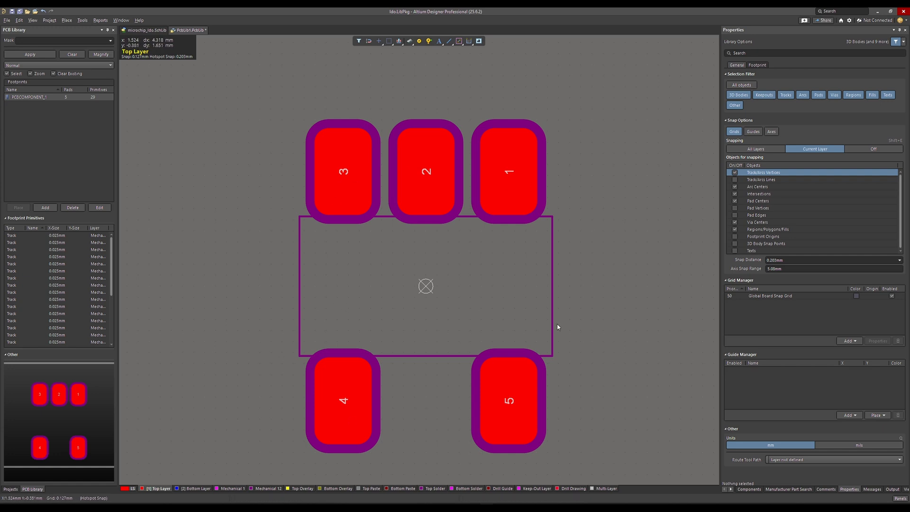
right_click_drag(584, 326, 566, 314)
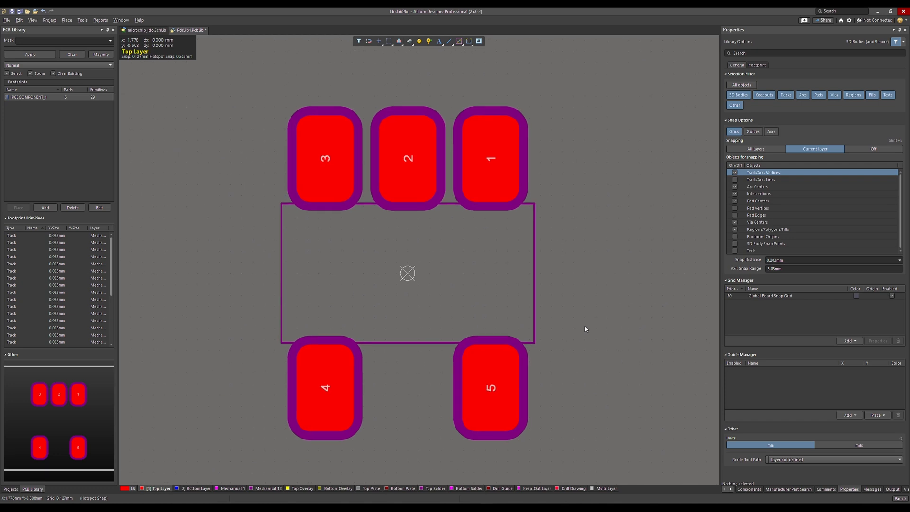
scroll(585, 326, "down", 1)
scroll(585, 326, "up", 1, "ctrl")
scroll(448, 224, "left", 3)
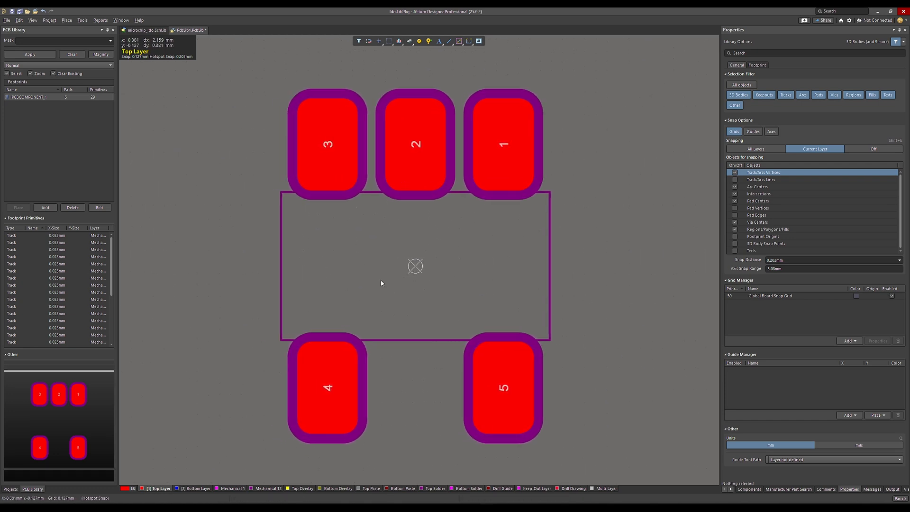
left_click(239, 335)
scroll(628, 223, "down", 4)
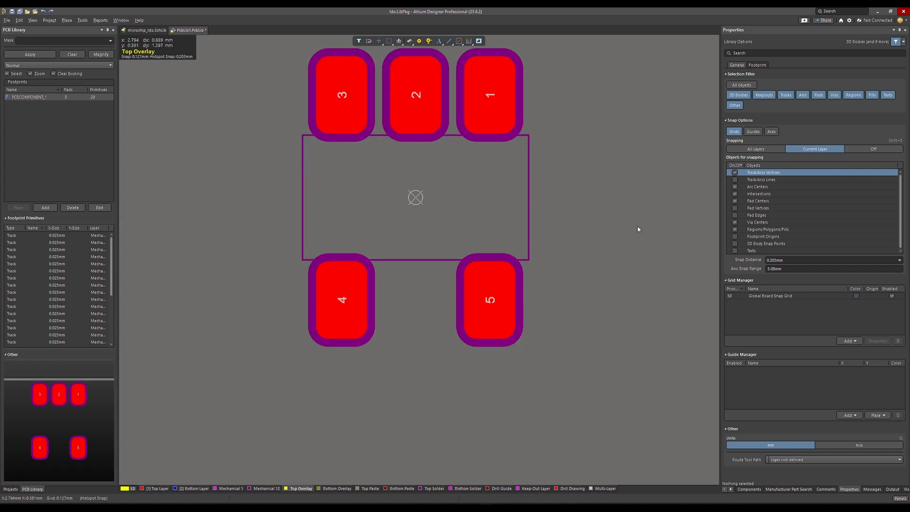
scroll(628, 224, "up", 5)
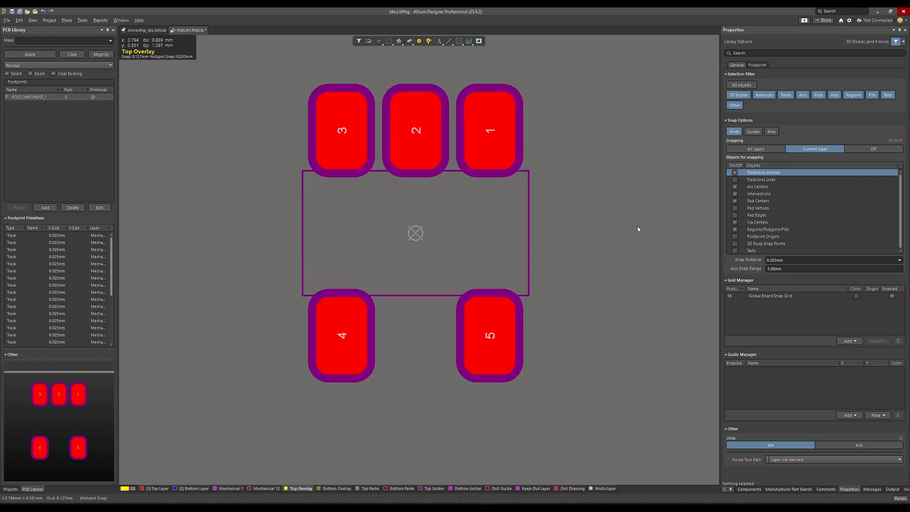
scroll(495, 197, "down", 1)
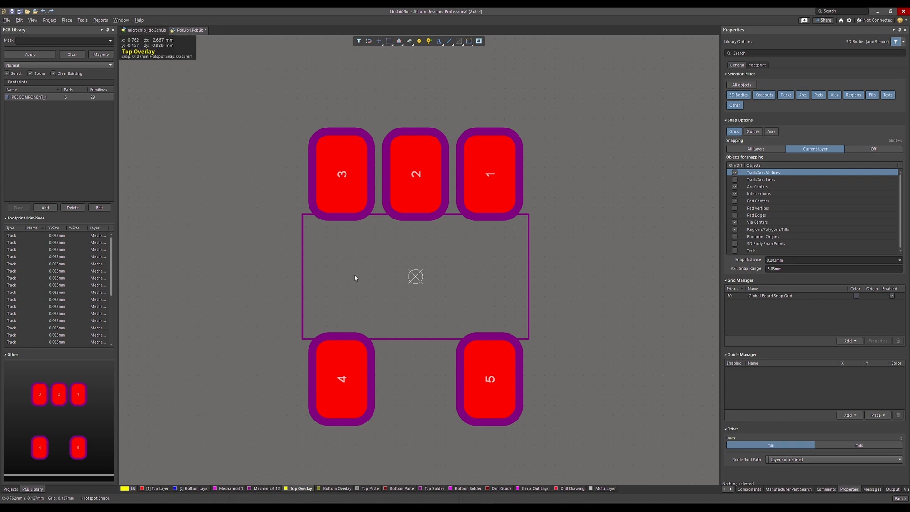
- Draw two 0.15 mm wide vertical silkscreen lines, about 1.5 mm long, just outside the left and right sides of the body outline
left_click(447, 42)
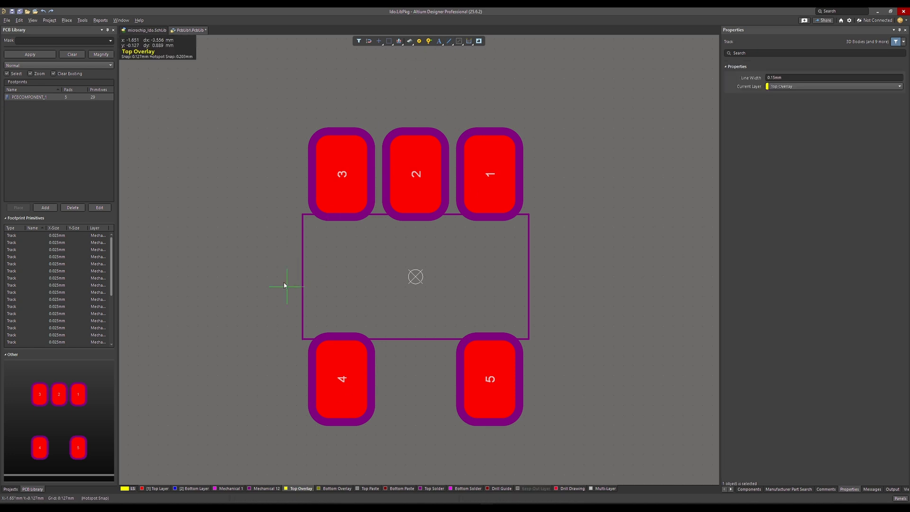
key("Tab")
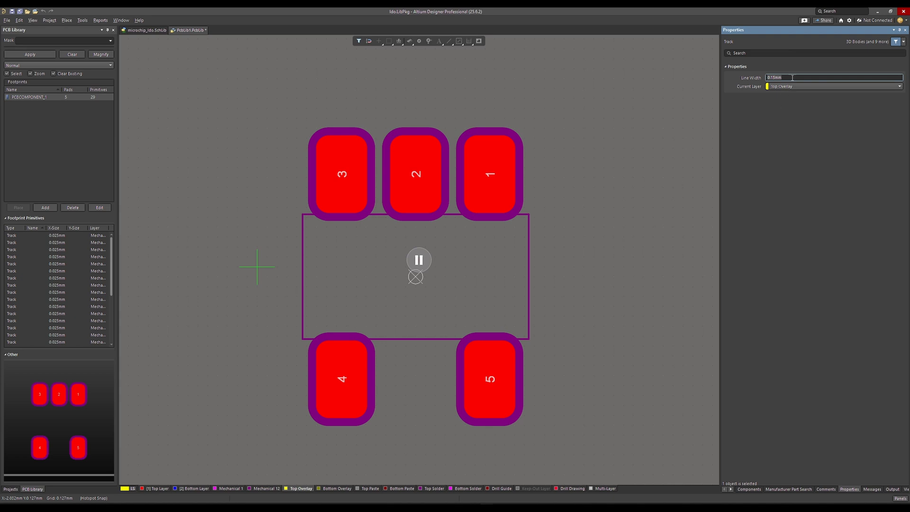
type("0")
key("Return")
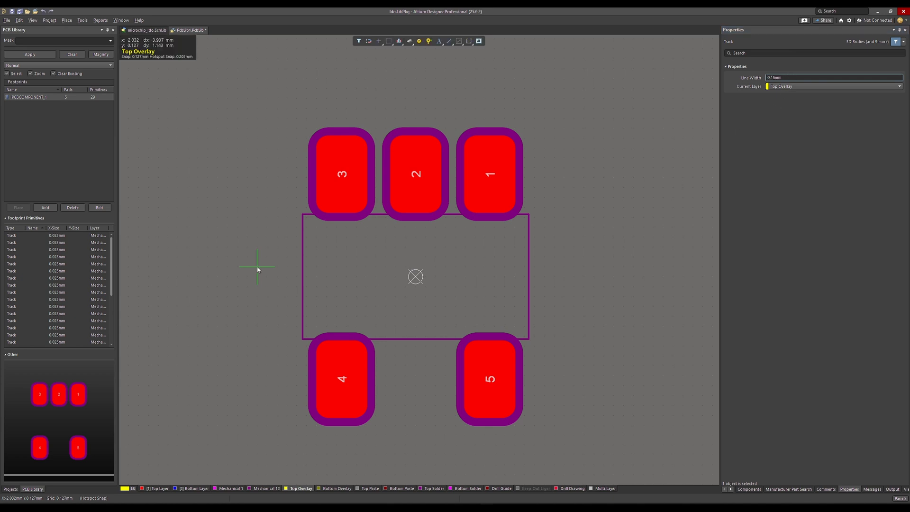
left_click(296, 217)
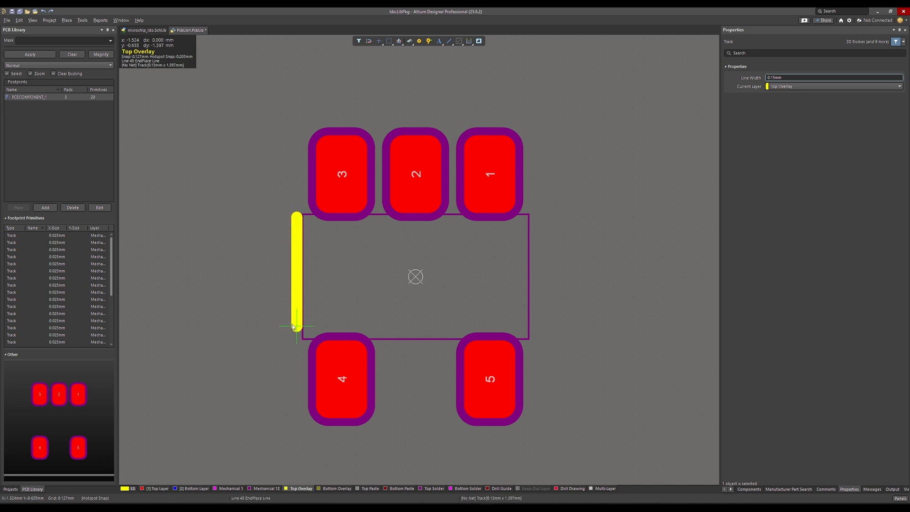
left_click(296, 339)
right_click(296, 339)
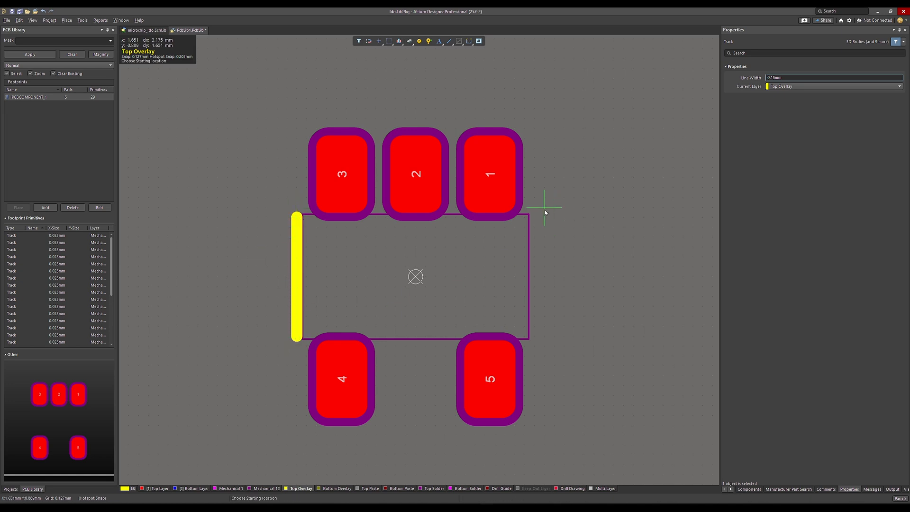
left_click(534, 217)
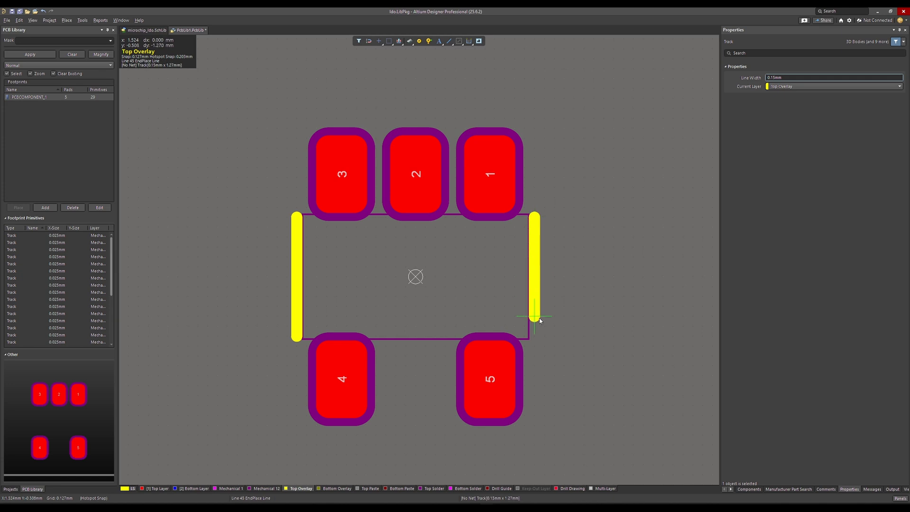
left_click(534, 340)
right_click(534, 339)
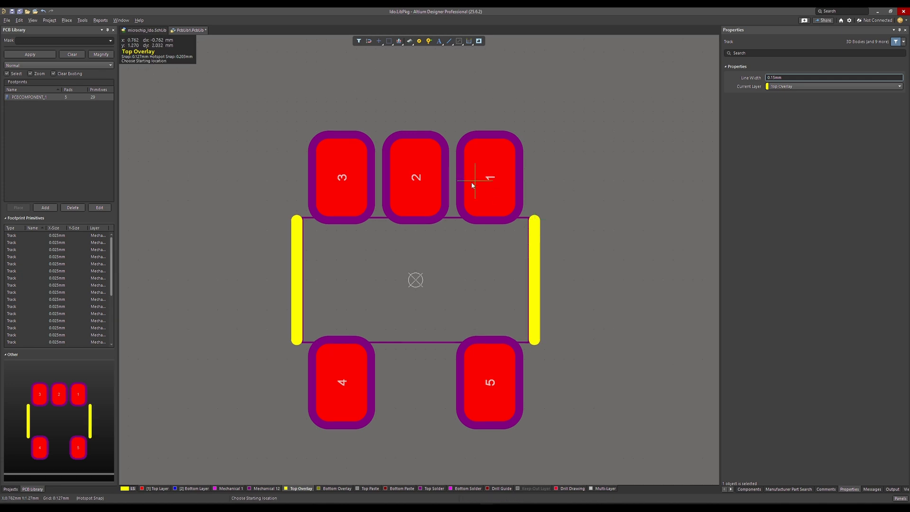
- Add a pin 1 marker line about 0.76 mm long beside pad 1, in line with the right silkscreen line, and finish line placement
scroll(508, 182, "up", 3, "ctrl")
left_click(541, 138)
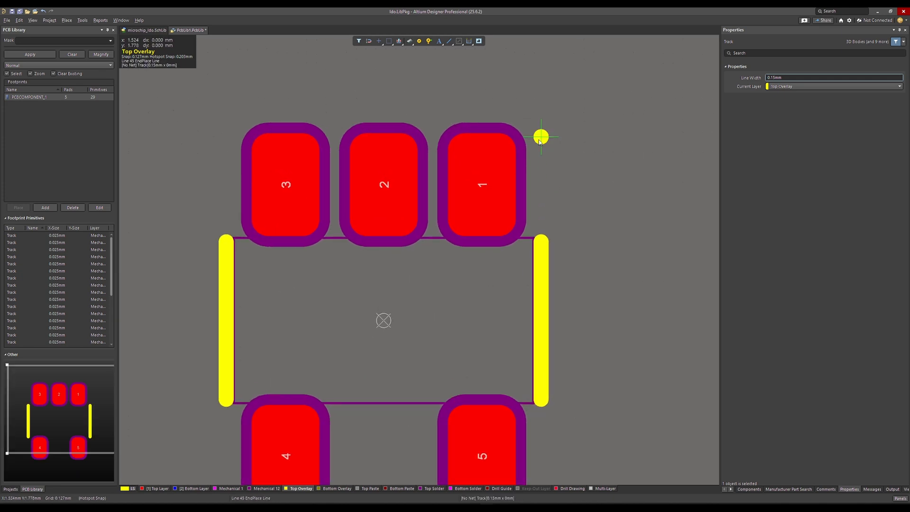
left_click(541, 218)
right_click(541, 216)
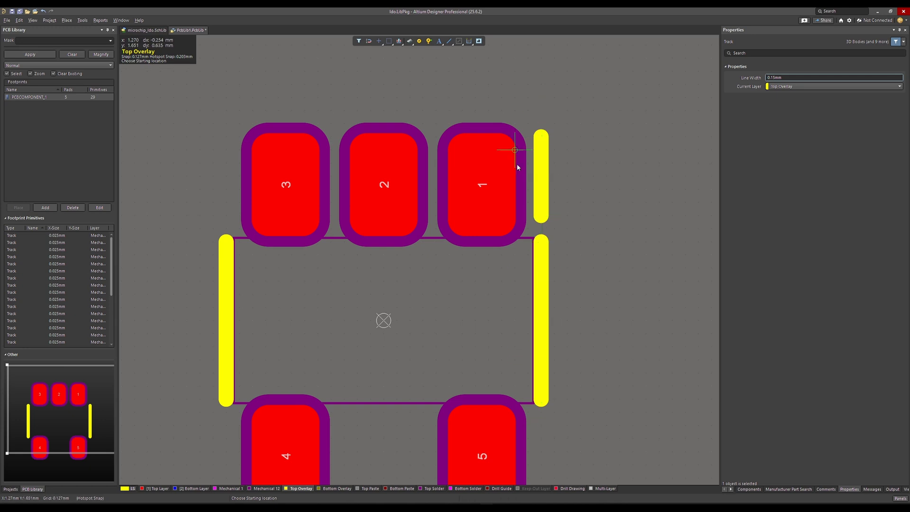
scroll(425, 361, "down", 1)
scroll(424, 361, "down", 2, "ctrl")
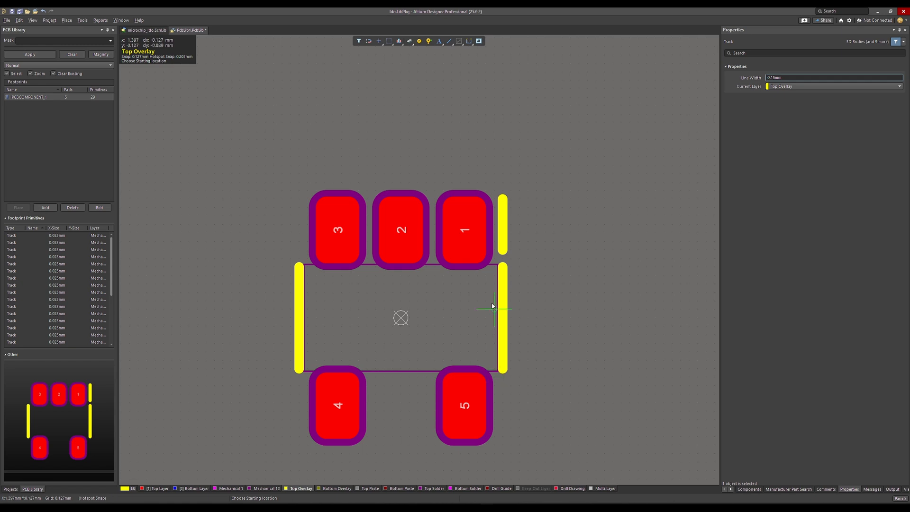
right_click(491, 283)
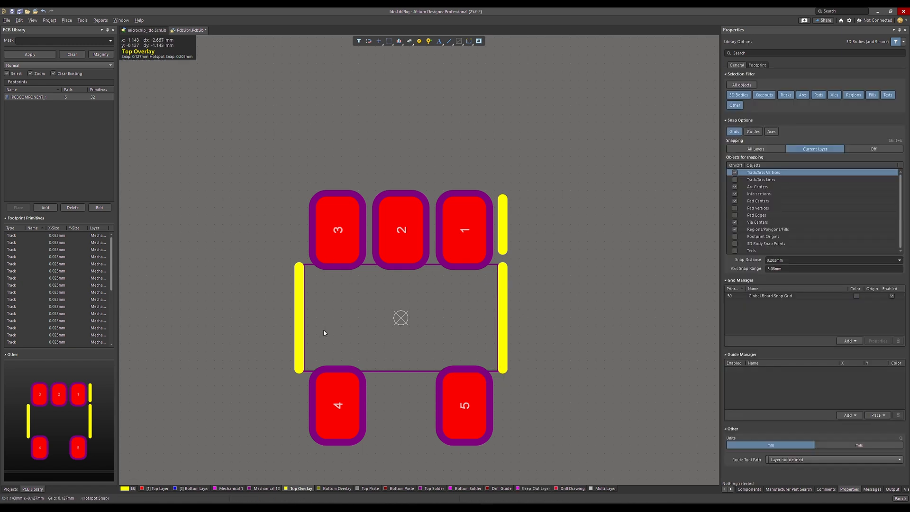
scroll(430, 367, "up", 1, "ctrl")
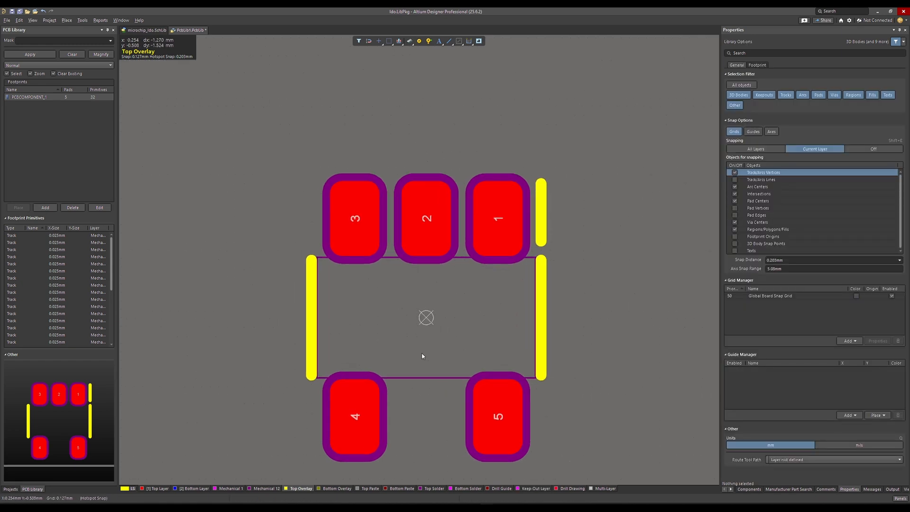
scroll(539, 200, "up", 1, "ctrl")
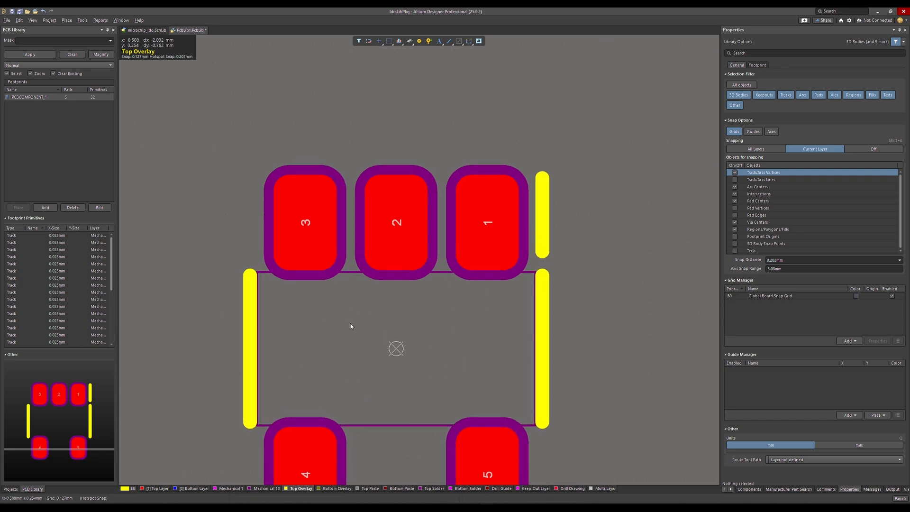
scroll(350, 326, "up", 1, "ctrl")
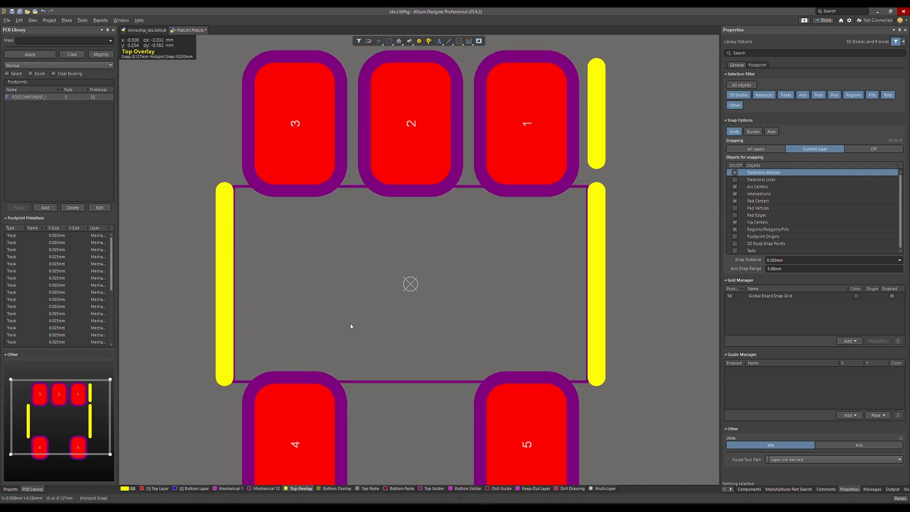
scroll(351, 326, "up", 1)
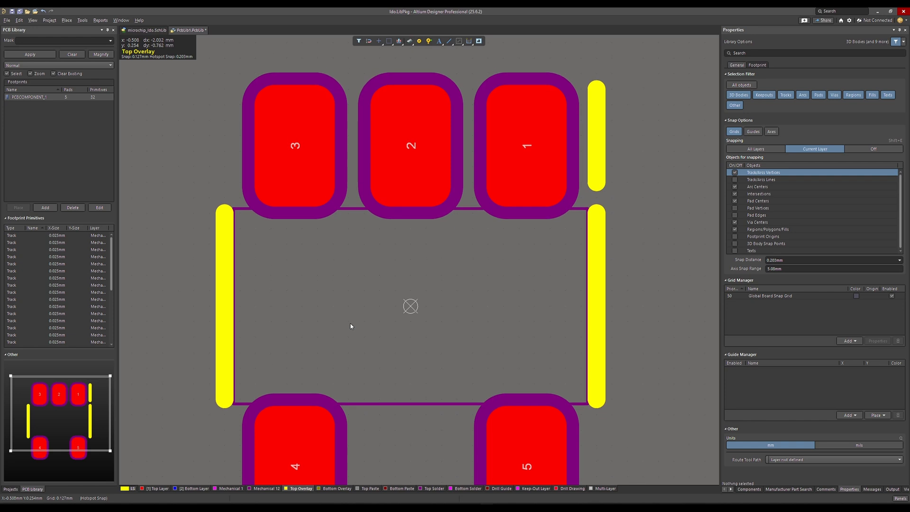
- Examine the silkscreen lines' placement and spacing against the pads and the body outline around the footprint
scroll(351, 325, "down", 1, "shift")
scroll(351, 325, "up", 3)
scroll(351, 325, "down", 1, "shift")
scroll(457, 260, "up", 3, "ctrl")
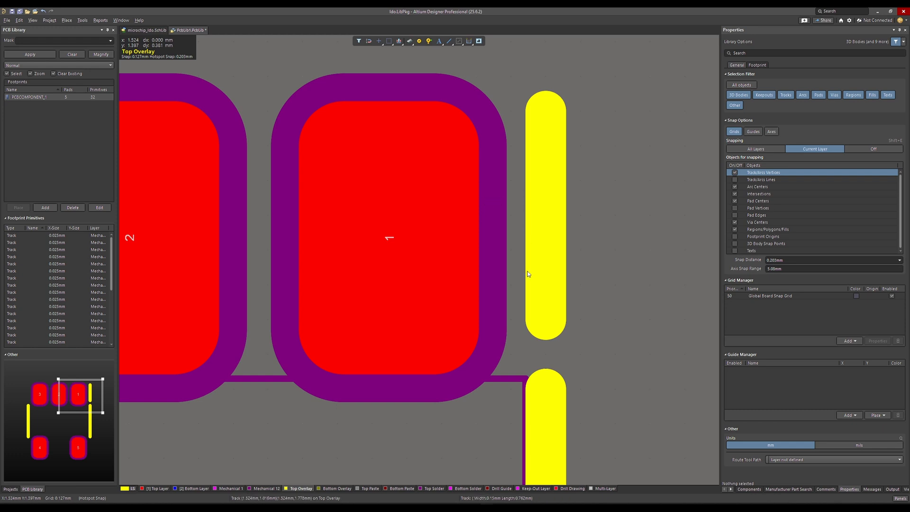
right_click_drag(382, 410, 420, 320)
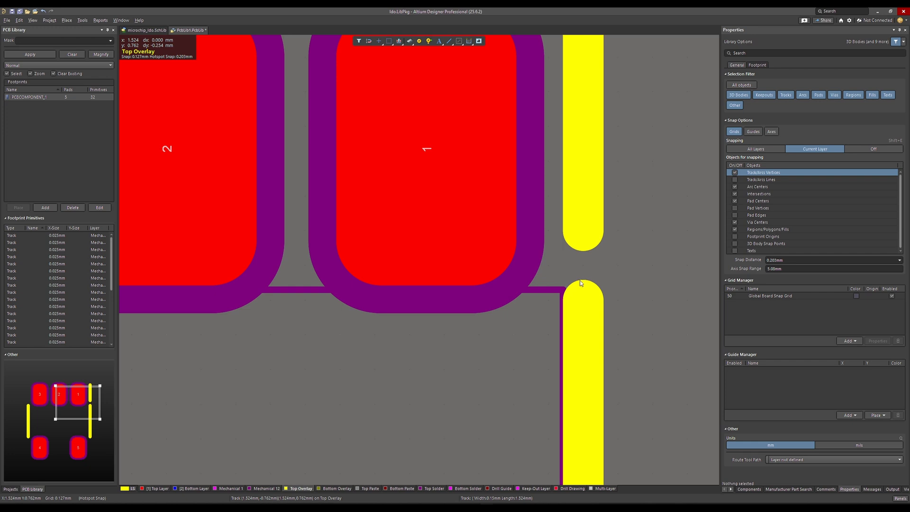
right_click_drag(472, 369, 780, 164)
scroll(774, 59, "down", 1, "ctrl")
scroll(440, 361, "left", 2, "shift")
scroll(441, 362, "down", 4)
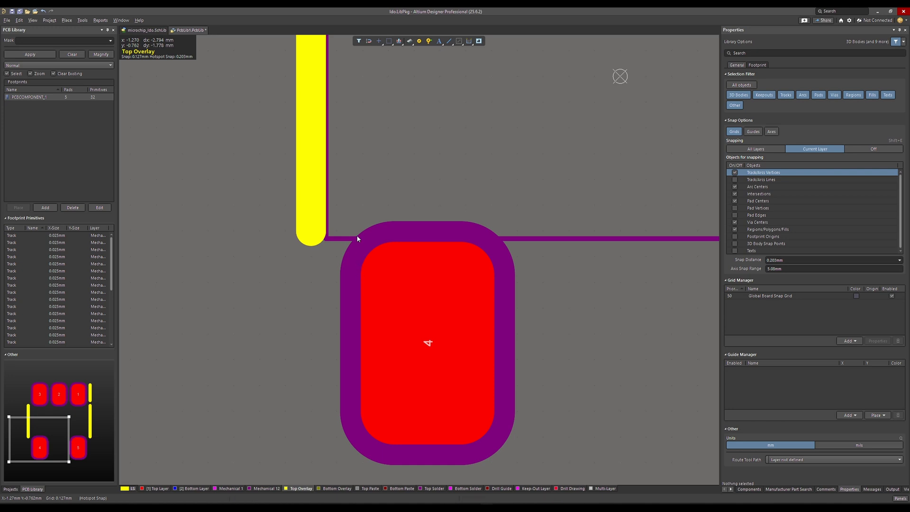
scroll(351, 238, "up", 1)
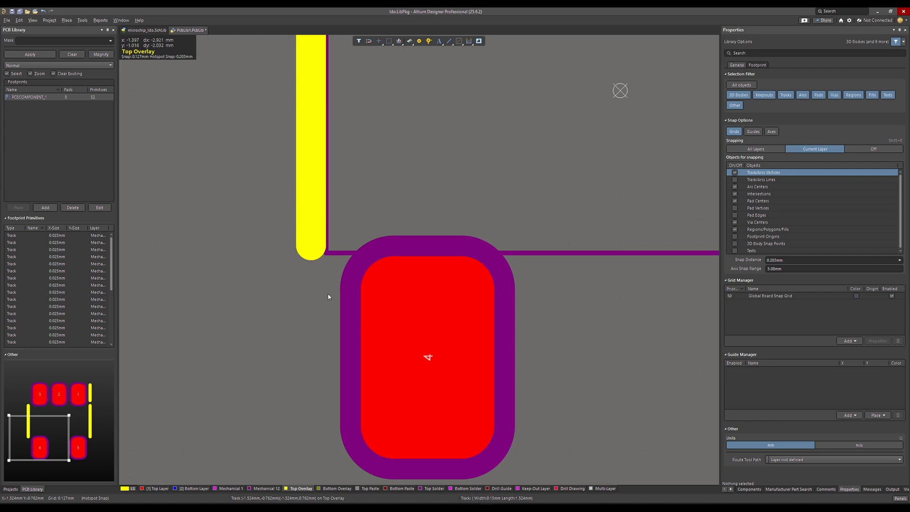
scroll(361, 300, "up", 5)
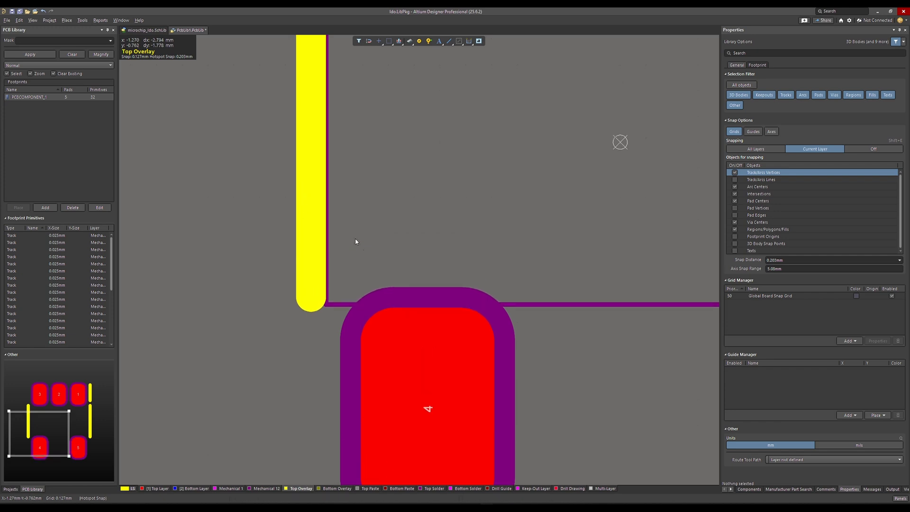
scroll(356, 241, "down", 1, "ctrl")
scroll(355, 239, "up", 3)
scroll(629, 191, "down", 2, "ctrl")
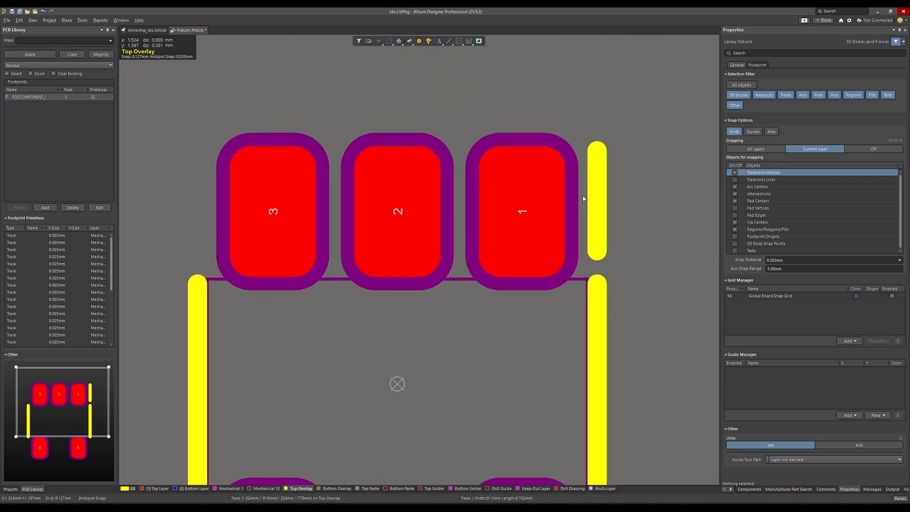
scroll(283, 355, "up", 2, "ctrl")
right_click_drag(186, 393, 303, 341)
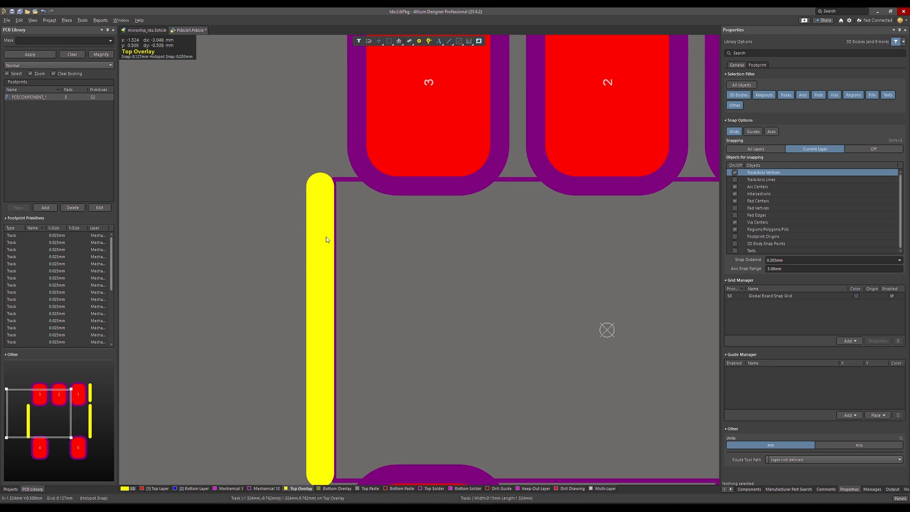
right_click_drag(327, 305, 316, 272)
right_click_drag(364, 365, 287, 336)
middle_click_drag(287, 336, 287, 407)
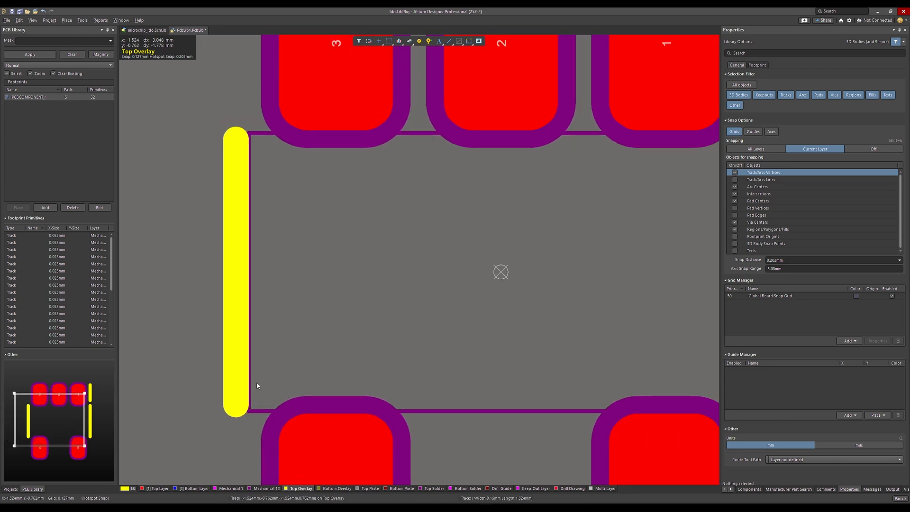
right_click_drag(645, 331, 521, 331)
scroll(522, 332, "down", 1, "ctrl")
scroll(157, 233, "up", 4, "ctrl")
right_click_drag(157, 233, 272, 260)
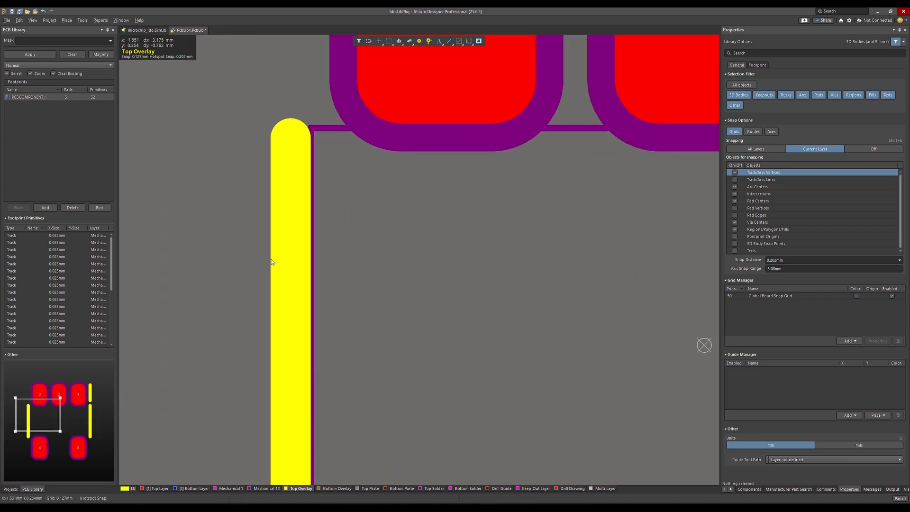
- Align the left silkscreen line with the body outline's left edge by setting its start and end X to -1.45 mm
left_click(312, 148)
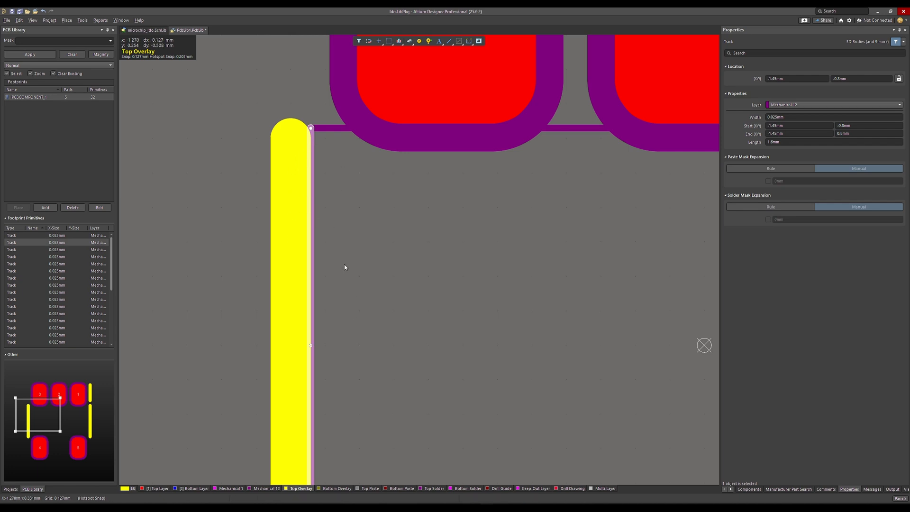
left_click(286, 261)
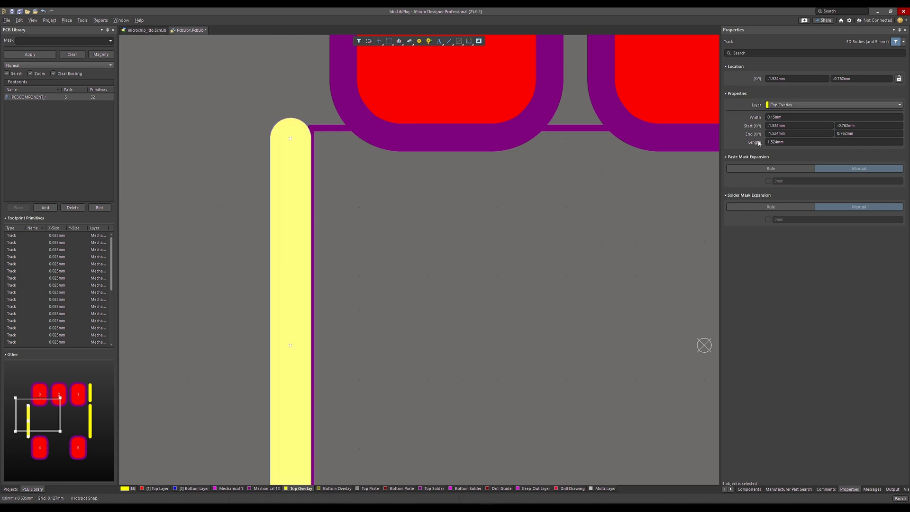
left_click(313, 157)
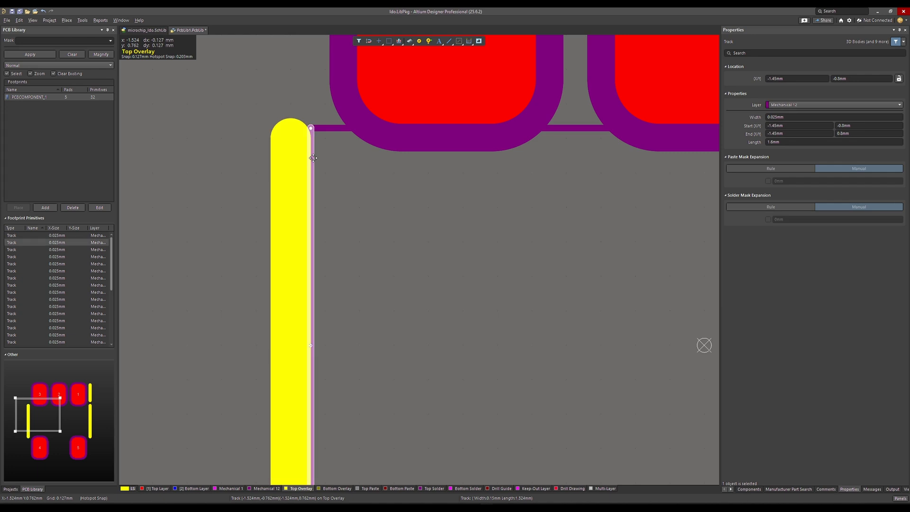
left_click(284, 180)
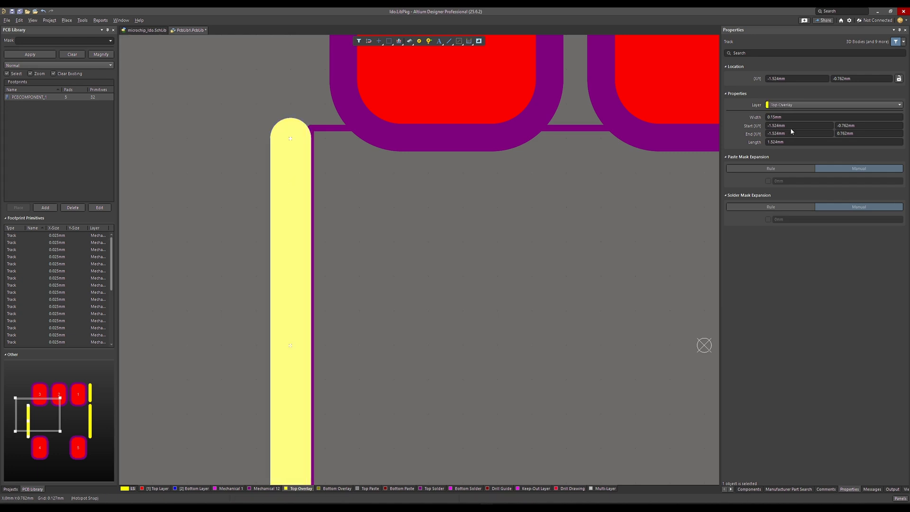
left_click(791, 129)
type("-1.45")
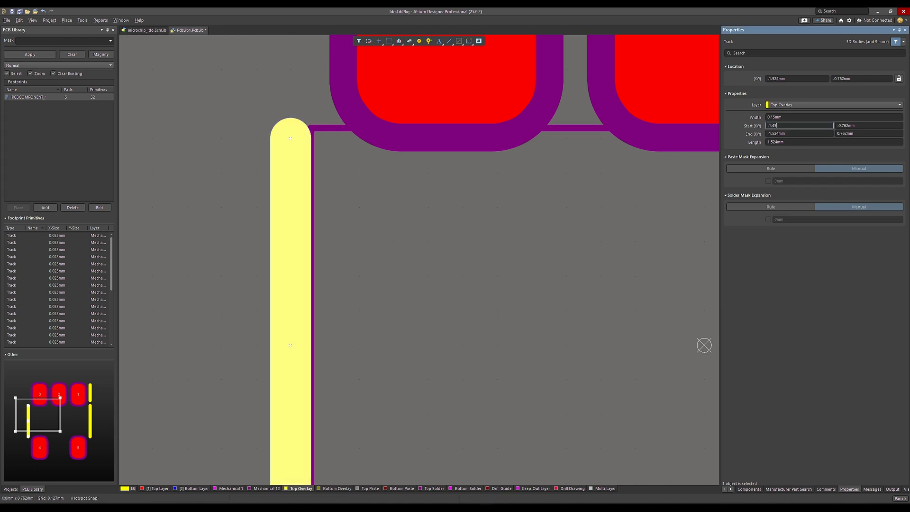
key("Return")
type("-1")
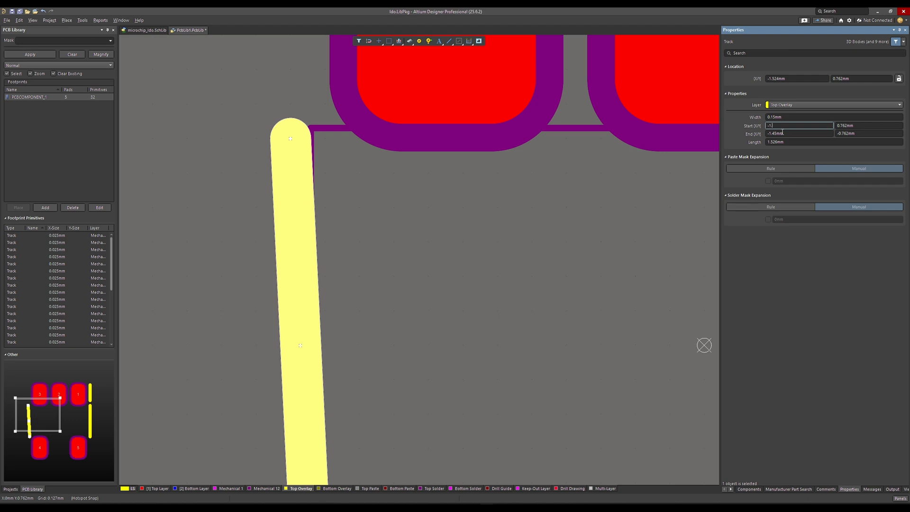
type(".45")
key("Return")
- Set the left silkscreen line's start Y to -0.8 mm and its end Y to 0.8 mm
left_click(843, 125)
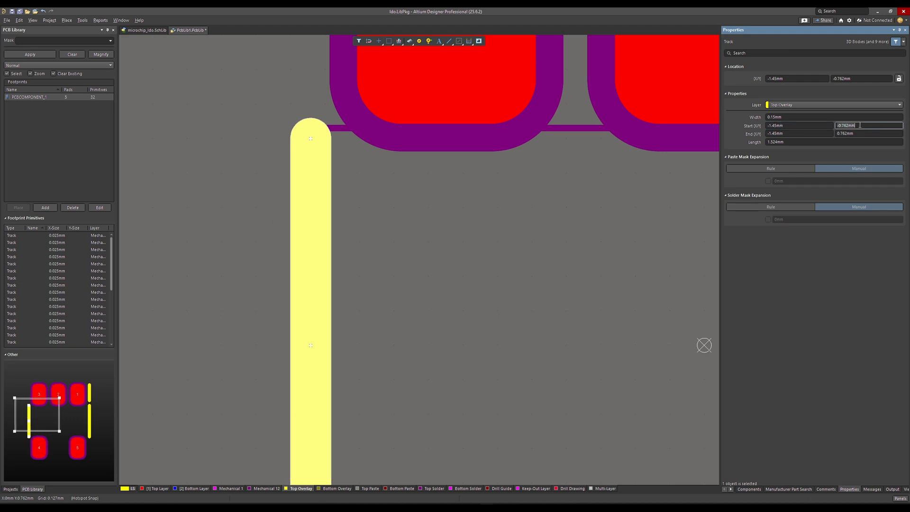
type("-0.8")
key("Return")
left_click(868, 134)
type("-0.")
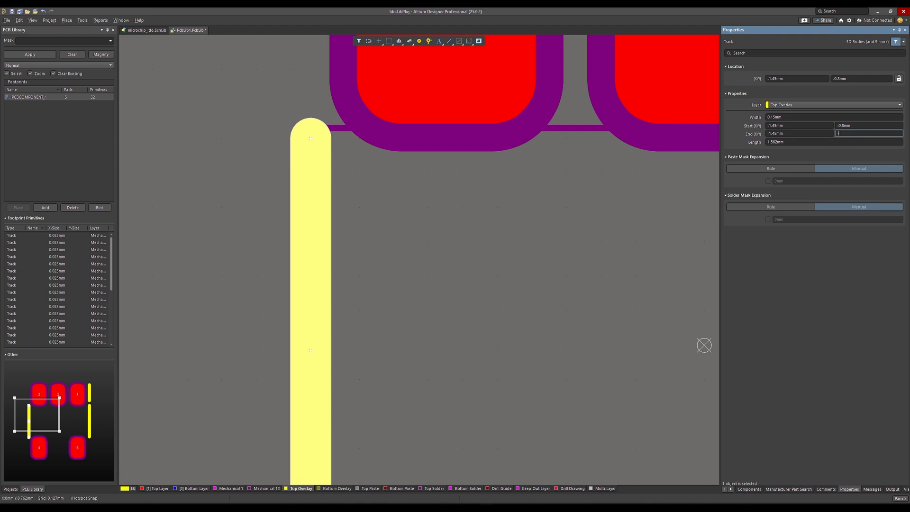
type("8")
key("Return")
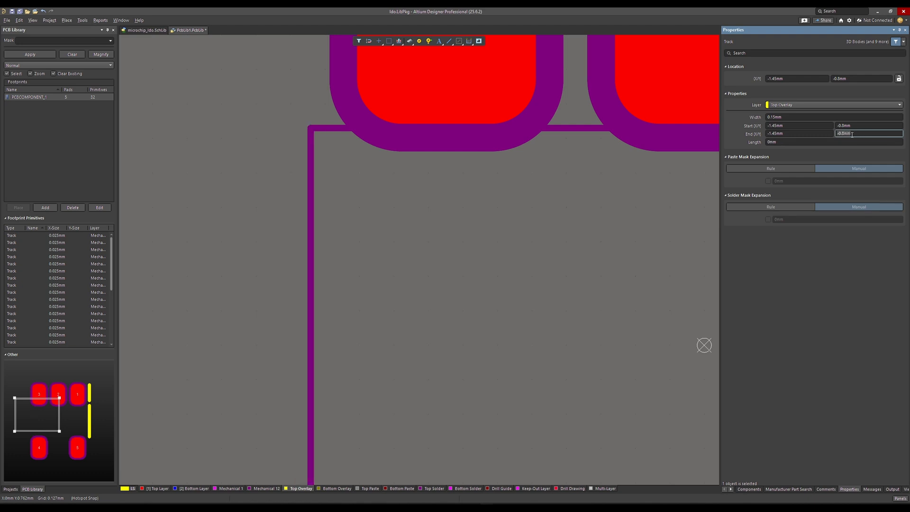
type("0.8")
key("Return")
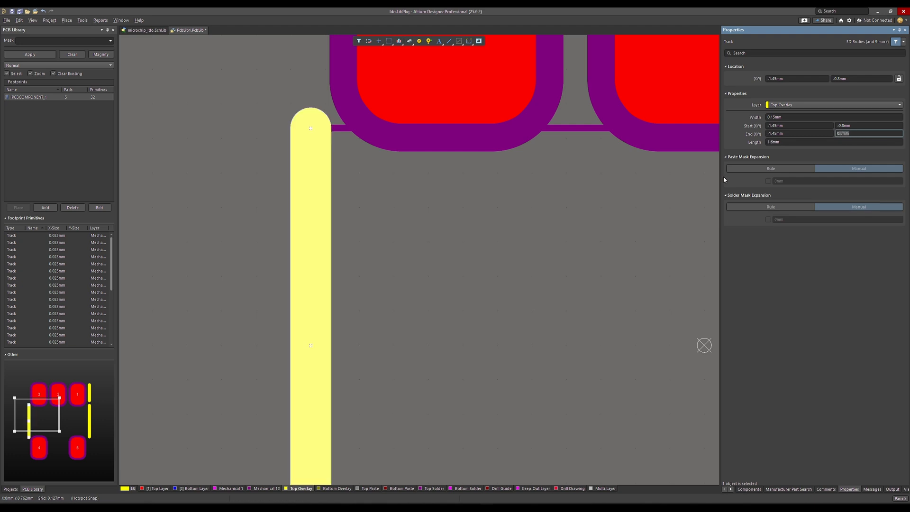
left_click(443, 257)
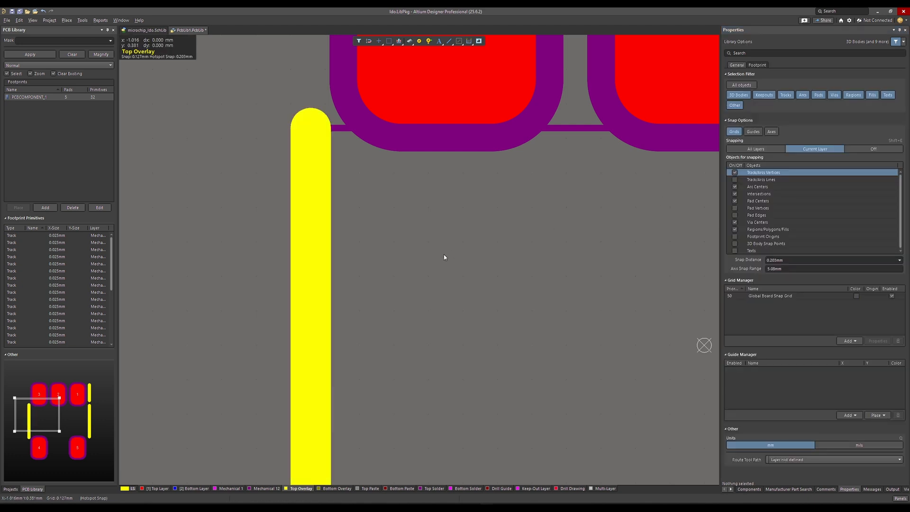
- Shorten the left silkscreen line to a start Y of -0.725 mm and an end Y of 0.725 mm
left_click(316, 129)
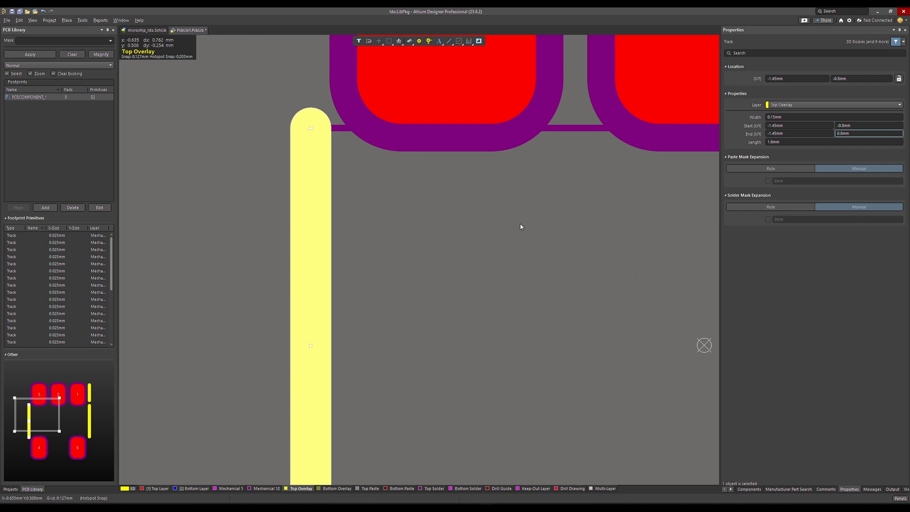
left_click(843, 134)
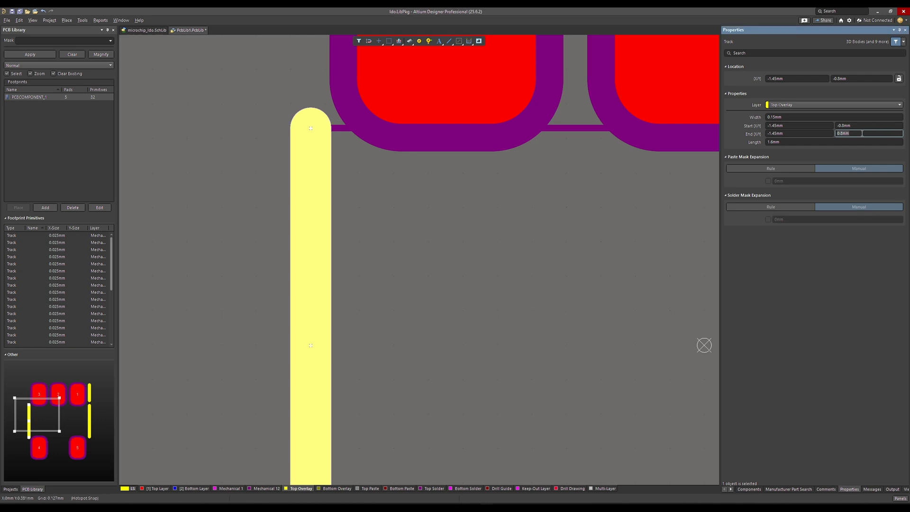
type("00")
double_click(857, 126)
type("-")
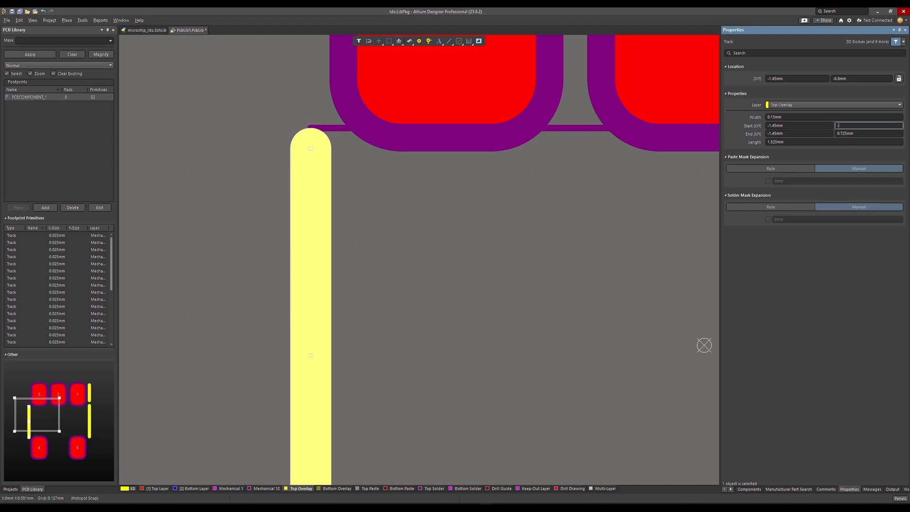
key("Return")
left_click(447, 272)
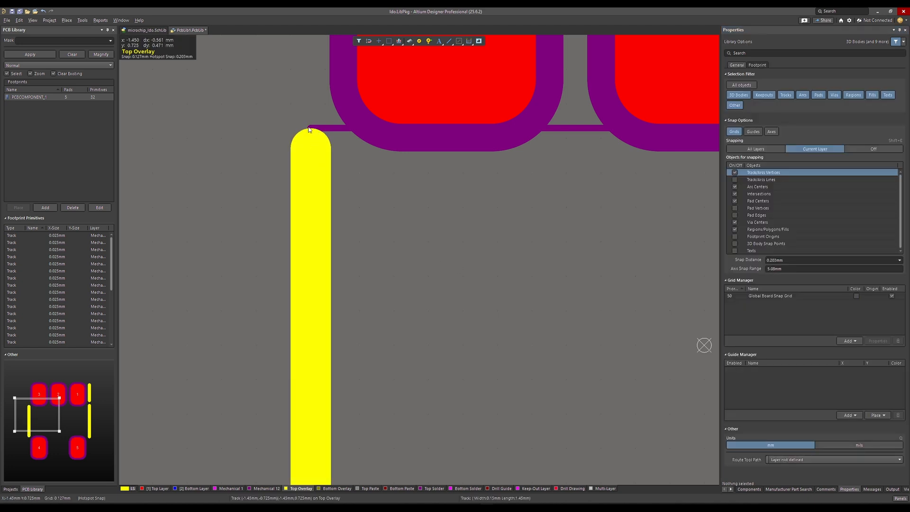
- Set the long right silkscreen line's start Y to -0.725 mm and its end Y to 0.725 mm
scroll(303, 138, "down", 6)
scroll(333, 228, "up", 4)
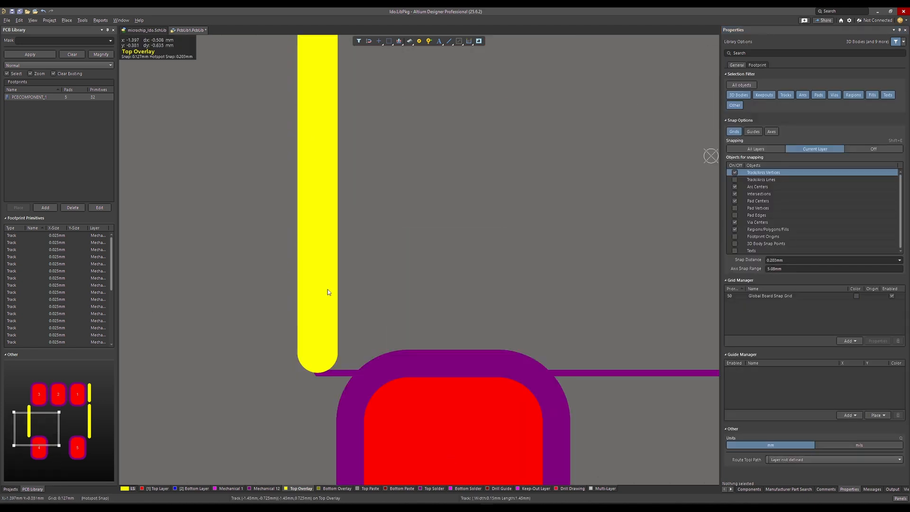
scroll(323, 375, "down", 3, "ctrl")
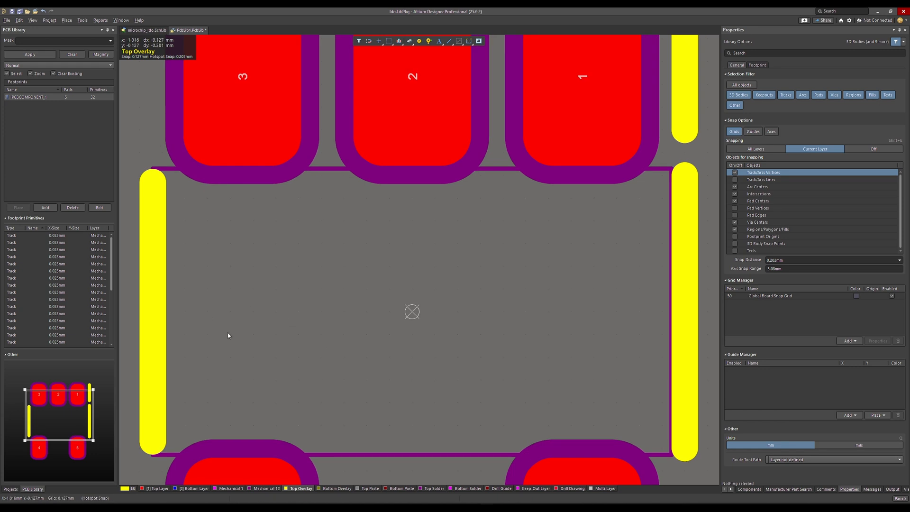
scroll(511, 303, "right", 3)
scroll(502, 297, "left", 6)
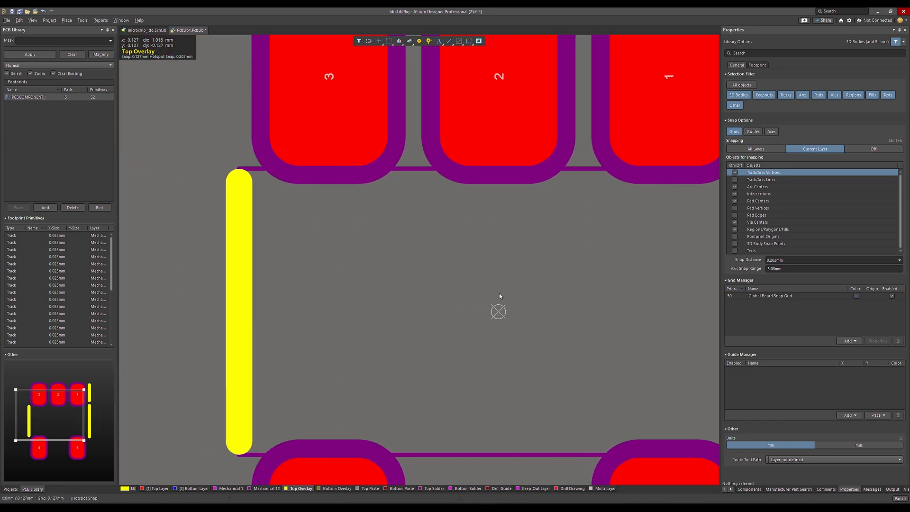
scroll(493, 302, "right", 6)
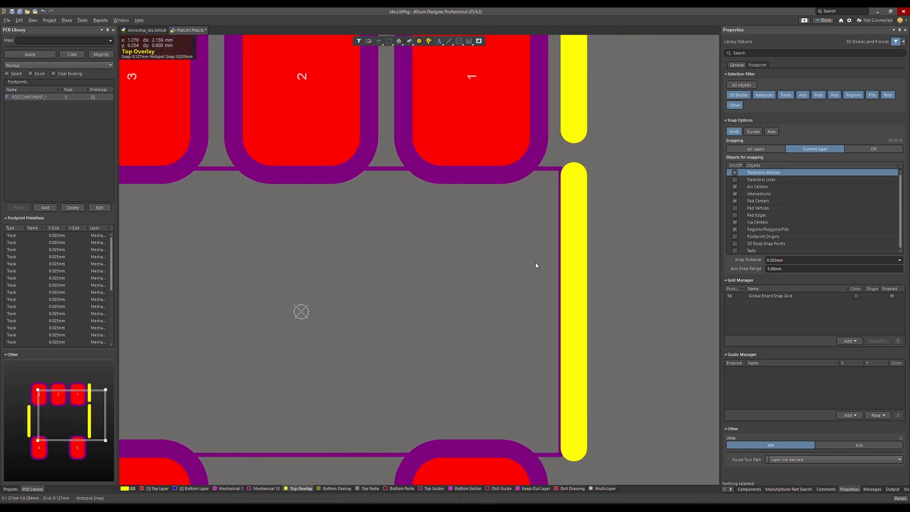
left_click(572, 231)
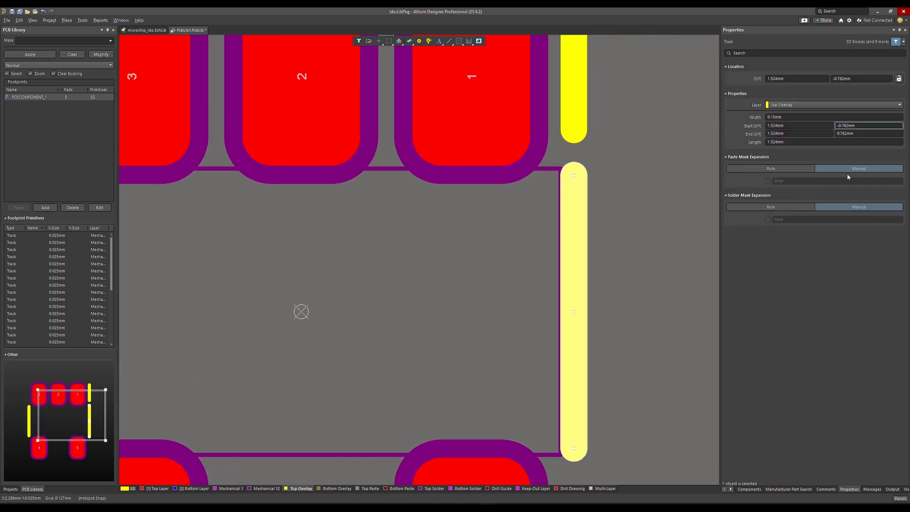
left_click(858, 125)
type("-0.72")
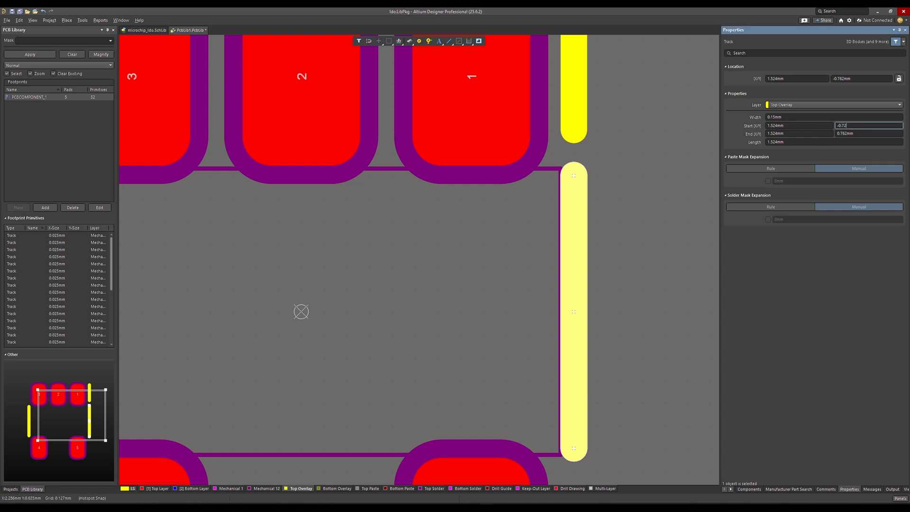
type("5")
key("Return")
left_click(857, 135)
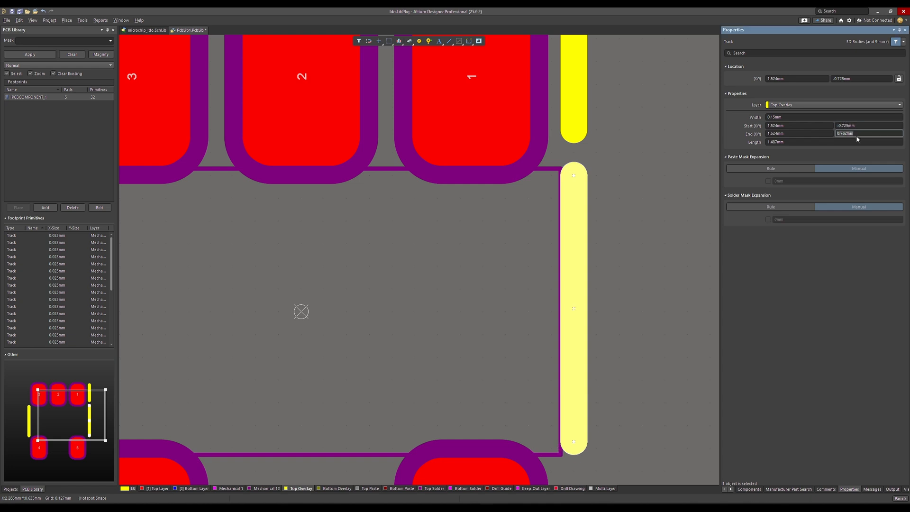
type("0.725")
key("Return")
- Align the long right silkscreen line with the body outline's right edge by setting its start and end X to 1.45 mm
left_click(561, 170)
left_click(561, 172)
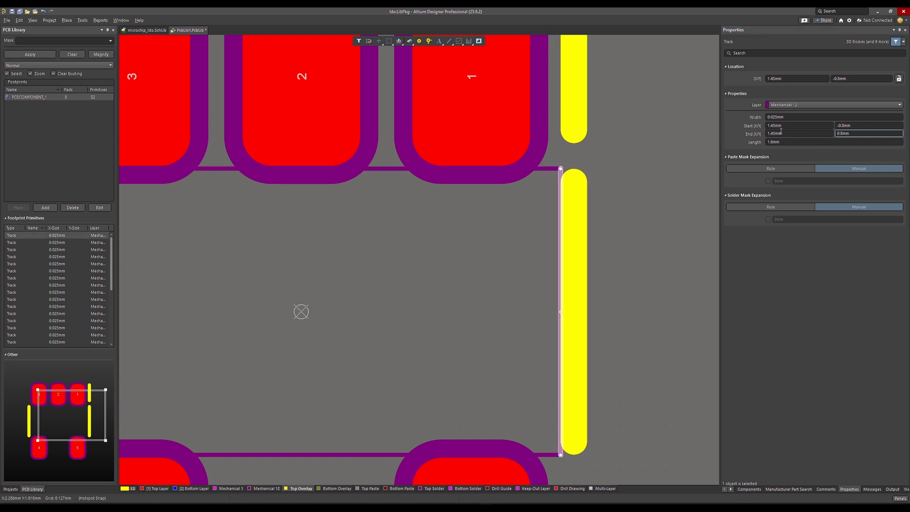
left_click(583, 230)
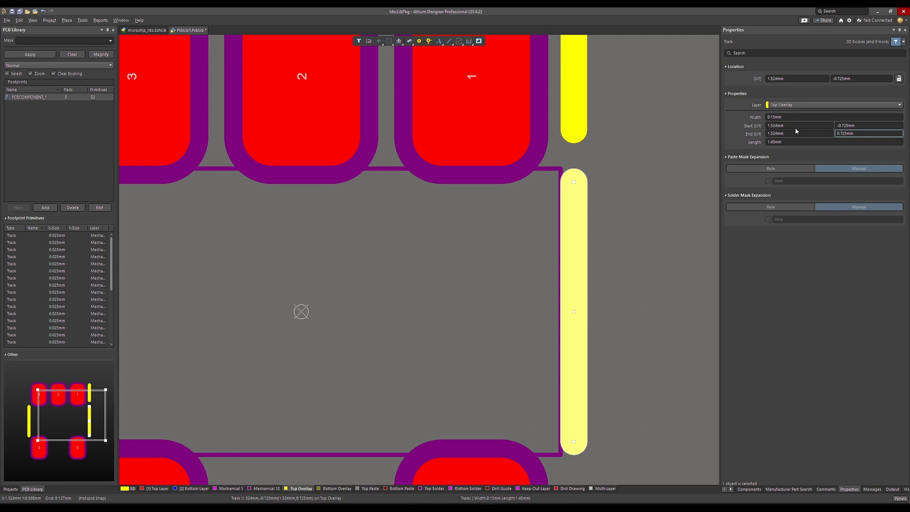
left_click(794, 127)
type("1.45")
key("Return")
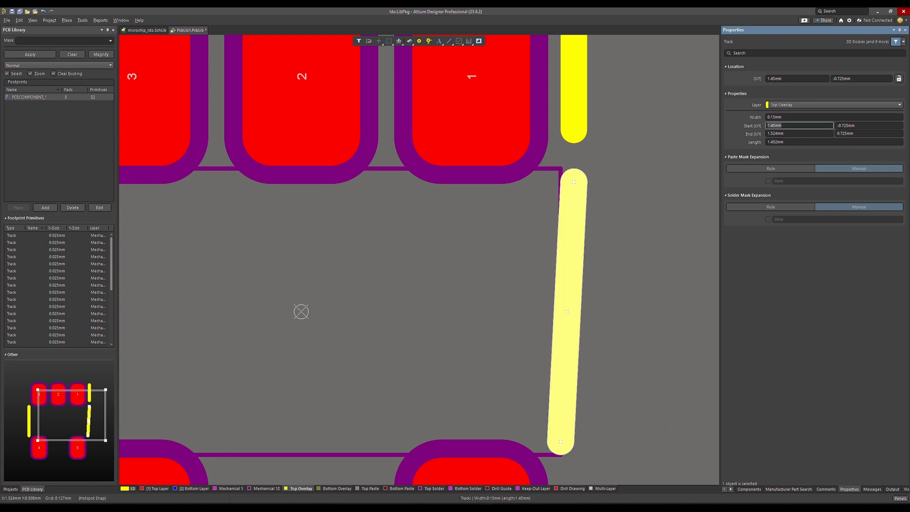
left_click(793, 133)
type("1")
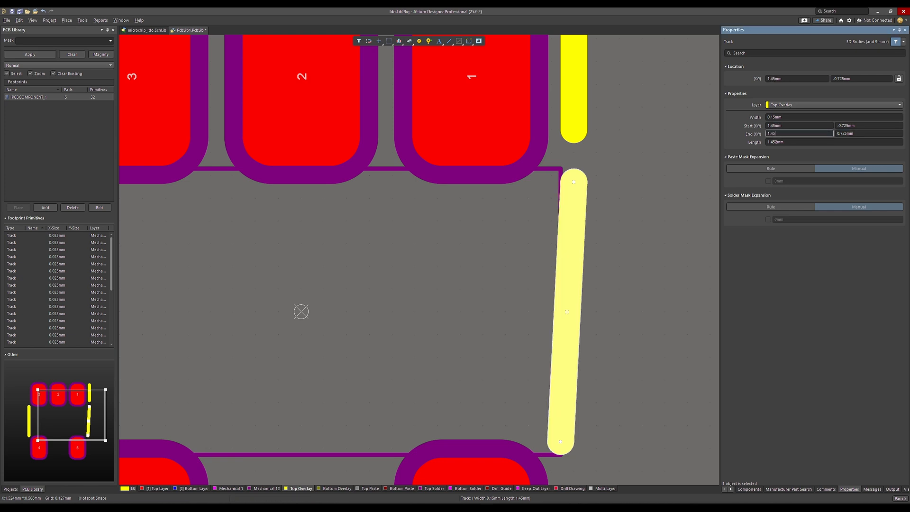
type(".45")
key("Return")
left_click(457, 297)
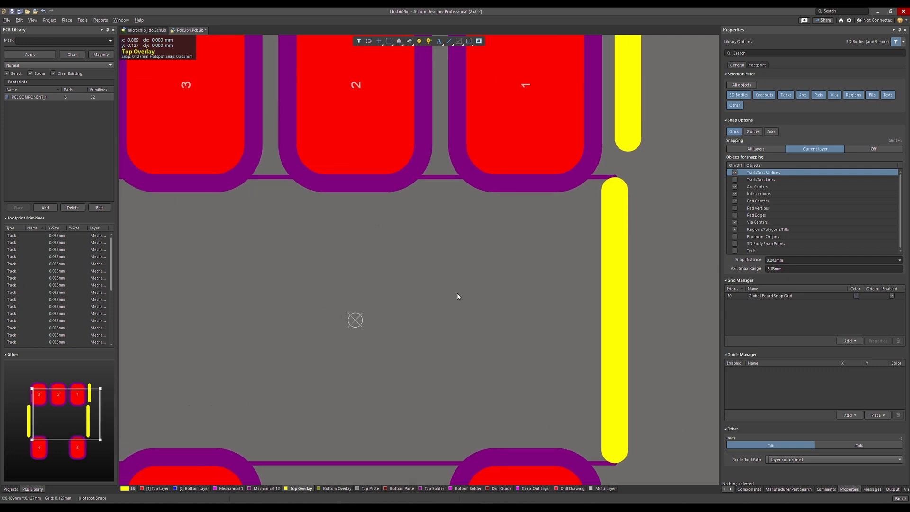
- Examine how the left and right silkscreen lines align with the body outline and sit relative to the pads
right_click_drag(457, 296, 496, 307)
scroll(457, 296, "down", 2, "ctrl")
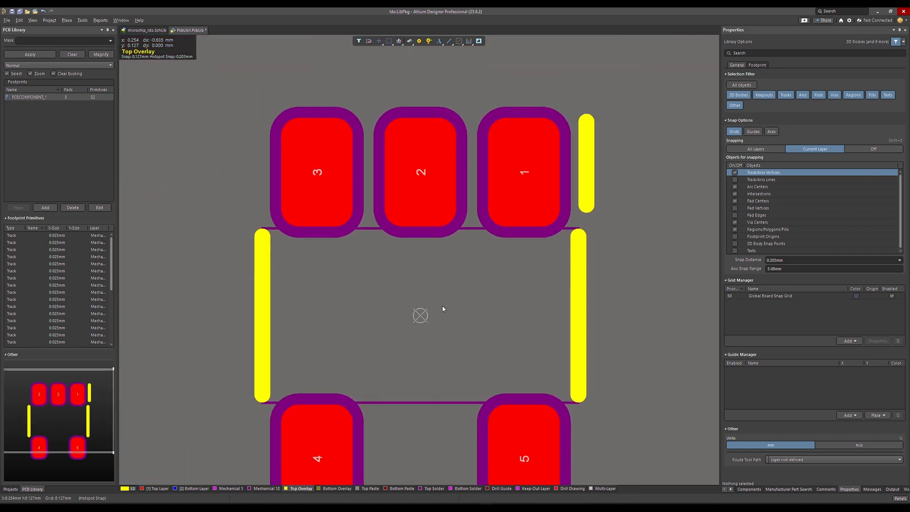
scroll(443, 309, "down", 1)
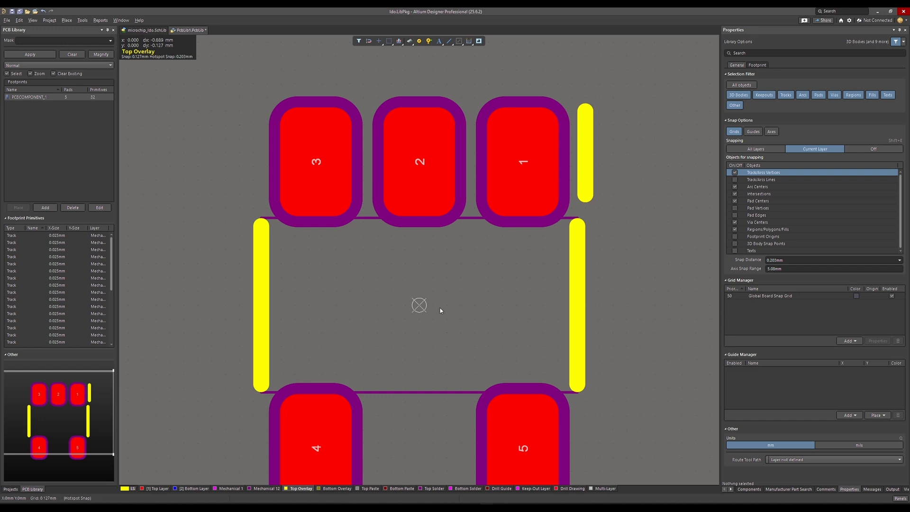
scroll(349, 286, "up", 5, "ctrl")
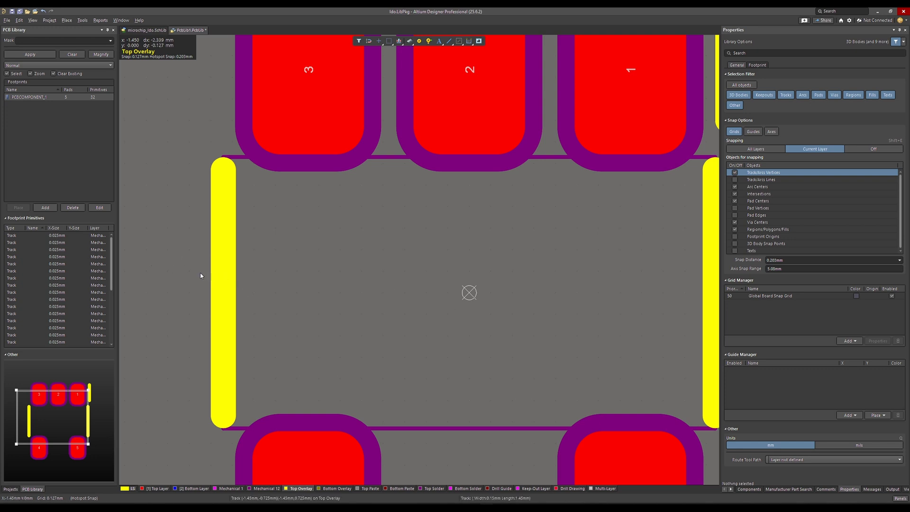
scroll(197, 278, "down", 2, "ctrl")
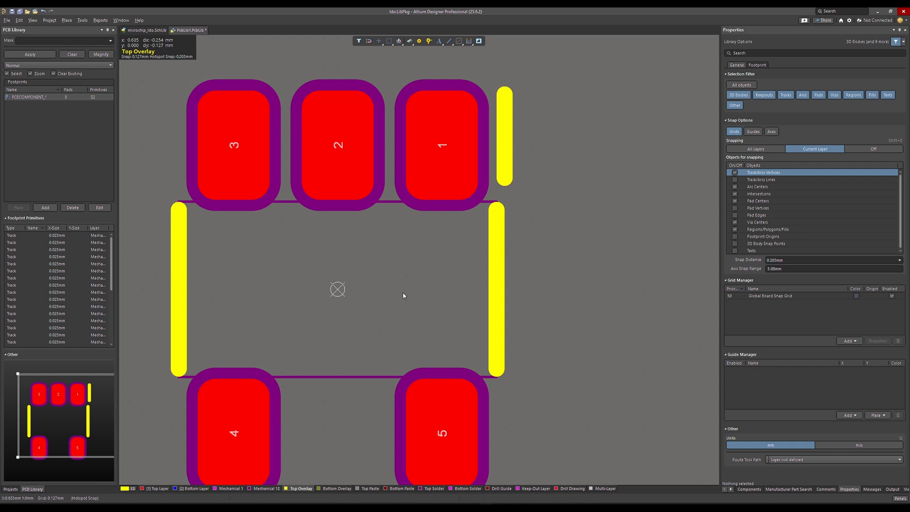
scroll(404, 287, "up", 2, "ctrl")
scroll(404, 287, "up", 1)
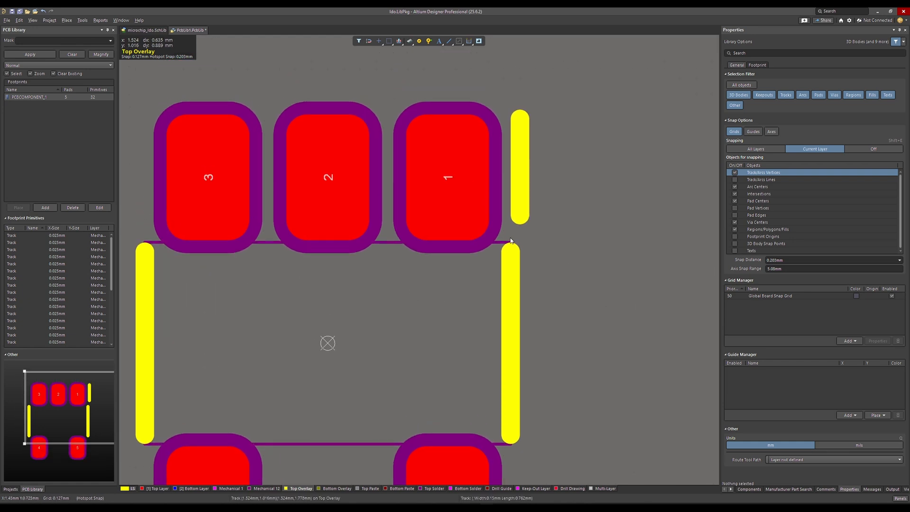
scroll(143, 332, "down", 1)
scroll(143, 332, "left", 1)
right_click_drag(144, 330, 152, 328)
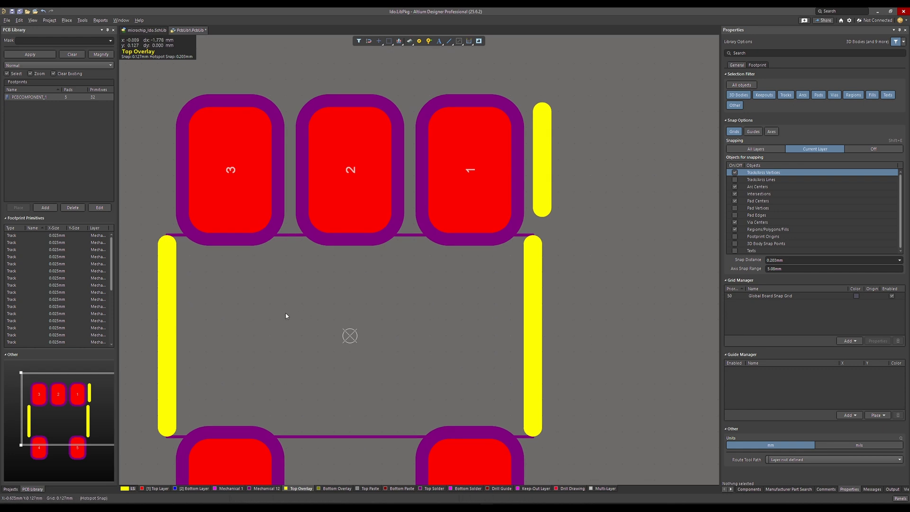
scroll(274, 327, "down", 1)
right_click_drag(274, 325, 297, 316)
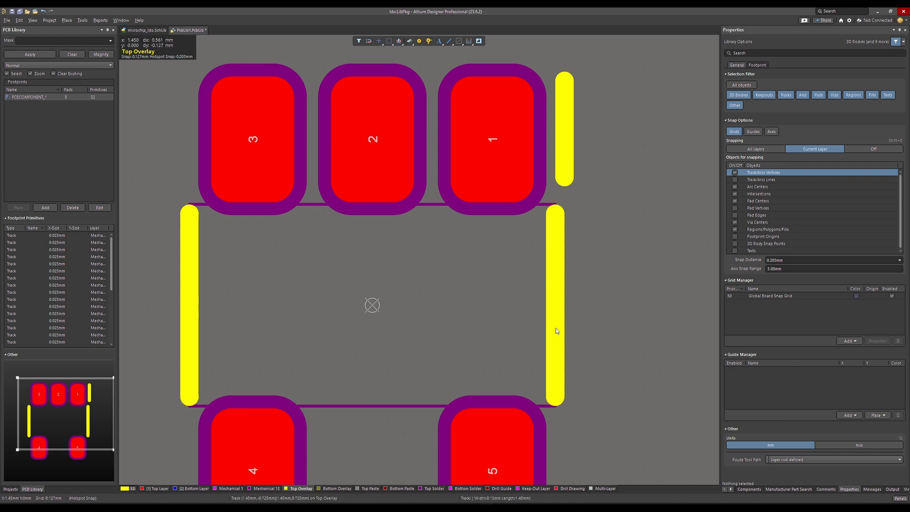
- Set the start and end X of the short silkscreen pin 1 marker beside pad 1 to 1.555 mm
scroll(556, 331, "up", 3)
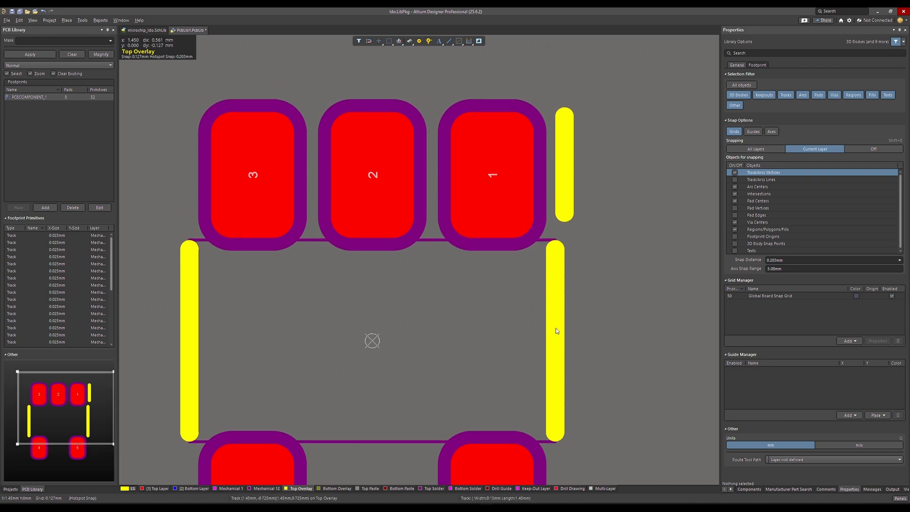
scroll(557, 330, "up", 3)
scroll(536, 232, "up", 2, "ctrl")
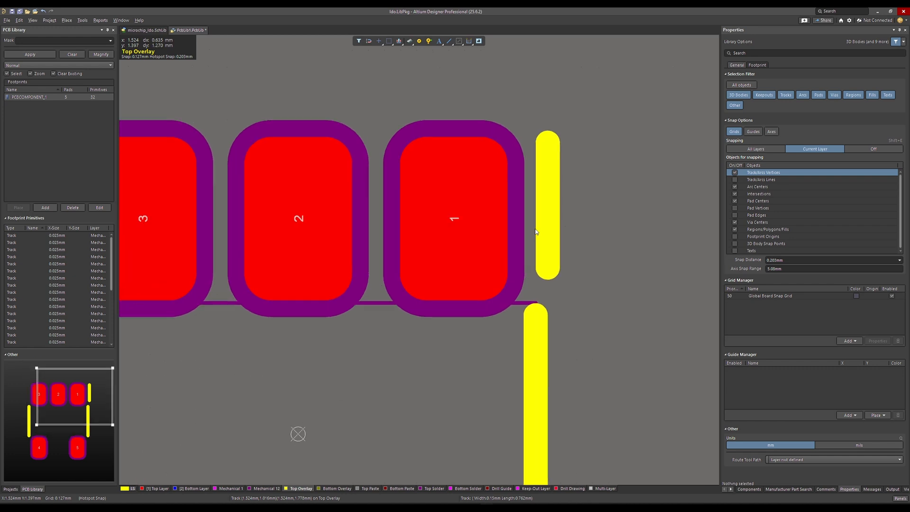
scroll(536, 231, "up", 3, "ctrl")
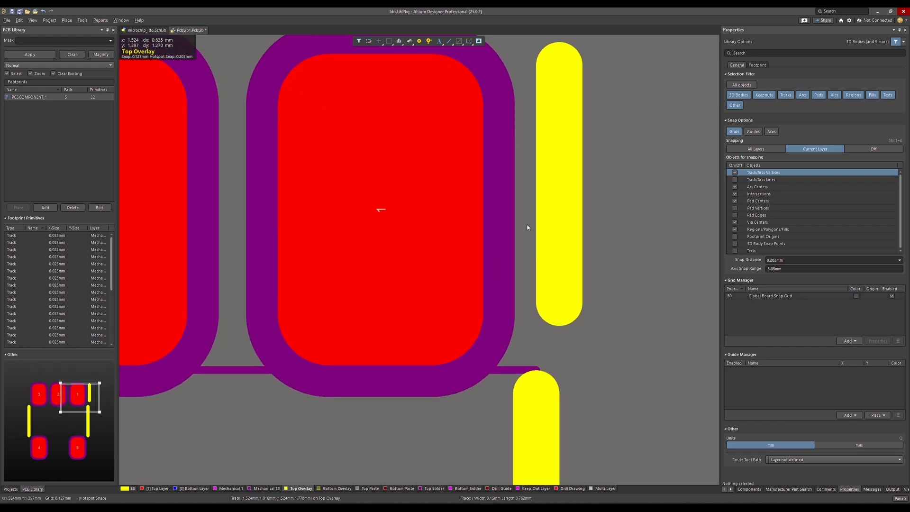
scroll(527, 226, "up", 2)
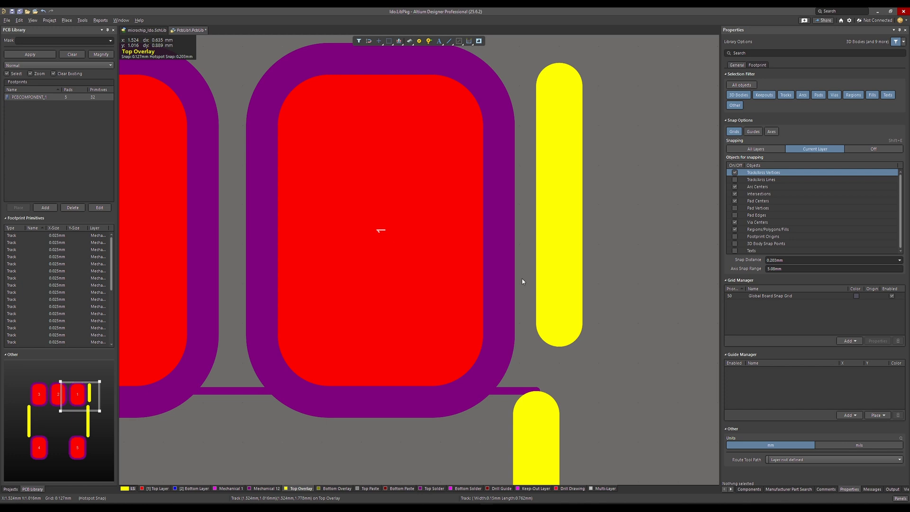
scroll(522, 281, "left", 1, "shift")
scroll(522, 281, "down", 2, "ctrl")
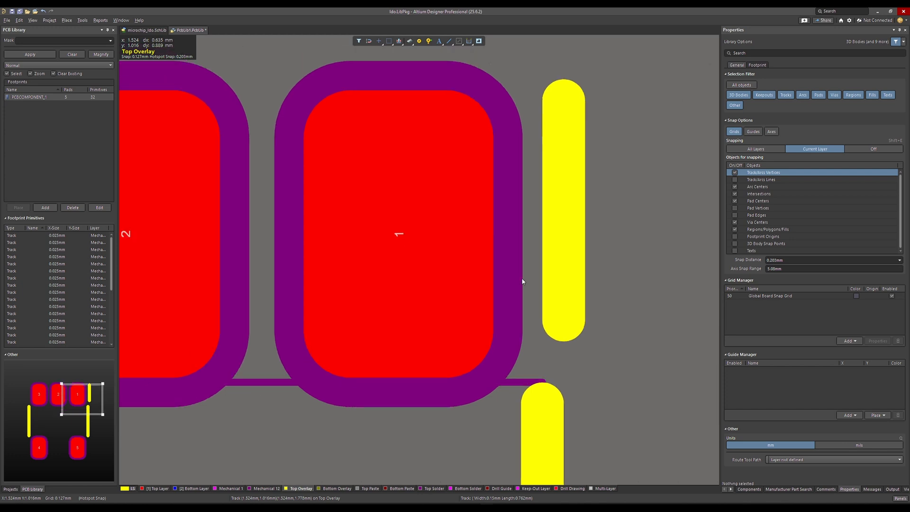
left_click(411, 245)
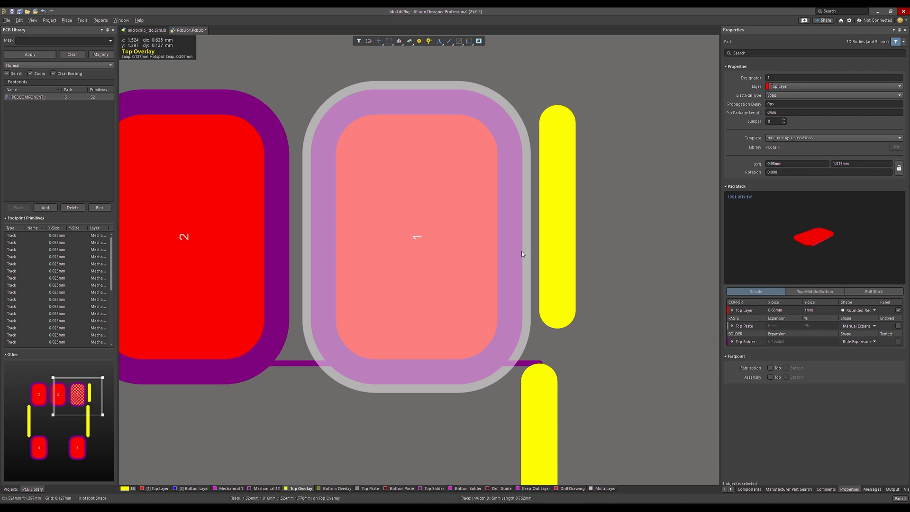
left_click(548, 246)
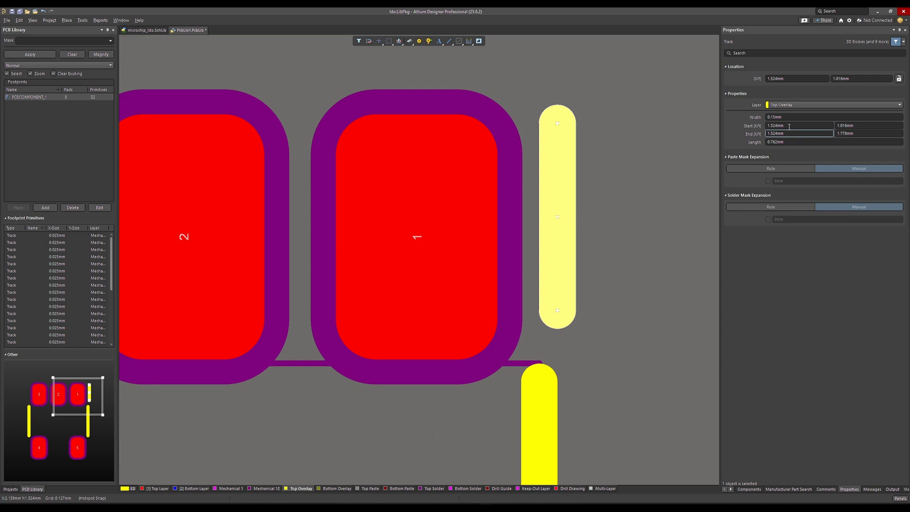
left_click(789, 126)
type("1.555")
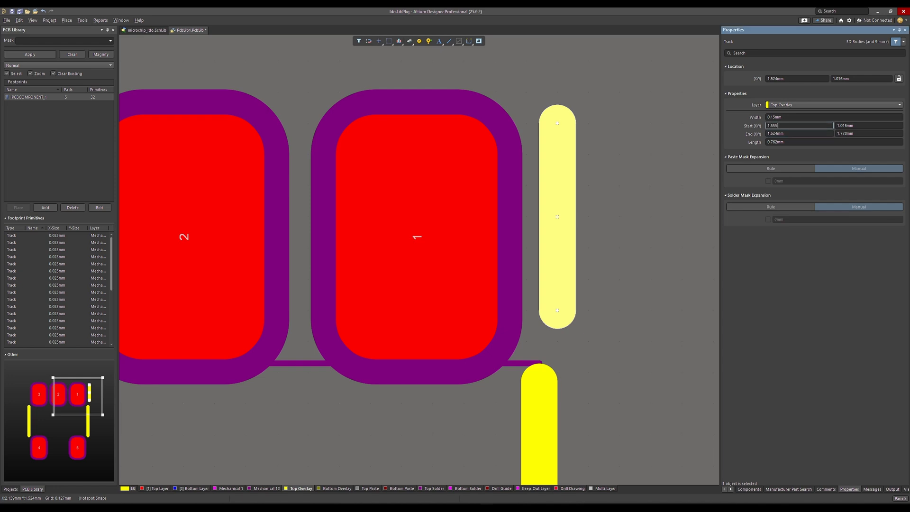
key("Return")
key("ctrl+c")
left_click(791, 134)
left_click(795, 125)
key("ctrl+v")
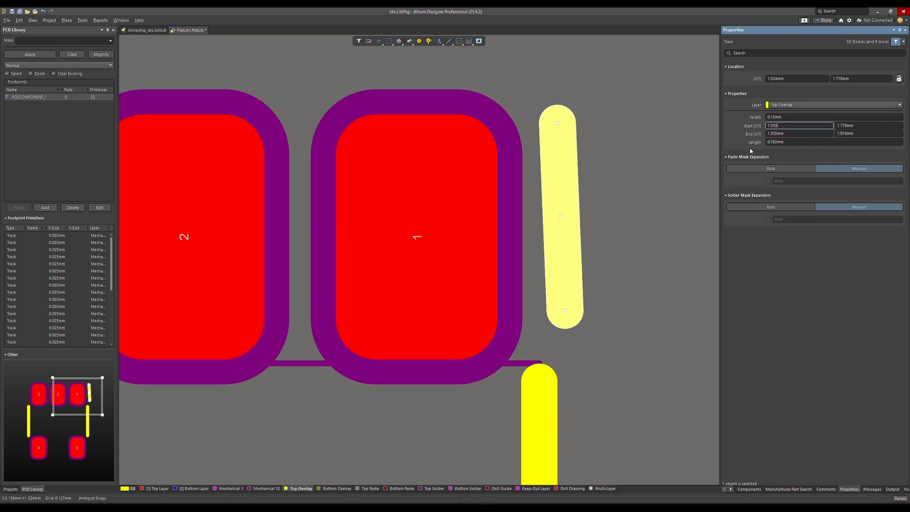
key("Return")
- Measure the horizontal gap between pad 1's right copper edge and the pin 1 marker line
scroll(661, 232, "up", 1, "ctrl")
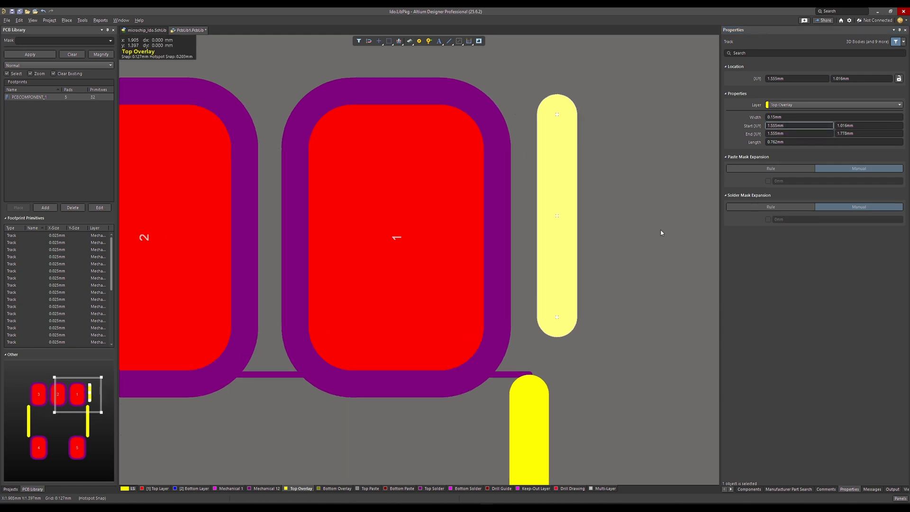
left_click(661, 232)
scroll(645, 239, "up", 1, "ctrl")
key("ctrl+m")
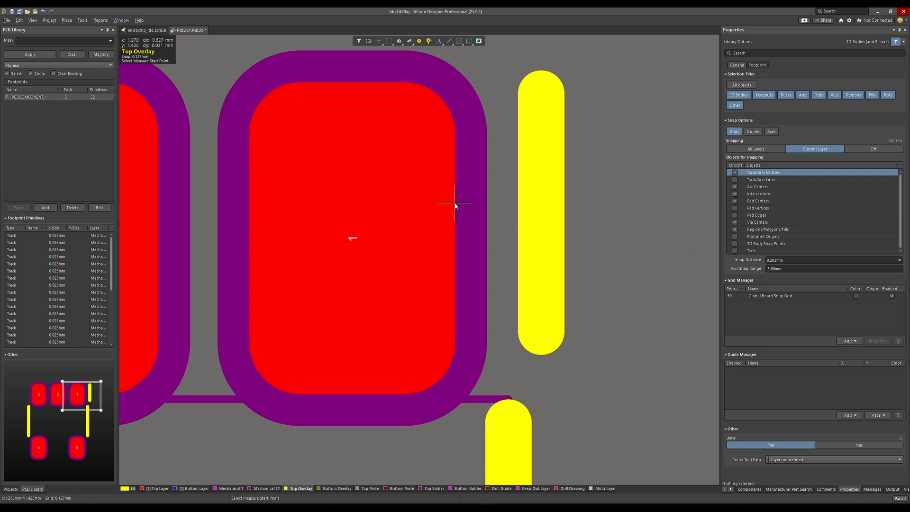
left_click(455, 203)
left_click(518, 203)
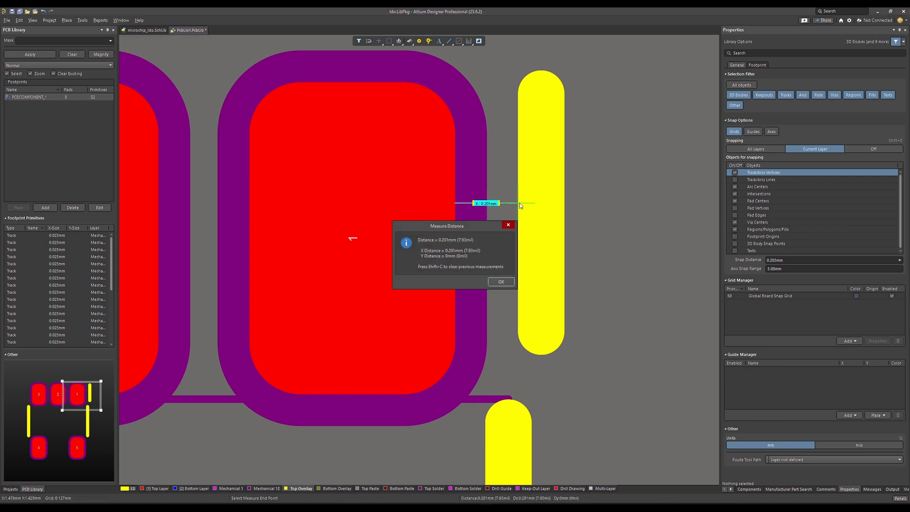
left_click(493, 283)
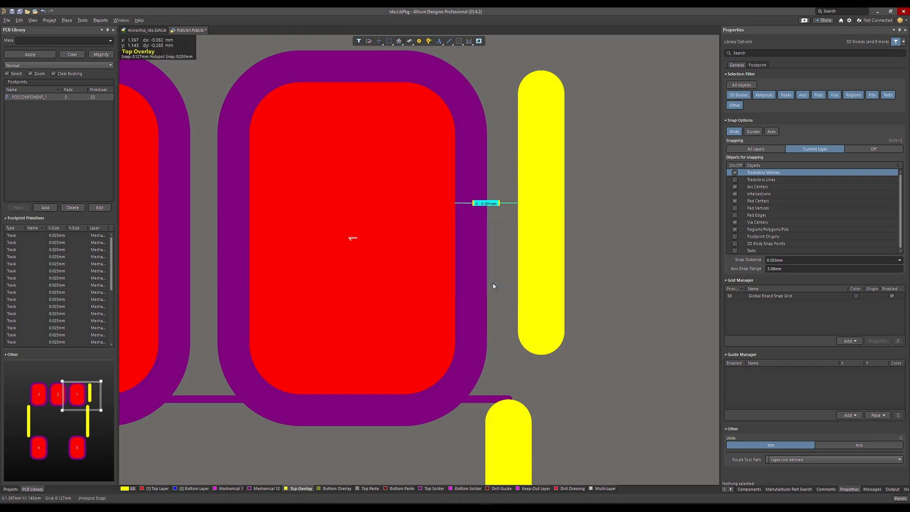
key("Escape")
- Check pad 1's position and size, and set the pin 1 marker line's end Y to 1.74 mm
scroll(492, 286, "down", 5, "ctrl")
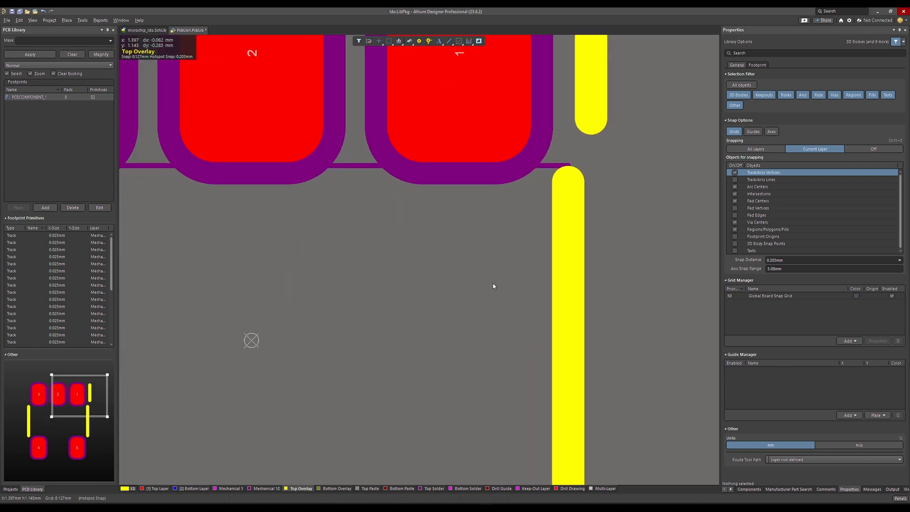
scroll(520, 158, "up", 6, "ctrl")
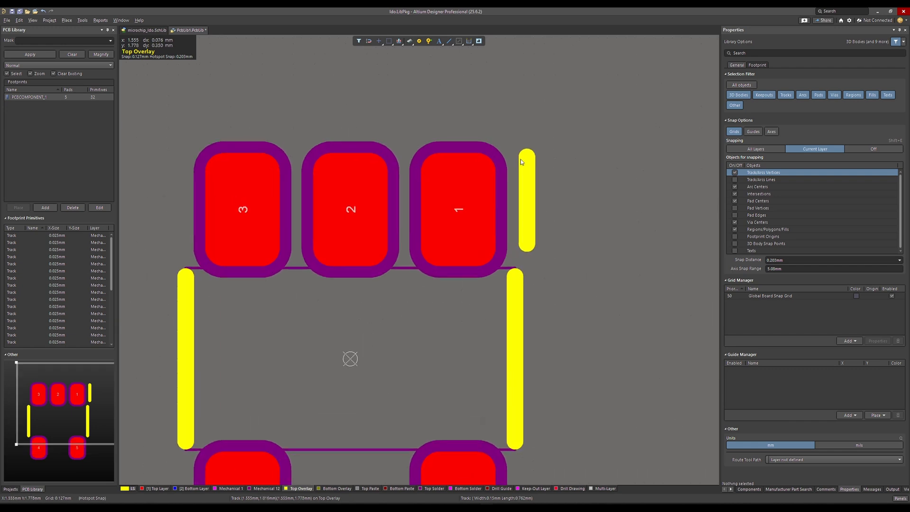
scroll(518, 276, "up", 4)
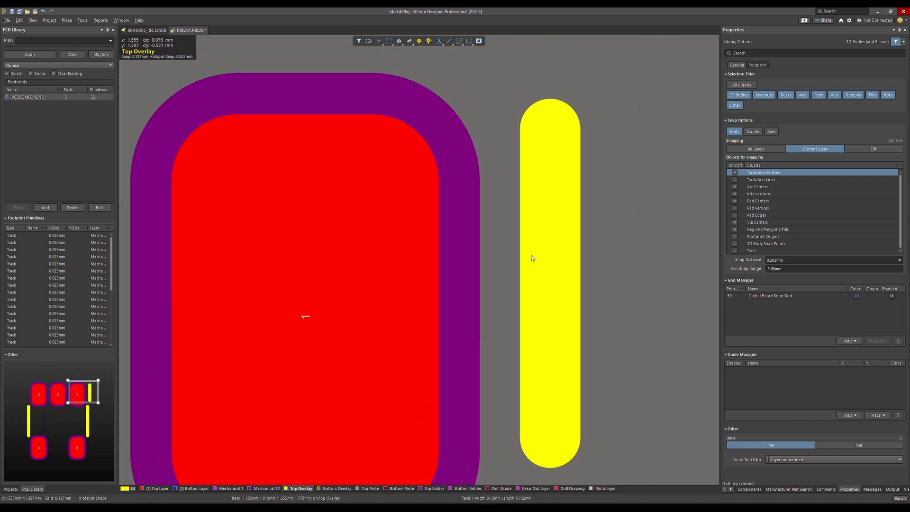
scroll(530, 255, "down", 1)
scroll(484, 213, "left", 3)
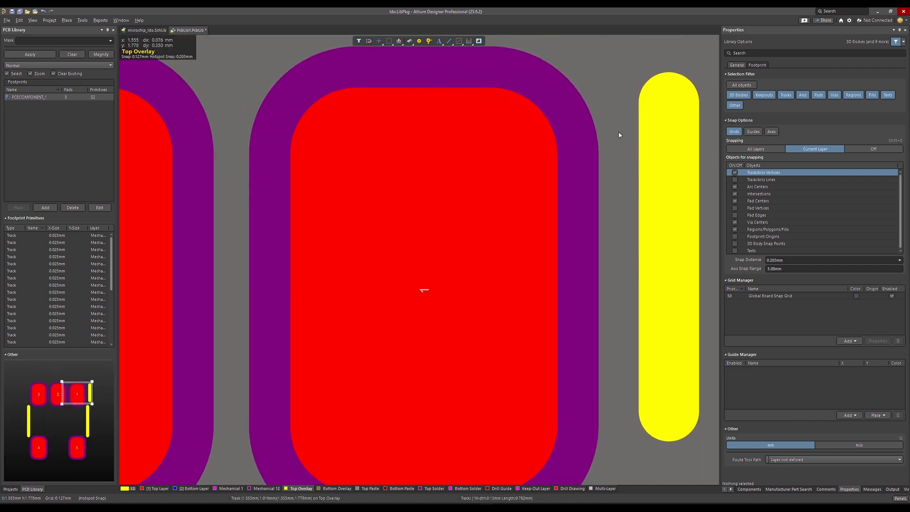
scroll(619, 123, "right", 1, "shift")
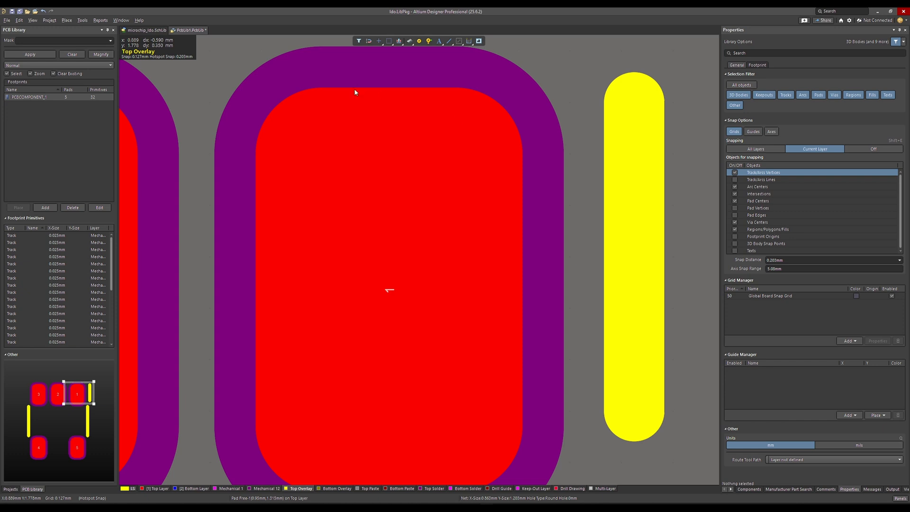
left_click(395, 294)
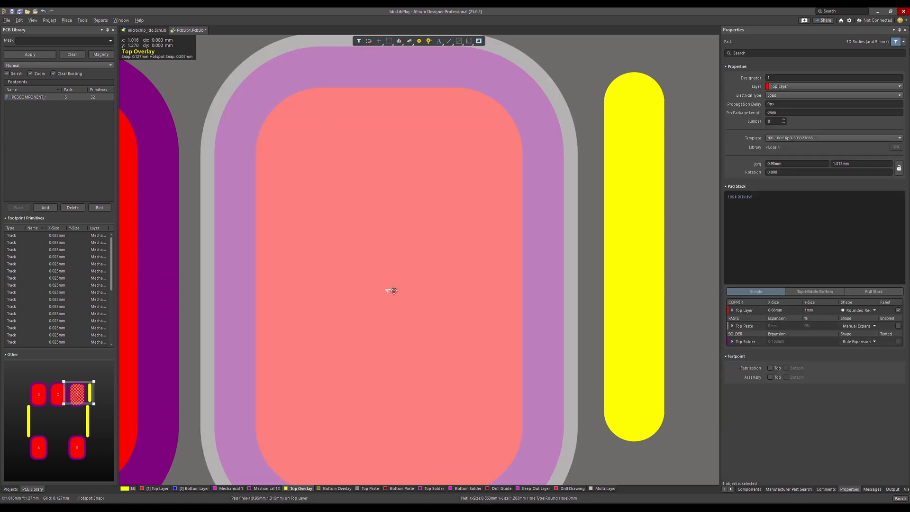
scroll(390, 288, "down", 1, "ctrl")
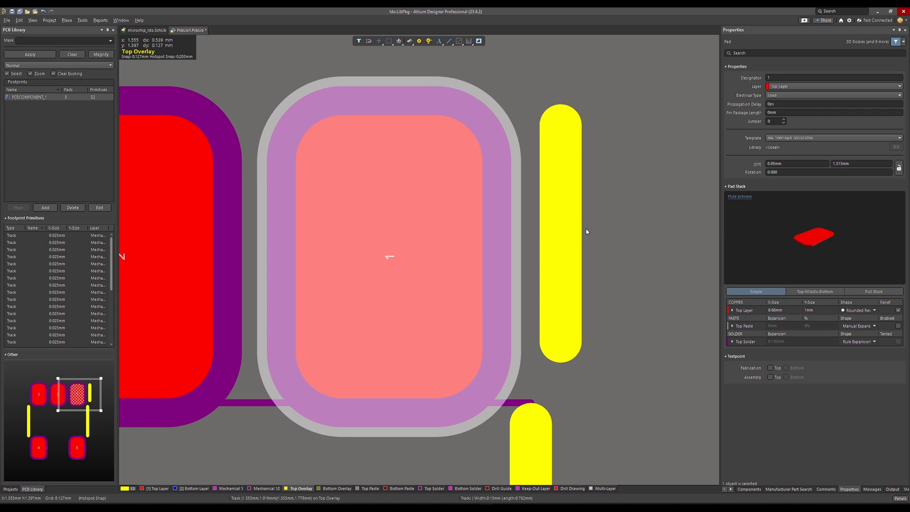
left_click(548, 232)
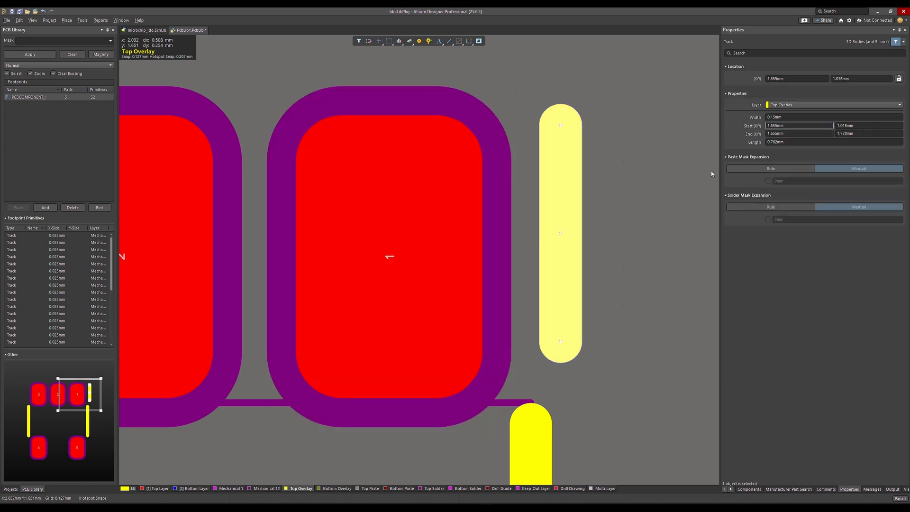
left_click(857, 133)
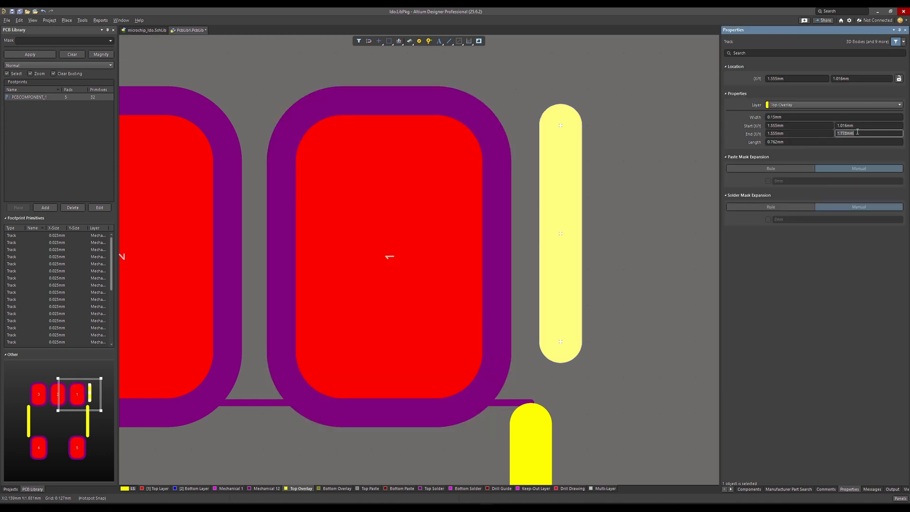
type("1.74")
key("Return")
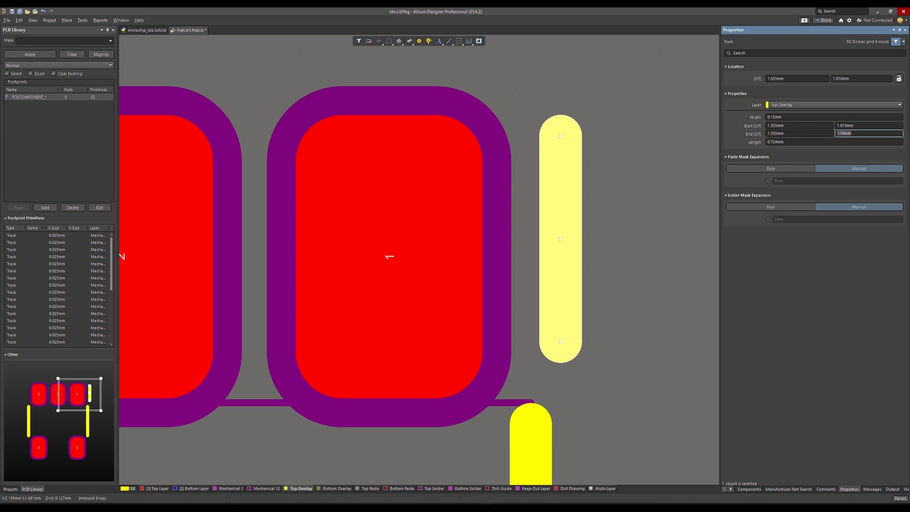
- Examine how the pin 1 marker line's ends sit relative to pad 1's copper edge and the body-side silkscreen line
left_click(608, 144)
scroll(604, 144, "up", 1, "ctrl")
scroll(604, 144, "up", 1, "ctrl")
scroll(509, 177, "up", 1)
scroll(467, 193, "up", 1, "shift")
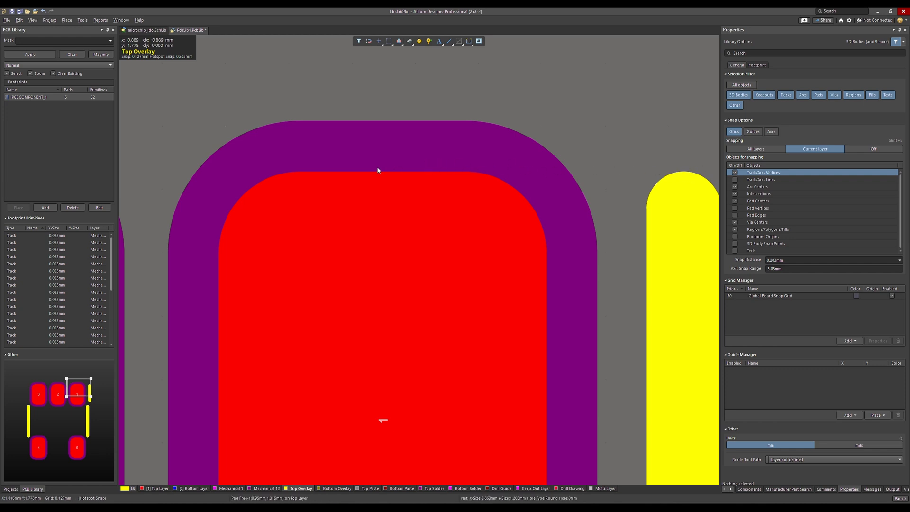
scroll(397, 205, "down", 2, "ctrl")
scroll(438, 217, "down", 1, "ctrl")
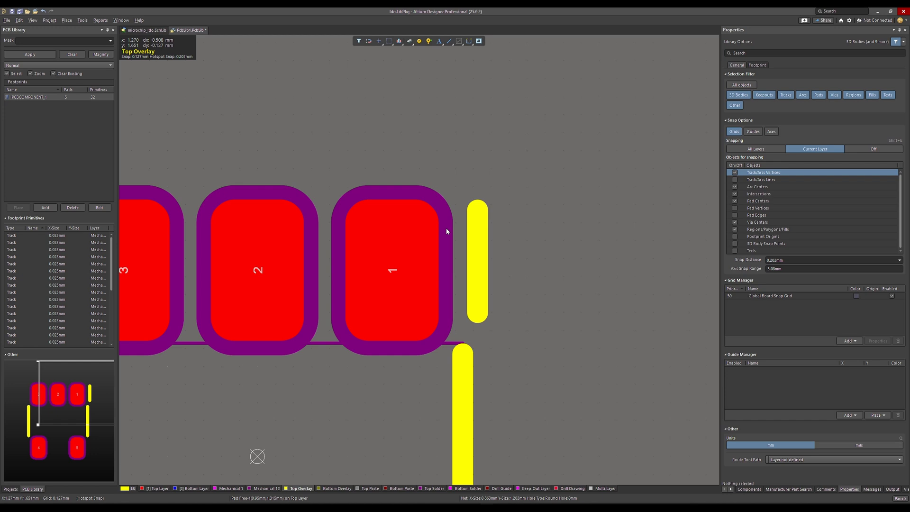
scroll(446, 232, "up", 2, "ctrl")
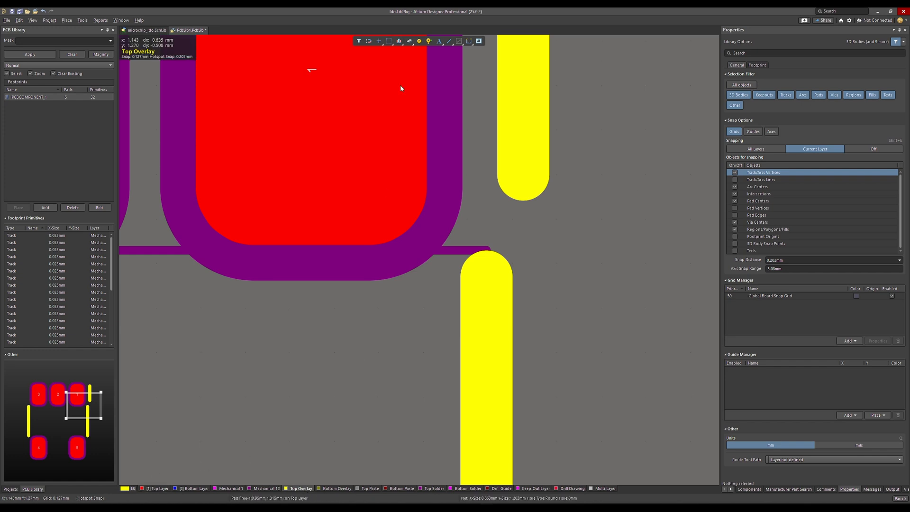
left_click(448, 41)
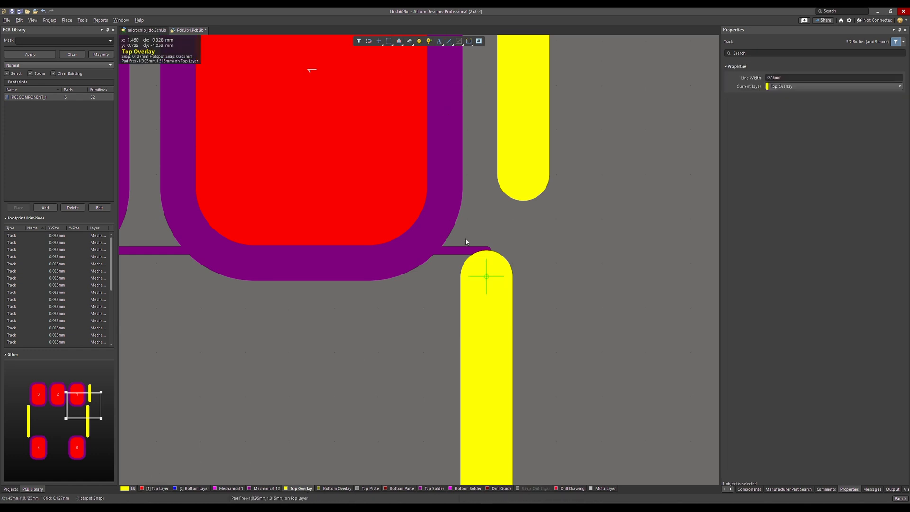
left_click(479, 282)
key("Escape")
key("Escape")
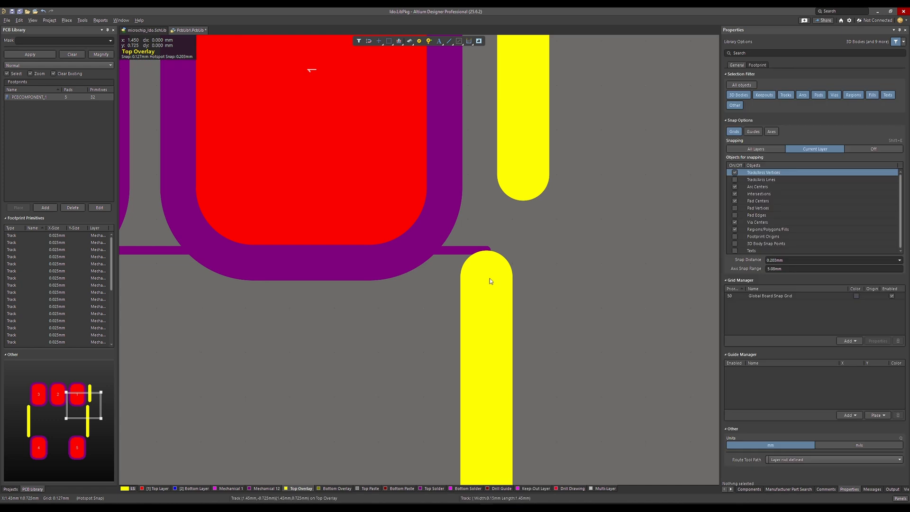
- Draw a horizontal silkscreen line about 0.16 mm long outward from the upper end of the right body-side line, on Top Overlay
left_click(449, 42)
left_click(493, 278)
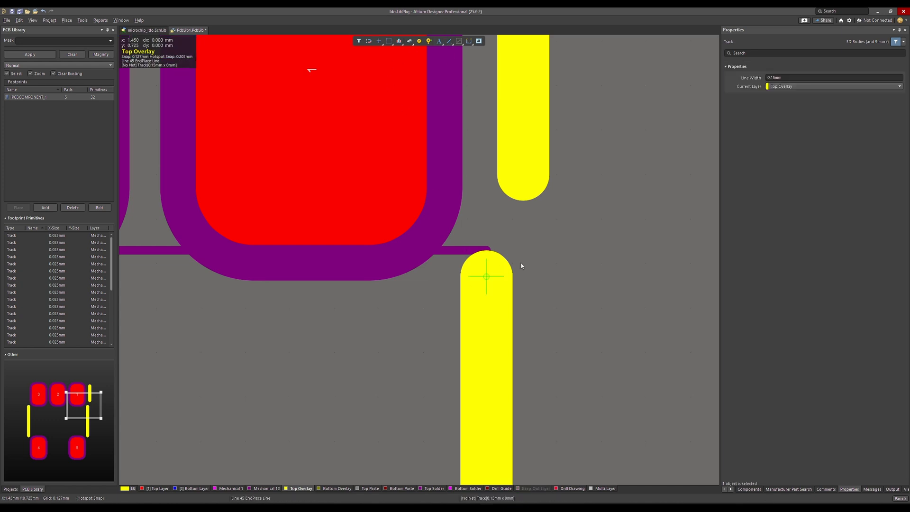
left_click(573, 274)
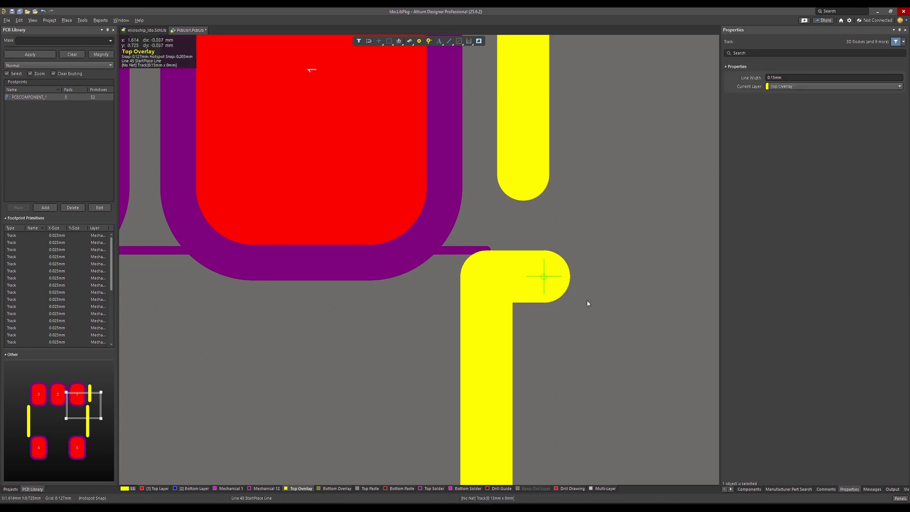
key("Escape")
key("Escape")
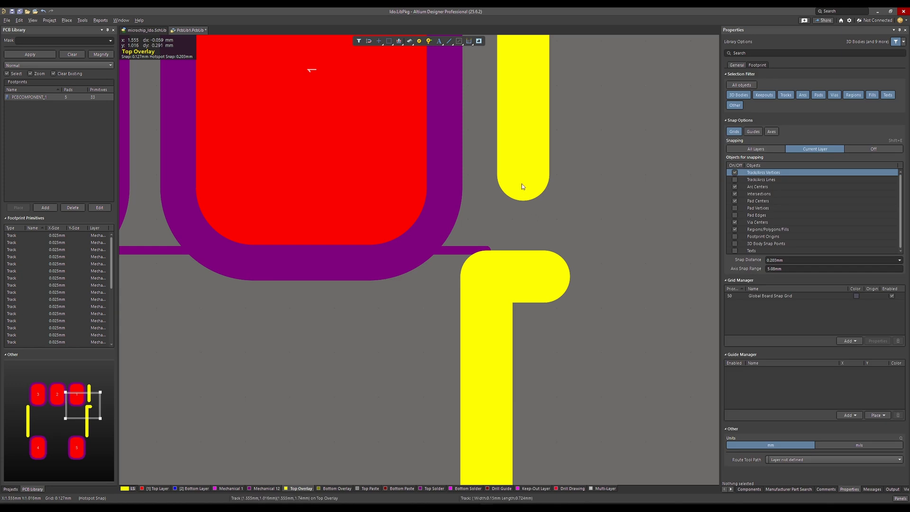
- Try to set the pin 1 marker line's start Y to 1.614 mm, copied from the short horizontal line's end X
left_click(516, 281)
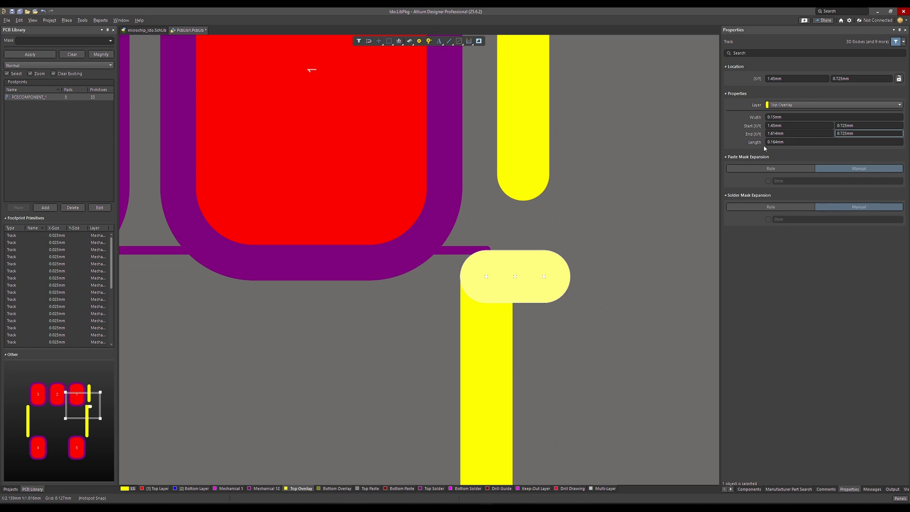
left_click(782, 133)
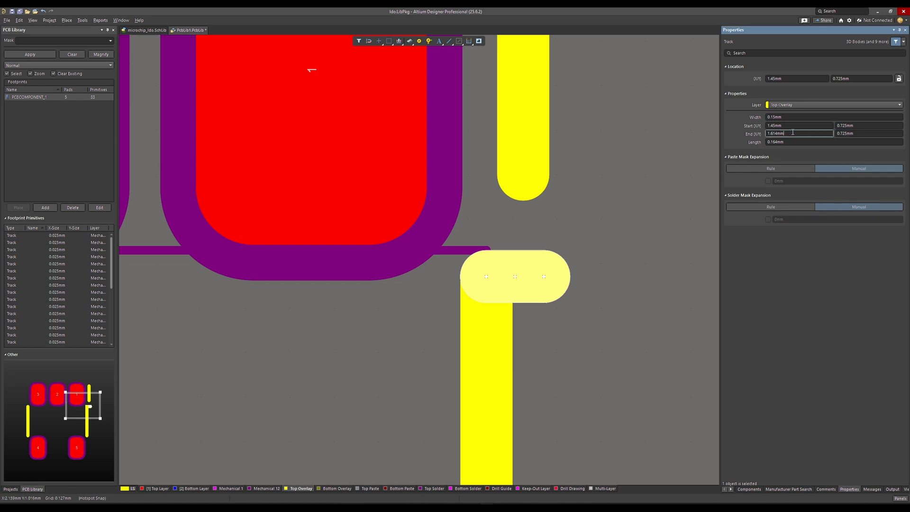
left_click_drag(792, 132, 766, 134)
key("ctrl+c")
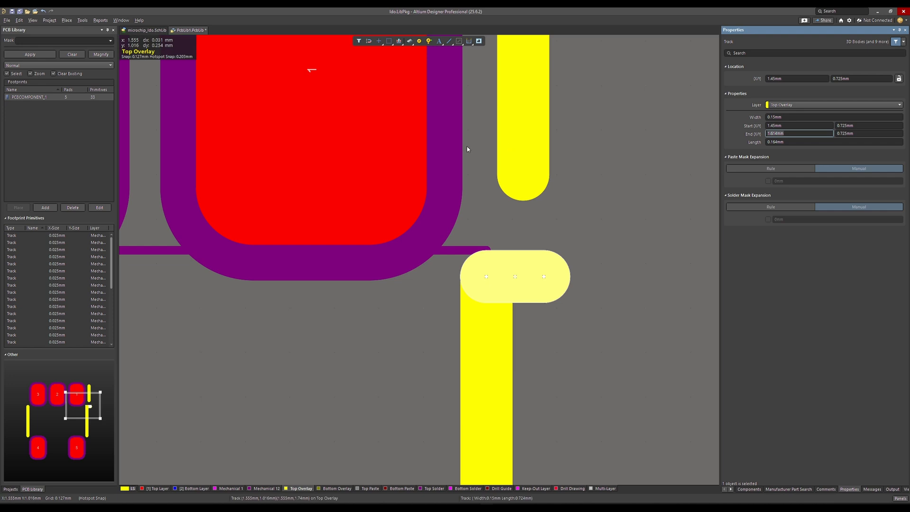
left_click(526, 145)
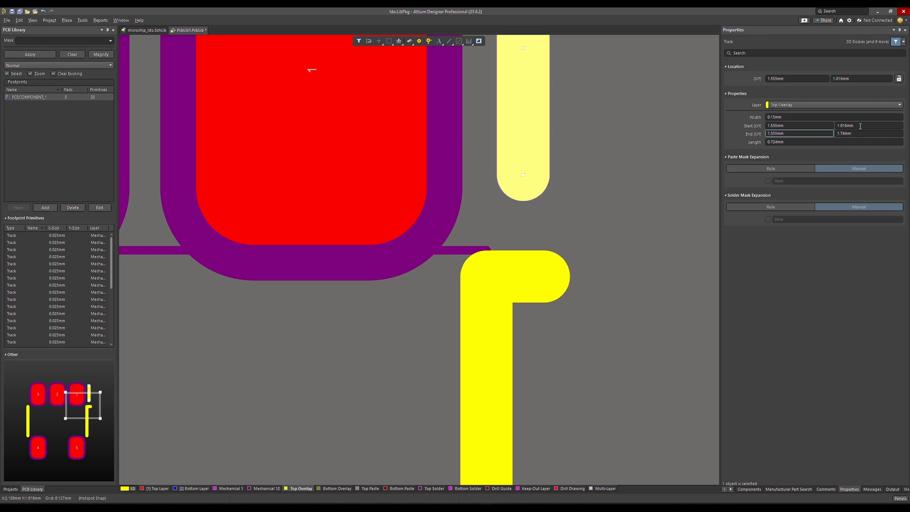
left_click(860, 127)
key("ctrl+v")
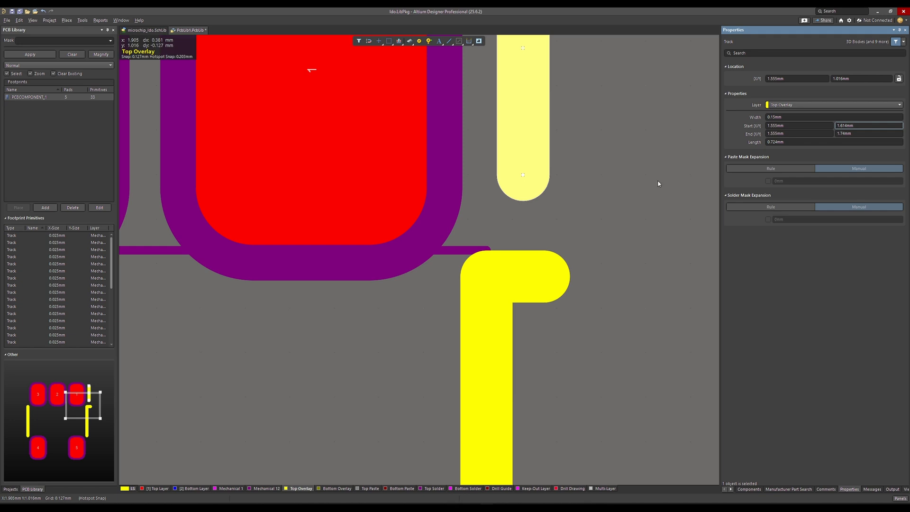
key("Return")
left_click(646, 198)
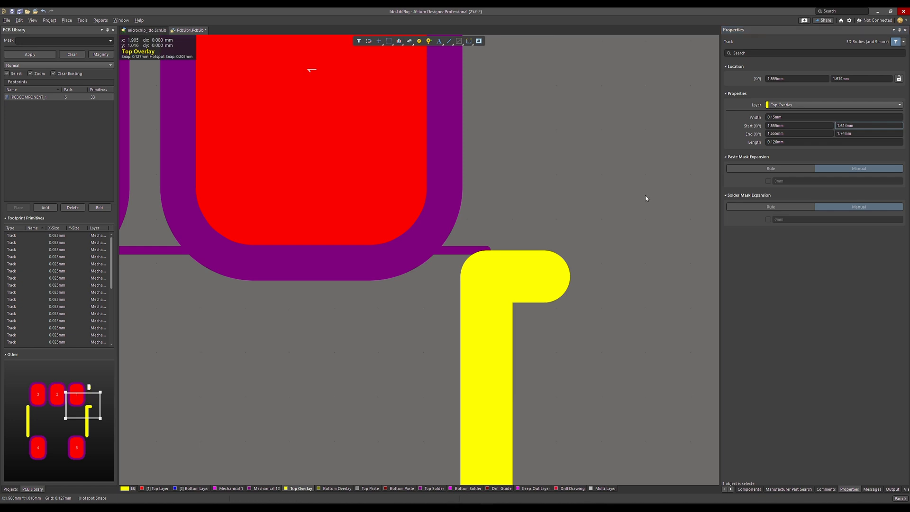
key("ctrl+z")
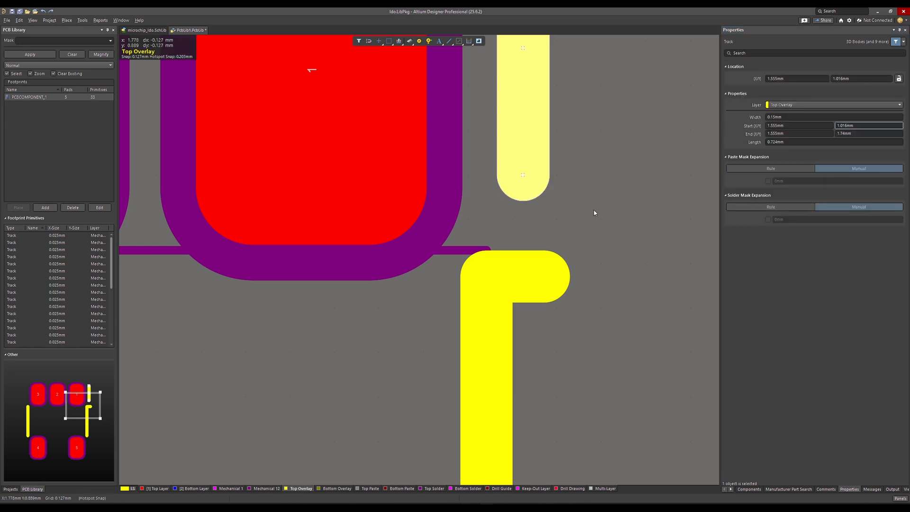
- Set the pin 1 marker line's start Y to 0.725 mm, copied from the short horizontal line's start Y
left_click(538, 266)
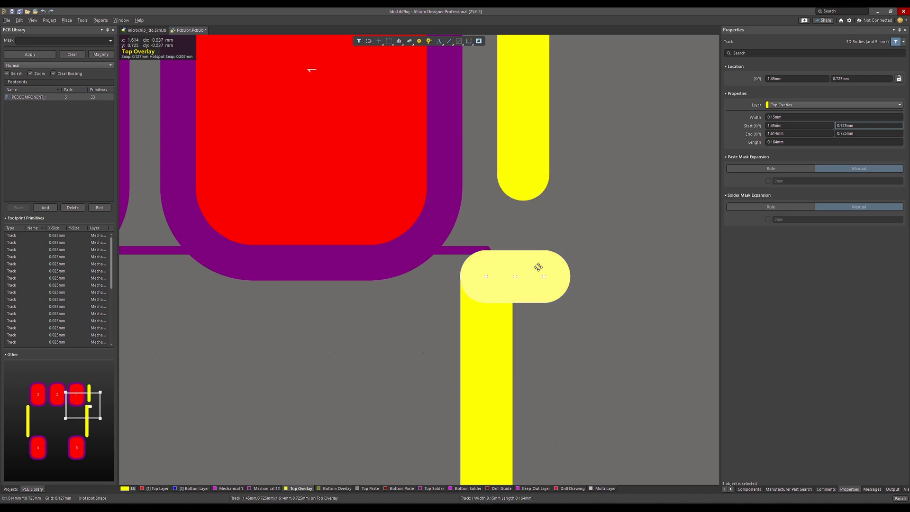
scroll(538, 266, "up", 3, "ctrl")
scroll(536, 242, "up", 1)
scroll(536, 242, "right", 1)
scroll(536, 242, "down", 2, "ctrl")
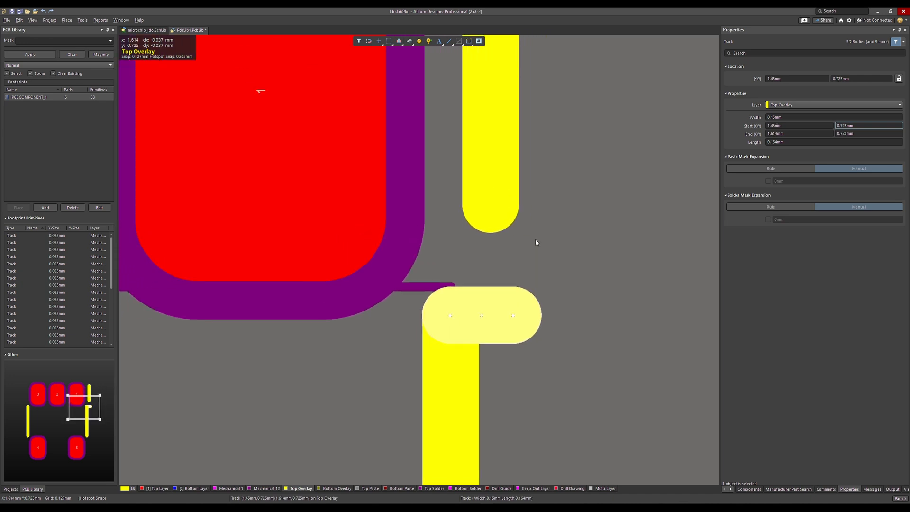
left_click(858, 126)
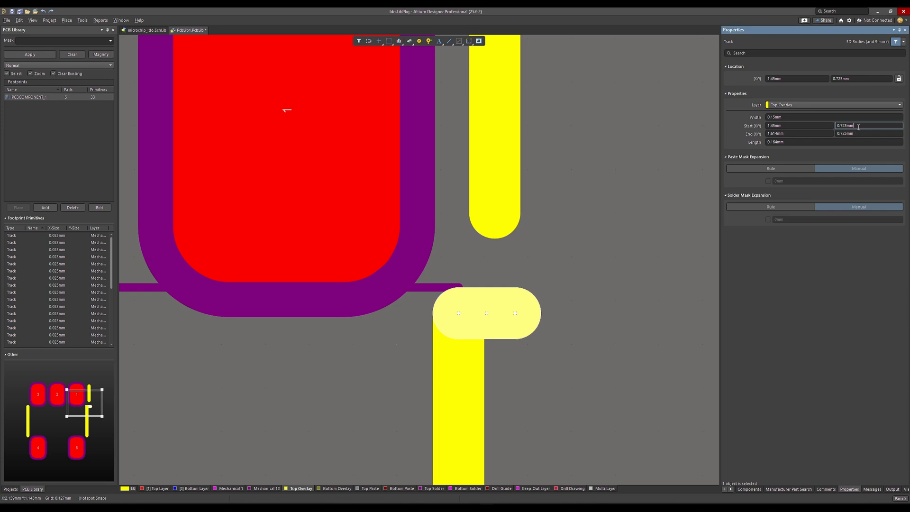
double_click(853, 126)
key("ctrl+c")
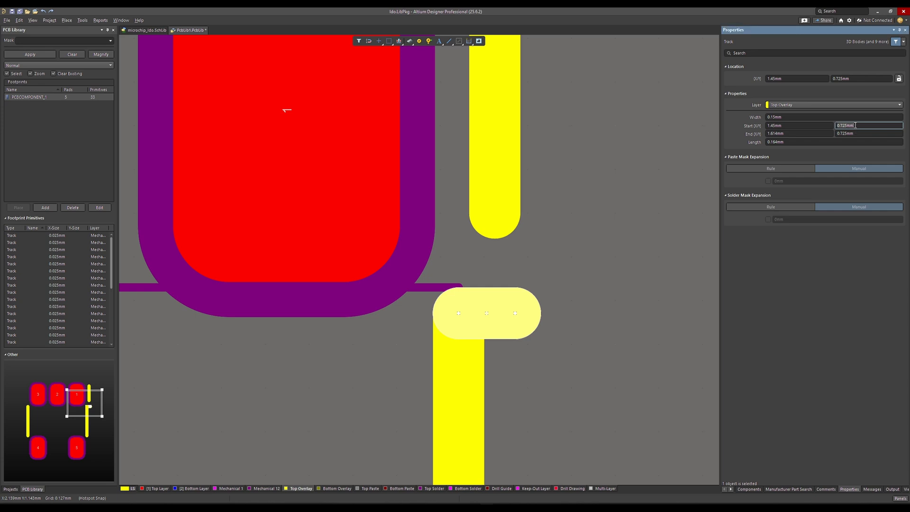
left_click(510, 196)
double_click(858, 126)
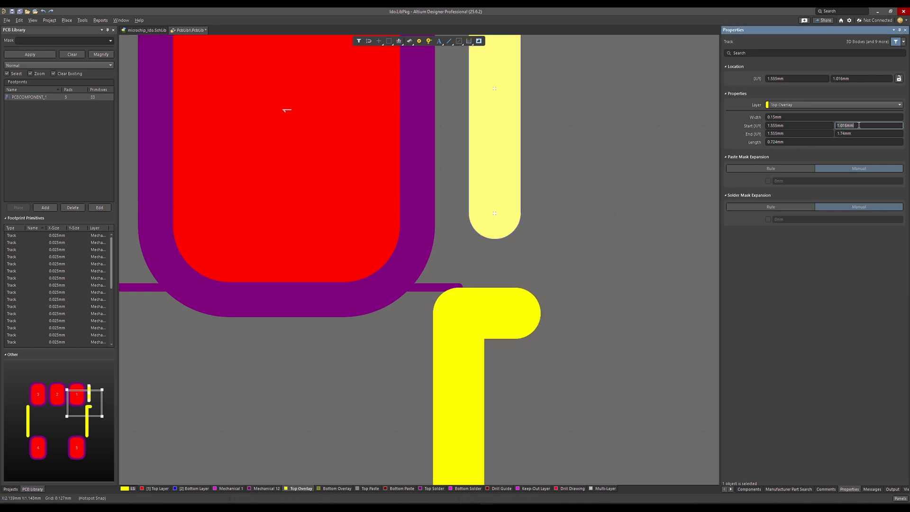
key("ctrl+v")
key("Return")
left_click(603, 322)
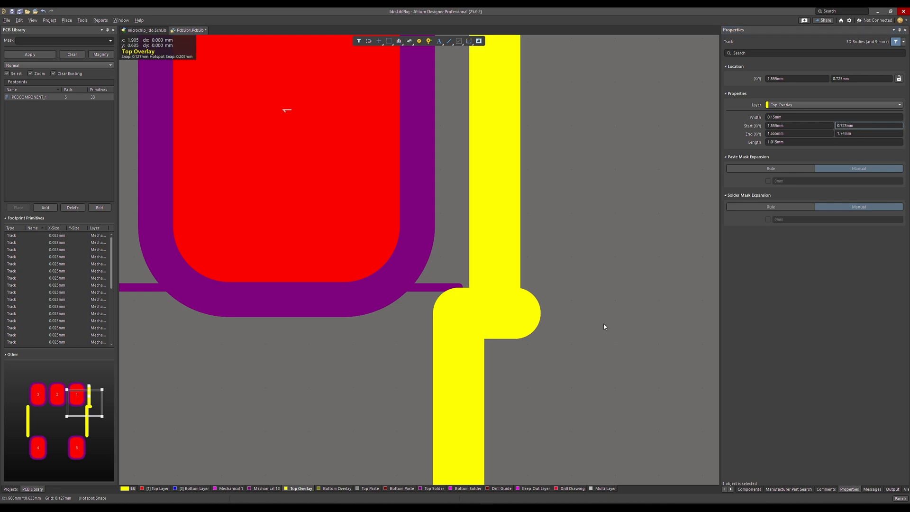
- Shorten the horizontal silkscreen line so it ends at the pin 1 marker line's lower endpoint, and check the whole footprint
left_click(531, 315)
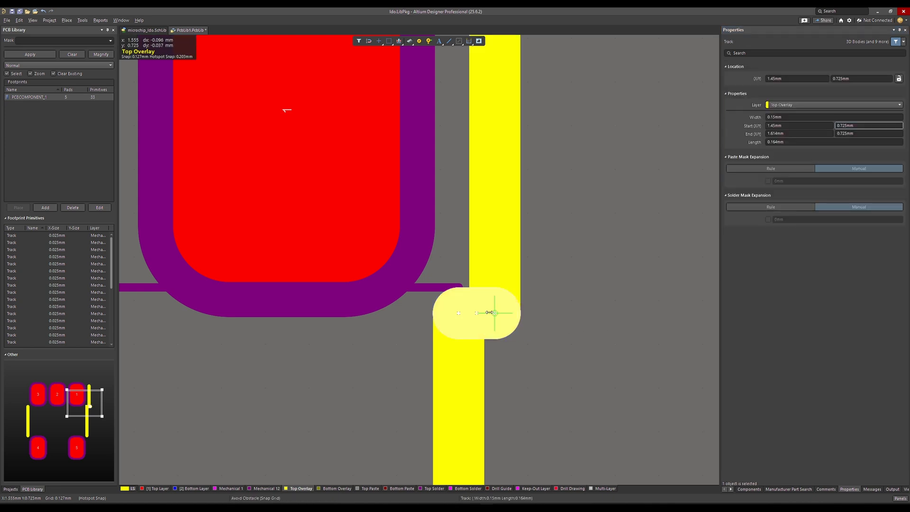
left_click(555, 336)
scroll(563, 349, "down", 3, "ctrl")
scroll(562, 350, "down", 2, "ctrl")
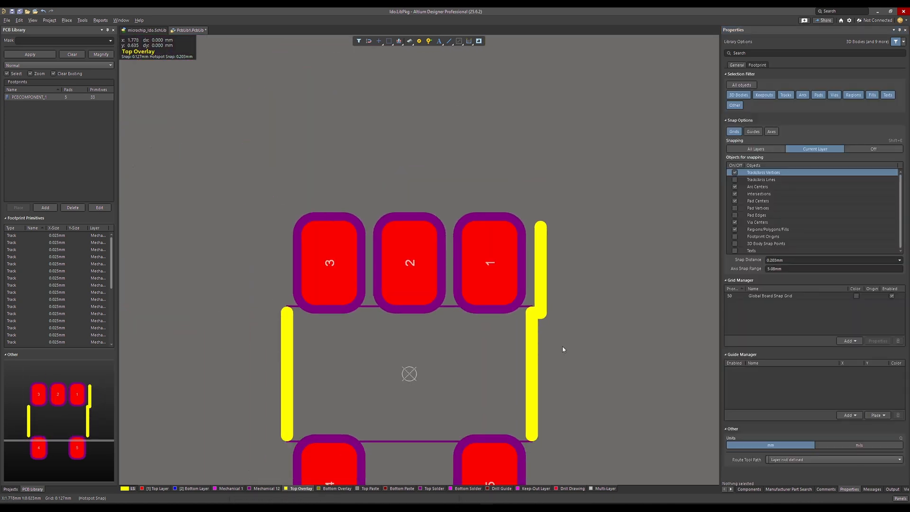
scroll(562, 349, "down", 3)
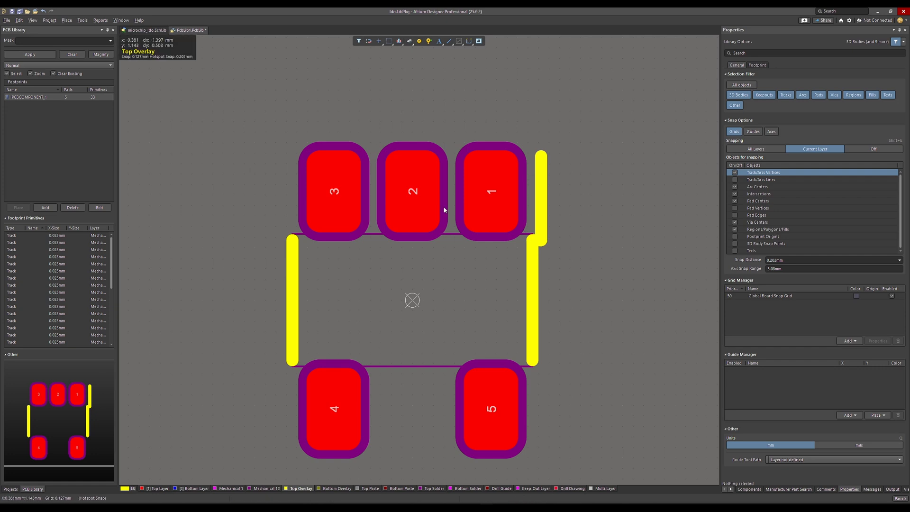
scroll(399, 252, "down", 1)
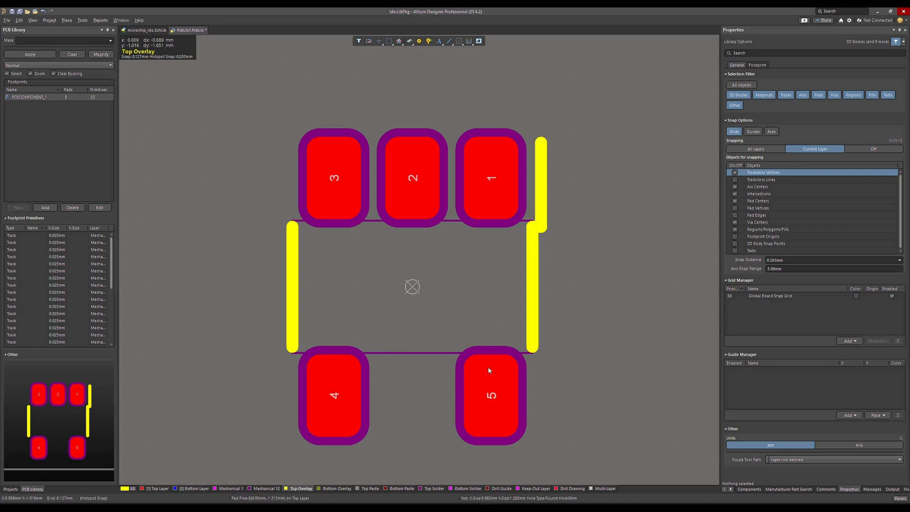
- Add a mechanical layer named Mechanical 15 to the footprint's layers
key("l")
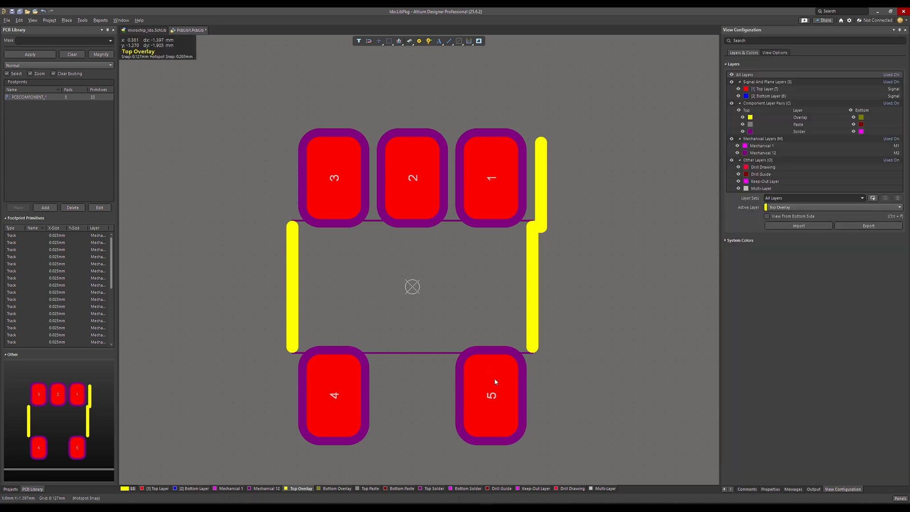
right_click(760, 139)
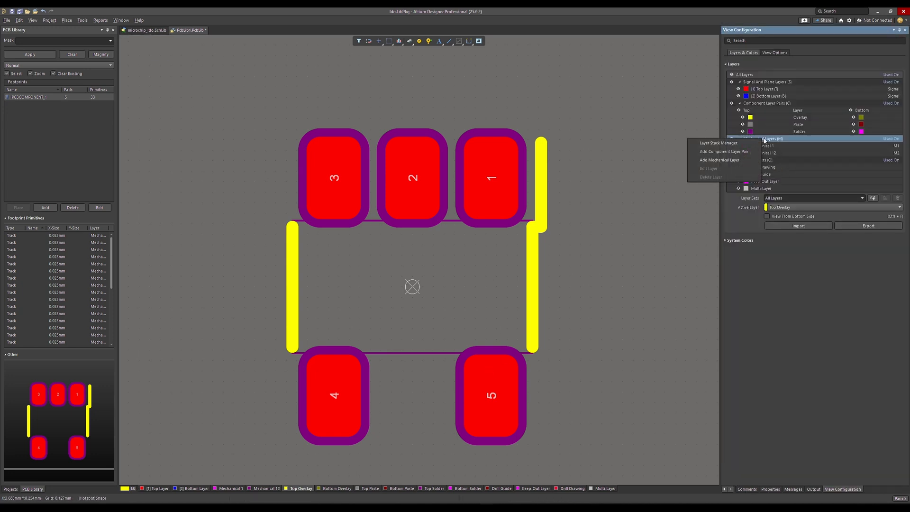
left_click(707, 160)
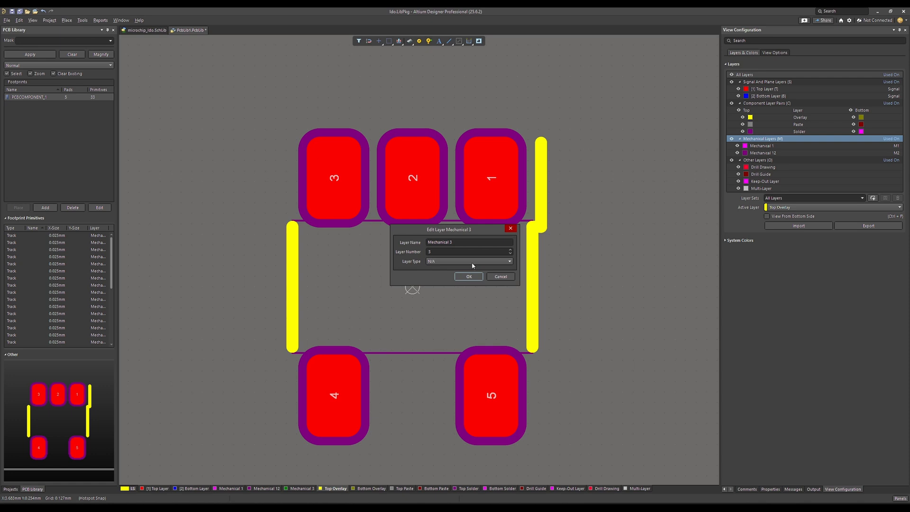
left_click(456, 243)
key("Return")
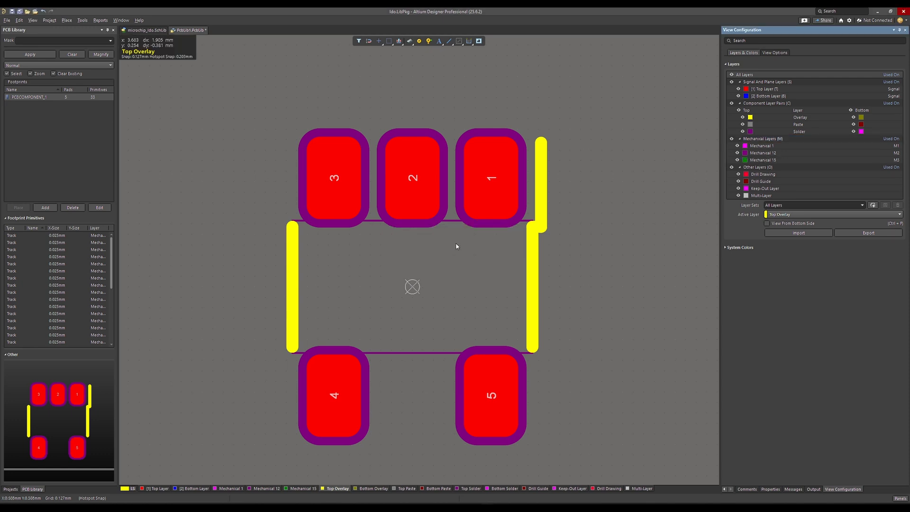
- Draw a vertical line 0.05 mm wide on Mechanical 15, outside the left silkscreen line and spanning the footprint's height
left_click(298, 488)
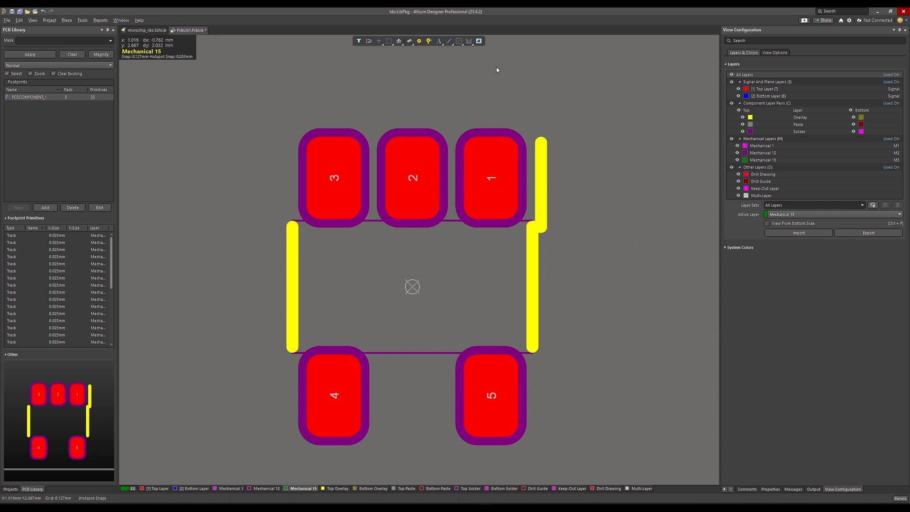
left_click(254, 127)
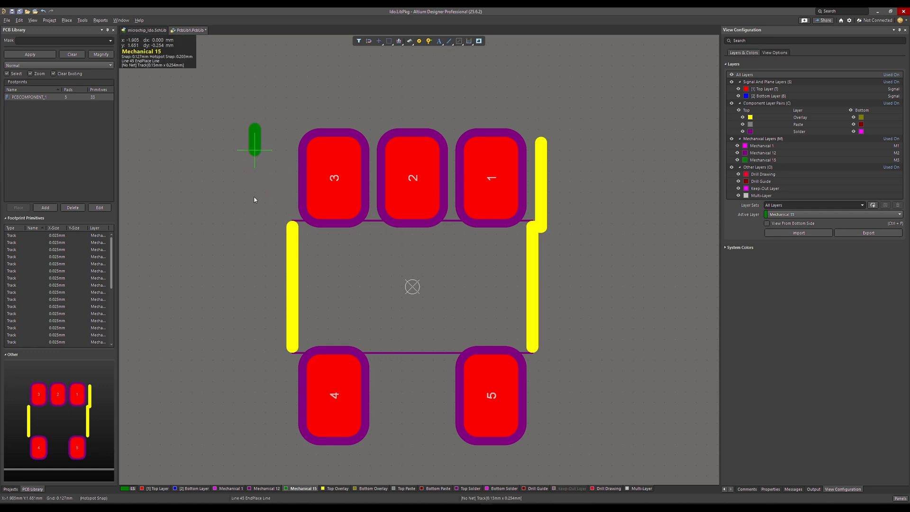
key("Tab")
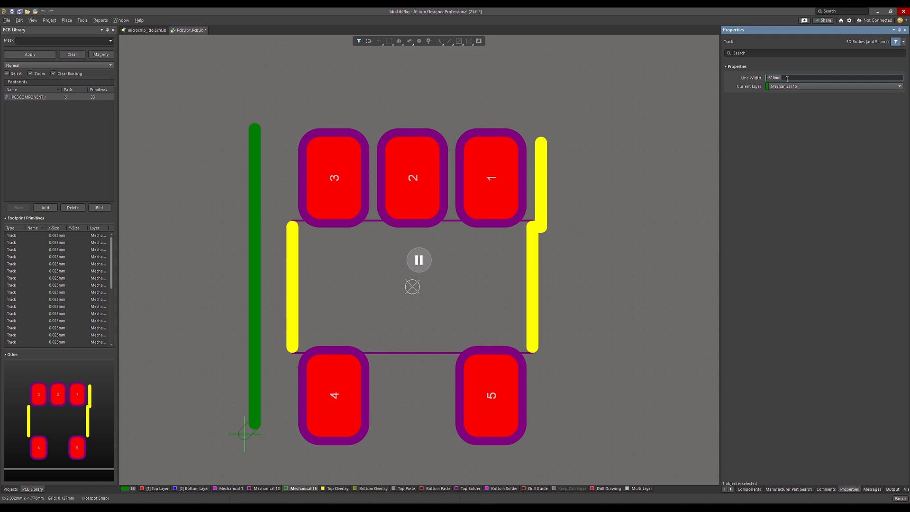
type("0.05")
key("Return")
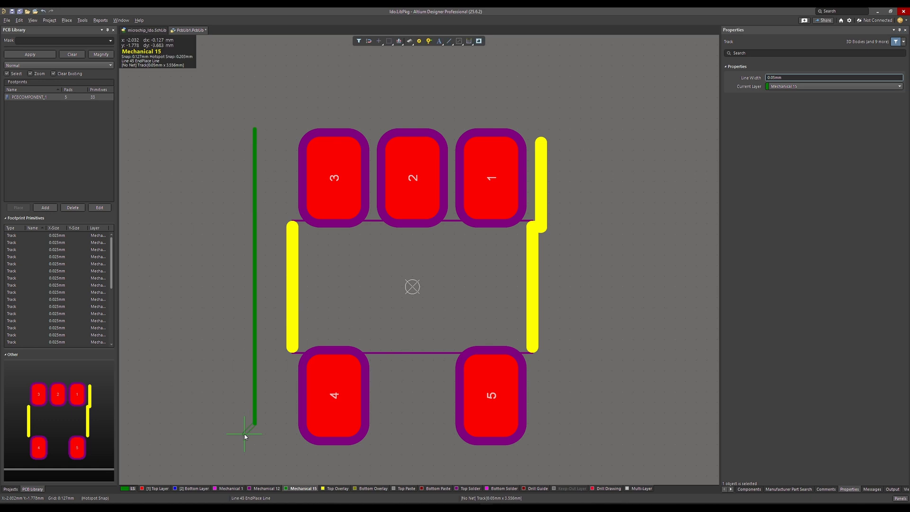
- Draw a horizontal line below pads 4 and 5 and a vertical line outside the pin 1 marker on Mechanical 15
left_click(295, 465)
left_click(625, 465)
right_click(624, 464)
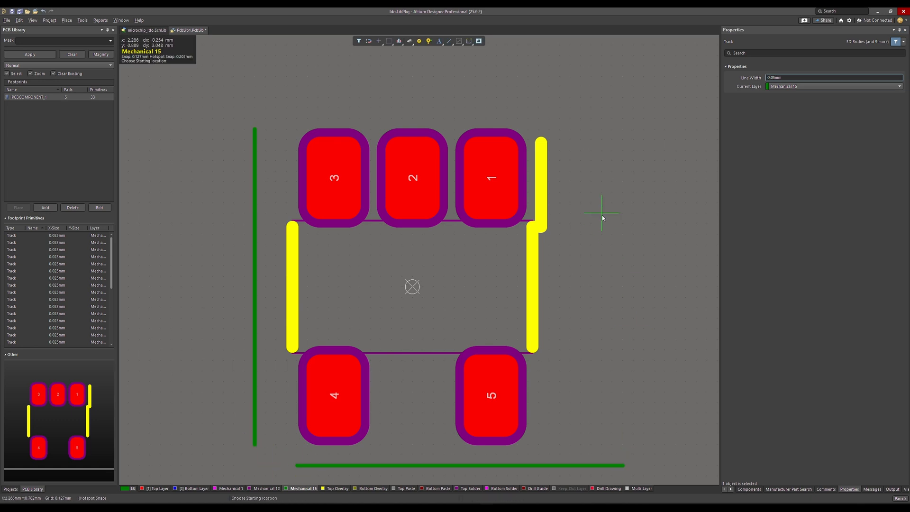
left_click(560, 118)
left_click(571, 433)
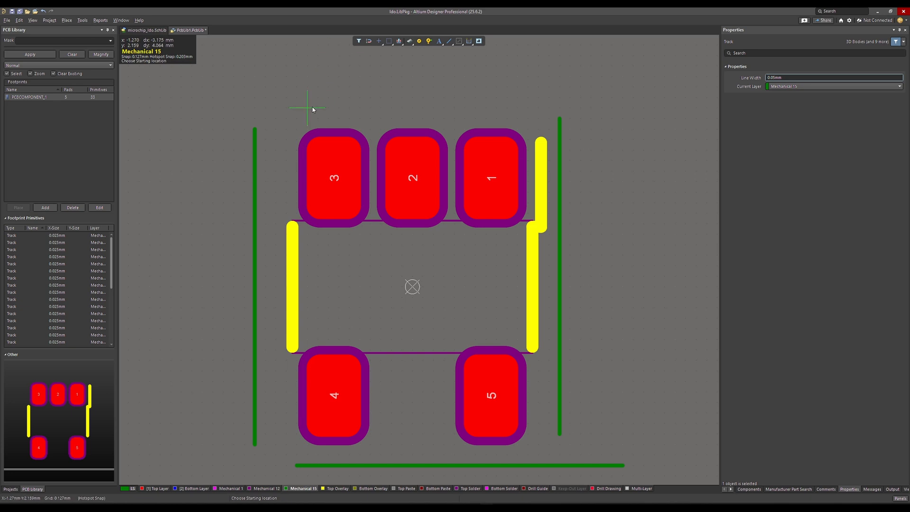
- Draw a horizontal line about 2.4 mm long on Mechanical 15, just above pads 1, 2 and 3
left_click(307, 118)
left_click(519, 110)
right_click(519, 110)
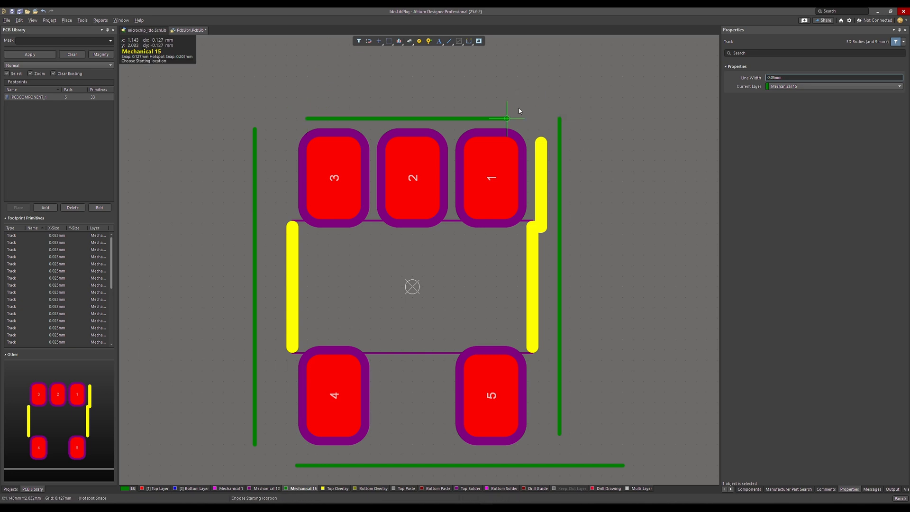
right_click(519, 110)
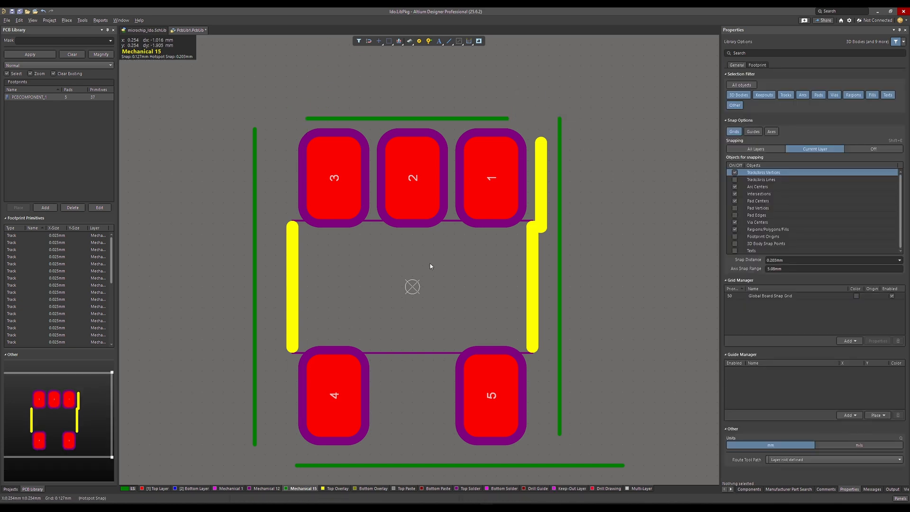
- Check pad 2's position and size, and set the start and end Y of the Mechanical 15 line above pads 1 to 3 to 2.015 mm
scroll(430, 264, "up", 2, "ctrl")
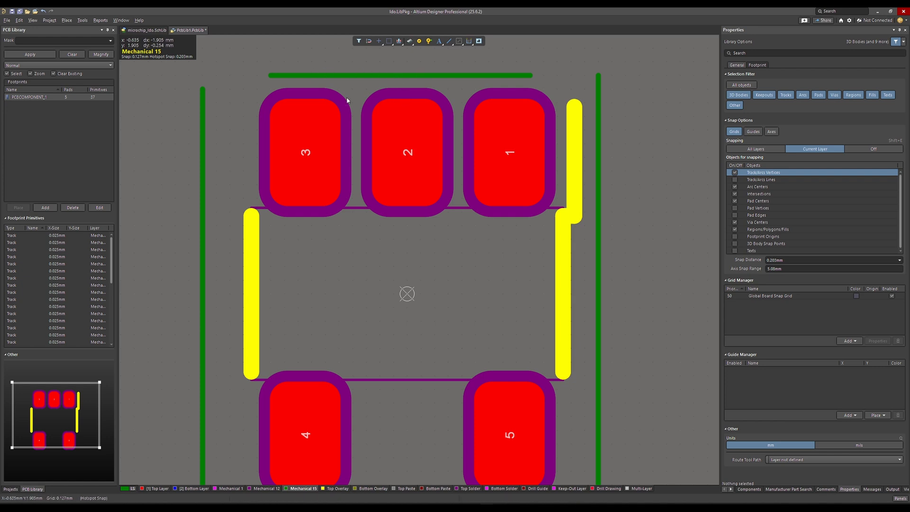
scroll(346, 100, "down", 2, "ctrl")
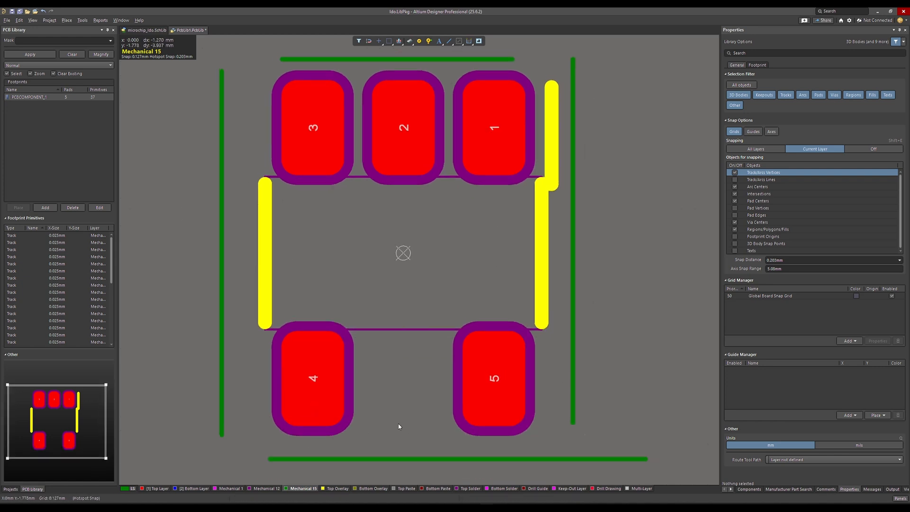
scroll(400, 419, "up", 2)
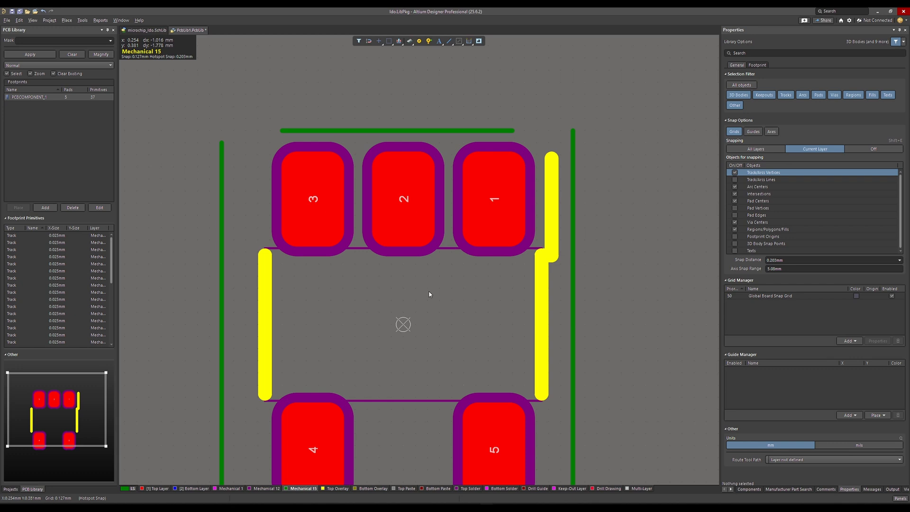
scroll(415, 268, "up", 4, "ctrl")
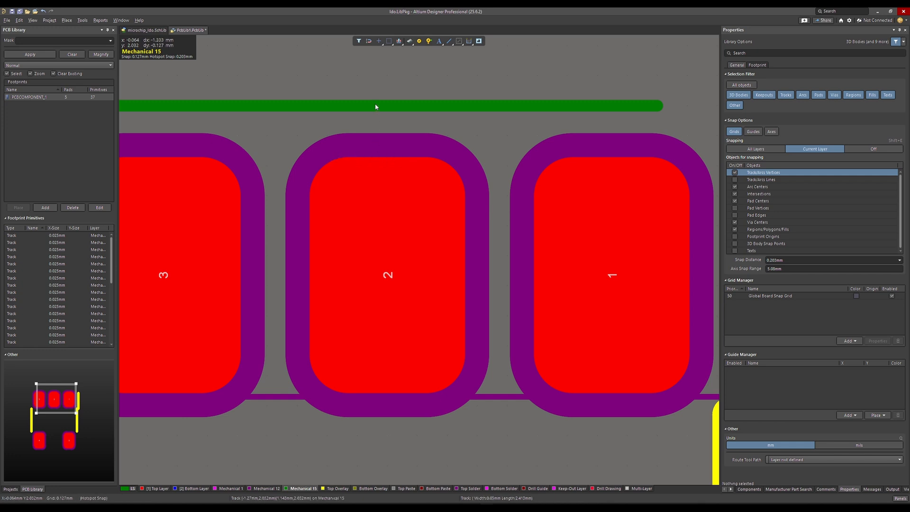
scroll(364, 115, "down", 3, "ctrl")
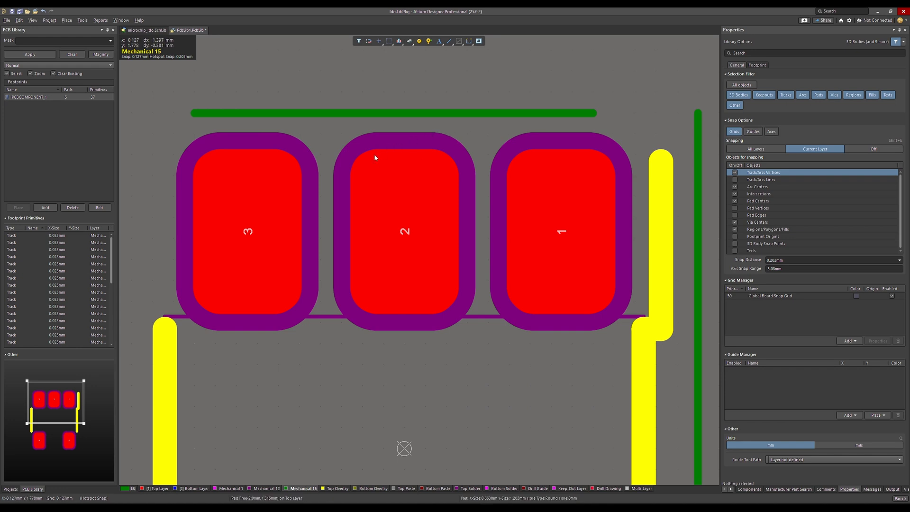
scroll(401, 230, "up", 1, "ctrl")
left_click(401, 232)
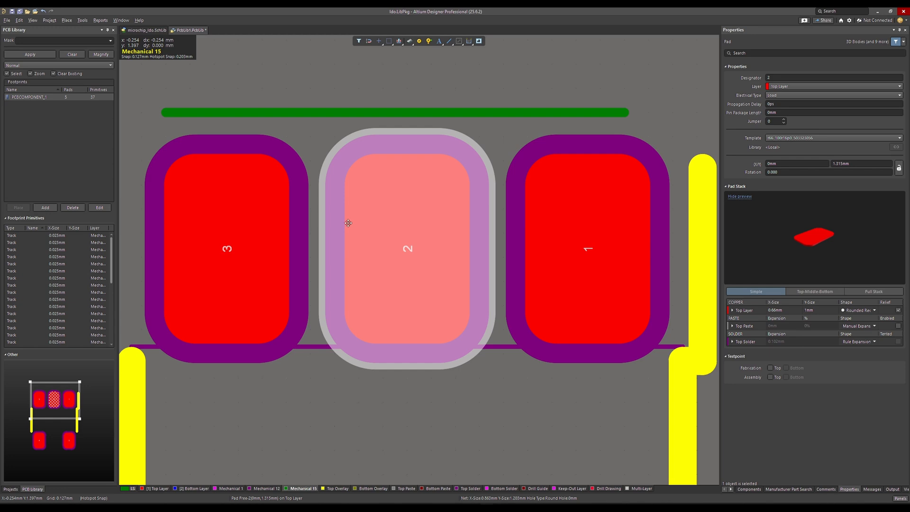
left_click(345, 112)
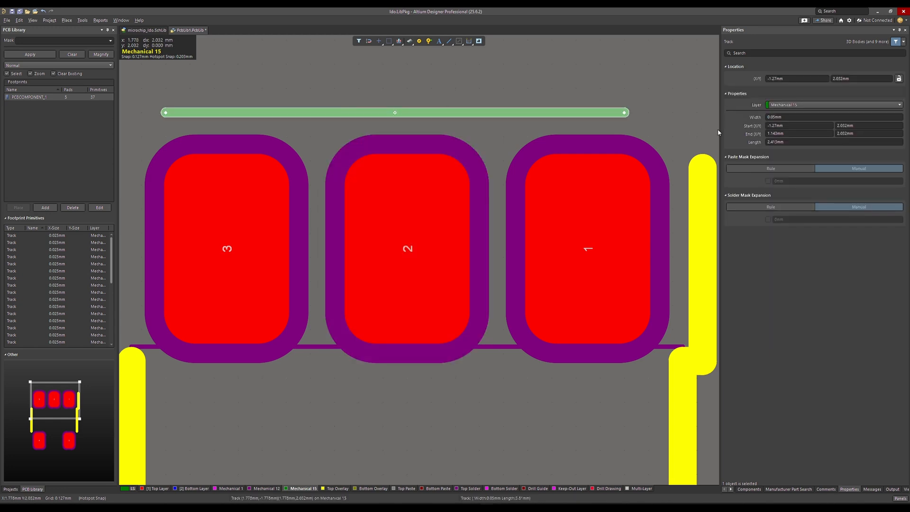
left_click(857, 126)
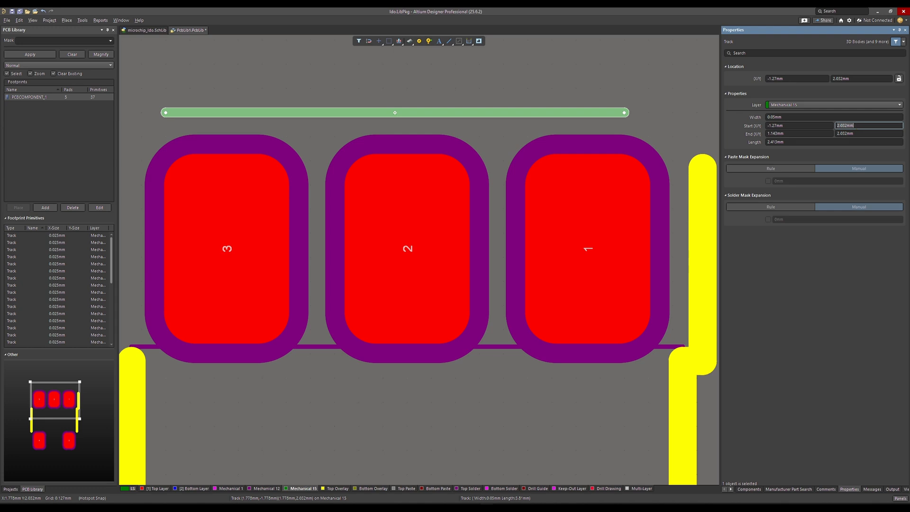
type("2.015")
key("Return")
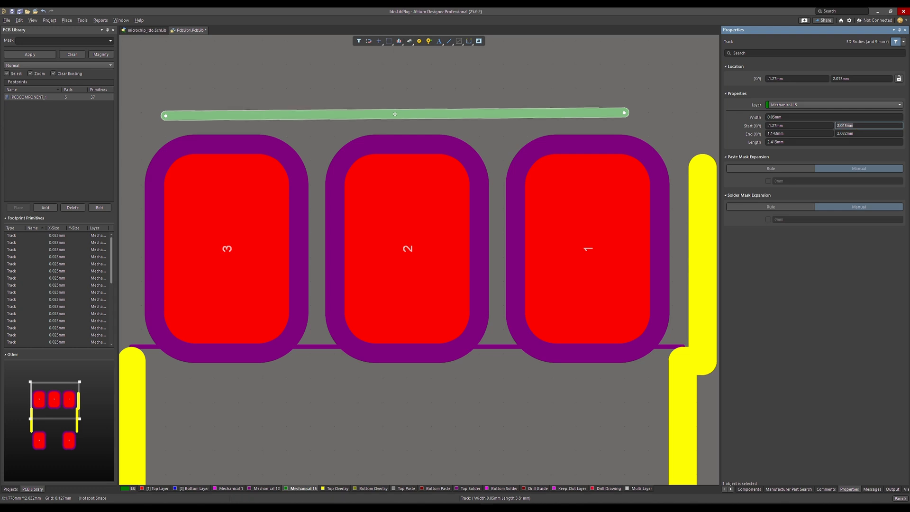
left_click(866, 133)
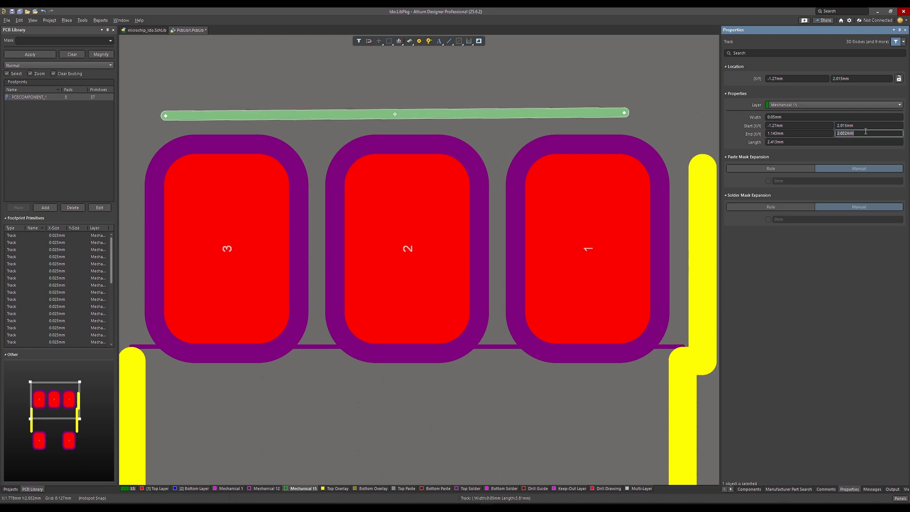
type("2.015")
key("Return")
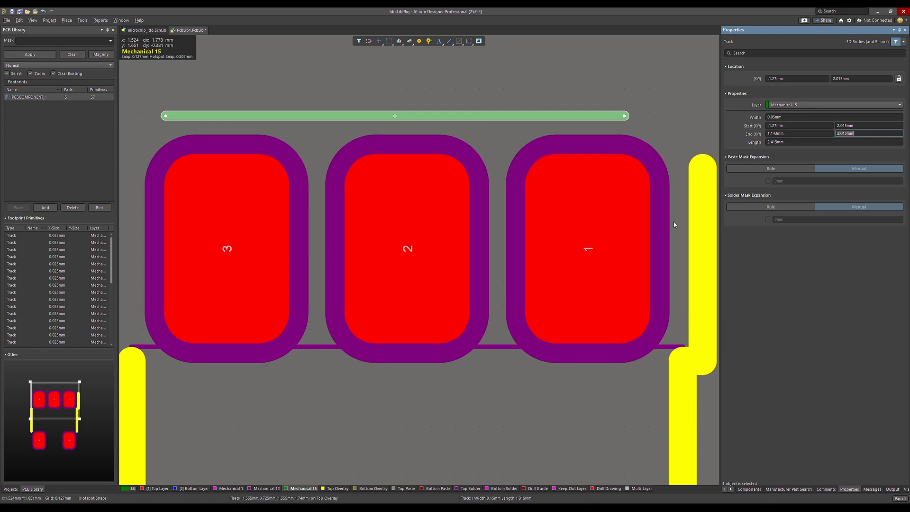
left_click(502, 369)
- Set the start and end Y of the Mechanical 15 line below pads 4 and 5 to -2.015 mm
scroll(499, 376, "down", 6)
scroll(460, 389, "down", 1)
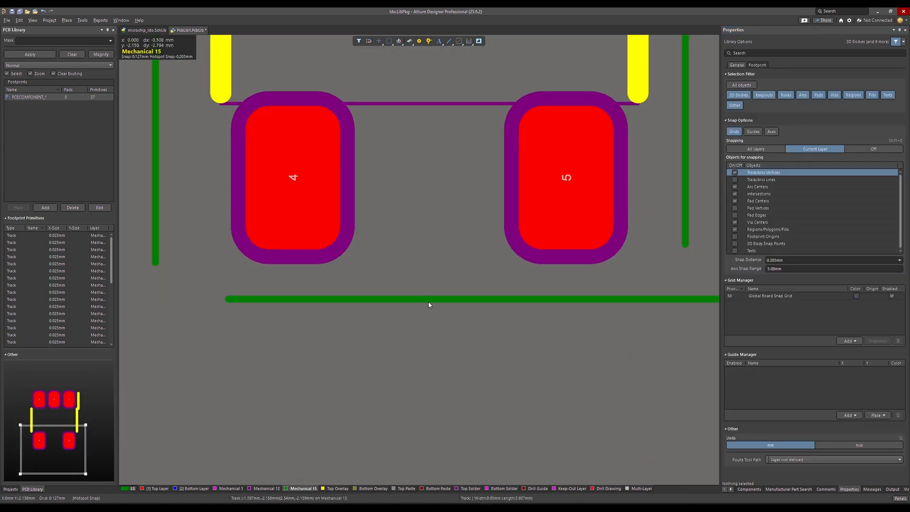
left_click(428, 299)
left_click(857, 126)
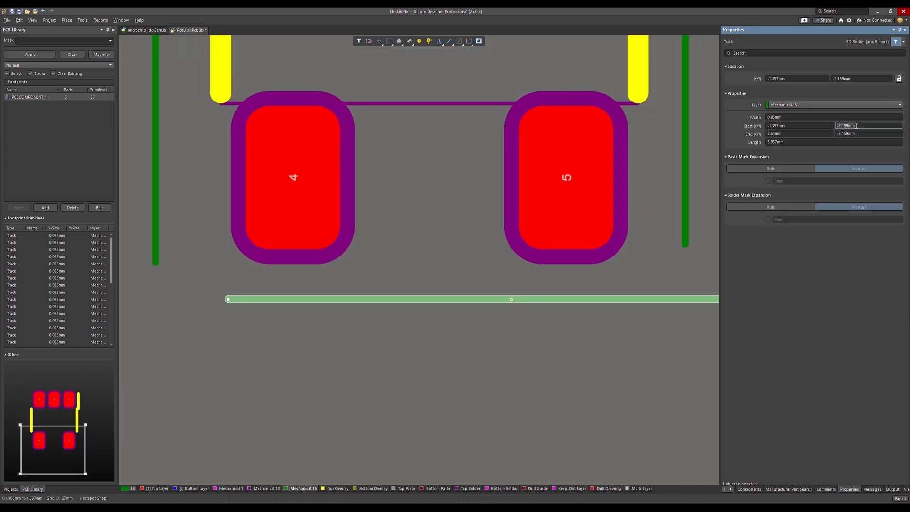
type("-2.015mm")
left_click(856, 133)
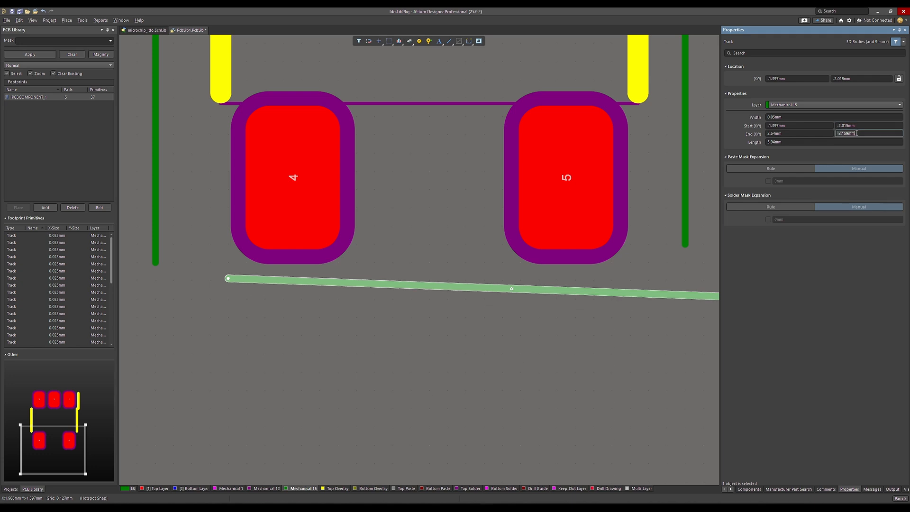
type("-2.015mm")
key("Return")
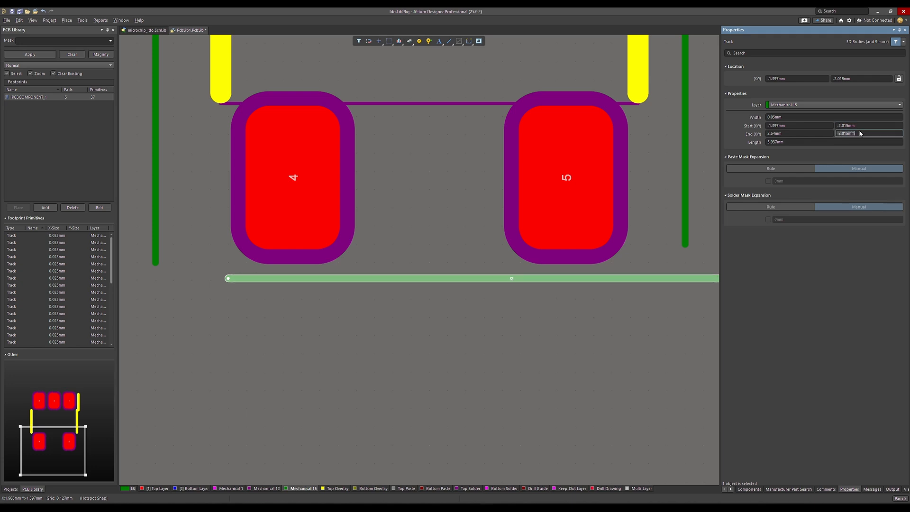
left_click(428, 338)
- Measure the distance from pad 4's lower copper edge to the Mechanical 15 line's centre, and clear the measurement
scroll(428, 338, "up", 1, "ctrl")
scroll(428, 337, "up", 3, "ctrl")
scroll(368, 341, "up", 1, "shift")
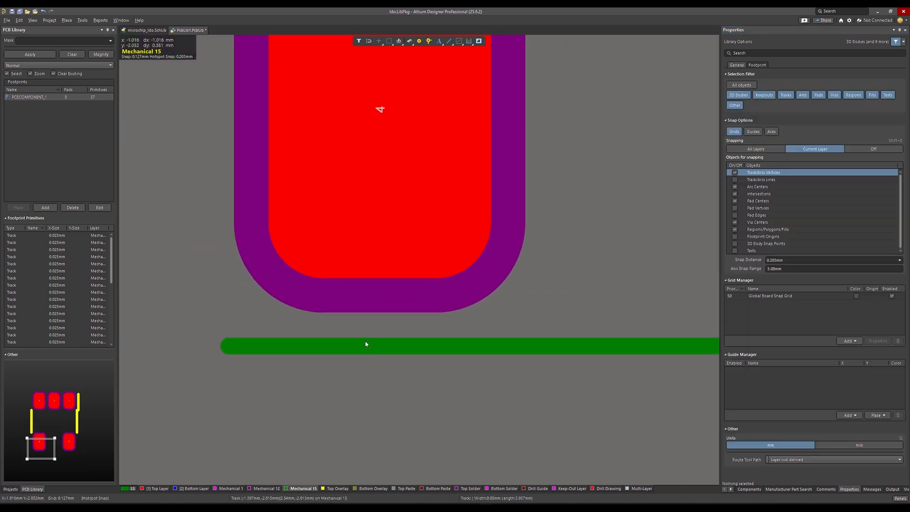
key("ctrl+m")
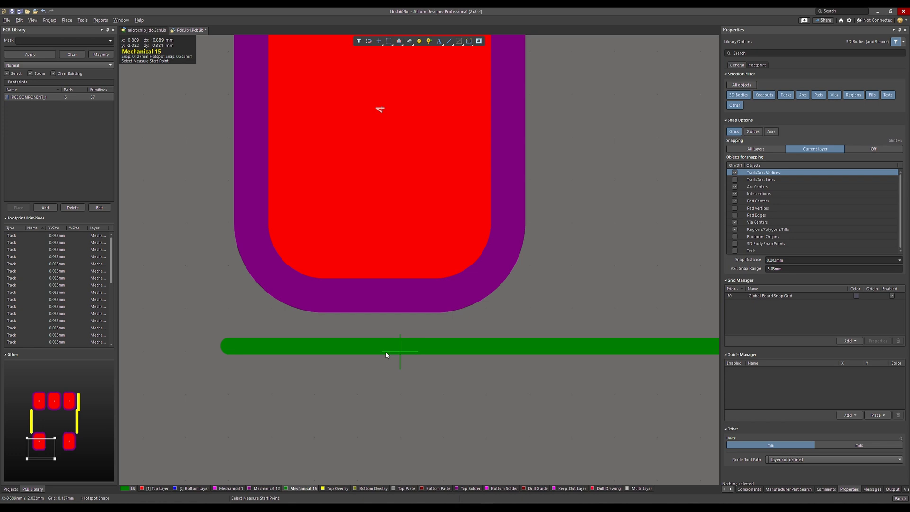
left_click(368, 279)
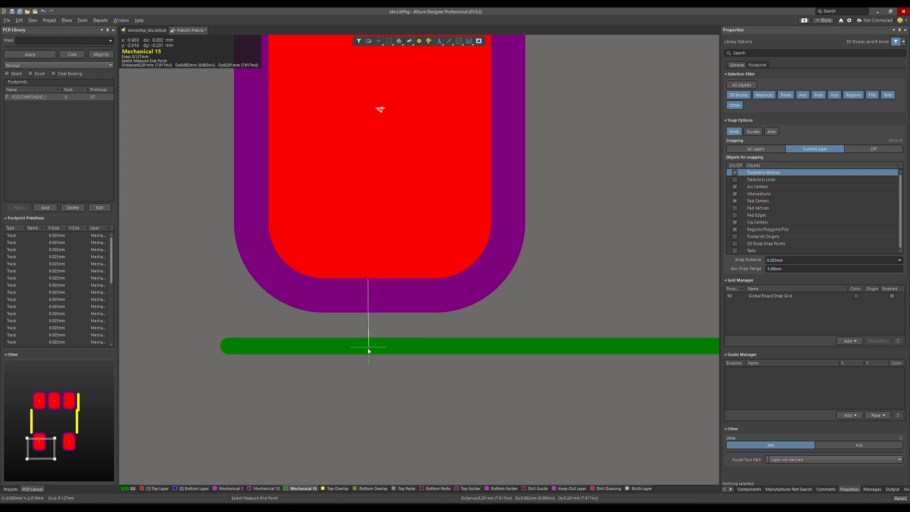
left_click(426, 348)
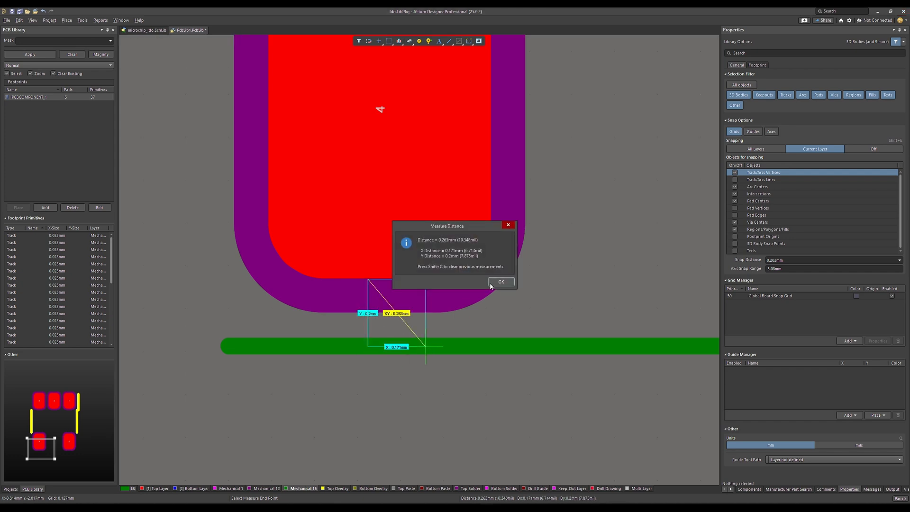
key("Return")
key("Escape")
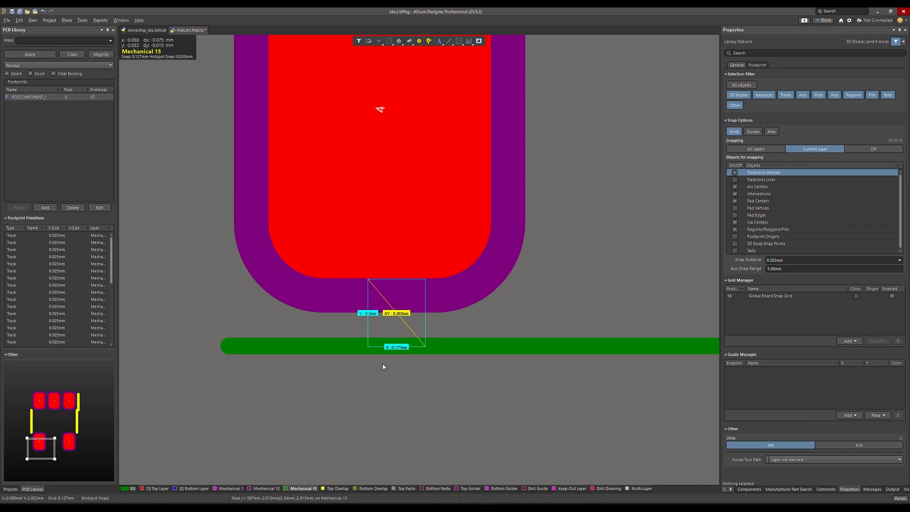
key("shift+c")
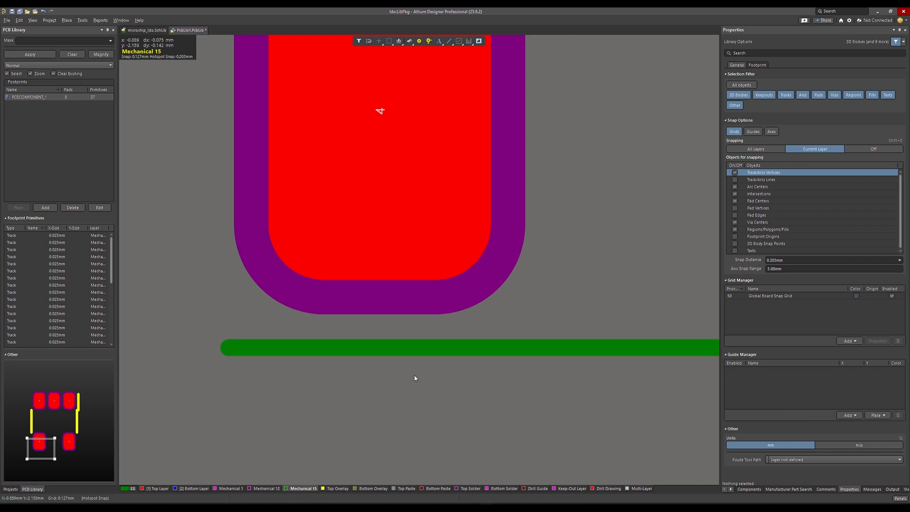
- Check the left silkscreen line's X position and width as reference for the neighbouring Mechanical 15 line
scroll(416, 374, "down", 5, "ctrl")
scroll(454, 383, "up", 4, "ctrl")
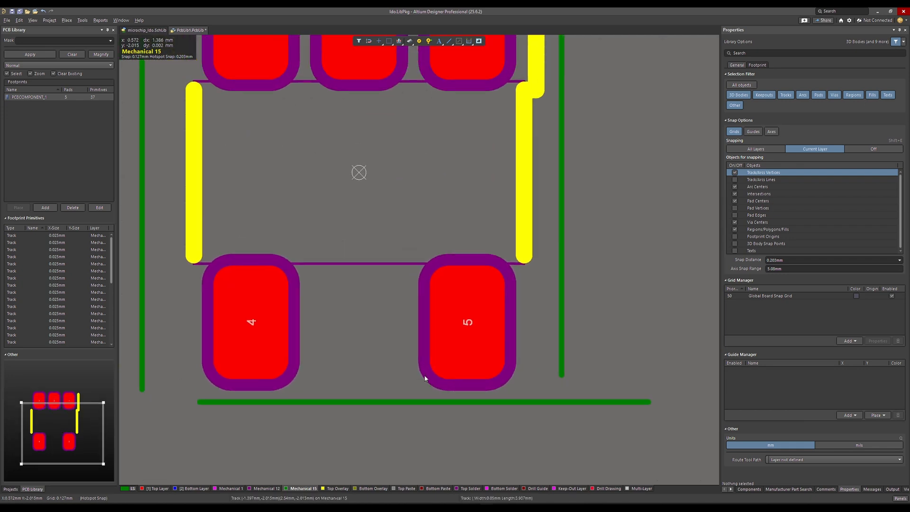
scroll(383, 219, "down", 3, "ctrl")
scroll(385, 152, "down", 2, "ctrl")
scroll(362, 359, "up", 3, "ctrl")
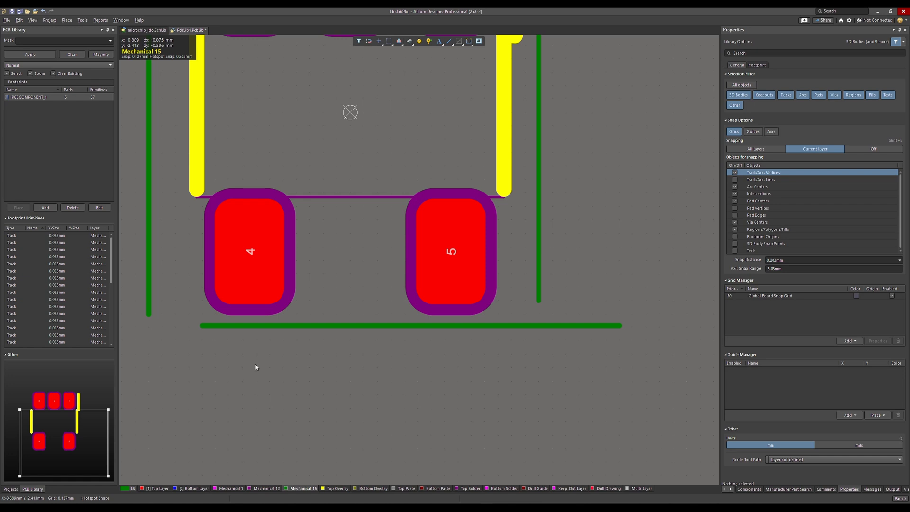
scroll(256, 367, "up", 5)
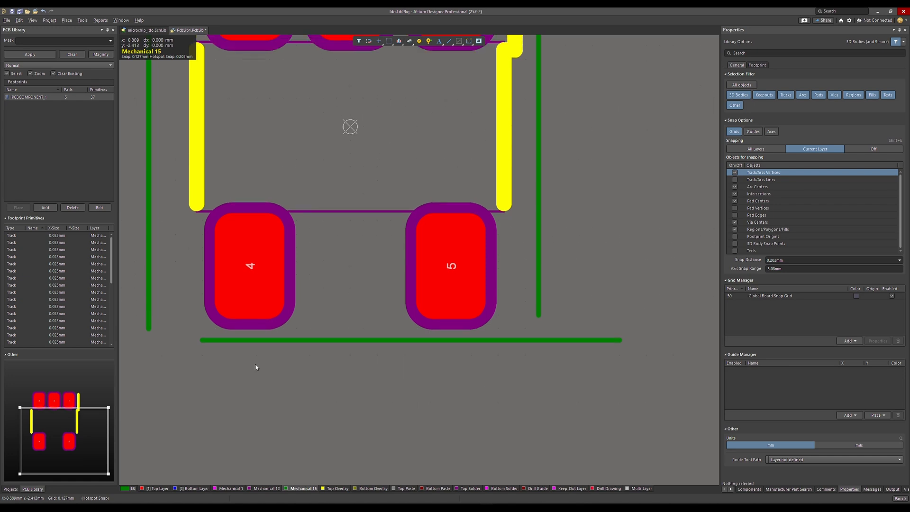
scroll(255, 363, "down", 2, "ctrl")
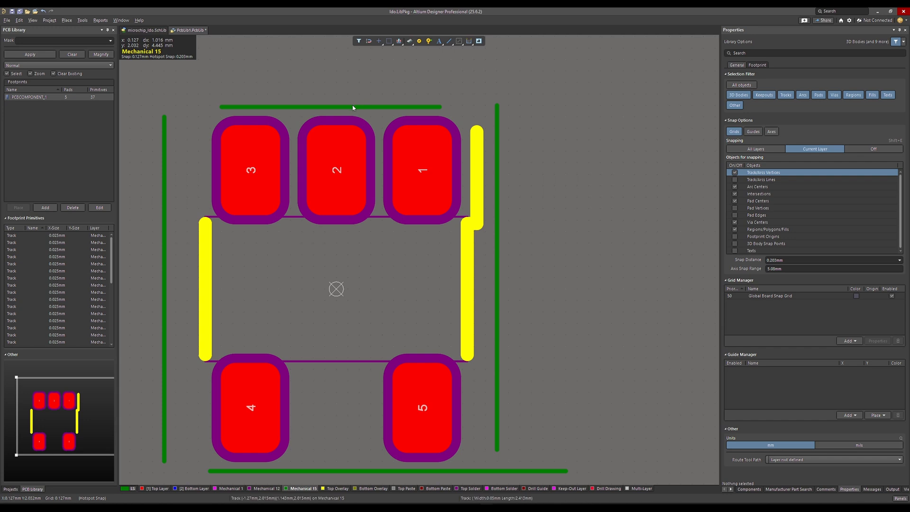
right_click_drag(182, 304, 257, 289)
scroll(270, 297, "up", 3, "ctrl")
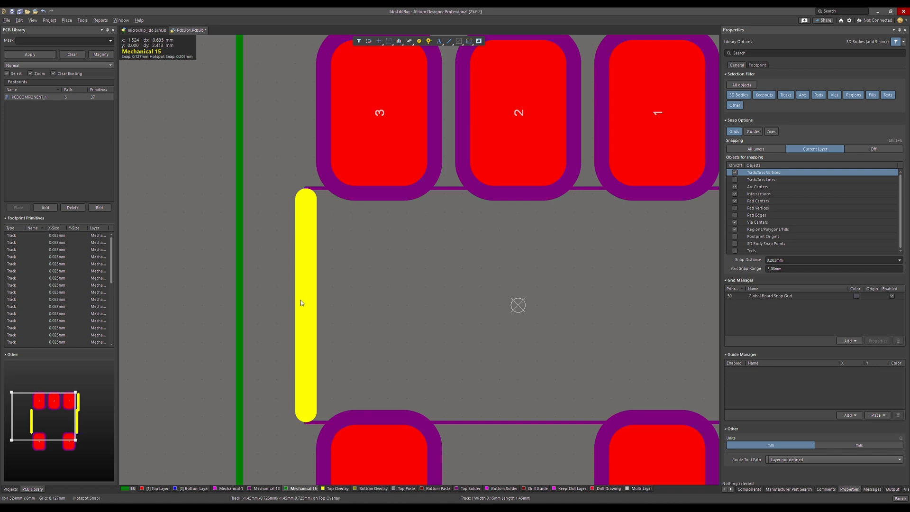
left_click(302, 294)
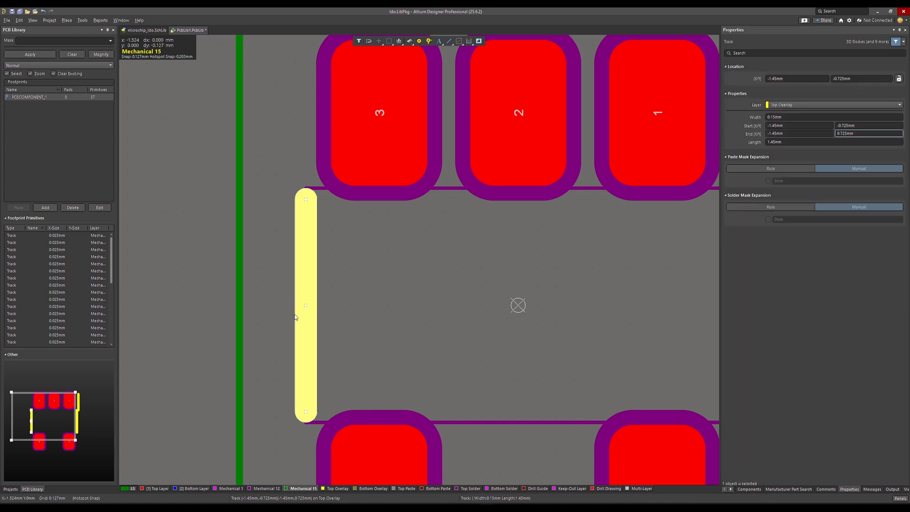
right_click_drag(295, 314, 274, 302)
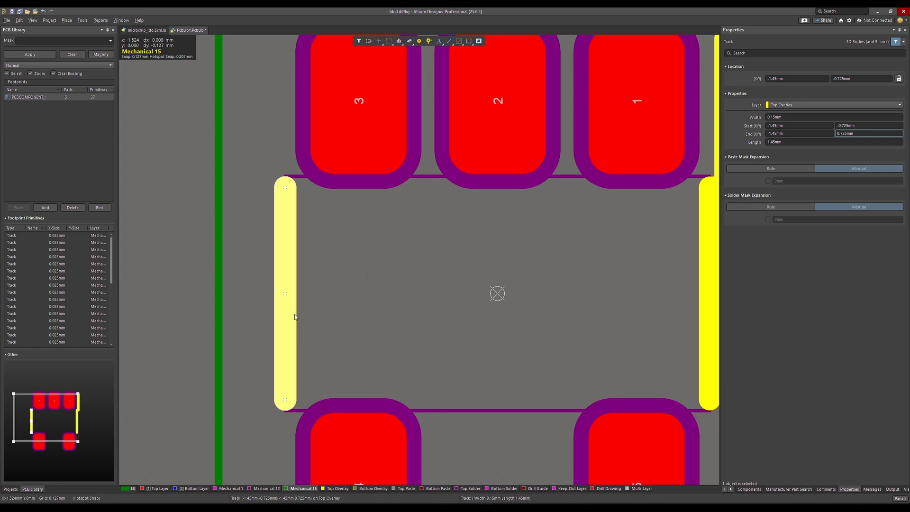
- Set the start and end X of the left vertical Mechanical 15 line to -1.65 mm
left_click(219, 284)
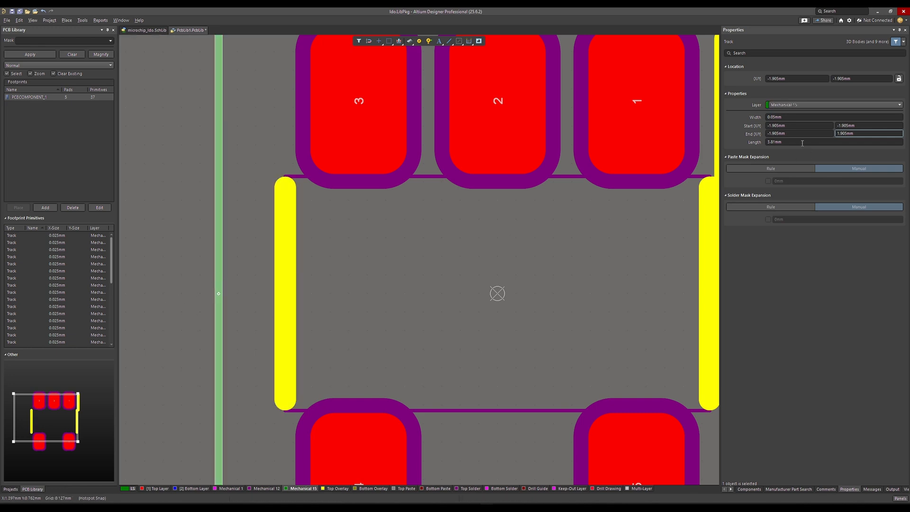
left_click(788, 126)
type("-1")
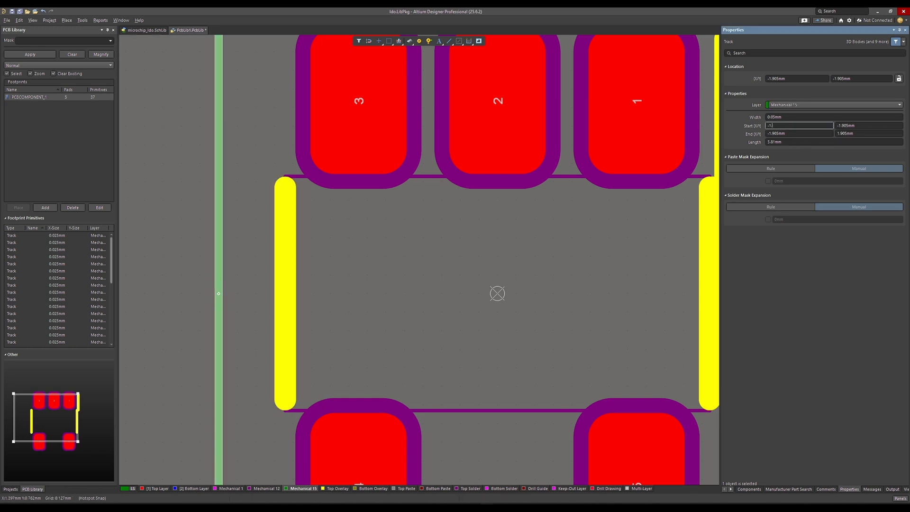
key("Return")
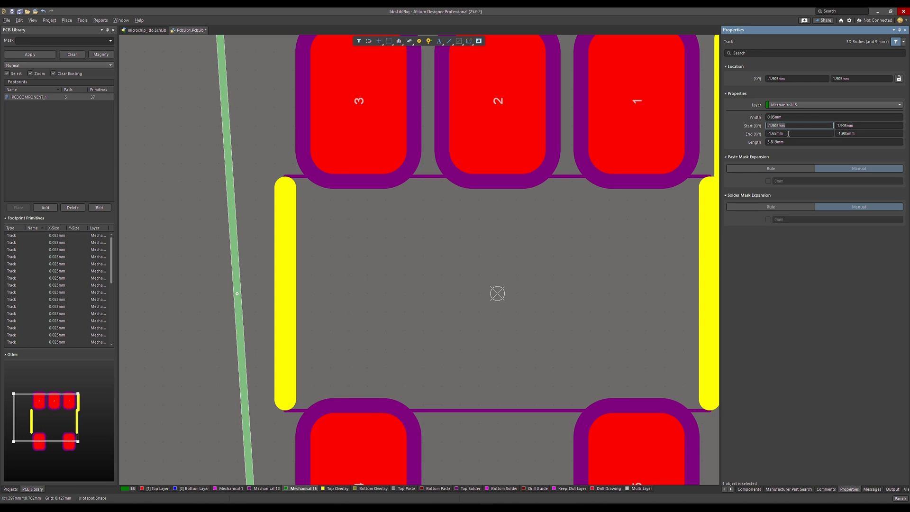
type("-1.65")
key("Return")
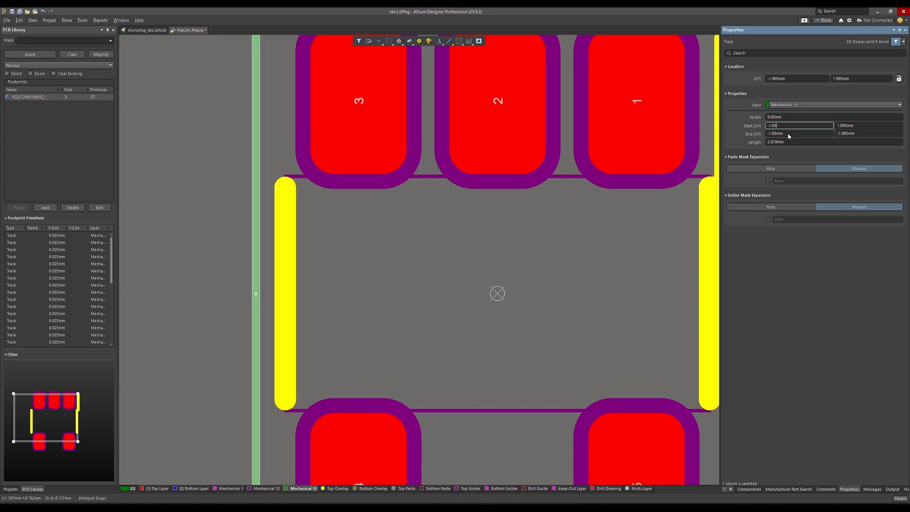
left_click(407, 278)
scroll(294, 180, "down", 2, "ctrl")
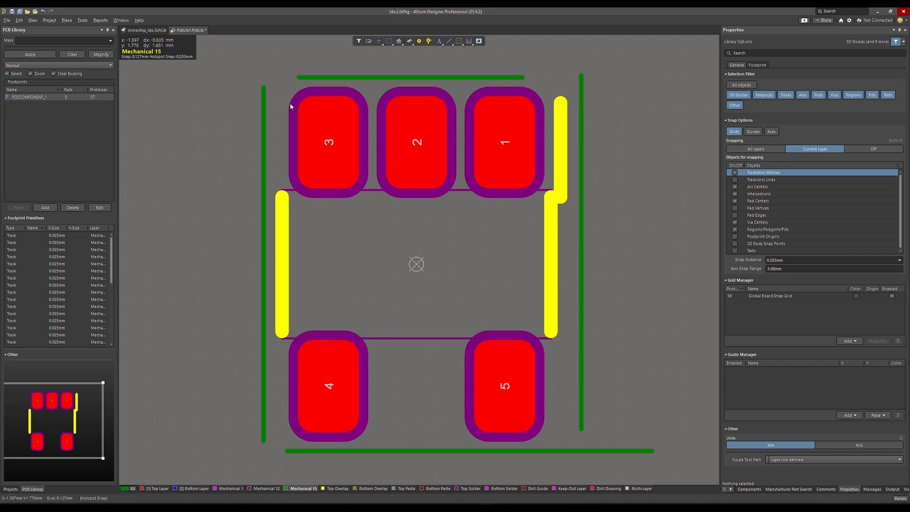
- Set the start and end X of the right vertical Mechanical 15 line to 1.65 mm, and undo an attempt to shorten it
scroll(341, 216, "up", 2, "ctrl")
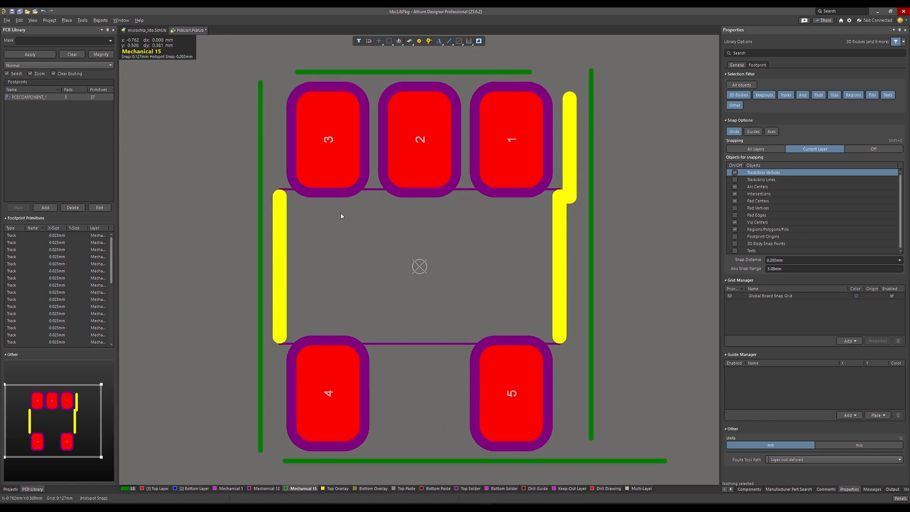
scroll(598, 256, "down", 2, "ctrl")
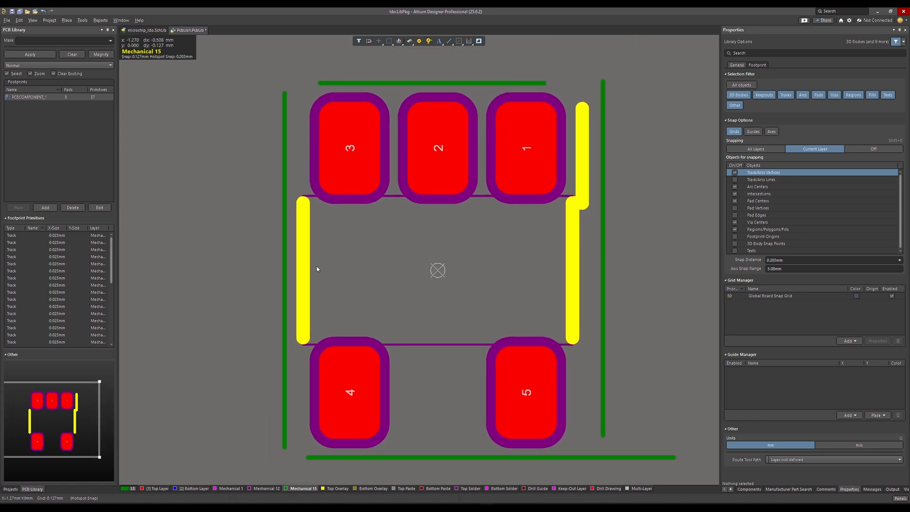
left_click(283, 267)
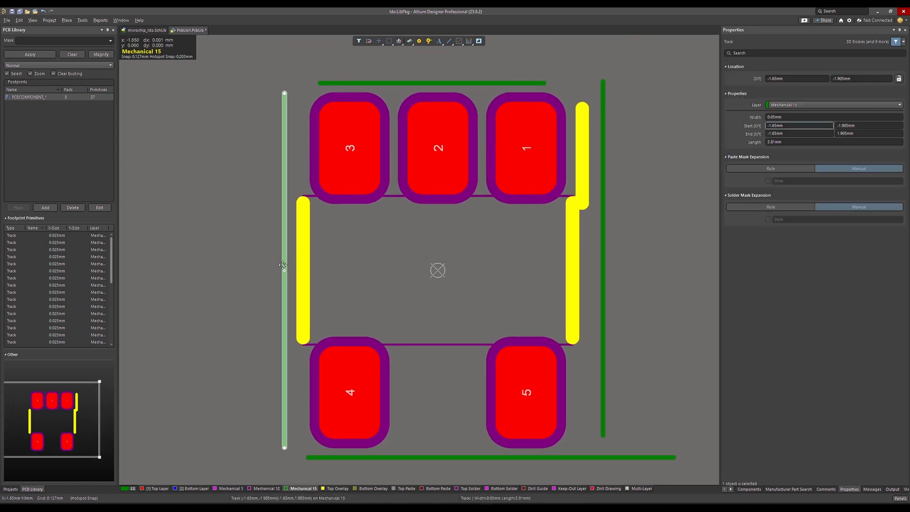
left_click(603, 275)
left_click(784, 128)
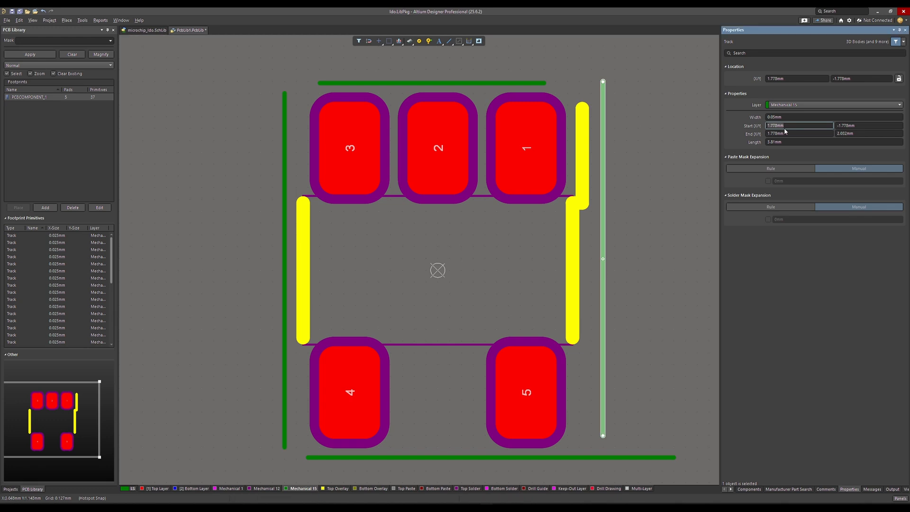
type("1.65")
key("Return")
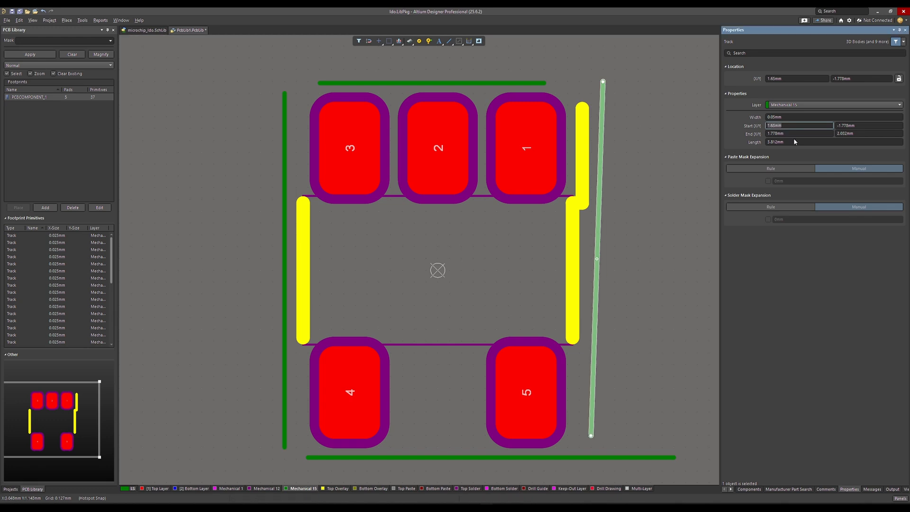
left_click(796, 134)
type("1.65")
key("Return")
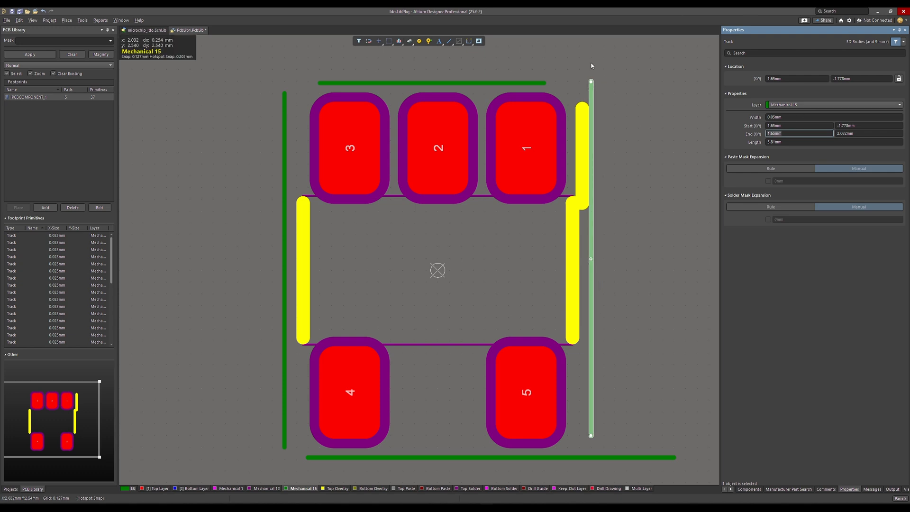
left_click_drag(591, 80, 586, 156)
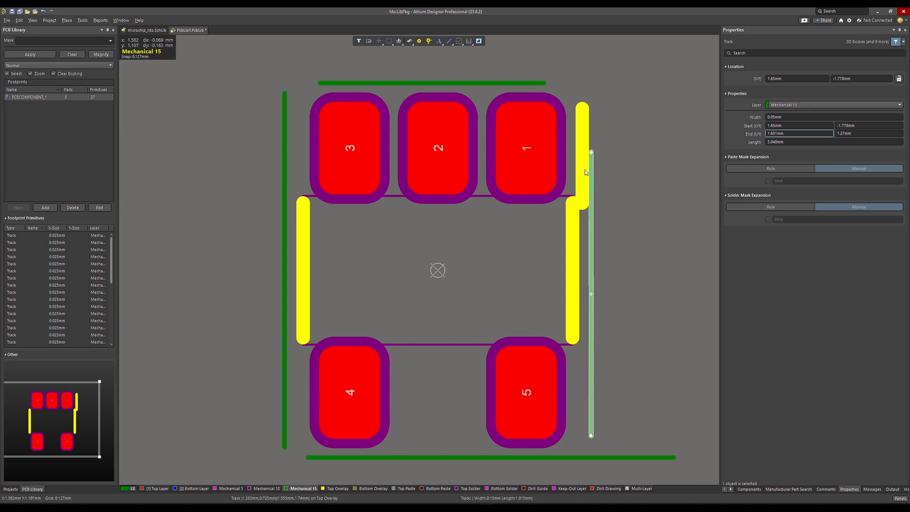
key("ctrl+z")
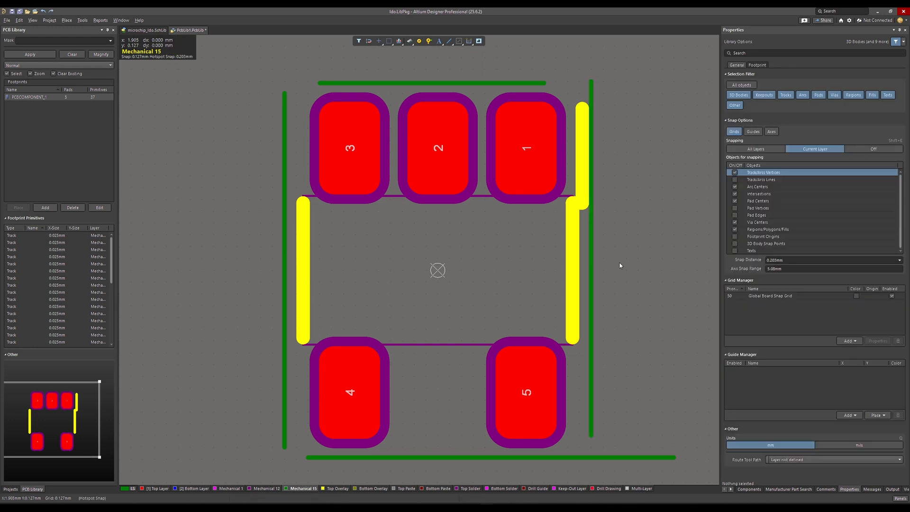
- Draw a vertical Mechanical 15 line about 0.89 mm long outside the left outline line, level with pad 3
scroll(315, 219, "up", 1, "ctrl")
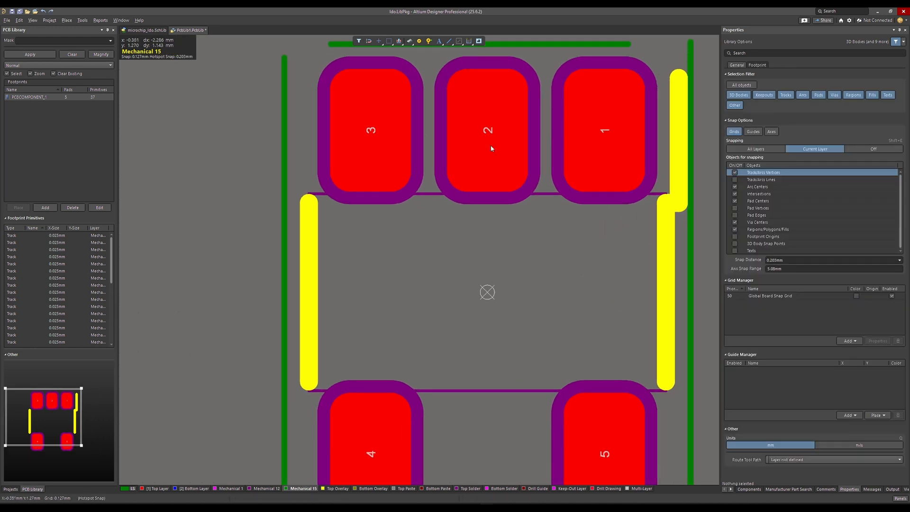
left_click(447, 42)
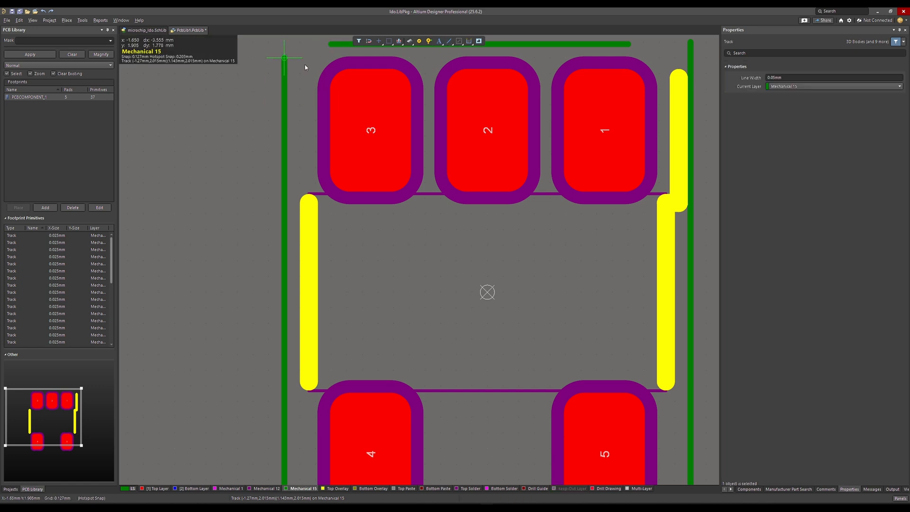
scroll(310, 75, "up", 1, "shift")
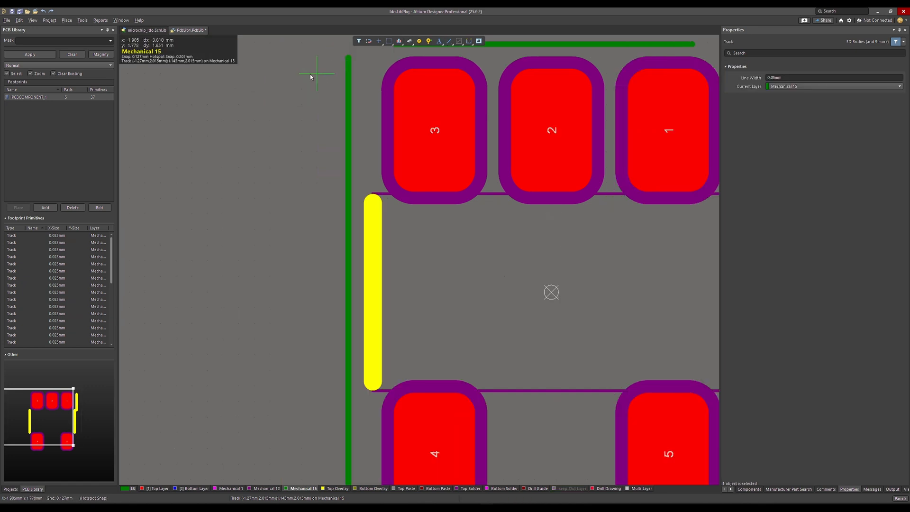
left_click(317, 74)
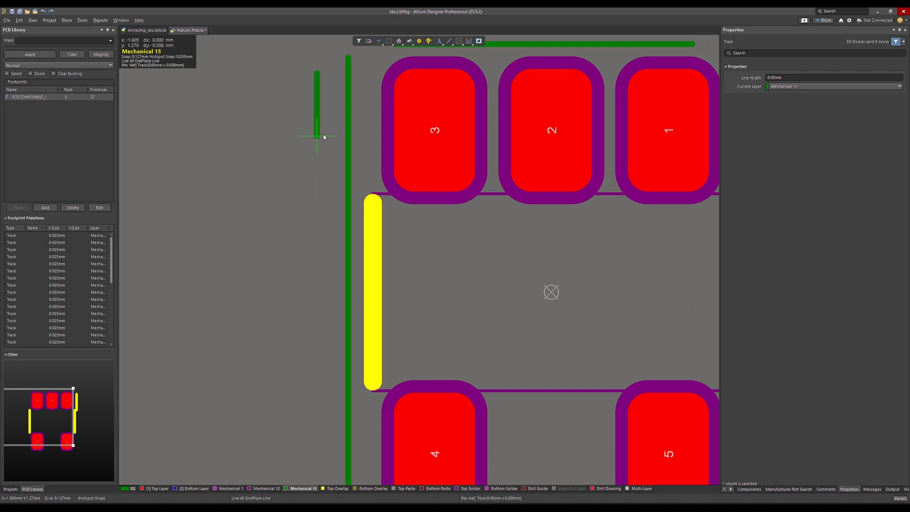
left_click(316, 184)
right_click(315, 243)
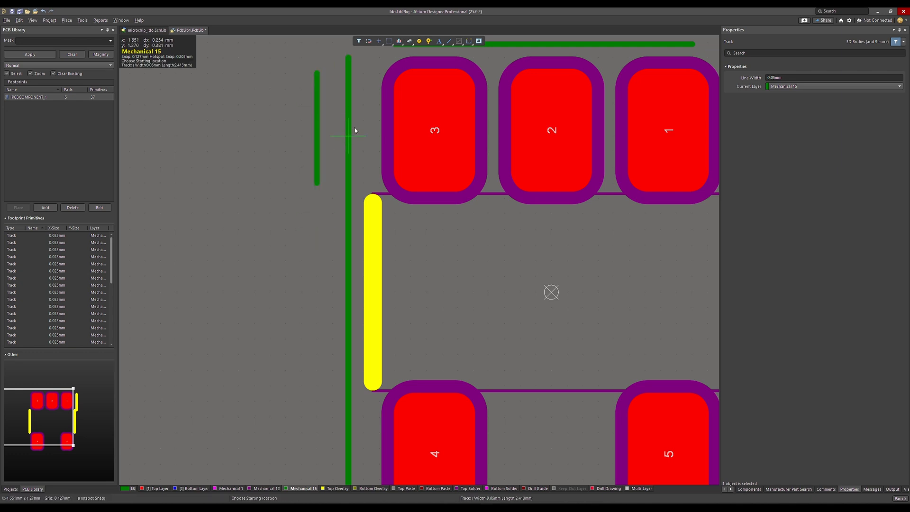
- Draw a vertical Mechanical 15 line about 1.14 mm long outside the right outline line, level with pad 1
scroll(516, 227, "down", 3, "ctrl")
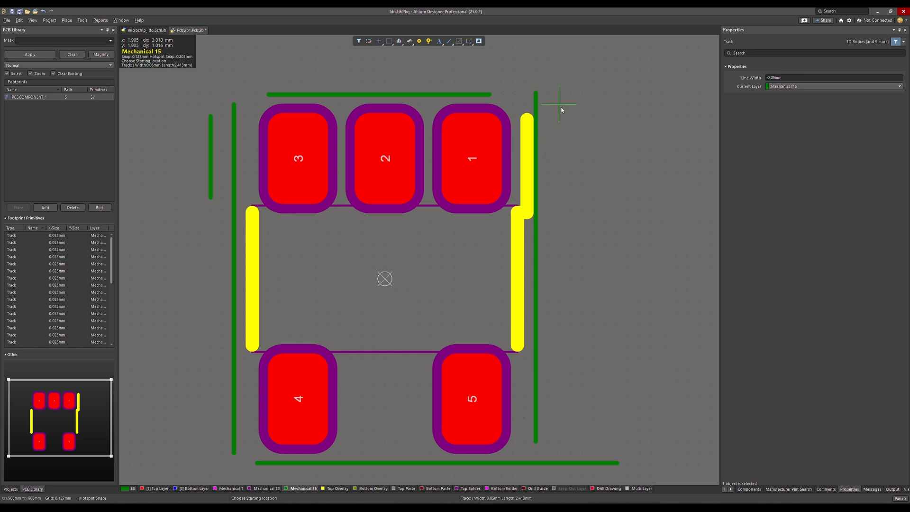
left_click(561, 108)
left_click(560, 211)
right_click(560, 213)
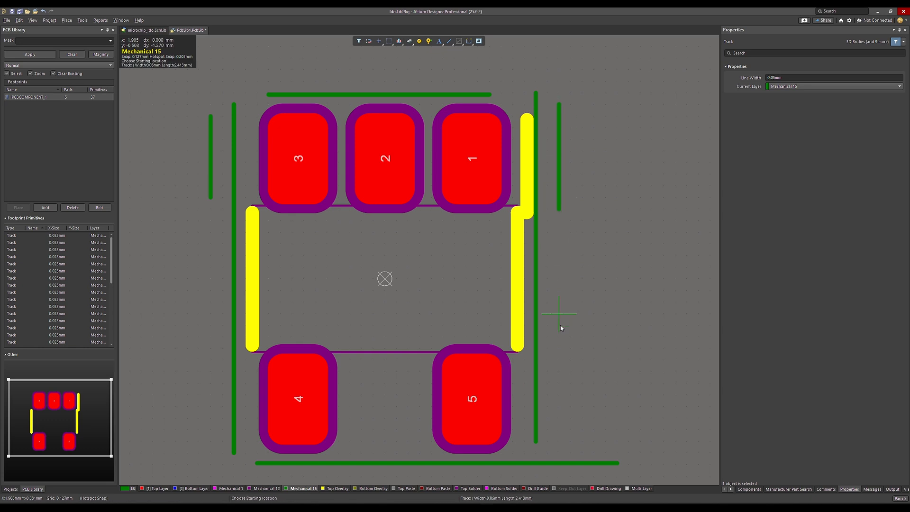
- Draw short vertical Mechanical 15 lines beside the outer edges of pads 5 and 4, about 0.64 mm and 0.76 mm long
scroll(523, 324, "down", 3)
left_click(523, 316)
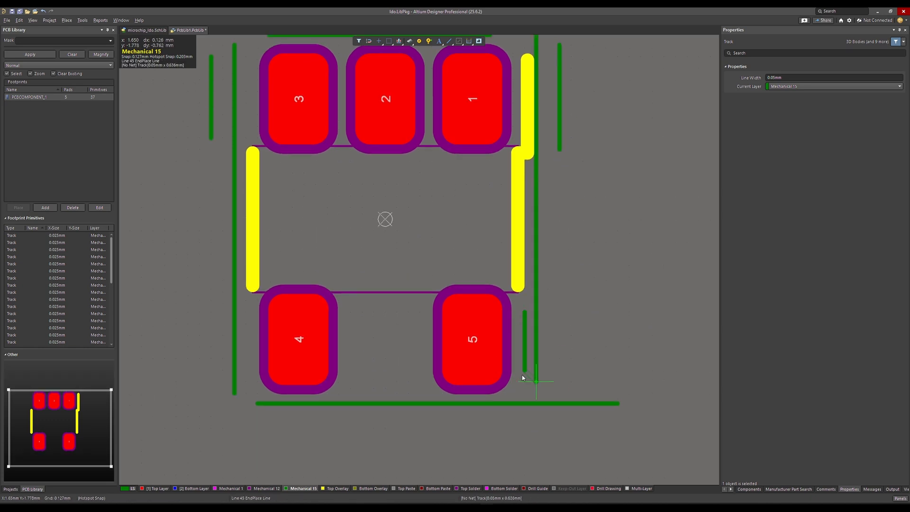
left_click(514, 382)
right_click(443, 429)
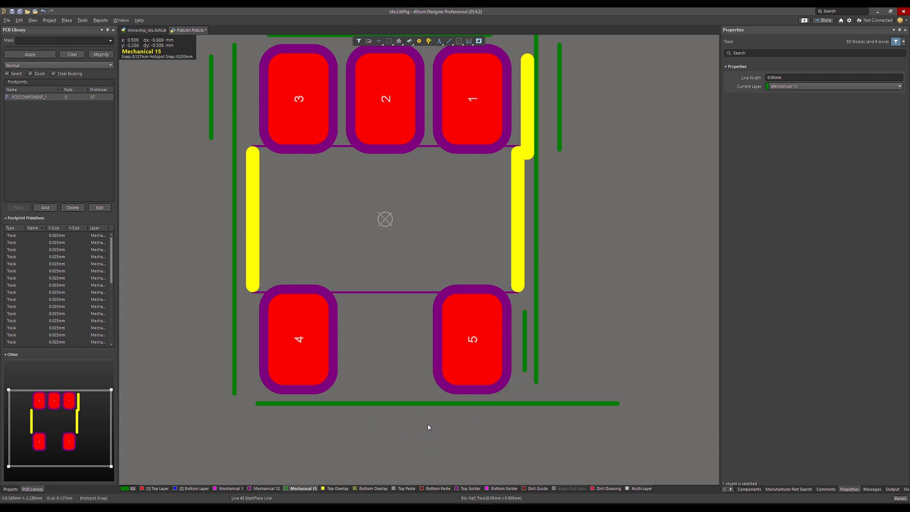
left_click(249, 314)
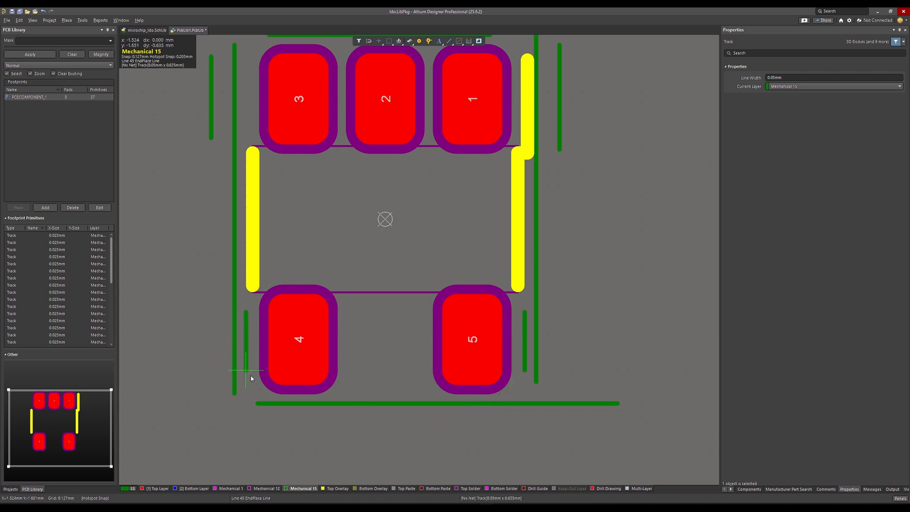
left_click(248, 384)
right_click(248, 384)
right_click(248, 384)
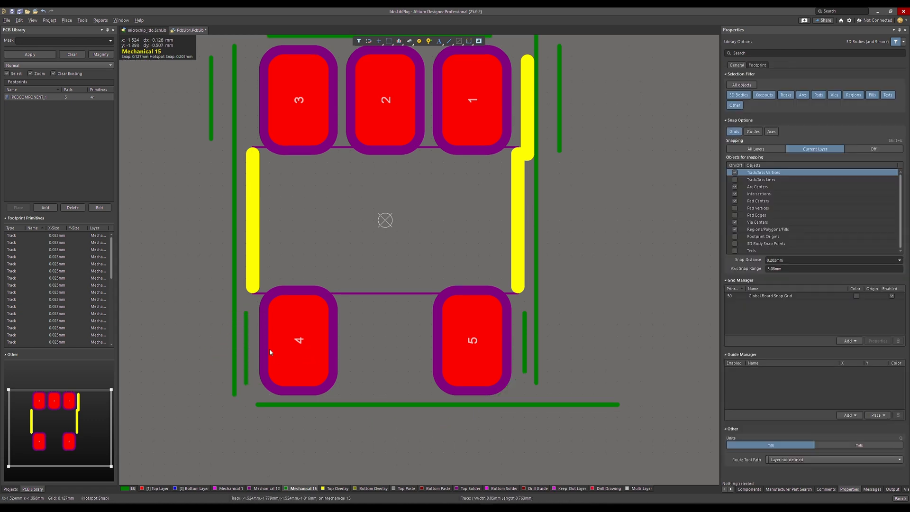
- Check pad 3's X position and width as reference for placing the short Mechanical 15 line beside it
right_click_drag(266, 196, 311, 298)
right_click_drag(323, 219, 333, 218)
scroll(333, 221, "up", 5, "ctrl")
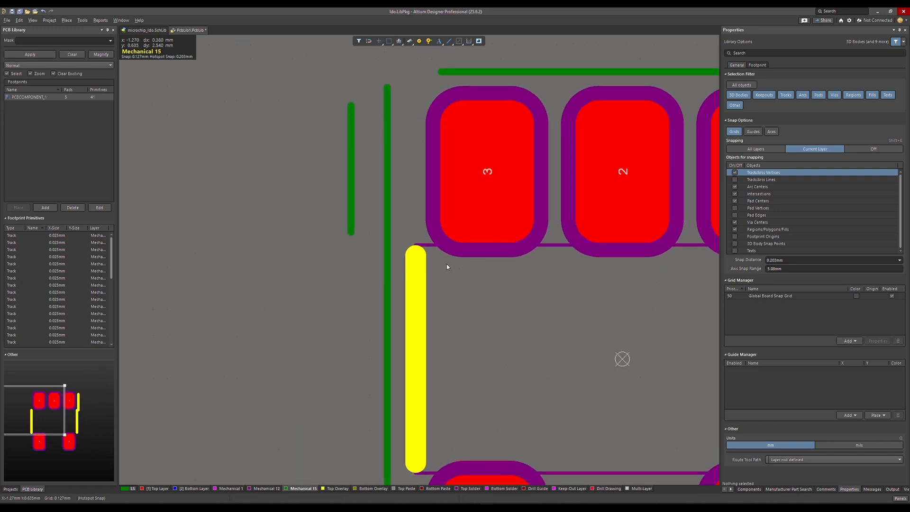
right_click_drag(406, 115, 402, 205)
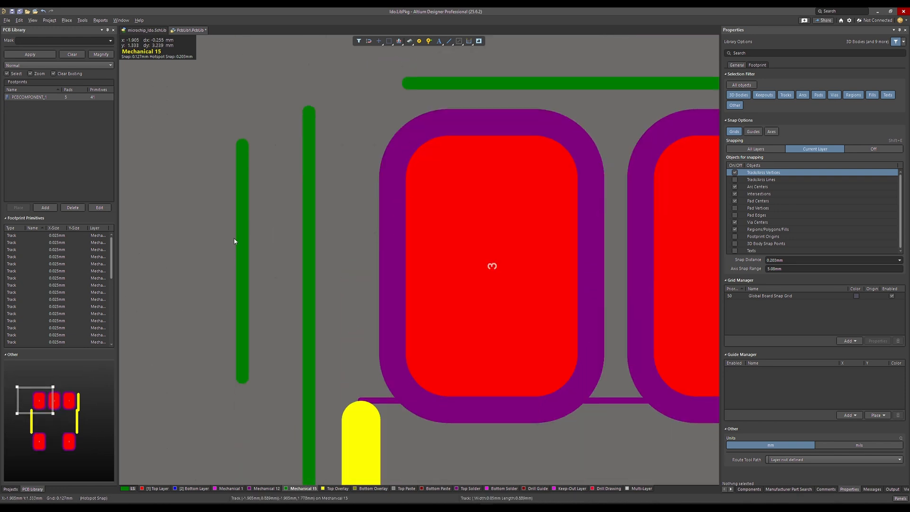
right_click_drag(420, 300, 392, 251)
left_click(421, 230)
left_click(421, 228)
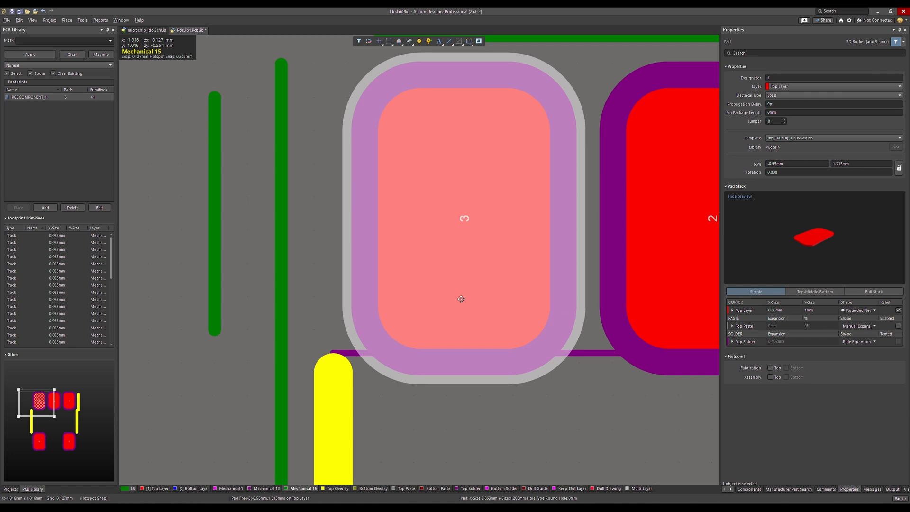
- Set the start and end X of the short Mechanical 15 line beside pad 3 to -1.48 mm
left_click(215, 228)
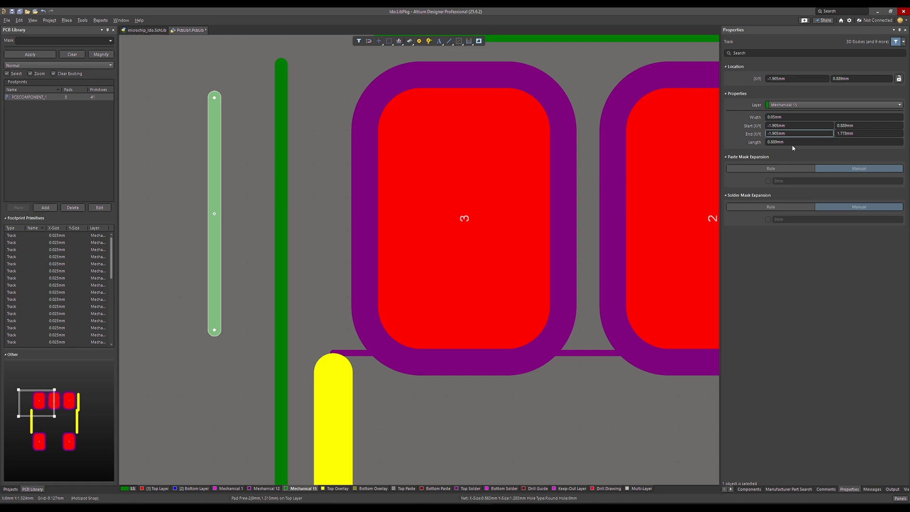
left_click(795, 126)
type("-48")
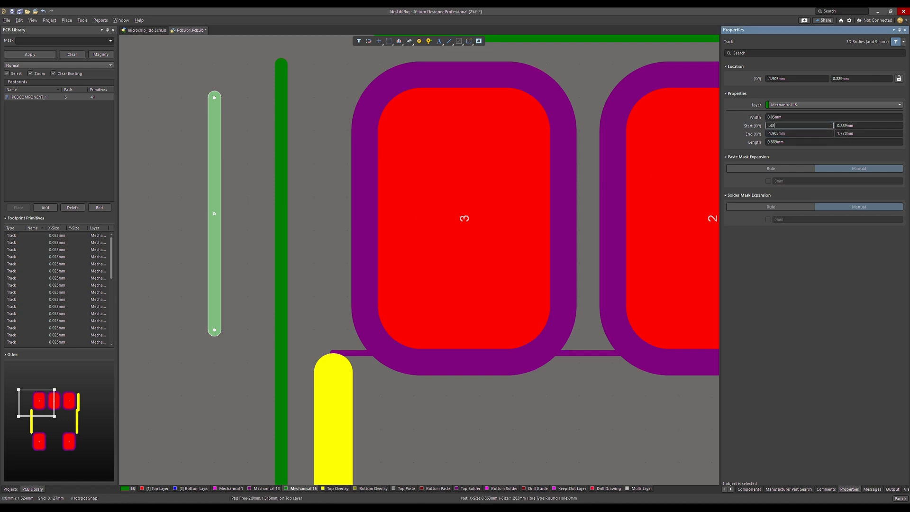
key("Return")
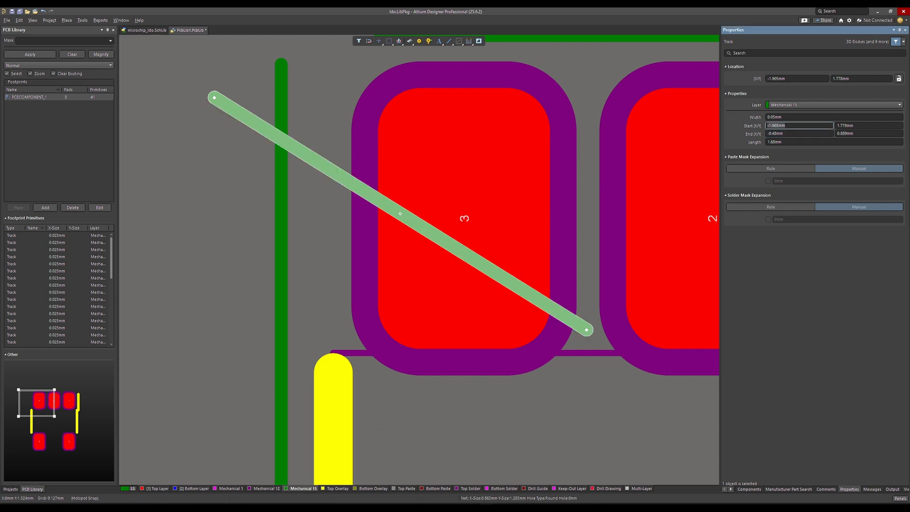
left_click(788, 134)
type("-")
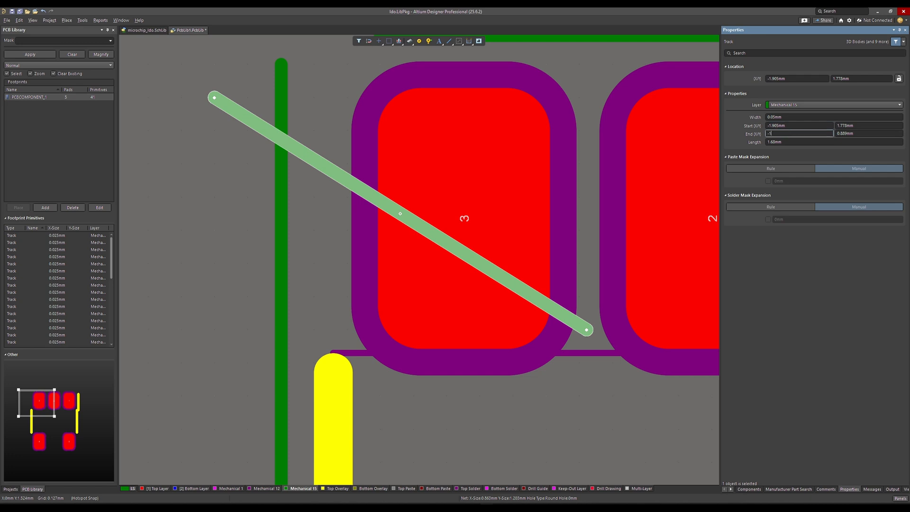
type("1.48")
key("Return")
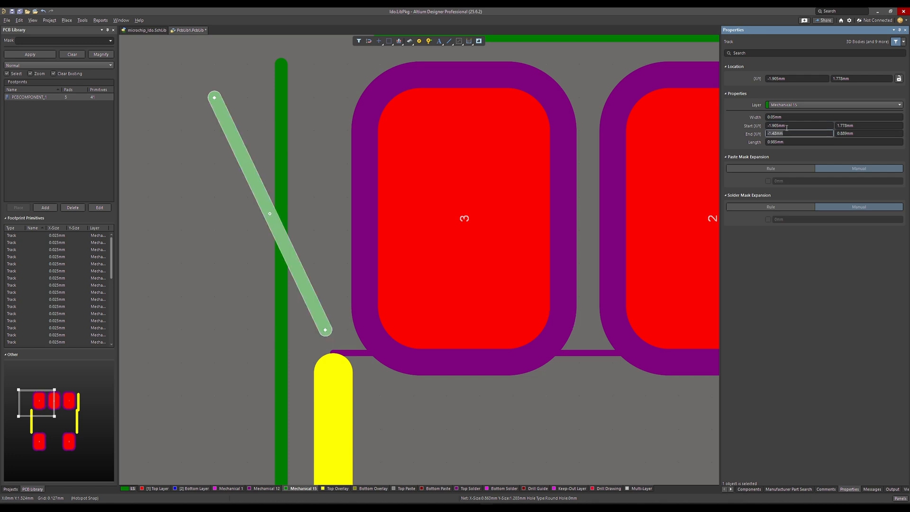
left_click(786, 127)
type("-")
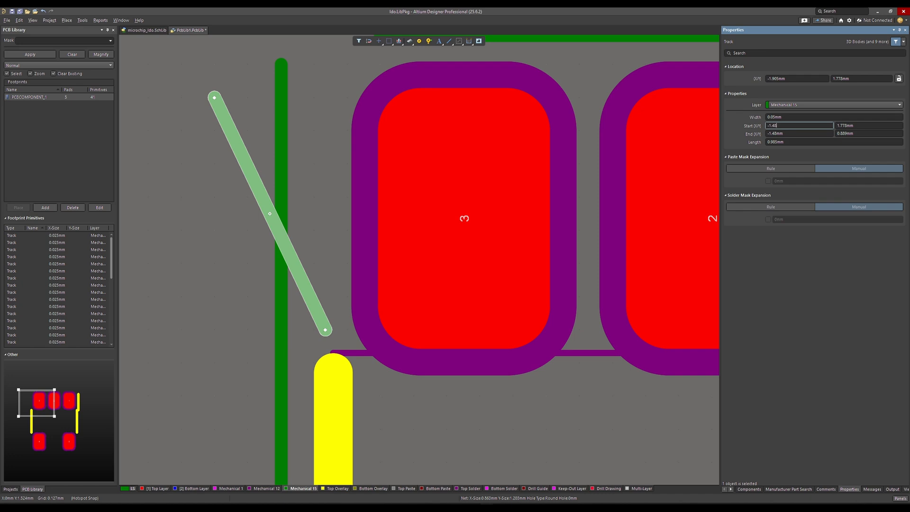
type("1.48")
key("Return")
left_click(451, 440)
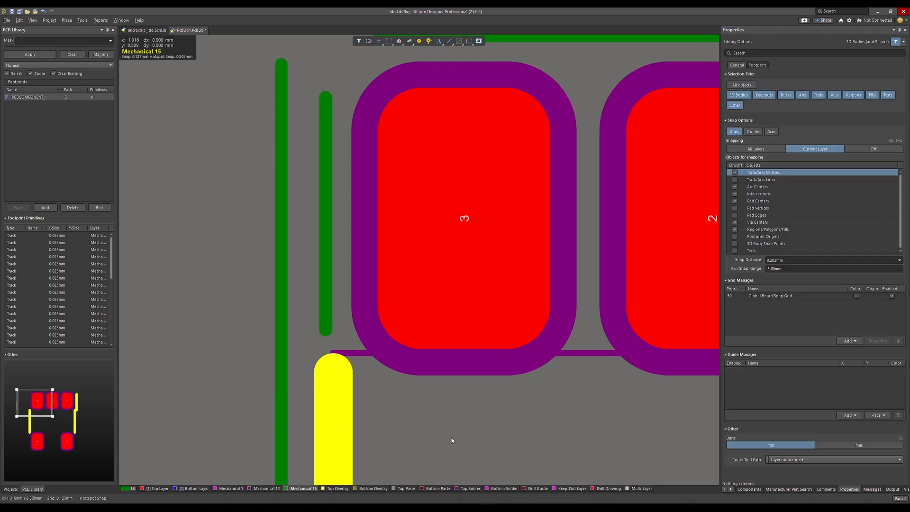
- Measure the horizontal distance from the short Mechanical 15 line's centre to pad 3's left copper edge, and clear the measurement
key("ctrl+m")
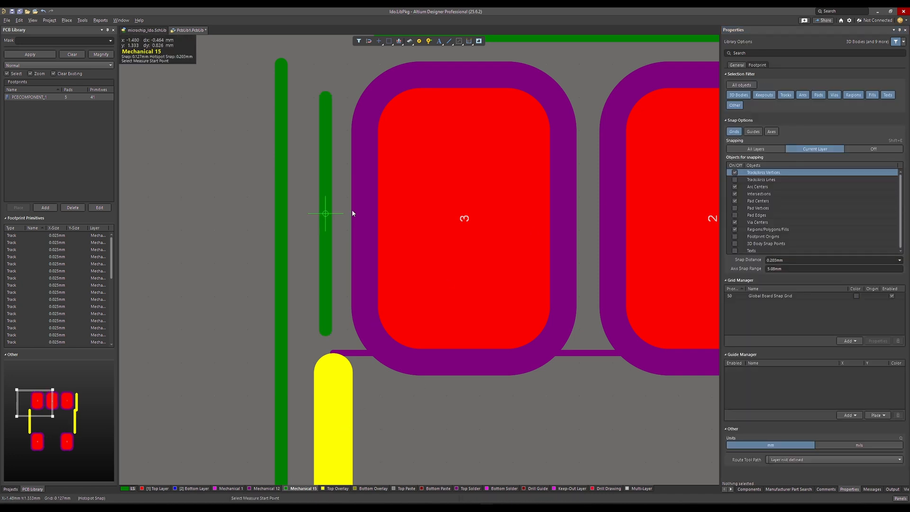
scroll(351, 213, "up", 4, "ctrl")
left_click(413, 327)
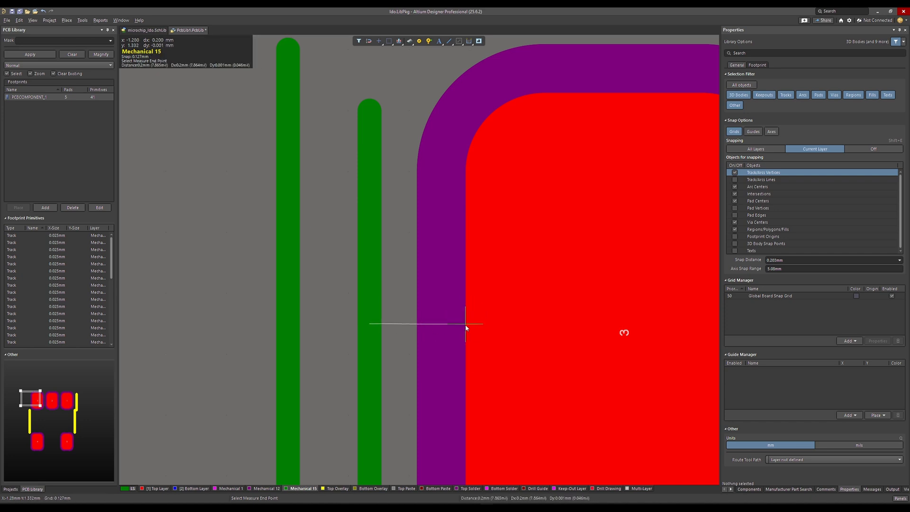
left_click(465, 263)
key("Return")
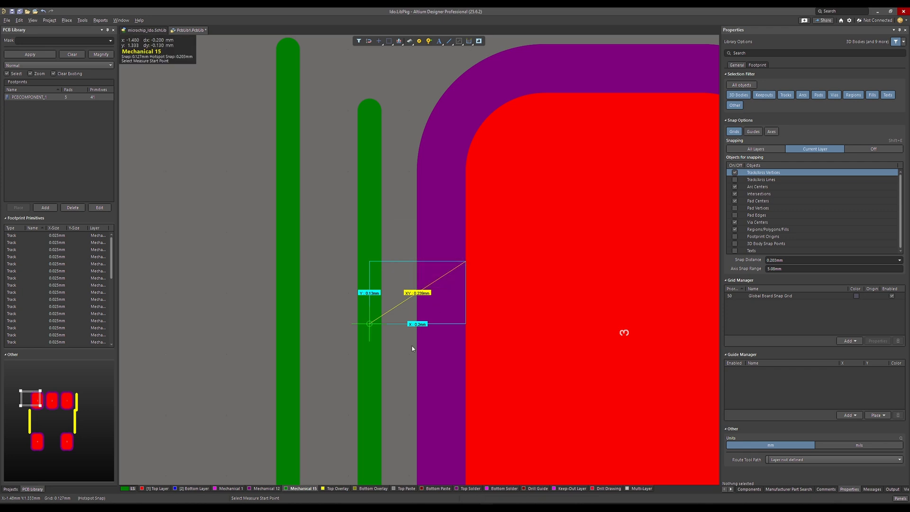
key("shift+c")
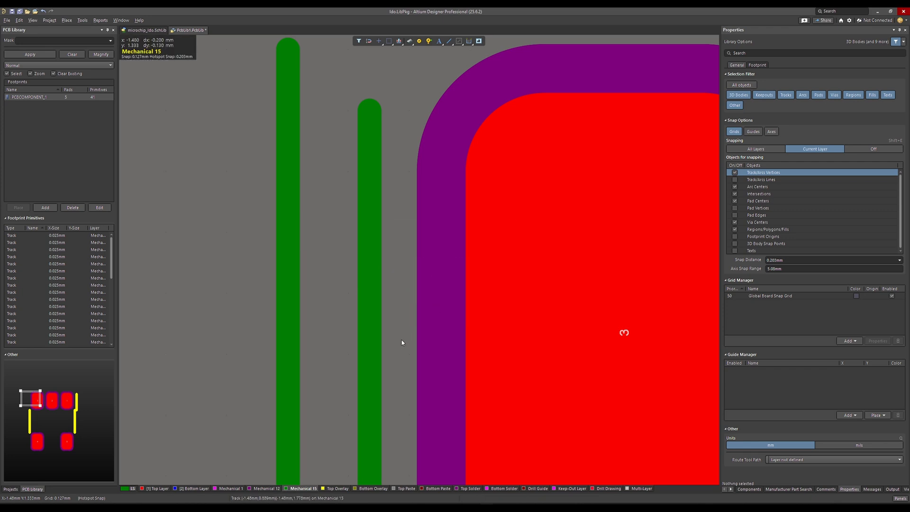
- Try the outermost Mechanical 15 line beside pad 1 at start and end X 1.48 mm, and move it back to X 1.905 mm
scroll(401, 342, "down", 4, "ctrl")
left_click(308, 274)
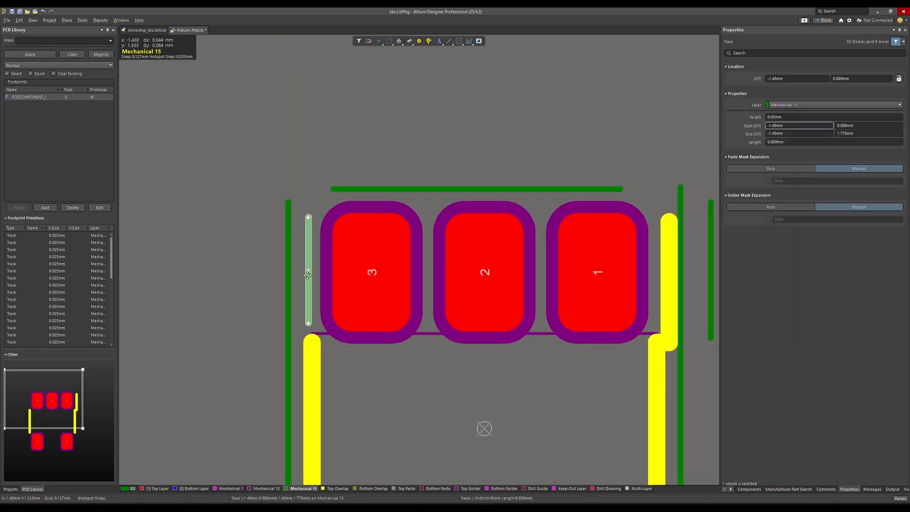
right_click_drag(661, 284, 589, 278)
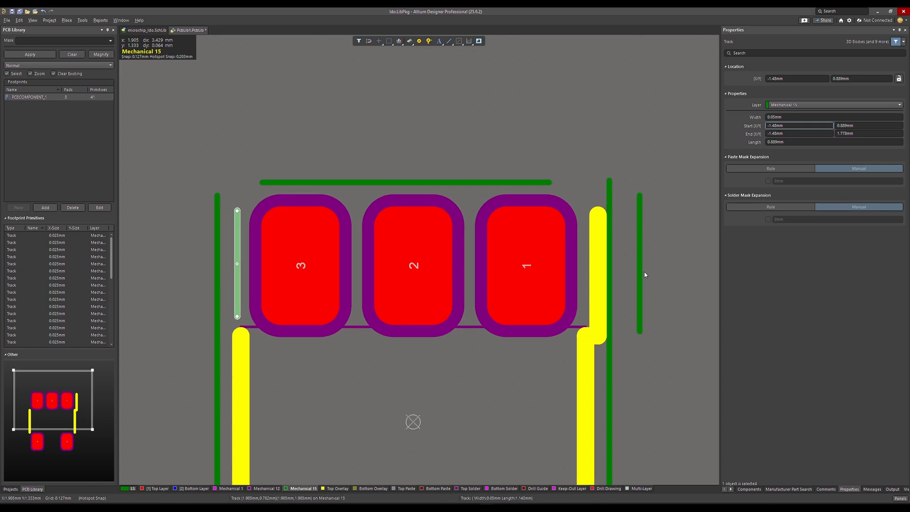
left_click(640, 268)
left_click(792, 124)
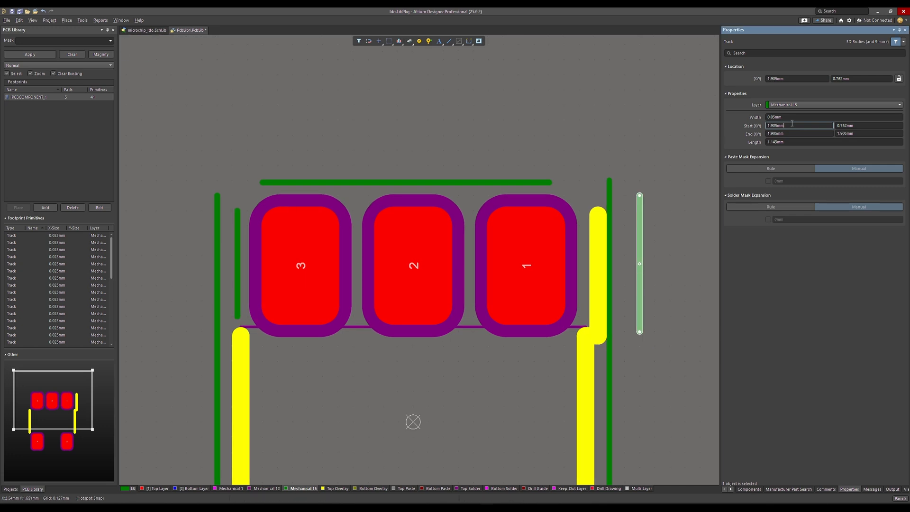
double_click(792, 124)
type("1.48")
key("Return")
double_click(789, 132)
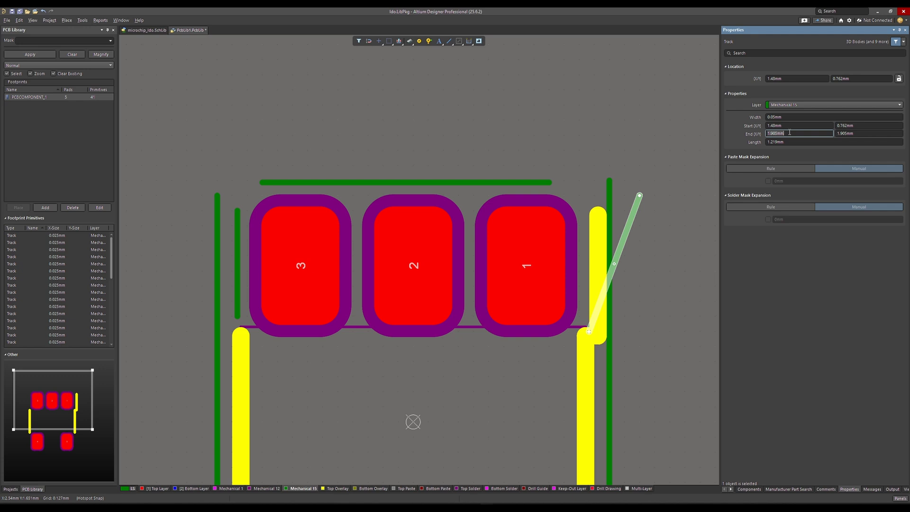
type("1.48")
key("Return")
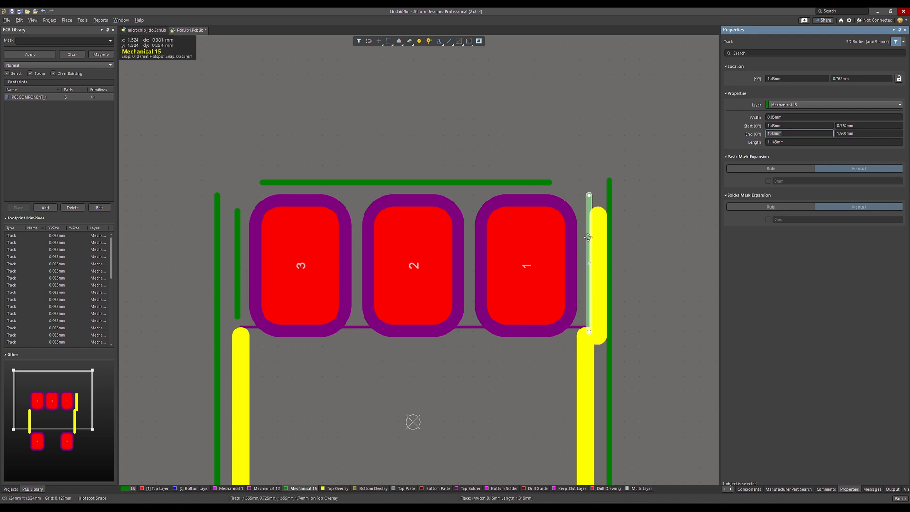
left_click_drag(587, 237, 638, 237)
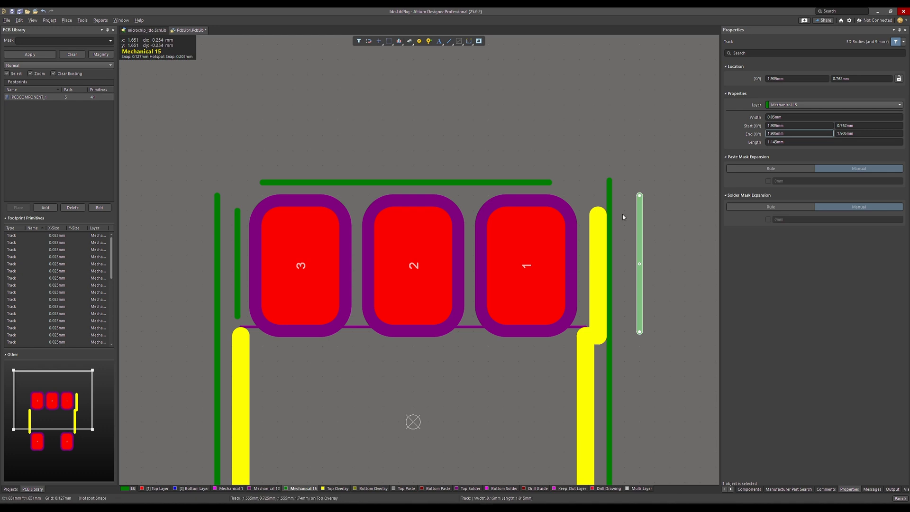
- Set the start and end X of the short Mechanical 15 line beside pad 4 to -1.48 mm
scroll(609, 346, "down", 8)
left_click(247, 219)
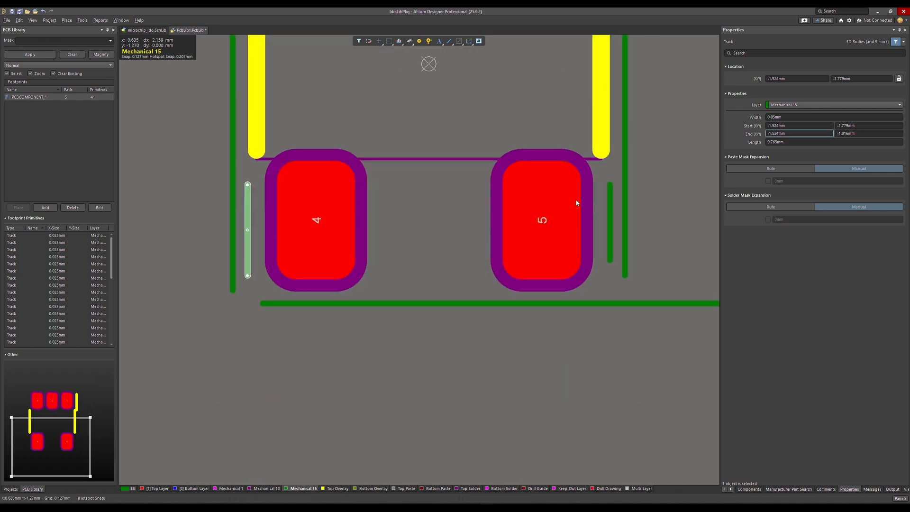
left_click(800, 126)
type("-")
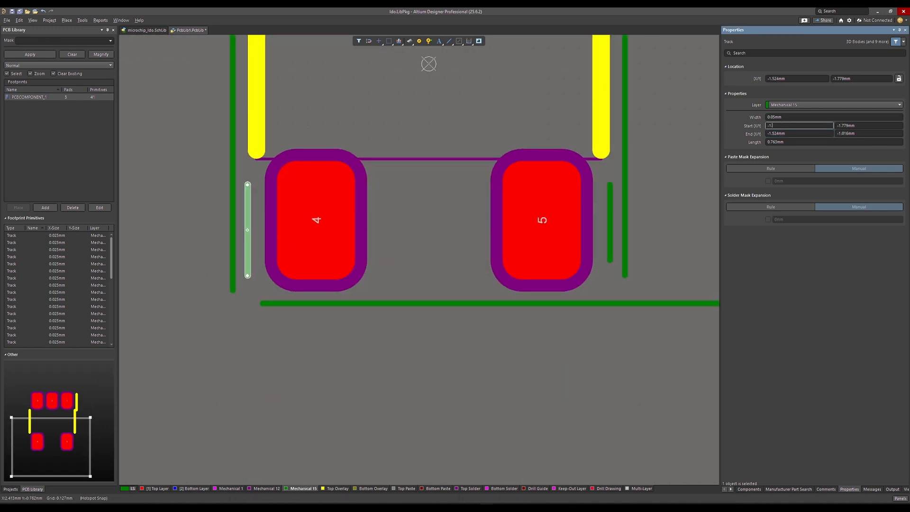
type("1.48")
key("Return")
type("-1")
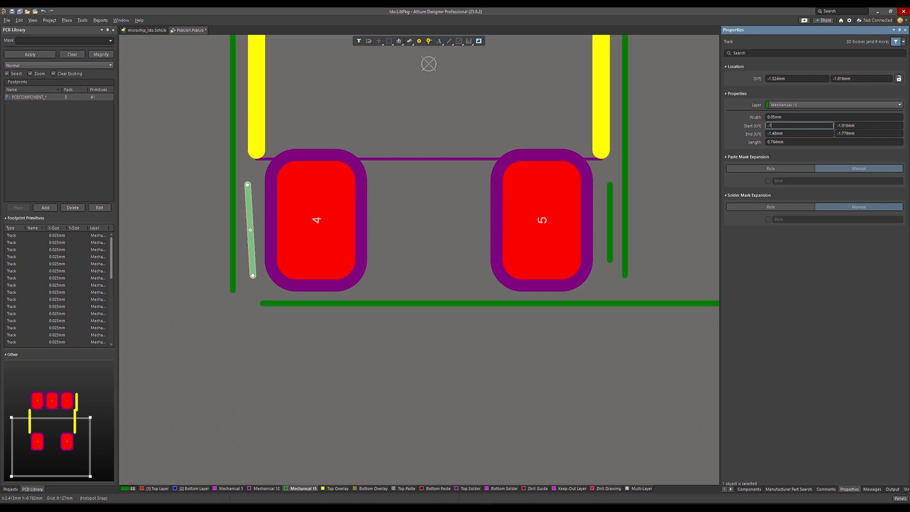
type(".48")
key("Return")
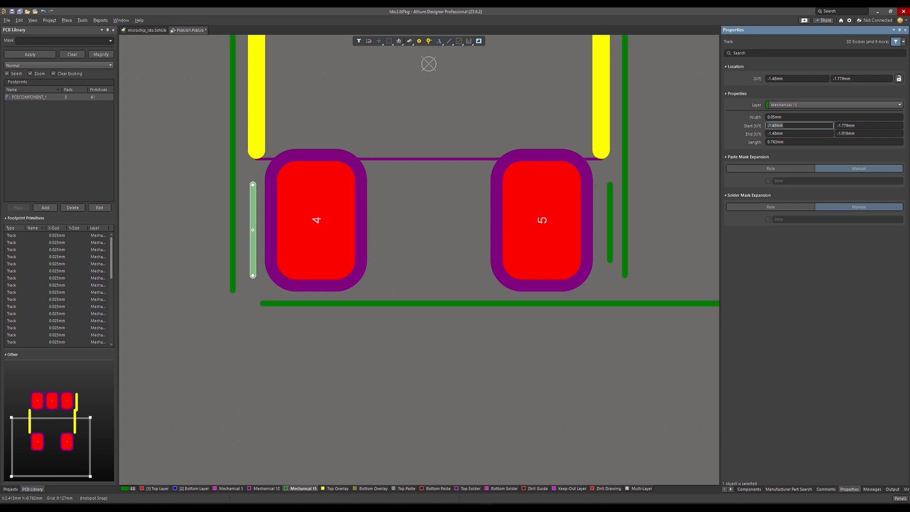
- Set the start and end X of the short Mechanical 15 line beside pad 5 to 1.48 mm, and deselect it
left_click(609, 218)
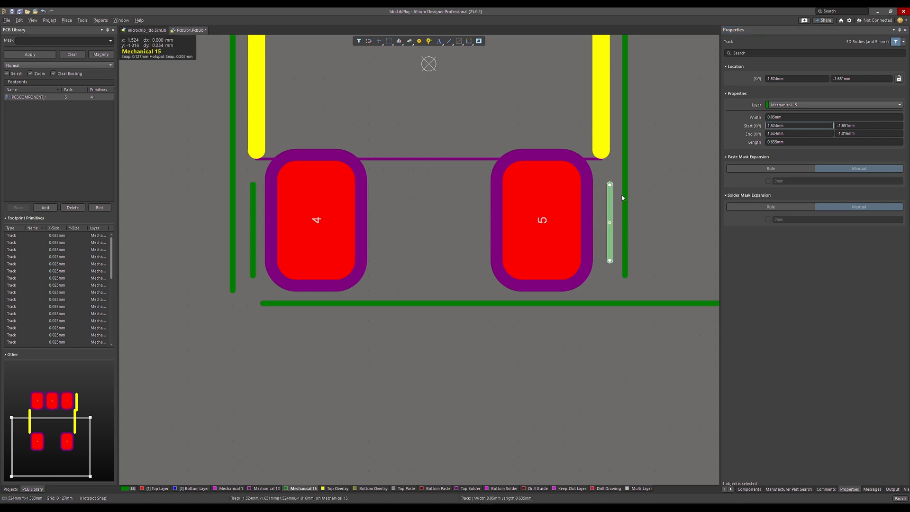
left_click(788, 125)
double_click(788, 124)
type("1")
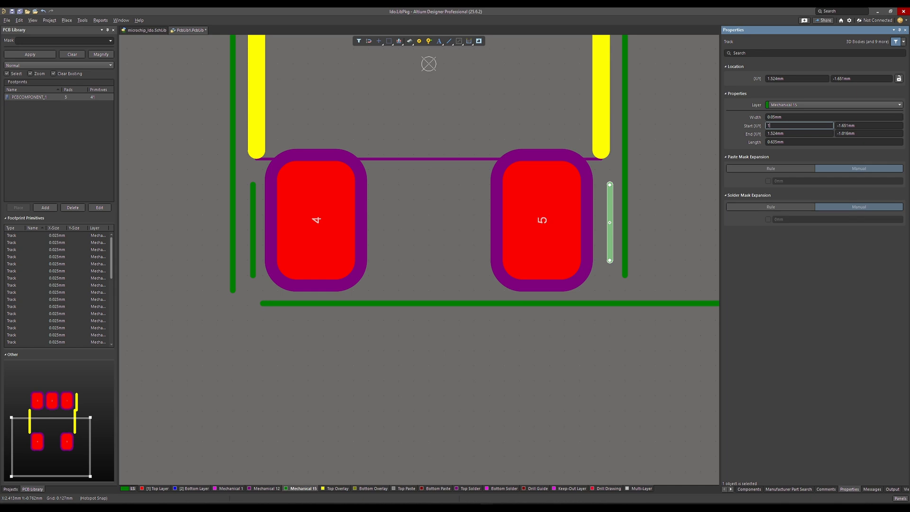
type(".48")
key("Return")
double_click(786, 133)
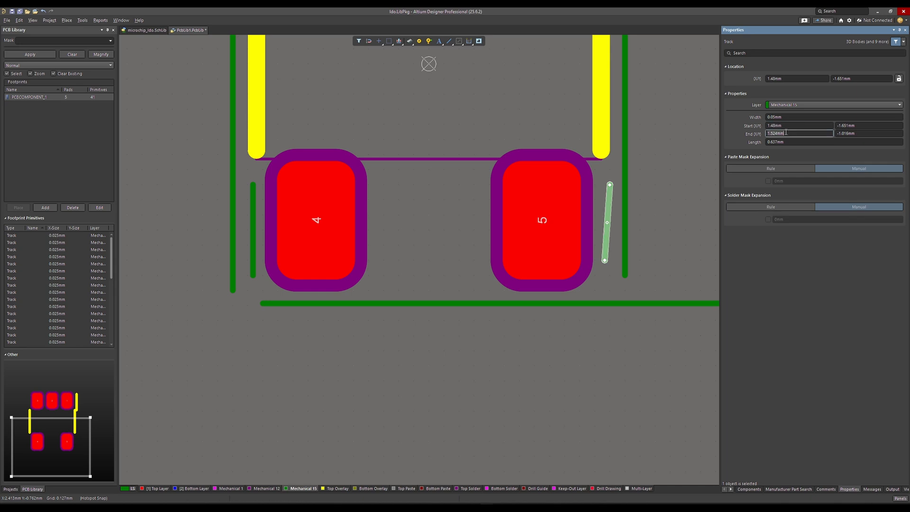
type("1.48")
key("Return")
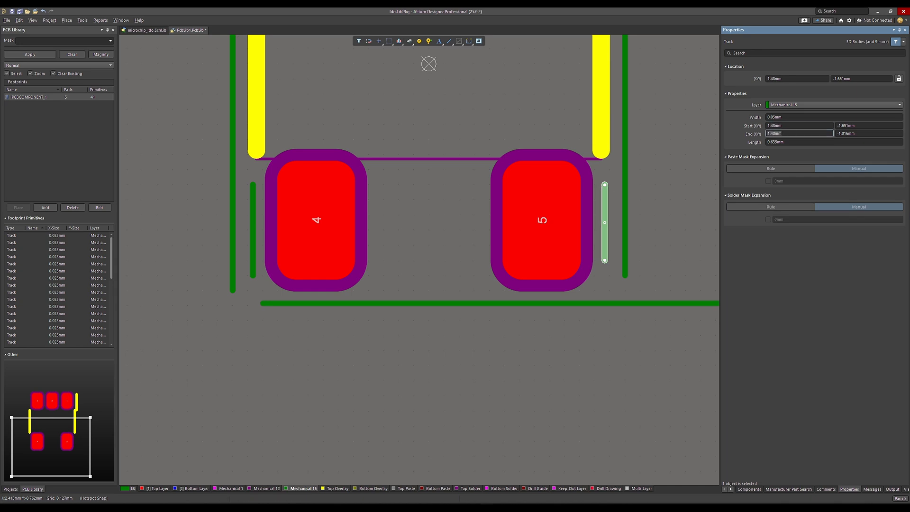
left_click(529, 354)
scroll(528, 350, "down", 2, "ctrl")
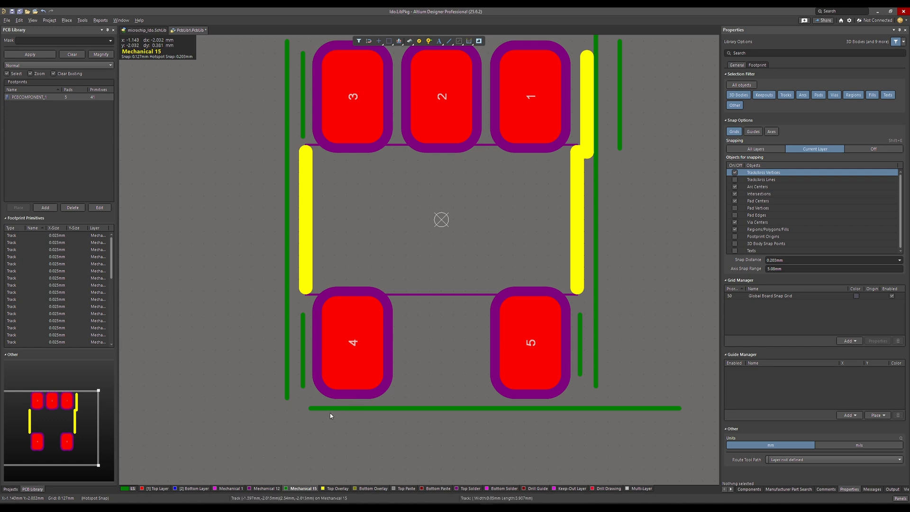
- Try an end Y of -0.525 mm on the short Mechanical 15 track beside pad 4 and undo the change
scroll(314, 363, "up", 2, "ctrl")
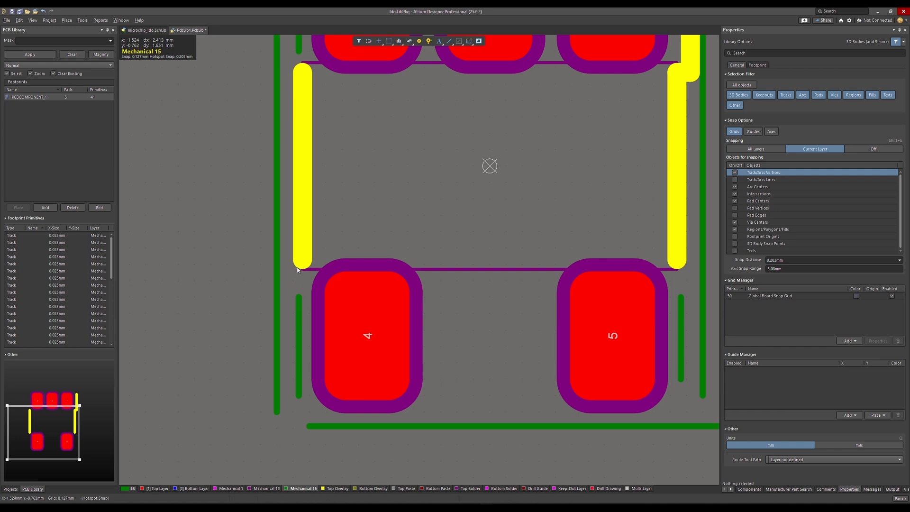
scroll(302, 268, "up", 4, "ctrl")
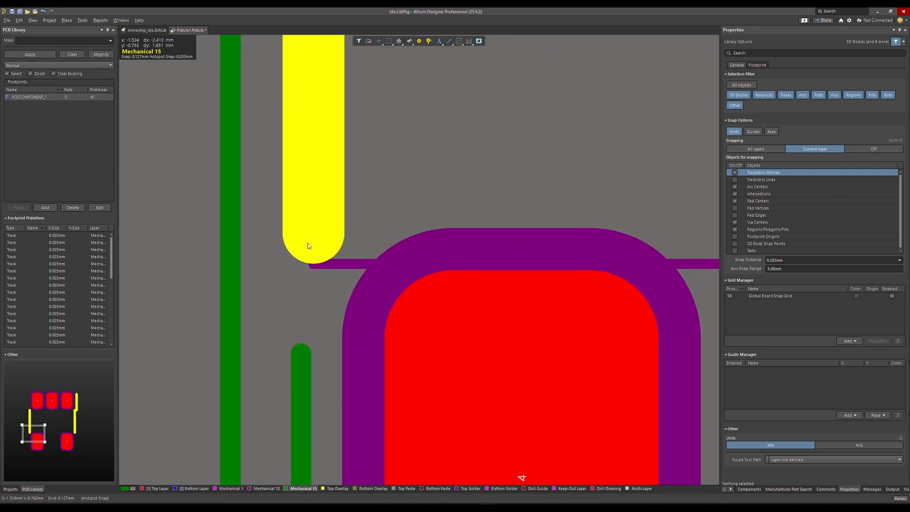
left_click(309, 235)
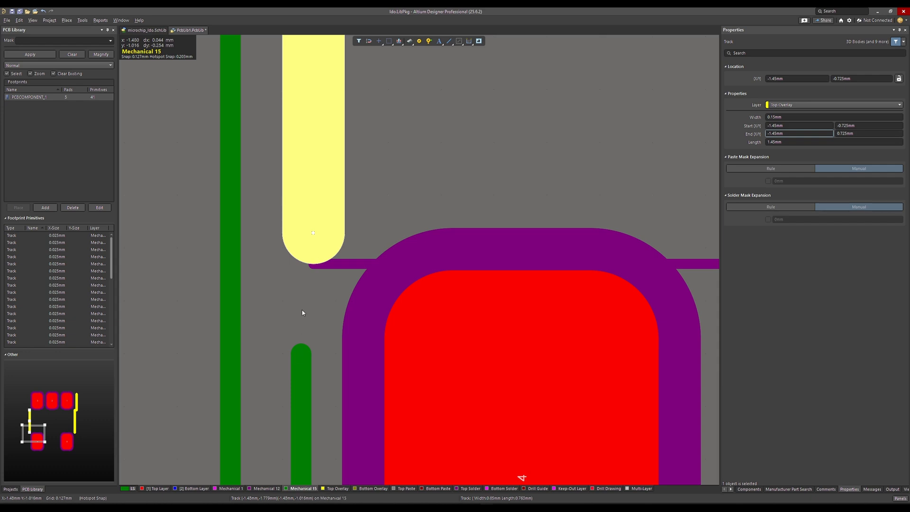
left_click(302, 379)
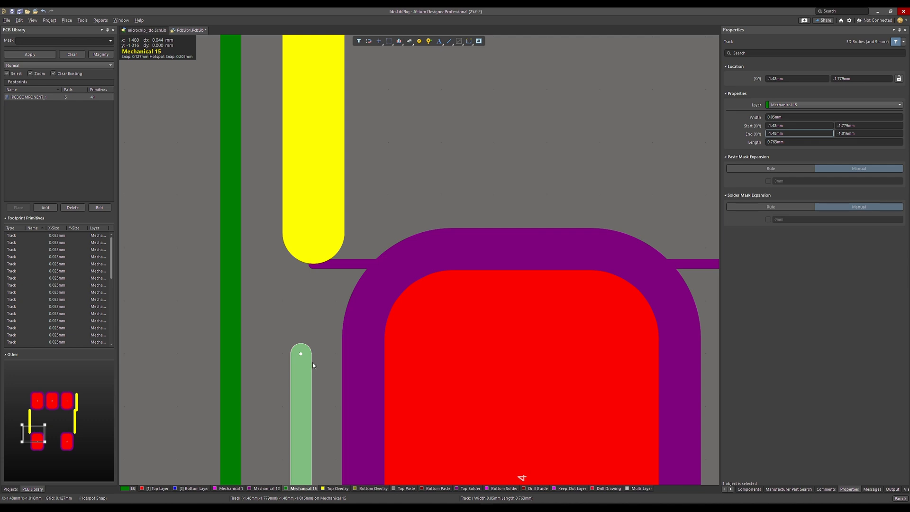
left_click(861, 133)
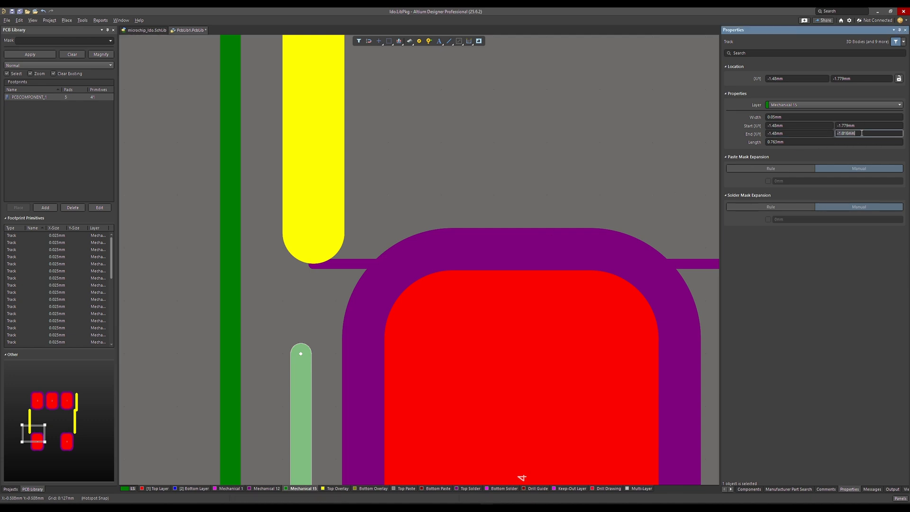
type("-0.525")
key("Return")
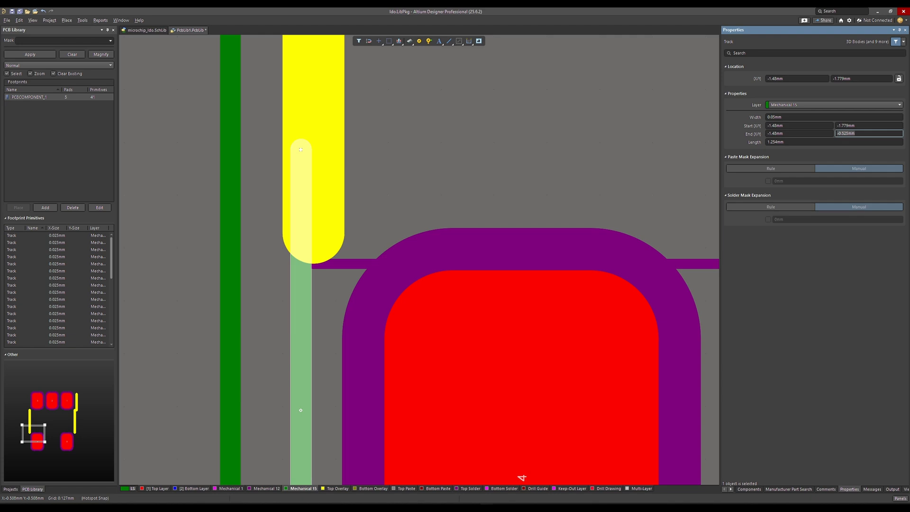
left_click(320, 331)
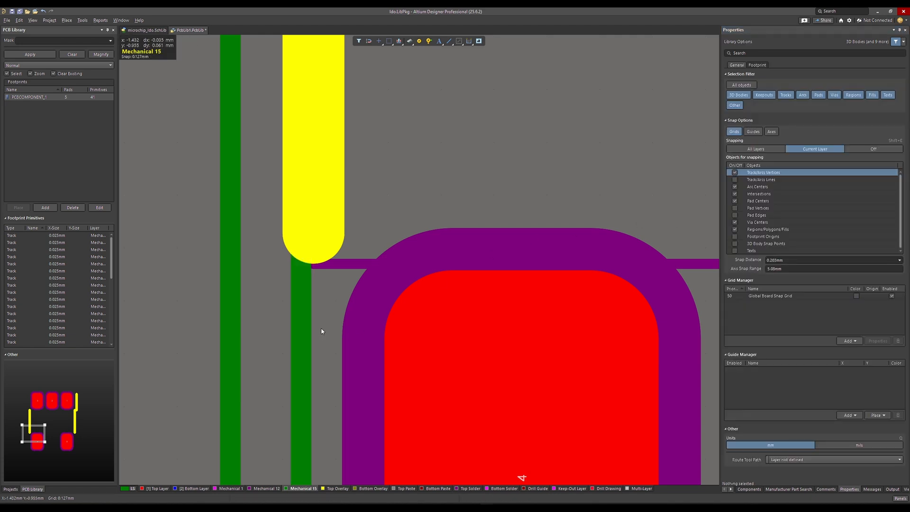
key("ctrl+z")
left_click(321, 331)
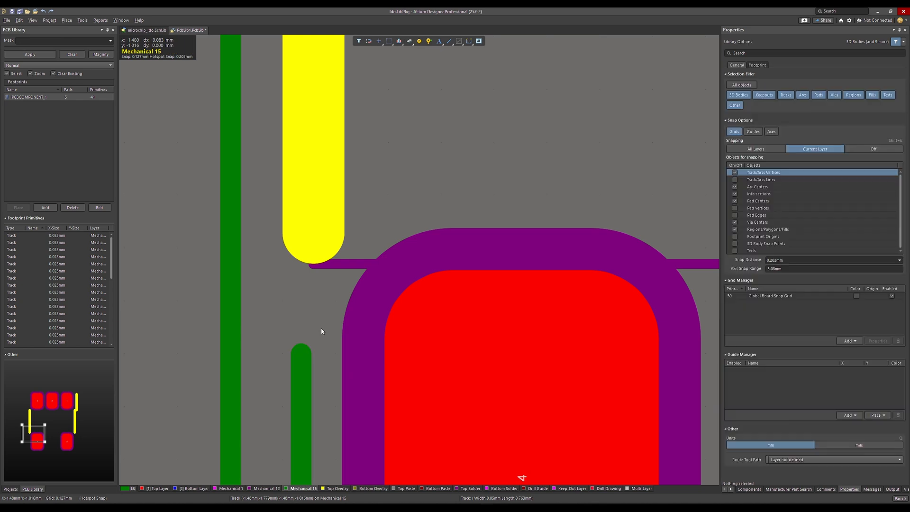
- Set the end Y of the short Mechanical 15 track beside pad 4 to -0.925 mm
left_click(324, 246)
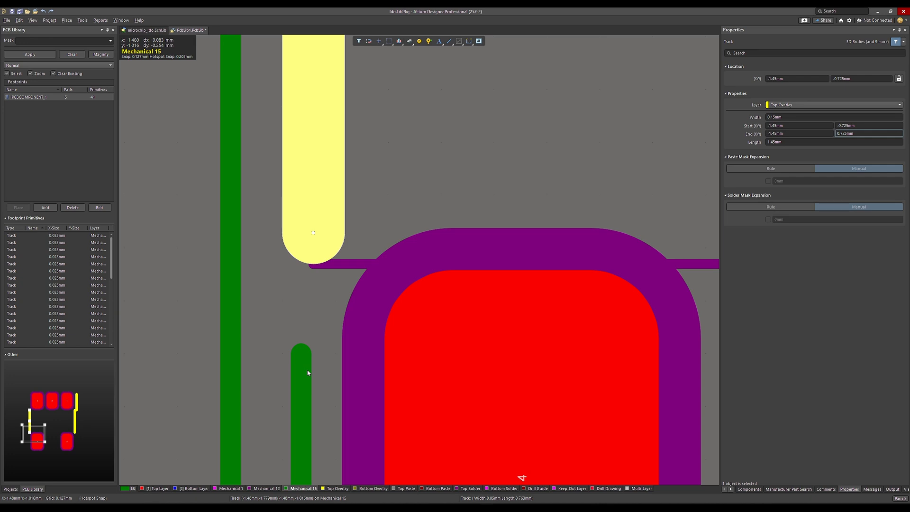
left_click(300, 388)
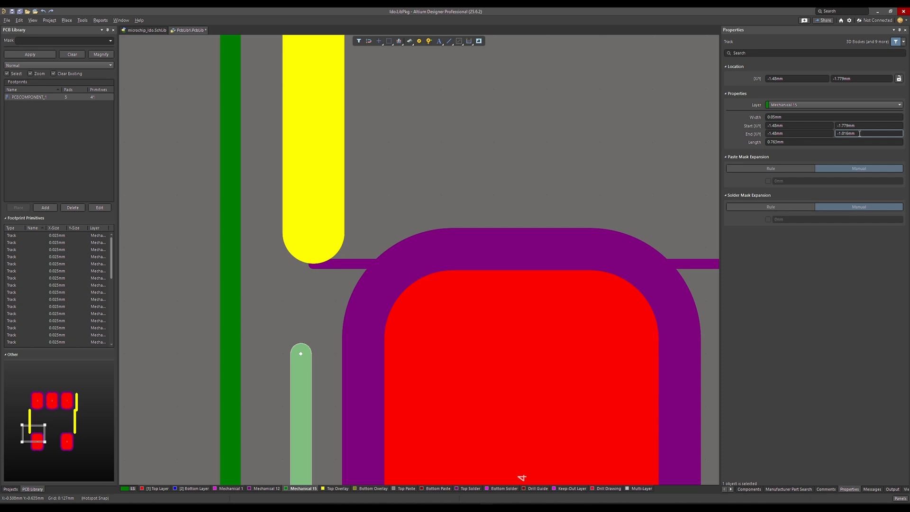
left_click_drag(859, 134, 821, 135)
type("-")
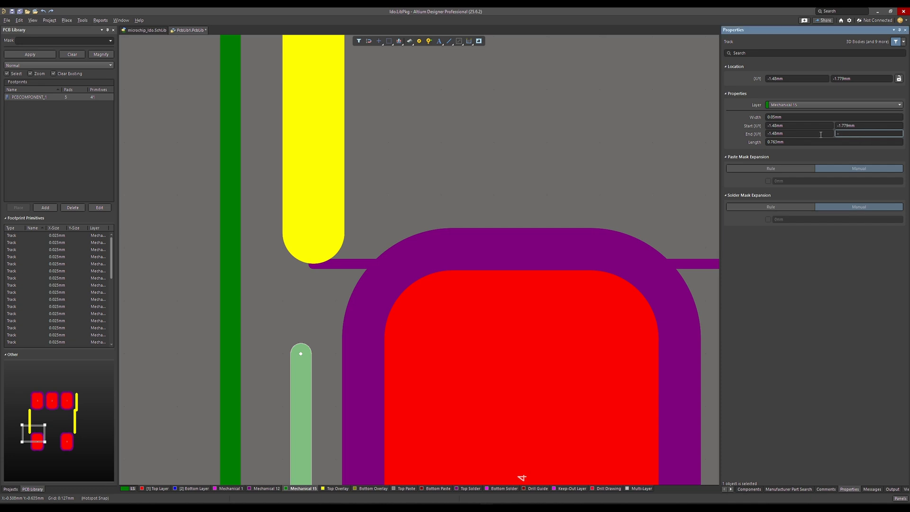
type("0.925")
key("Return")
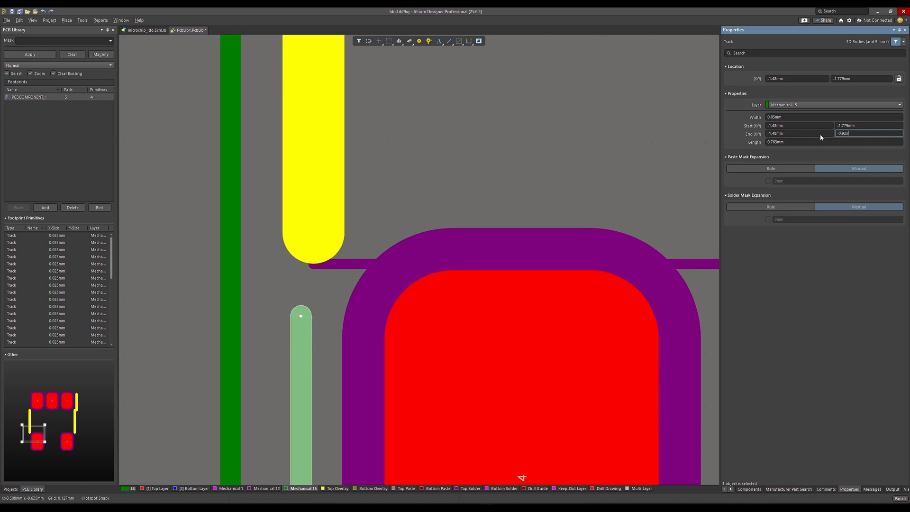
left_click(290, 272)
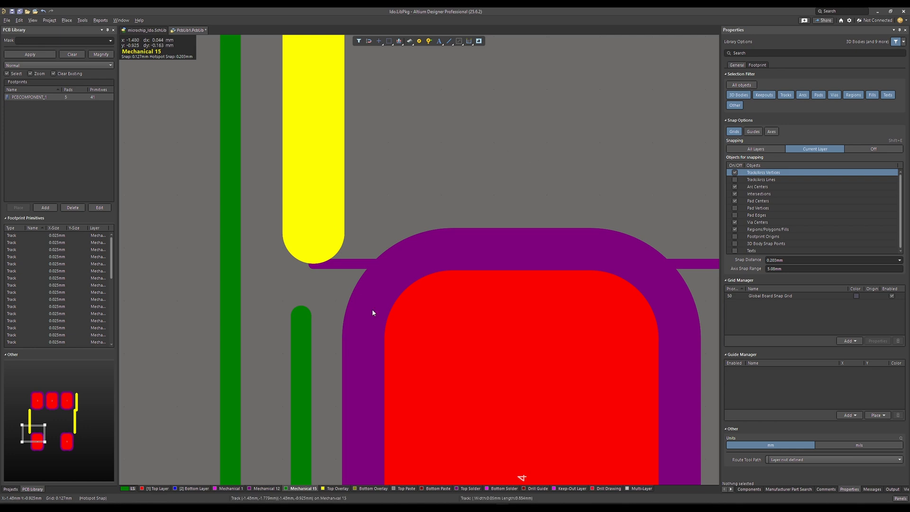
- Set the start Y of the long vertical Mechanical 15 track on the pad 3 and 4 side to -0.925 mm
left_click(303, 323)
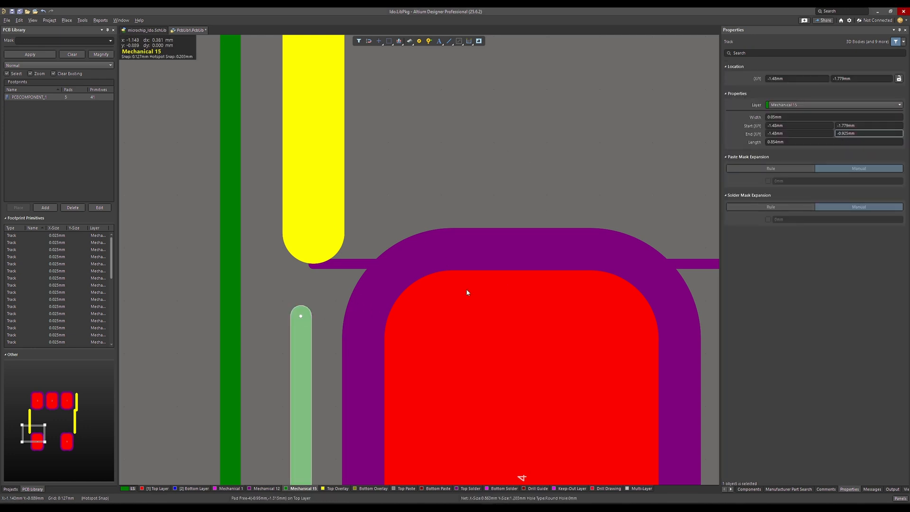
left_click(228, 270)
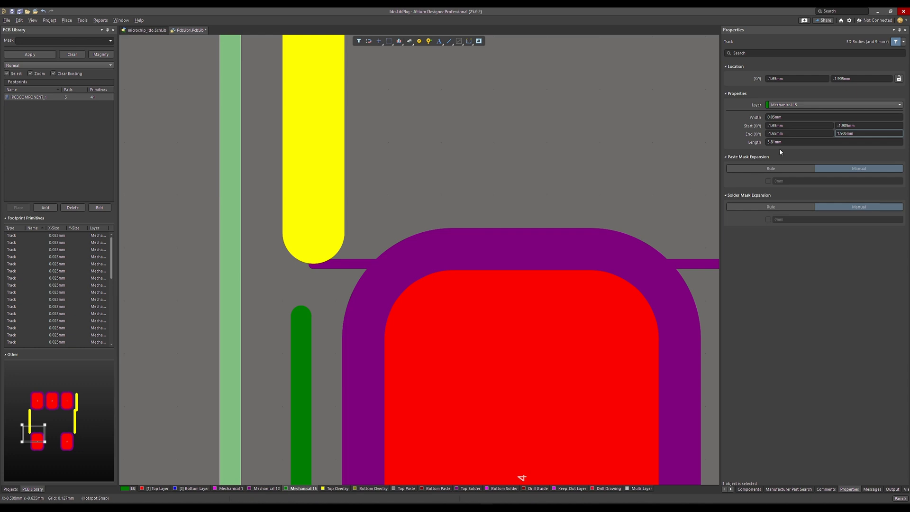
left_click(861, 126)
type("-")
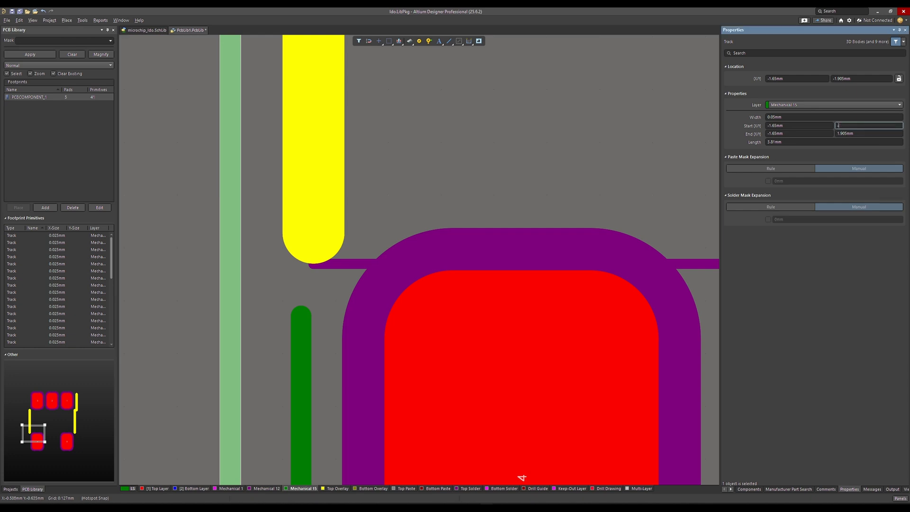
type("0.925")
key("Return")
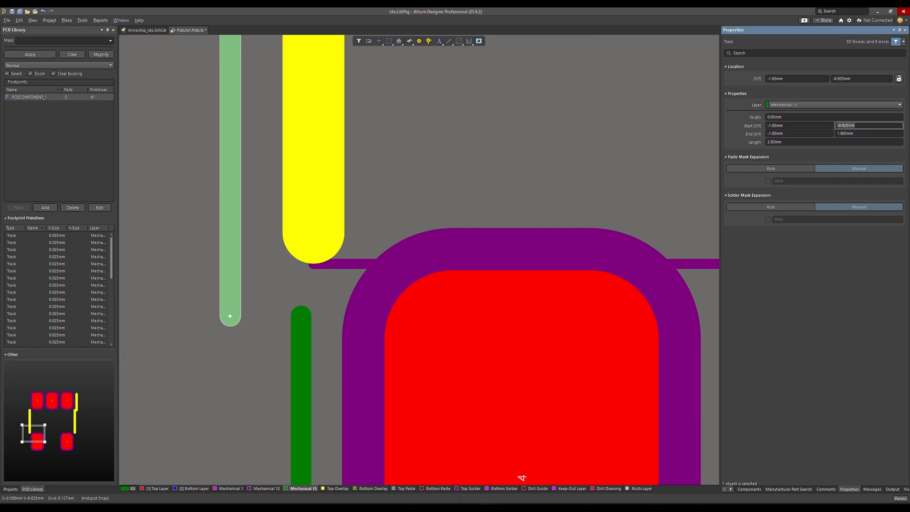
- Draw a horizontal Mechanical 15 line joining the short track beside pad 4 to the lower end of the long vertical track
left_click(449, 40)
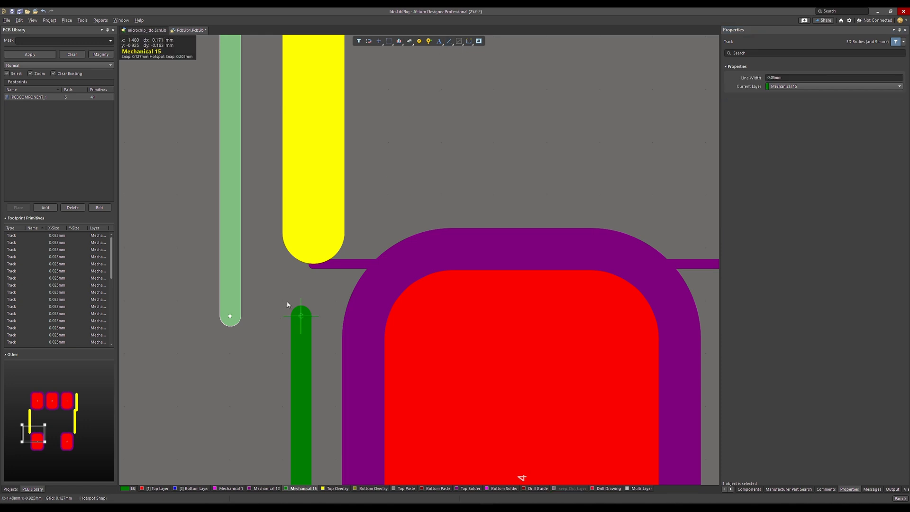
left_click(300, 316)
left_click(216, 318)
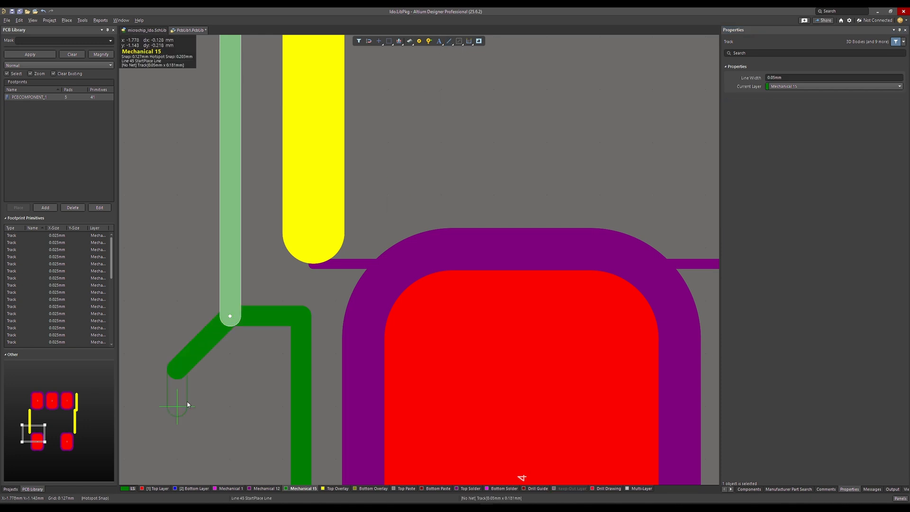
right_click(197, 422)
right_click(197, 423)
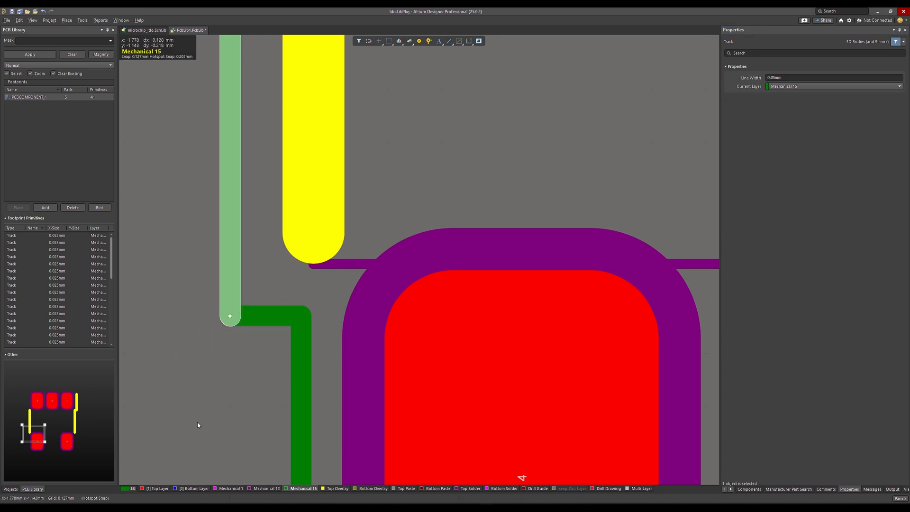
left_click(198, 422)
- Set the start Y of the long vertical Mechanical 15 track on the pad 1 and 5 side to -0.925 mm
scroll(197, 424, "down", 5, "ctrl")
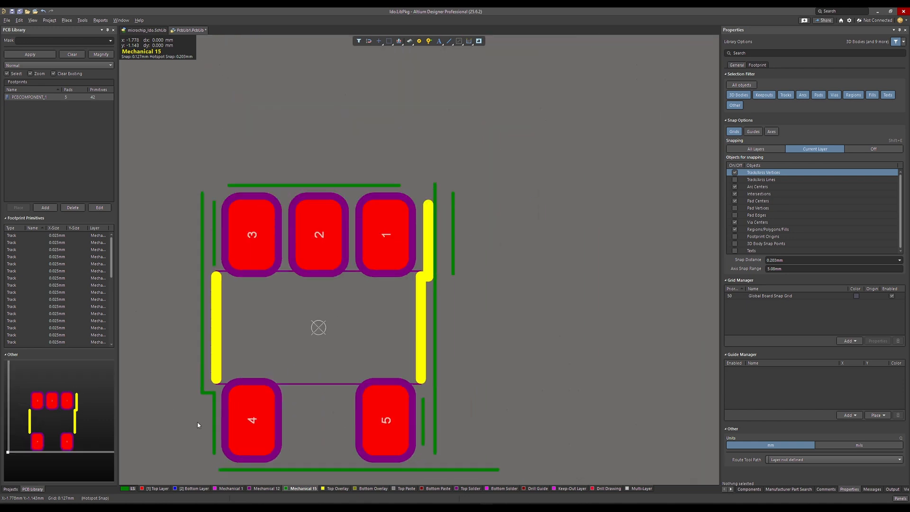
scroll(209, 423, "up", 2, "ctrl")
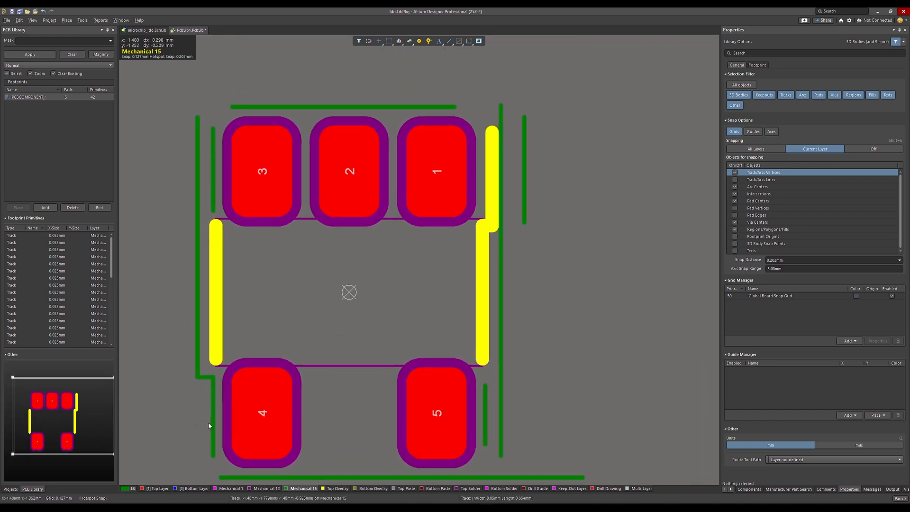
left_click(500, 365)
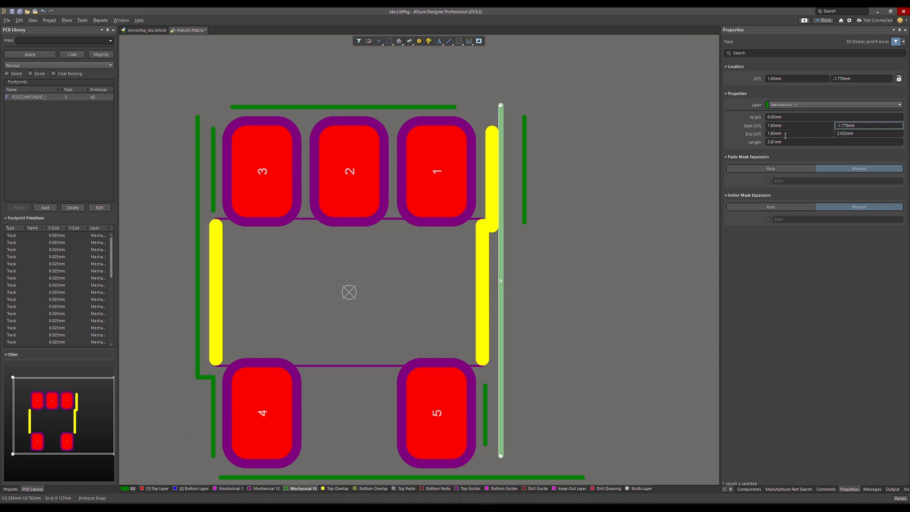
left_click(862, 126)
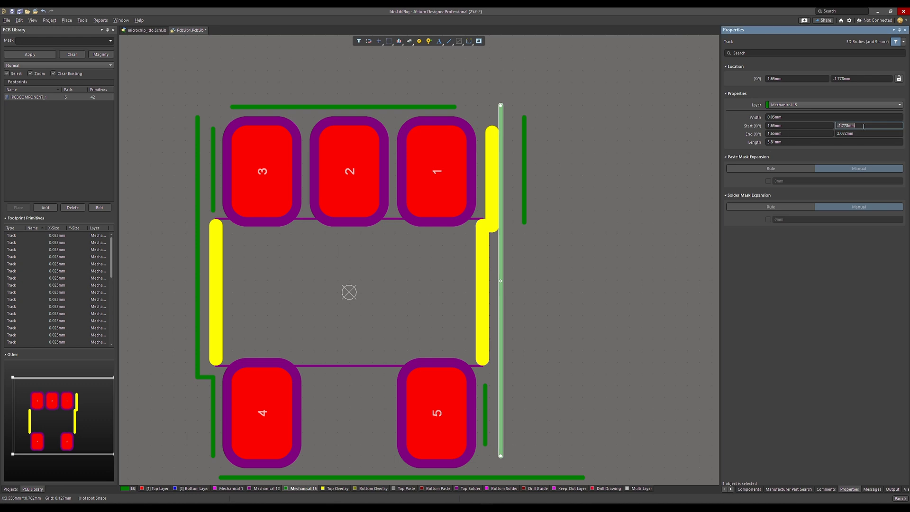
type("-0.925")
key("Return")
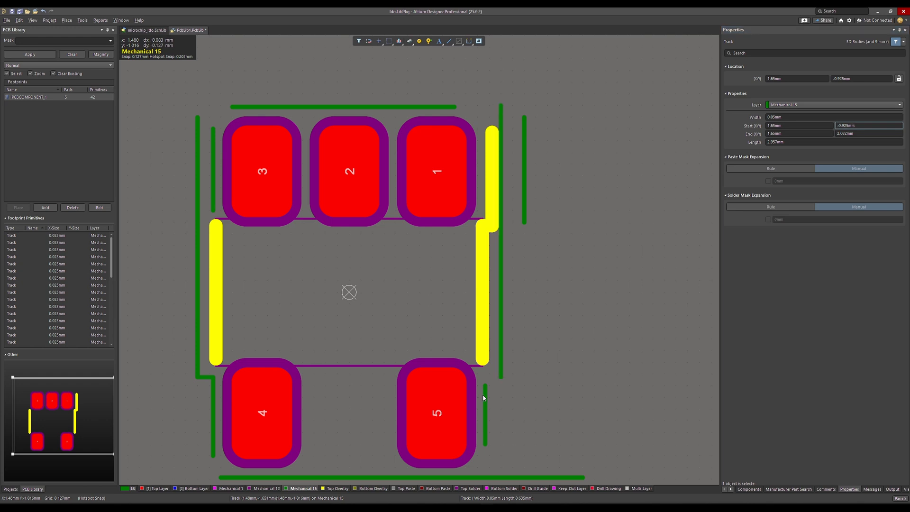
- Set the end Y of the short Mechanical 15 track beside pad 5 to -0.925 mm
left_click(488, 396)
left_click(485, 394)
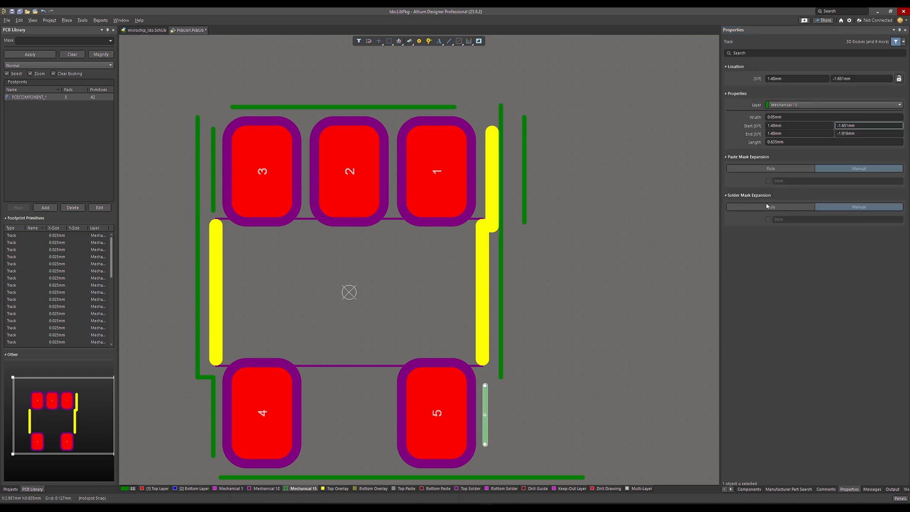
left_click(863, 134)
type("-0.")
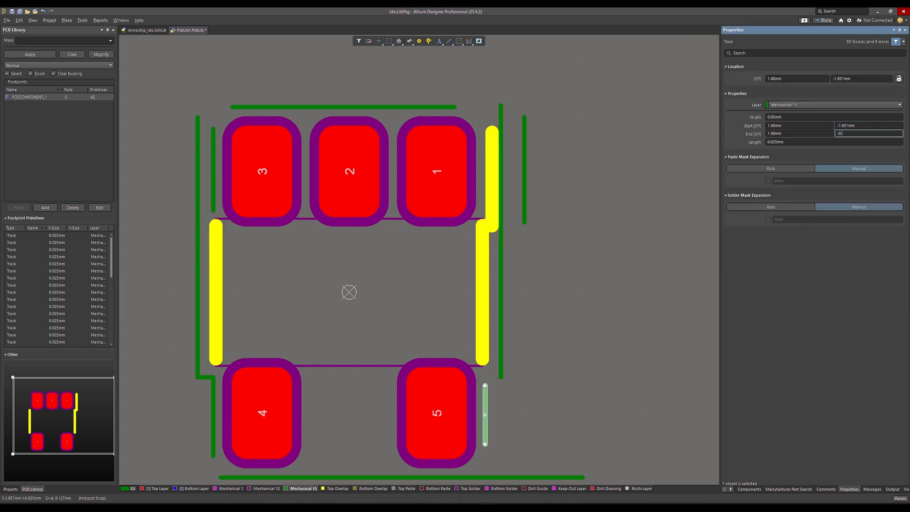
type("925")
key("Return")
left_click(569, 373)
- Draw a horizontal Mechanical 15 line joining the short track beside pad 5 to the lower end of the long vertical track
scroll(565, 373, "up", 1, "ctrl")
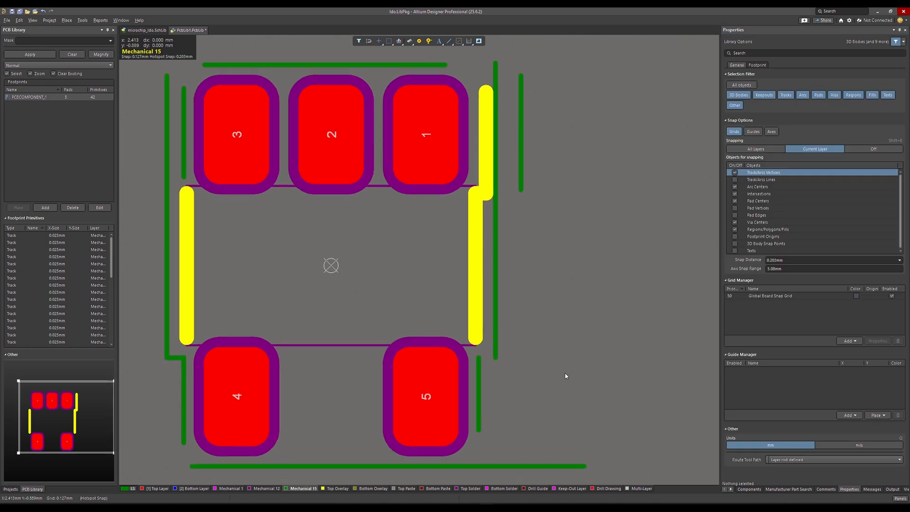
scroll(565, 376, "up", 2, "ctrl")
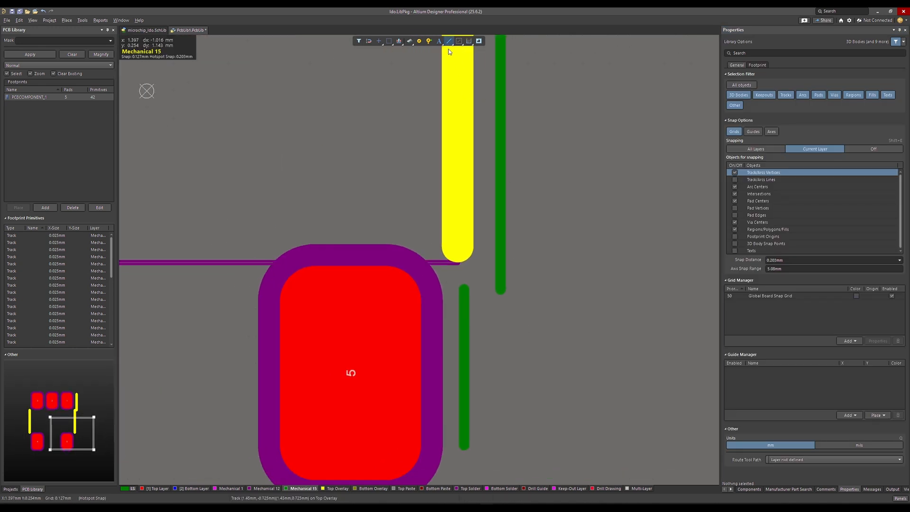
left_click(449, 41)
left_click(463, 286)
left_click(510, 293)
right_click(510, 298)
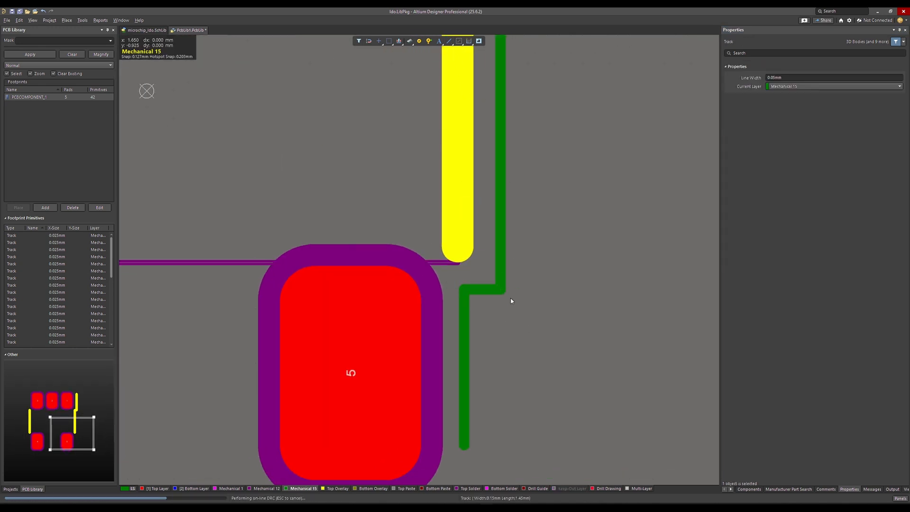
right_click(526, 356)
- Set the horizontal Mechanical 15 track below pads 4 and 5 to start at X -1.48 mm and end at X 1.48 mm
scroll(524, 363, "down", 5)
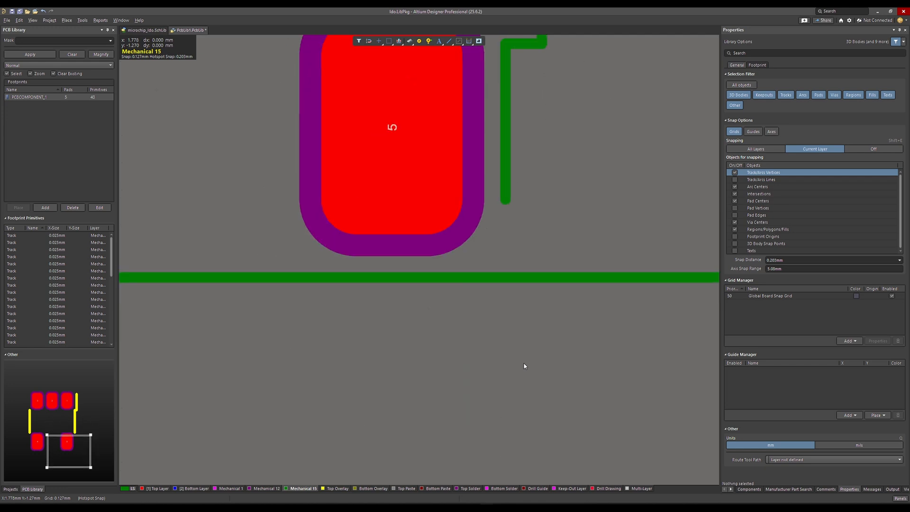
scroll(524, 363, "down", 4, "ctrl")
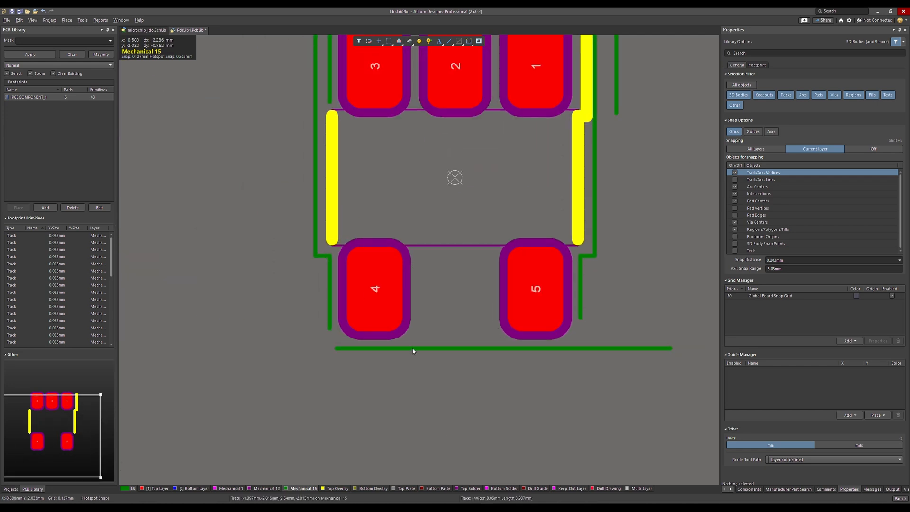
left_click(330, 299)
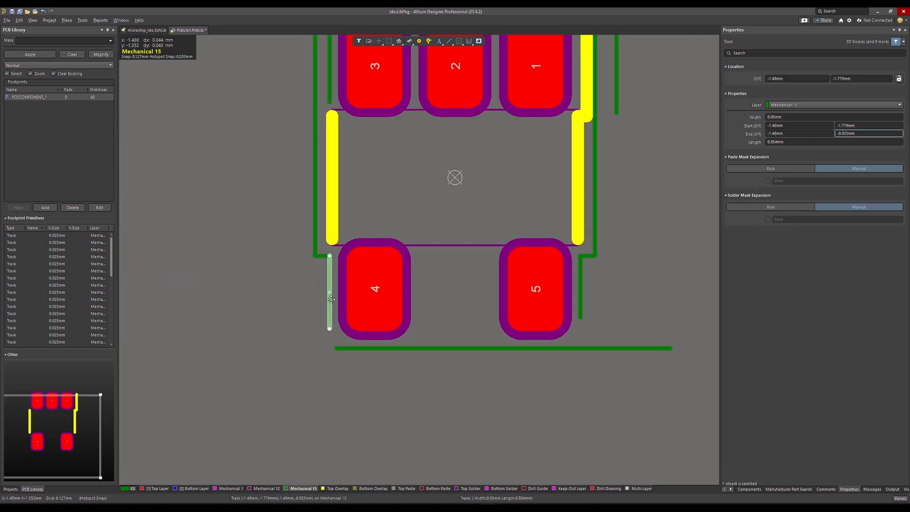
left_click(466, 348)
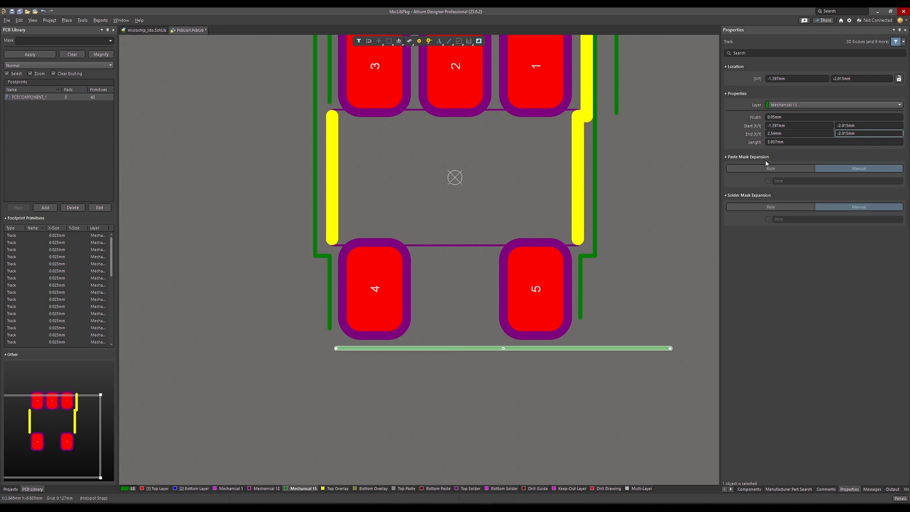
double_click(777, 125)
type("-1.4")
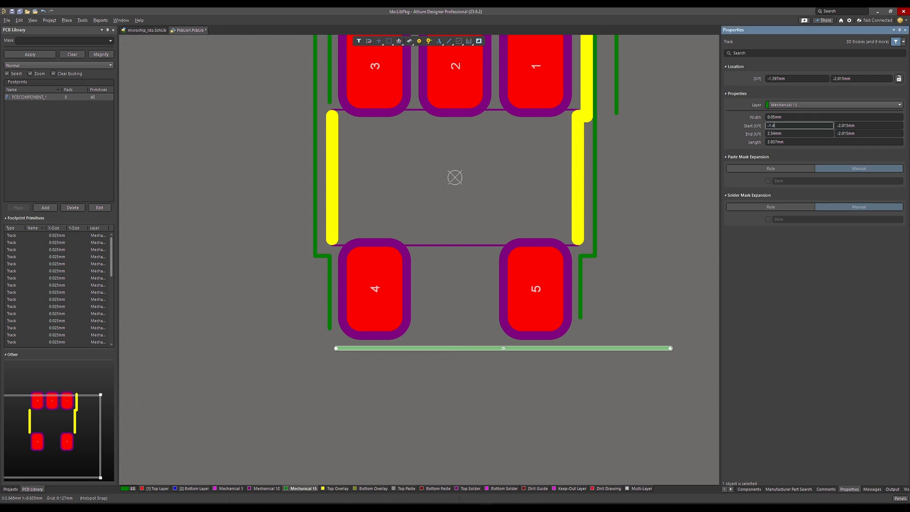
type("8")
key("Return")
double_click(789, 134)
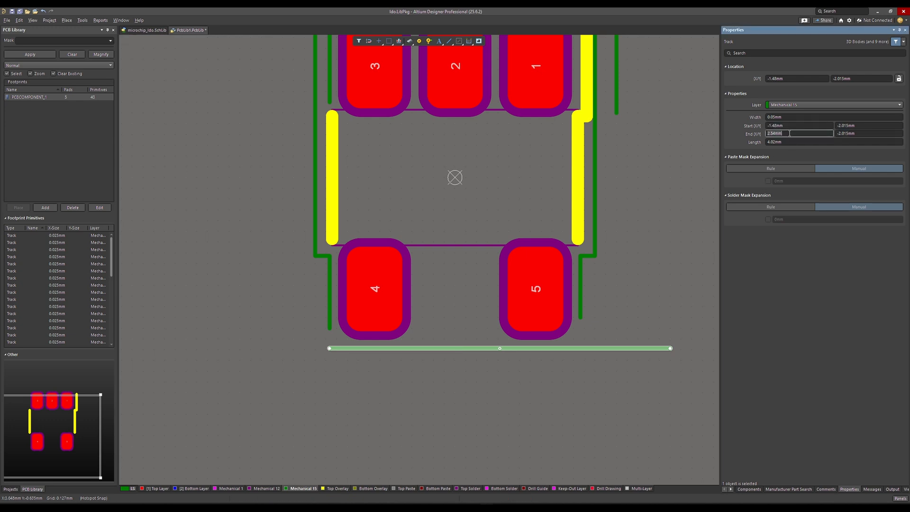
type("1.48")
key("Return")
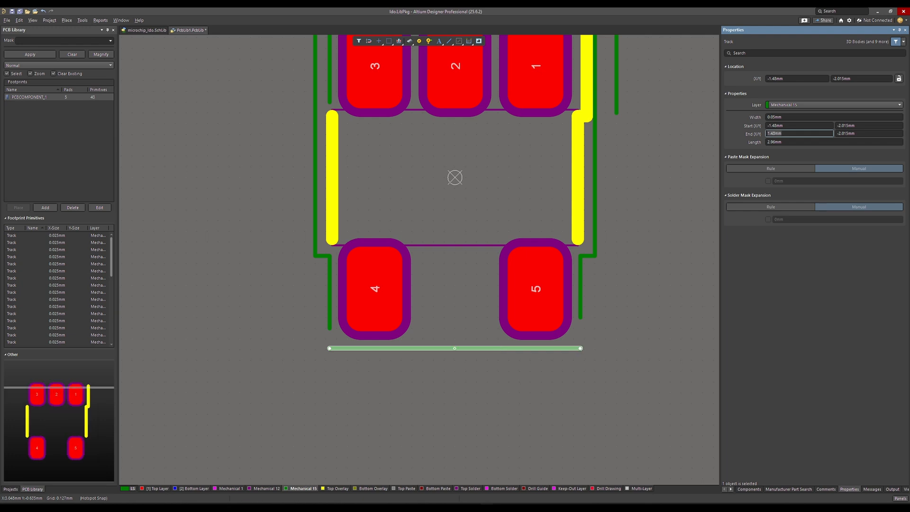
- Set the start Y of the short vertical Mechanical 15 track beside pad 5 to -2.015 mm
left_click(579, 295)
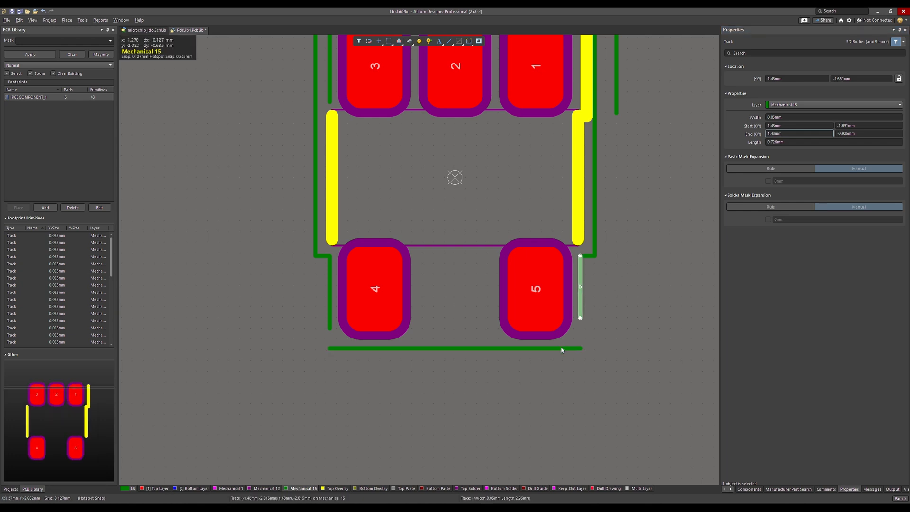
left_click(862, 125)
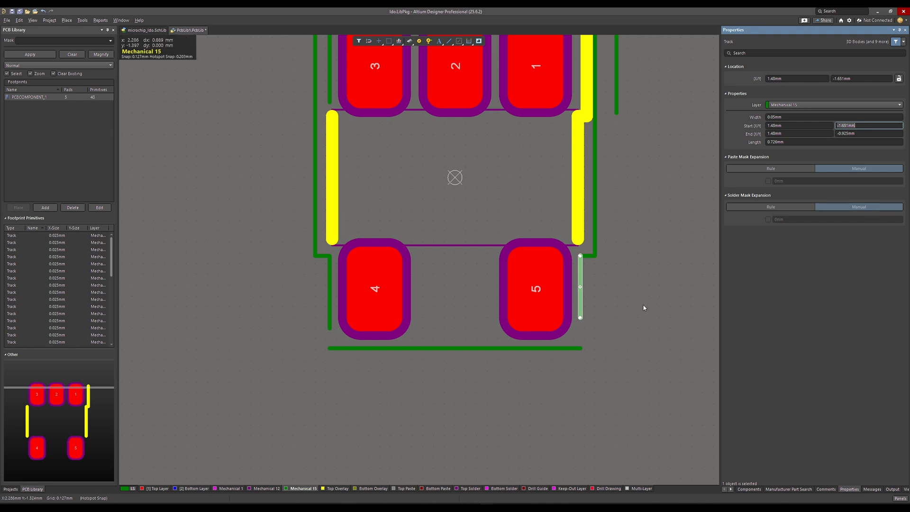
left_click(570, 348)
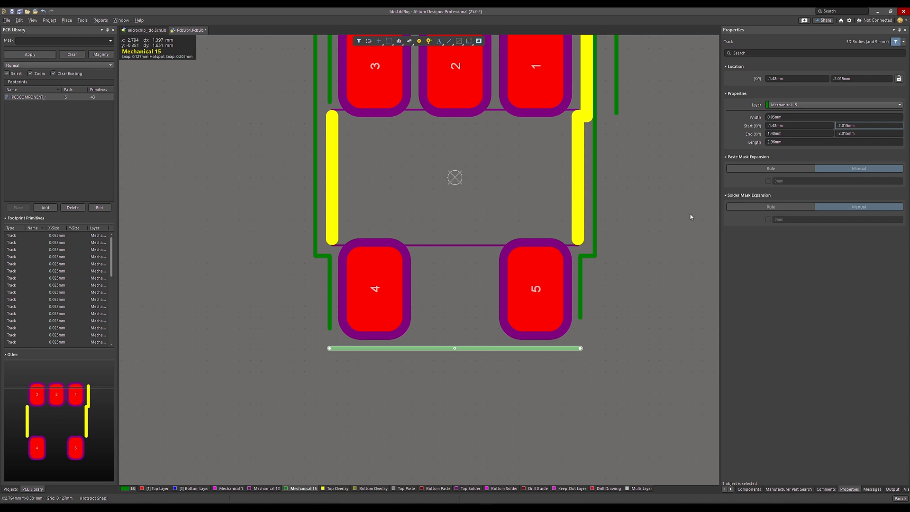
left_click(580, 292)
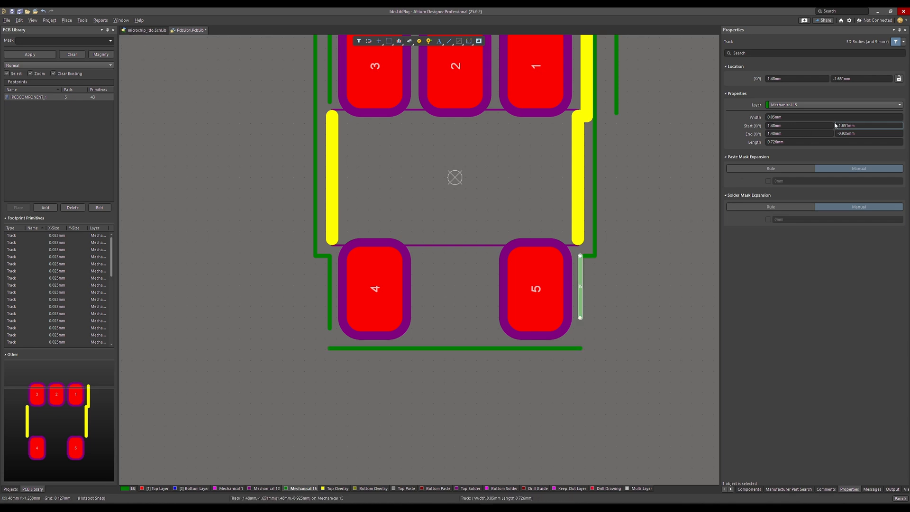
left_click(865, 125)
type("-")
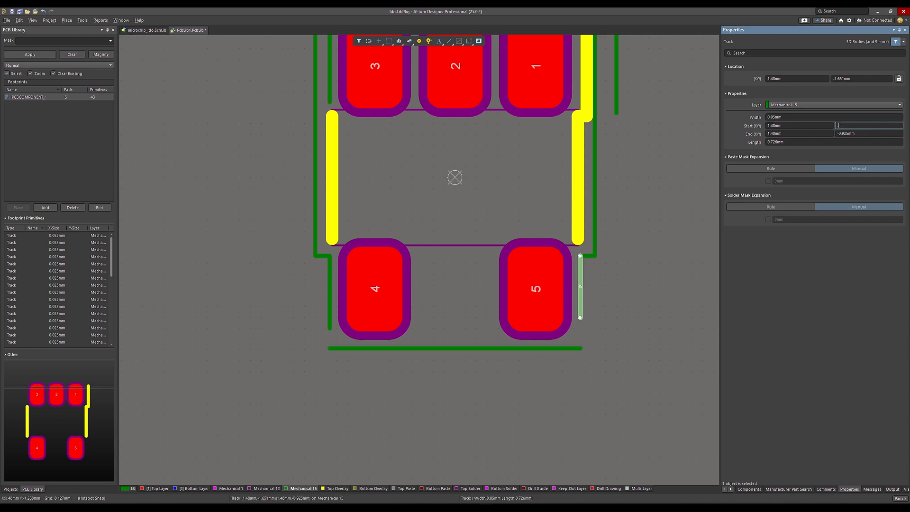
type("2.015")
key("Return")
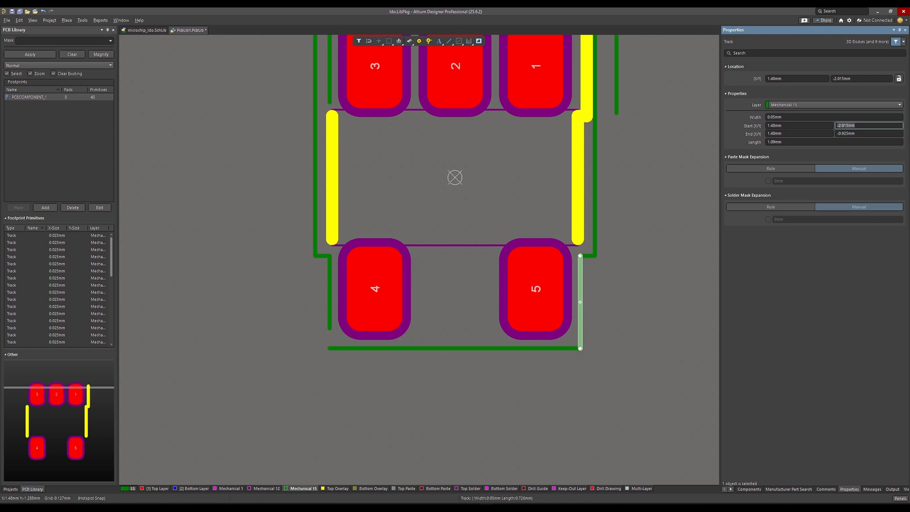
- Set the start Y of the short vertical Mechanical 15 track beside pad 4 to -2.015 mm
left_click(330, 293)
left_click(868, 126)
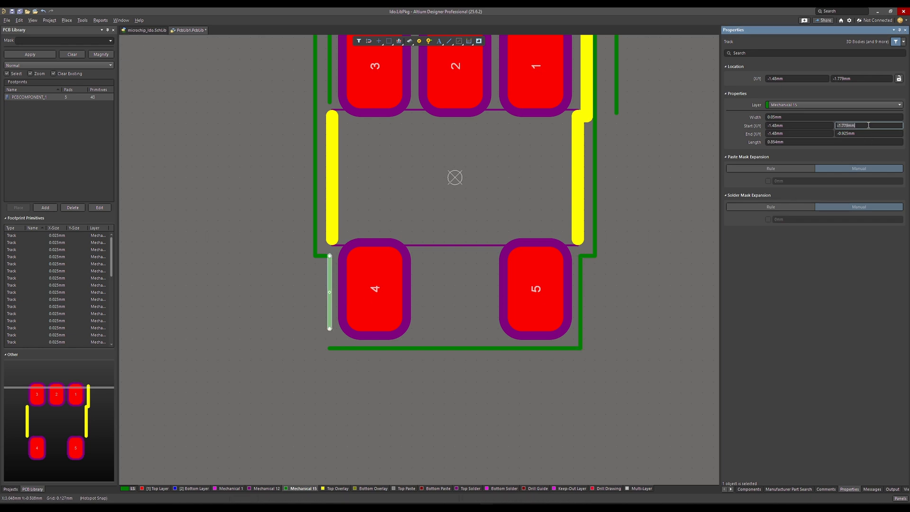
type("-2.015")
key("Return")
left_click(644, 335)
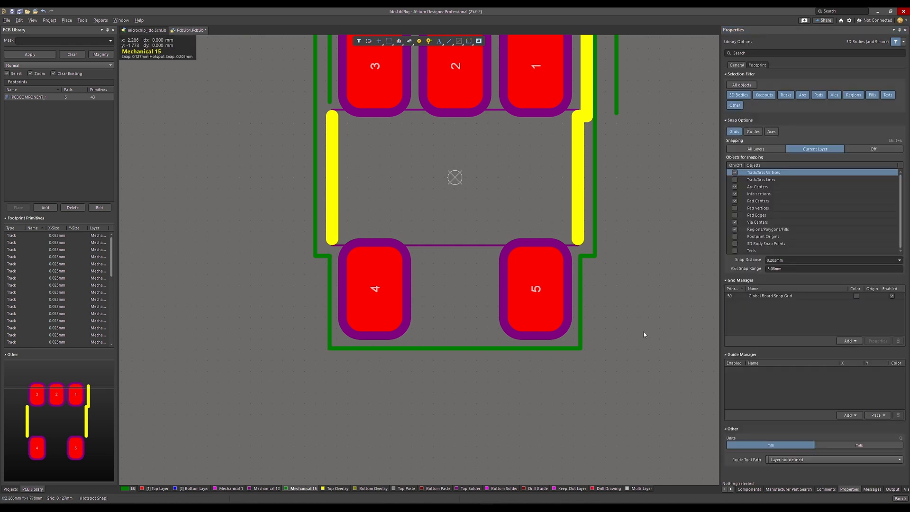
- Set the end Y of the long vertical Mechanical 15 track on the pad 3 and 4 side to 0.925 mm
scroll(545, 336, "up", 3)
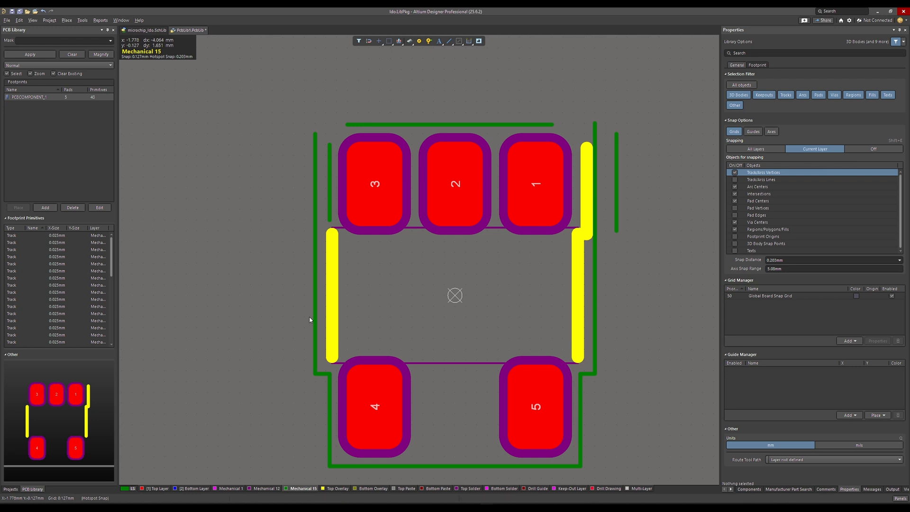
left_click(315, 345)
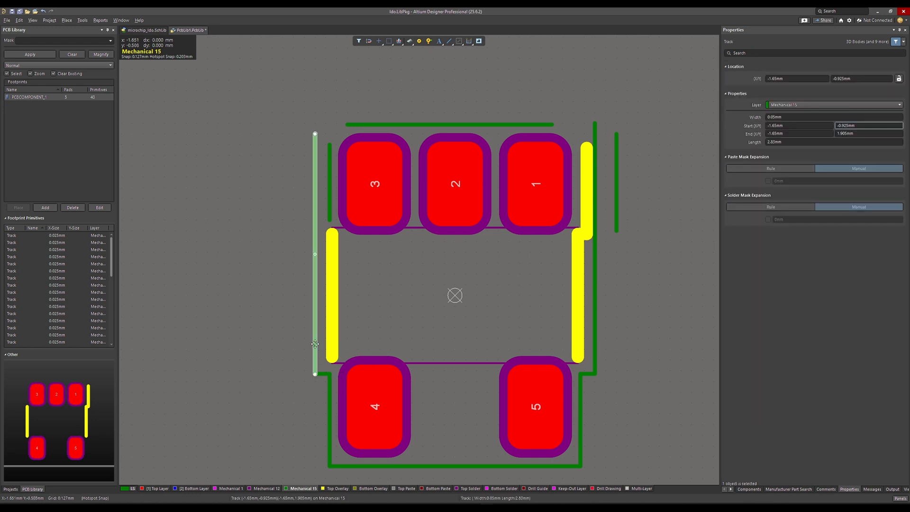
left_click(856, 134)
type("0")
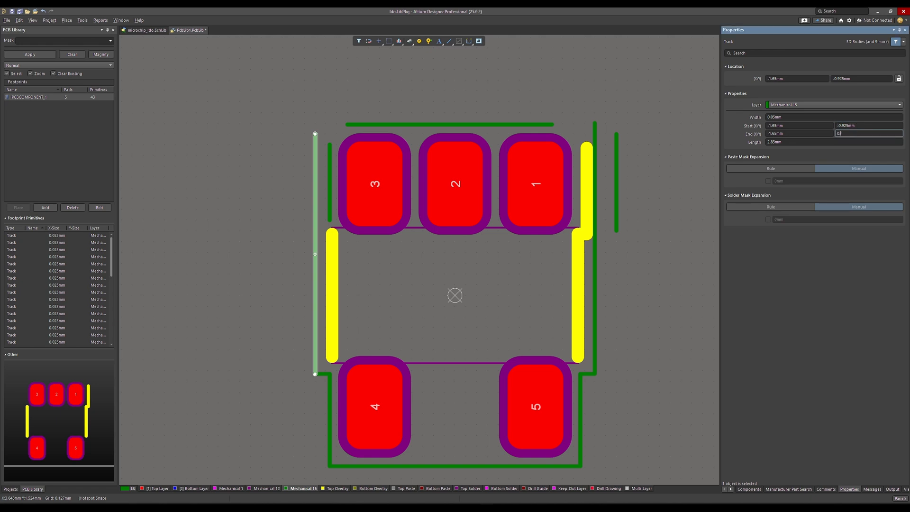
type(".925")
key("Return")
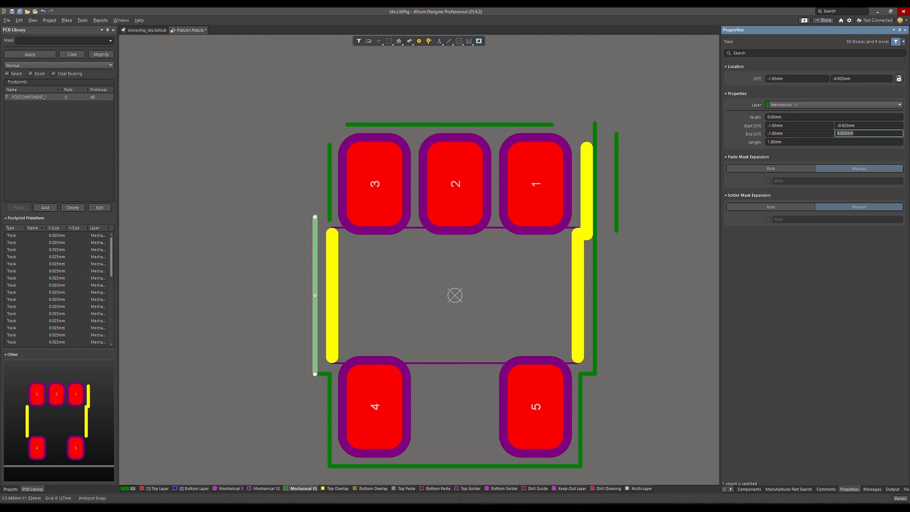
- Set the end Y of the short vertical Mechanical 15 track beside pad 3 to 0.925 mm
left_click(595, 268)
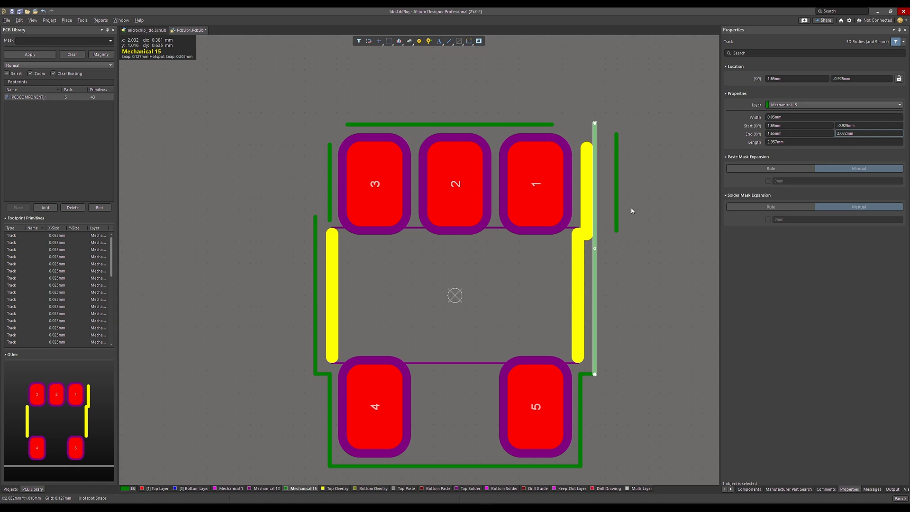
left_click(328, 198)
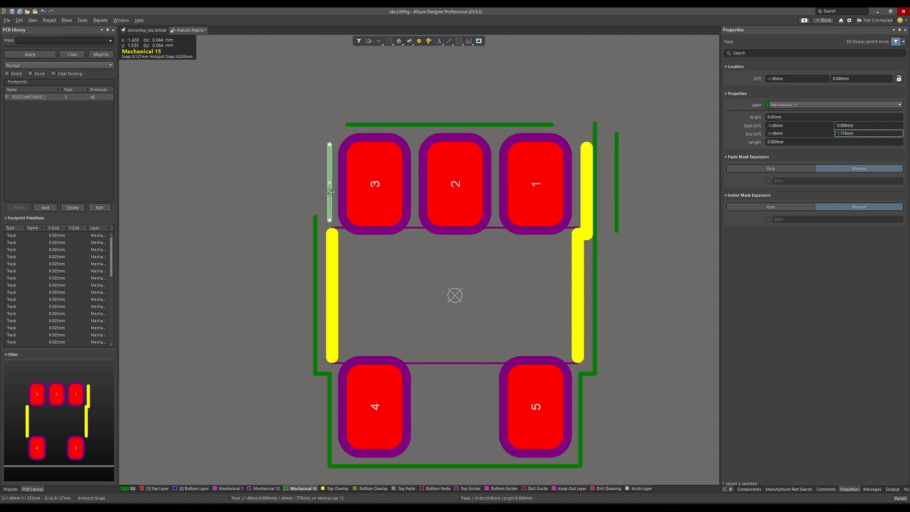
left_click(858, 133)
type("0.92")
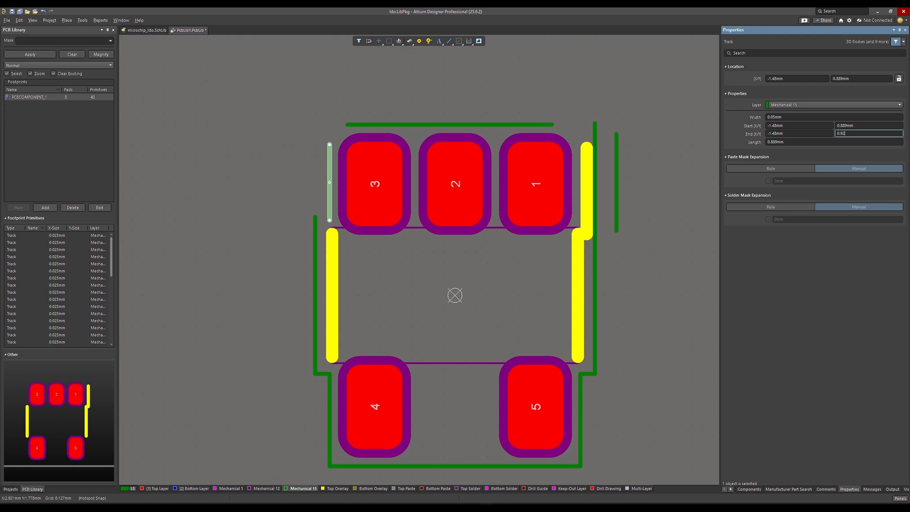
type("5")
key("Return")
- Set the short Mechanical 15 track beside pad 3 to start at Y 0.925 mm and end at Y 3 mm
left_click(861, 125)
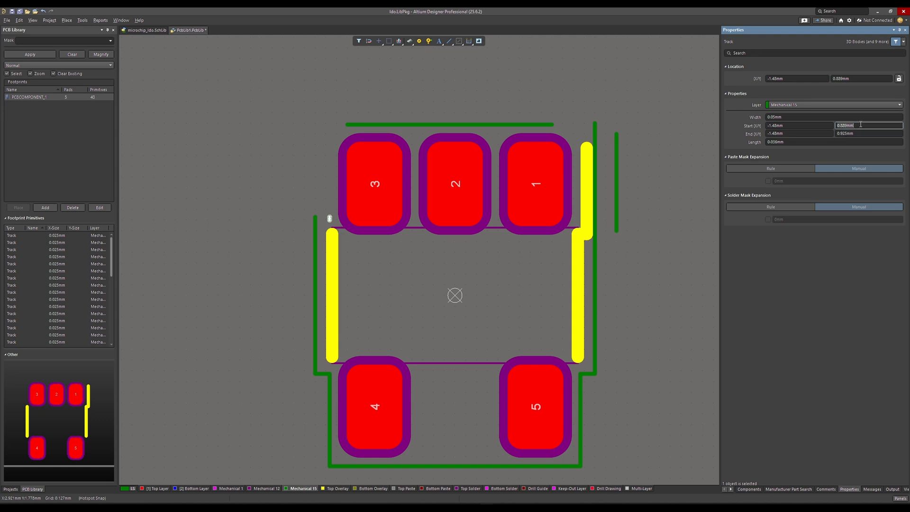
type("0.925")
key("Return")
left_click(848, 133)
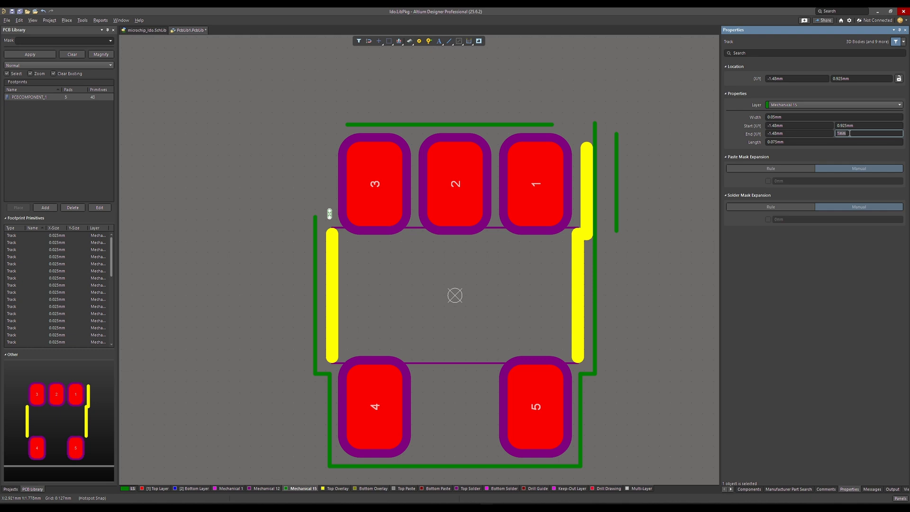
type("3")
key("Return")
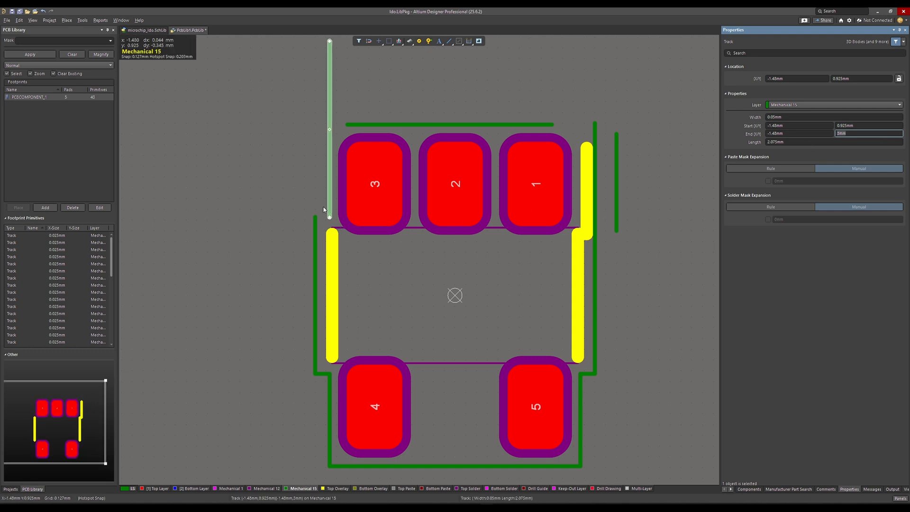
- Draw a horizontal Mechanical 15 line joining the upper end of the long vertical track to the lower end of the track beside pad 3
left_click(297, 202)
scroll(297, 202, "up", 3, "ctrl")
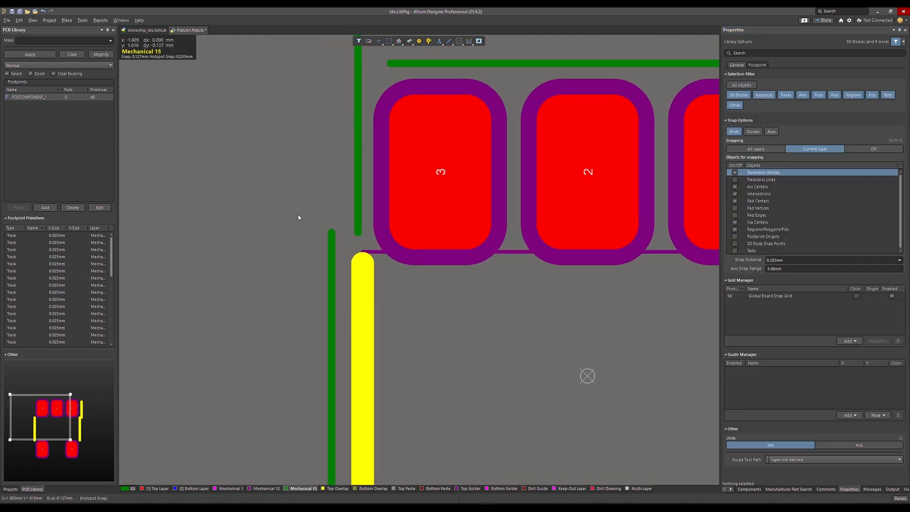
left_click(448, 42)
left_click(336, 235)
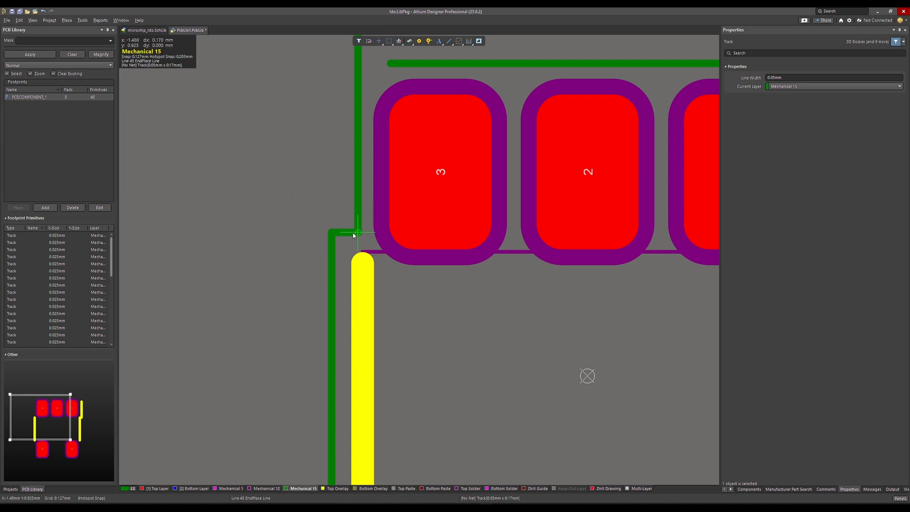
left_click(354, 234)
right_click(298, 242)
right_click(298, 243)
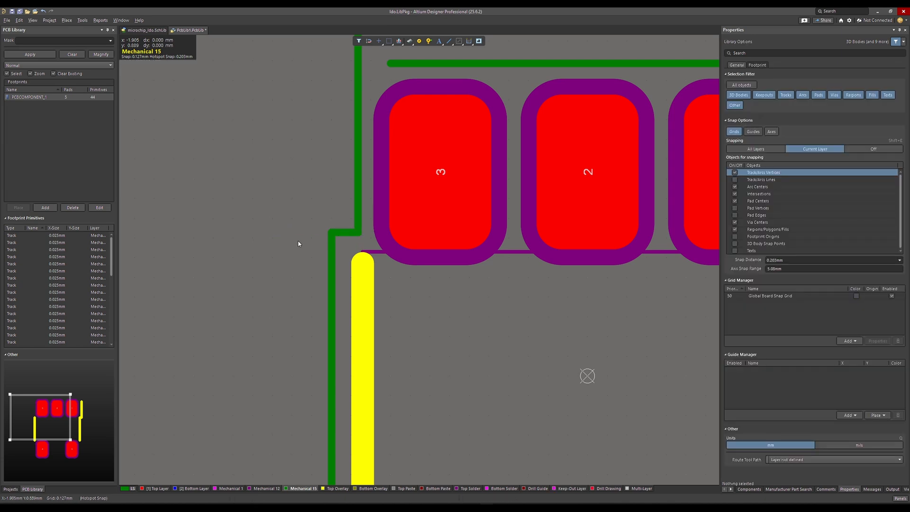
- Set the end Y of the vertical Mechanical 15 track beside pad 3 to 2.015 mm, level with the horizontal track above the pads
left_click(445, 63)
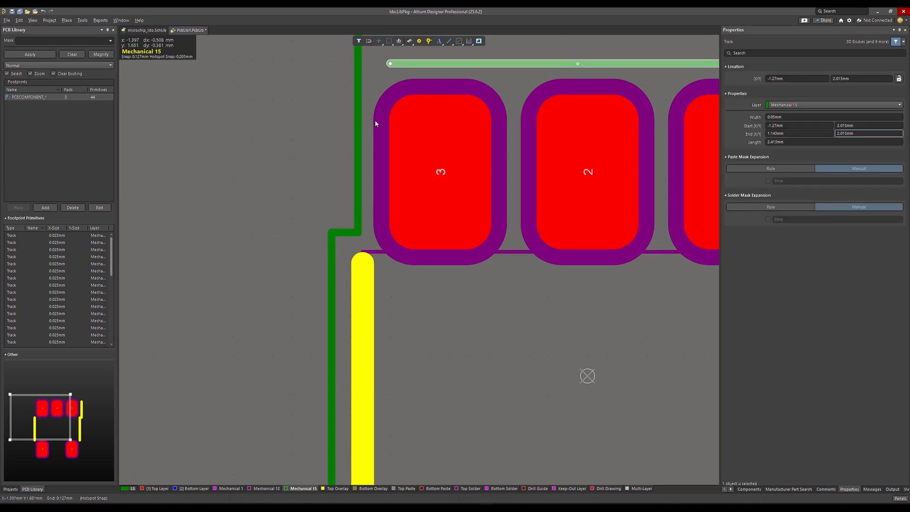
left_click(358, 134)
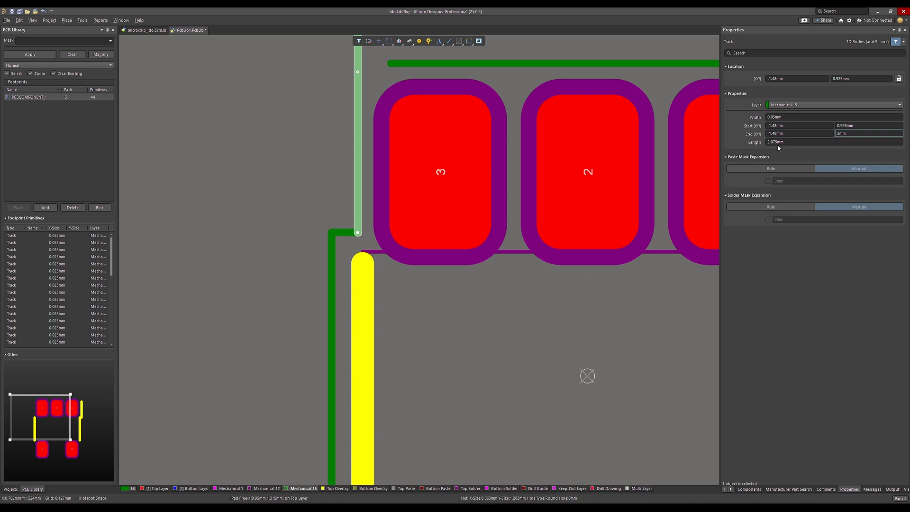
double_click(849, 134)
type("2.015")
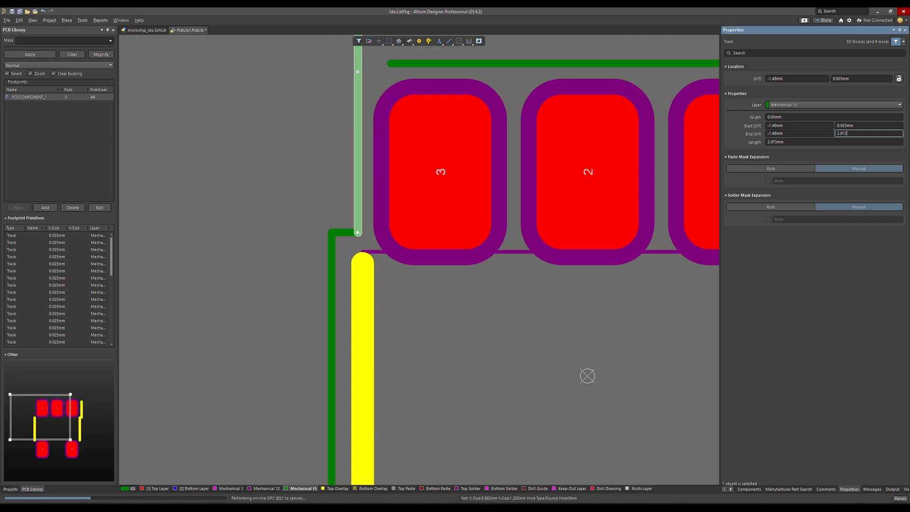
key("Return")
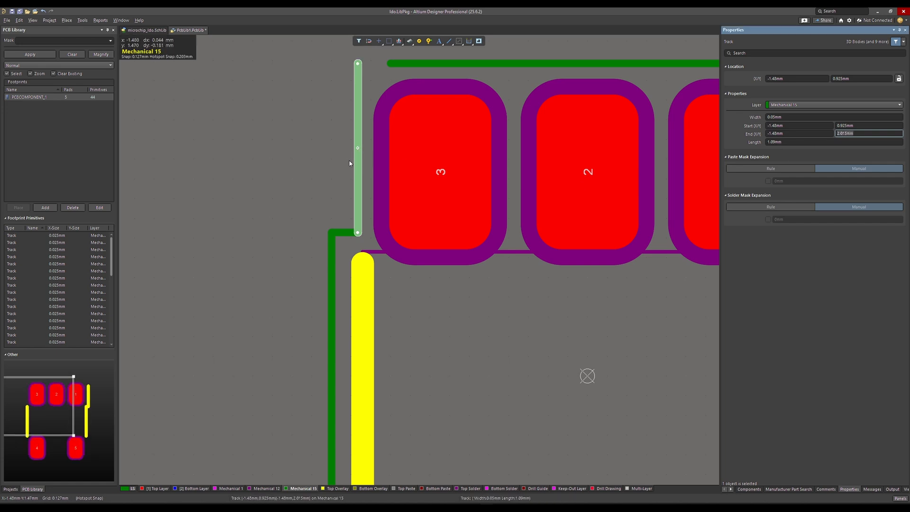
- Set the horizontal Mechanical 15 track above the pads to start at X -1.48 mm and end at X 1.48 mm
left_click(456, 64)
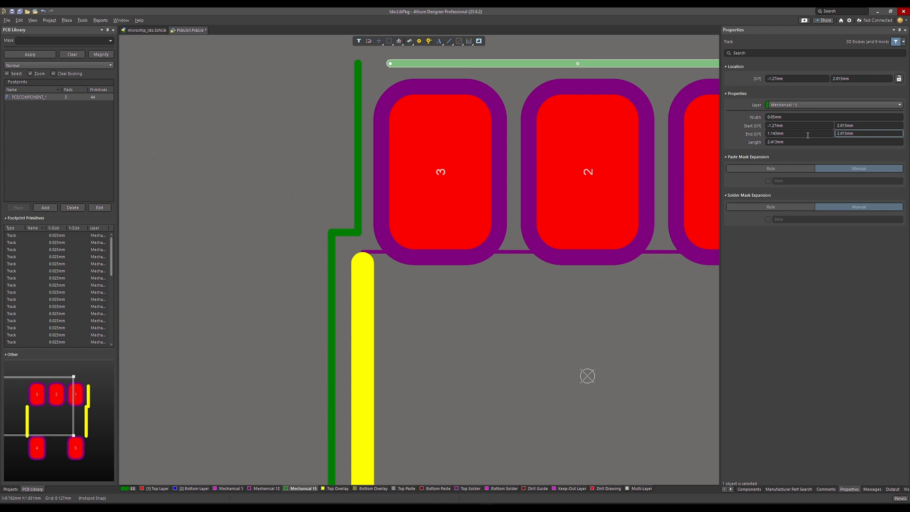
double_click(793, 125)
type("-1.4")
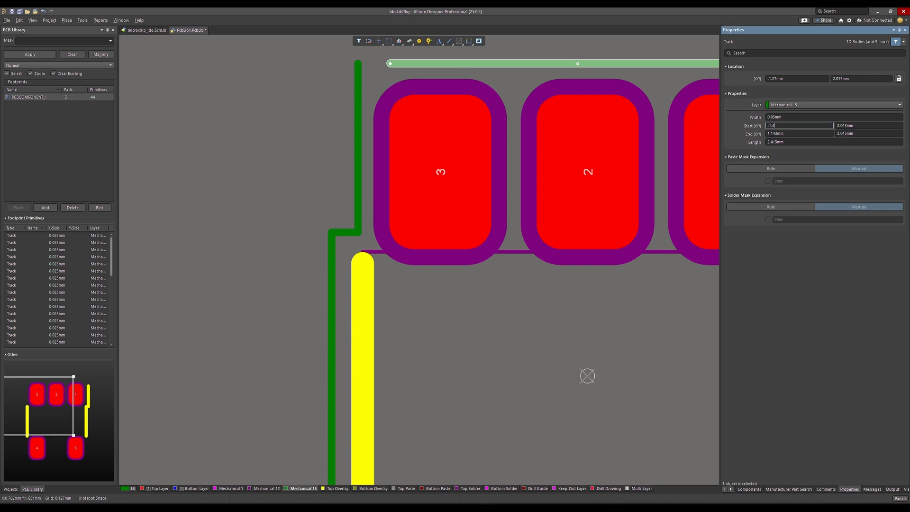
type("8")
key("Return")
left_click(795, 133)
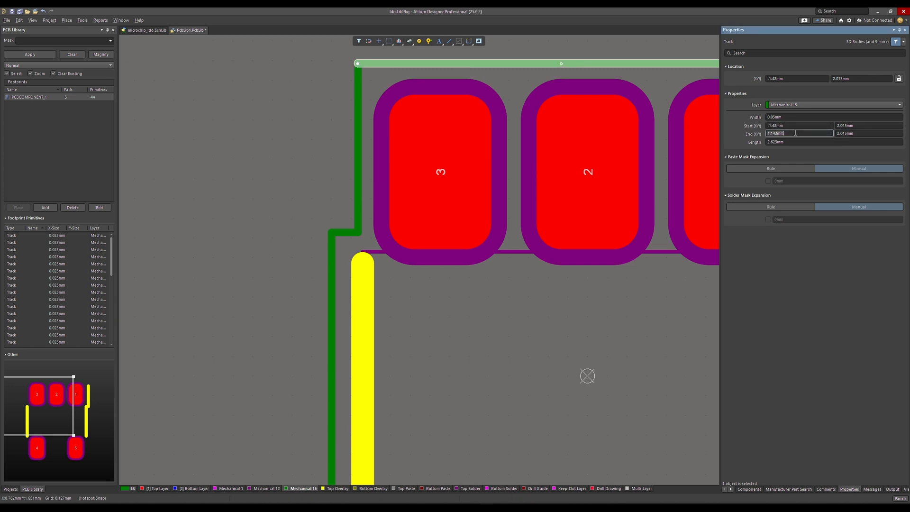
type("1.48")
key("Return")
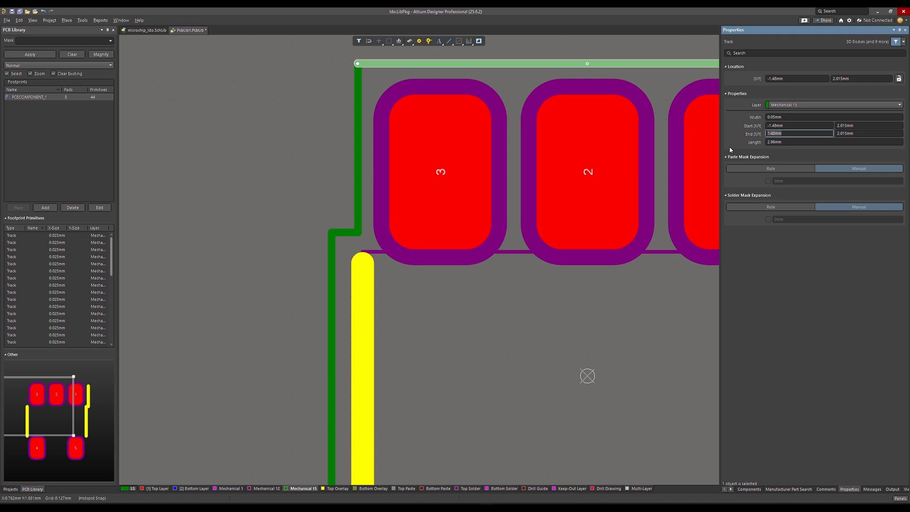
left_click(297, 250)
- Set the end Y of the long vertical Mechanical 15 track on the pad 1 side to 0.525 mm, checking against the short overlay jog
scroll(349, 193, "down", 3, "ctrl")
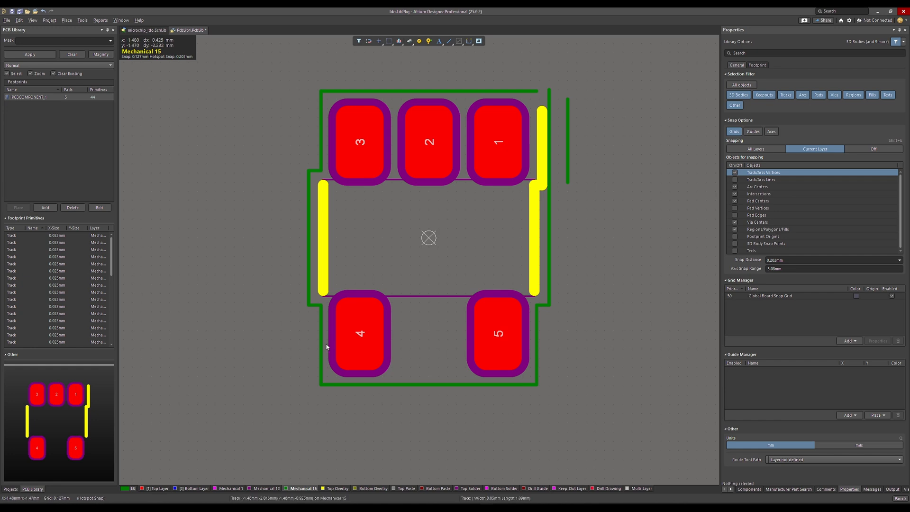
scroll(304, 231, "up", 2)
scroll(344, 260, "up", 1)
scroll(418, 197, "up", 2, "ctrl")
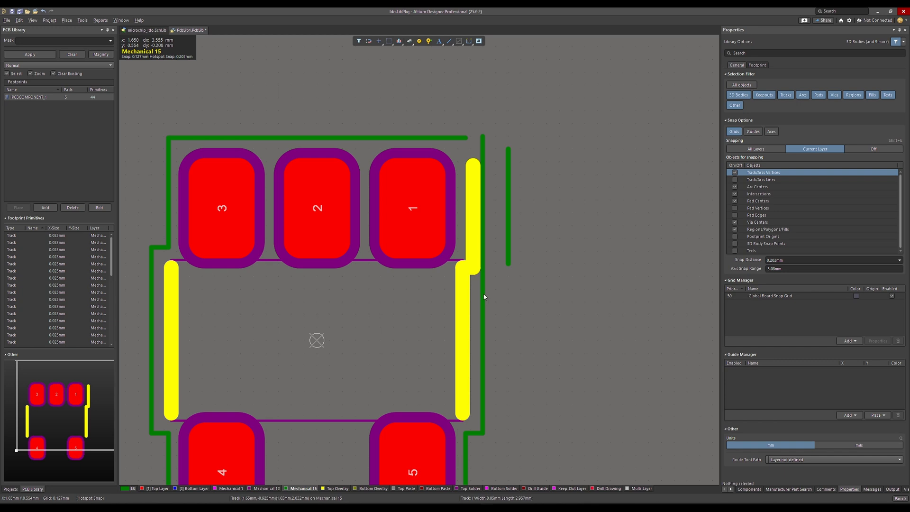
left_click(474, 272)
scroll(474, 273, "up", 4, "ctrl")
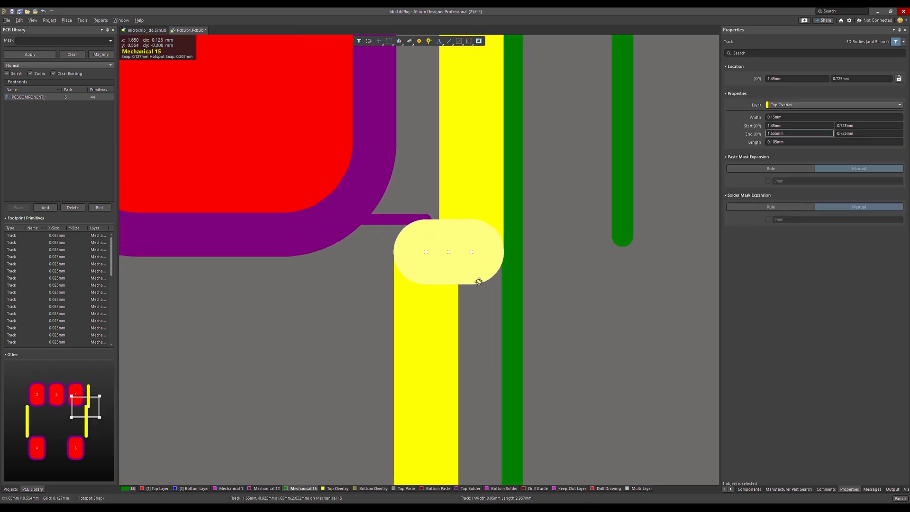
scroll(487, 276, "down", 3, "ctrl")
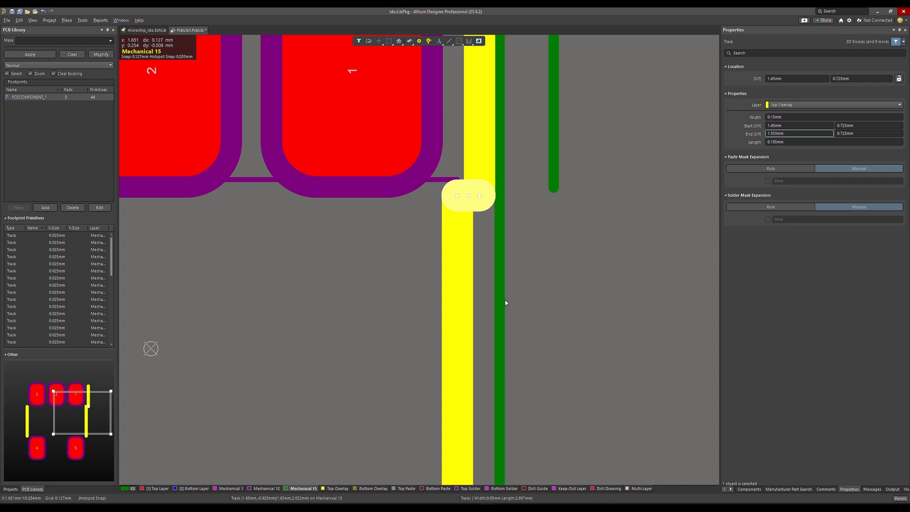
left_click(498, 262)
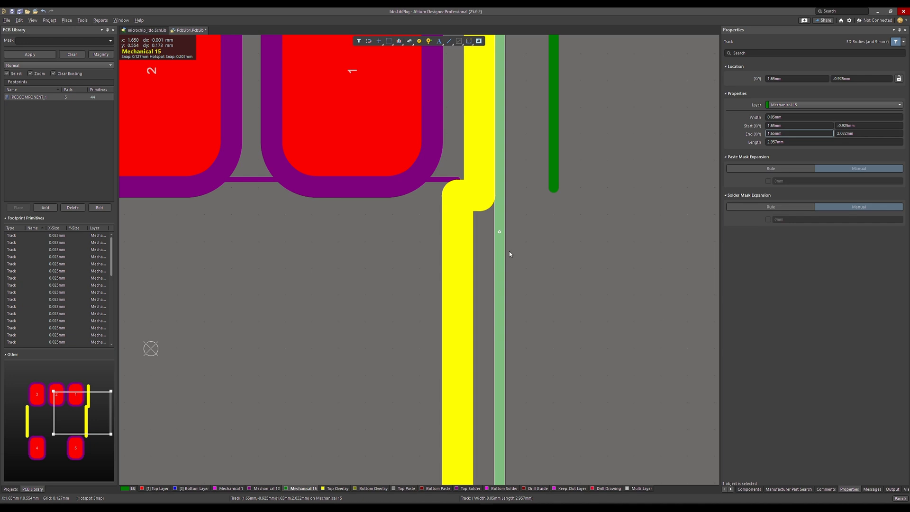
left_click(860, 134)
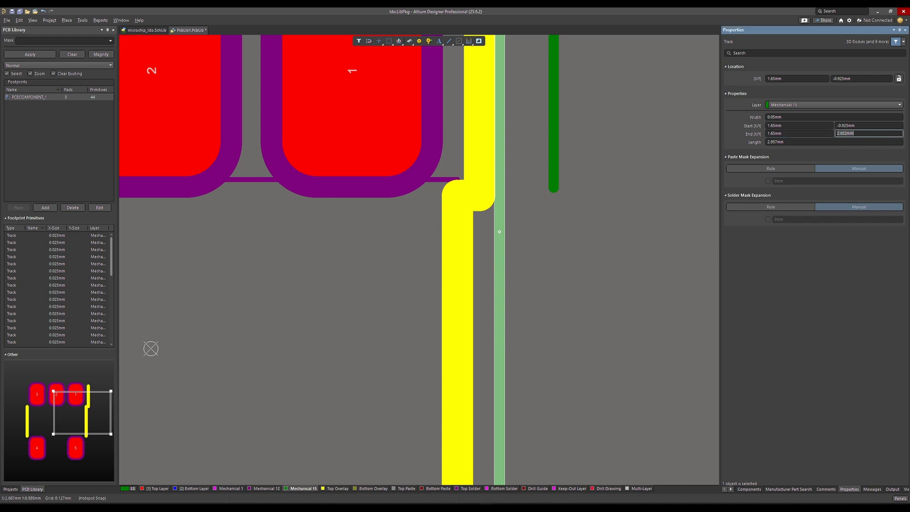
type("0.525")
key("Return")
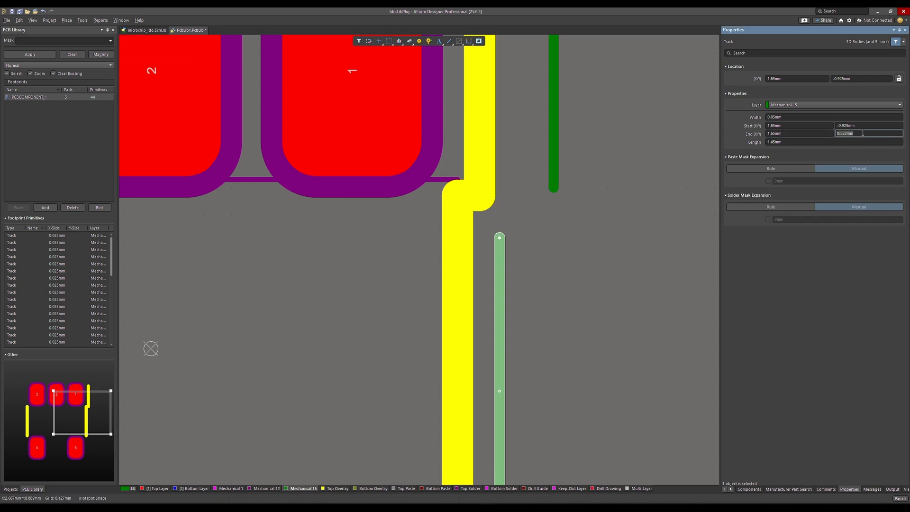
left_click(592, 230)
- Move the vertical Mechanical 15 track outside the overlay line beside pad 1 to X 1.755 mm at both its start and end
scroll(542, 221, "down", 2, "ctrl")
scroll(510, 197, "up", 2, "ctrl")
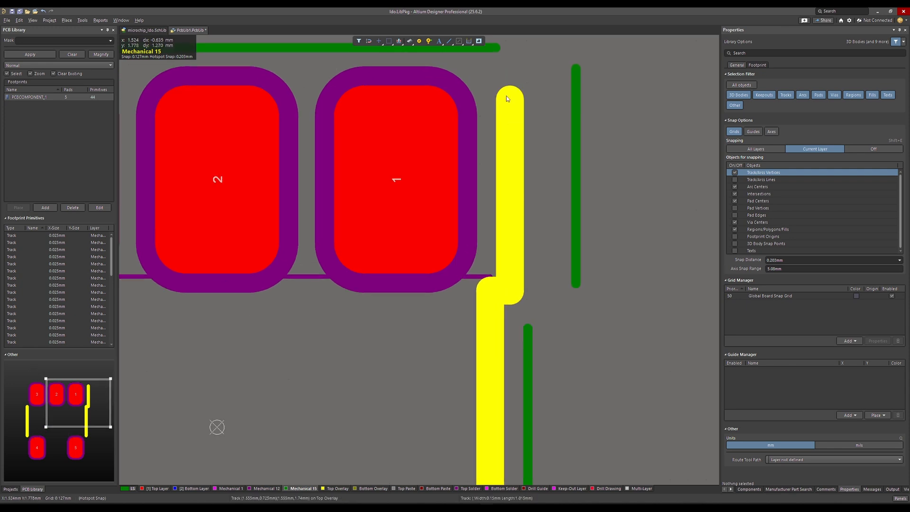
left_click(513, 194)
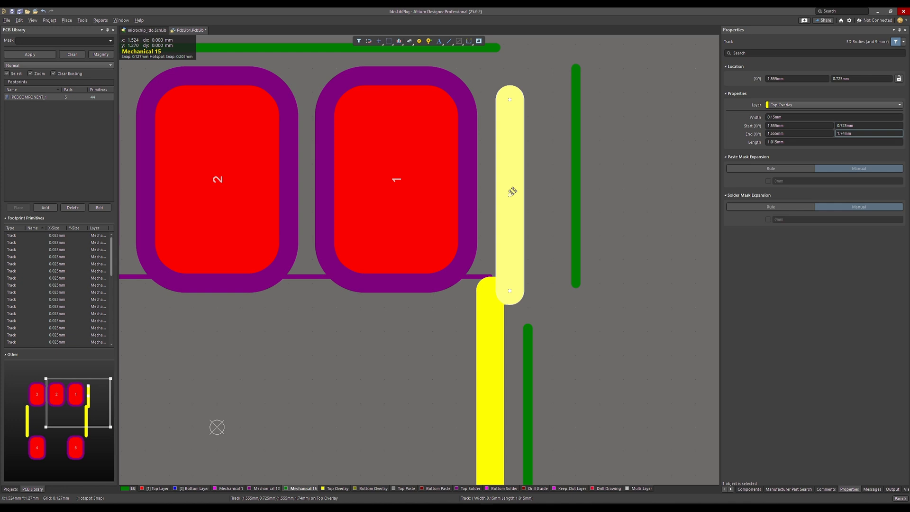
left_click(576, 171)
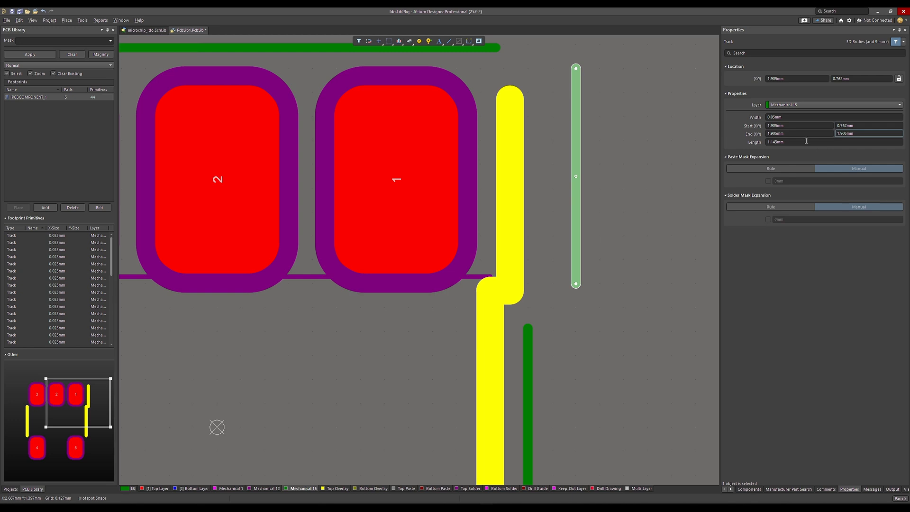
left_click(793, 126)
type("1.")
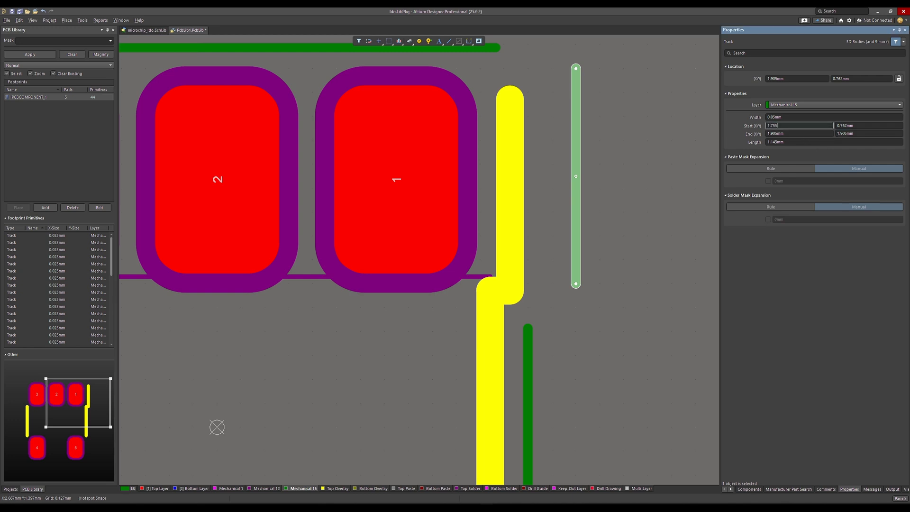
type("755")
left_click(788, 133)
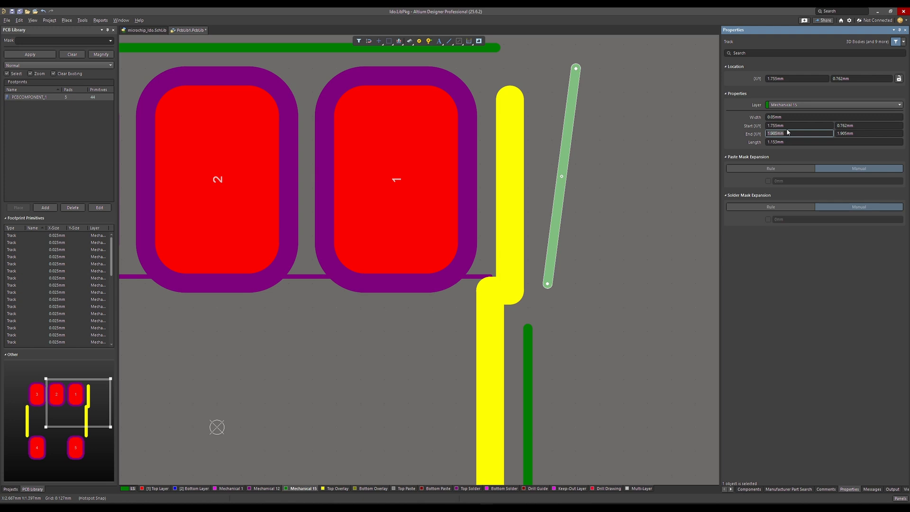
type("1.755")
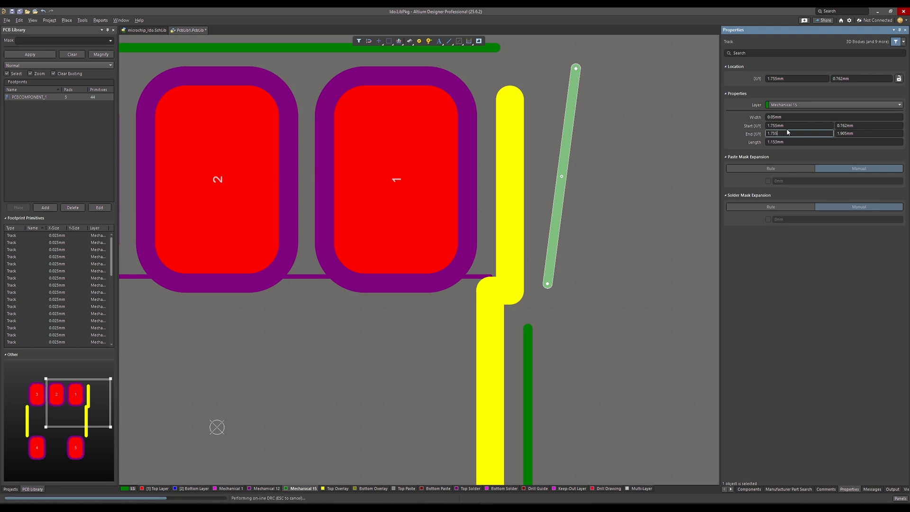
key("Return")
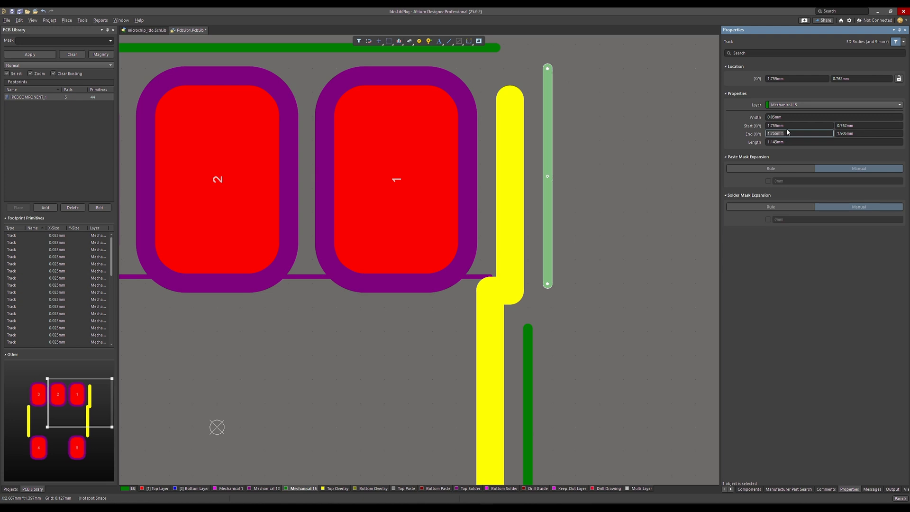
- Set the start Y of the Mechanical 15 track beside pad 1 to 0.525 mm, level with the top of the lower vertical track
left_click(528, 341)
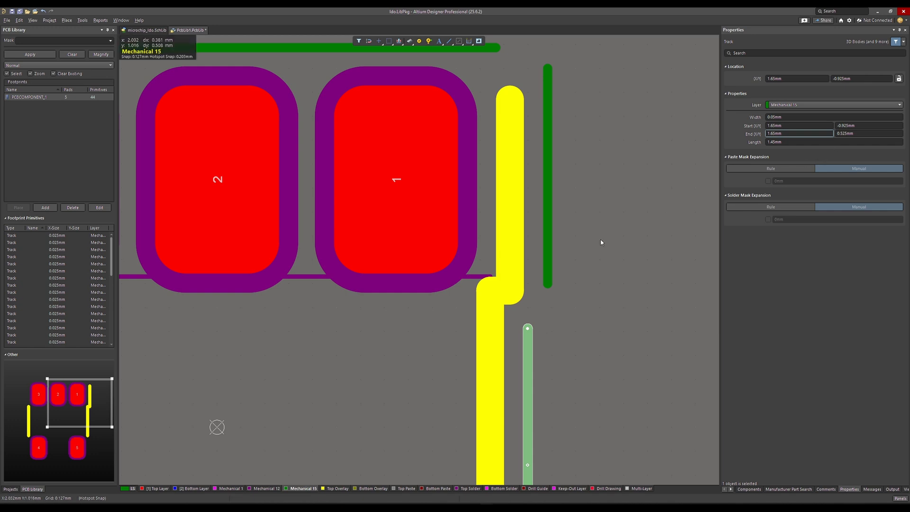
left_click(548, 254)
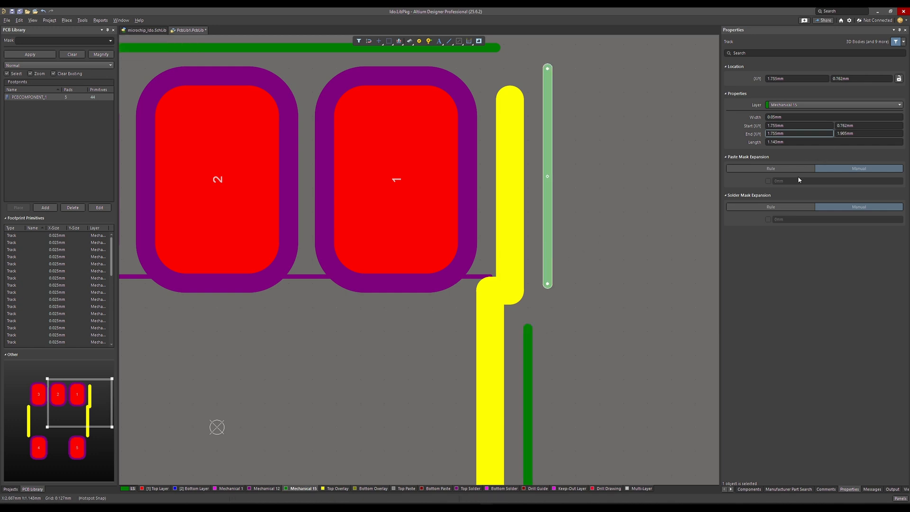
left_click(861, 126)
type("0.525")
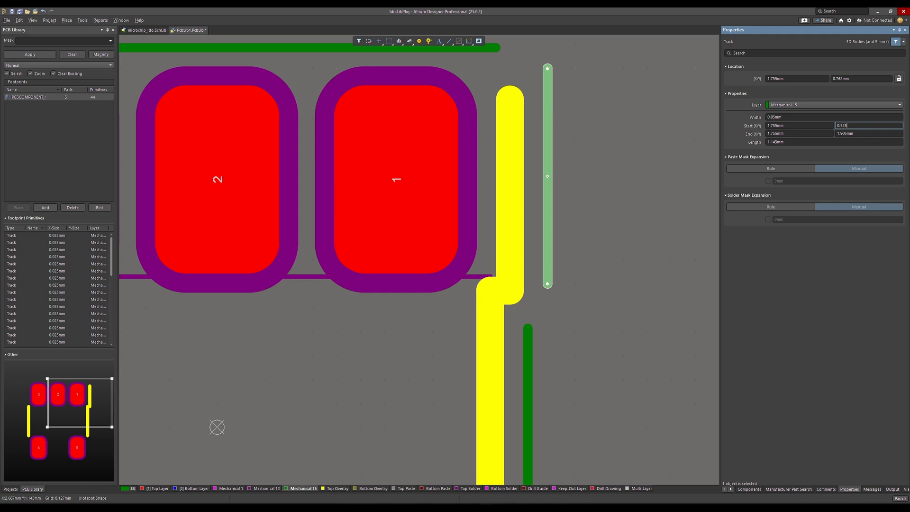
key("Return")
- Draw a horizontal Mechanical 15 line joining the lower vertical track's upper end to the lower end of the track beside pad 1
left_click(449, 41)
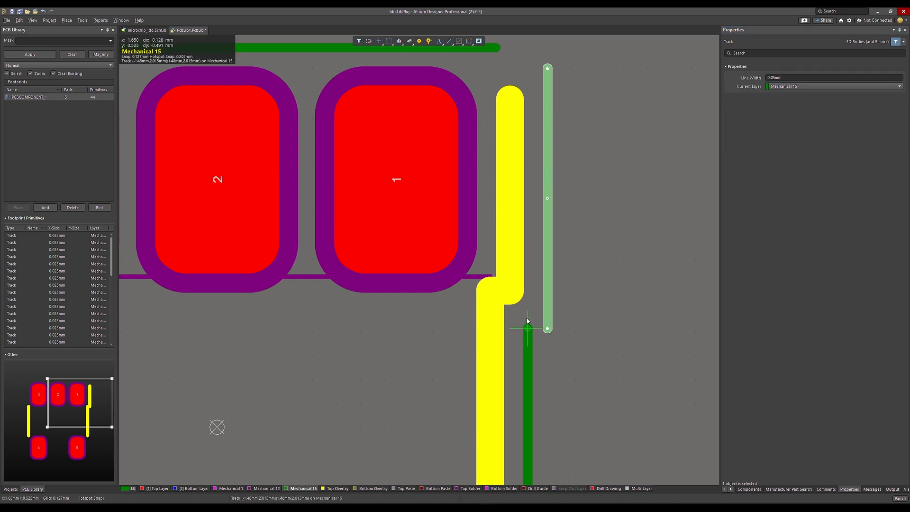
left_click(527, 327)
left_click(547, 329)
right_click(597, 374)
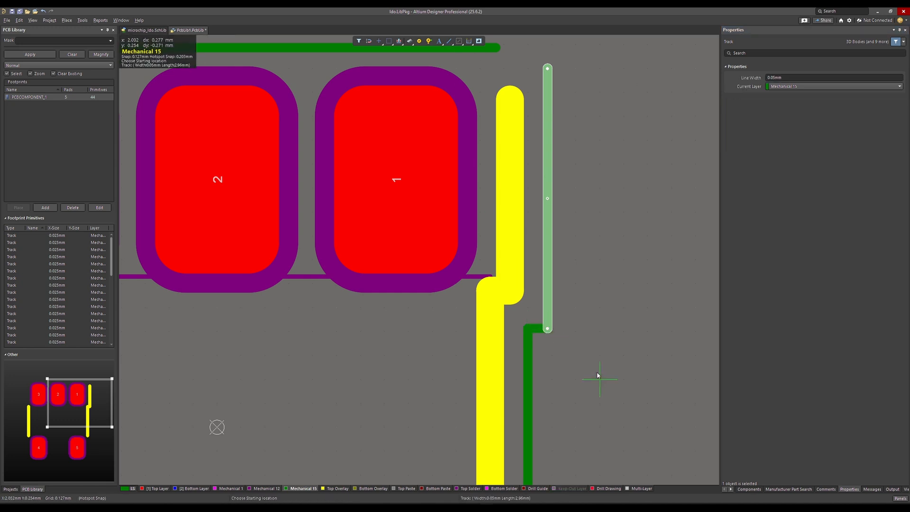
right_click(597, 374)
left_click(597, 374)
- Extend the horizontal Mechanical 15 track above the pads to end at X 1.755 mm, in line with the vertical track beside pad 1
scroll(578, 213, "up", 2)
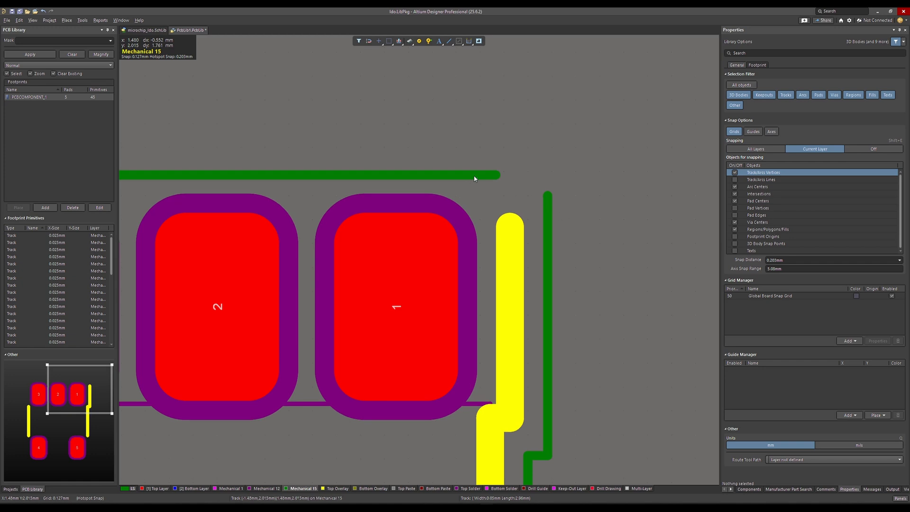
left_click(545, 202)
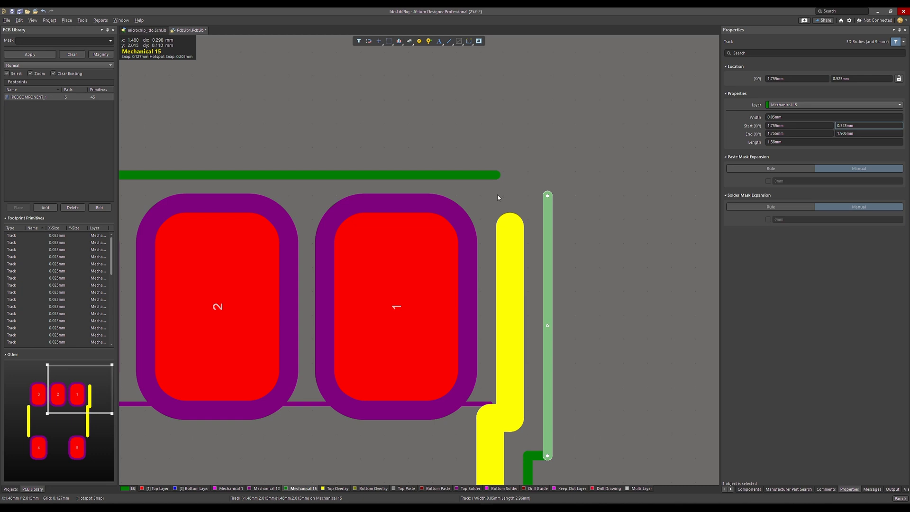
left_click(494, 175)
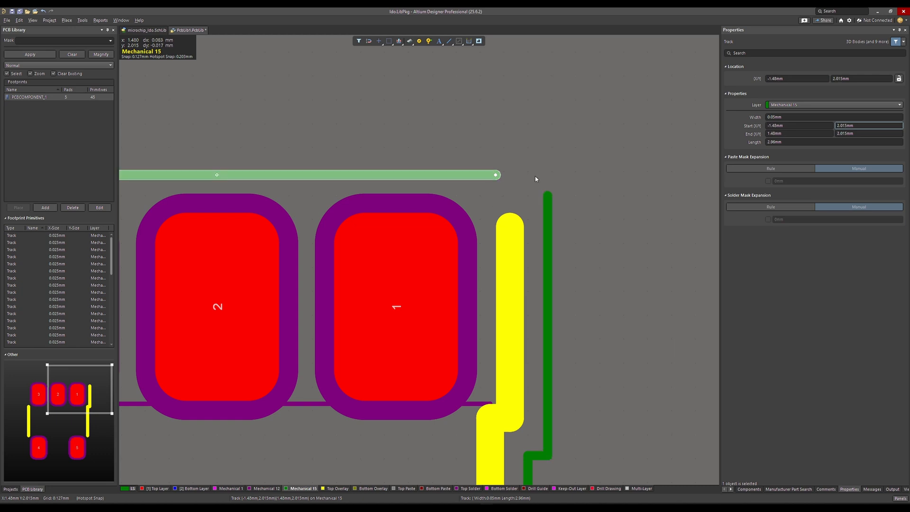
left_click(785, 133)
type("1")
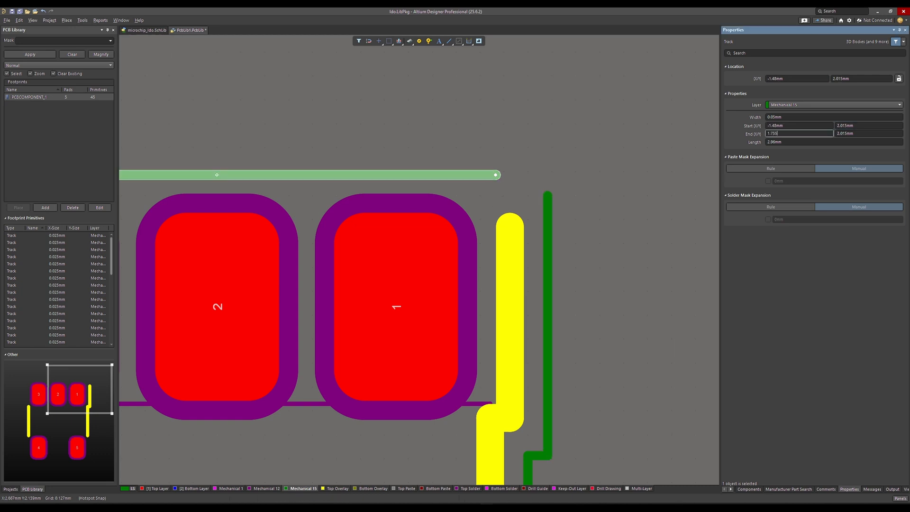
type(".755")
key("Return")
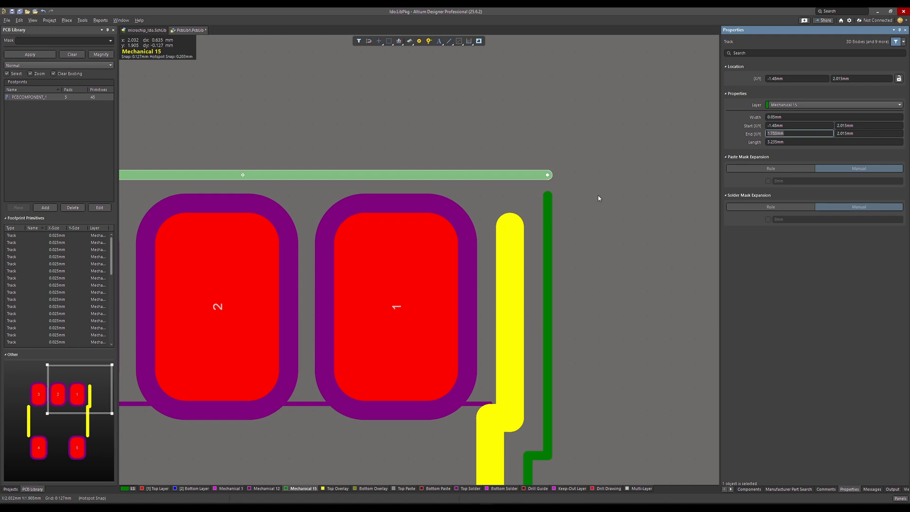
- Set the end Y of the vertical track beside pad 1 to meet the horizontal track above the pads at Y 2.015 mm
left_click(548, 228)
left_click(855, 133)
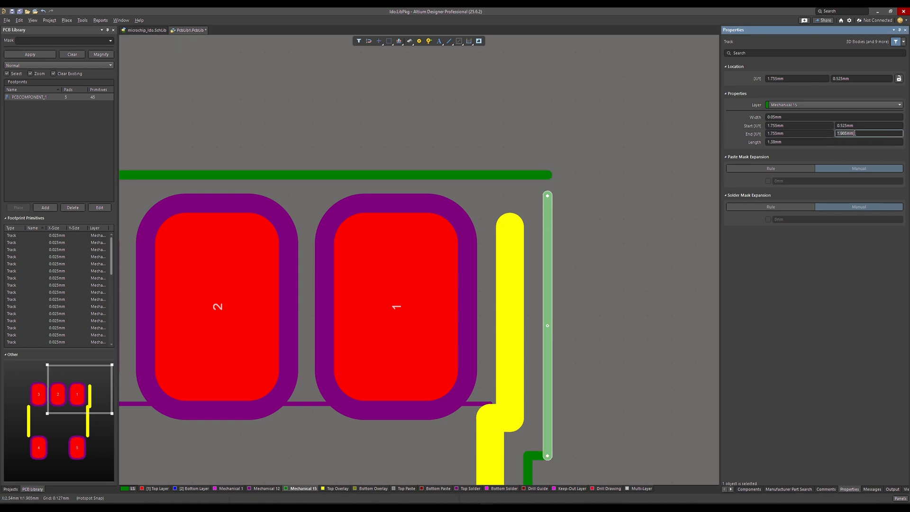
type("2")
key("Return")
left_click(604, 338)
scroll(603, 337, "down", 1, "ctrl")
scroll(604, 337, "down", 1, "ctrl")
scroll(603, 337, "down", 4)
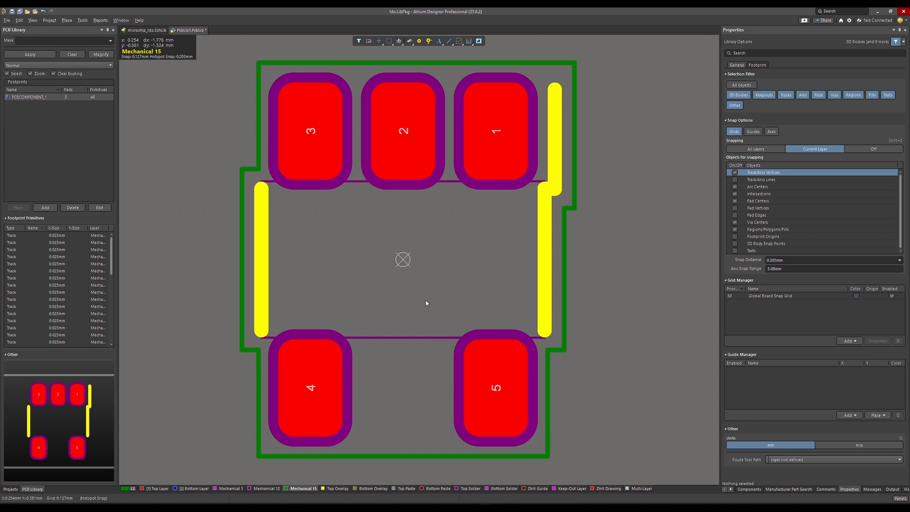
- Draw a short vertical Mechanical 15 line upward from the footprint origin
scroll(493, 289, "up", 1)
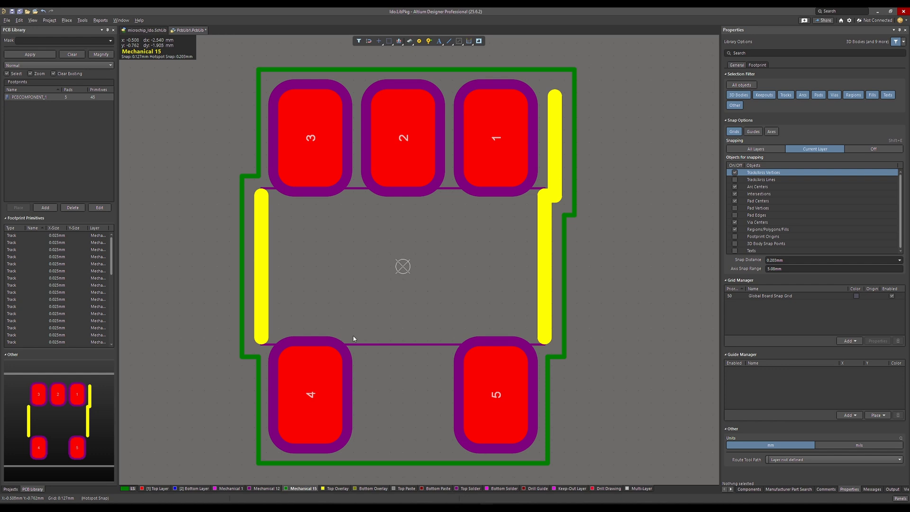
right_click_drag(368, 339, 358, 339)
scroll(339, 257, "left", 2)
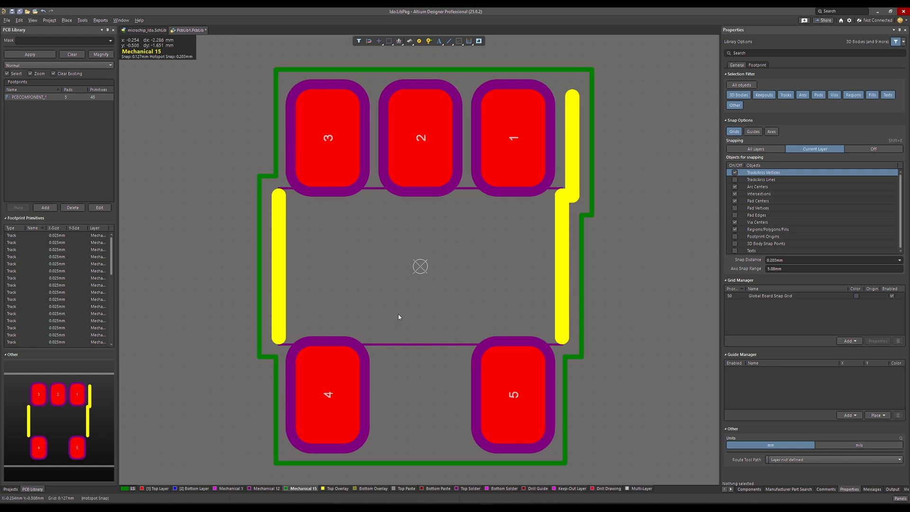
scroll(396, 298, "up", 5, "ctrl")
right_click_drag(396, 298, 347, 305)
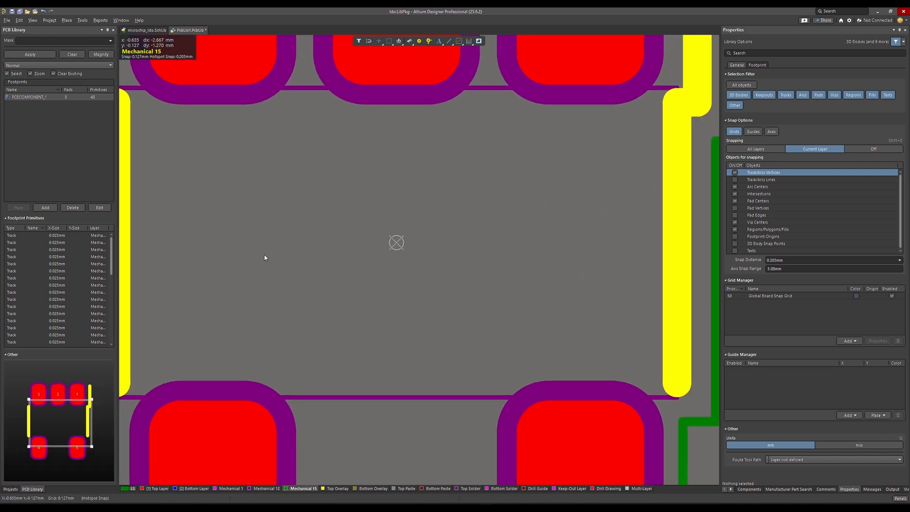
left_click(448, 42)
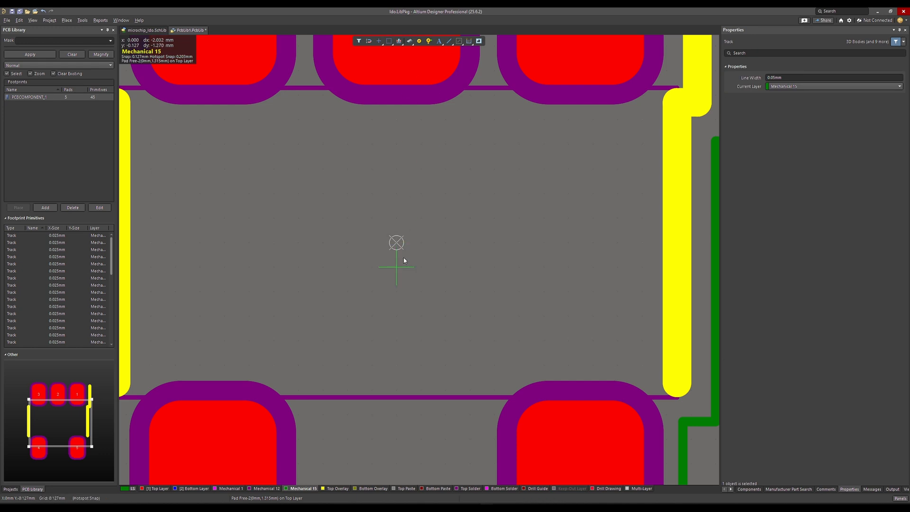
left_click(397, 242)
left_click(397, 195)
right_click(397, 195)
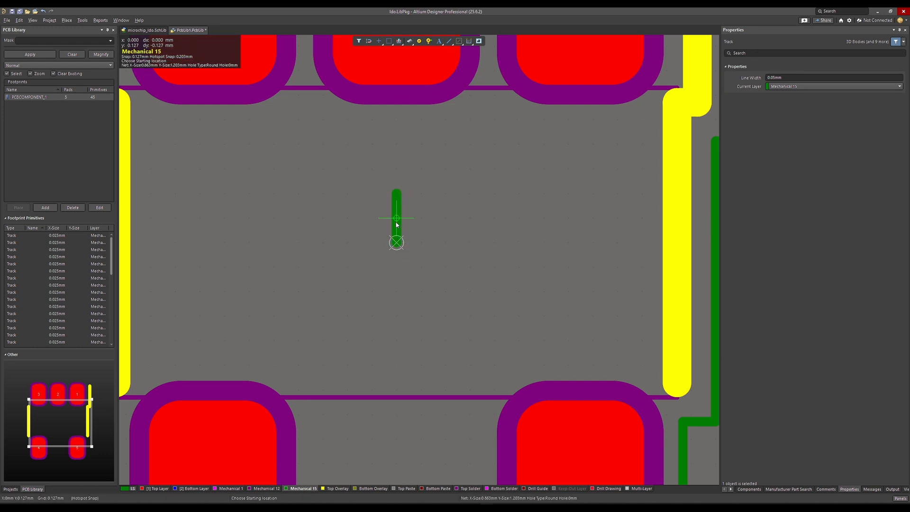
- Draw a horizontal Mechanical 15 line about 0.254 mm long from the footprint origin toward the pad 1 side
left_click(402, 252)
left_click(451, 247)
right_click(451, 246)
right_click(450, 246)
- Set the vertical origin track's start Y to -0.35 mm and end Y to 0.35 mm
left_click(398, 222)
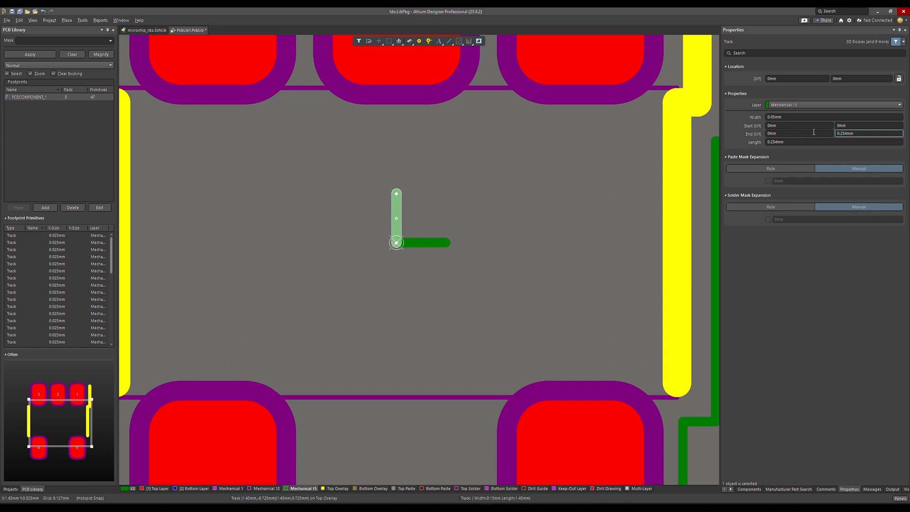
left_click(850, 125)
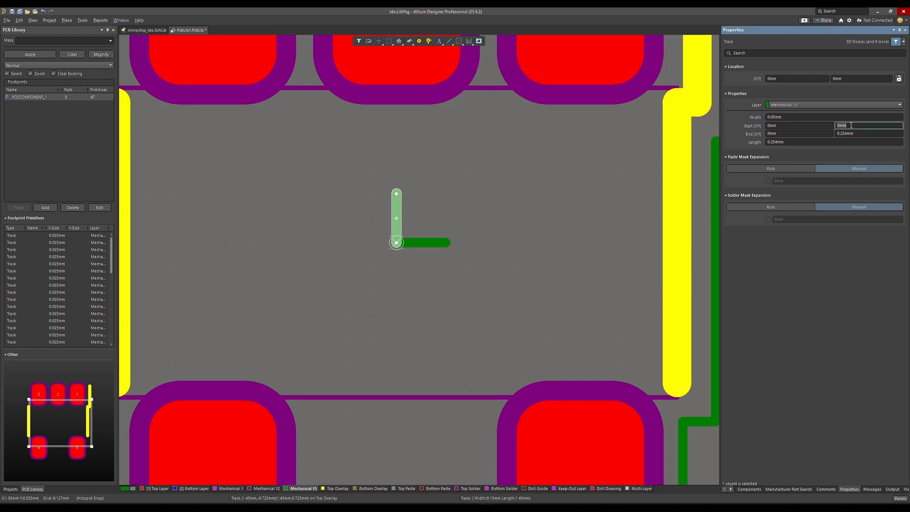
type("-0.35")
left_click(851, 133)
type("0.35")
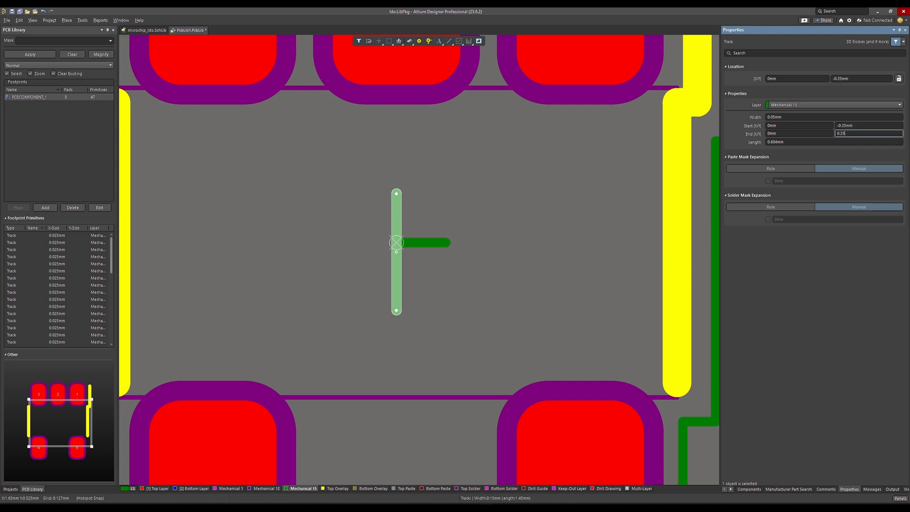
key("Return")
- Set the horizontal origin track's start X to -0.35 mm and end X to 0.35 mm
left_click(418, 243)
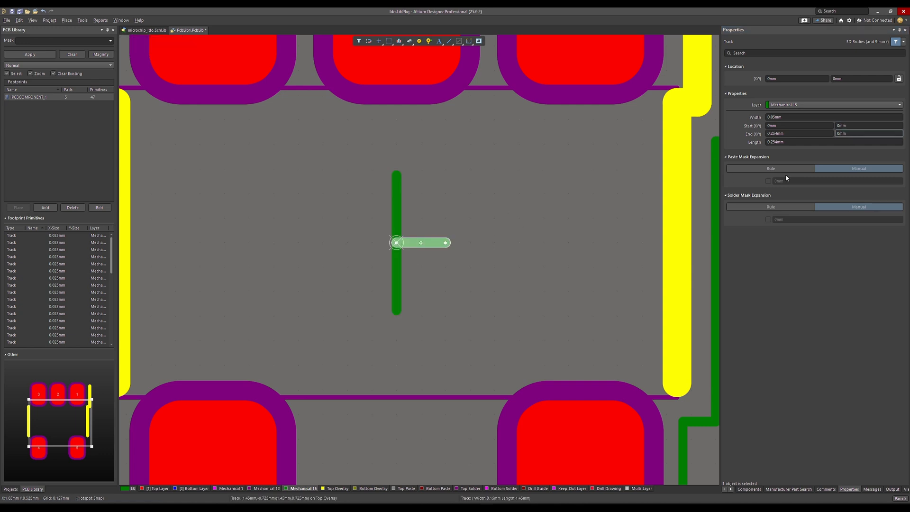
left_click(791, 126)
type("-0.35")
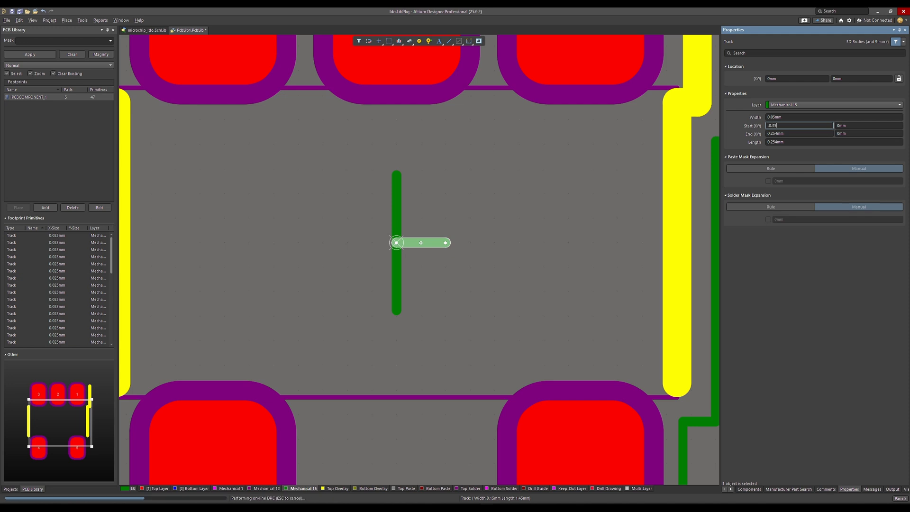
key("Return")
left_click(794, 134)
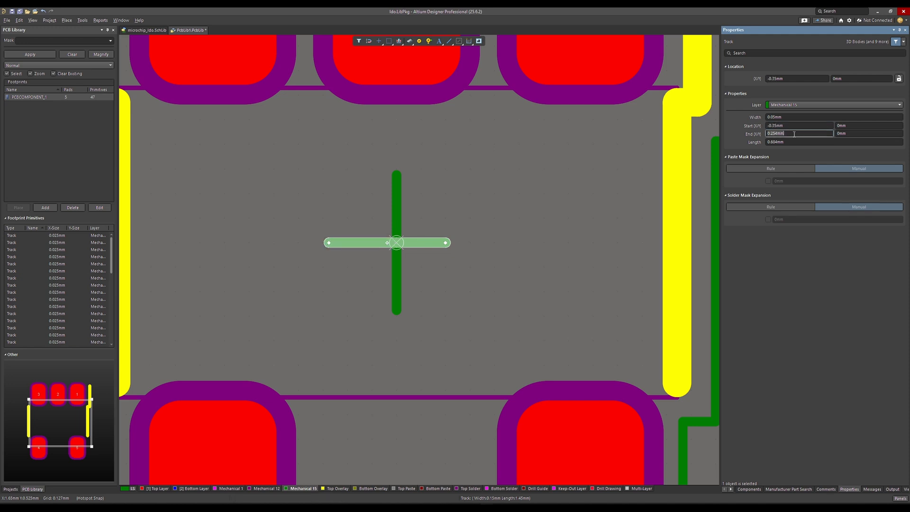
type("0.35")
key("Return")
left_click(542, 197)
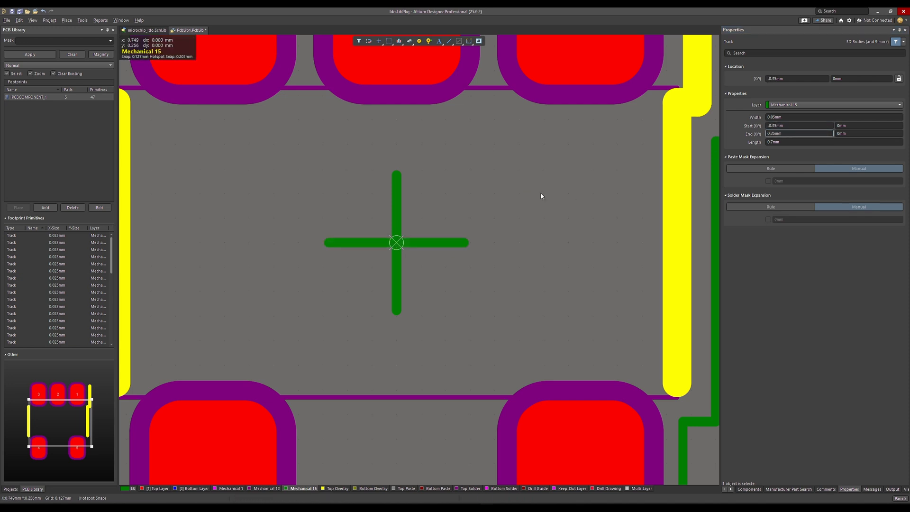
- Place a full circle of about 0.35 mm radius on Mechanical 15, centred on the footprint origin
right_click(498, 193)
mouse_move(556, 223)
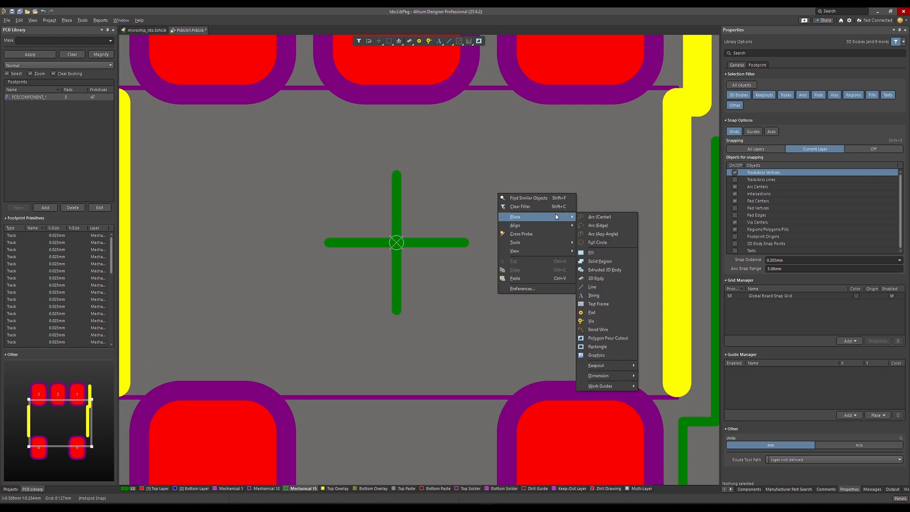
left_click(597, 242)
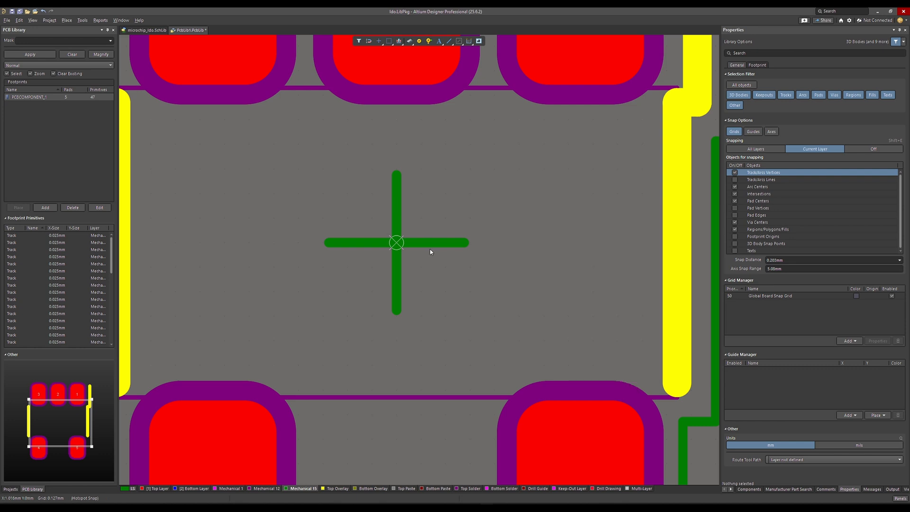
left_click(396, 243)
left_click(427, 318)
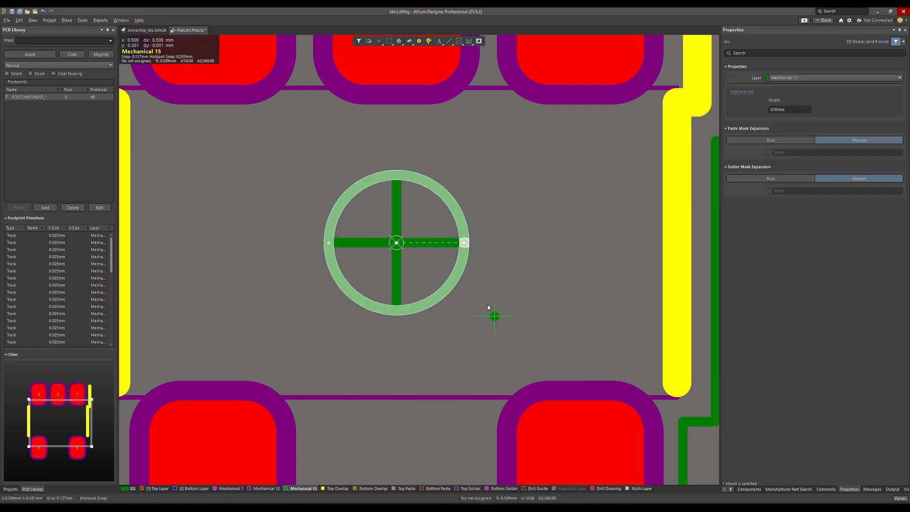
right_click(463, 283)
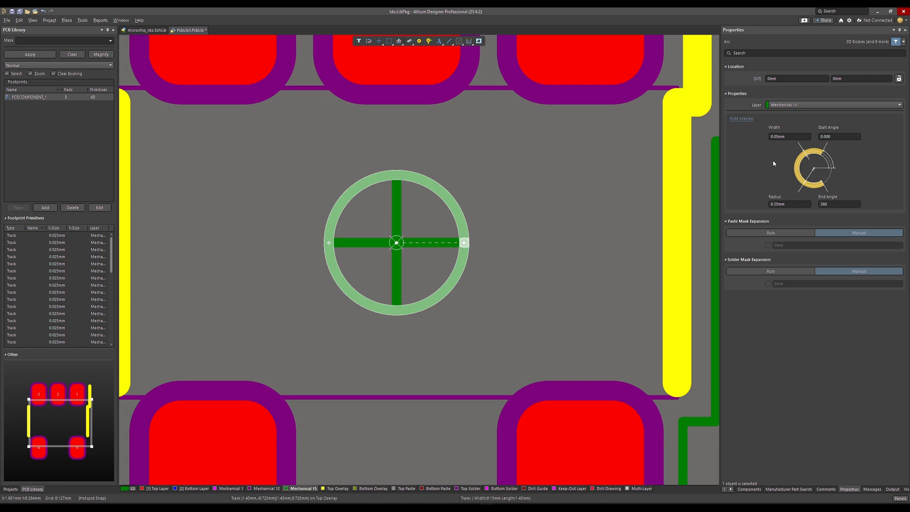
- Set the radius of the circle around the origin to 0.25 mm
left_click(787, 204)
type("0")
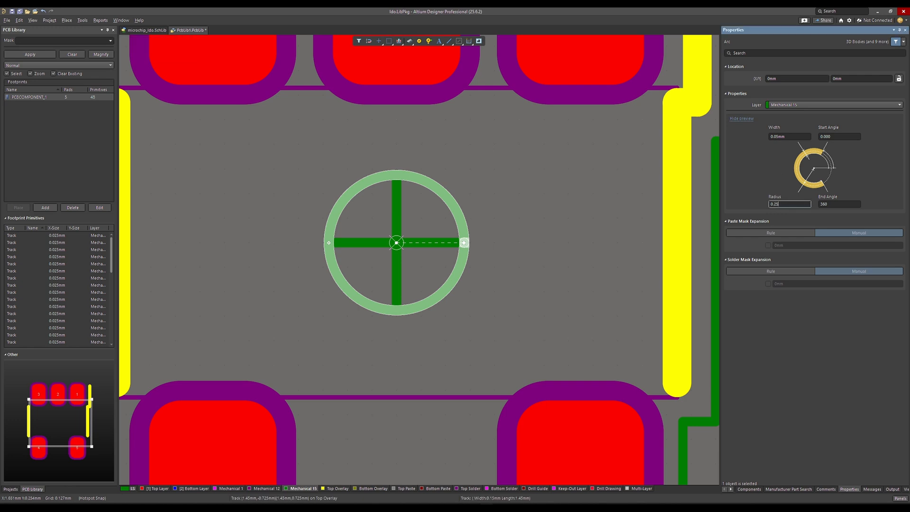
type(".25")
key("Return")
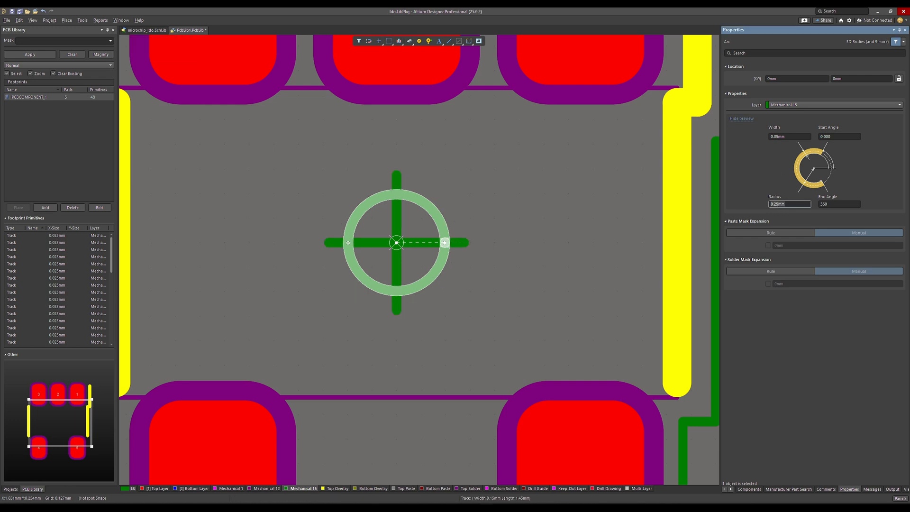
left_click(473, 344)
scroll(473, 341, "down", 5, "ctrl")
scroll(447, 269, "up", 2, "ctrl")
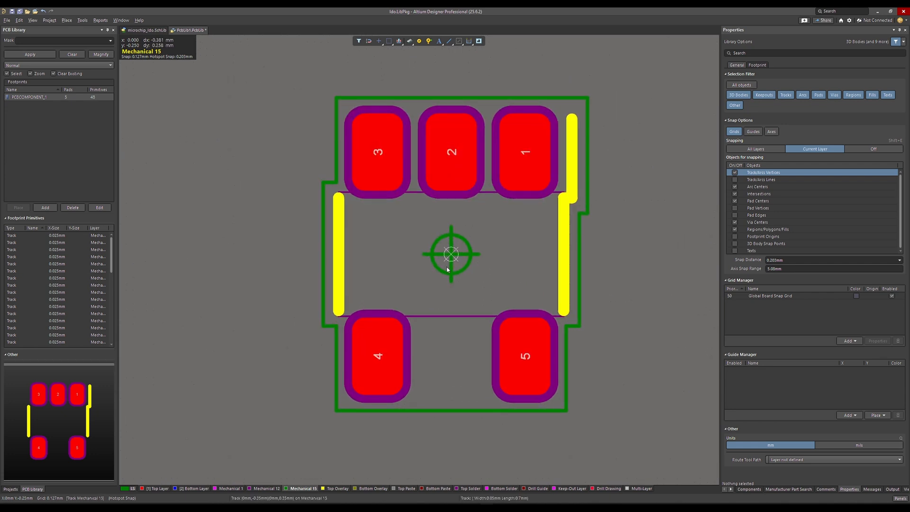
scroll(447, 269, "up", 3, "ctrl")
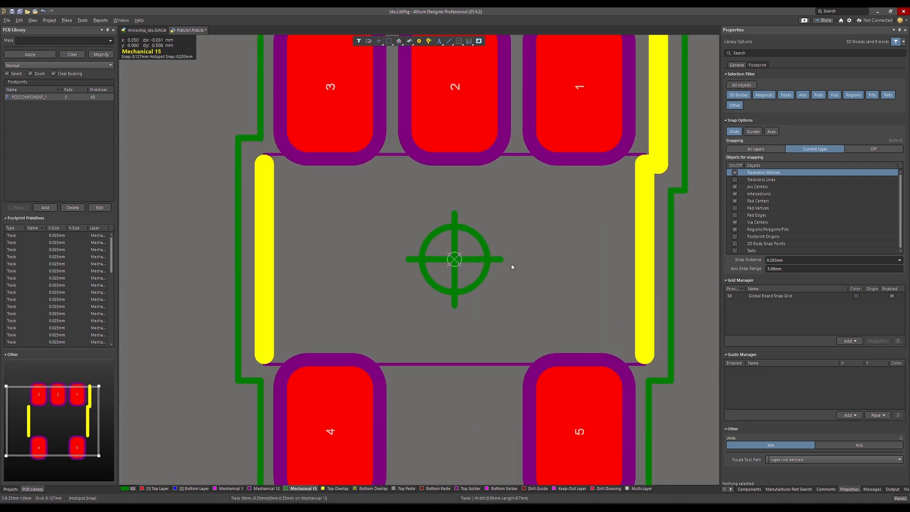
scroll(512, 267, "down", 3, "ctrl")
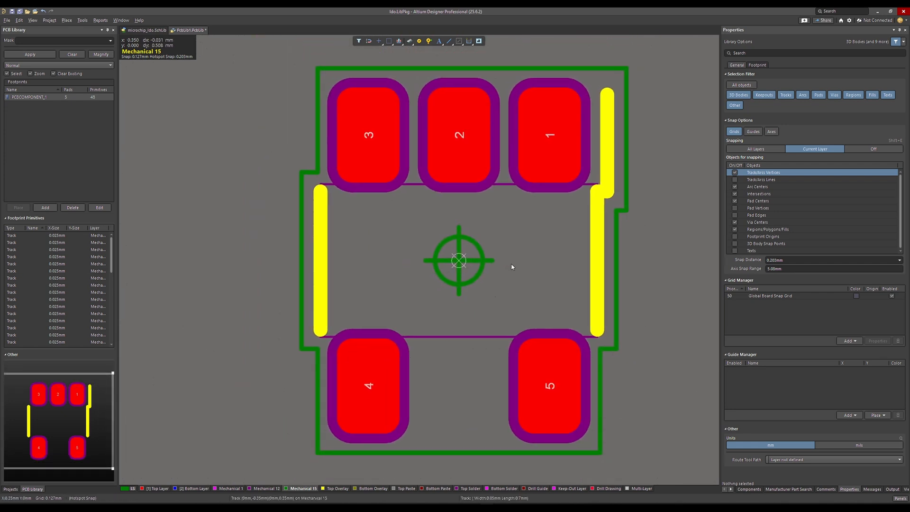
scroll(511, 267, "up", 2, "ctrl")
scroll(511, 267, "down", 2, "ctrl")
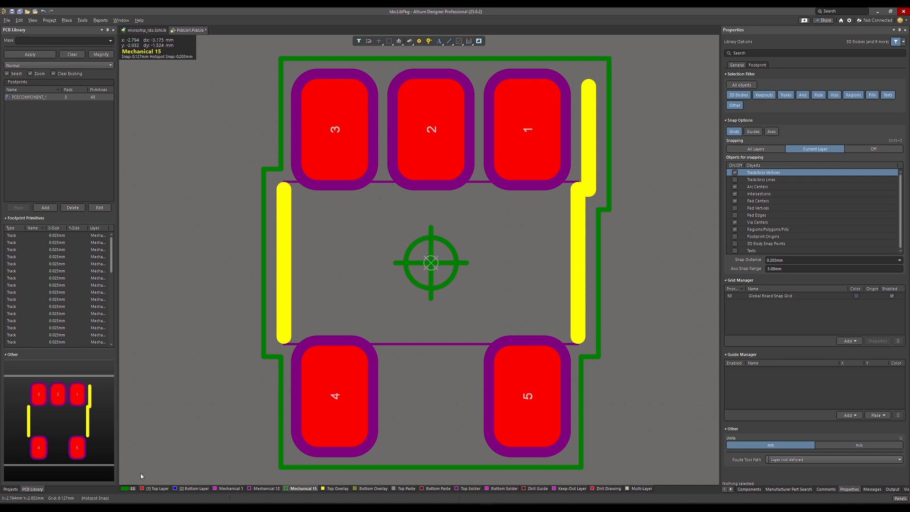
- Add a mechanical layer with layer number 4 and name it Mechanical 15
key("l")
right_click(750, 139)
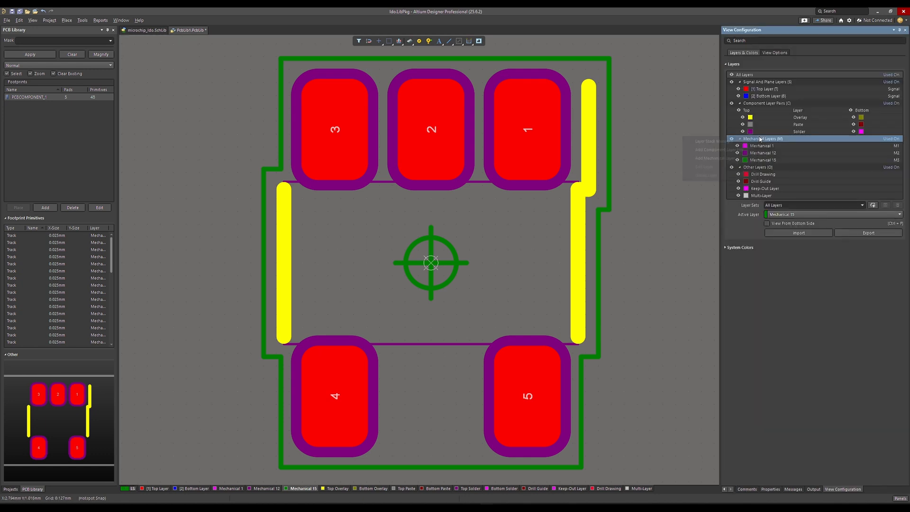
left_click(725, 157)
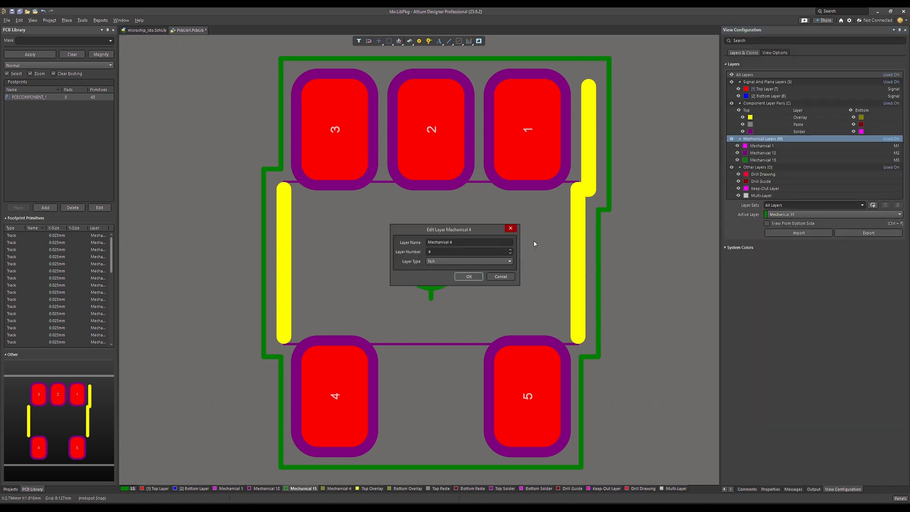
double_click(458, 242)
left_click(458, 243)
left_click(469, 276)
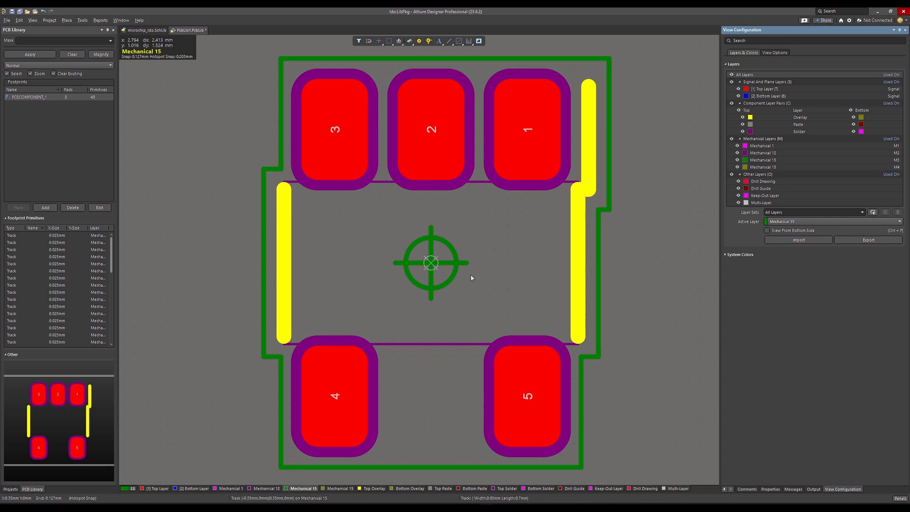
- Rename mechanical layer number 4 as Mechanical 16
left_click(765, 167)
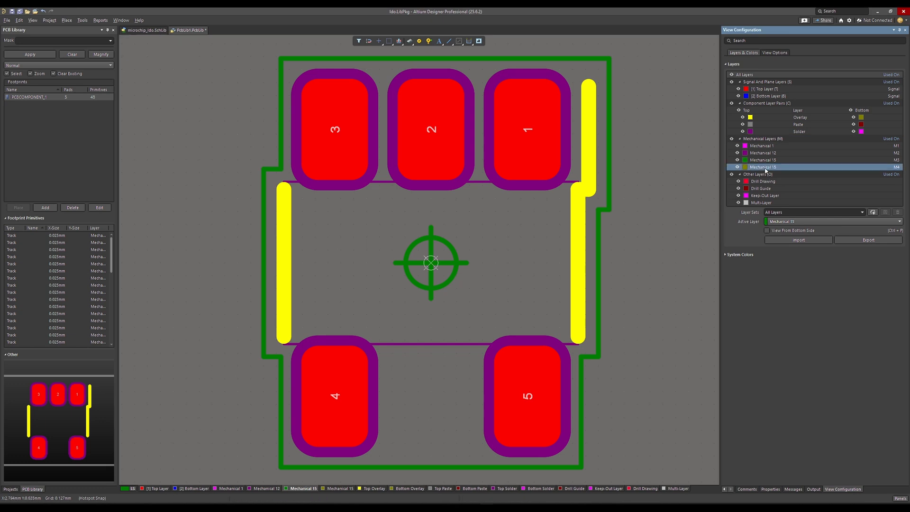
right_click(765, 169)
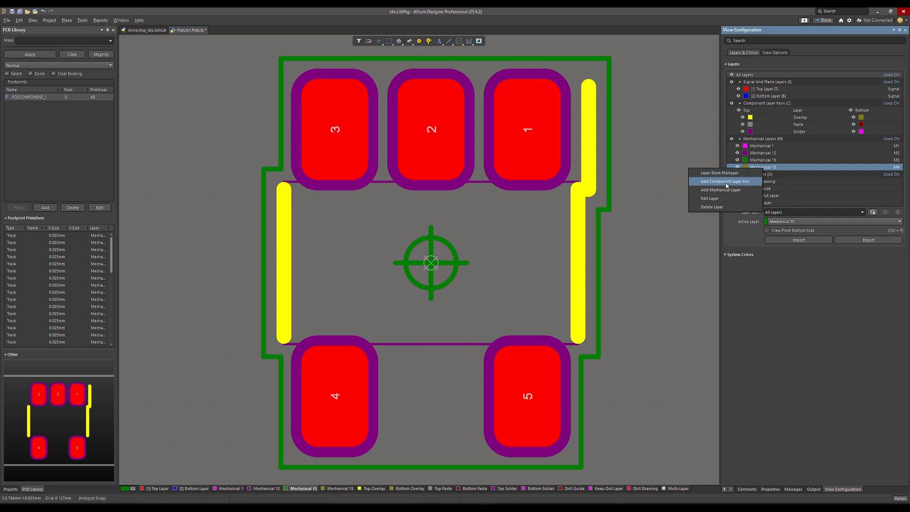
left_click(709, 198)
left_click(462, 242)
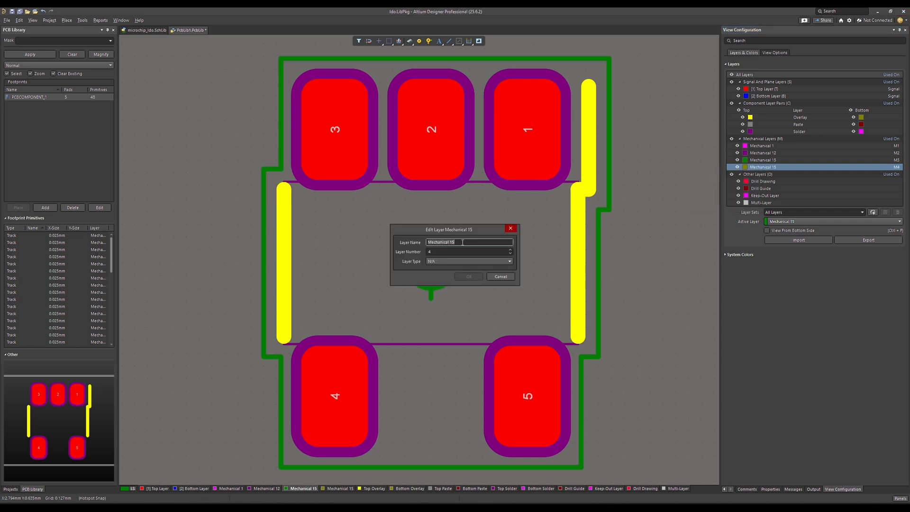
key("BackSpace")
left_click(467, 275)
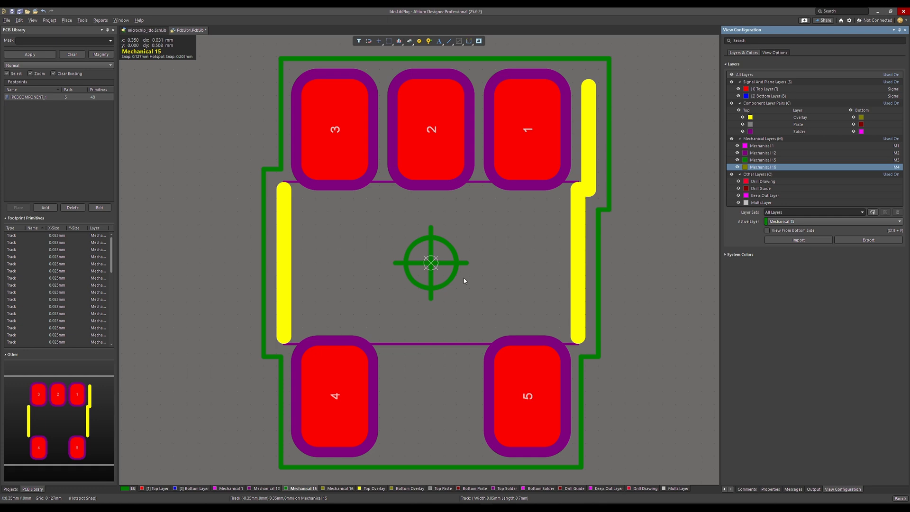
left_click(488, 285)
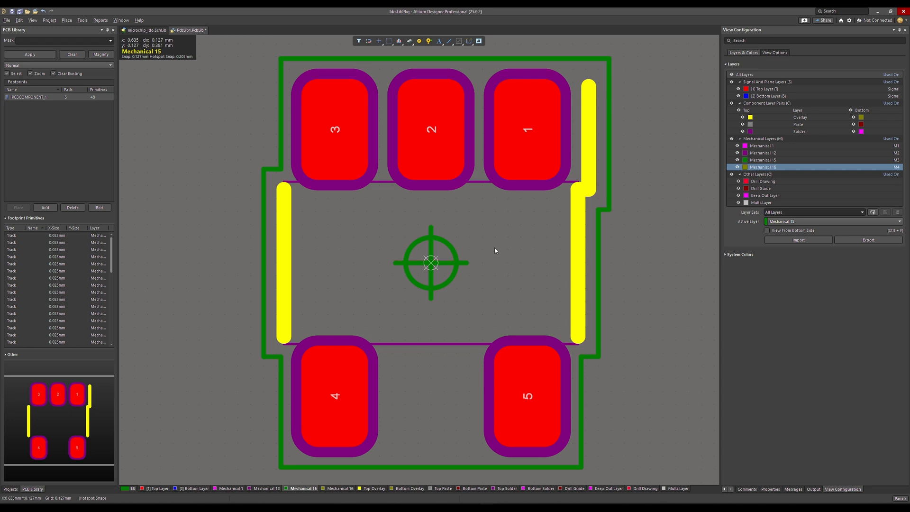
- Start a .Designator text string on the Mechanical 16 layer with a text height of 1.2 mm
left_click(439, 41)
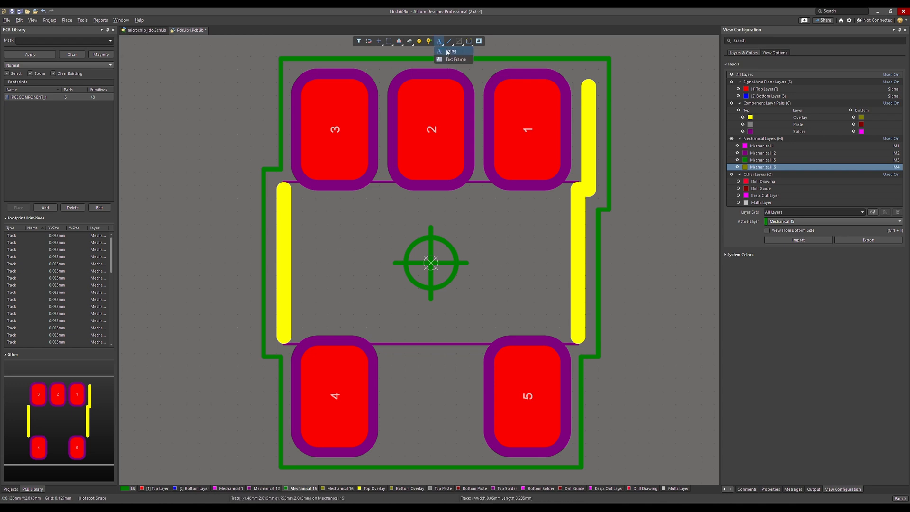
scroll(435, 294, "down", 2, "ctrl")
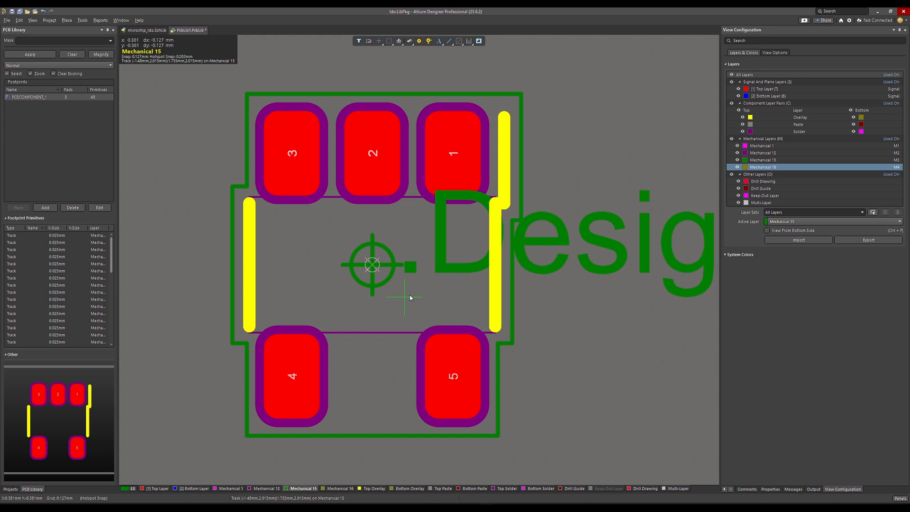
key("Tab")
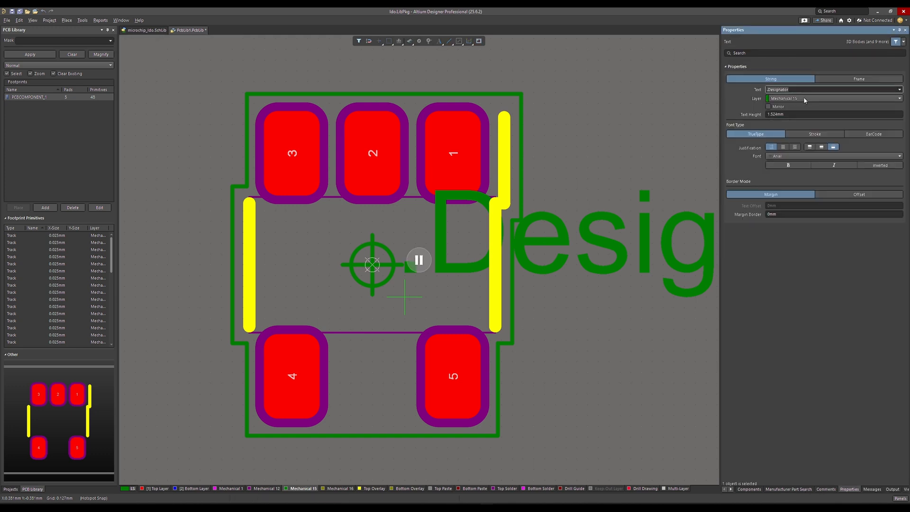
left_click(804, 100)
left_click(791, 114)
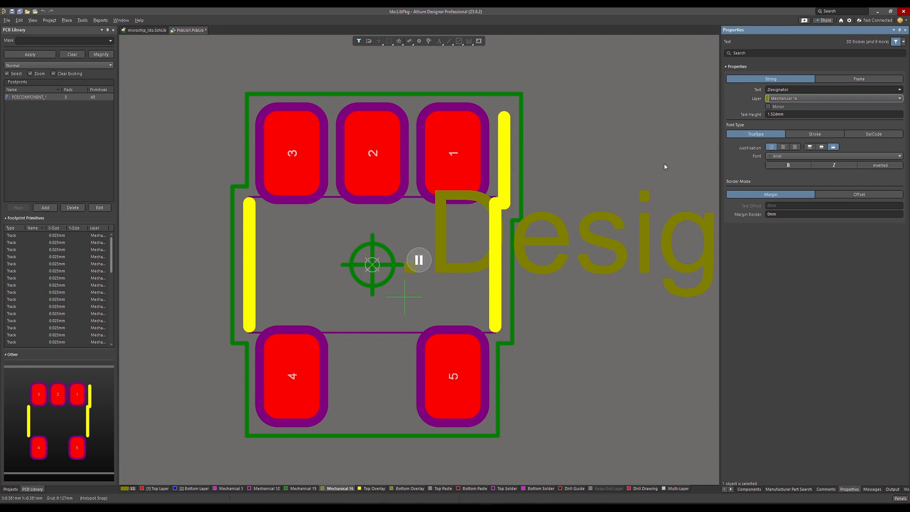
left_click(802, 114)
type("1")
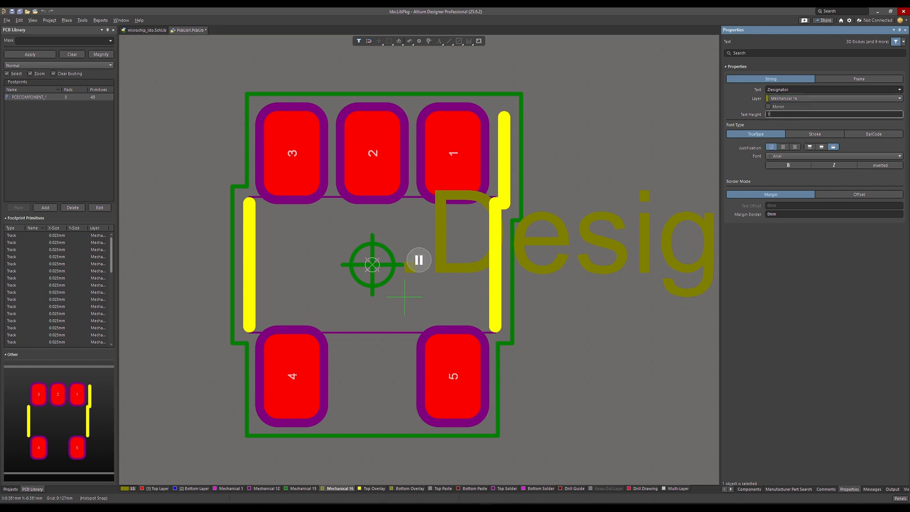
type(".2")
key("Return")
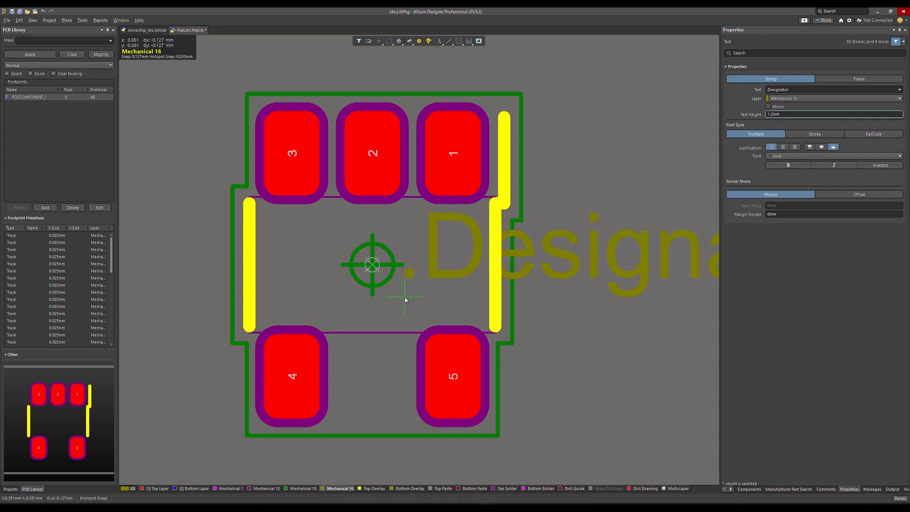
- Place the .Designator string at the footprint origin and end string placement
left_click_drag(405, 299, 377, 268)
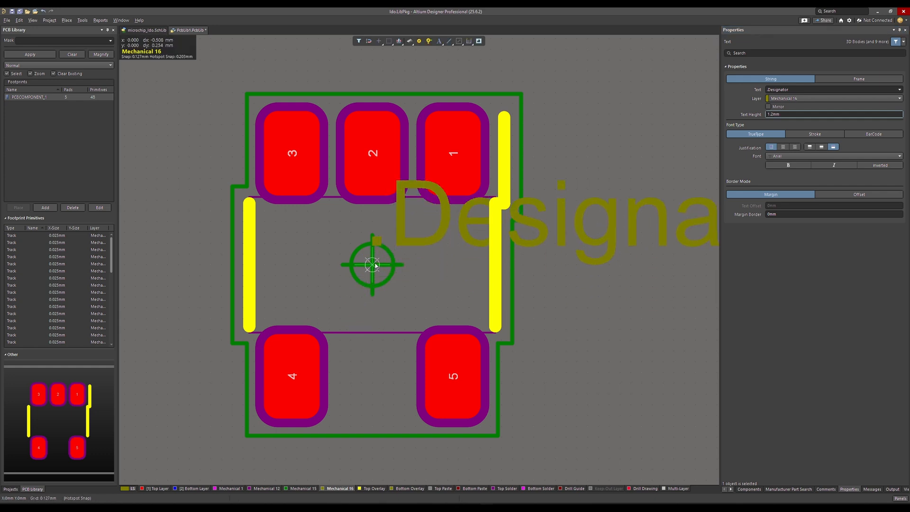
left_click(375, 266)
right_click(370, 308)
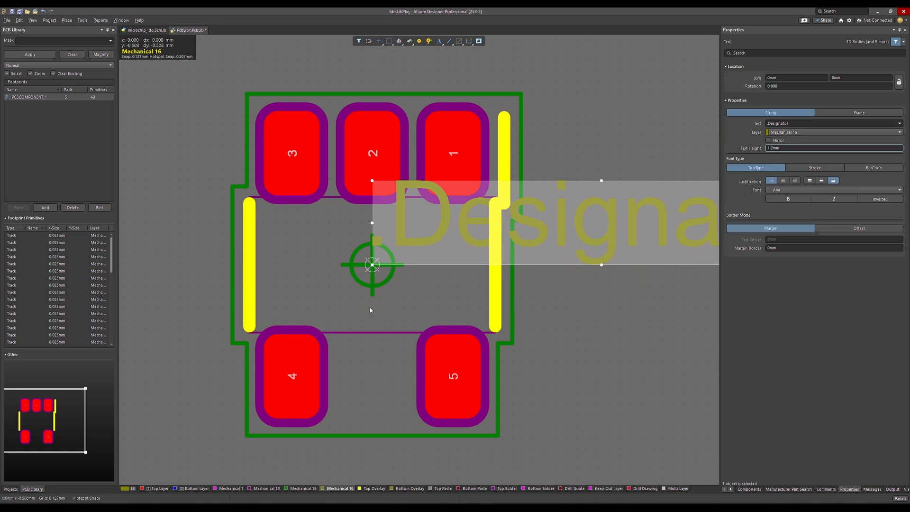
left_click(367, 318)
scroll(366, 317, "down", 2, "ctrl")
scroll(367, 319, "up", 6, "ctrl")
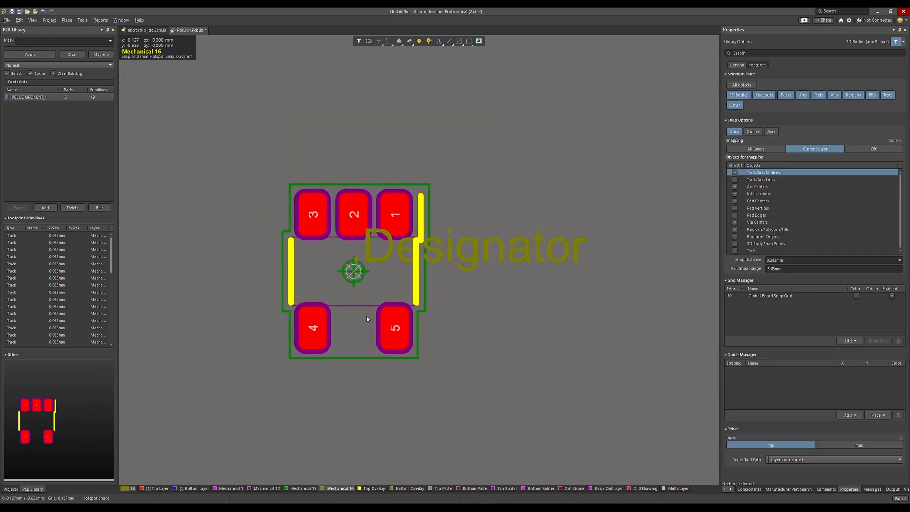
right_click_drag(350, 331, 335, 337)
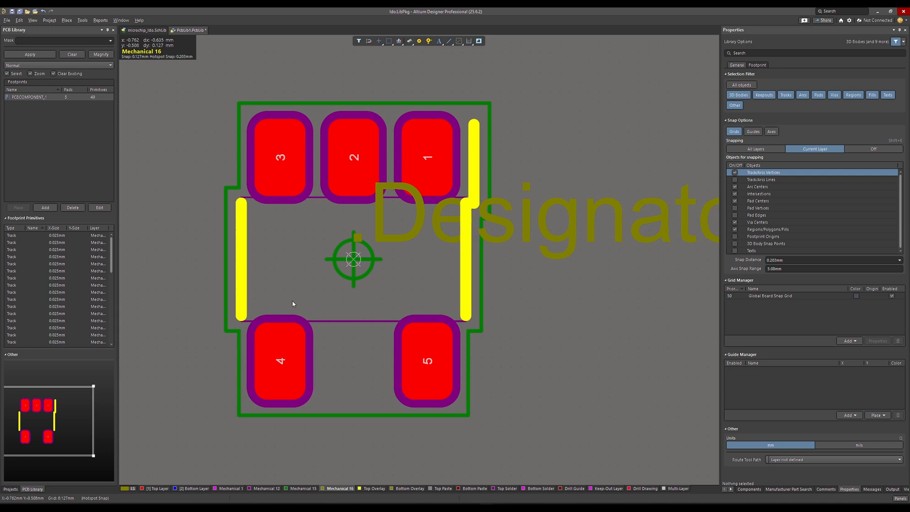
- Change the Mechanical 16 layer's colour to black and deselect the .Designator string
scroll(292, 304, "right", 2, "shift")
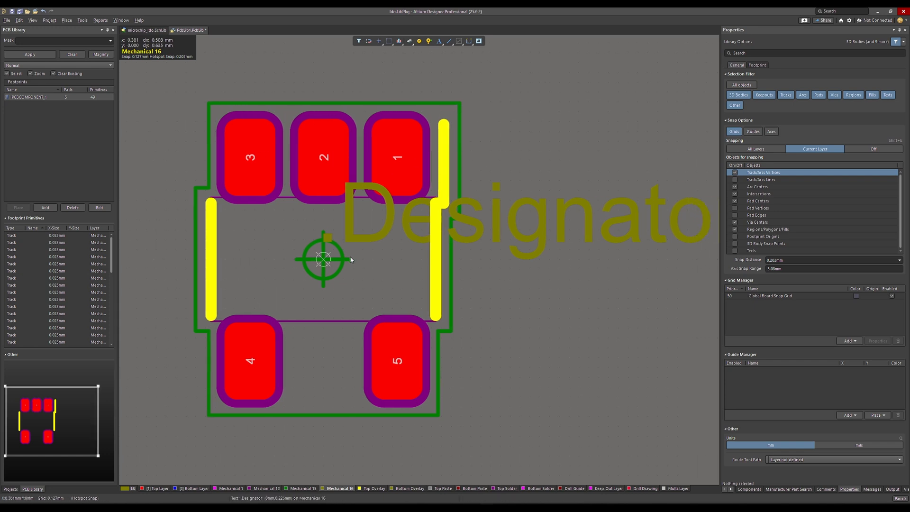
left_click(362, 237)
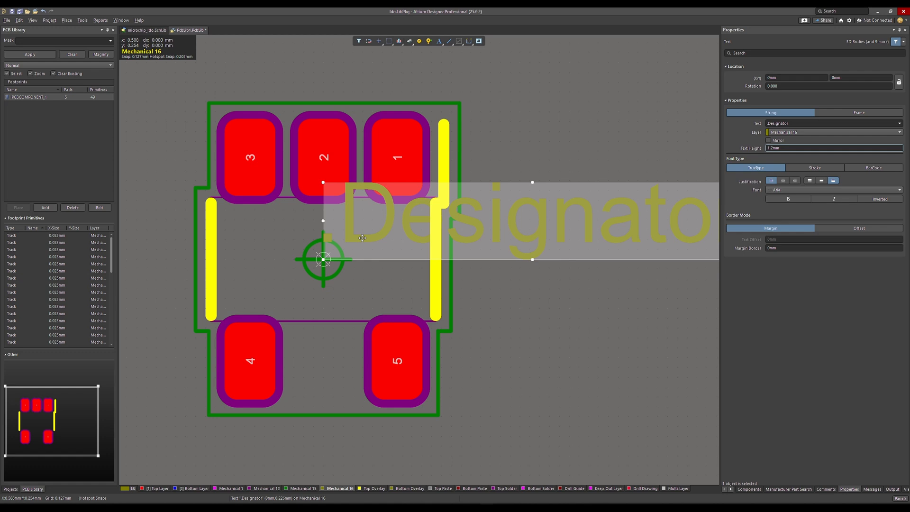
left_click(124, 489)
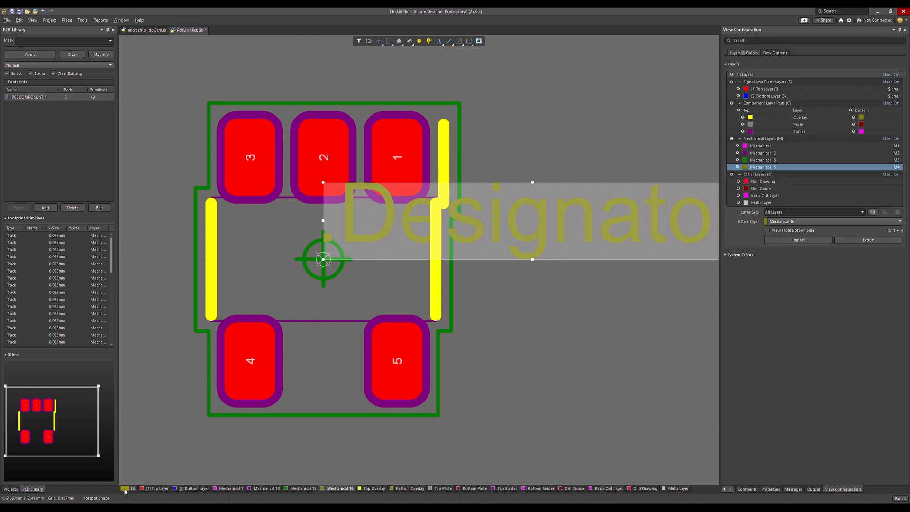
double_click(766, 168)
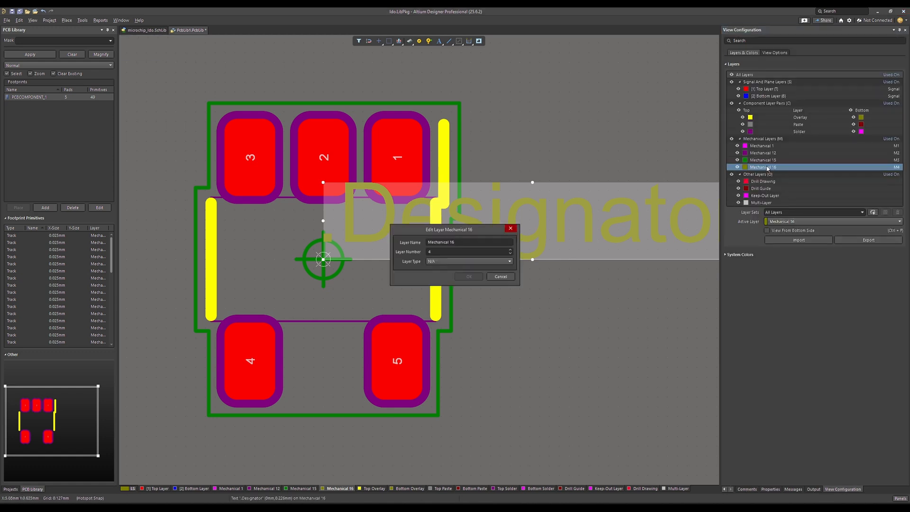
left_click(500, 276)
left_click(744, 168)
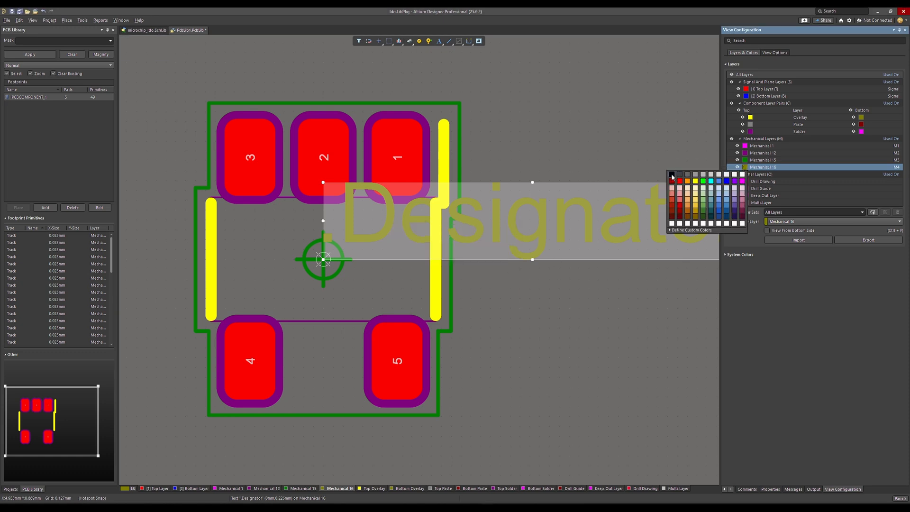
left_click(672, 175)
left_click(568, 326)
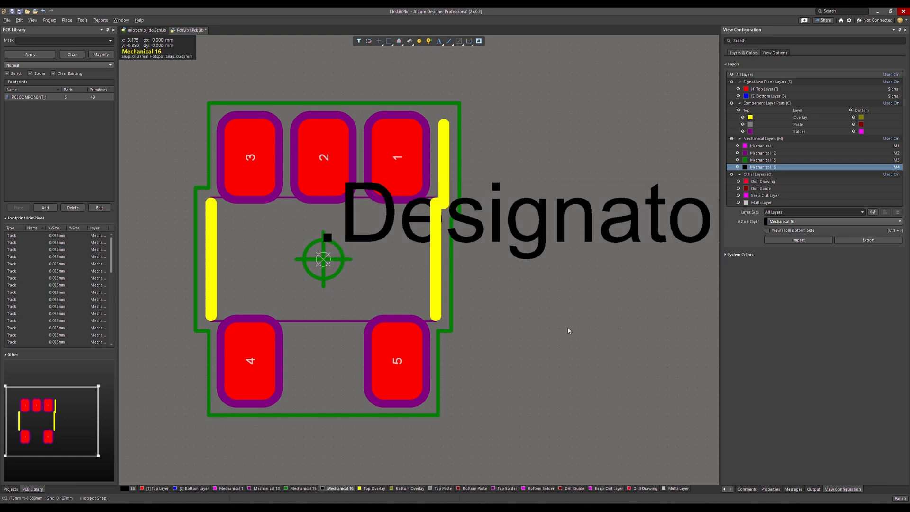
- Add a mechanical layer named Mechanical 13 with layer number 5 and layer type N/A
scroll(567, 328, "down", 4, "ctrl")
scroll(564, 322, "up", 4, "ctrl")
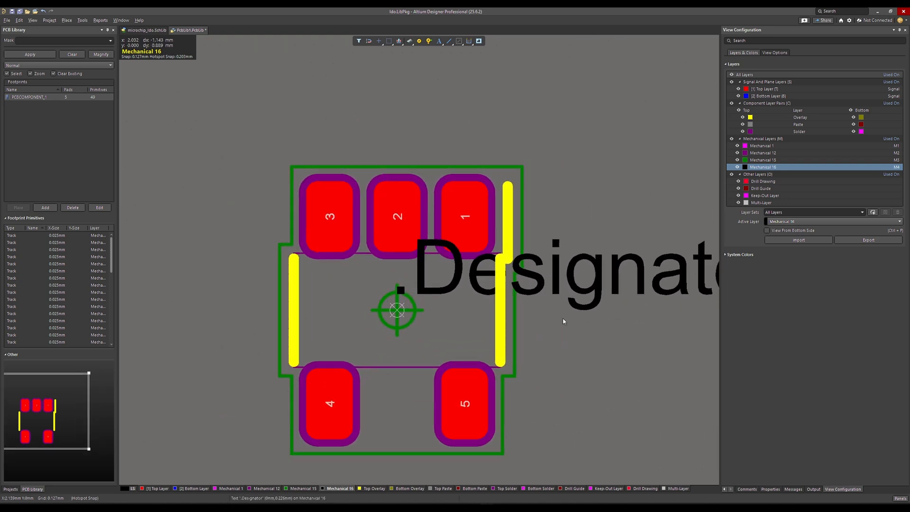
scroll(564, 322, "down", 1, "ctrl")
scroll(563, 321, "up", 2, "ctrl")
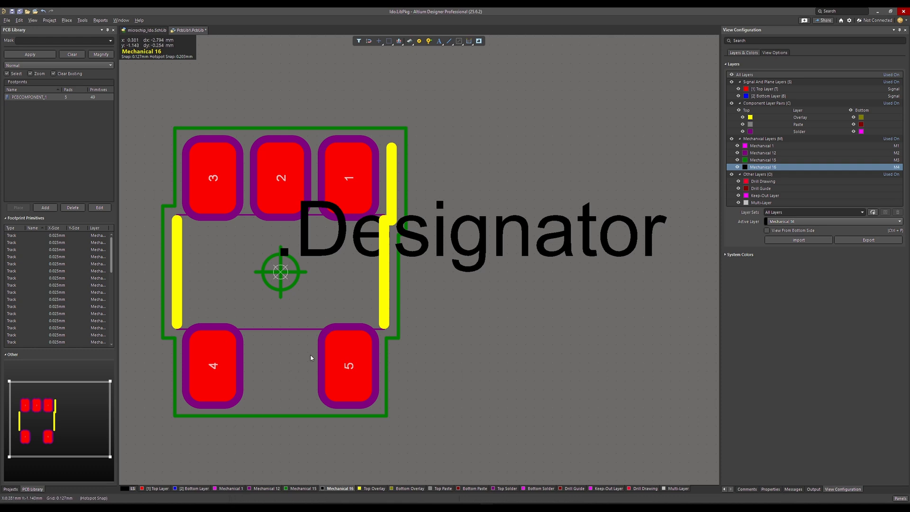
right_click(777, 139)
left_click(737, 157)
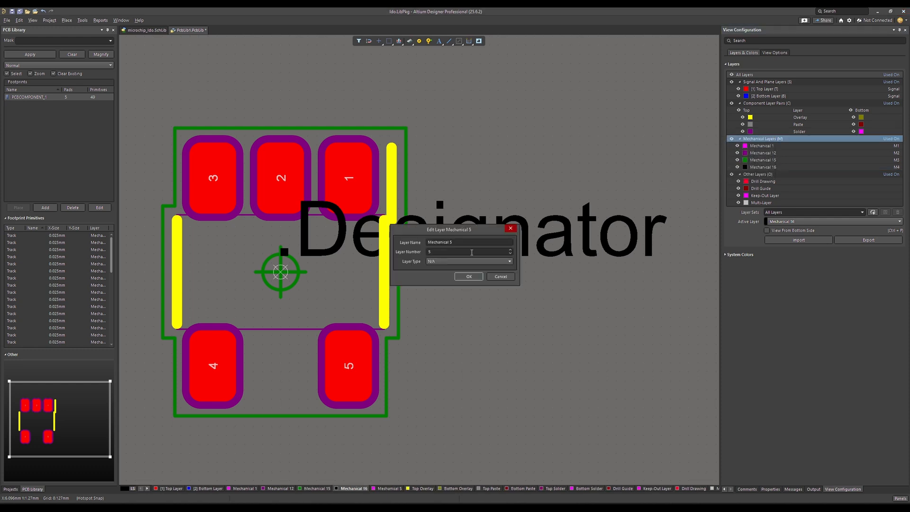
triple_click(455, 242)
left_click(455, 242)
left_click(449, 262)
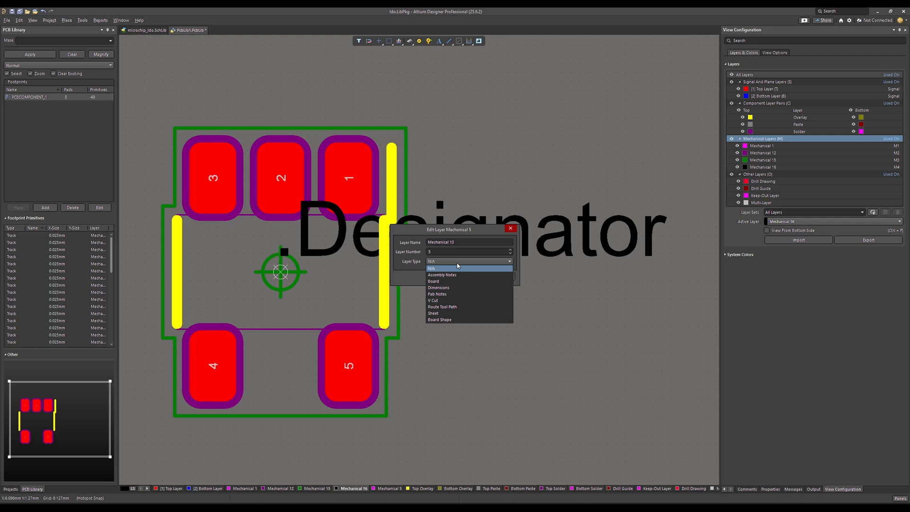
left_click(457, 268)
left_click(456, 277)
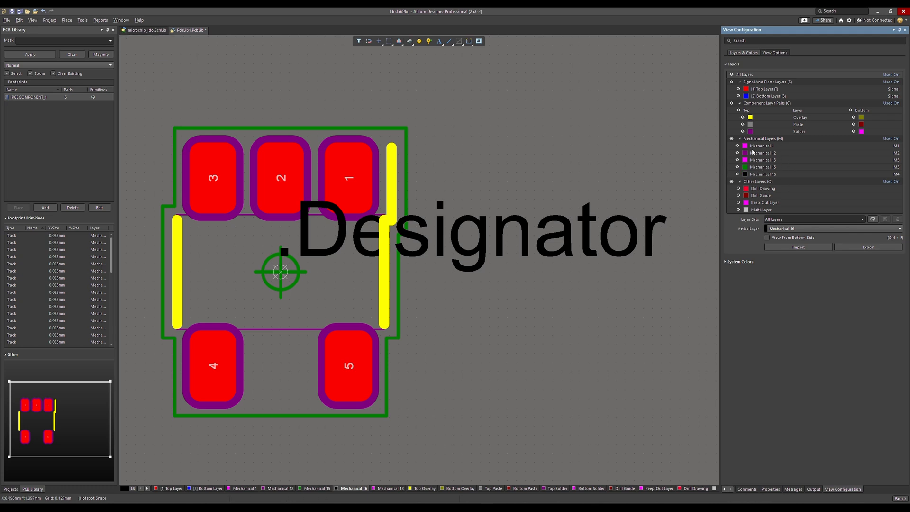
- Make Mechanical 13 the active layer and start placing a 3D body
left_click(757, 161)
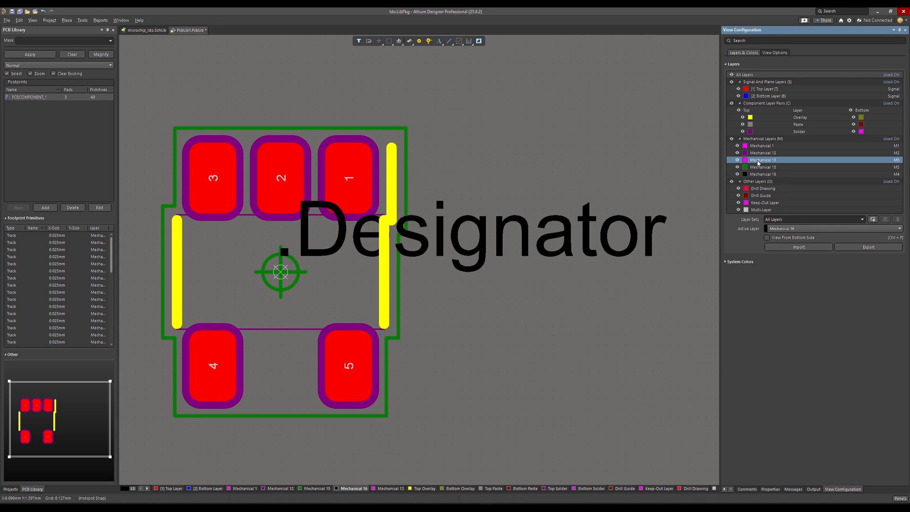
left_click(388, 489)
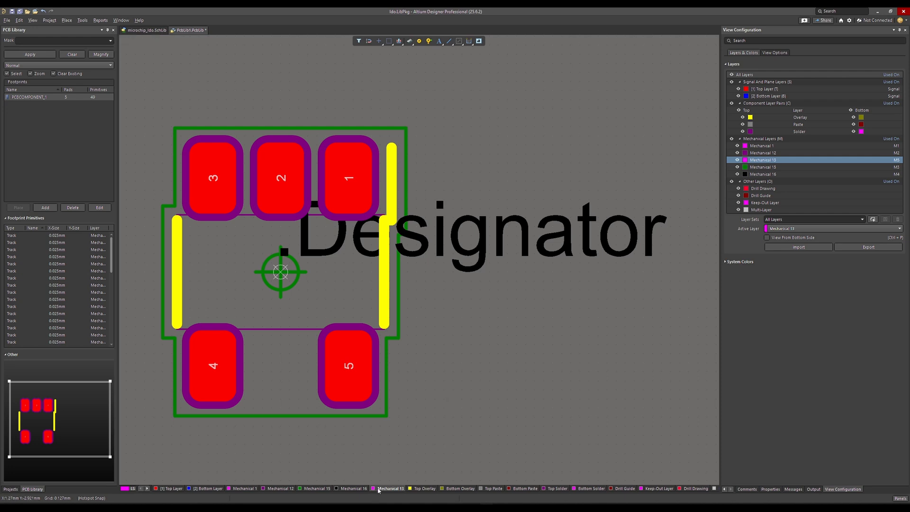
left_click(82, 20)
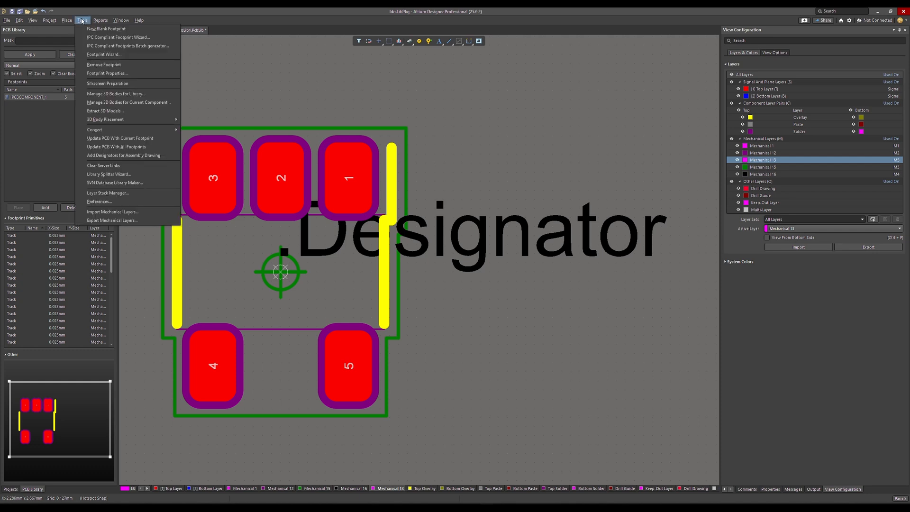
mouse_move(68, 21)
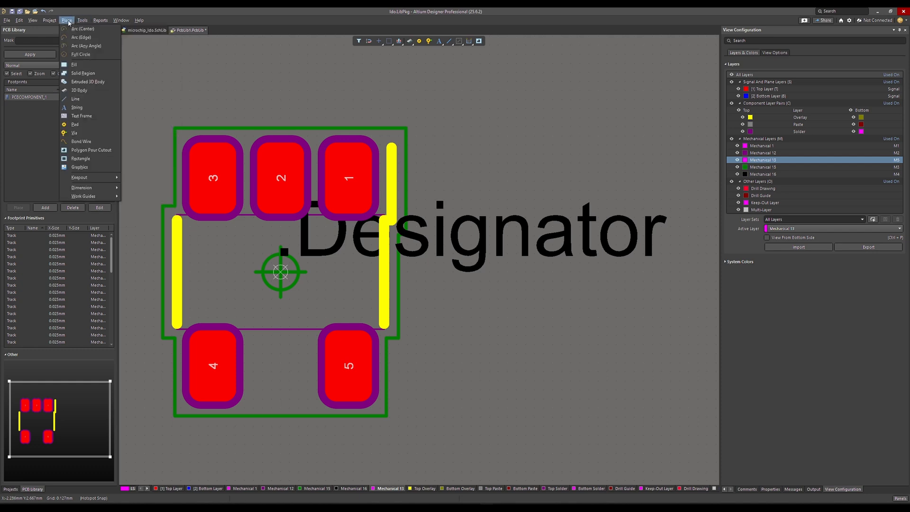
left_click(84, 92)
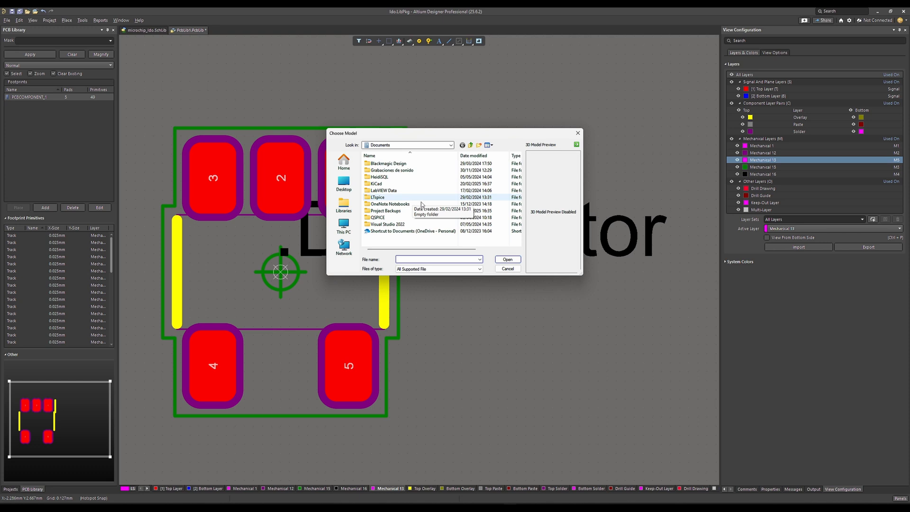
- Load the model TSOT-23-5_D5_MCH.step from the ul_MIC5365-3-3YD5-TR folder in Downloads
left_click(345, 226)
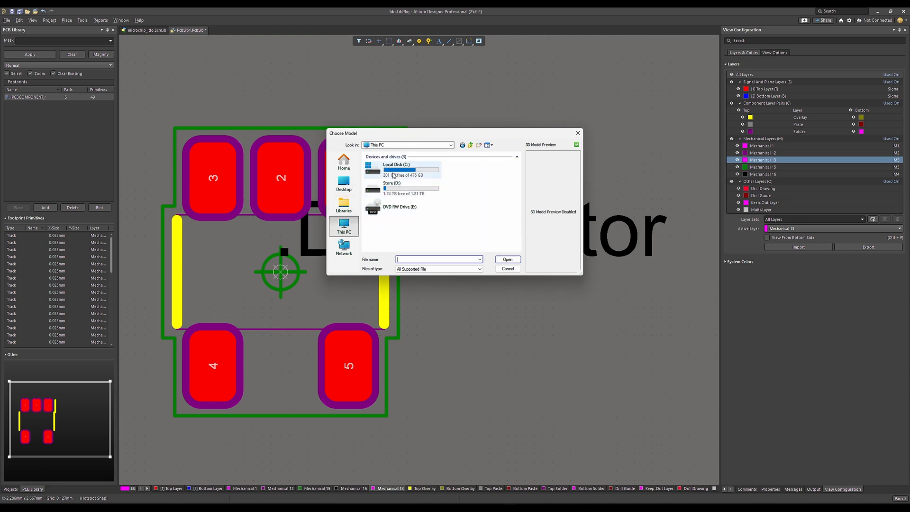
double_click(393, 176)
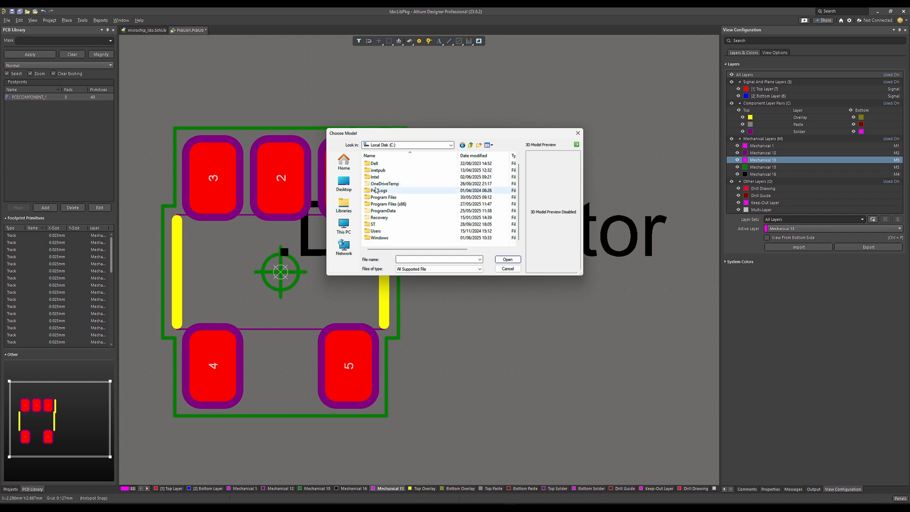
left_click(343, 183)
double_click(402, 175)
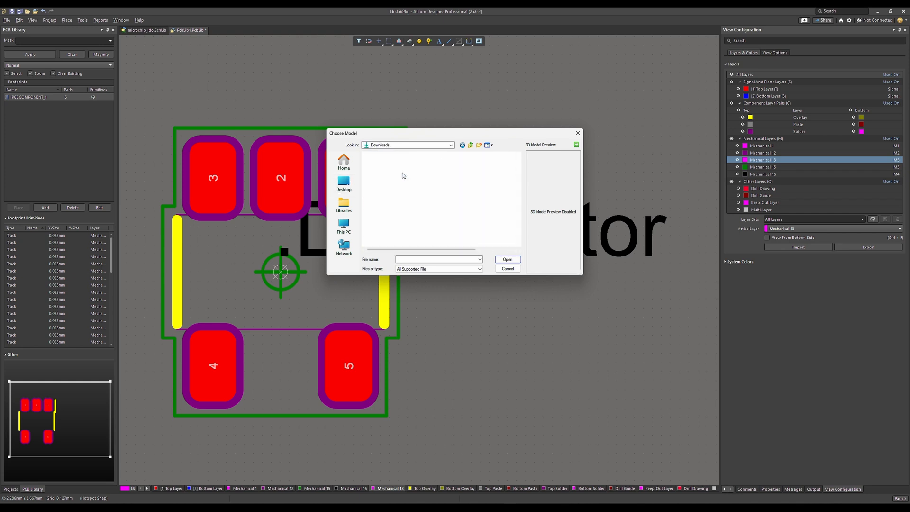
double_click(393, 172)
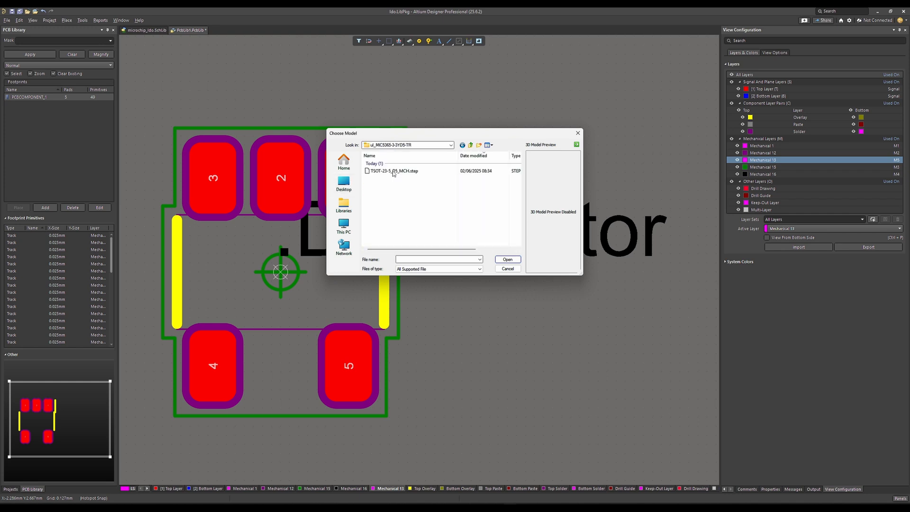
left_click(393, 171)
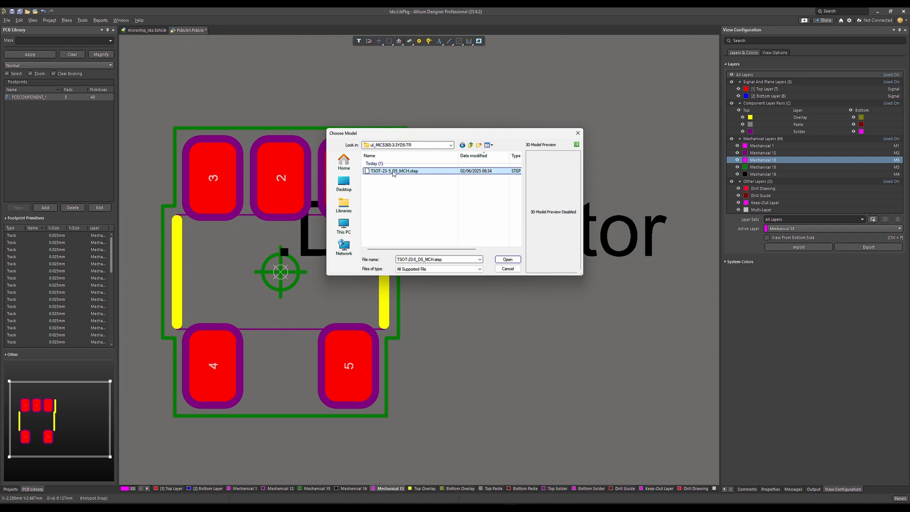
left_click(507, 261)
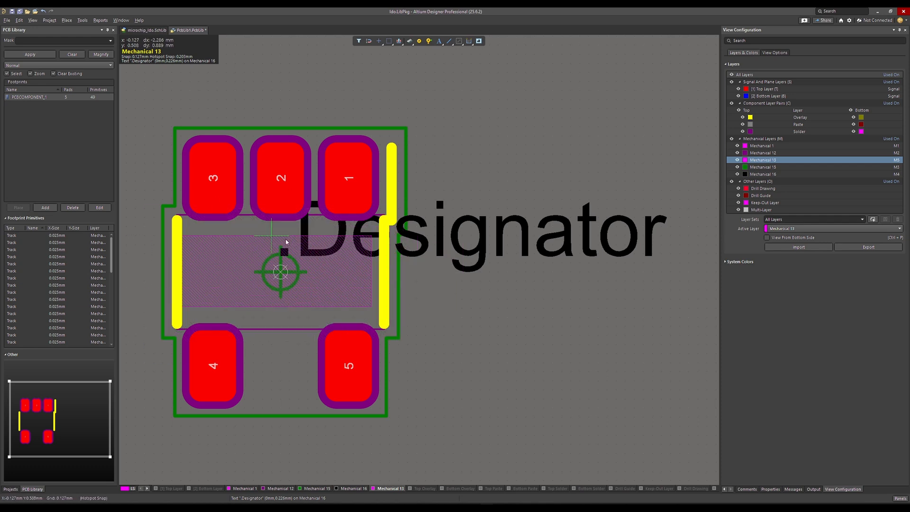
- Set the 3D body's X rotation to 0, place it at the footprint origin and end 3D body placement
left_click(299, 229)
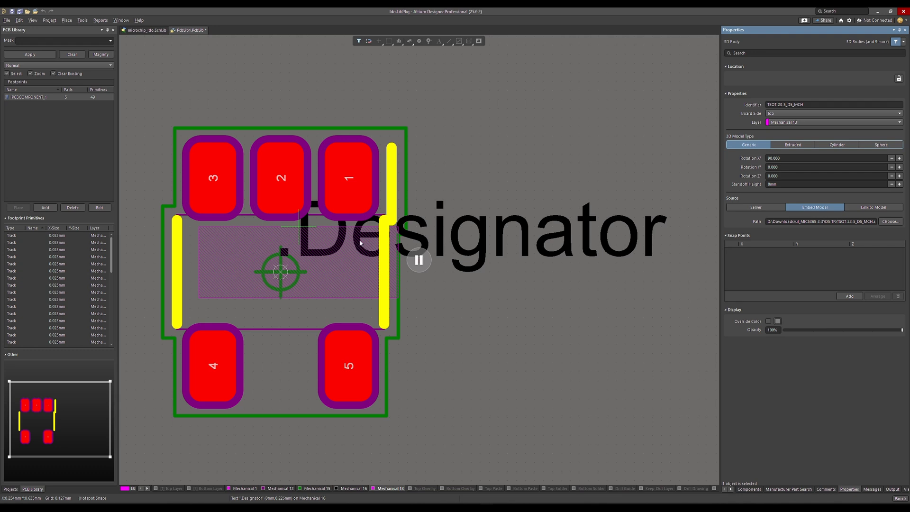
left_click(784, 158)
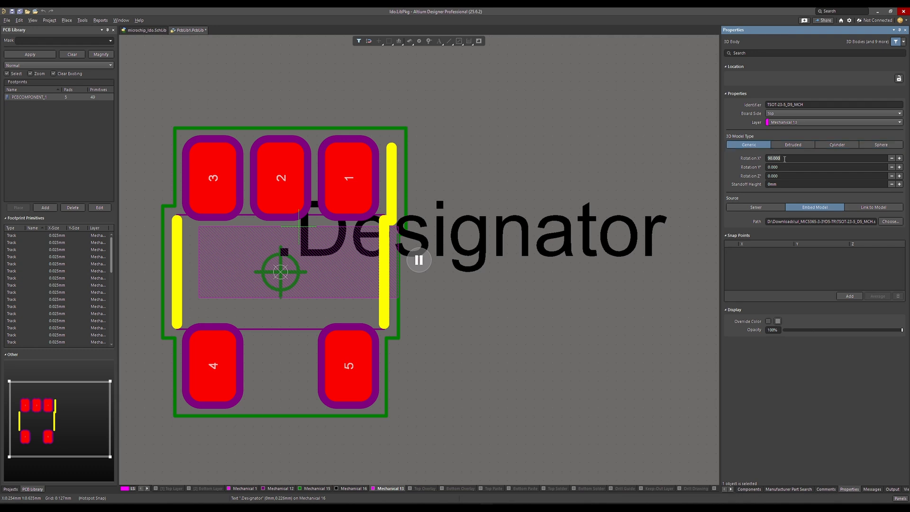
type("0")
key("Return")
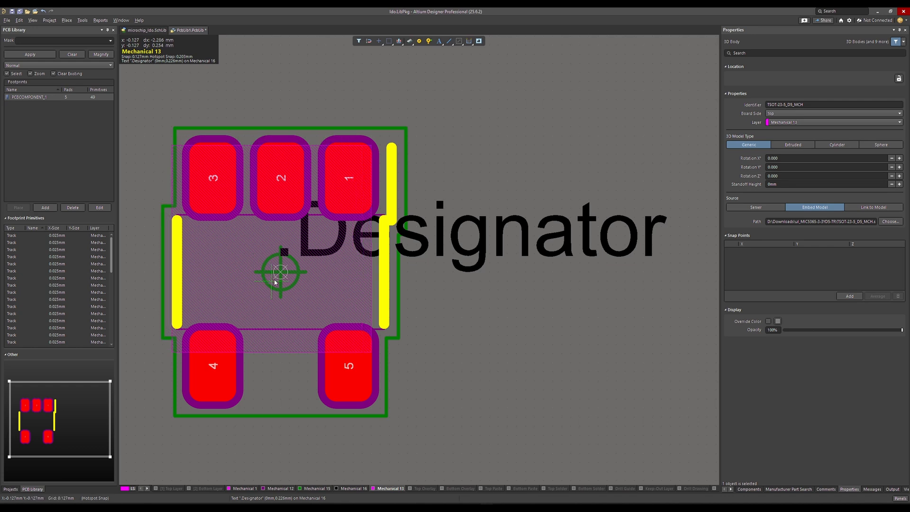
left_click_drag(275, 282, 279, 272)
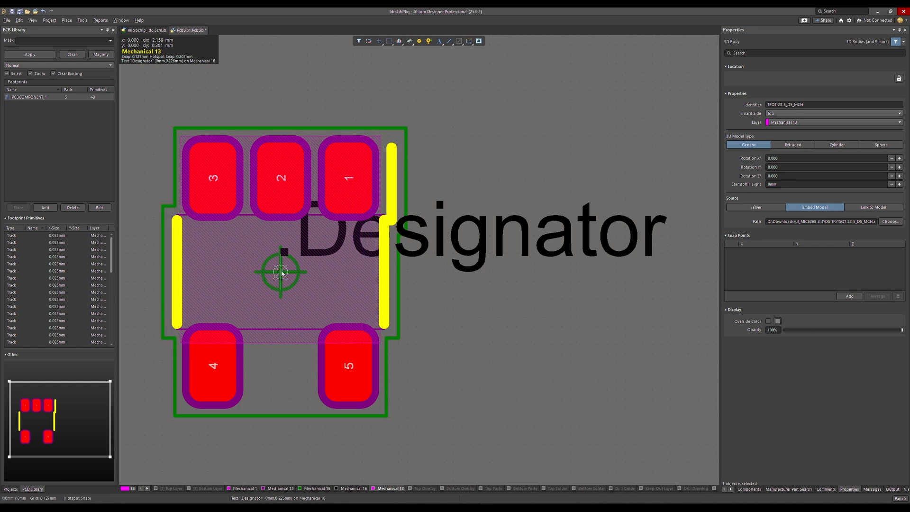
left_click(281, 274)
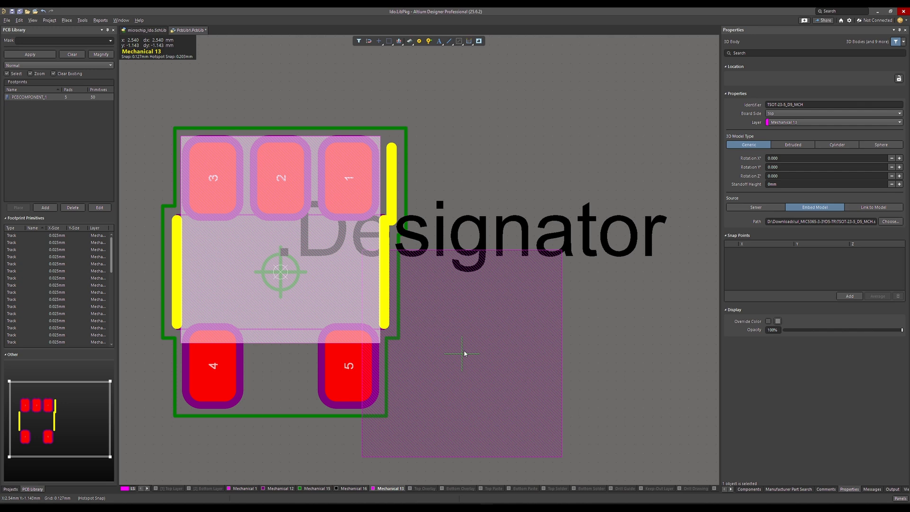
key("Escape")
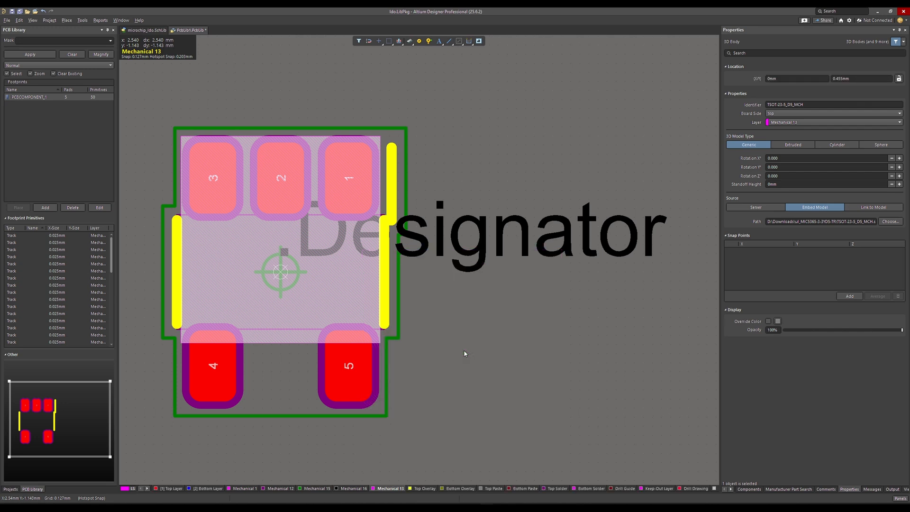
- Switch the footprint to 3D view, enable the display of 3D bodies and inspect the chip model against the pads
scroll(464, 353, "left", 2, "shift")
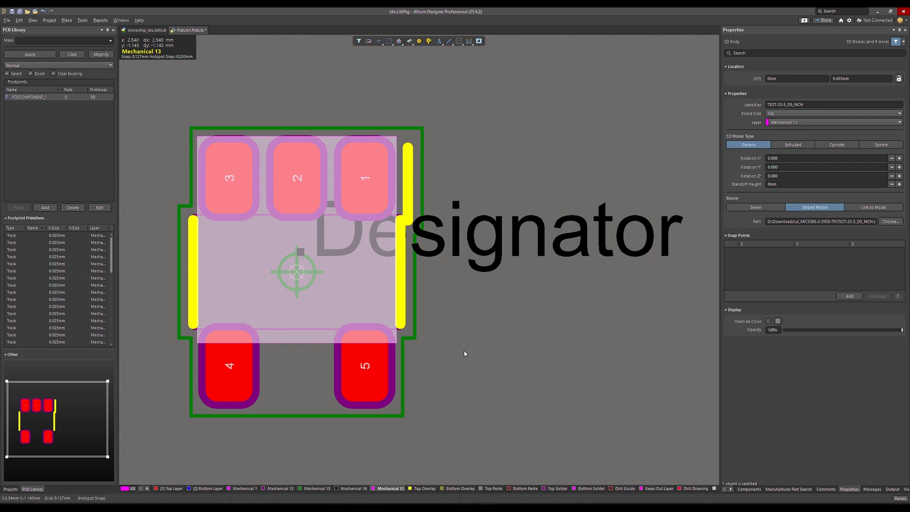
key("3")
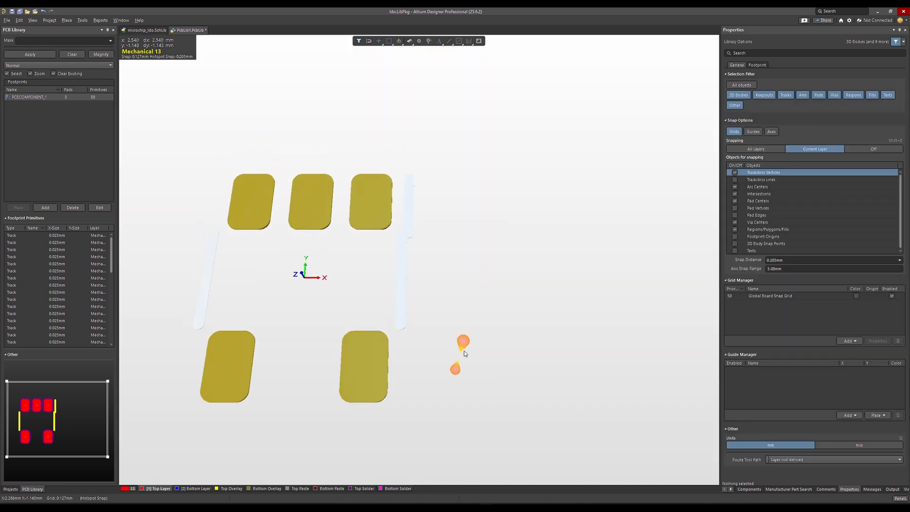
right_click_drag(464, 353, 464, 353, "shift")
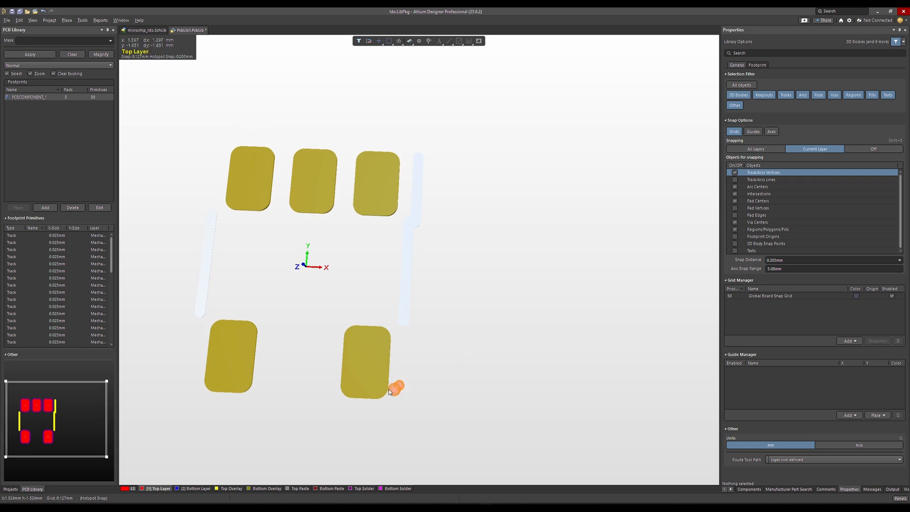
left_click(126, 490)
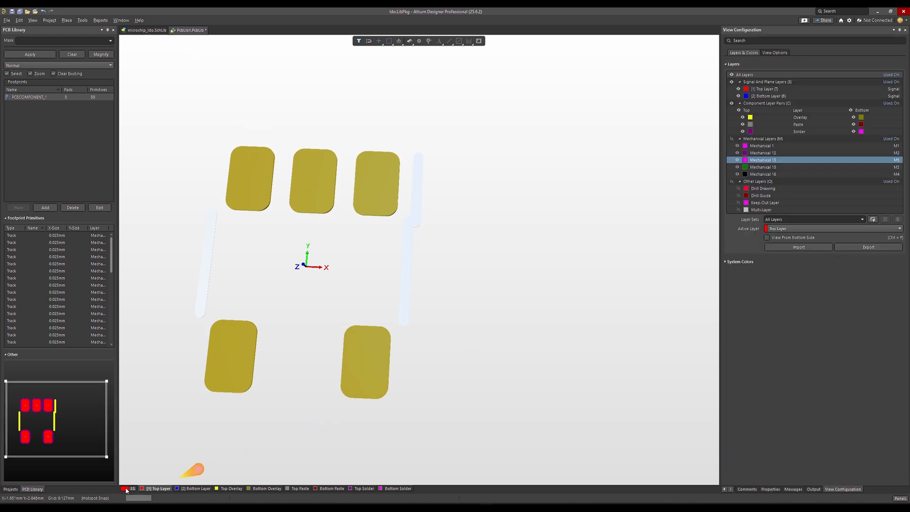
left_click(780, 53)
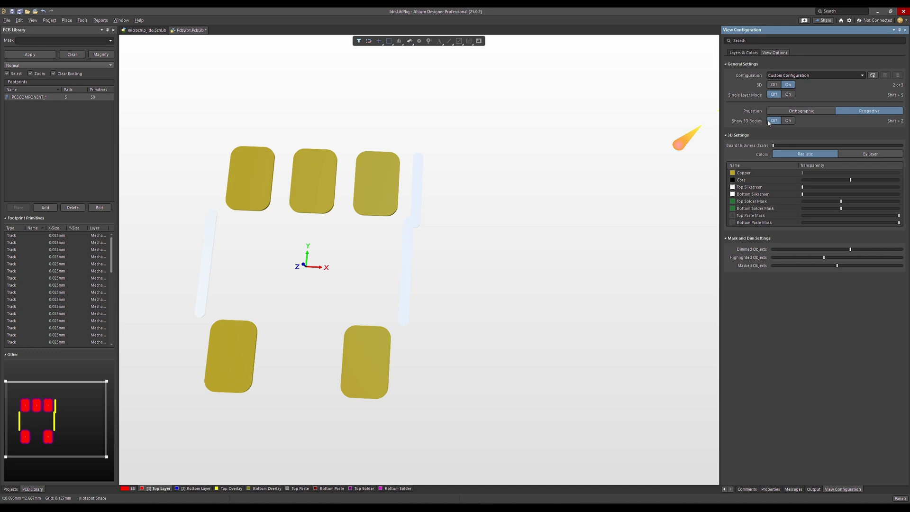
left_click(787, 121)
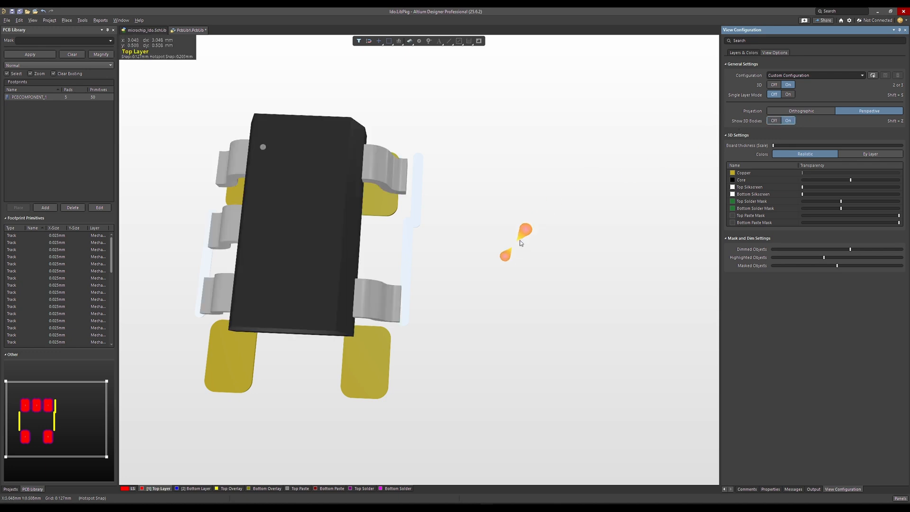
right_click_drag(519, 243, 438, 250, "shift")
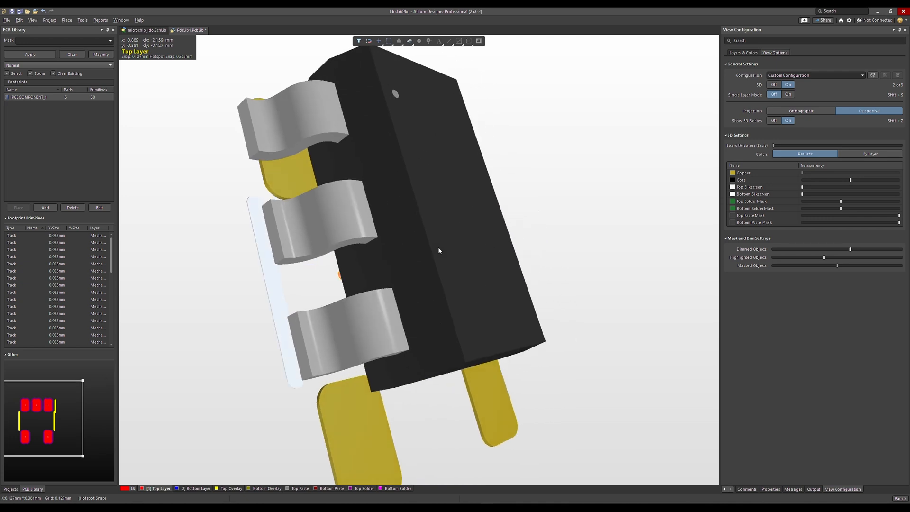
- View the footprint from above and select the chip's 3D body for editing
key("0")
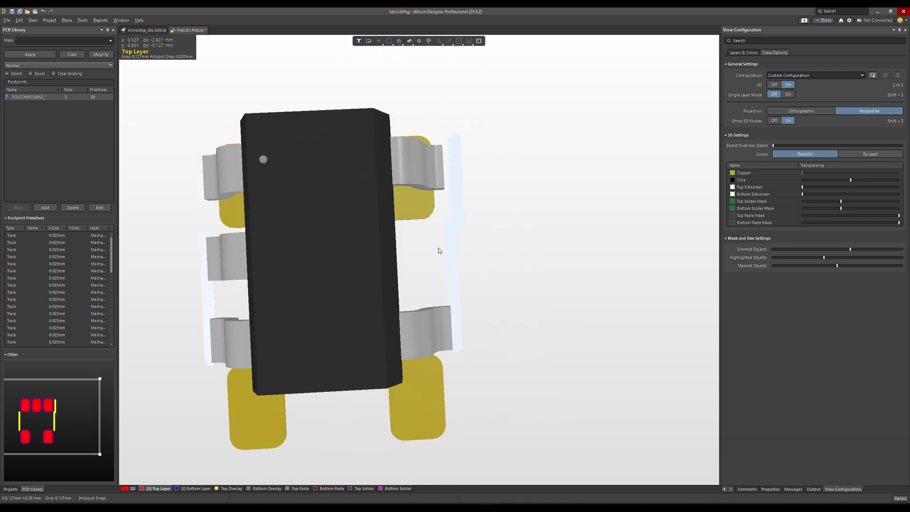
left_click(370, 246)
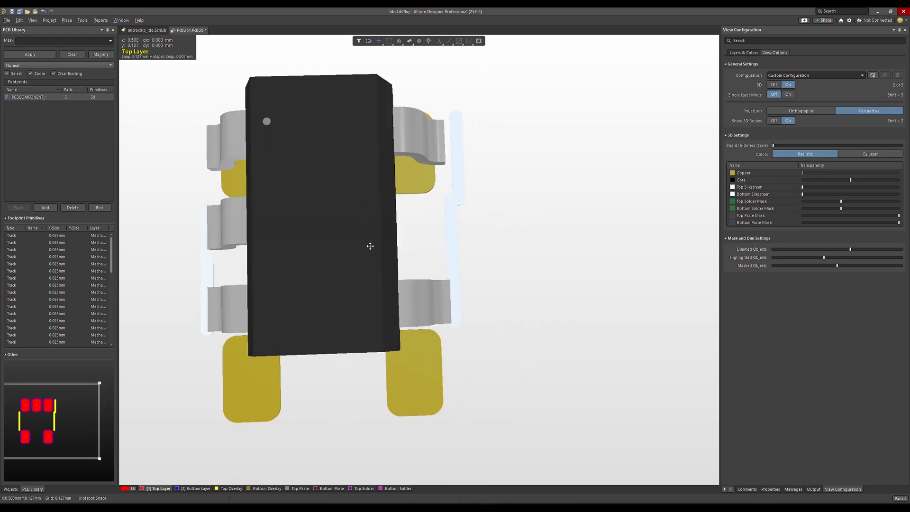
left_click(370, 246)
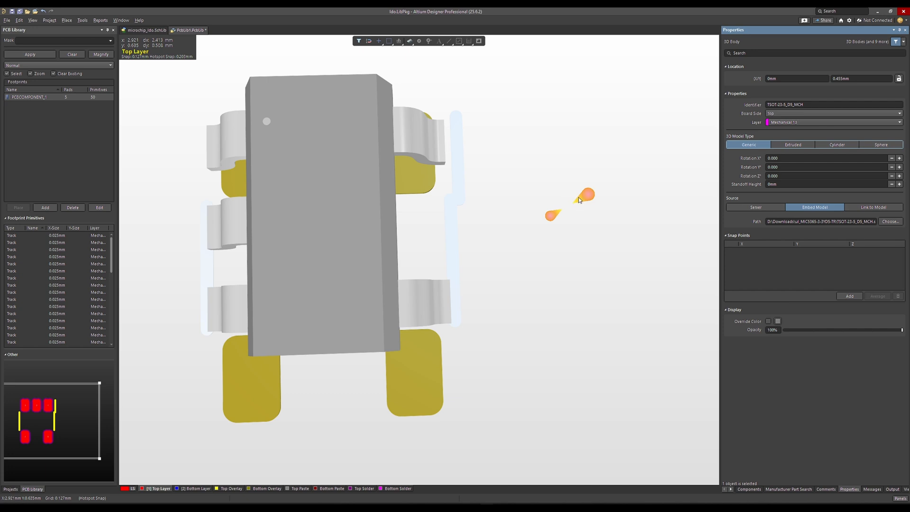
- Try a 90 degree rotation of the 3D body about X and about Y, resetting each to 0
left_click(785, 166)
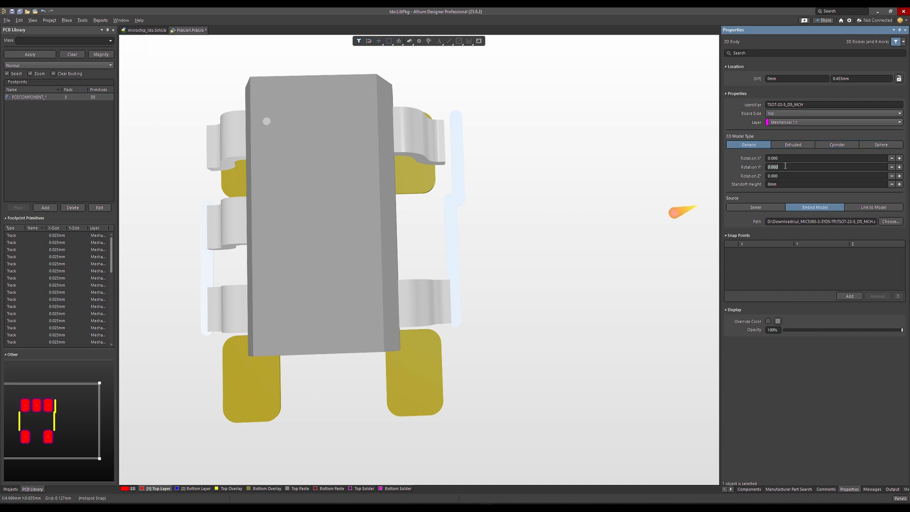
left_click(785, 158)
type("90")
key("Return")
type("0")
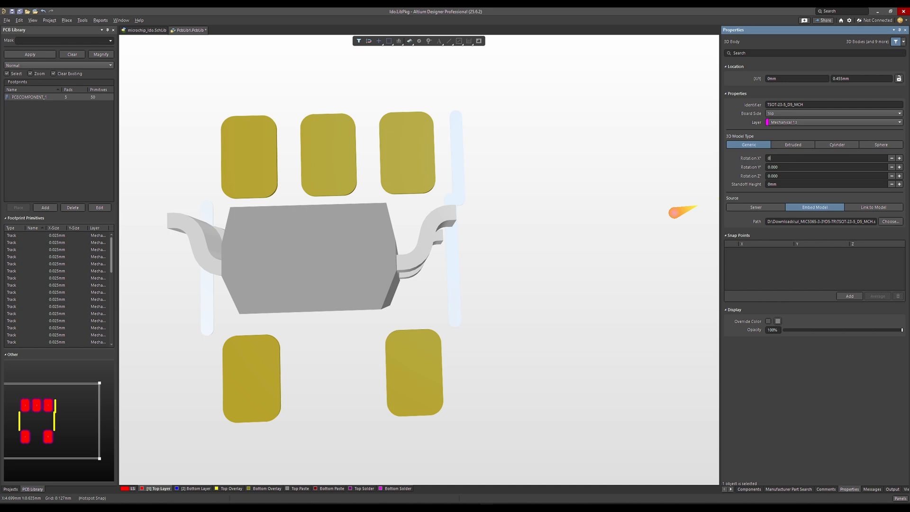
key("Return")
left_click(780, 168)
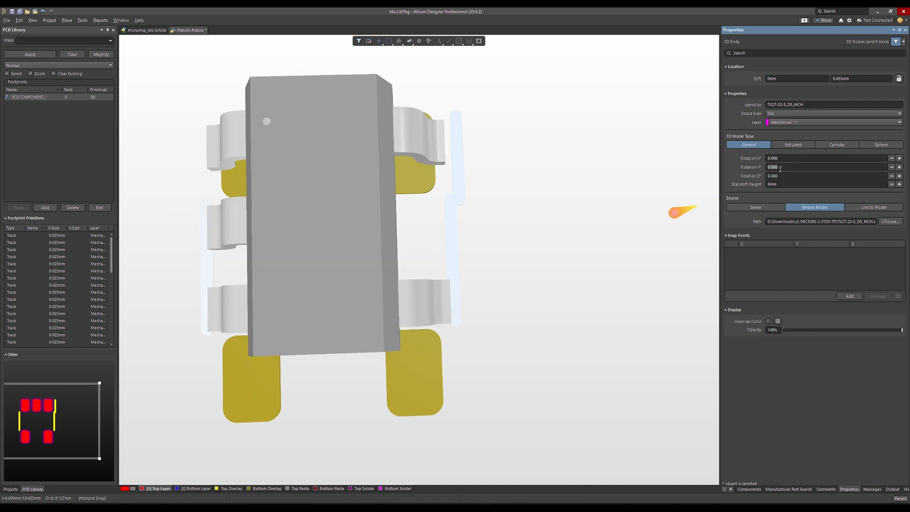
type("90")
key("Return")
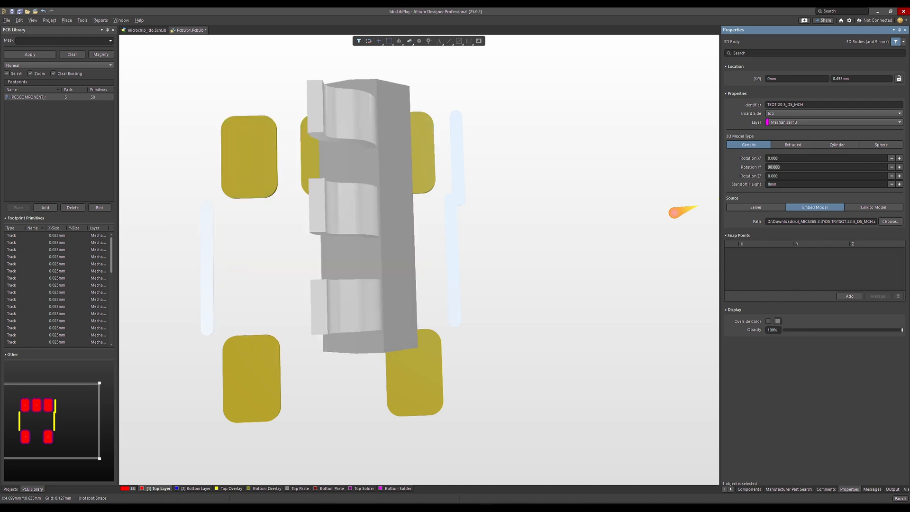
type("0")
key("Return")
- Try Z rotations of 90 and 180 degrees on the chip's 3D body
left_click(777, 179)
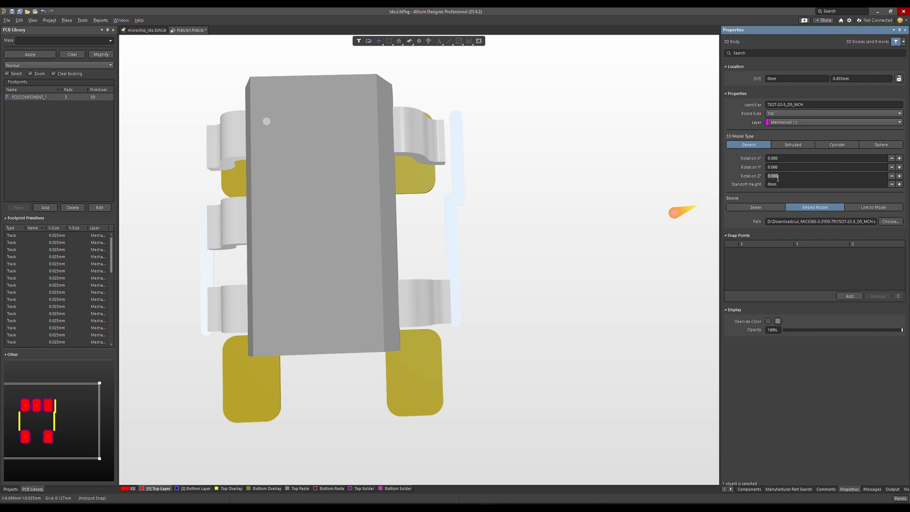
type("90")
key("Return")
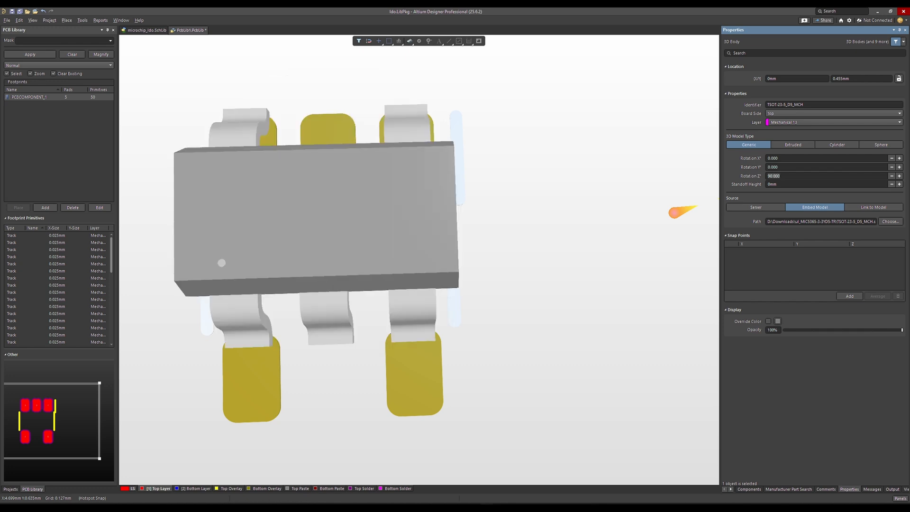
type("180")
key("Return")
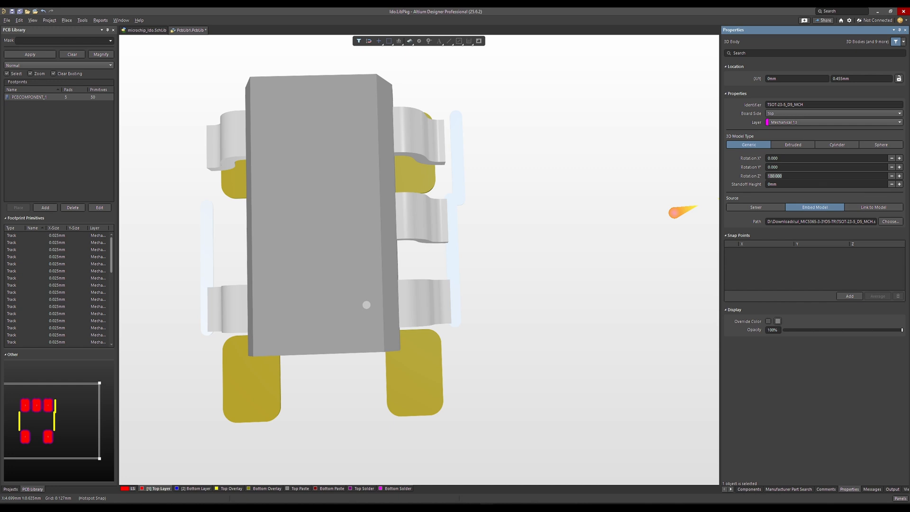
- Set the 3D body's Z rotation to -90 degrees and deselect the body
type("-9")
key("Return")
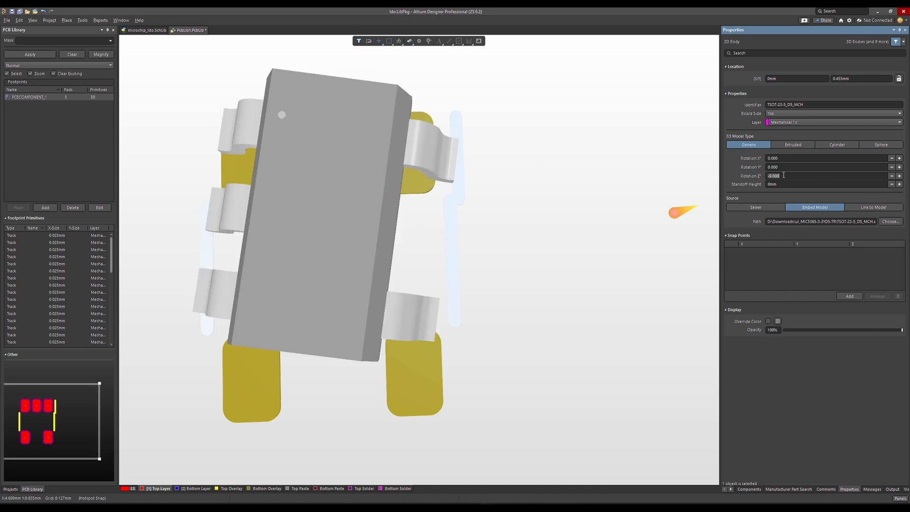
type("-90")
key("Return")
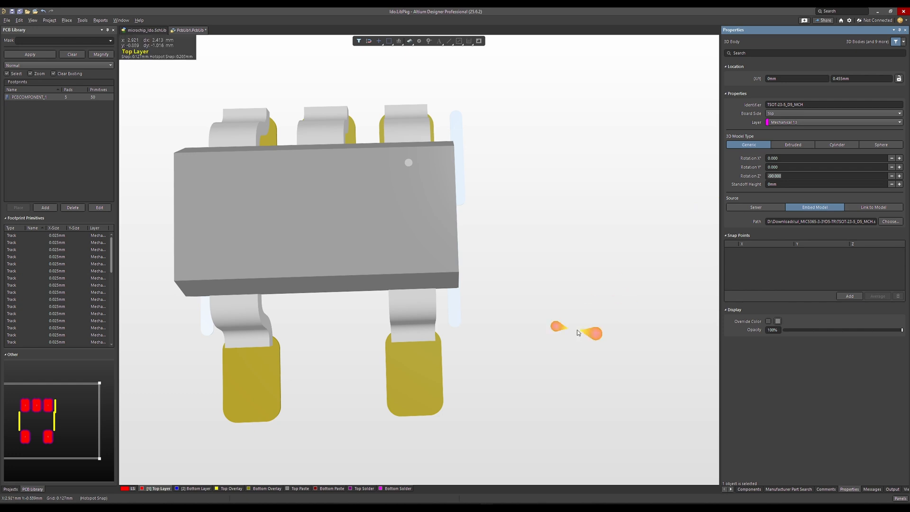
left_click(577, 331)
right_click_drag(573, 330, 573, 331, "shift")
key("0")
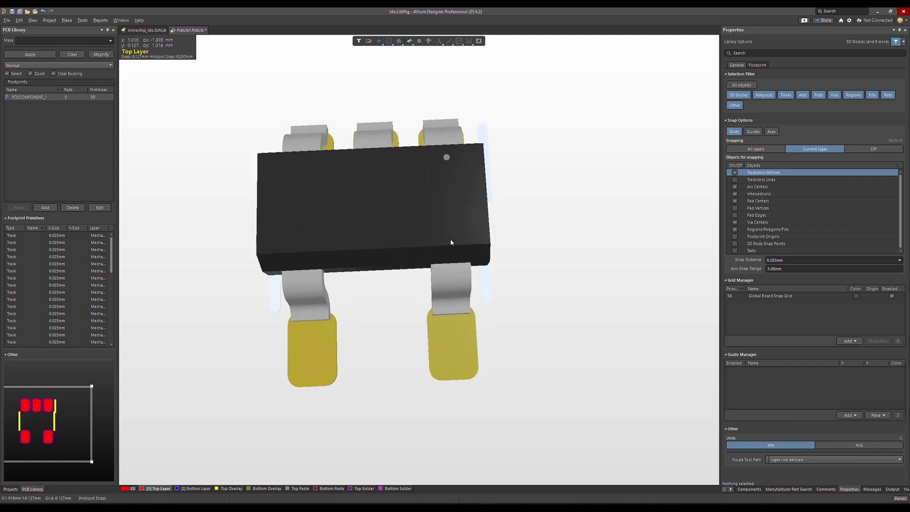
- Return the footprint to 2D view and move the 3D body down to the footprint origin at X 0mm, Y 0mm
left_click(446, 243)
key("v")
key("b")
mouse_move(445, 243)
right_mouse_down("shift")
mouse_move(463, 255)
mouse_move(443, 207)
mouse_move(436, 233)
right_mouse_up("shift")
key("2")
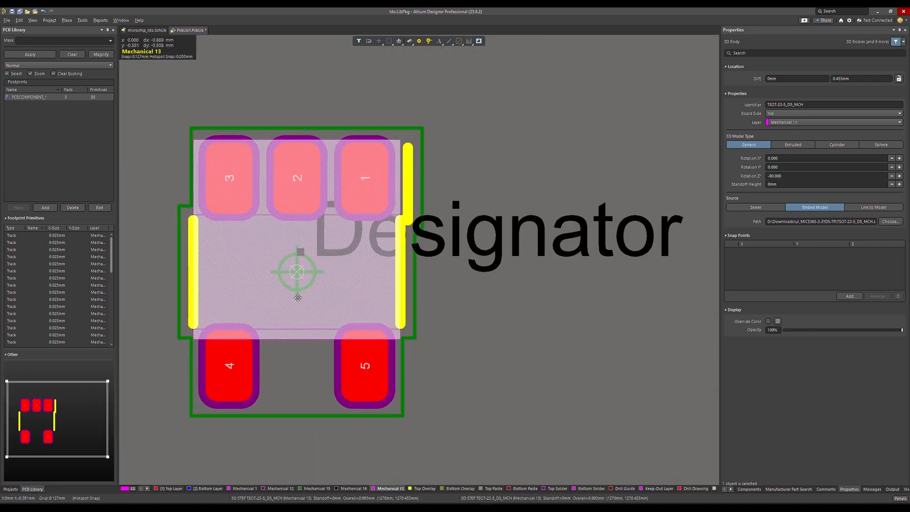
left_click_drag(297, 297, 296, 369)
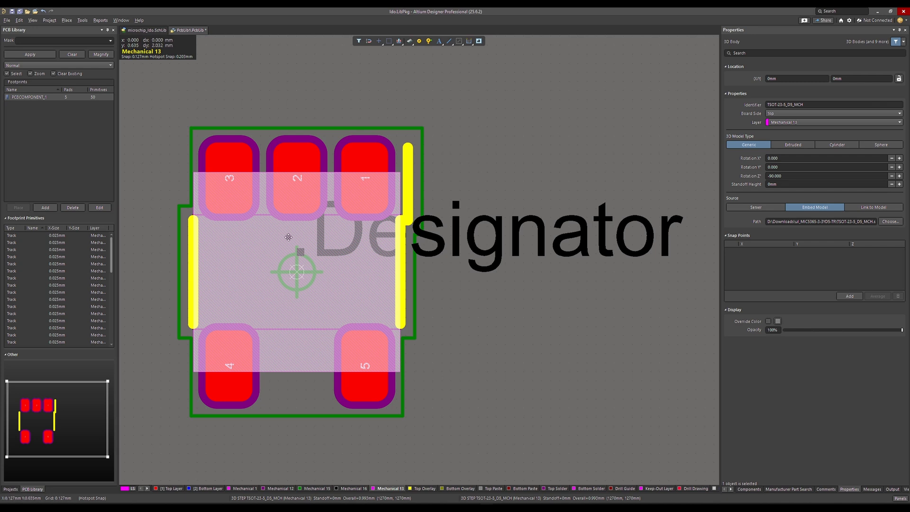
- Examine in 3D view how the chip's leads sit on the pads, from above, from the sides and with the board flipped
key("3")
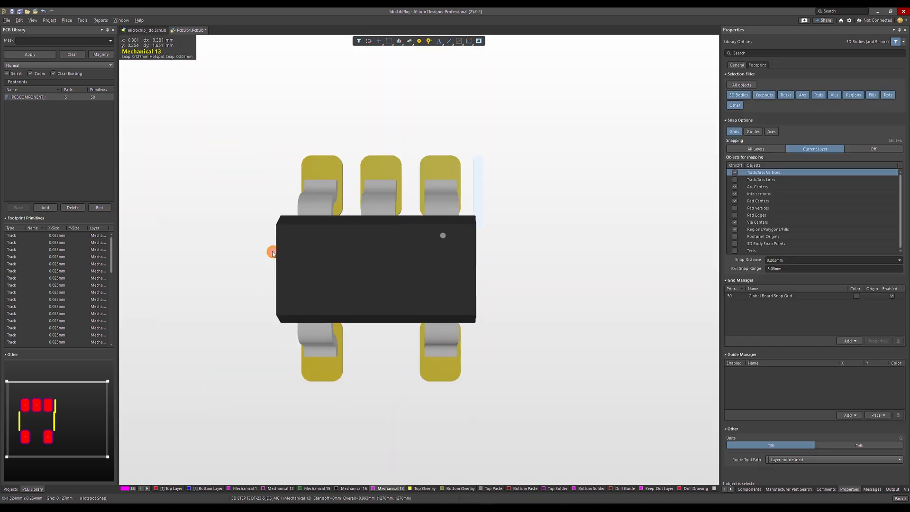
scroll(455, 302, "up", 2, "ctrl")
key("ctrl+f")
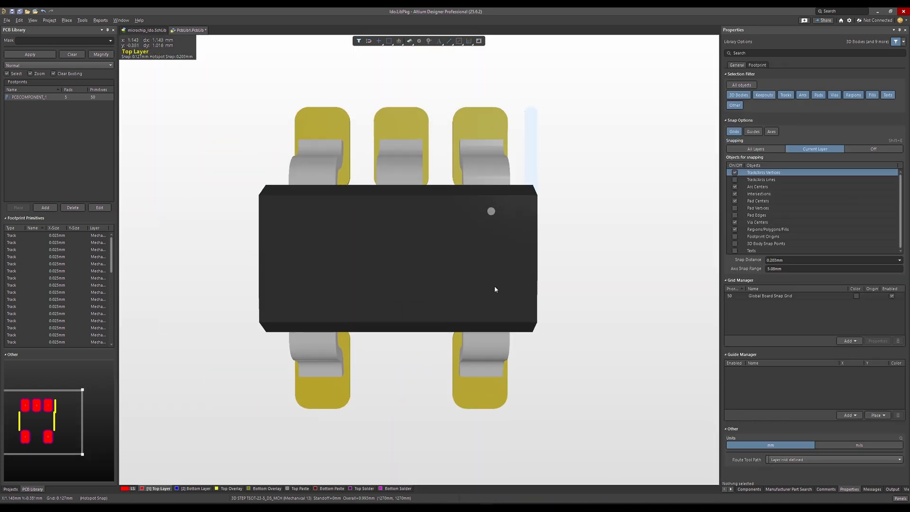
key("ctrl+f")
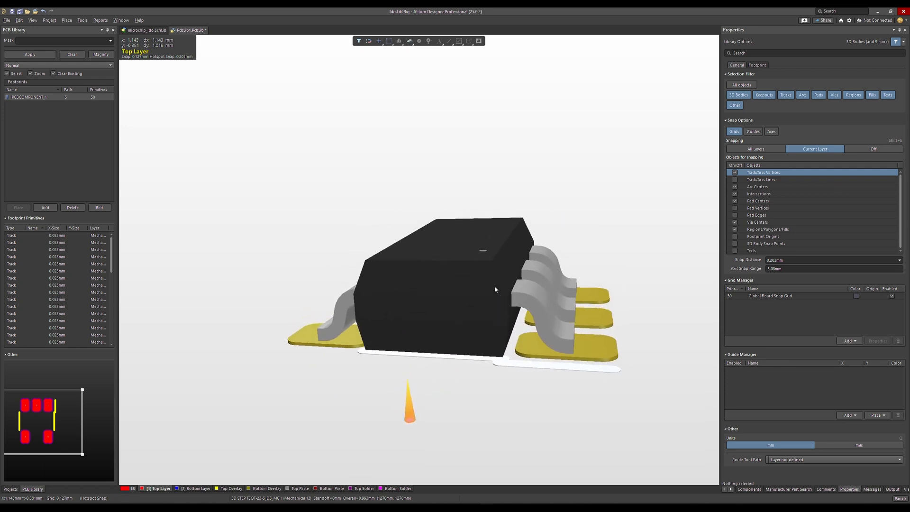
right_click_drag(531, 338, 284, 437, "shift")
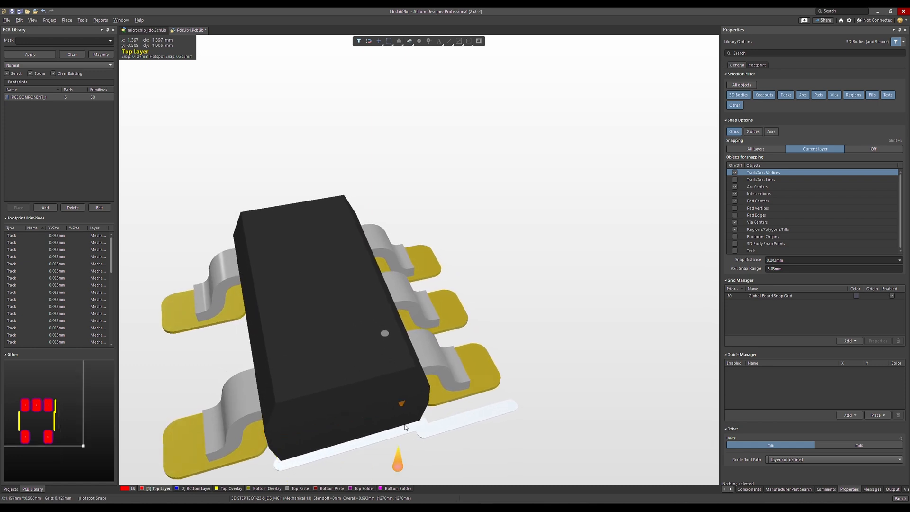
mouse_move(403, 422)
right_mouse_down("shift")
mouse_move(405, 392)
mouse_move(365, 369)
mouse_move(320, 379)
mouse_move(286, 350)
mouse_move(285, 429)
mouse_move(411, 416)
mouse_move(450, 303)
right_mouse_up("shift")
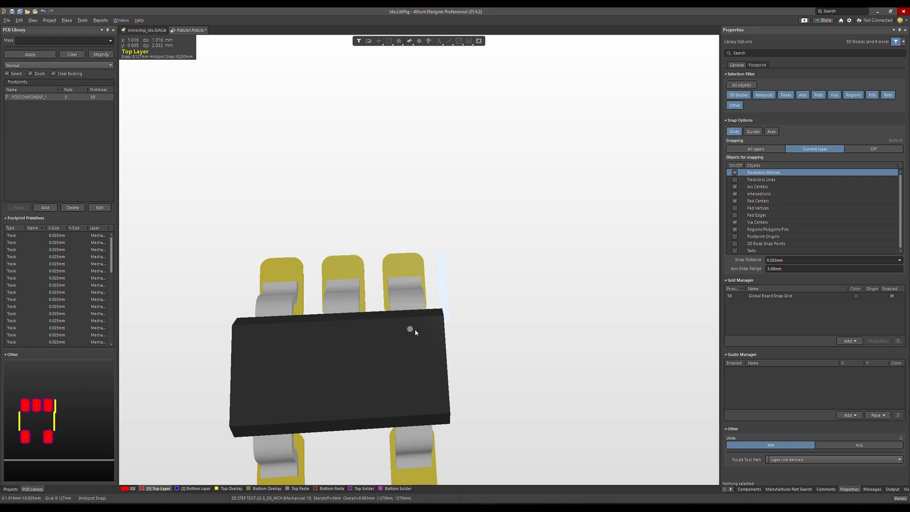
right_click_drag(415, 331, 414, 329, "shift")
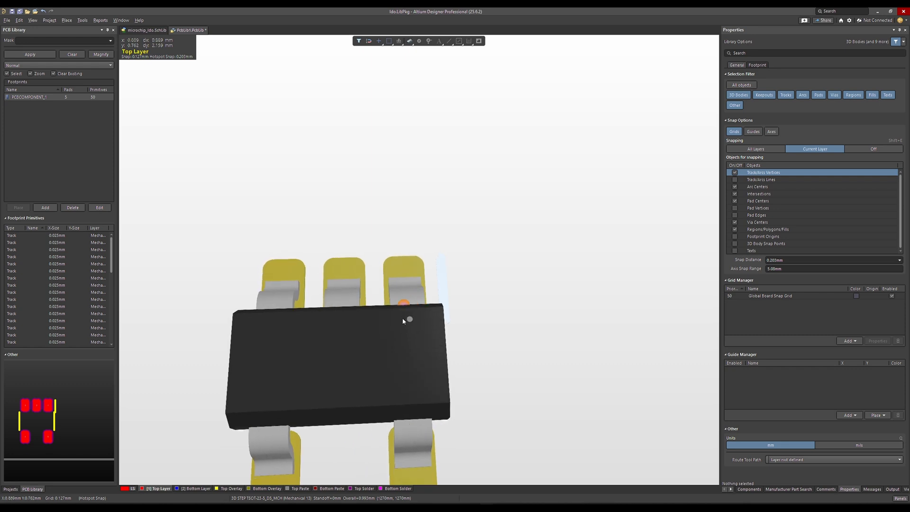
mouse_move(437, 314)
right_mouse_down("shift")
mouse_move(449, 348)
mouse_move(432, 363)
mouse_move(433, 327)
mouse_move(437, 361)
mouse_move(440, 345)
right_mouse_up("shift")
key("v")
key("b")
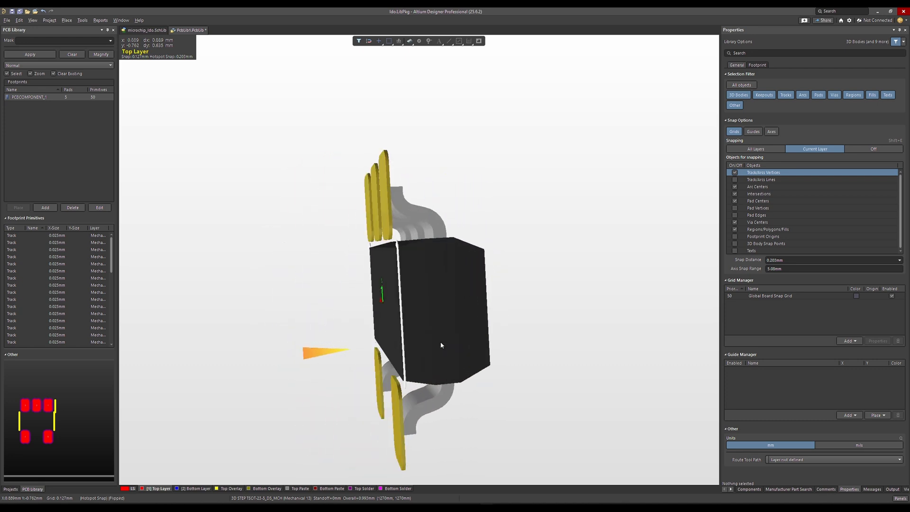
key("v")
key("b")
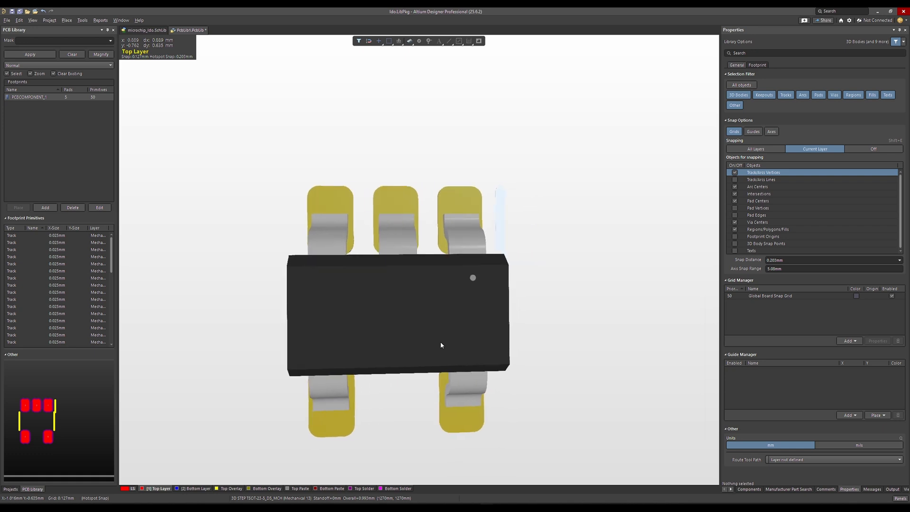
- Return to 2D view and rename the footprint PCBComponent_1 as SOT95X290X100-5
key("2")
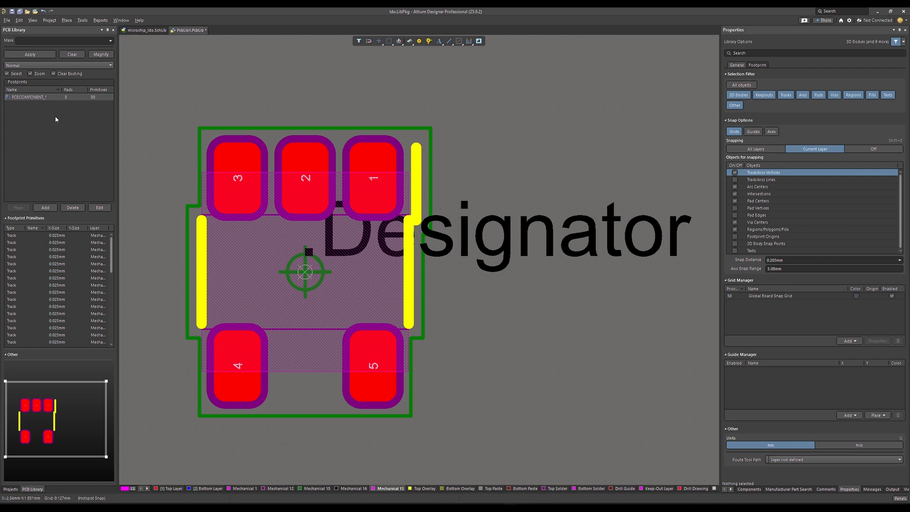
left_click(32, 97)
double_click(32, 97)
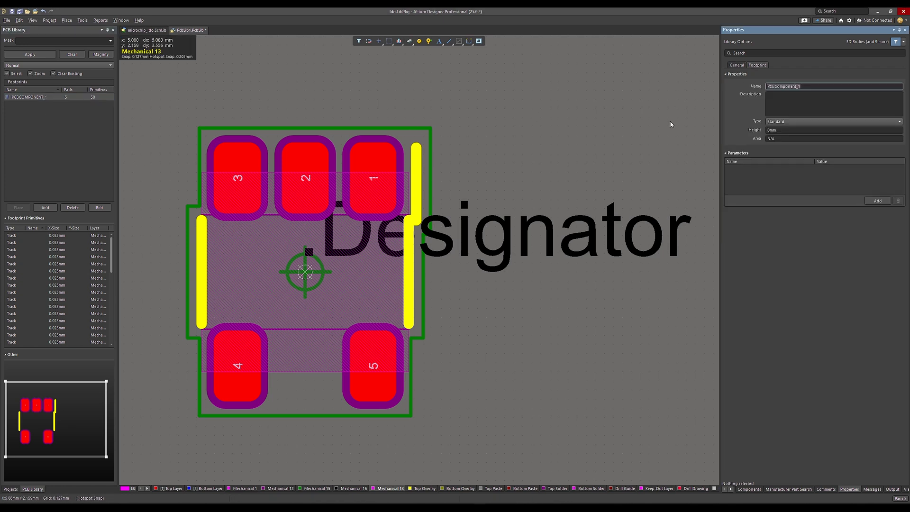
left_click(736, 65)
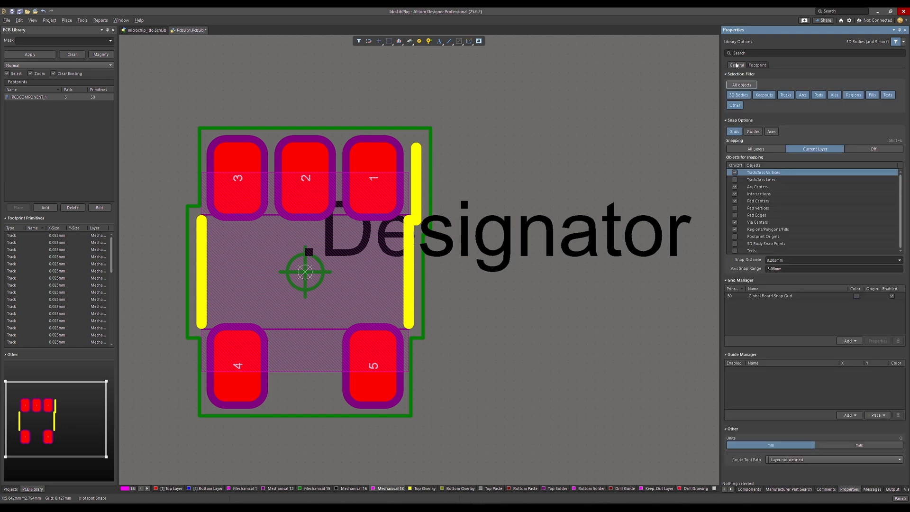
left_click(749, 65)
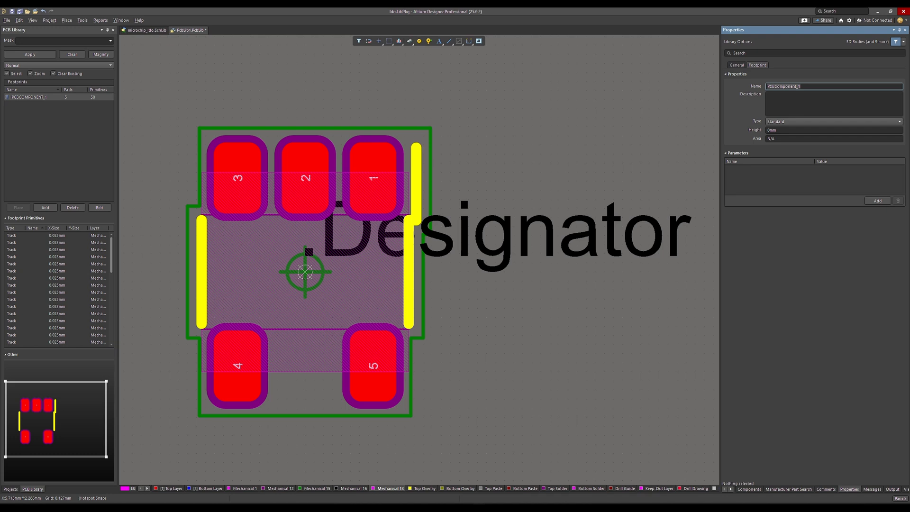
type("sot")
key("BackSpace")
key("BackSpace")
key("BackSpace")
key("Caps_Lock")
type("SOT95X")
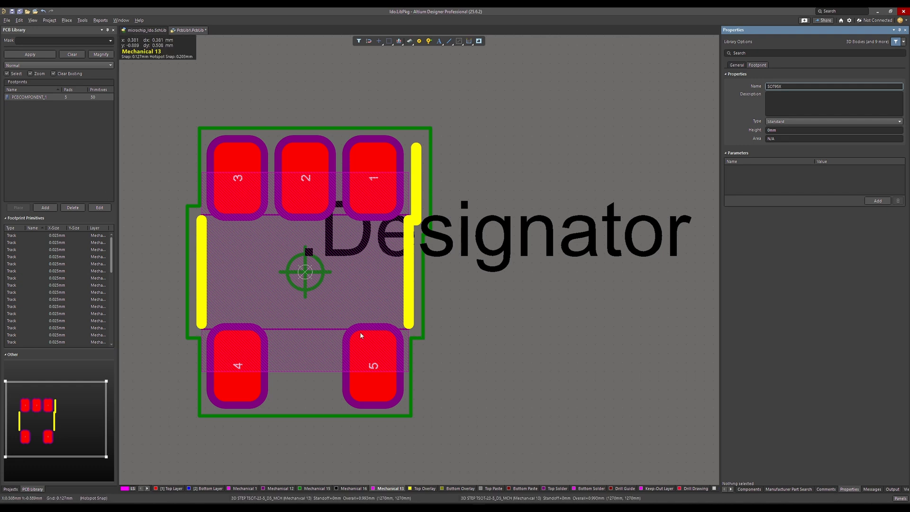
type("90X100-5")
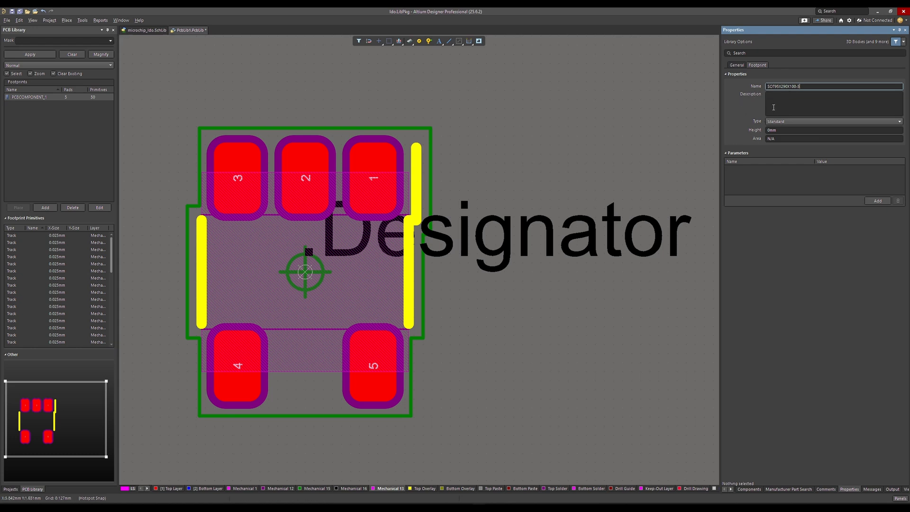
- Keep the footprint type as Standard and set its height to 1mm
left_click(779, 122)
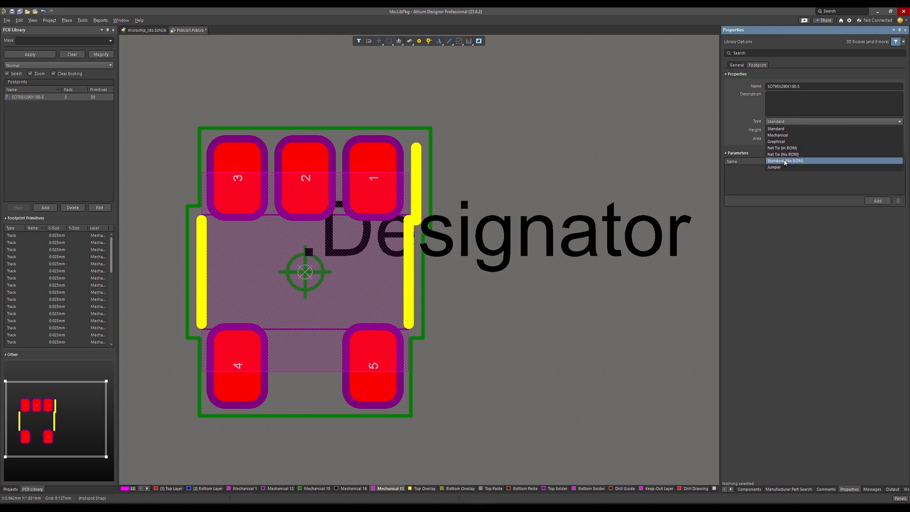
left_click(780, 129)
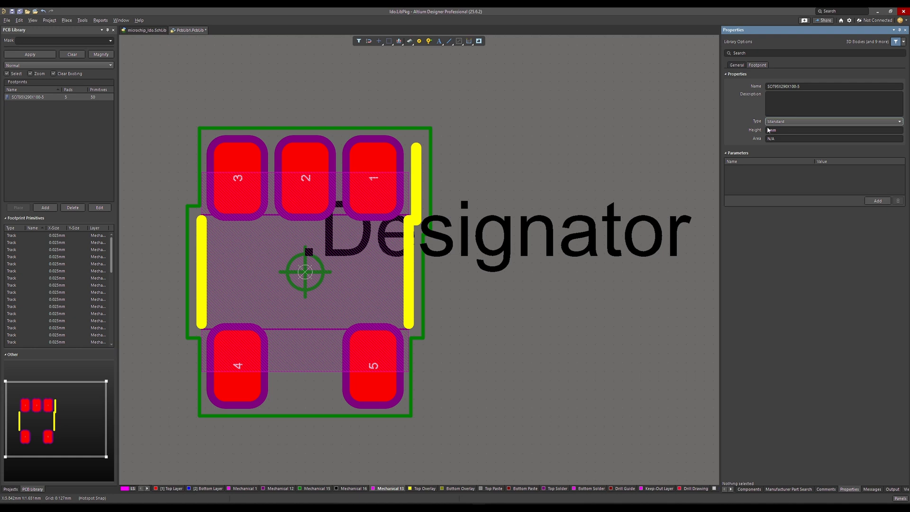
left_click(767, 129)
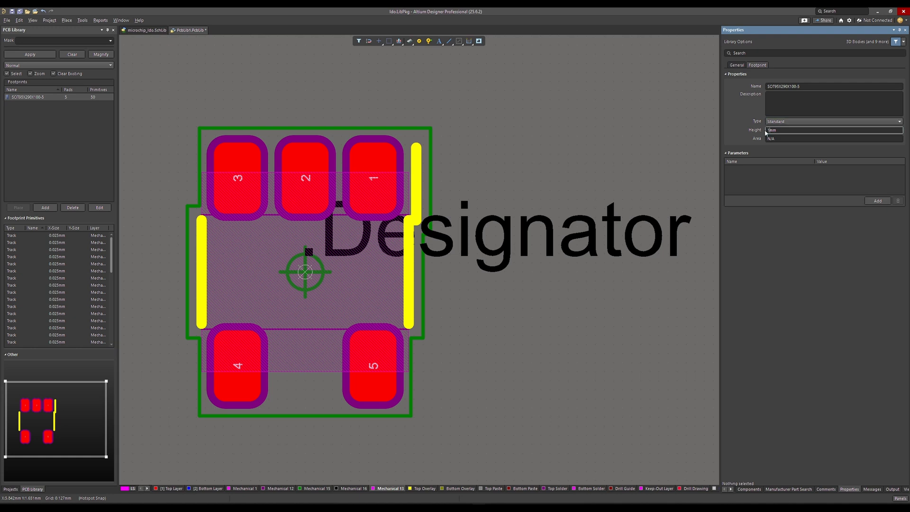
key("Return")
left_click(877, 201)
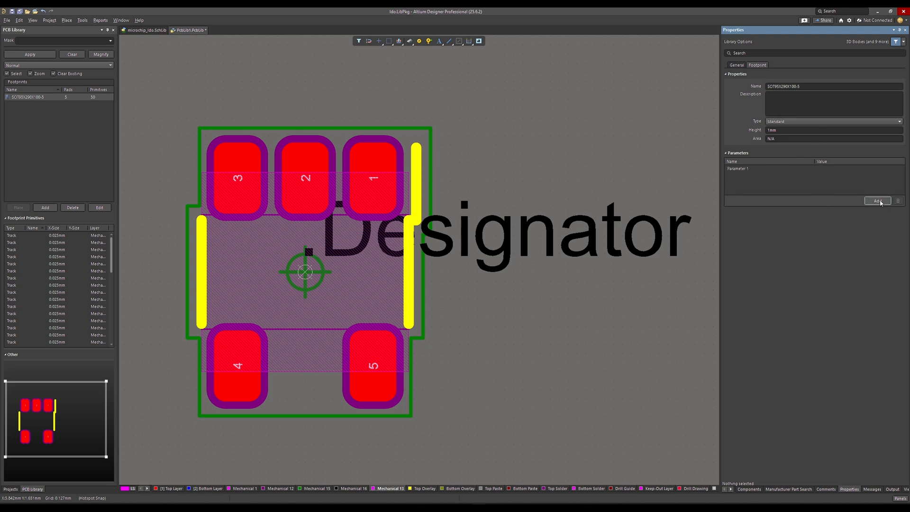
left_click(742, 169)
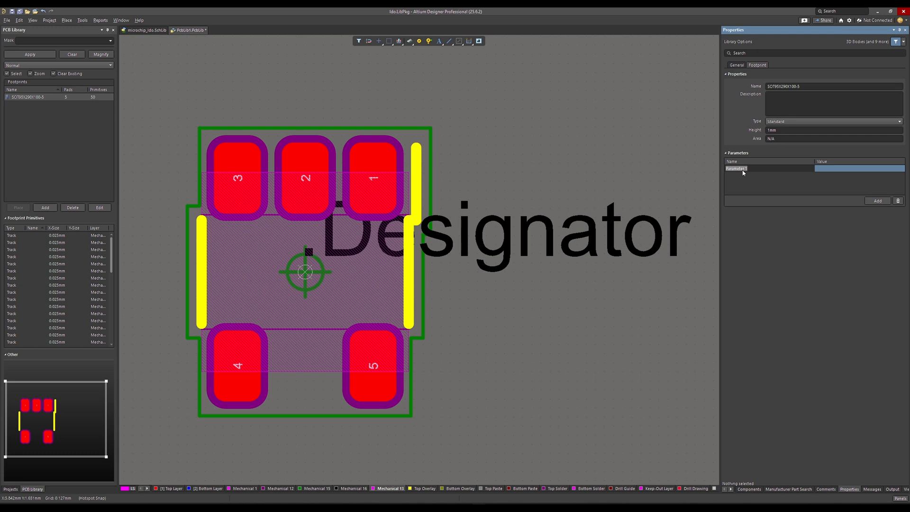
key("BackSpace")
left_click(896, 202)
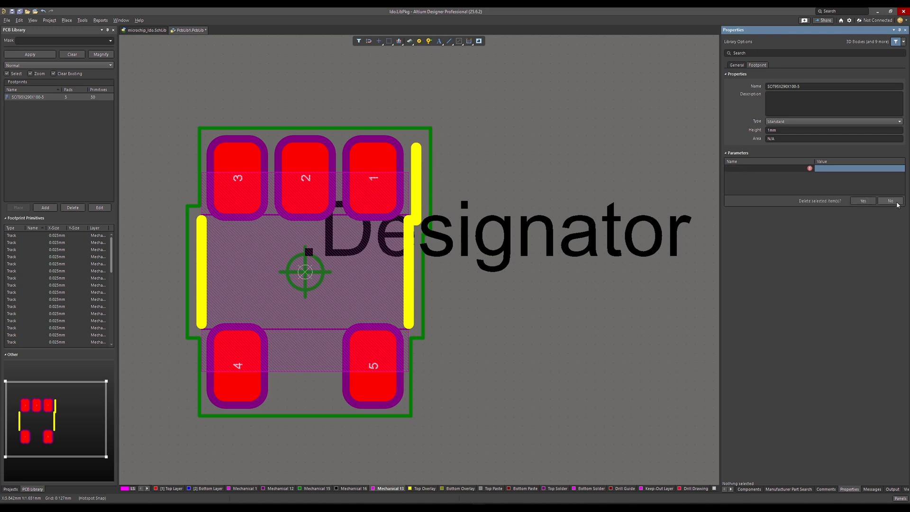
left_click(861, 203)
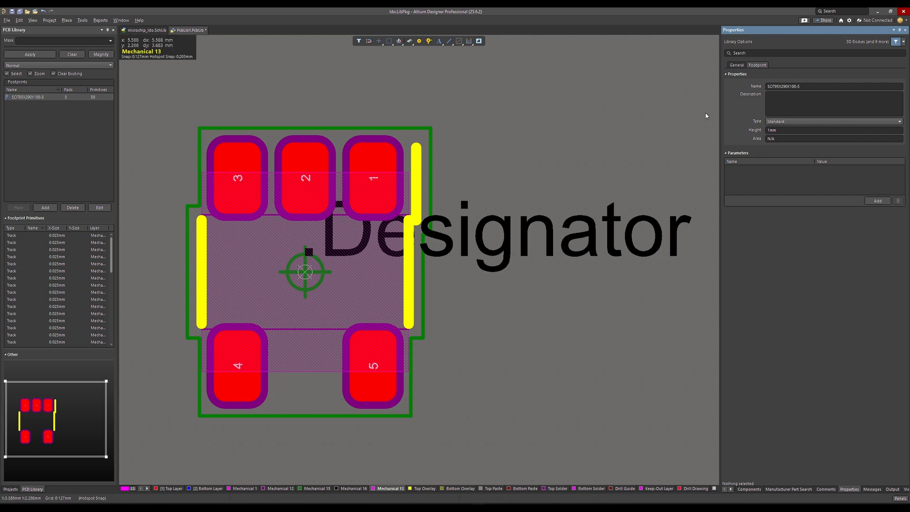
- Save the footprint library as SOT23.PcbLib in the integrated_libraries folder
left_click(19, 11)
left_click(394, 377)
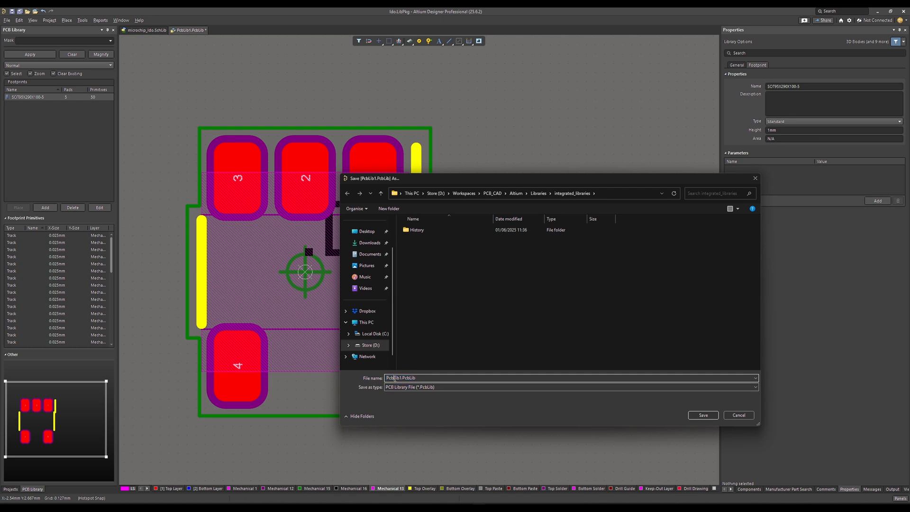
double_click(394, 377)
left_click_drag(439, 181, 550, 151)
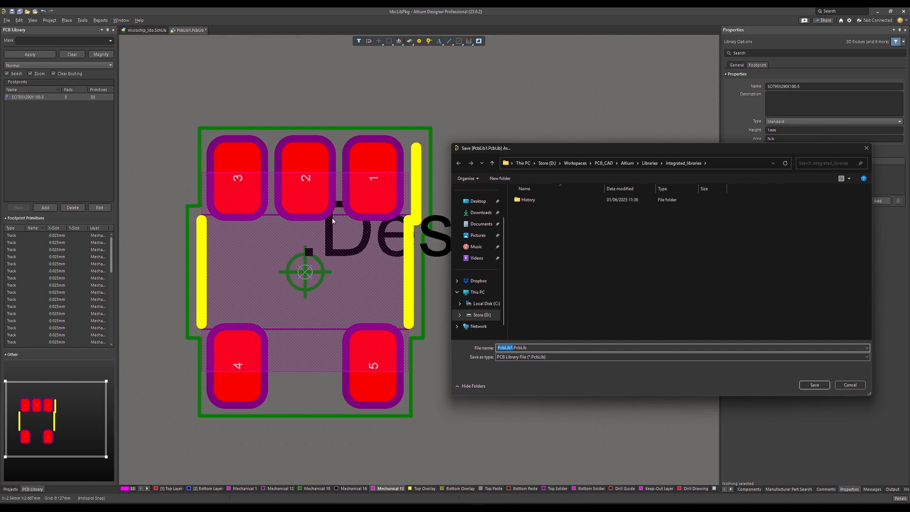
type("SOT23")
key("Caps_Lock")
left_click(813, 385)
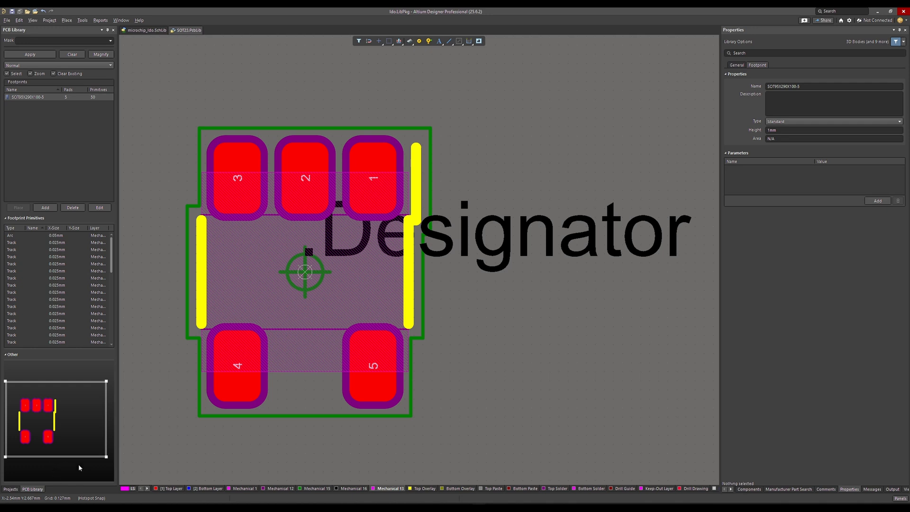
- Attach the footprint SOT95X290X100-5 from SOT23.PcbLib to the MIC5365-3.3YD5 symbol in the schematic library, checking its 3D preview
left_click(10, 489)
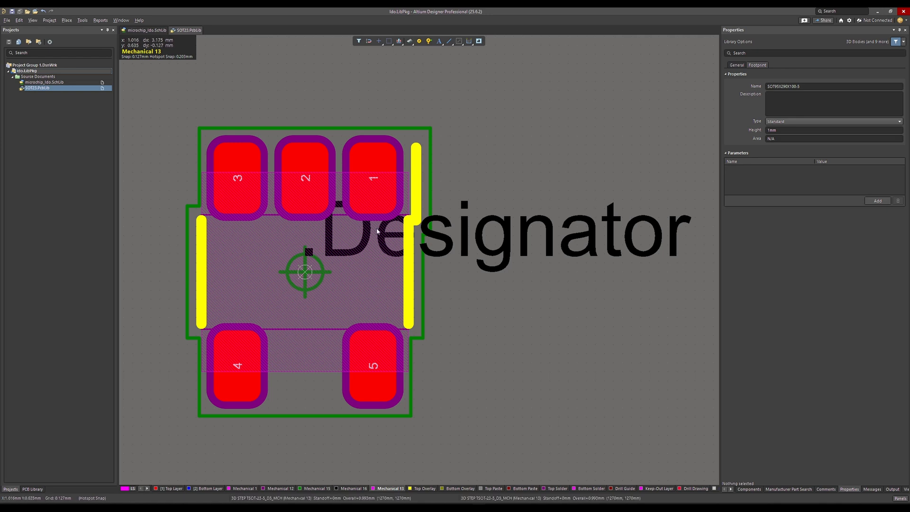
double_click(44, 83)
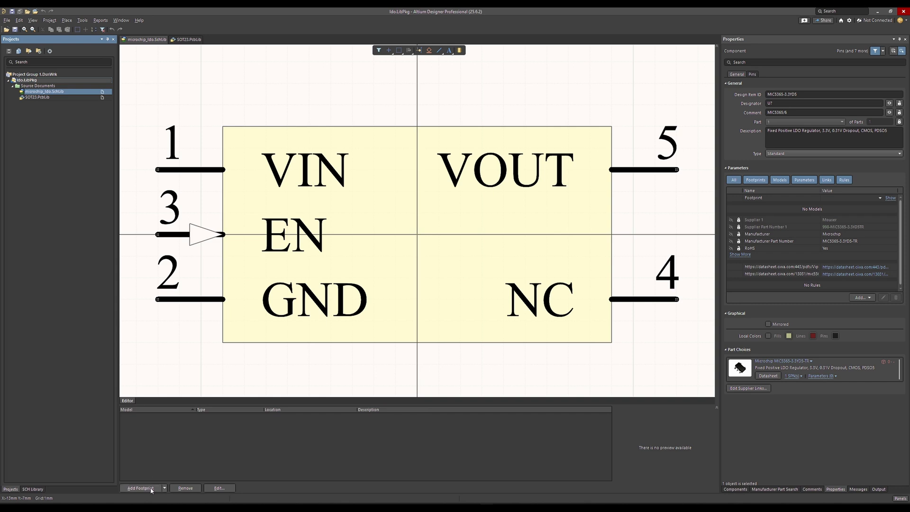
left_click(151, 488)
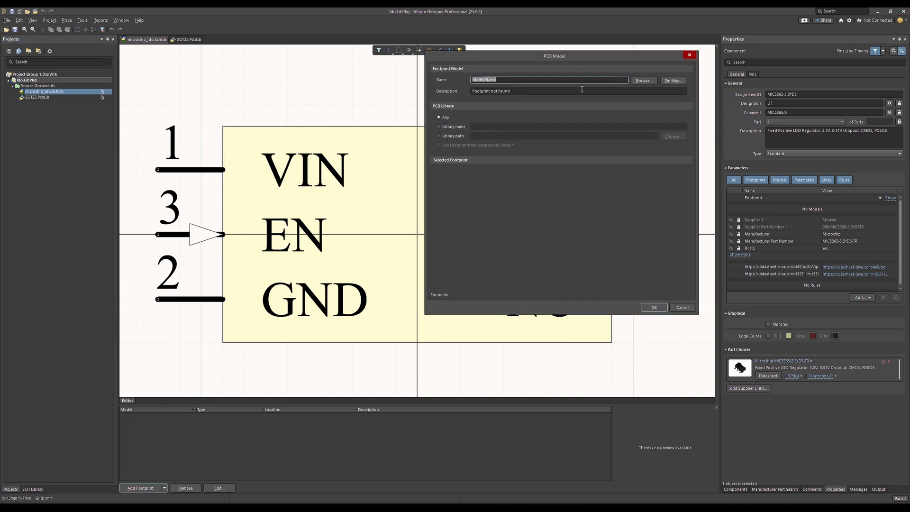
left_click(643, 81)
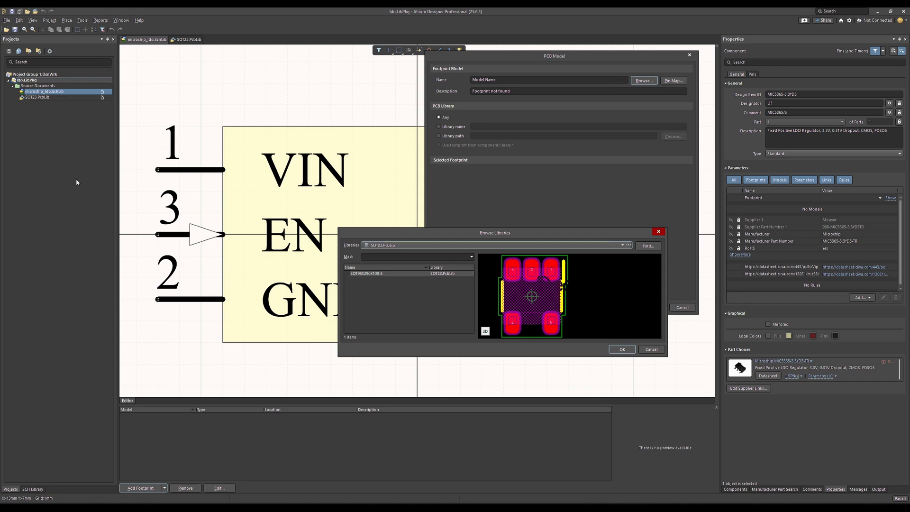
left_click(366, 275)
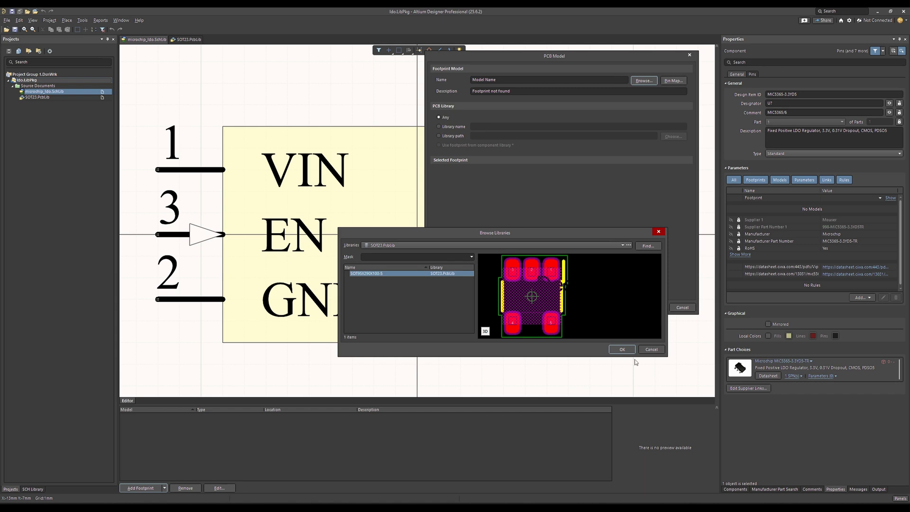
left_click(485, 331)
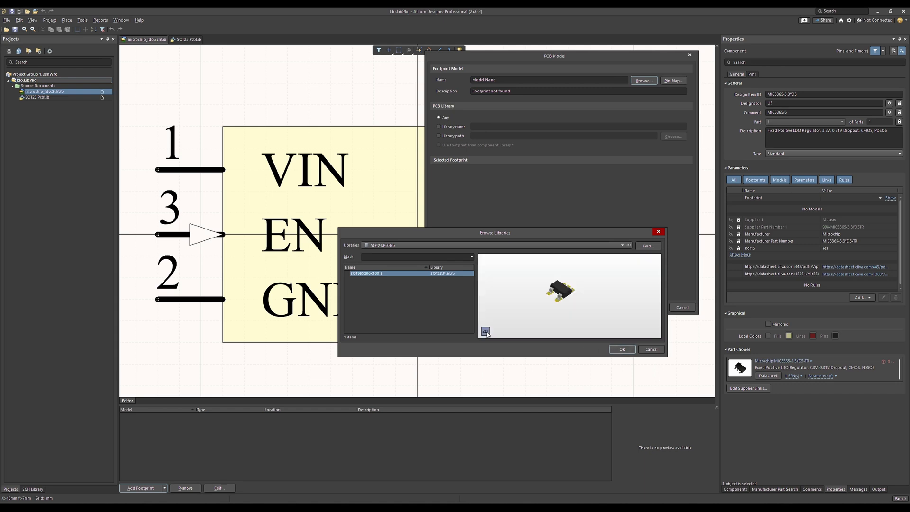
left_click(485, 330)
left_click(622, 349)
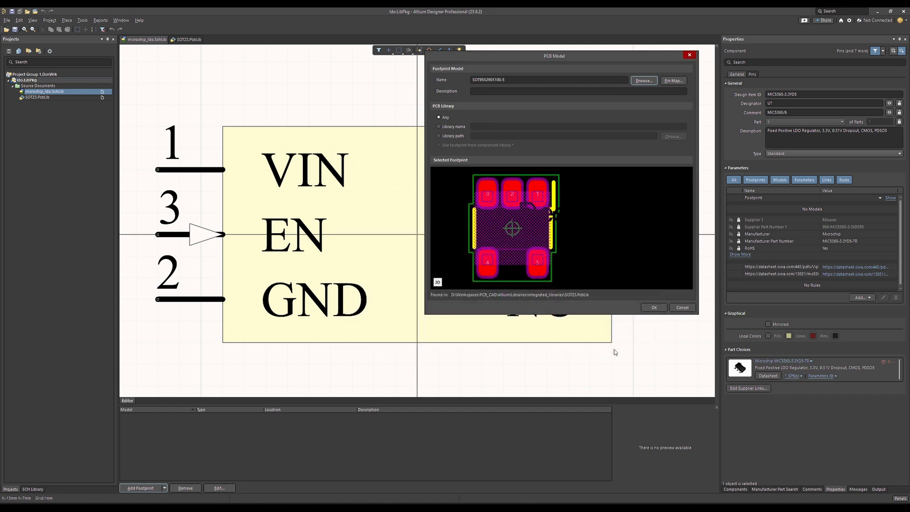
left_click(654, 308)
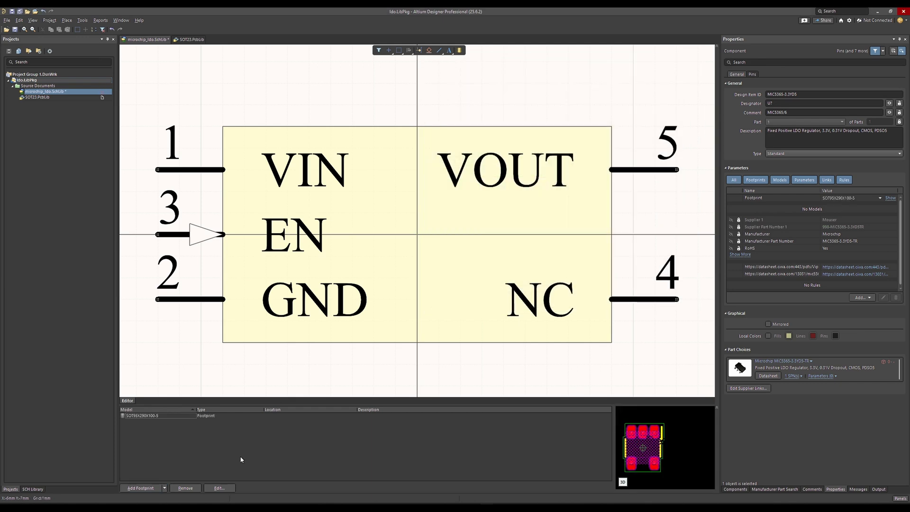
- Save the schematic library and compile the integrated library ldo.LibPkg, checking the compile messages
left_click(15, 29)
right_click(25, 80)
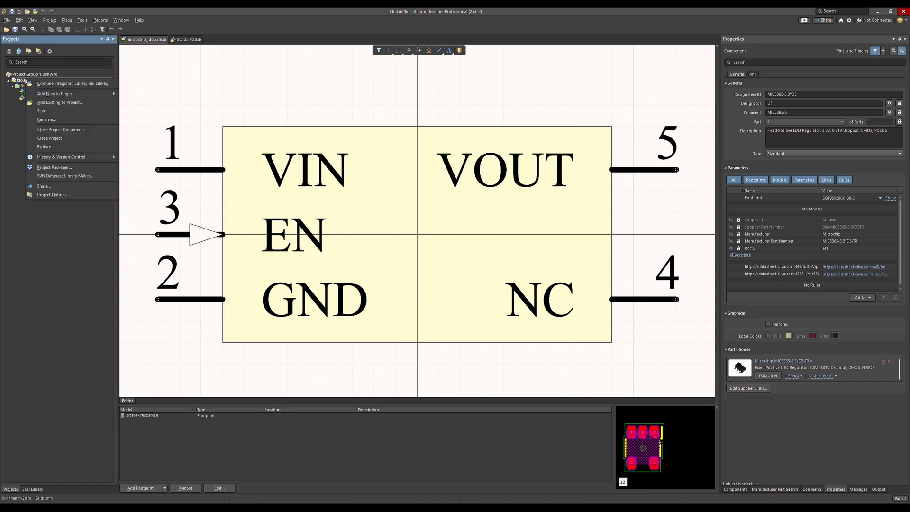
left_click(52, 83)
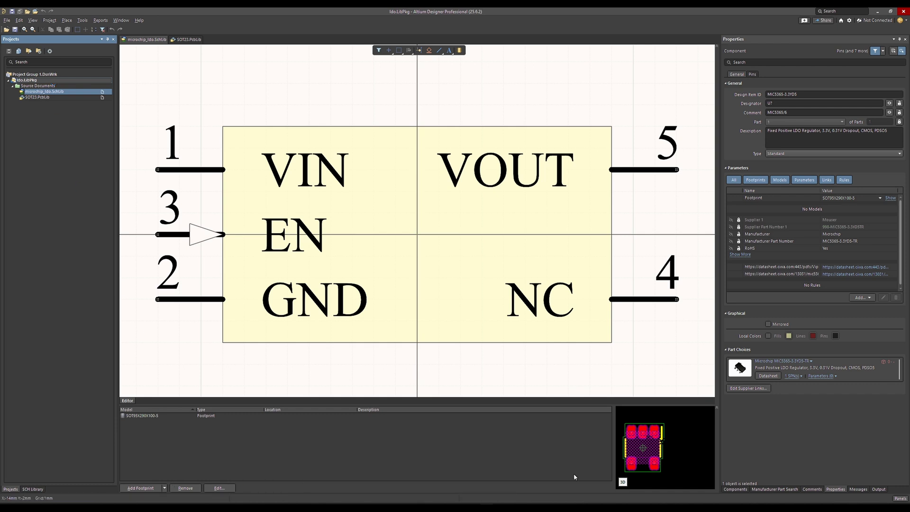
left_click(859, 489)
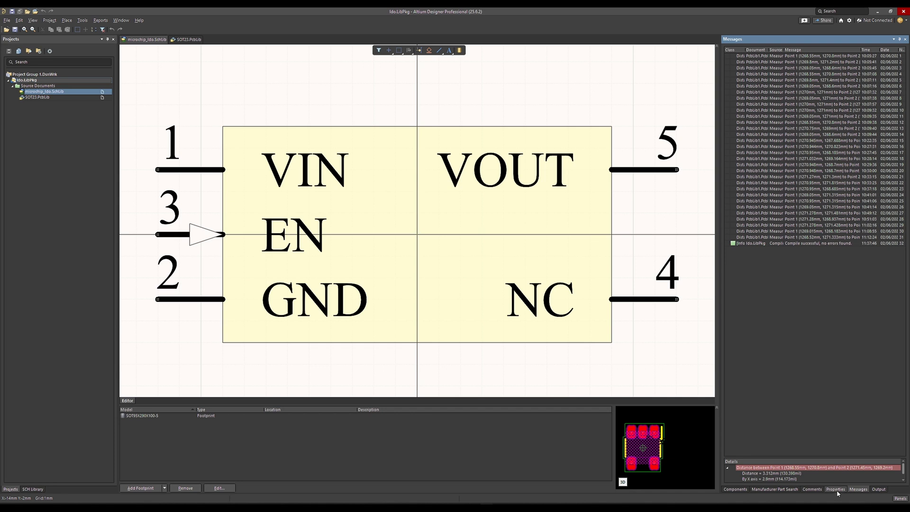
left_click(758, 473)
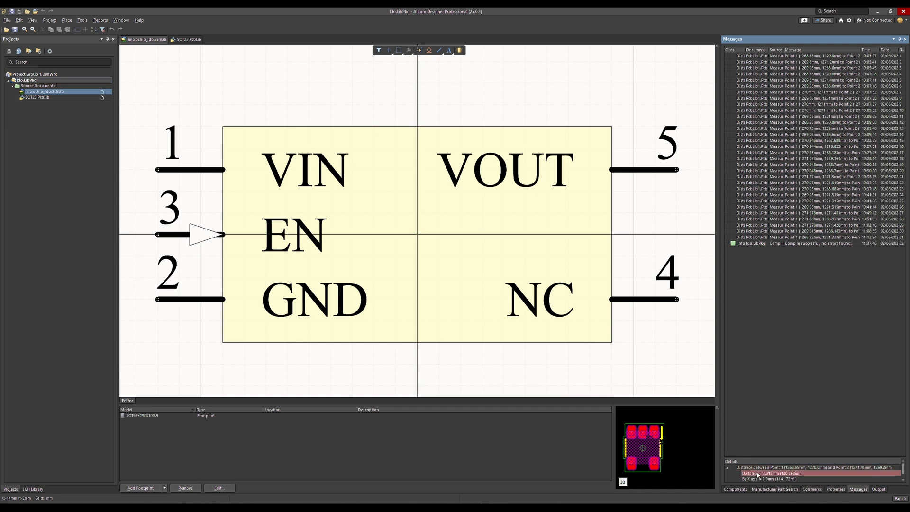
left_click(878, 489)
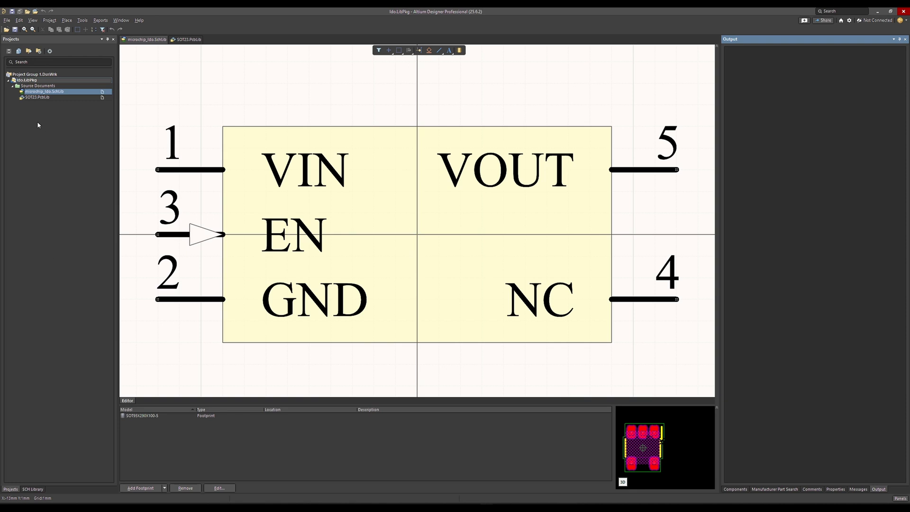
- Create an empty local PCB project named PCB_Project in a new folder called ejemplo inside Downloads
left_click(7, 20)
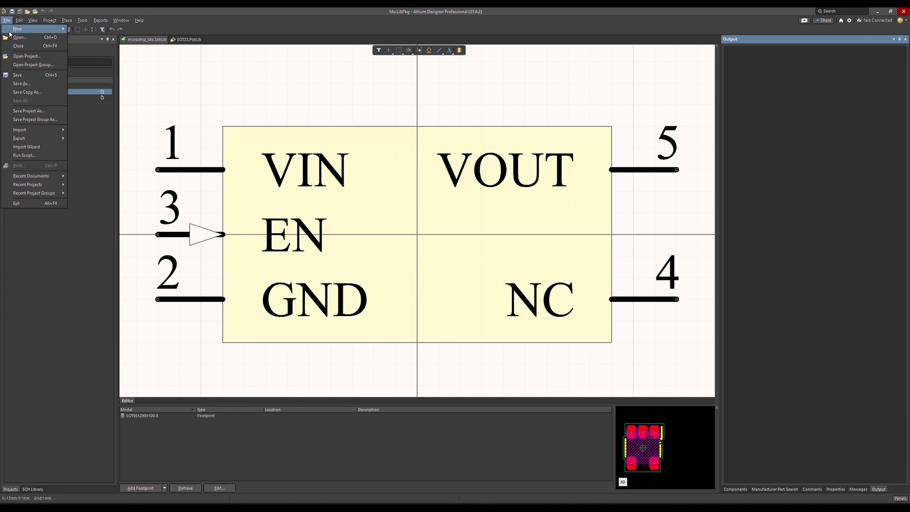
mouse_move(10, 32)
left_click(81, 30)
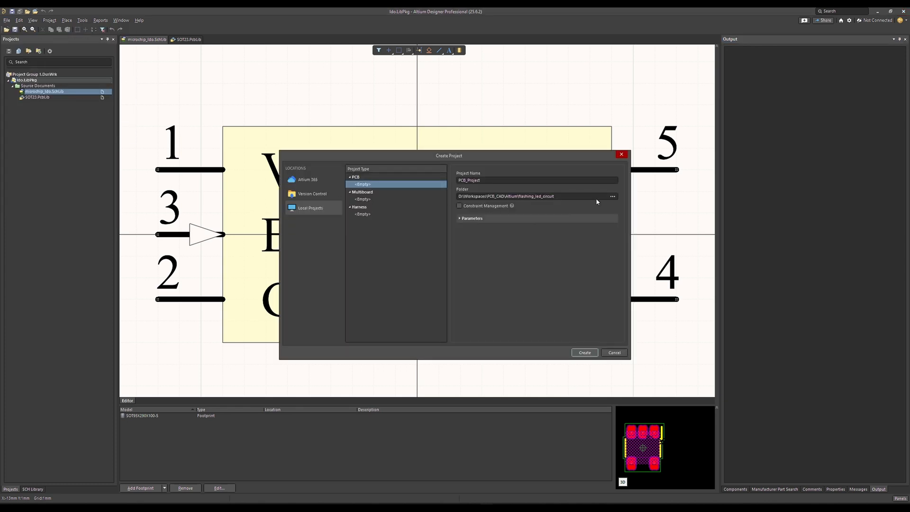
left_click(613, 196)
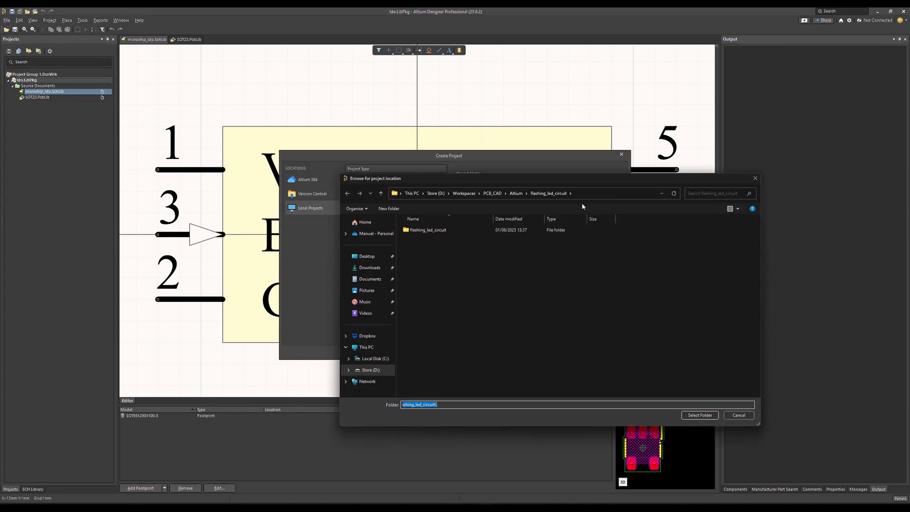
left_click(370, 267)
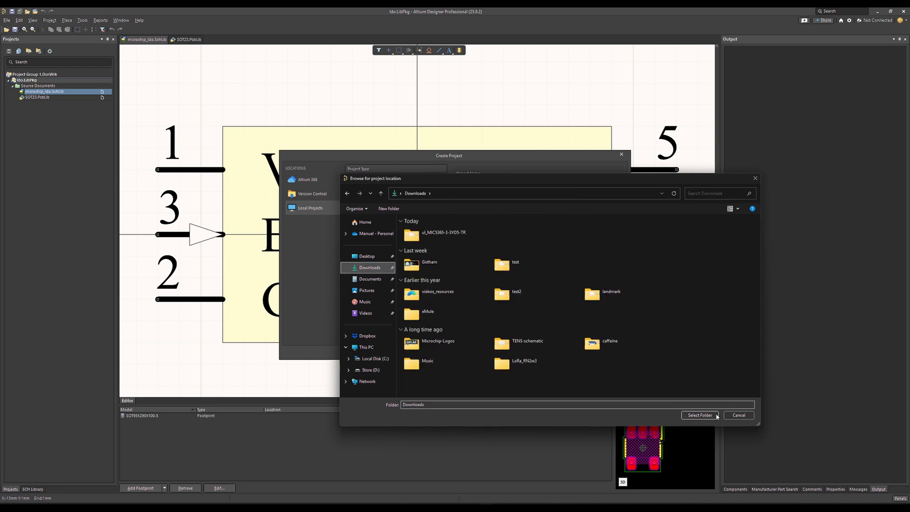
right_click(523, 388)
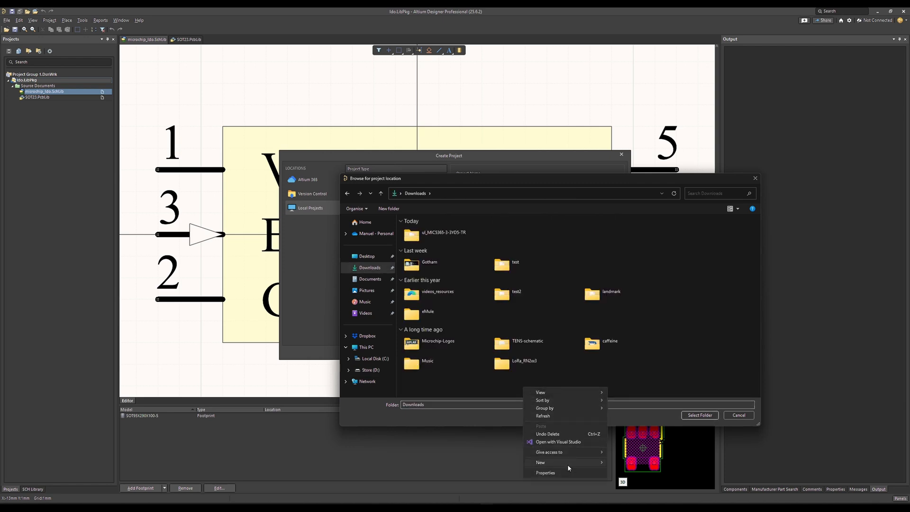
mouse_move(578, 462)
left_click(625, 372)
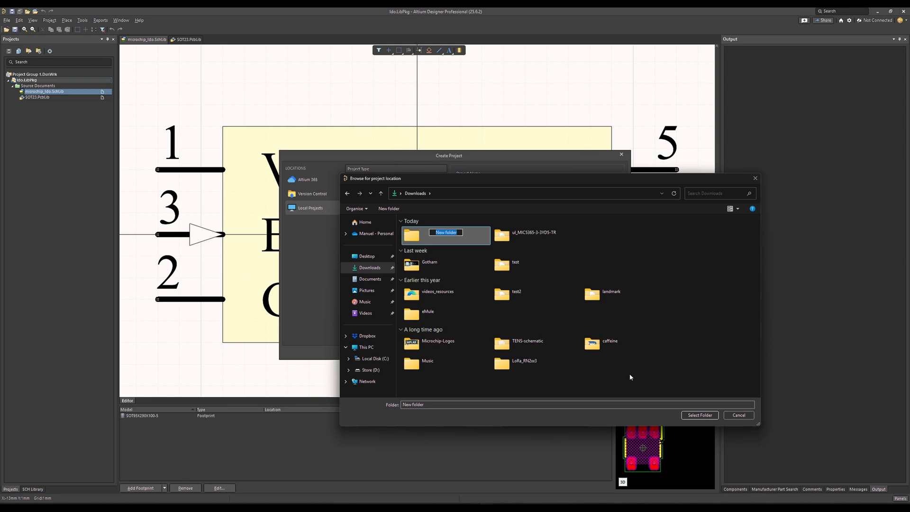
type("ejemplo")
key("Return")
left_click(699, 415)
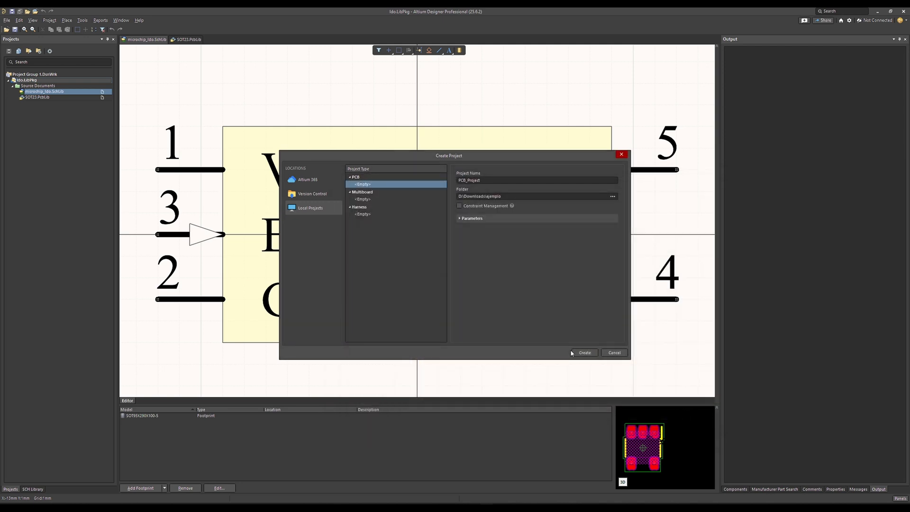
left_click(585, 353)
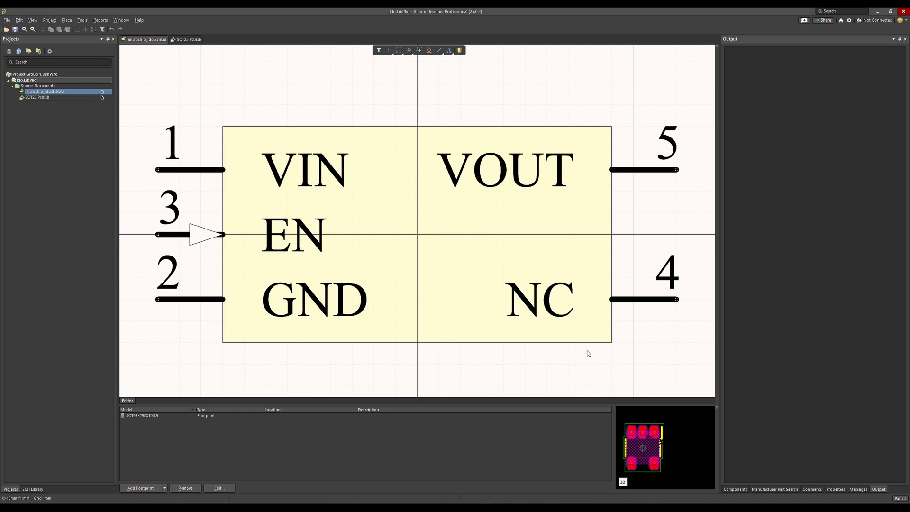
- Add a new schematic sheet to PCB_Project.PrjPcb
right_click(40, 109)
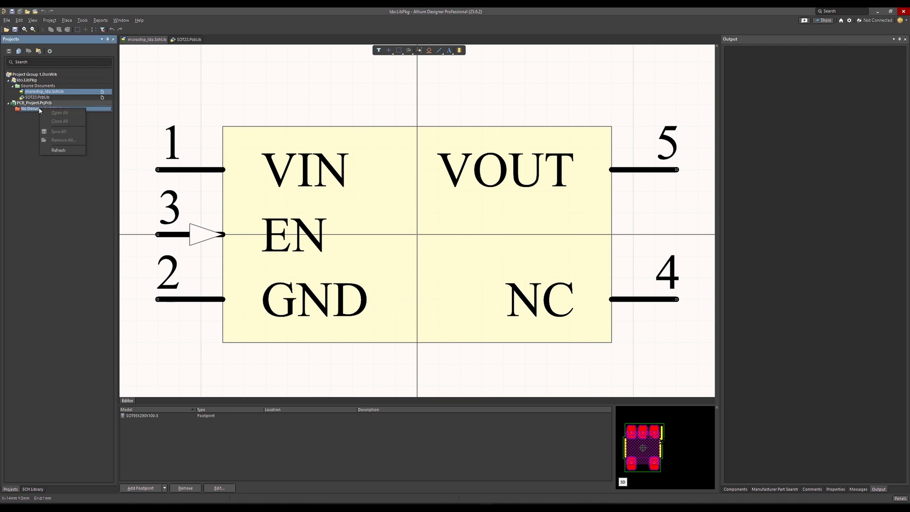
left_click(24, 125)
left_click(29, 97)
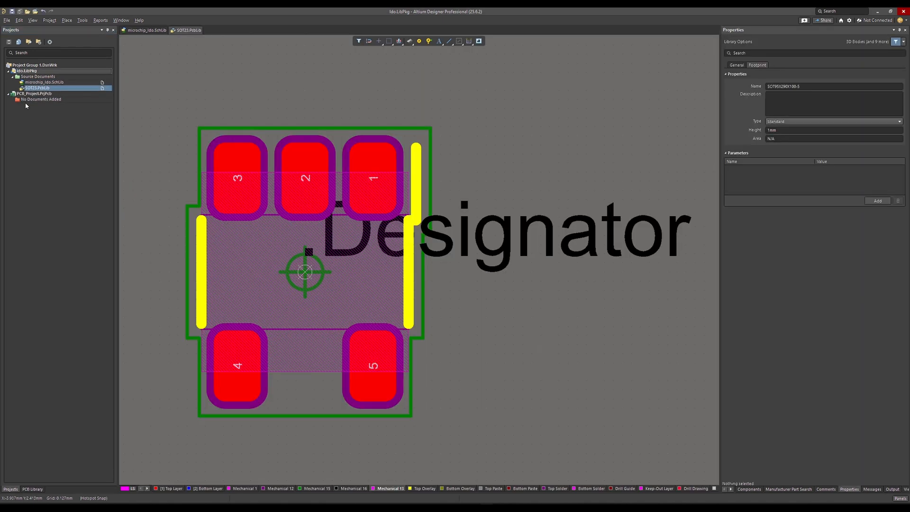
right_click(27, 95)
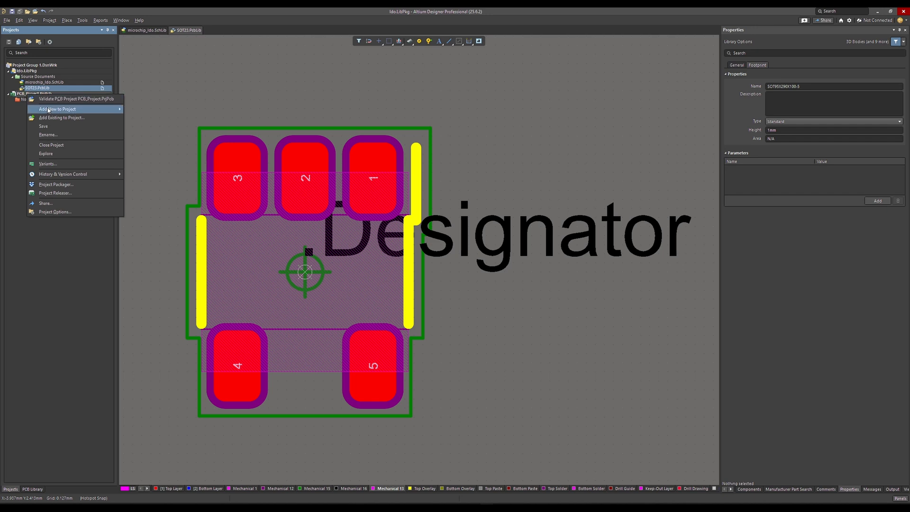
mouse_move(74, 112)
left_click(142, 110)
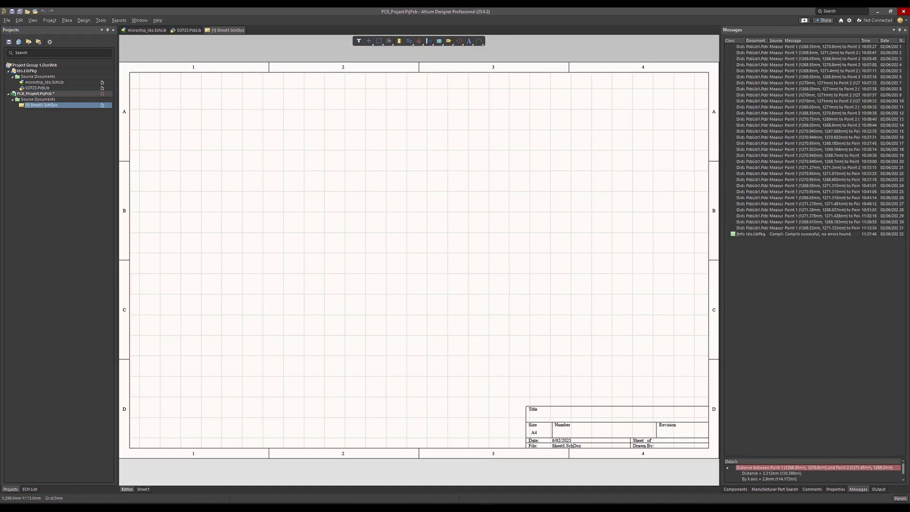
- Open the libraries preferences from the component browser and bring up the list of installed libraries
left_click(735, 489)
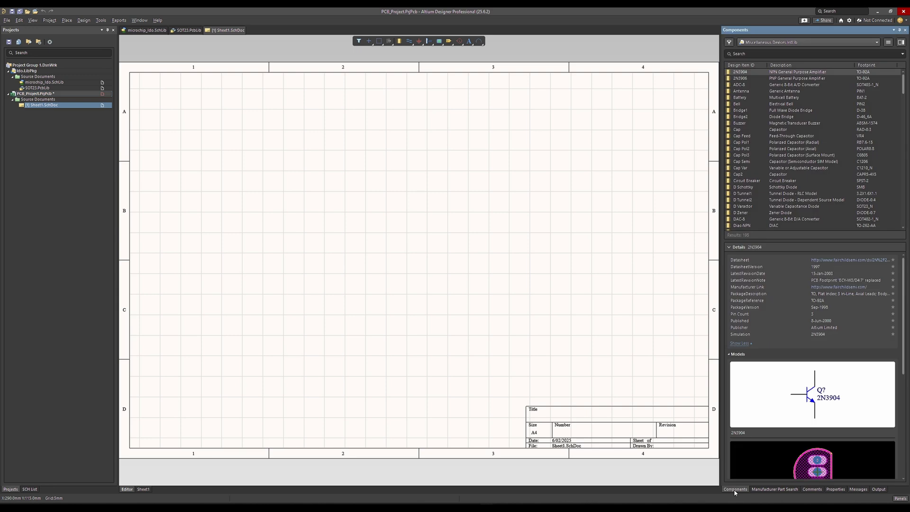
left_click(889, 43)
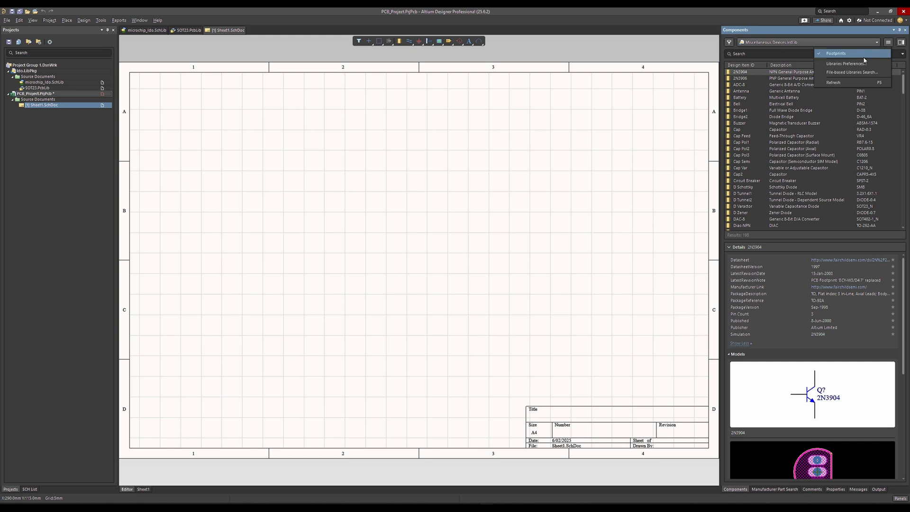
left_click(852, 66)
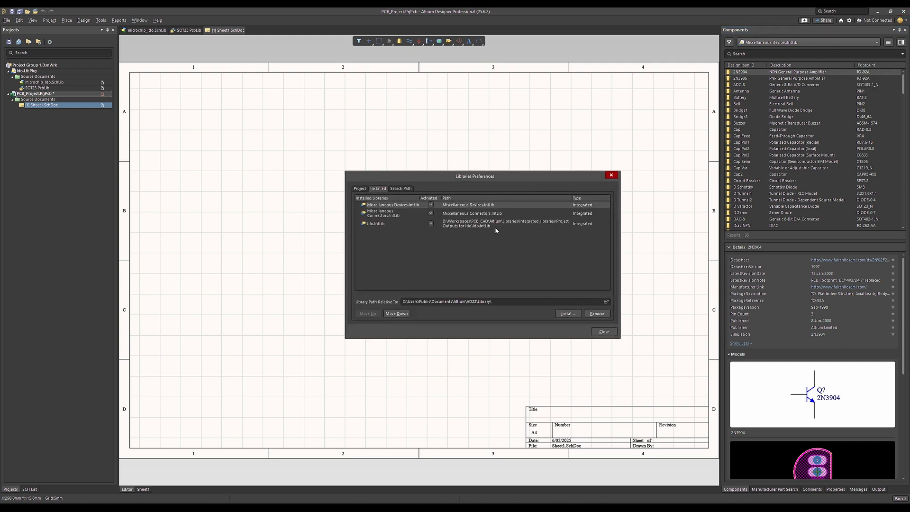
left_click(420, 248)
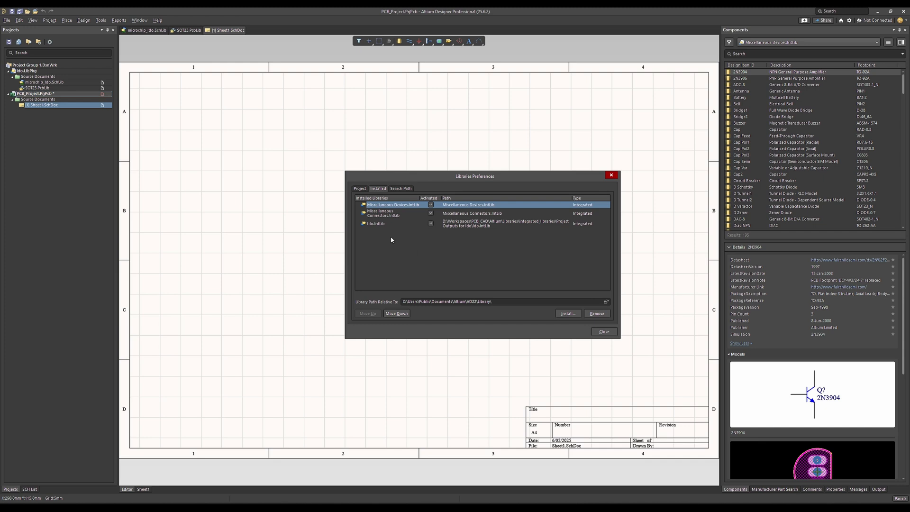
- Start installing a library and browse to D:\Workspaces\PCB_CAD\Altium\Libraries\integrated_libraries
left_click(568, 314)
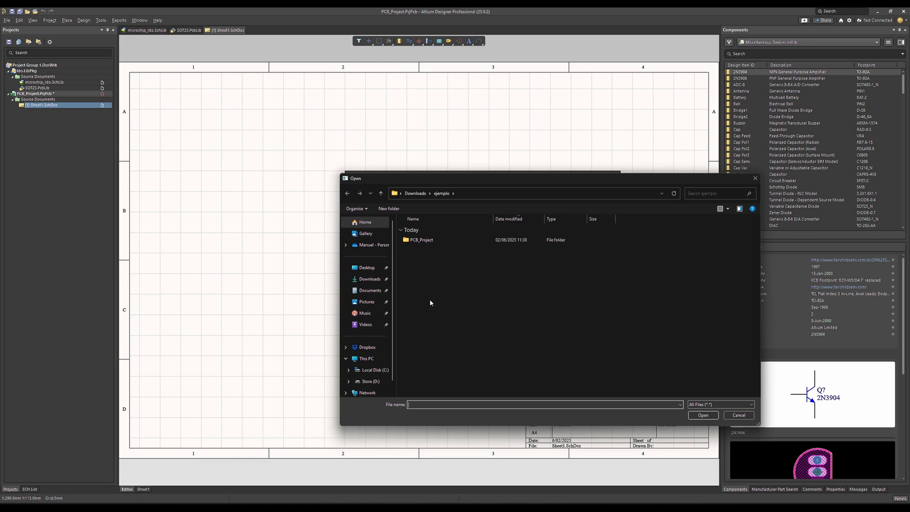
left_click(369, 279)
left_click(374, 370)
left_click(374, 380)
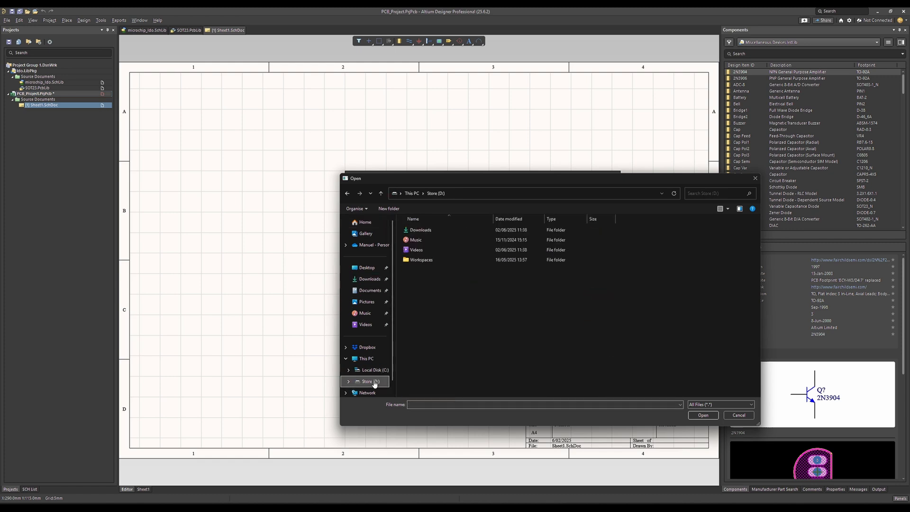
double_click(412, 260)
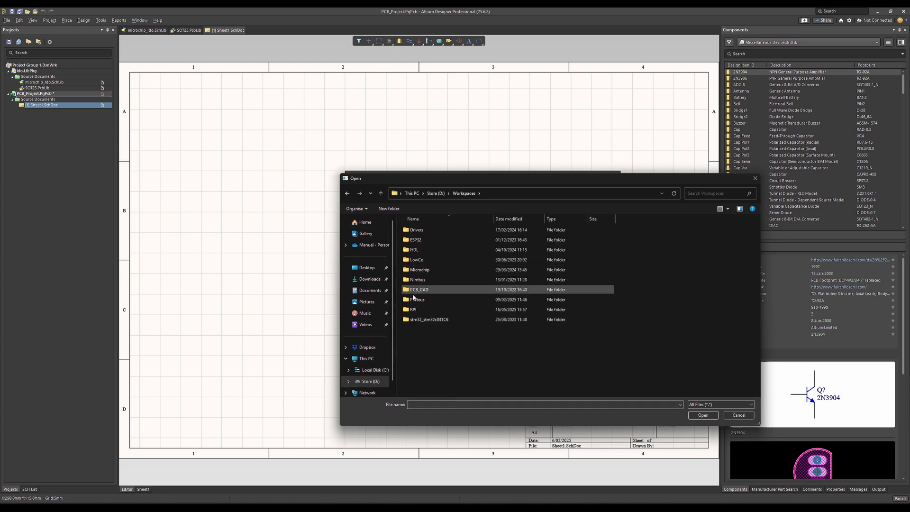
double_click(417, 289)
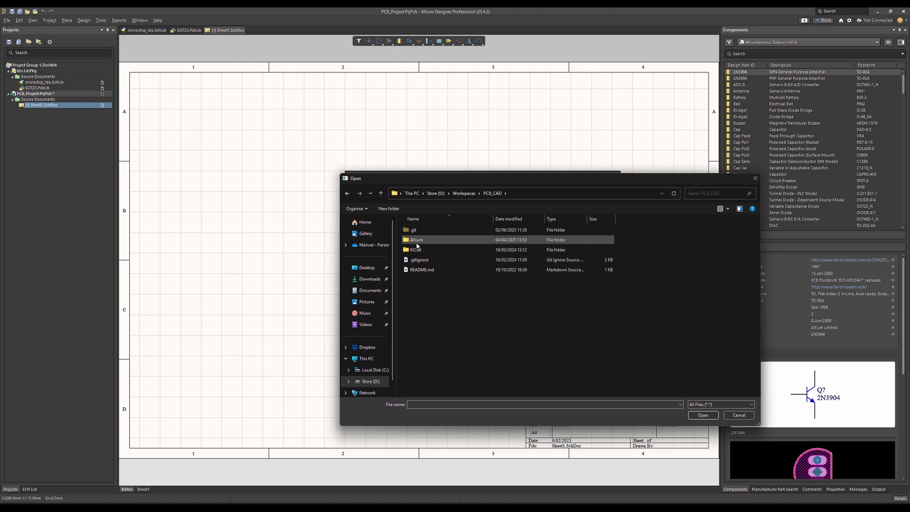
double_click(416, 240)
double_click(417, 241)
scroll(439, 304, "down", 1)
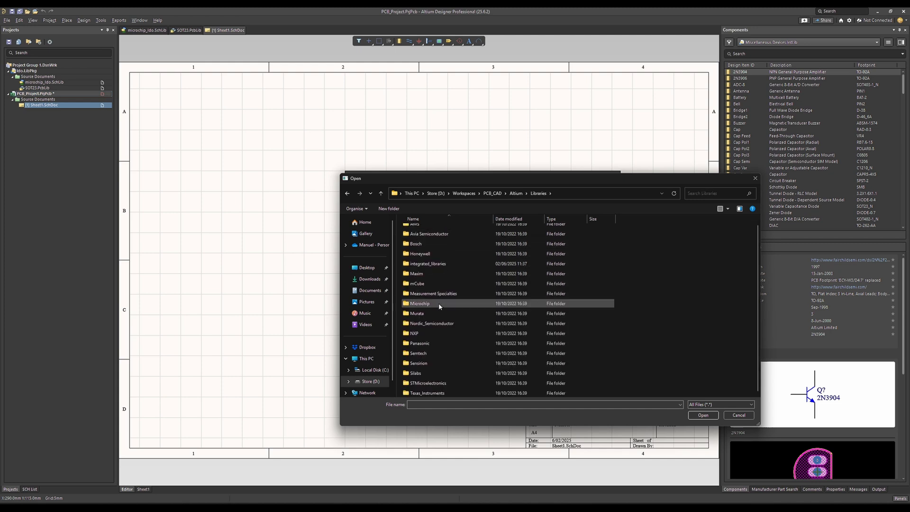
double_click(429, 265)
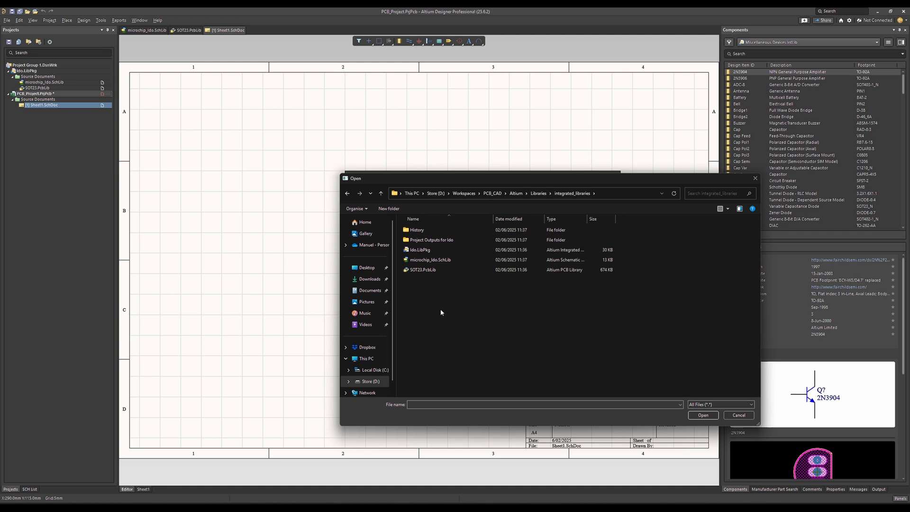
- Install ldo.IntLib from the Project Outputs for ldo folder, keep it activated, and close the libraries preferences
left_click(418, 251)
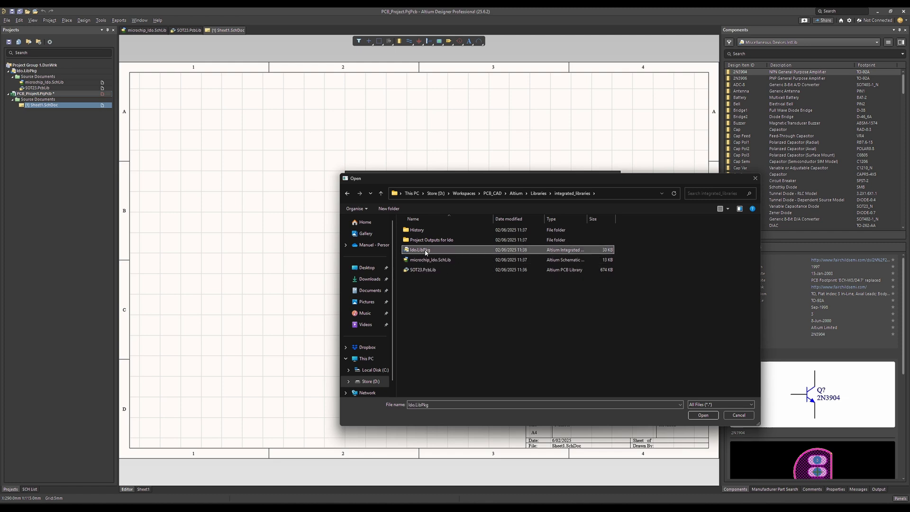
double_click(425, 240)
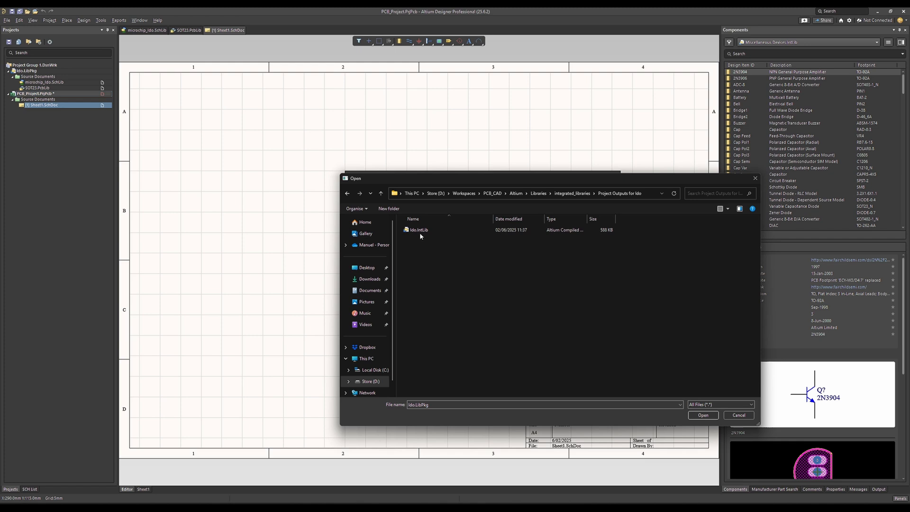
left_click(380, 193)
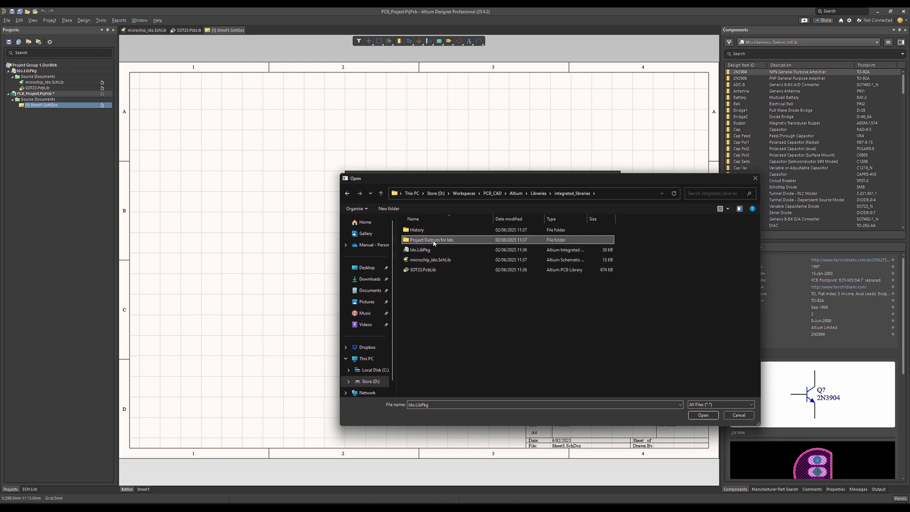
double_click(423, 240)
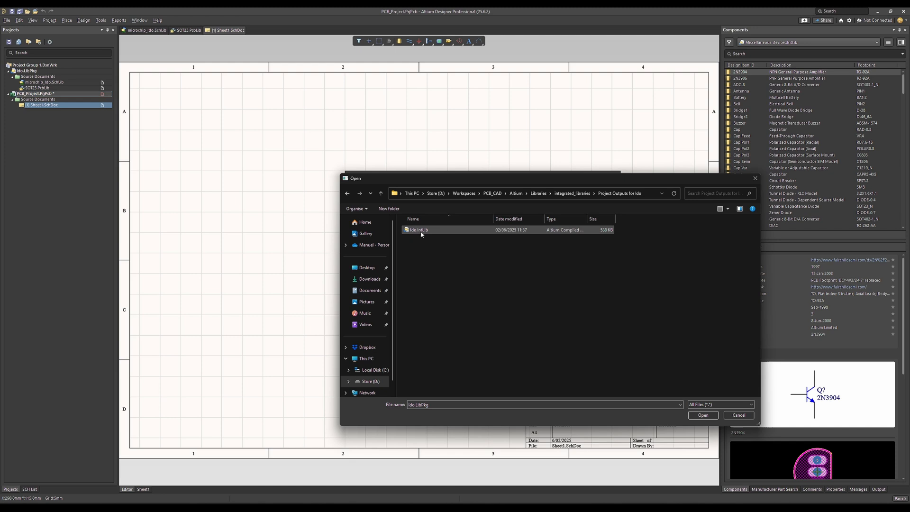
left_click(421, 232)
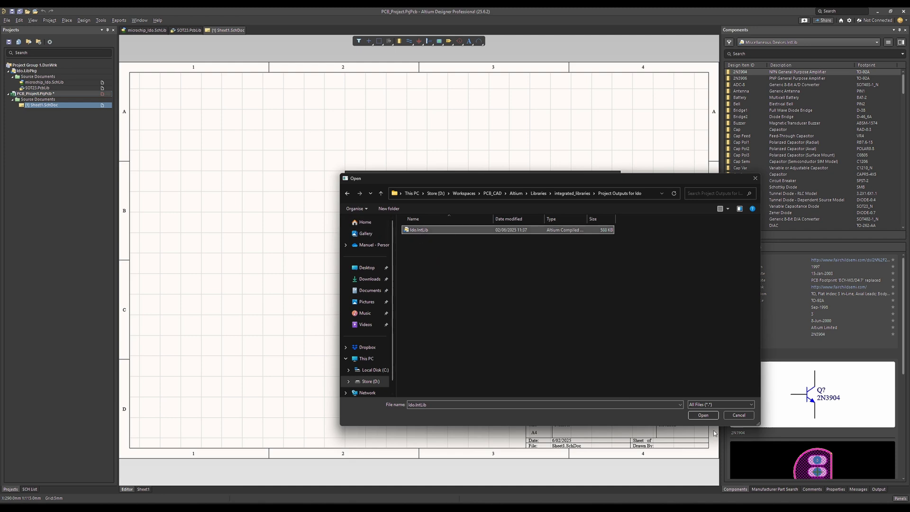
left_click(700, 415)
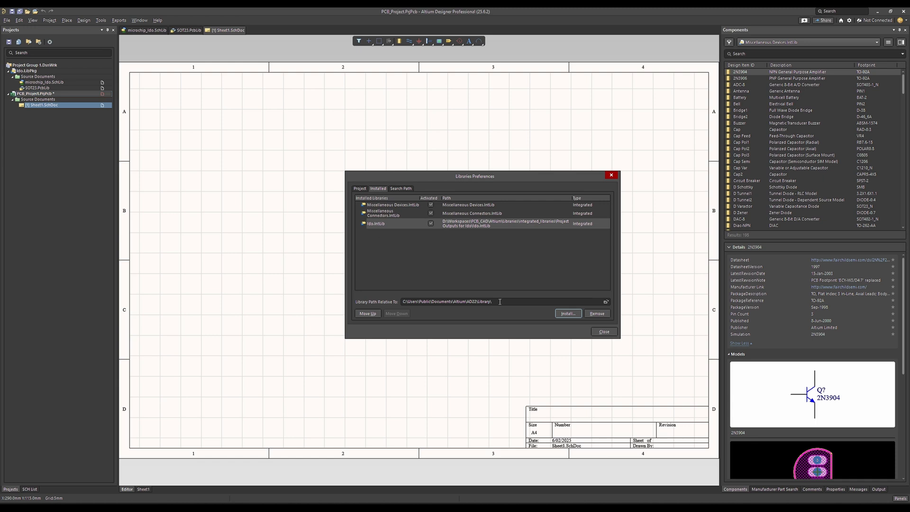
left_click(431, 225)
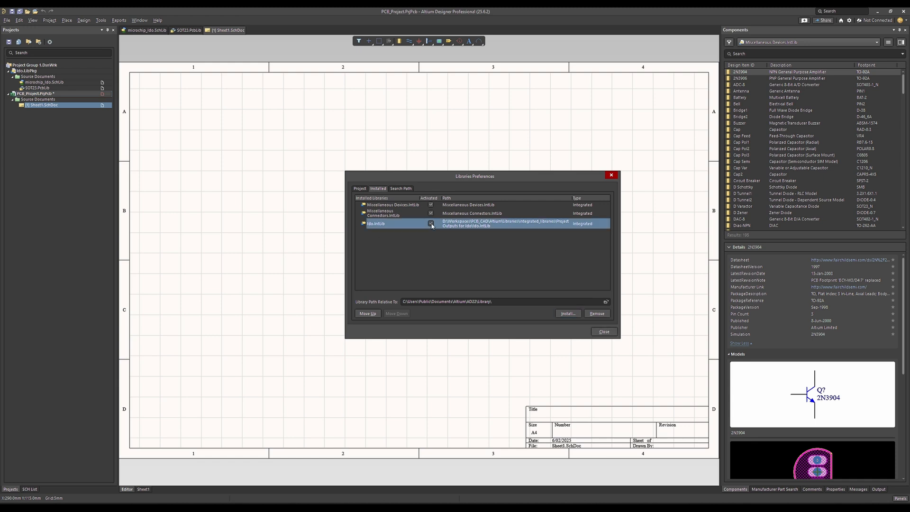
left_click(431, 225)
left_click(431, 224)
left_click(601, 331)
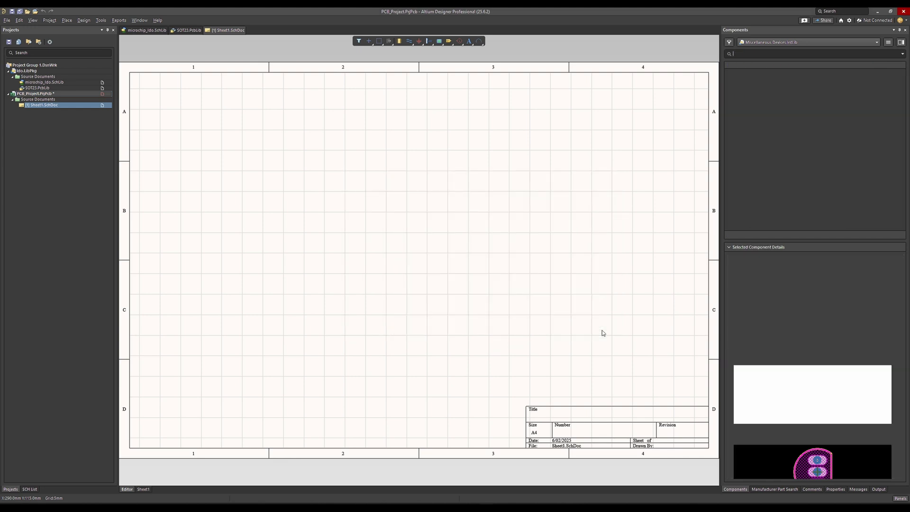
- Switch the component browser to ldo.IntLib and review the MIC5365-3.3YD5 parameters, symbol and footprint in 2D and 3D
left_click(817, 51)
left_click(810, 43)
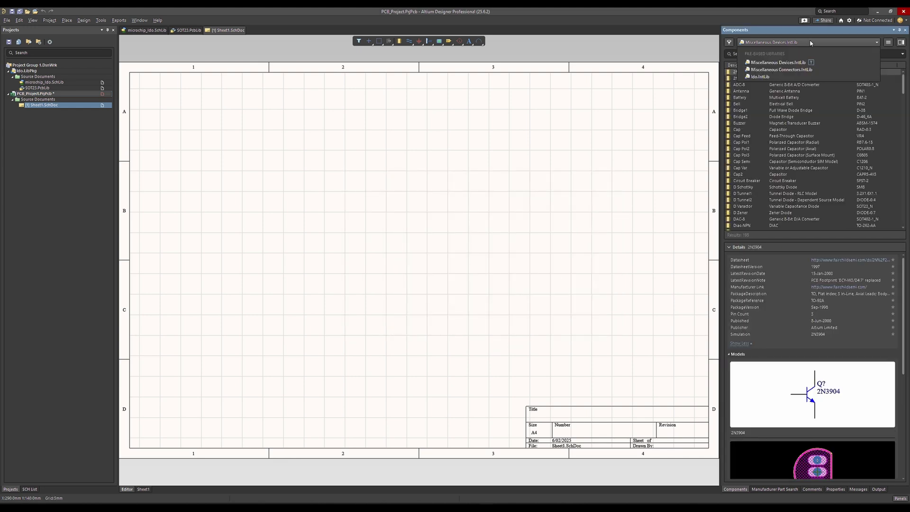
left_click(759, 77)
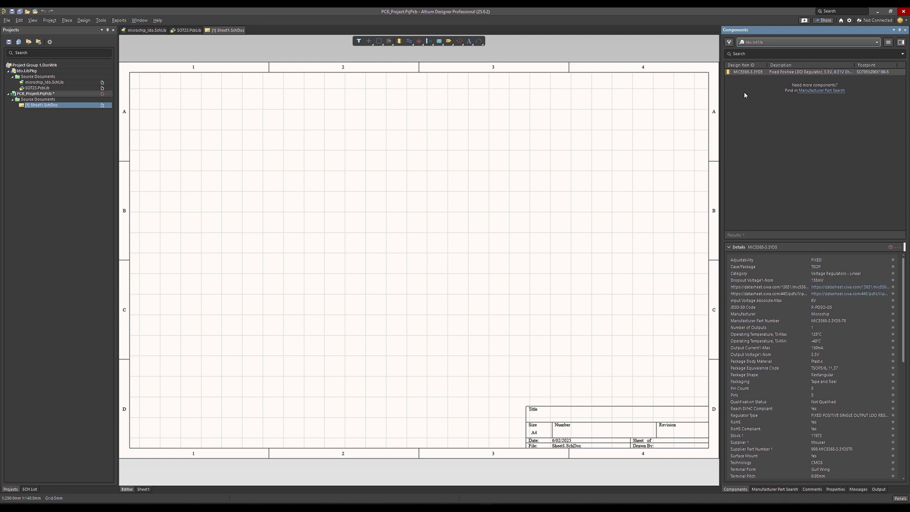
scroll(815, 295, "down", 5)
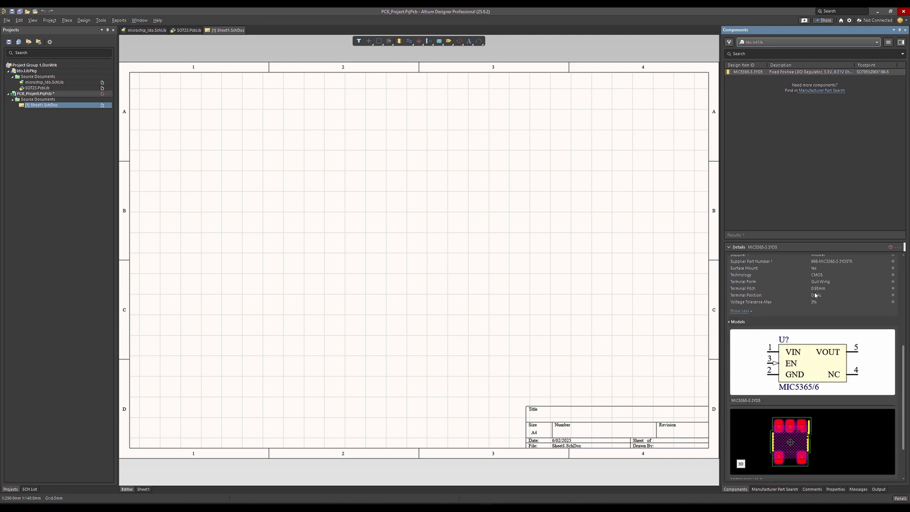
scroll(815, 295, "down", 2)
left_click(740, 409)
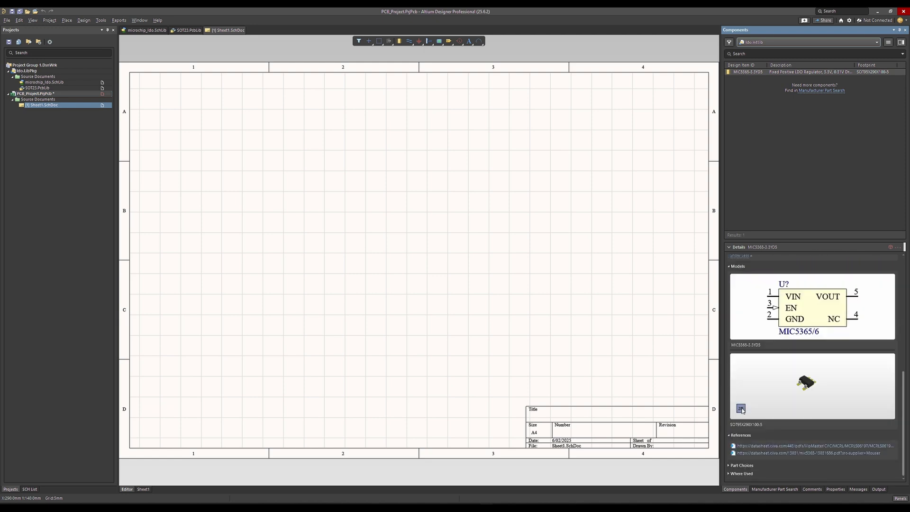
left_click(741, 409)
scroll(777, 326, "up", 5)
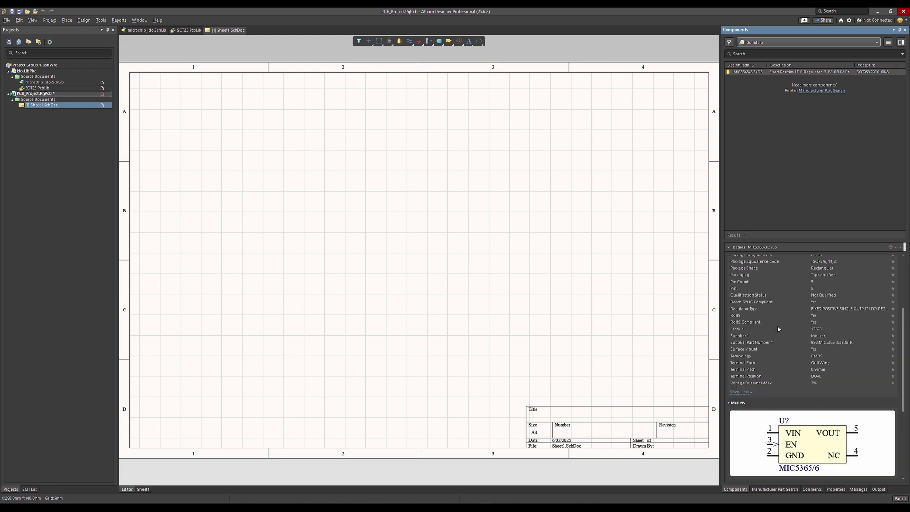
- Place one MIC5365-3.3YD5 regulator from ldo.IntLib in the upper middle area of Sheet1 and end placement
double_click(756, 72)
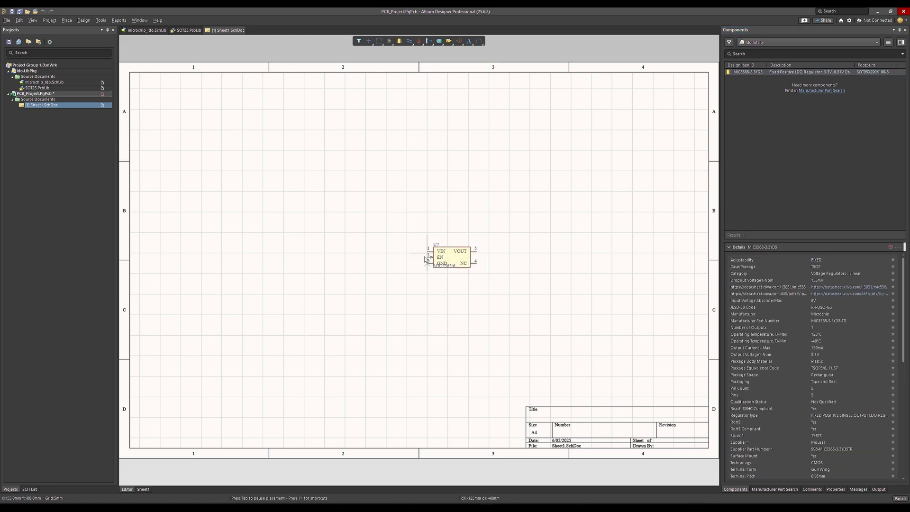
left_click(380, 209)
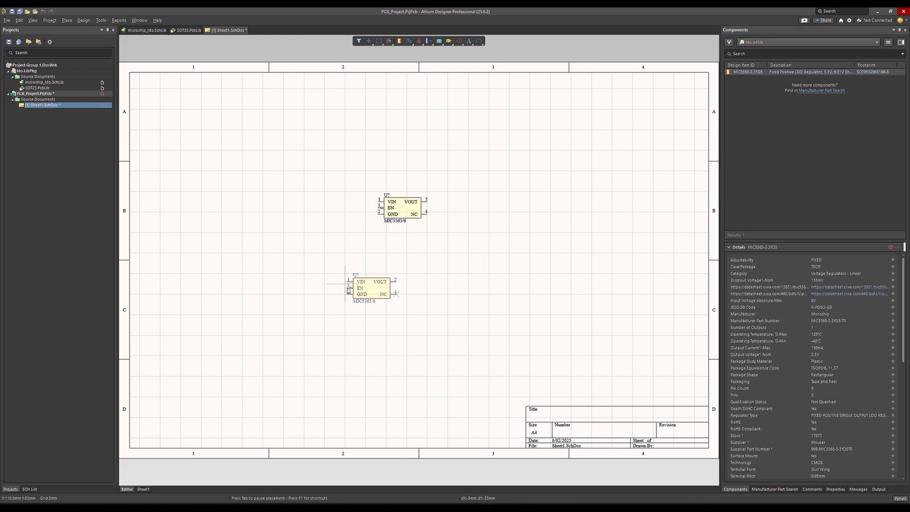
right_click(347, 288)
scroll(356, 243, "up", 2, "ctrl")
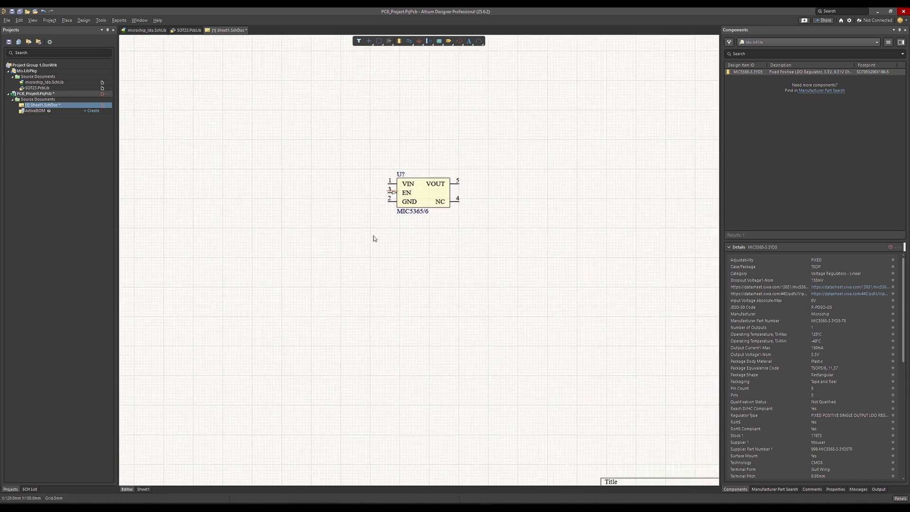
scroll(449, 214, "down", 5, "ctrl")
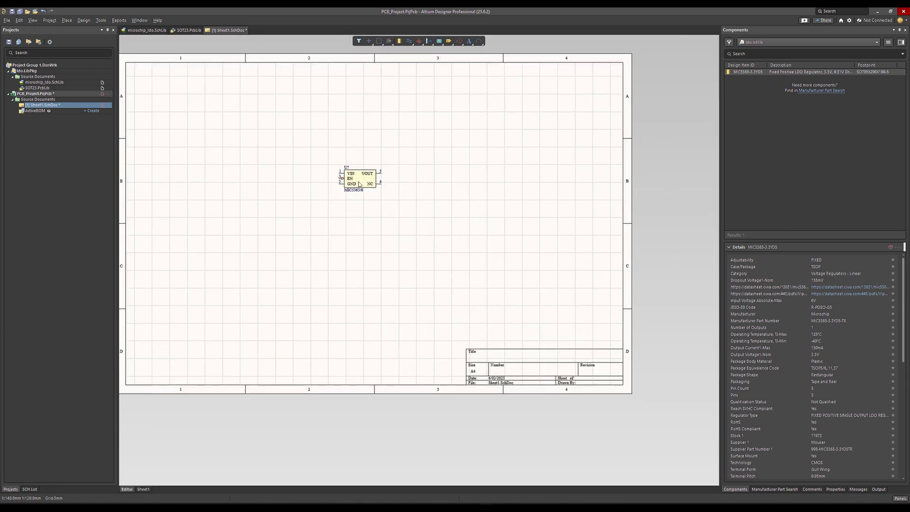
scroll(359, 184, "up", 2, "ctrl")
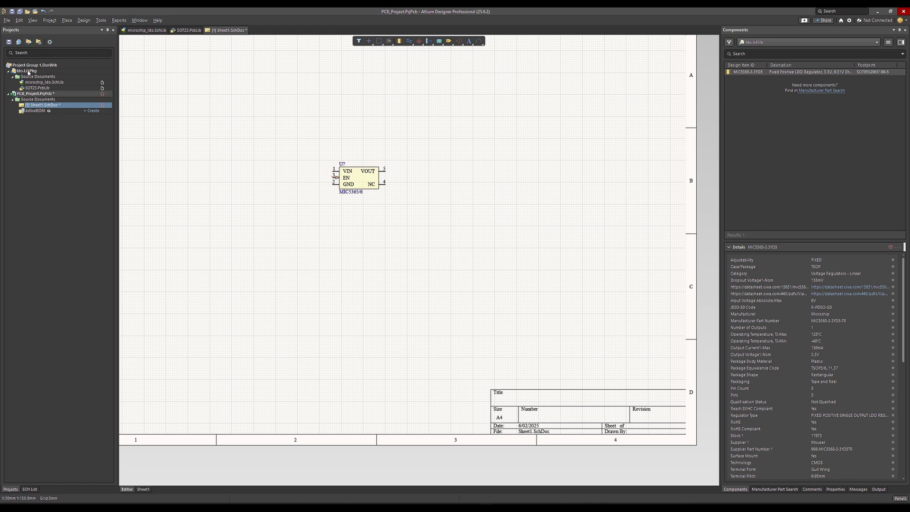
- Add a new PCB document to PCB_Project.PrjPcb
right_click(30, 93)
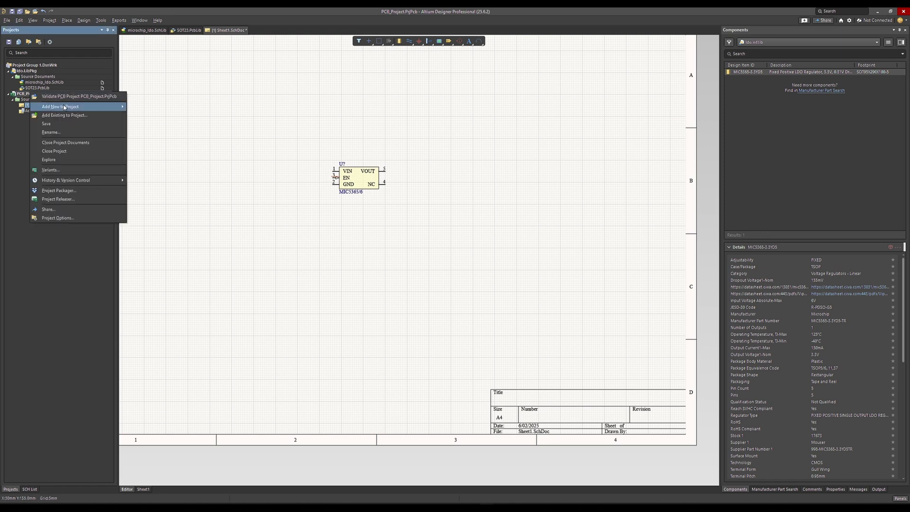
mouse_move(64, 105)
left_click(158, 118)
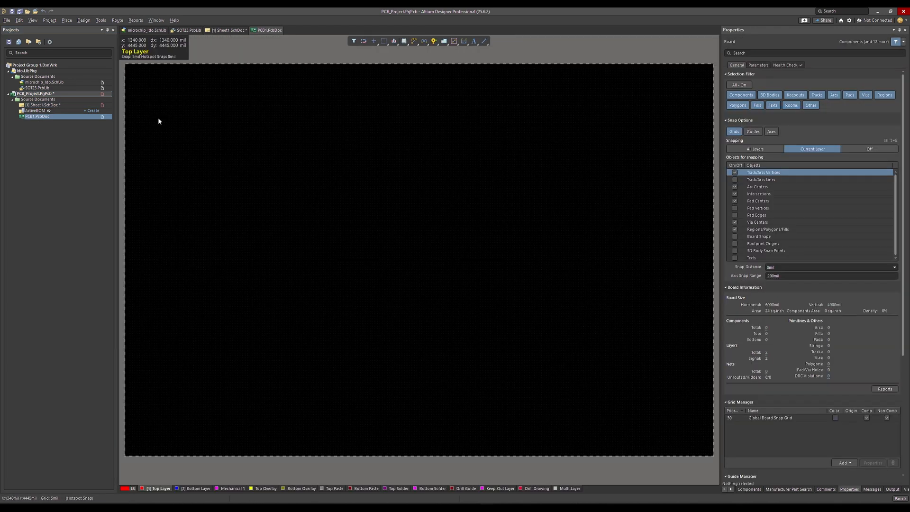
- Return to the schematic sheet and save it as Sheet1.SchDoc in the PCB_Project folder
left_click(38, 105)
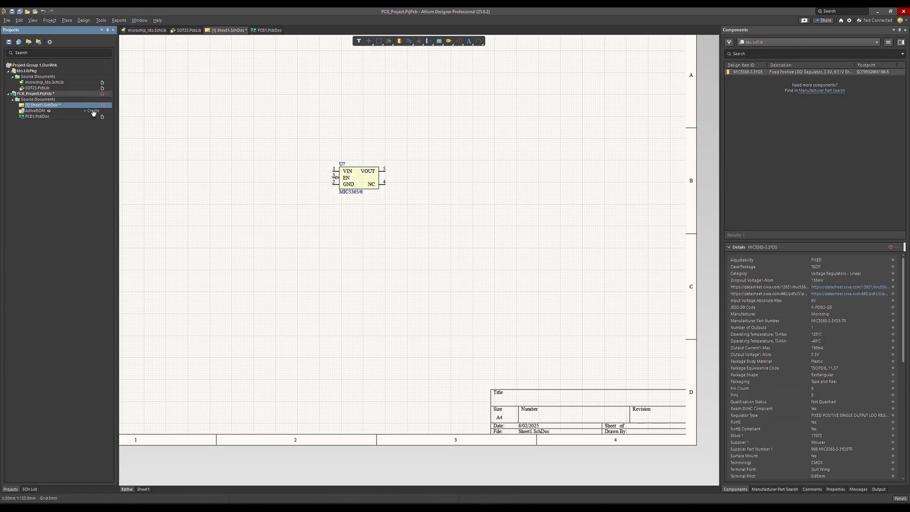
key("ctrl+s")
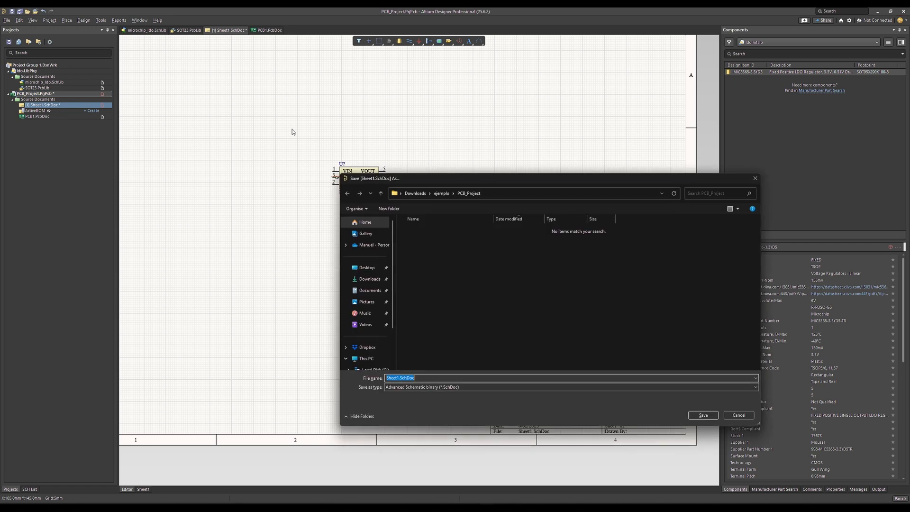
left_click(702, 414)
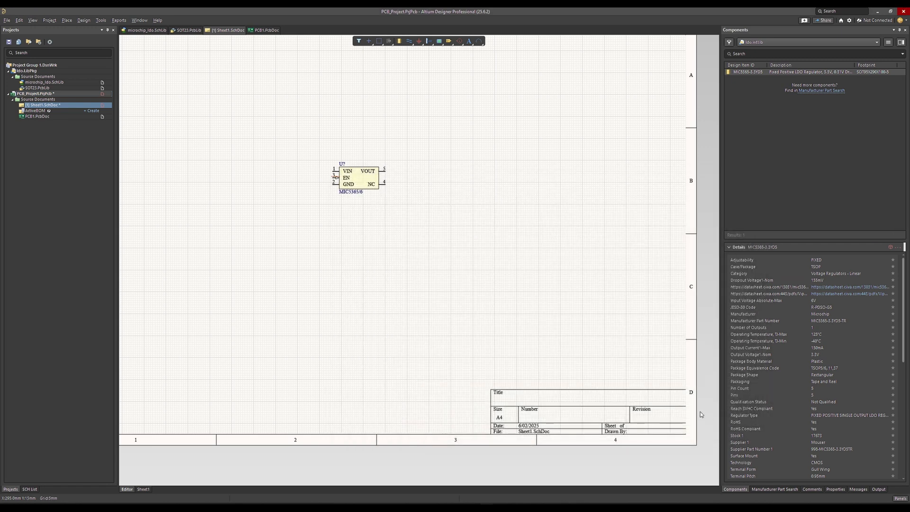
- Annotate Sheet1.SchDoc by updating and accepting the proposed designator changes, then validate and execute the engineering change order
left_click(101, 20)
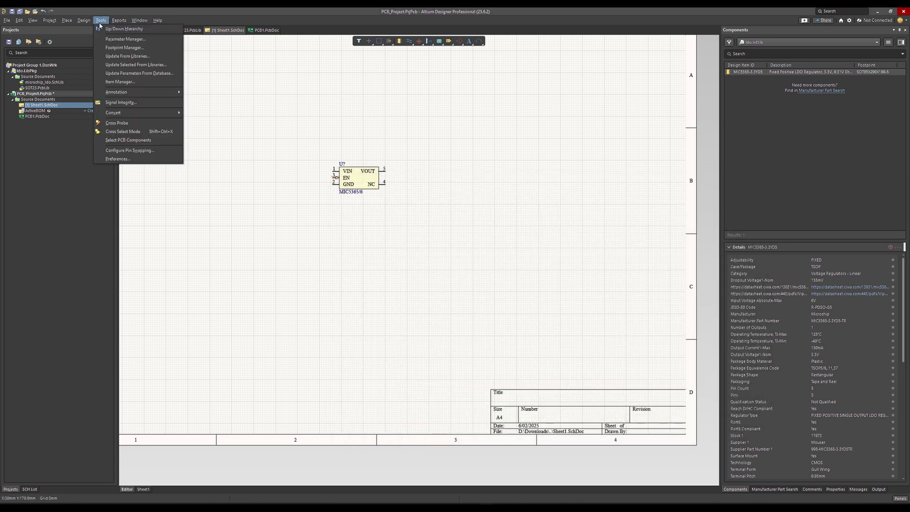
mouse_move(142, 92)
left_click(197, 93)
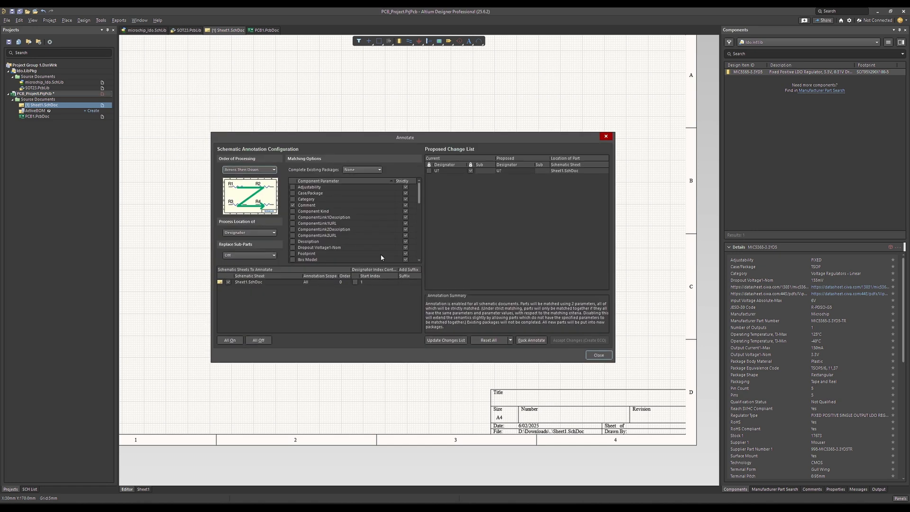
left_click(436, 341)
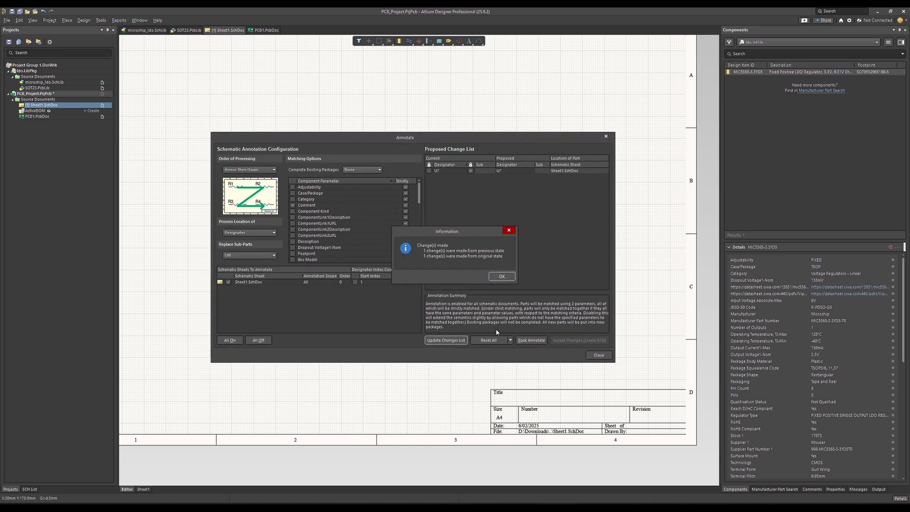
left_click(501, 276)
left_click(570, 340)
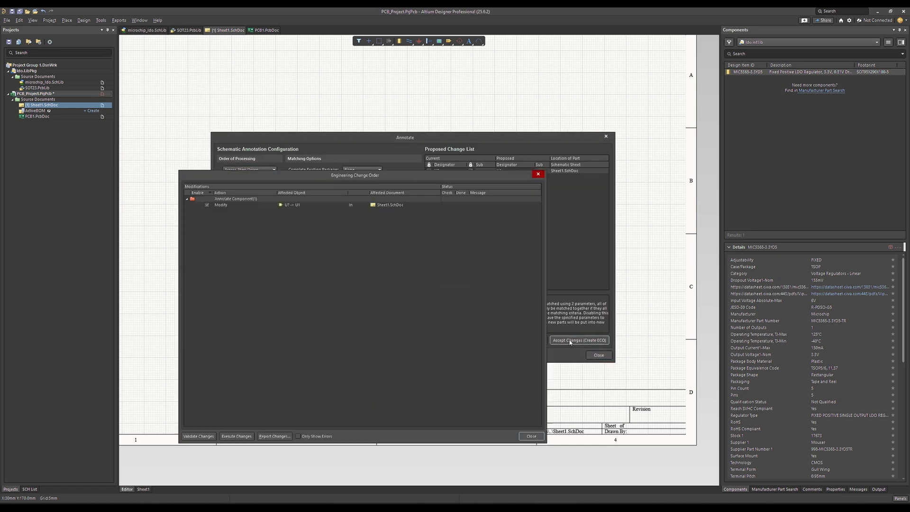
left_click(199, 441)
left_click(230, 441)
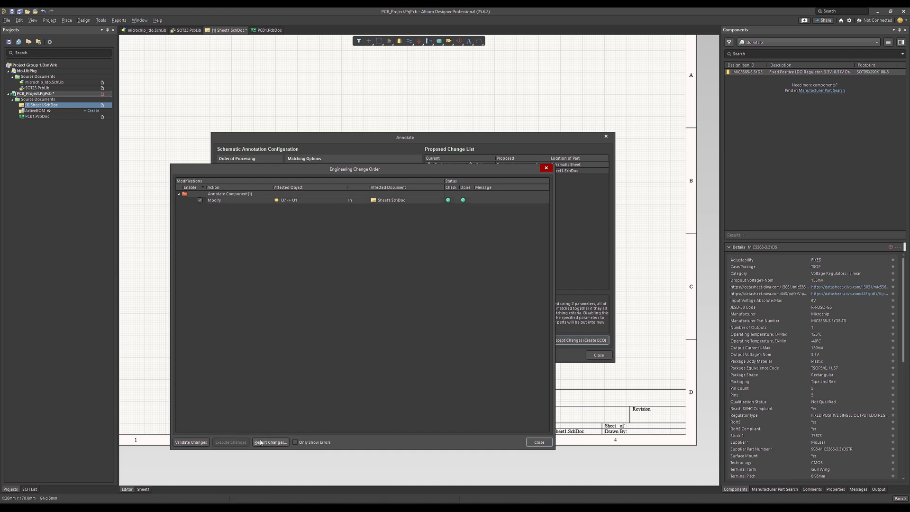
left_click(551, 442)
left_click(599, 355)
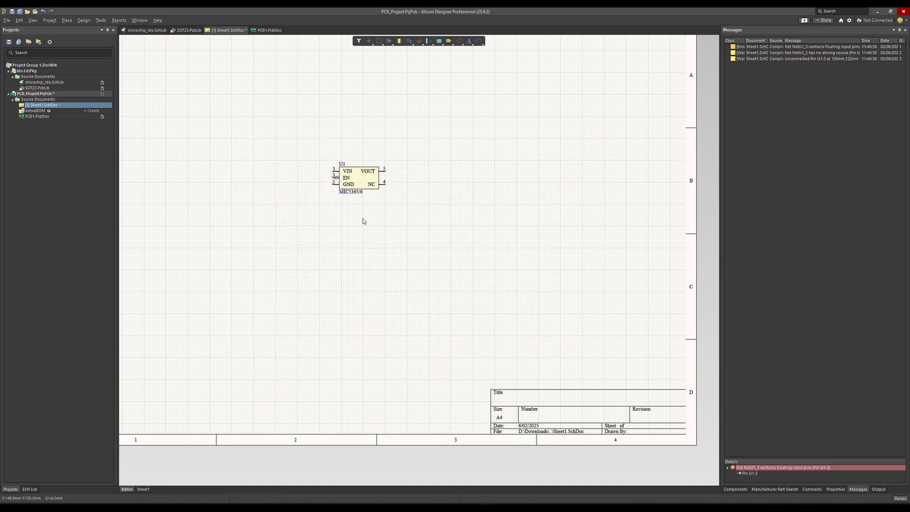
- Open PCB1.PcbDoc and try to import the changes from PCB_Project.PrjPcb into it
double_click(32, 117)
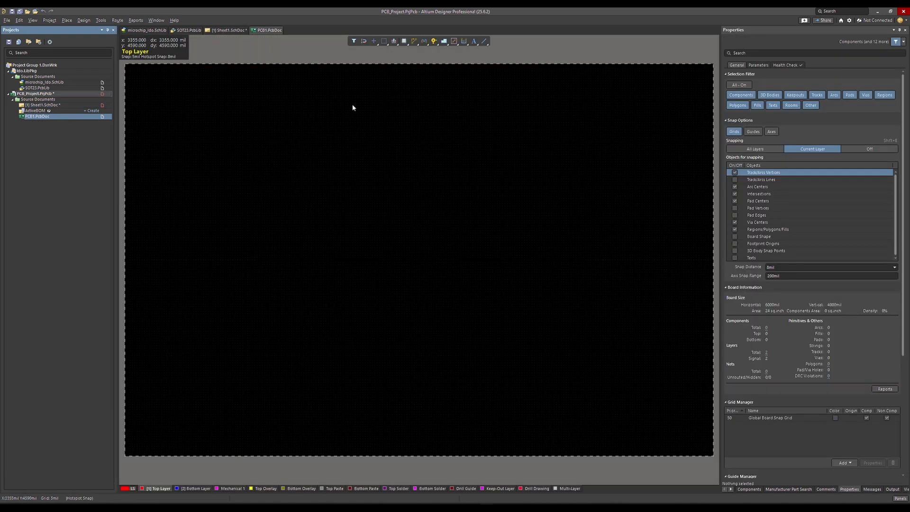
left_click(102, 22)
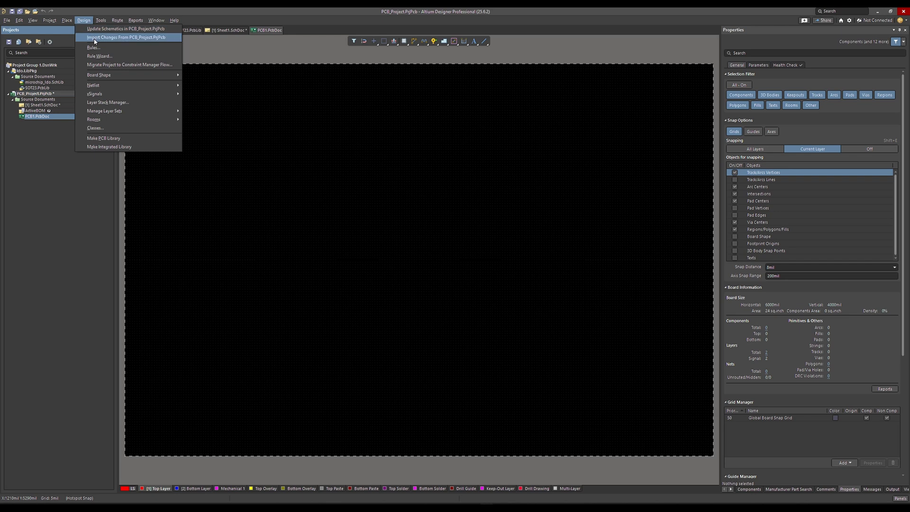
left_click(123, 29)
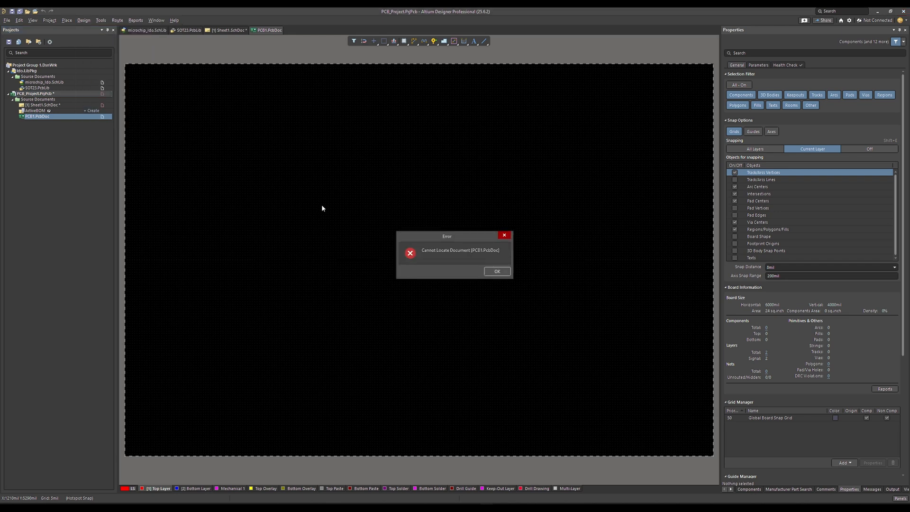
left_click(498, 274)
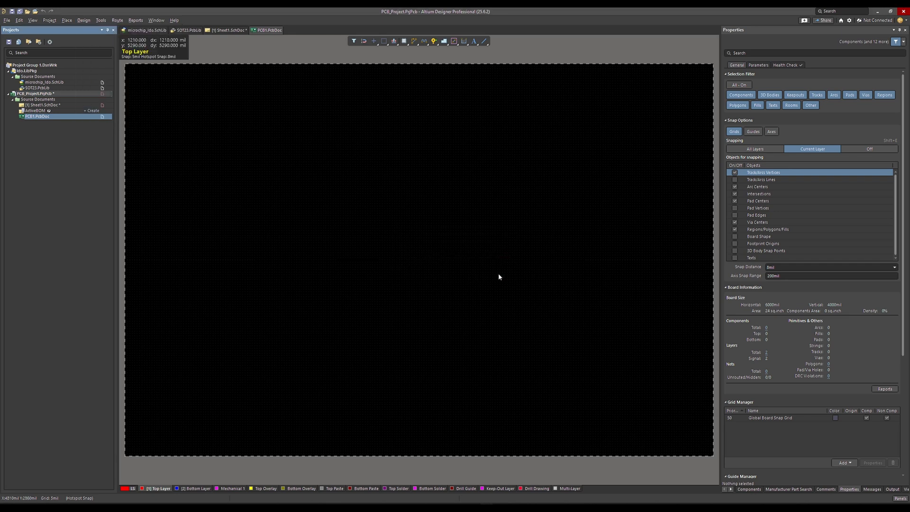
- Save the PCB document as PCB1.PcbDoc in the PCB_Project folder
right_click(35, 117)
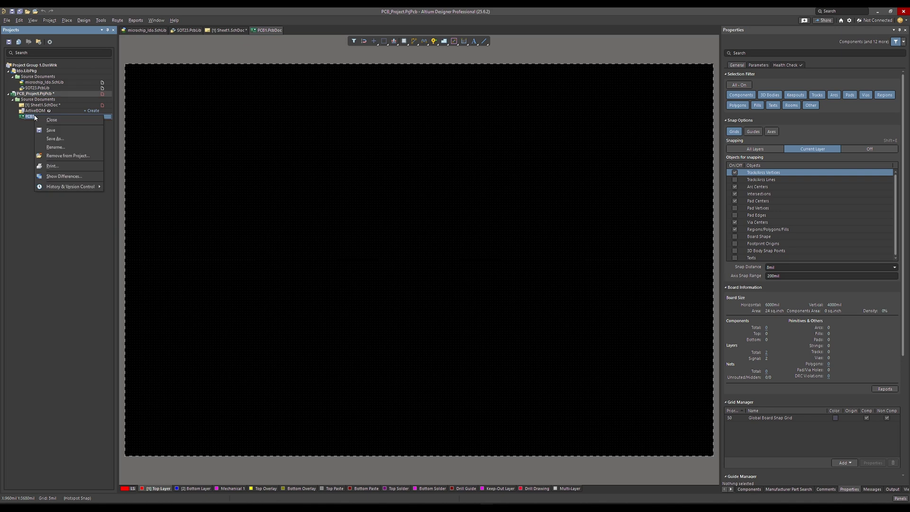
left_click(51, 131)
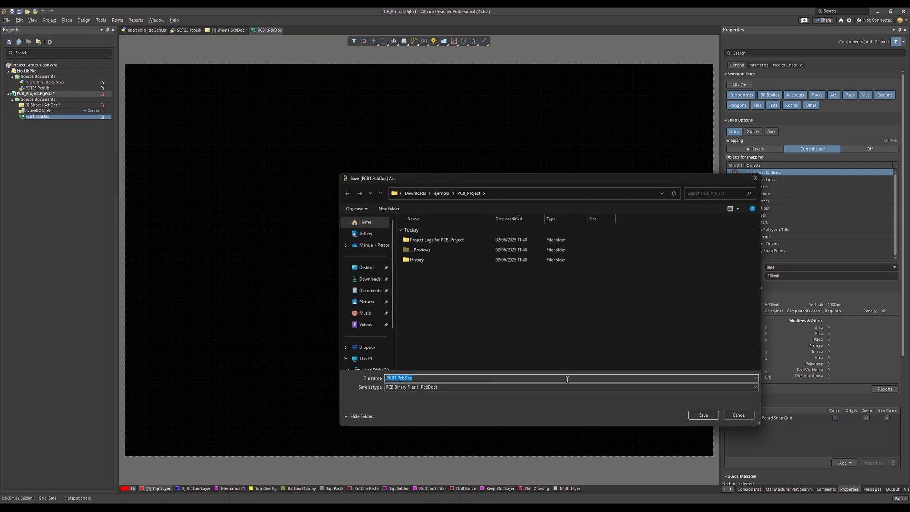
left_click(708, 413)
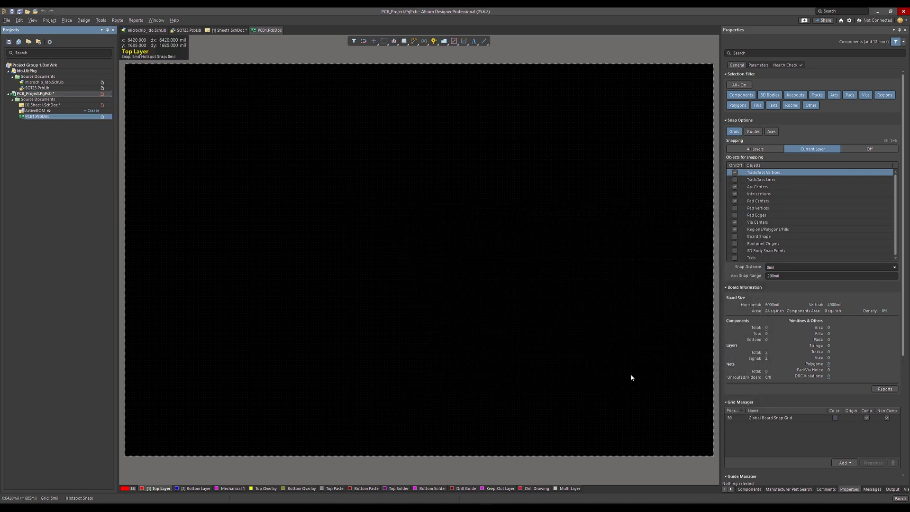
- Import the changes from PCB_Project.PrjPcb into PCB1.PcbDoc, validating and executing the addition of U1 and the Sheet1 component class
left_click(107, 21)
mouse_move(83, 21)
left_click(126, 38)
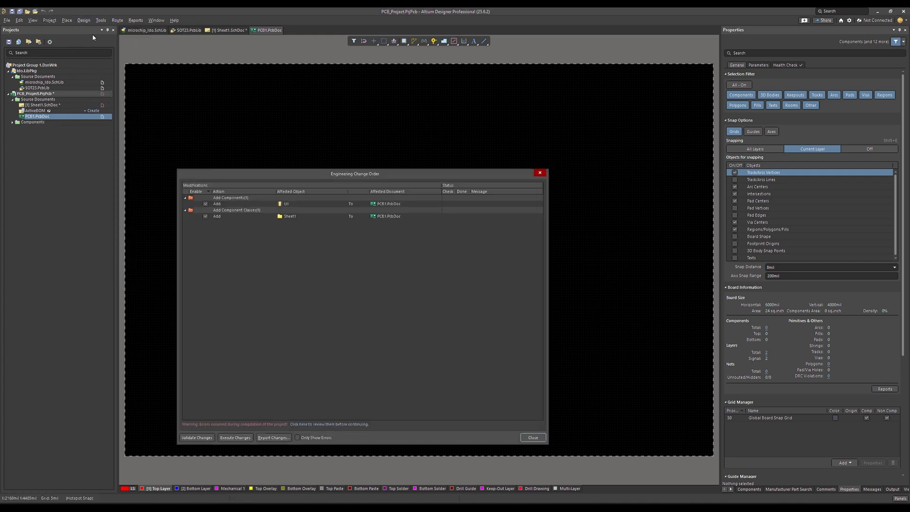
left_click(191, 443)
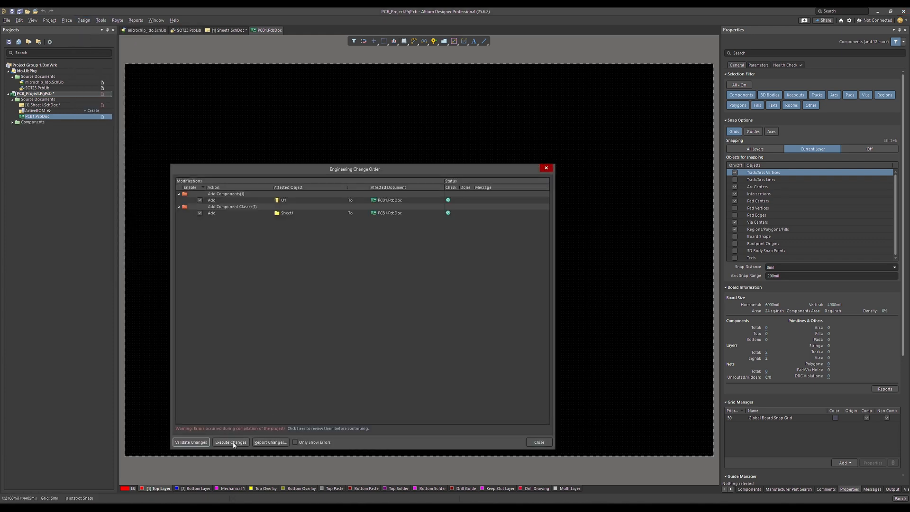
left_click(233, 443)
left_click(531, 443)
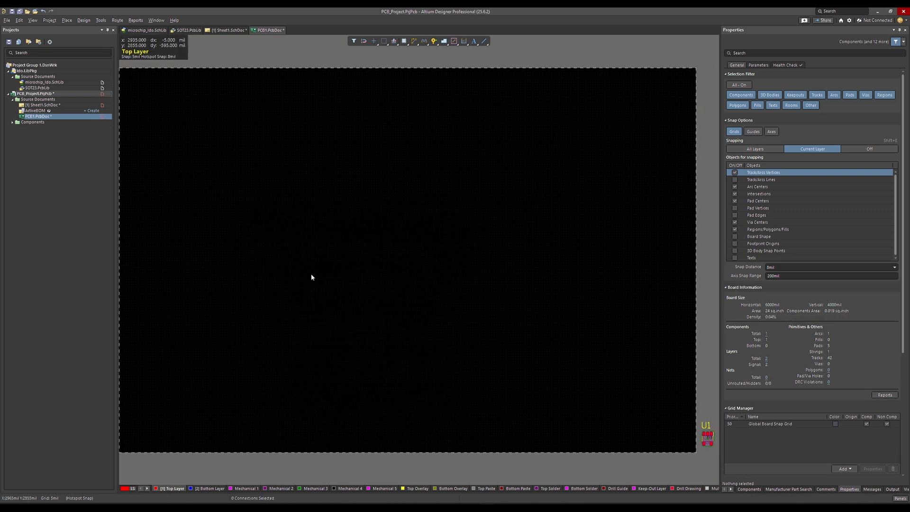
- Move U1 from outside the outline onto the board's lower-right area at about X 5980 mil, Y 1510 mil, and inspect its footprint
scroll(311, 275, "down", 3, "ctrl")
scroll(477, 361, "up", 5, "ctrl")
left_click_drag(512, 394, 341, 256)
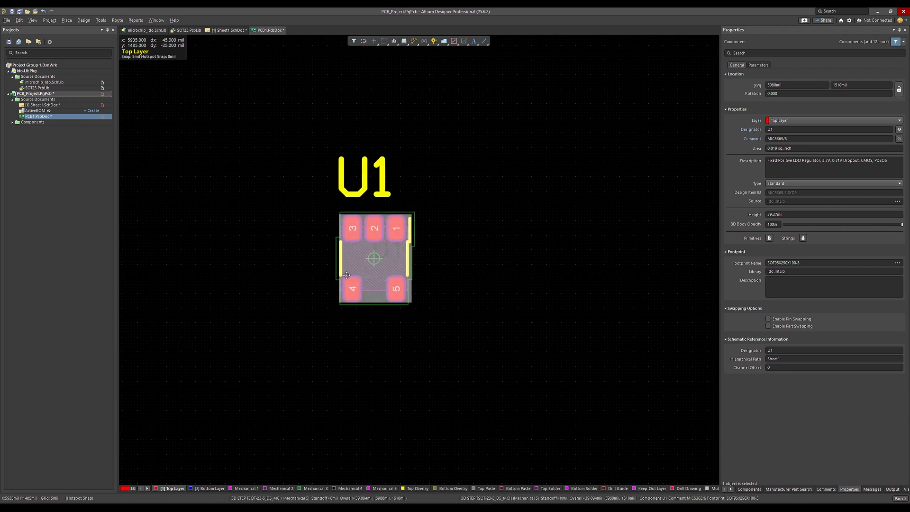
scroll(450, 285, "down", 3, "ctrl")
scroll(430, 312, "up", 6, "ctrl")
scroll(430, 312, "up", 2, "ctrl")
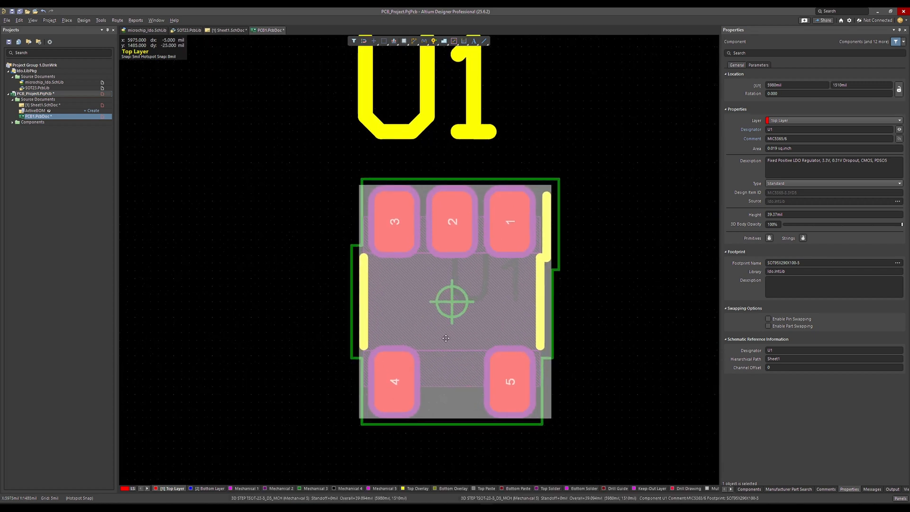
left_click(668, 290)
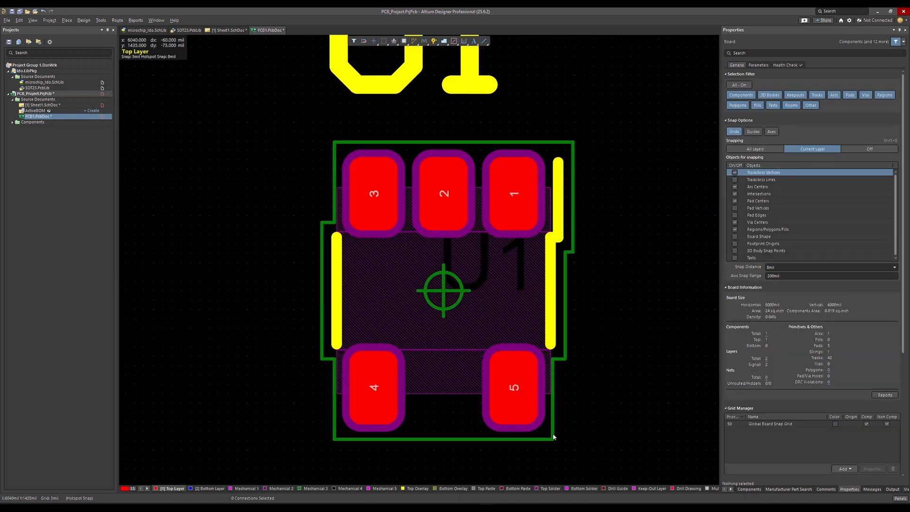
right_click_drag(560, 441, 545, 426)
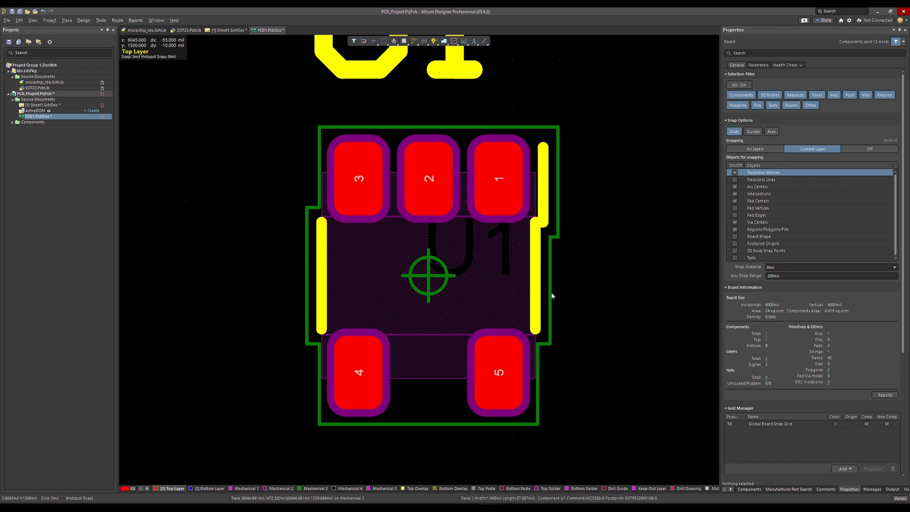
scroll(270, 168, "down", 1, "ctrl")
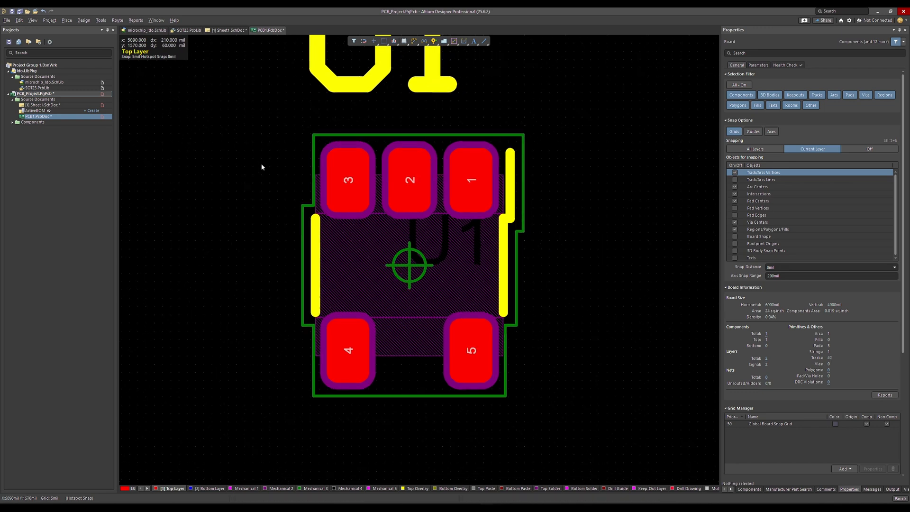
- Copy the U1 footprint and paste one duplicate to the right of the original
left_click_drag(250, 120, 533, 419)
key("ctrl+c")
left_click(562, 397)
key("ctrl+v")
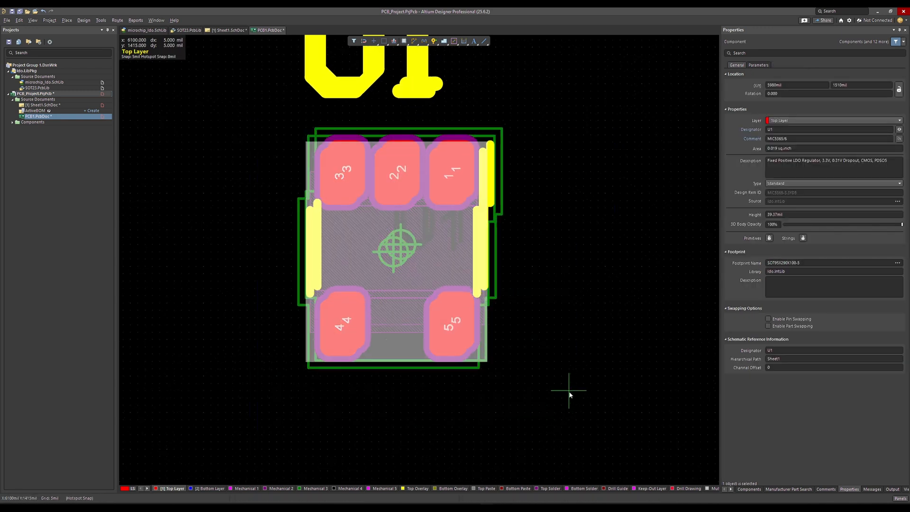
scroll(616, 407, "down", 2, "ctrl")
left_click(662, 398)
- Move the duplicated regulator close beside U1, level with it at about X 6120 mil, Y 1510 mil, keeping the courtyards apart
left_click_drag(520, 295, 443, 292)
scroll(323, 290, "up", 2, "ctrl")
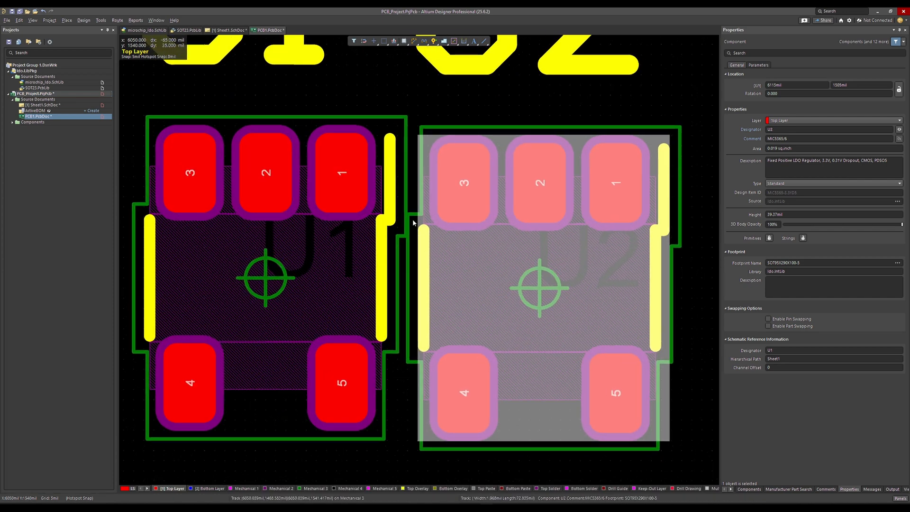
left_click_drag(539, 287, 548, 258)
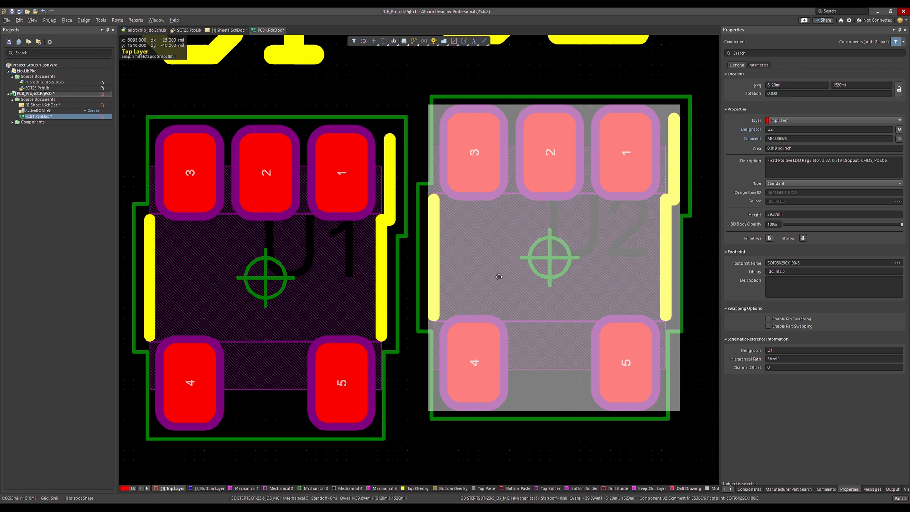
left_click_drag(549, 259, 553, 278)
- Switch the board to 3D view and rotate it to examine the two adjacent regulators
key("3")
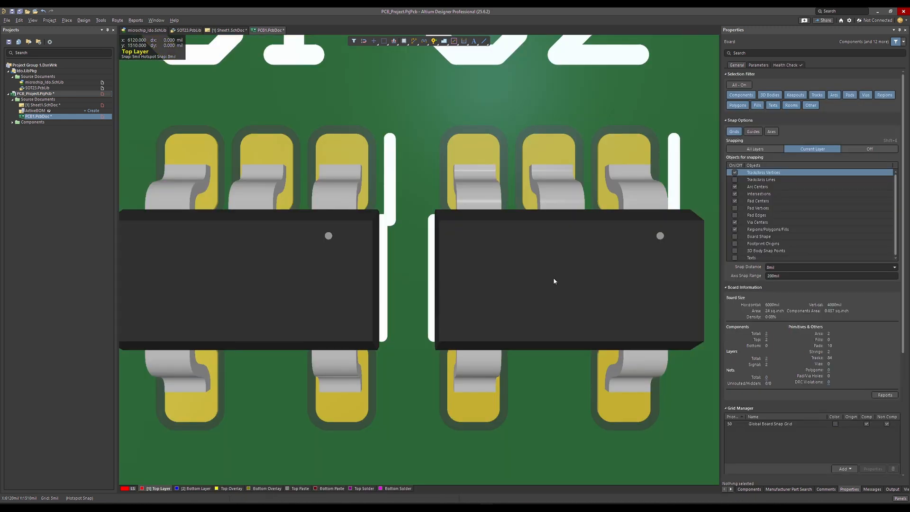
scroll(536, 327, "down", 2, "ctrl")
mouse_move(531, 338)
right_mouse_down("shift")
mouse_move(532, 298)
mouse_move(529, 341)
right_mouse_up("shift")
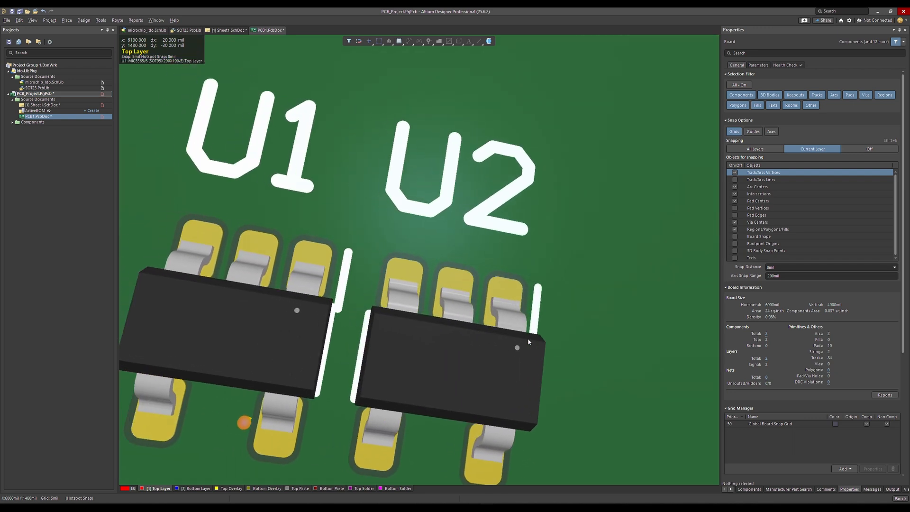